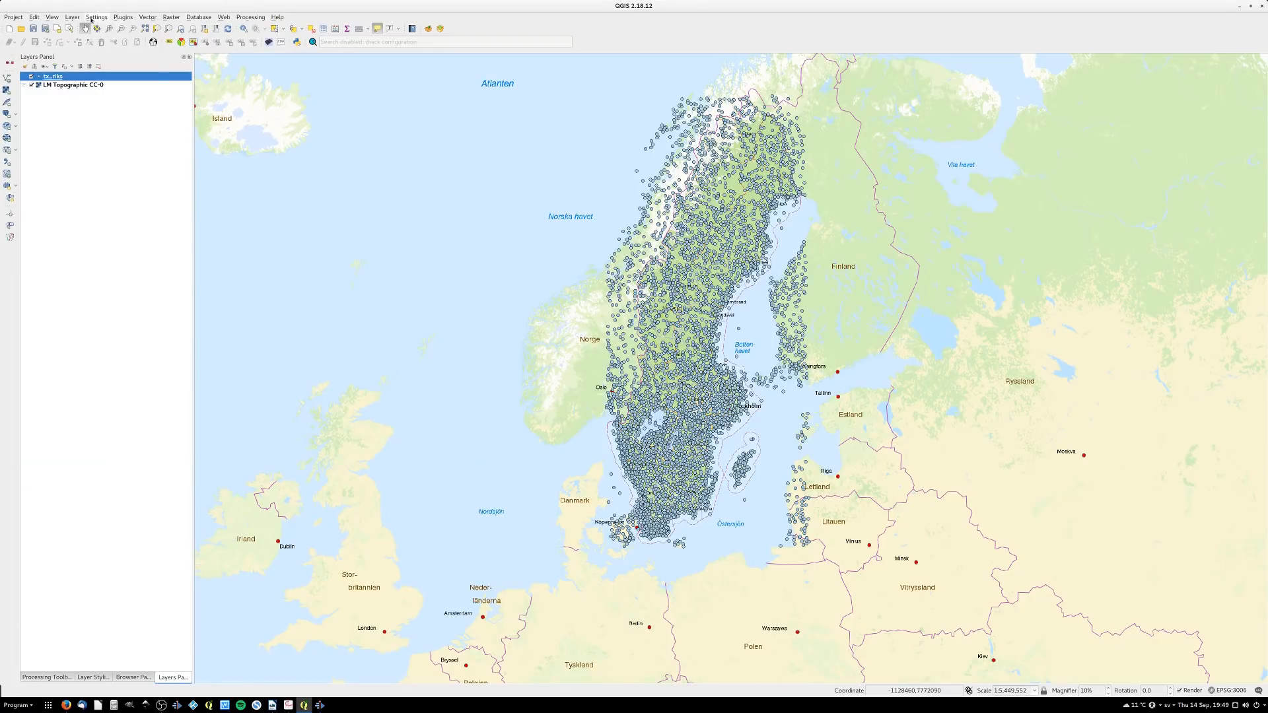
Examine the marker, line, fill and color ramp symbols stored in the Style Manager, and close it
{"action": "left_click", "coordinate": [96, 17]}
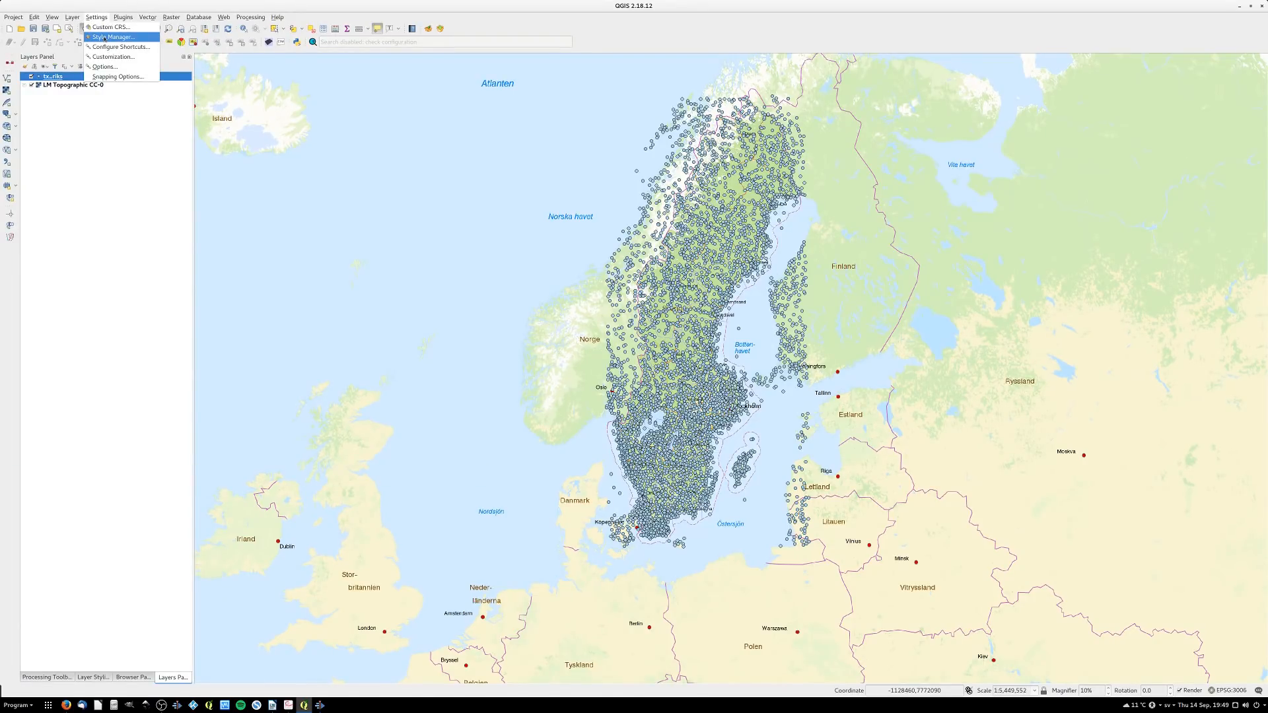
{"action": "left_click", "coordinate": [105, 38]}
{"action": "left_click_drag", "start_coordinate": [548, 279], "coordinate": [390, 163]}
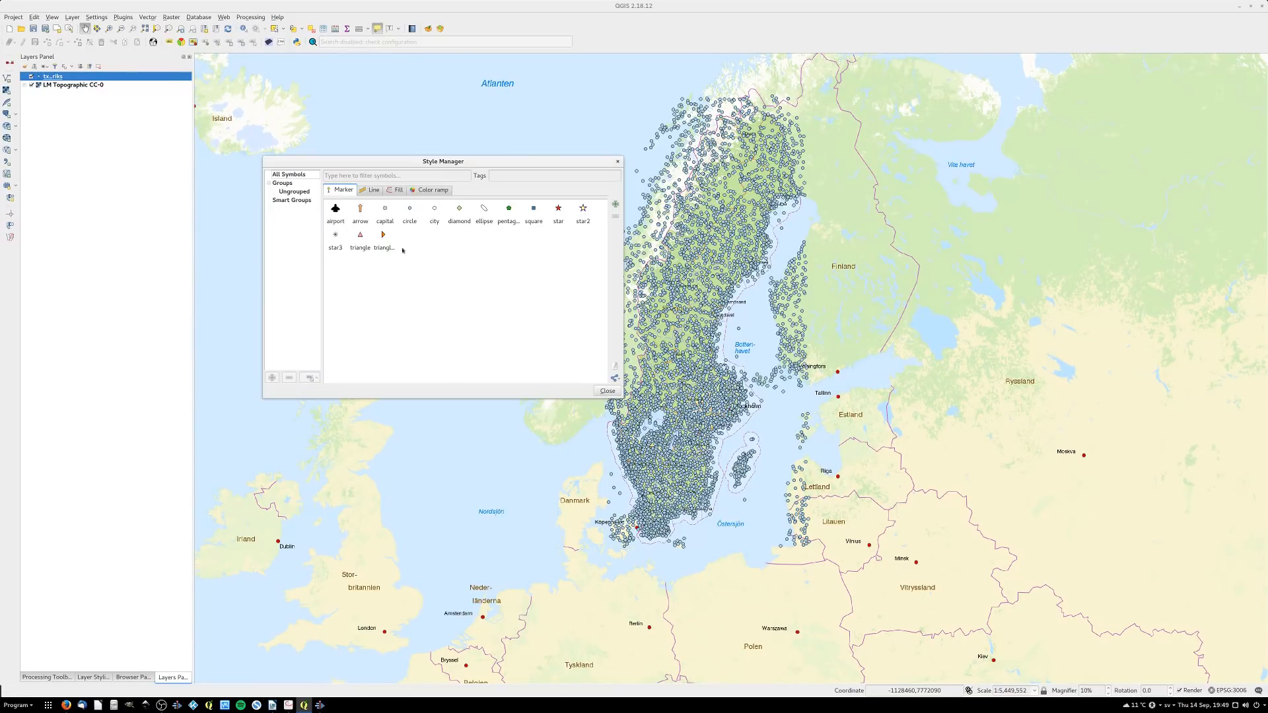
{"action": "left_click", "coordinate": [395, 193]}
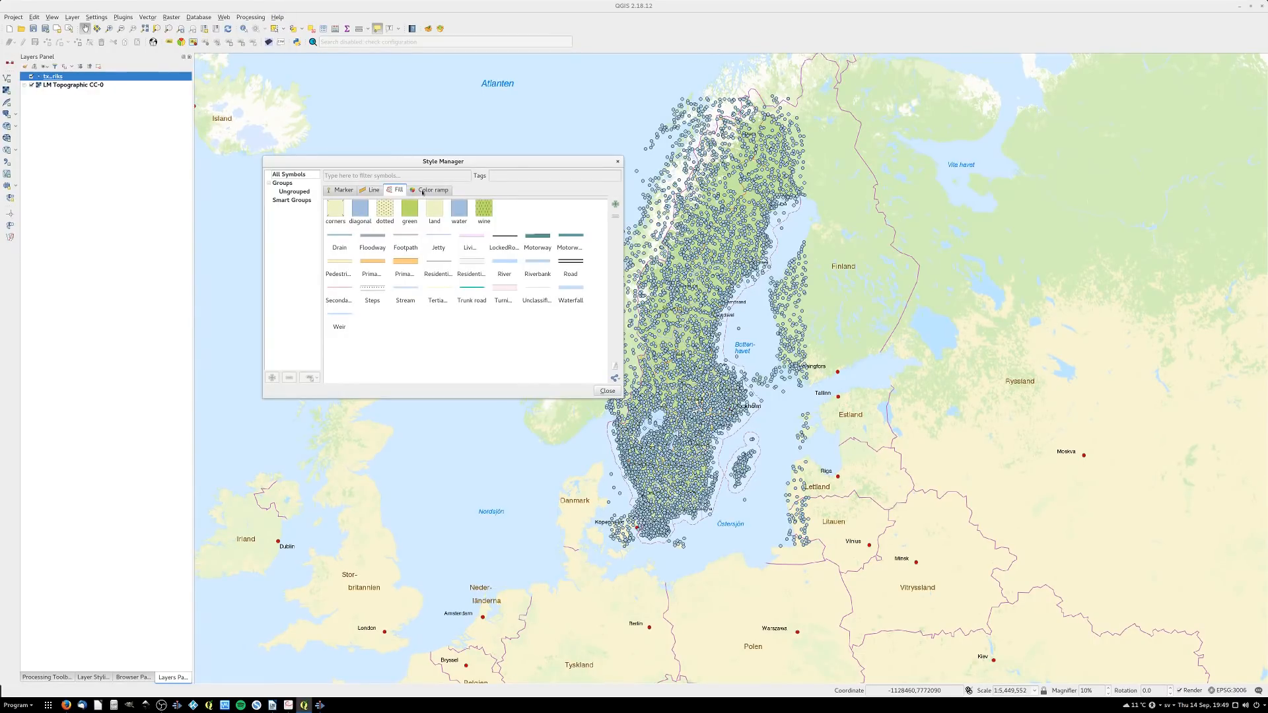
{"action": "left_click", "coordinate": [423, 190]}
{"action": "left_click", "coordinate": [395, 191]}
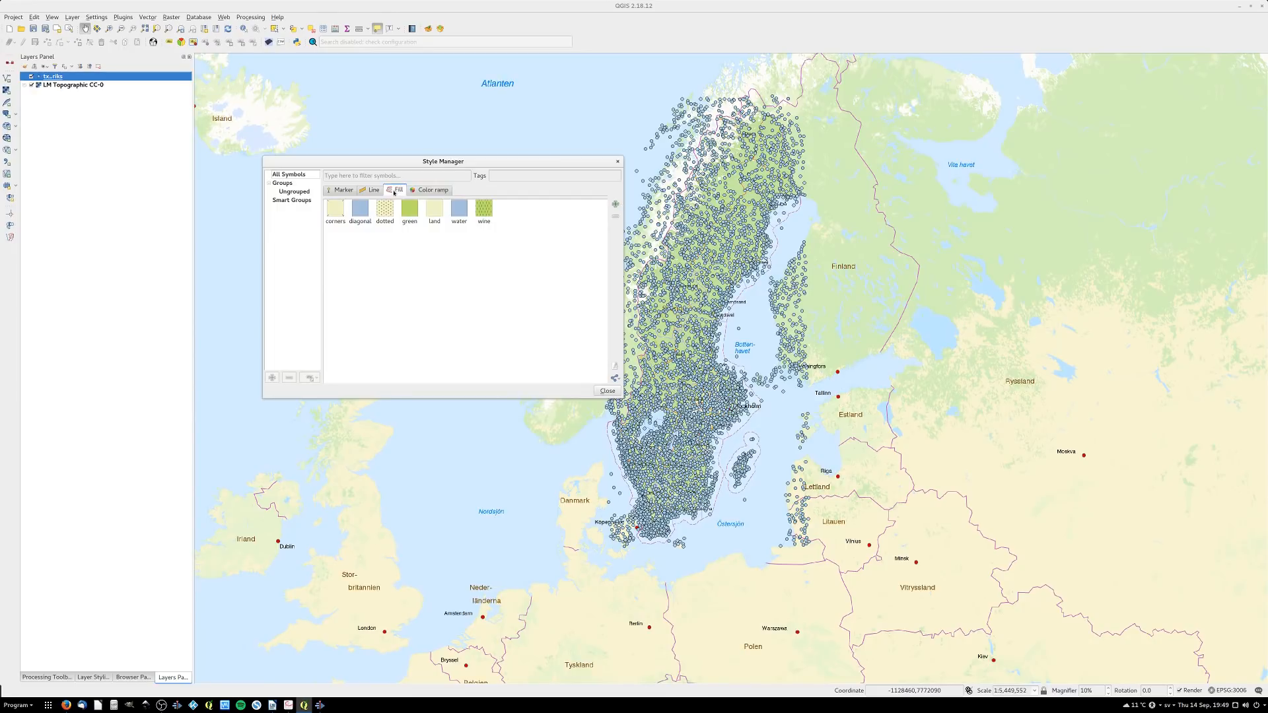
{"action": "left_click", "coordinate": [352, 192]}
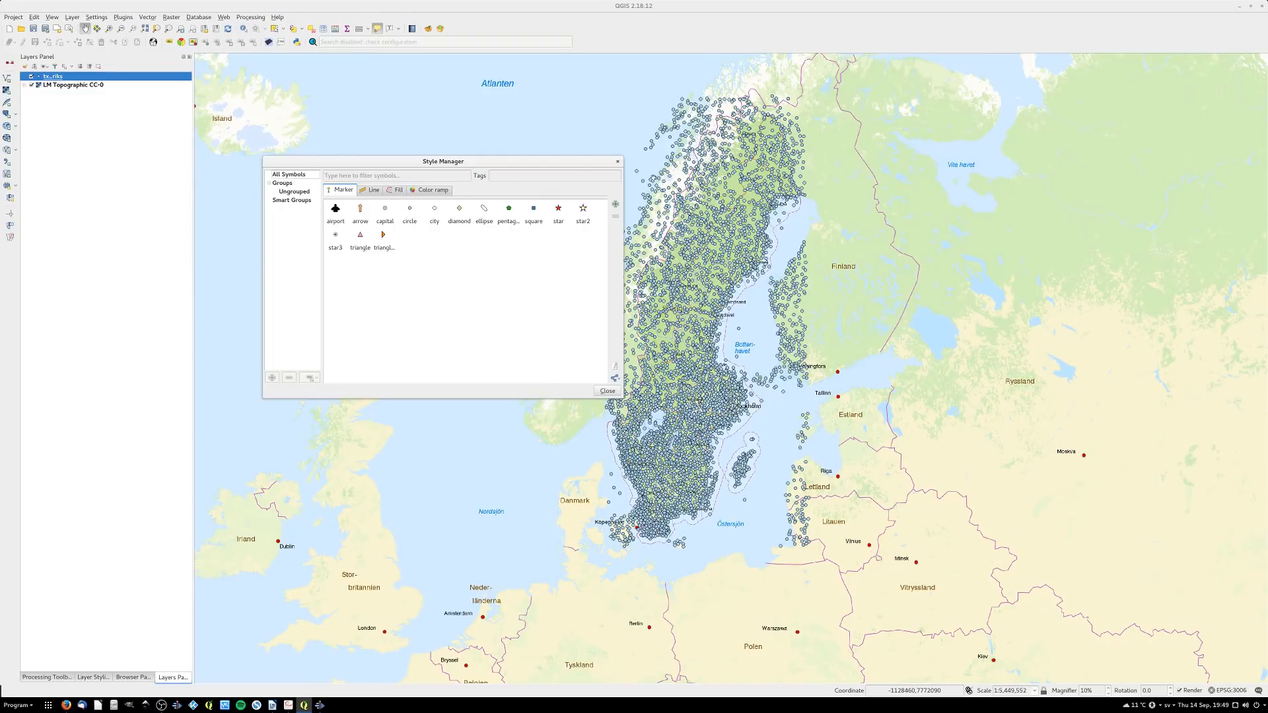
{"action": "left_click", "coordinate": [617, 161]}
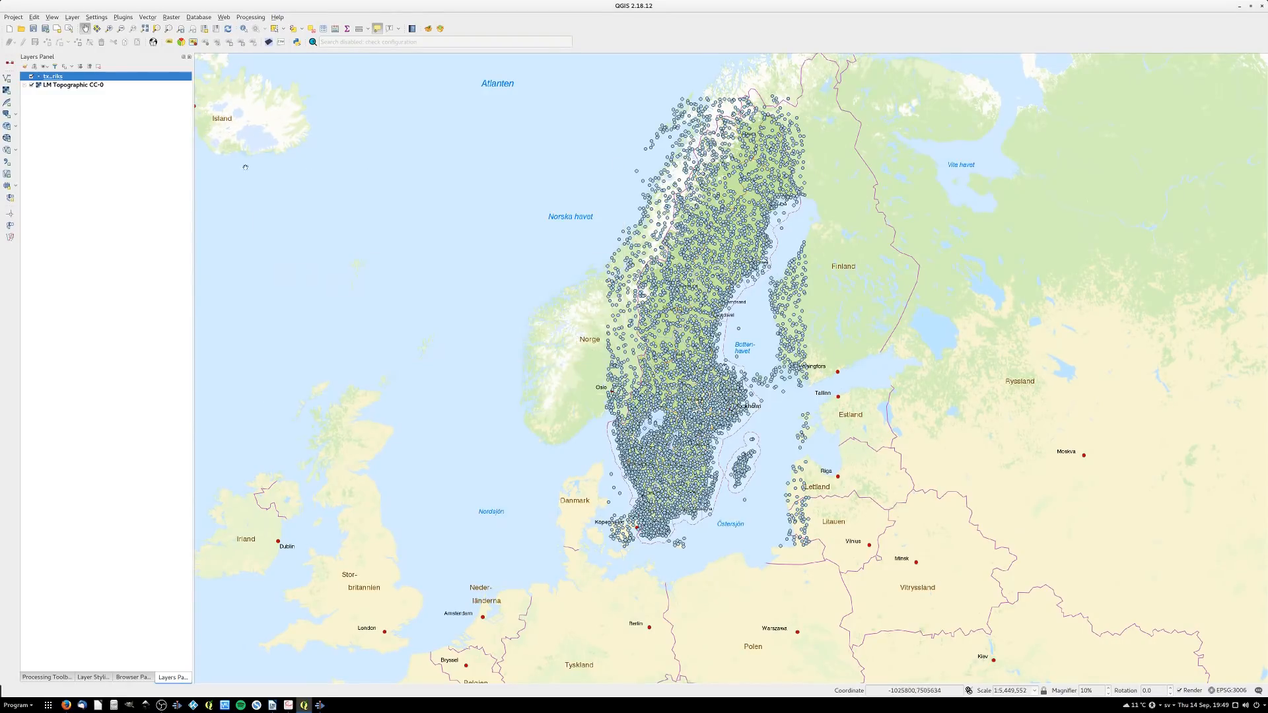
Change the tx_riks layer's marker color to a light orange using the color wheel among its style options
{"action": "right_click", "coordinate": [48, 79]}
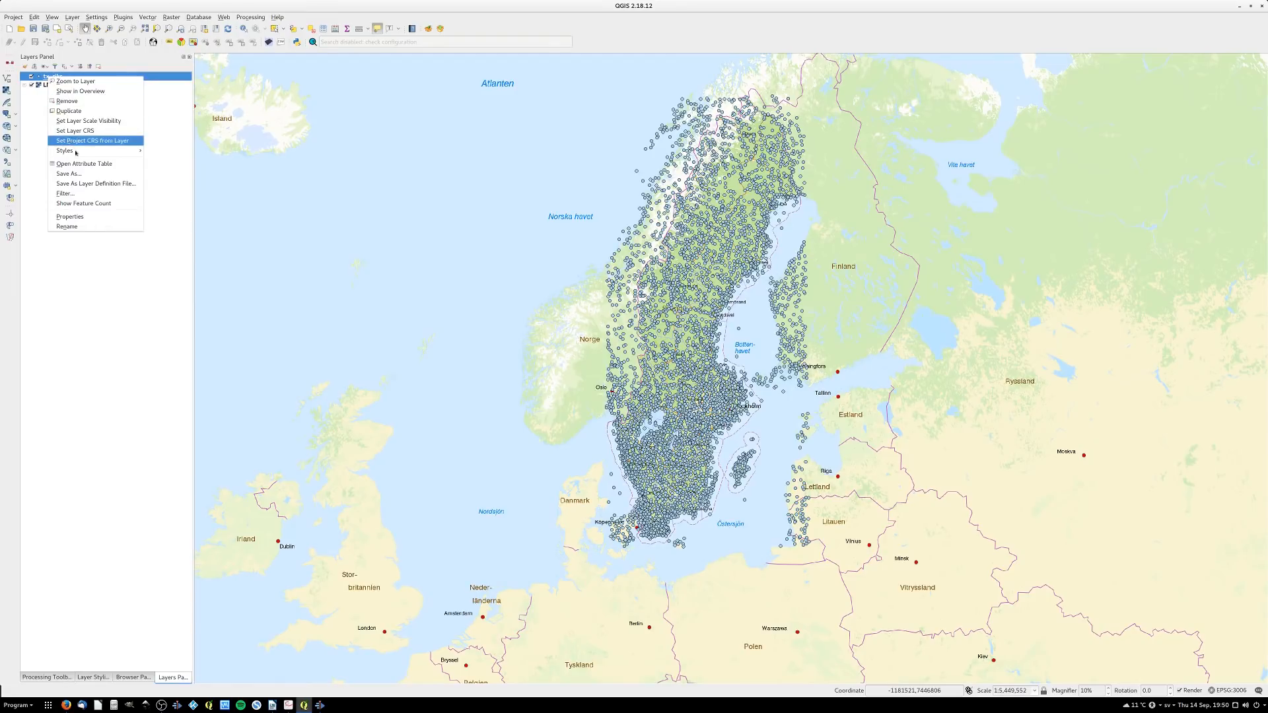
{"action": "mouse_move", "coordinate": [121, 154]}
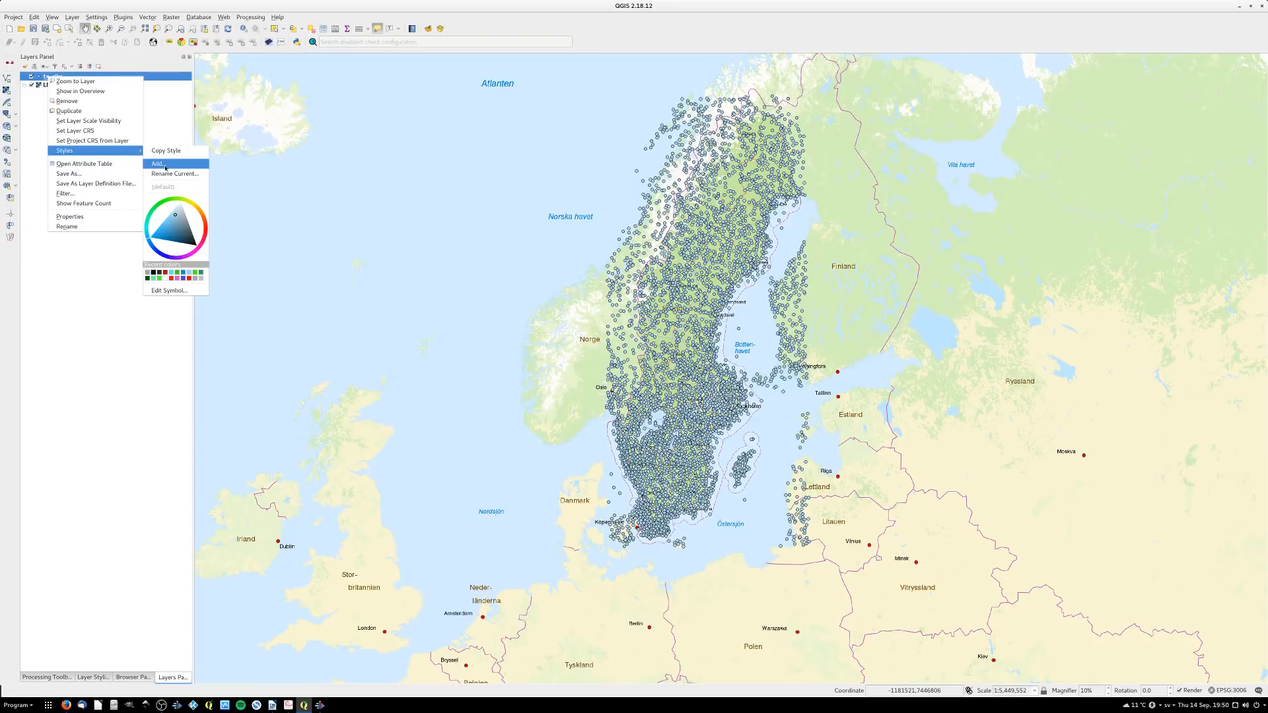
{"action": "left_click_drag", "start_coordinate": [169, 201], "coordinate": [198, 229]}
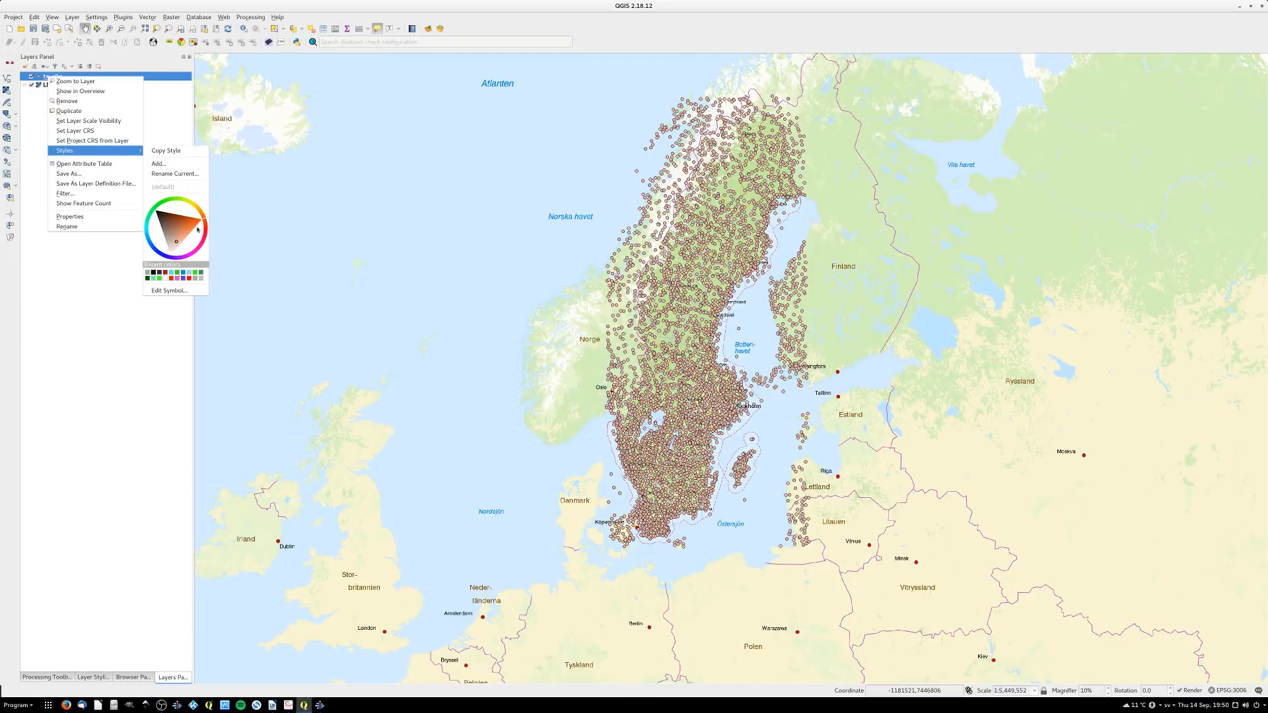
View the marker settings and symbol list in the tx_riks symbol selector, enlarging the dialog, and cancel without changes
{"action": "left_click", "coordinate": [170, 291]}
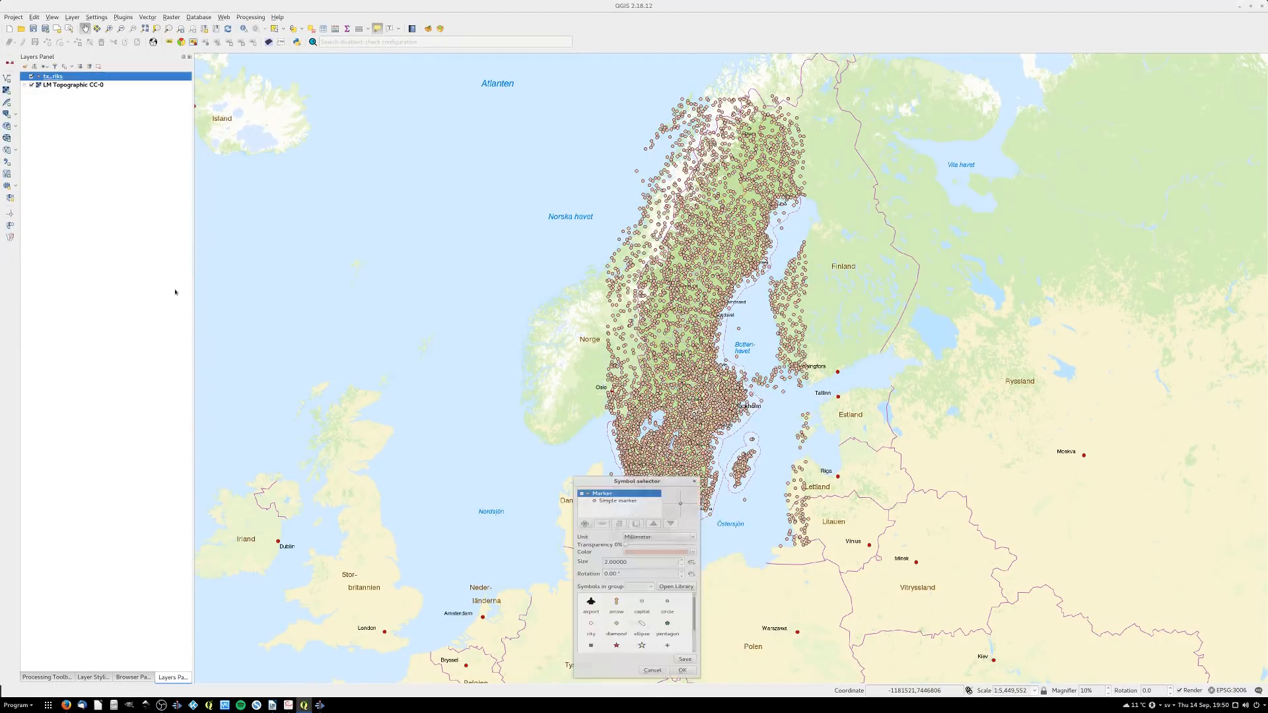
{"action": "left_click_drag", "start_coordinate": [599, 463], "coordinate": [338, 146]}
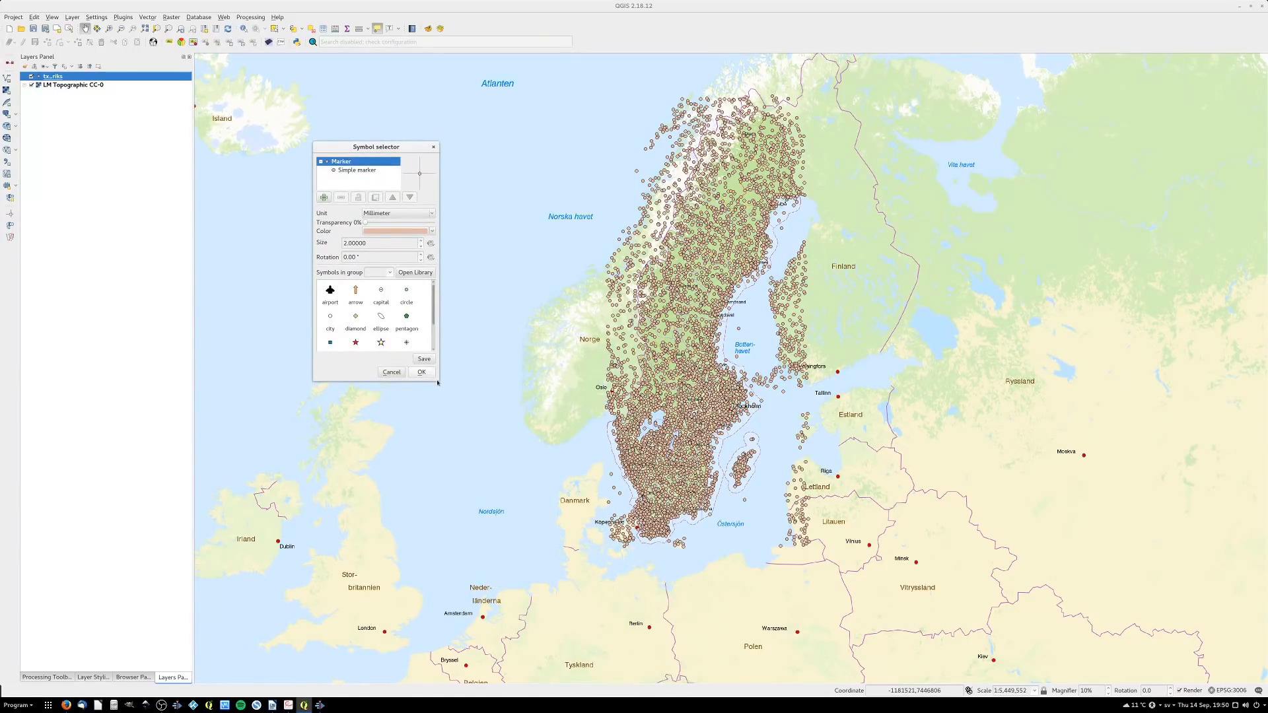
{"action": "left_click_drag", "start_coordinate": [439, 383], "coordinate": [482, 454]}
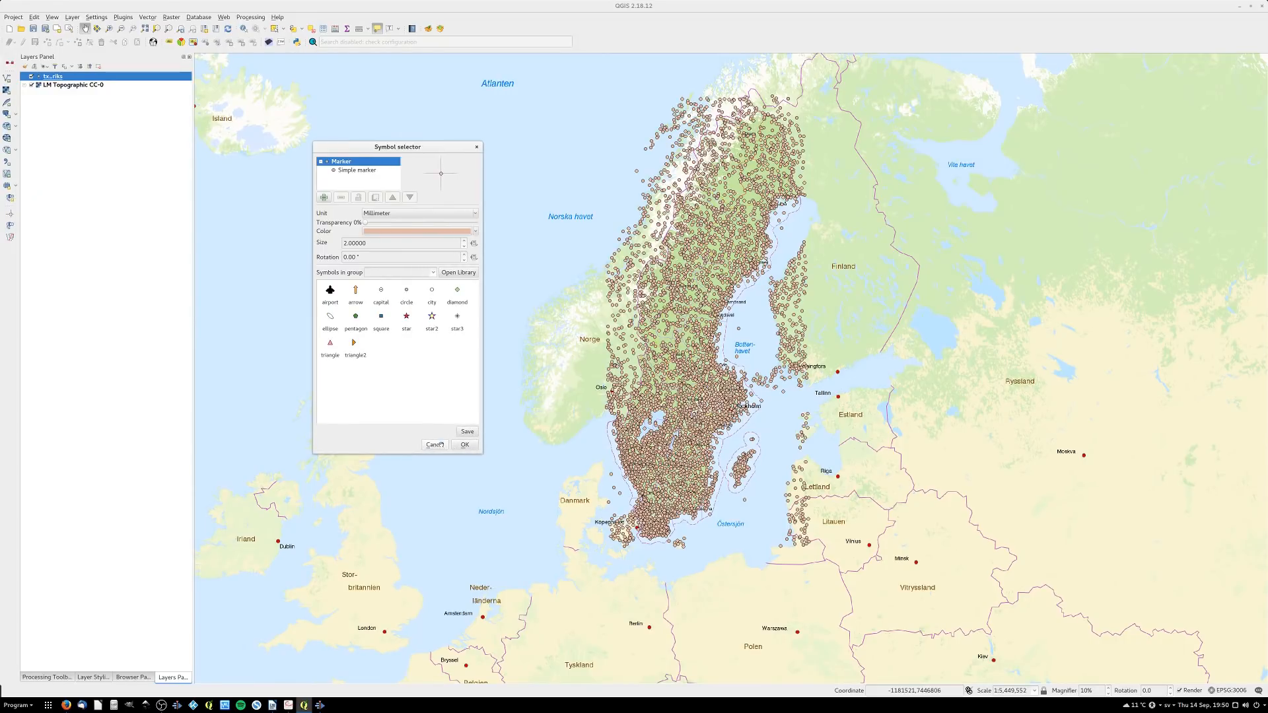
{"action": "left_click", "coordinate": [435, 445]}
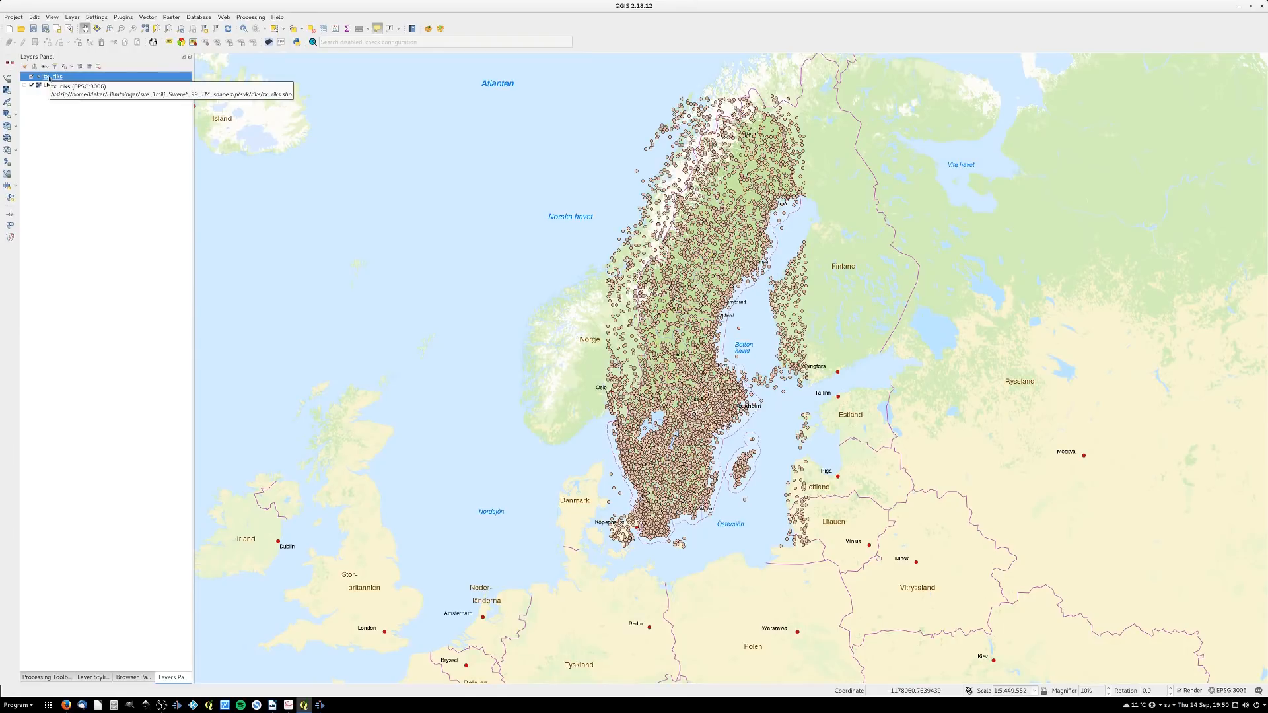
View the Style settings in the tx_riks layer properties through the different ways of opening them, closing them without changes each time
{"action": "left_click", "coordinate": [72, 18]}
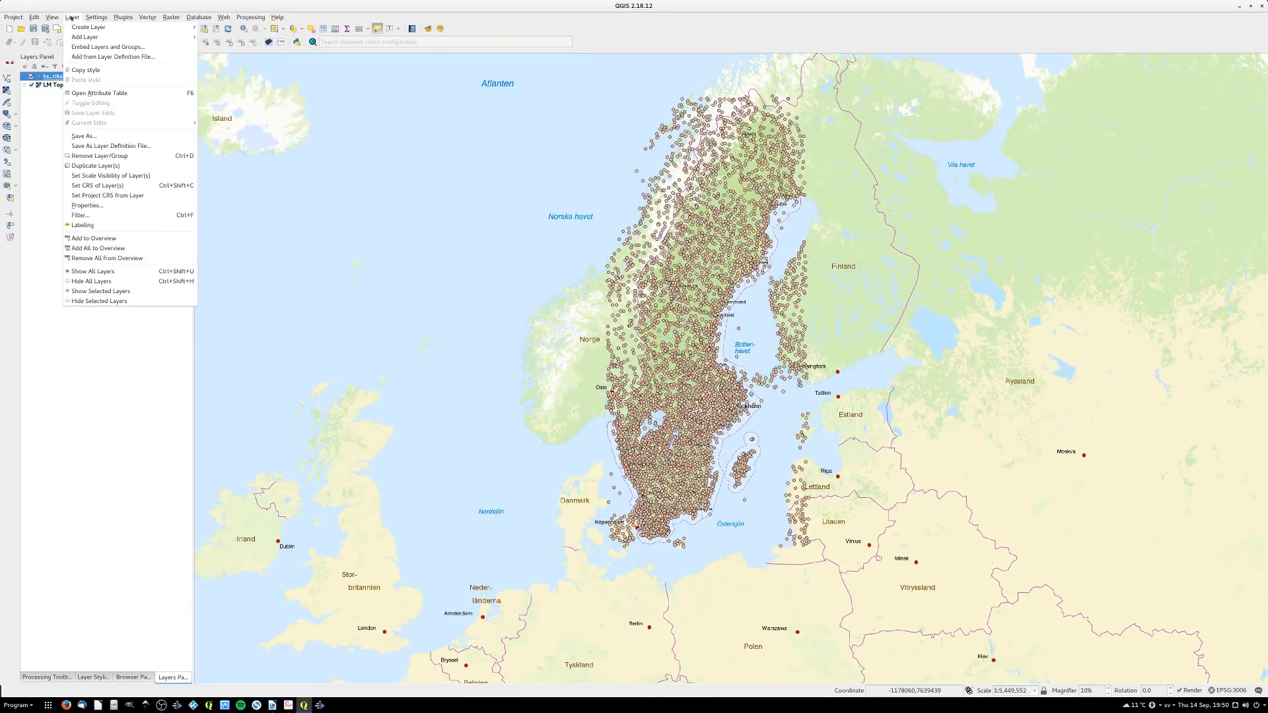
{"action": "left_click", "coordinate": [98, 208]}
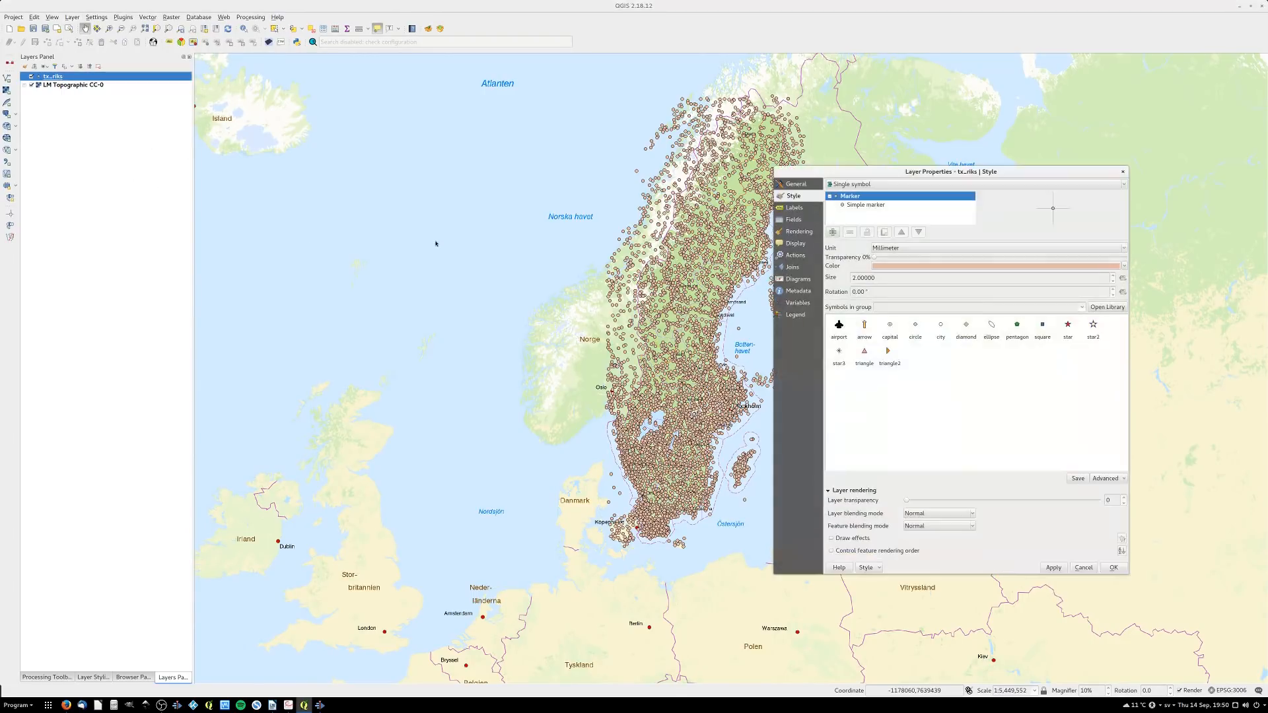
{"action": "left_click_drag", "start_coordinate": [918, 170], "coordinate": [867, 167]}
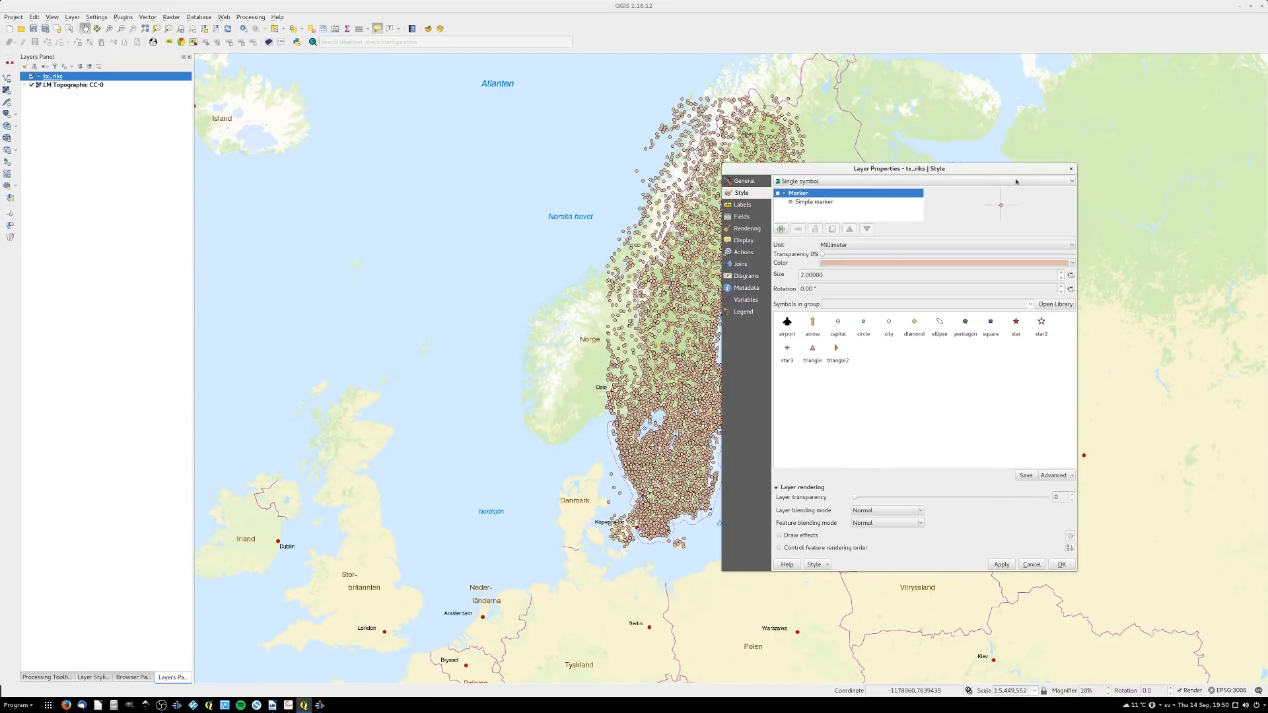
{"action": "left_click", "coordinate": [1070, 171]}
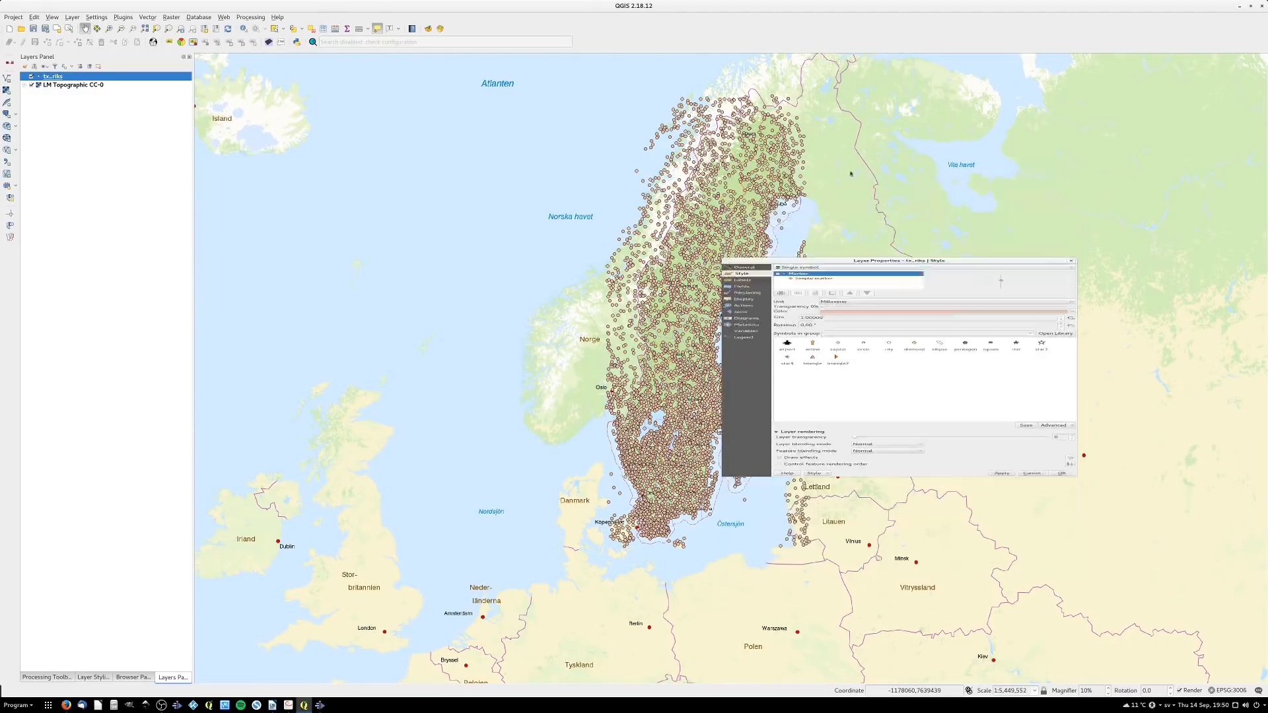
{"action": "right_click", "coordinate": [52, 78]}
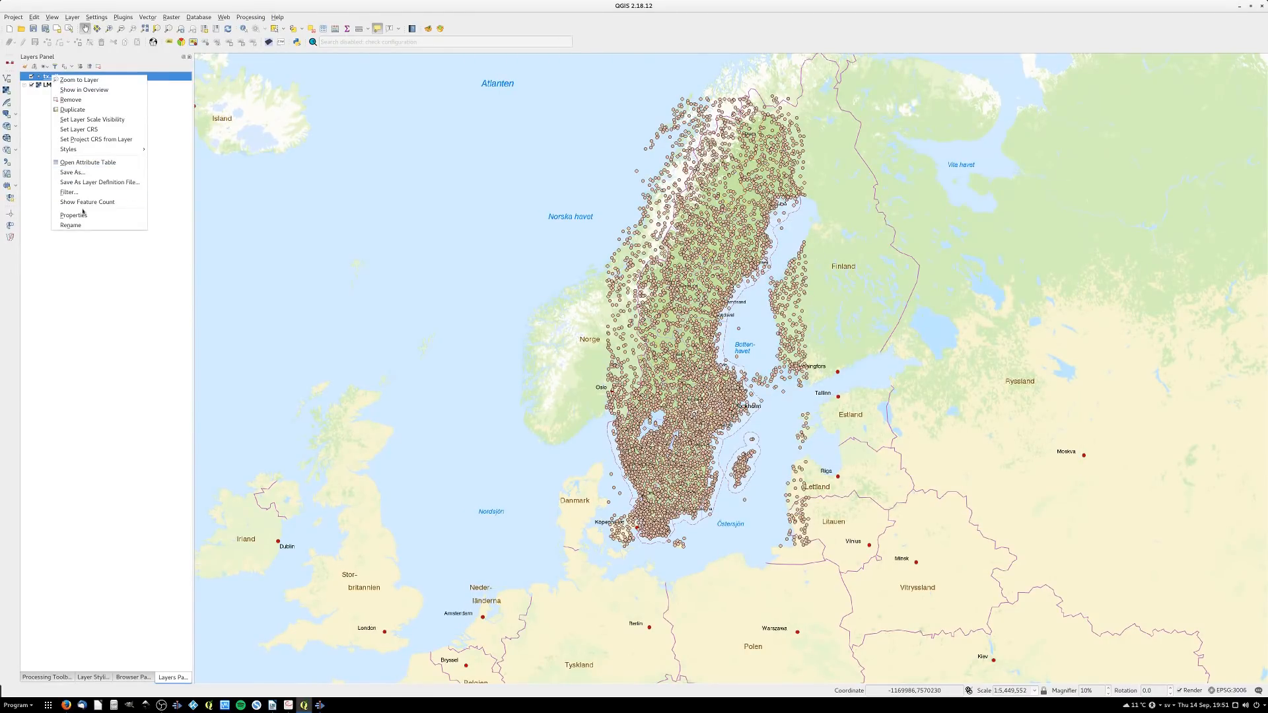
{"action": "key", "text": "Return"}
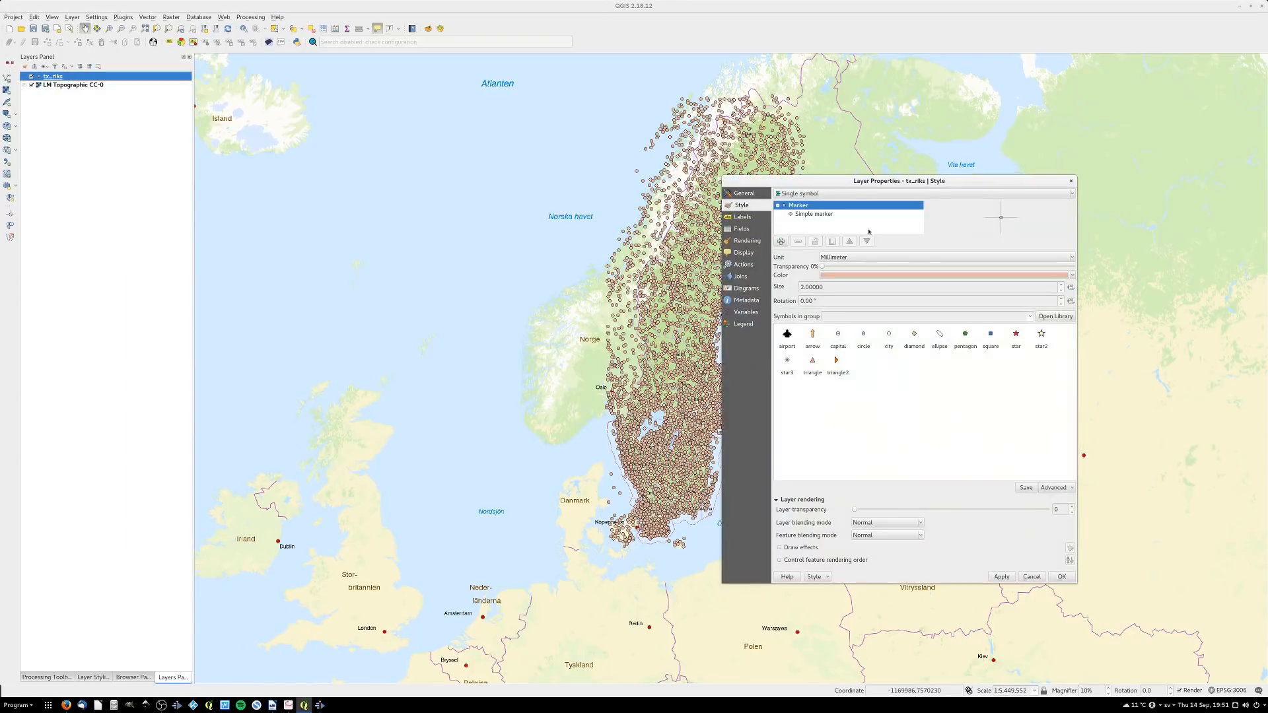
{"action": "left_click", "coordinate": [1071, 182]}
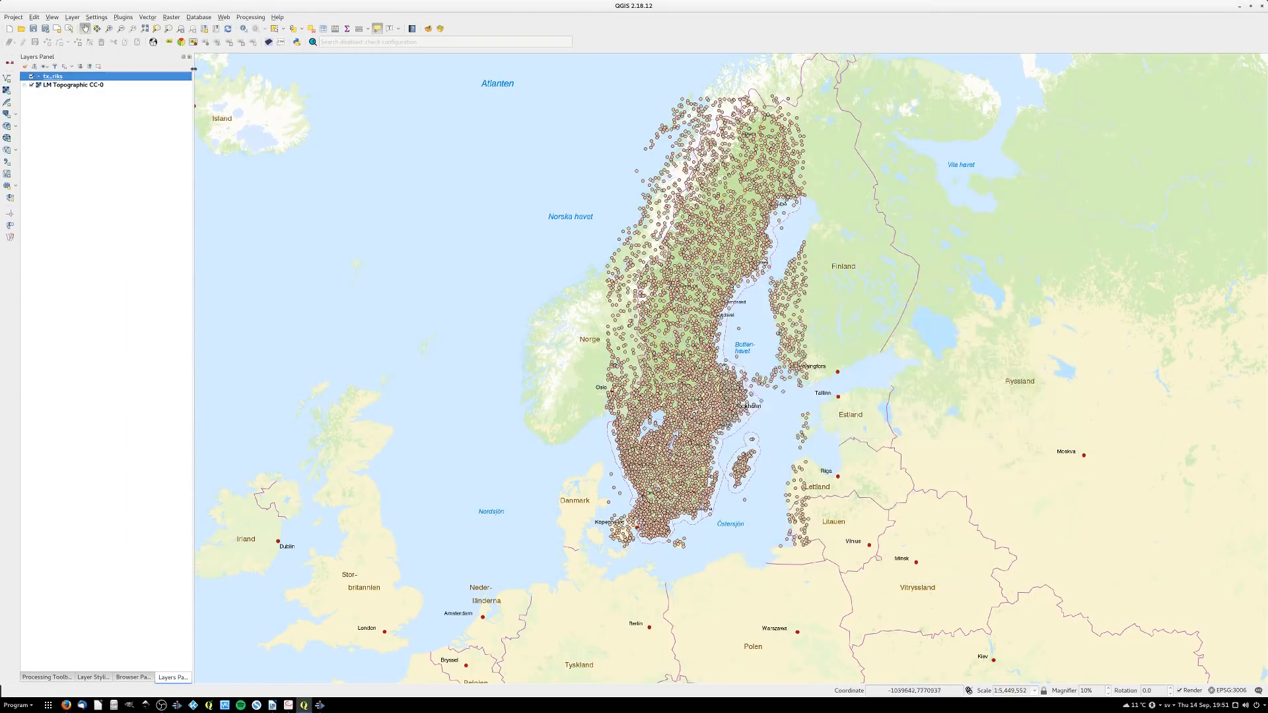
{"action": "double_click", "coordinate": [54, 77]}
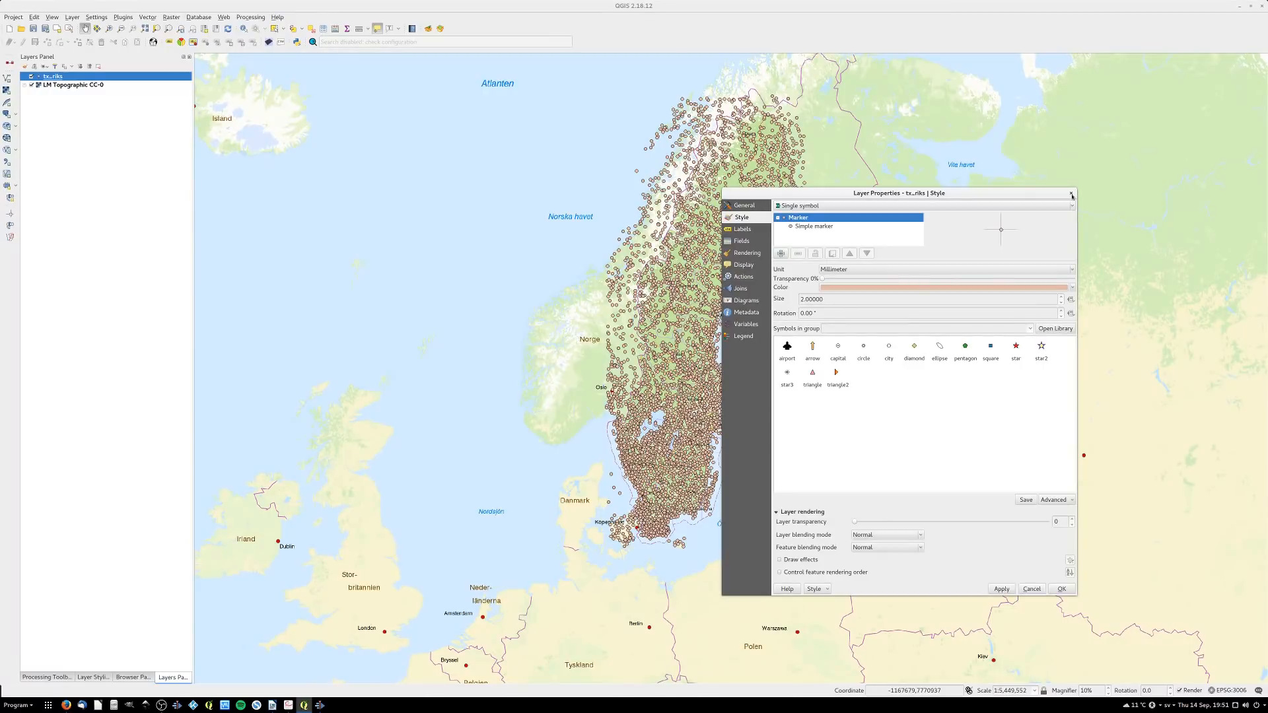
{"action": "left_click_drag", "start_coordinate": [1017, 199], "coordinate": [506, 146]}
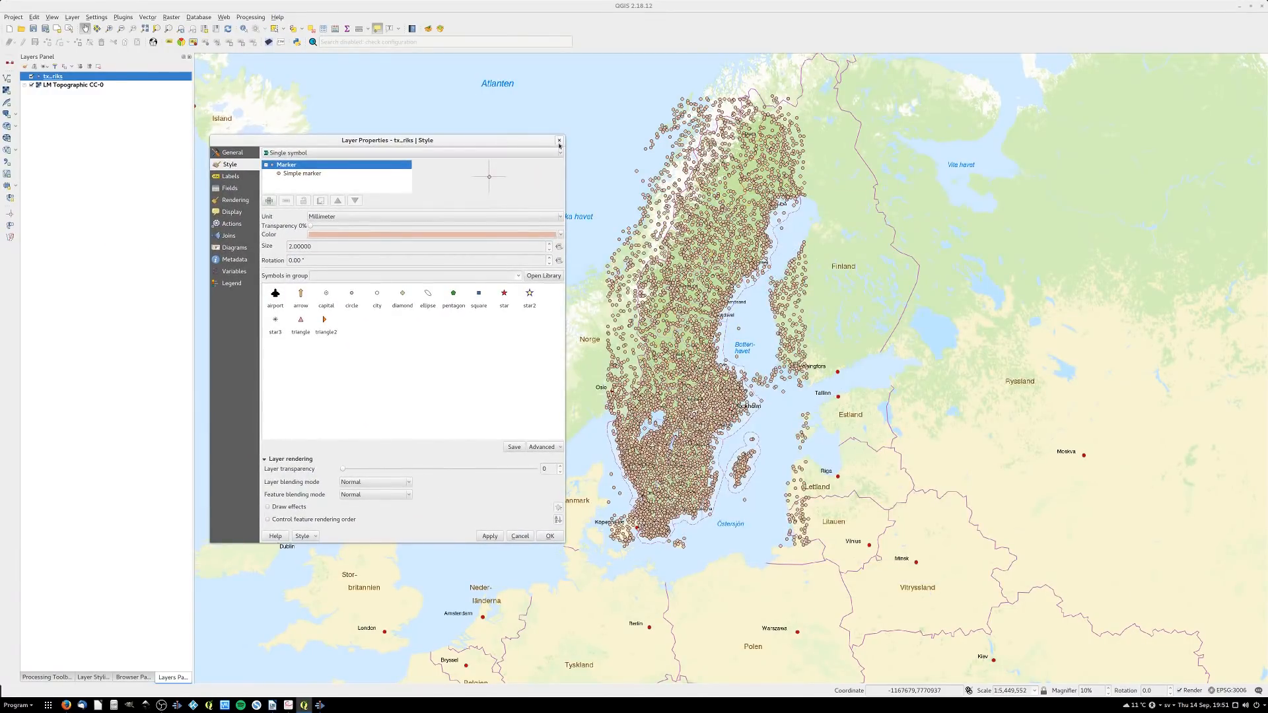
{"action": "left_click", "coordinate": [560, 140]}
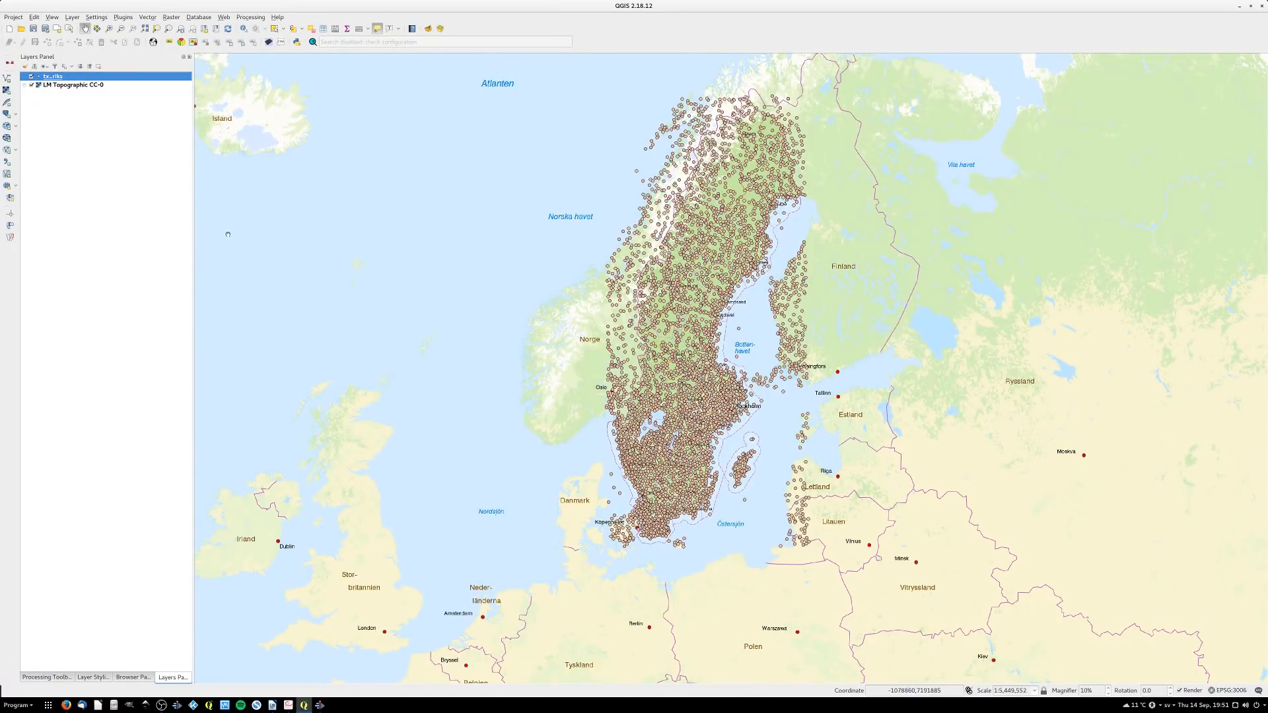
Show the Layer Styling panel for tx_riks, undock it and resize it as a wider floating panel over the map east of Sweden
{"action": "left_click", "coordinate": [25, 67]}
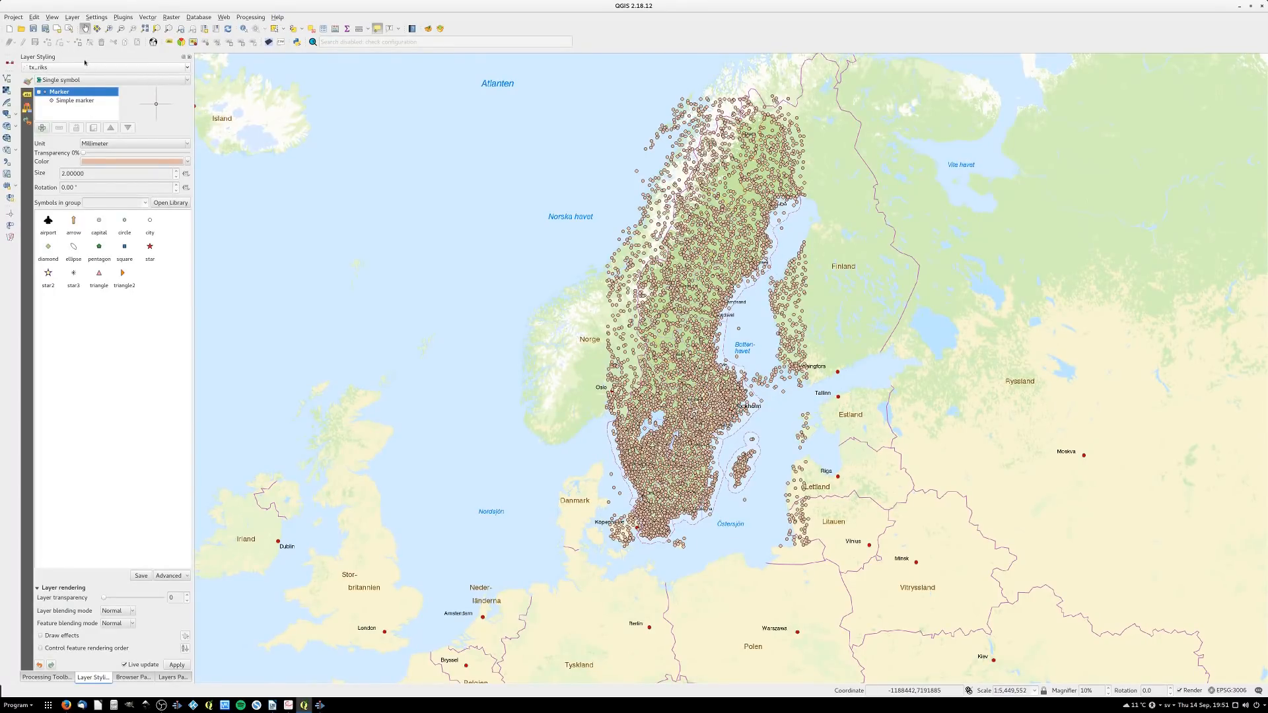
{"action": "left_click_drag", "start_coordinate": [86, 57], "coordinate": [940, 133]}
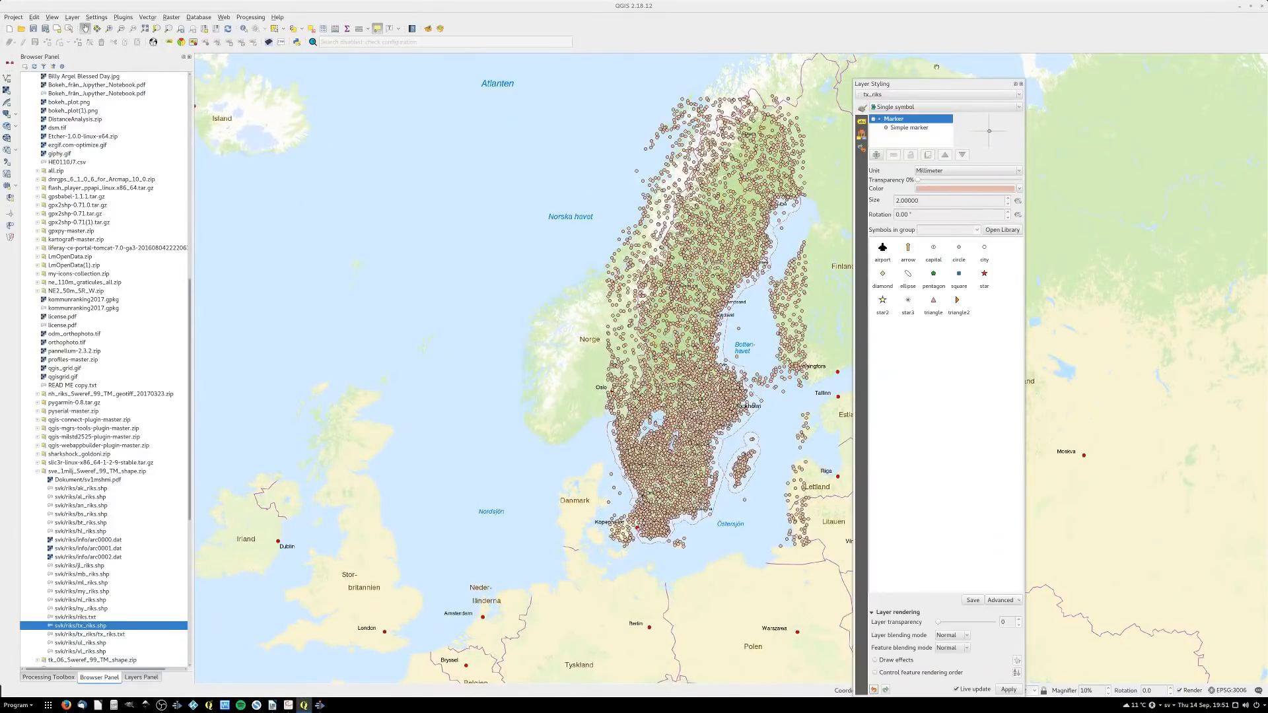
{"action": "left_click_drag", "start_coordinate": [941, 79], "coordinate": [938, 191]}
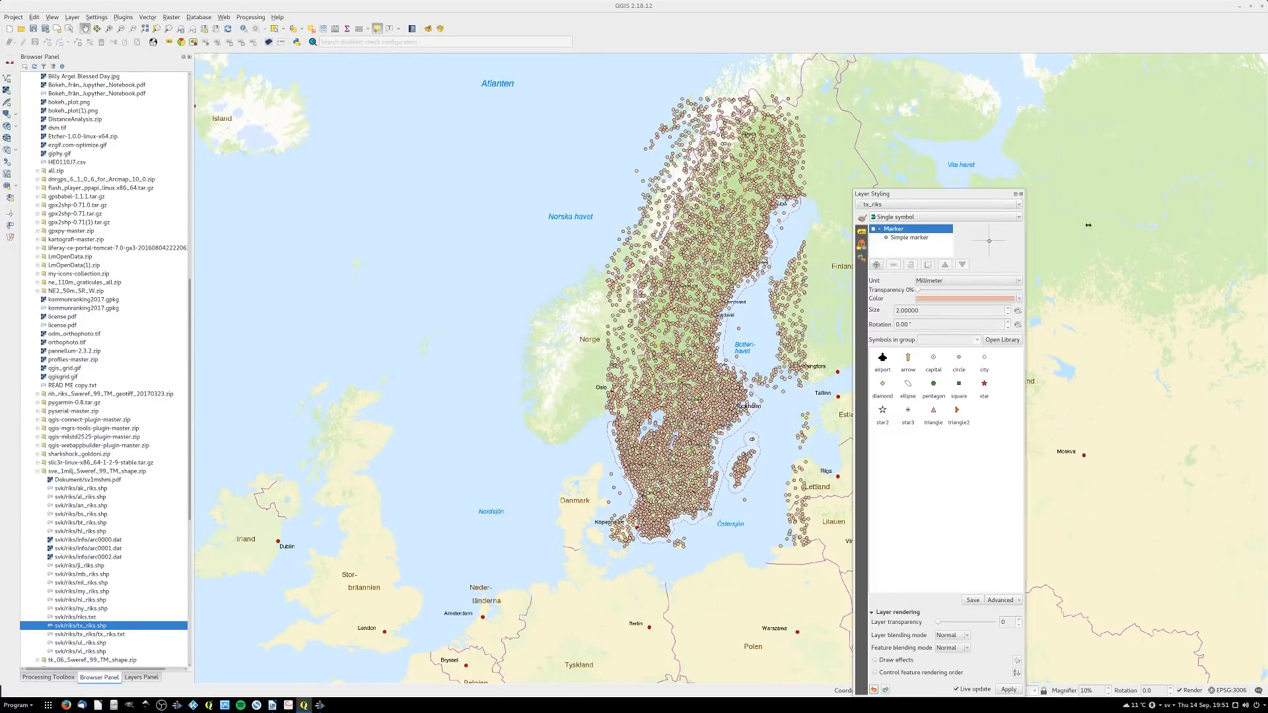
{"action": "left_click_drag", "start_coordinate": [1026, 226], "coordinate": [1128, 223]}
{"action": "left_click_drag", "start_coordinate": [1038, 198], "coordinate": [1071, 73]}
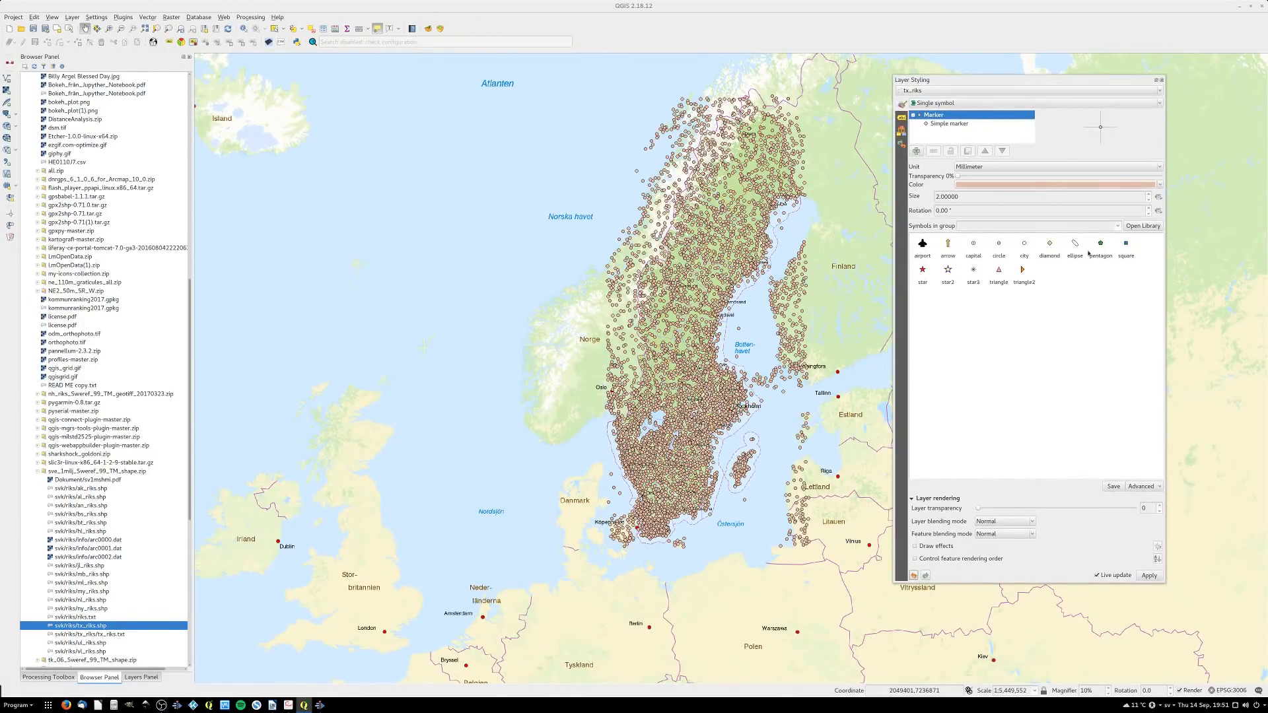
{"action": "mouse_move", "coordinate": [970, 81]}
{"action": "left_mouse_down"}
{"action": "mouse_move", "coordinate": [948, 86]}
{"action": "mouse_move", "coordinate": [968, 95]}
{"action": "left_mouse_up"}
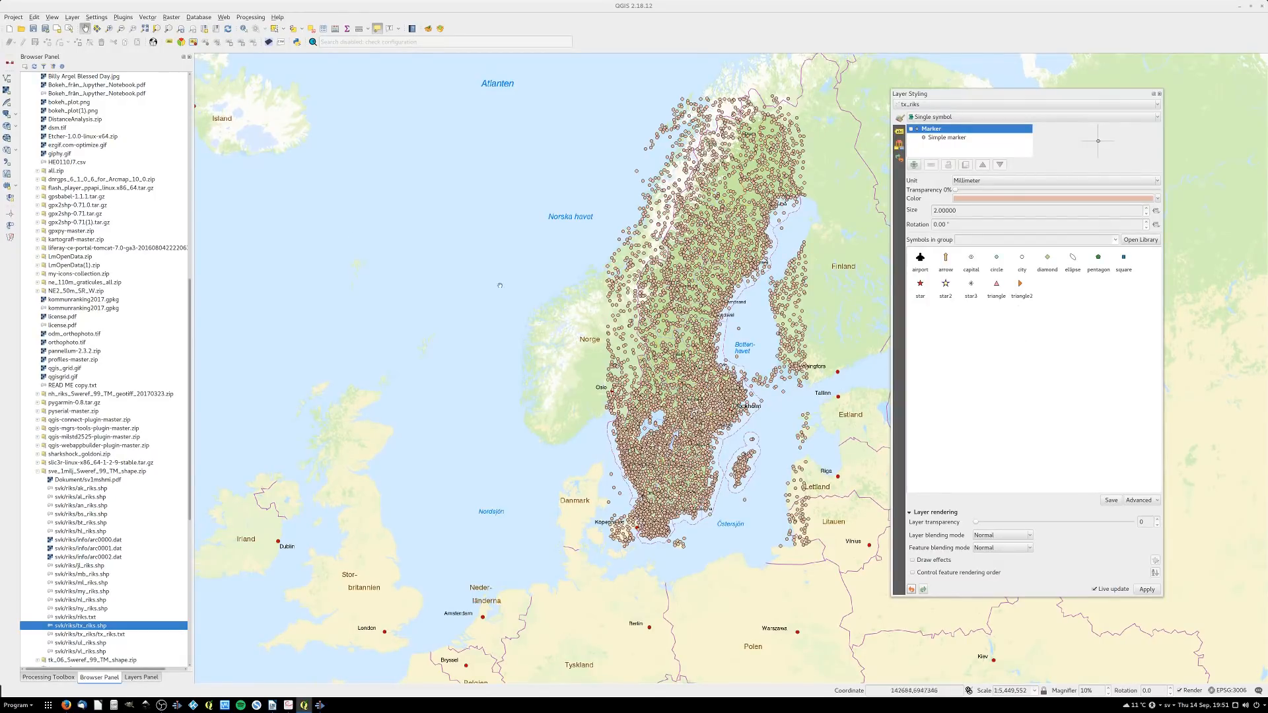
Compare the Style settings in the tx_riks layer properties with the floating Layer Styling panel, and close the properties
{"action": "left_click", "coordinate": [142, 677]}
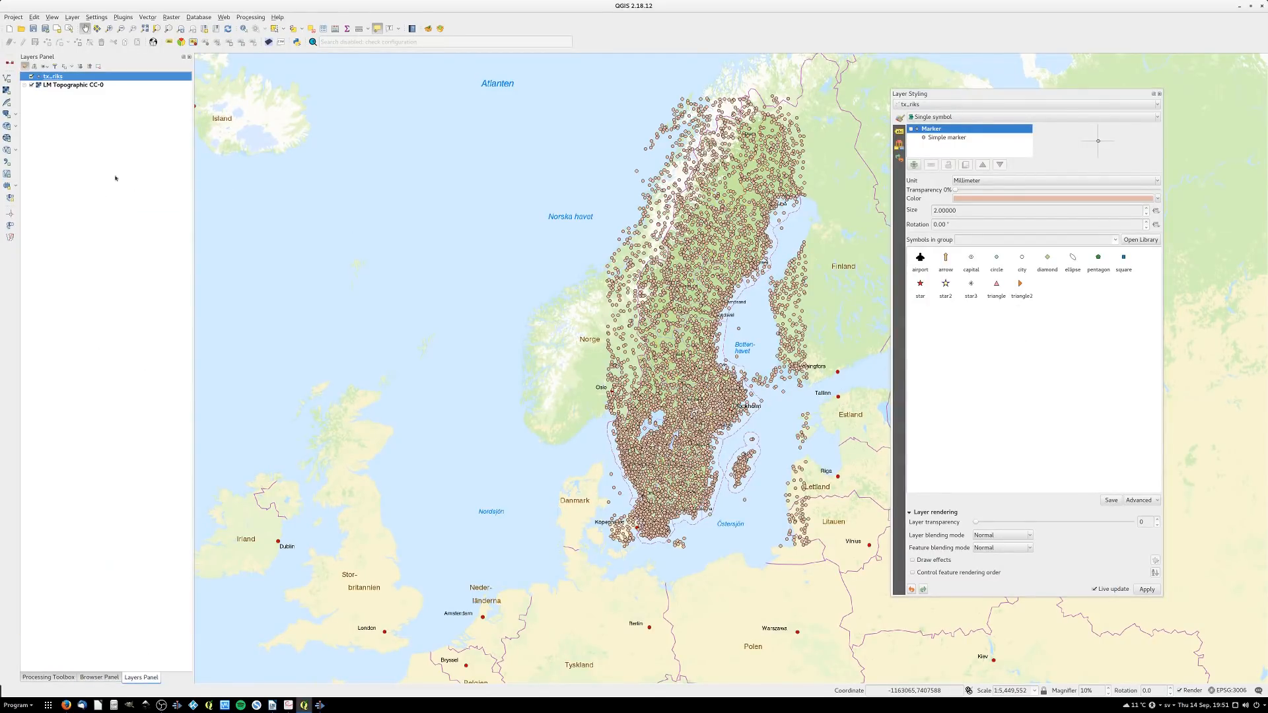
{"action": "double_click", "coordinate": [57, 78]}
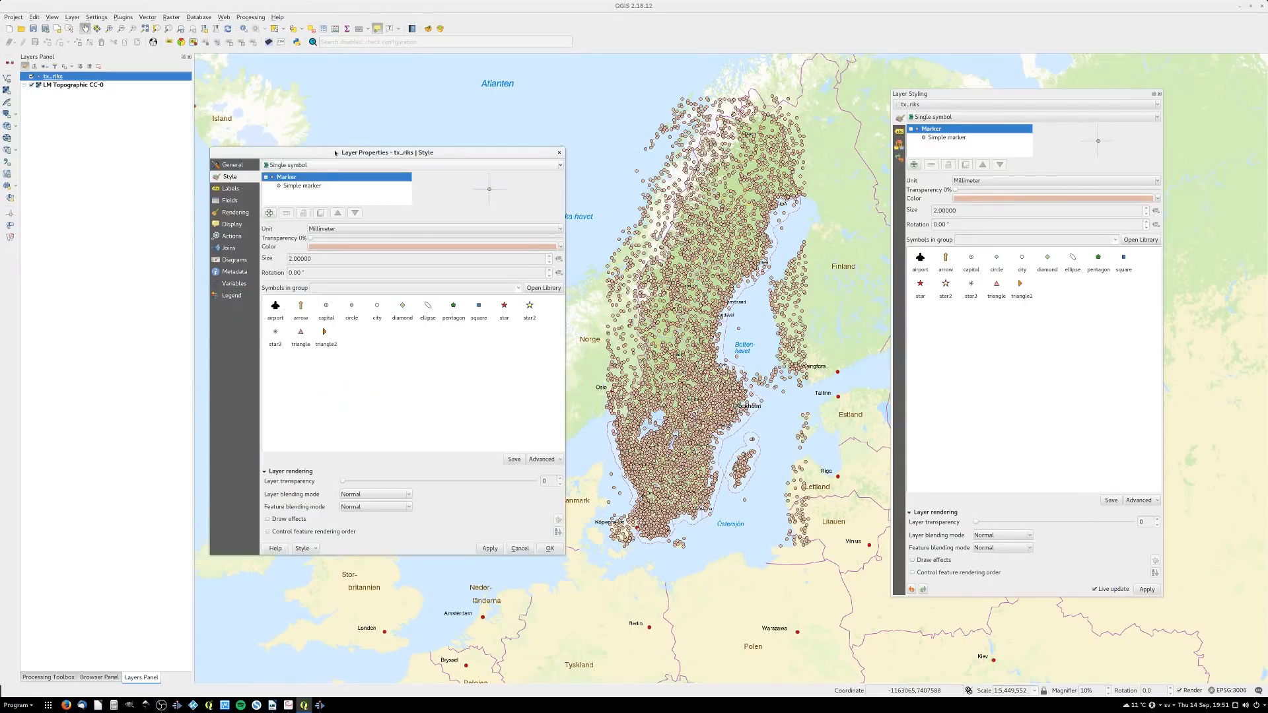
{"action": "left_click_drag", "start_coordinate": [337, 150], "coordinate": [620, 101]}
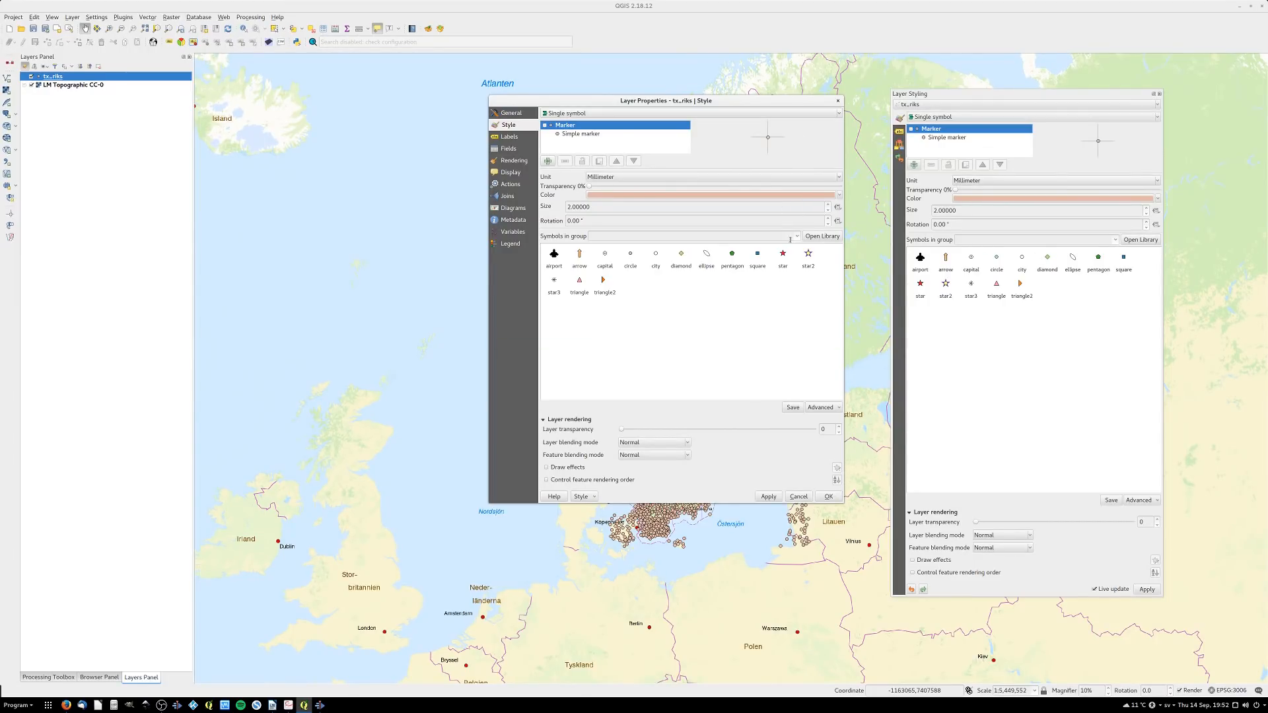
{"action": "left_click_drag", "start_coordinate": [719, 100], "coordinate": [462, 95]}
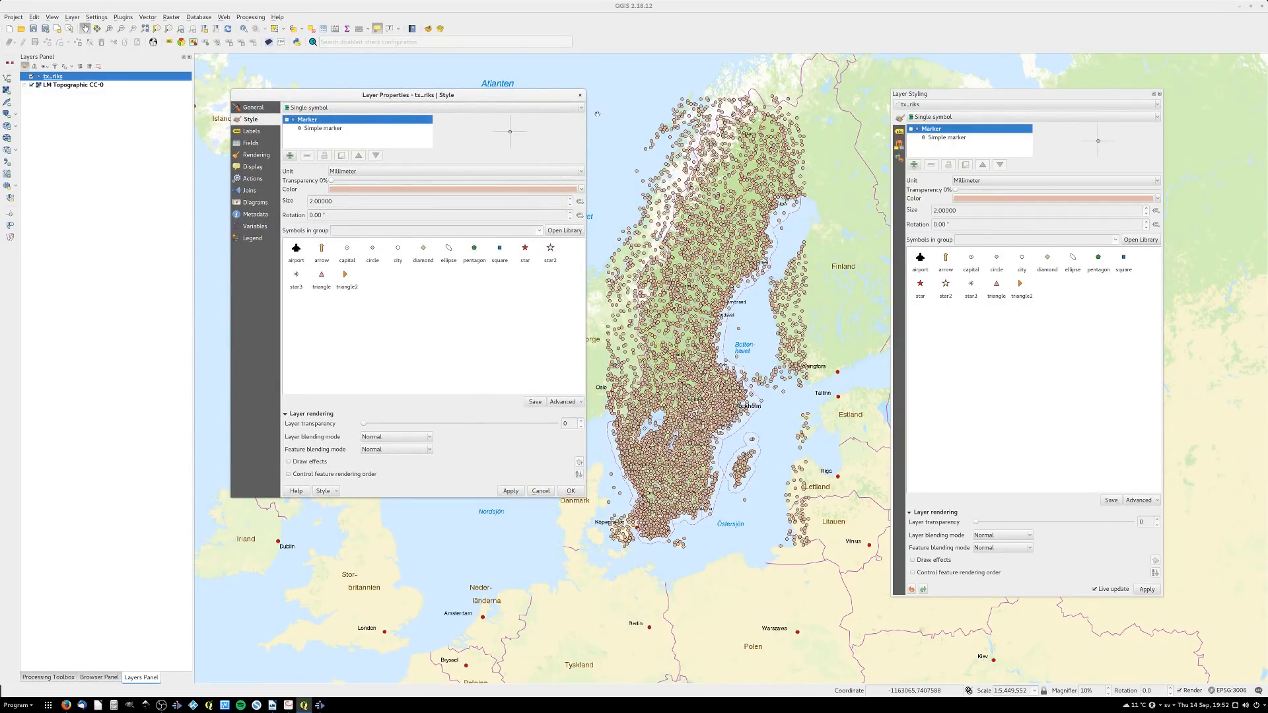
{"action": "left_click", "coordinate": [580, 95]}
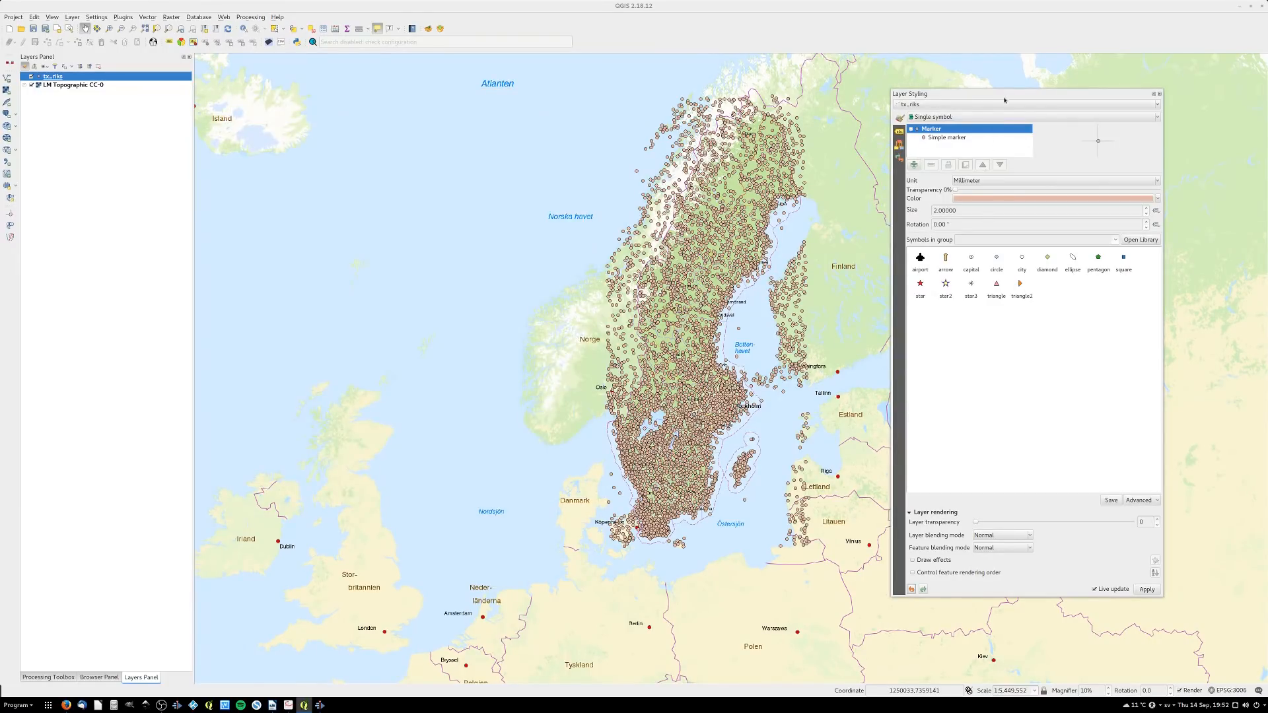
Shift the floating Layer Styling panel further from the tx_riks points and zoom the map in on central and southern Sweden
{"action": "left_click_drag", "start_coordinate": [1005, 95], "coordinate": [1037, 92]}
{"action": "left_click_drag", "start_coordinate": [705, 350], "coordinate": [716, 359]}
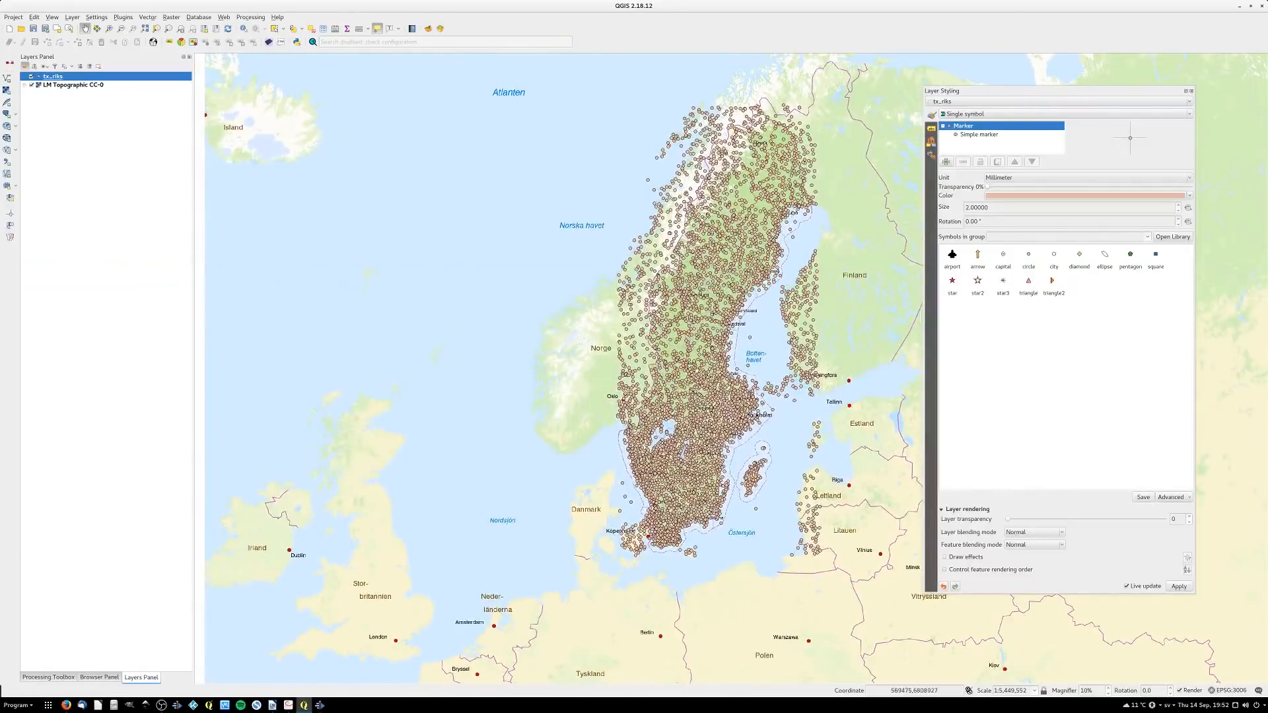
{"action": "scroll", "coordinate": [714, 385], "scroll_direction": "down", "scroll_amount": 2}
{"action": "scroll", "coordinate": [713, 386], "scroll_direction": "up", "scroll_amount": 3}
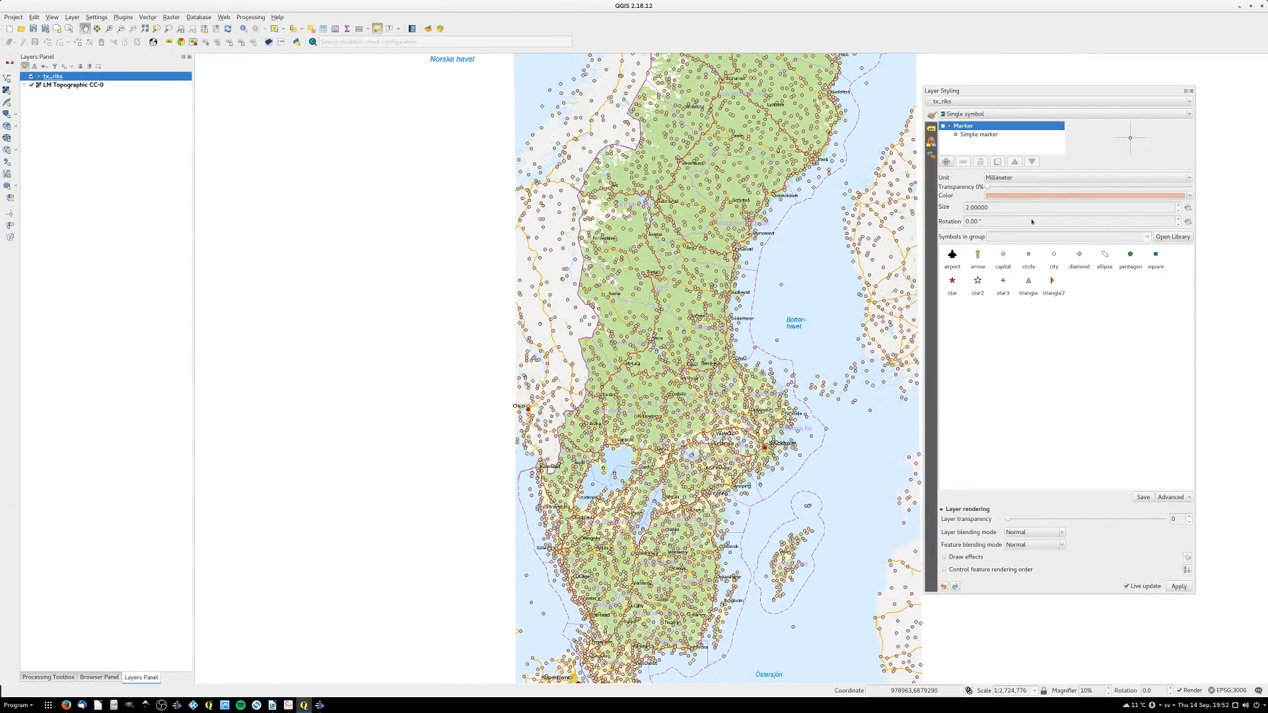
Apply the preset triangle symbol to the tx_riks points and check it on the map at different scales
{"action": "left_click", "coordinate": [1029, 282]}
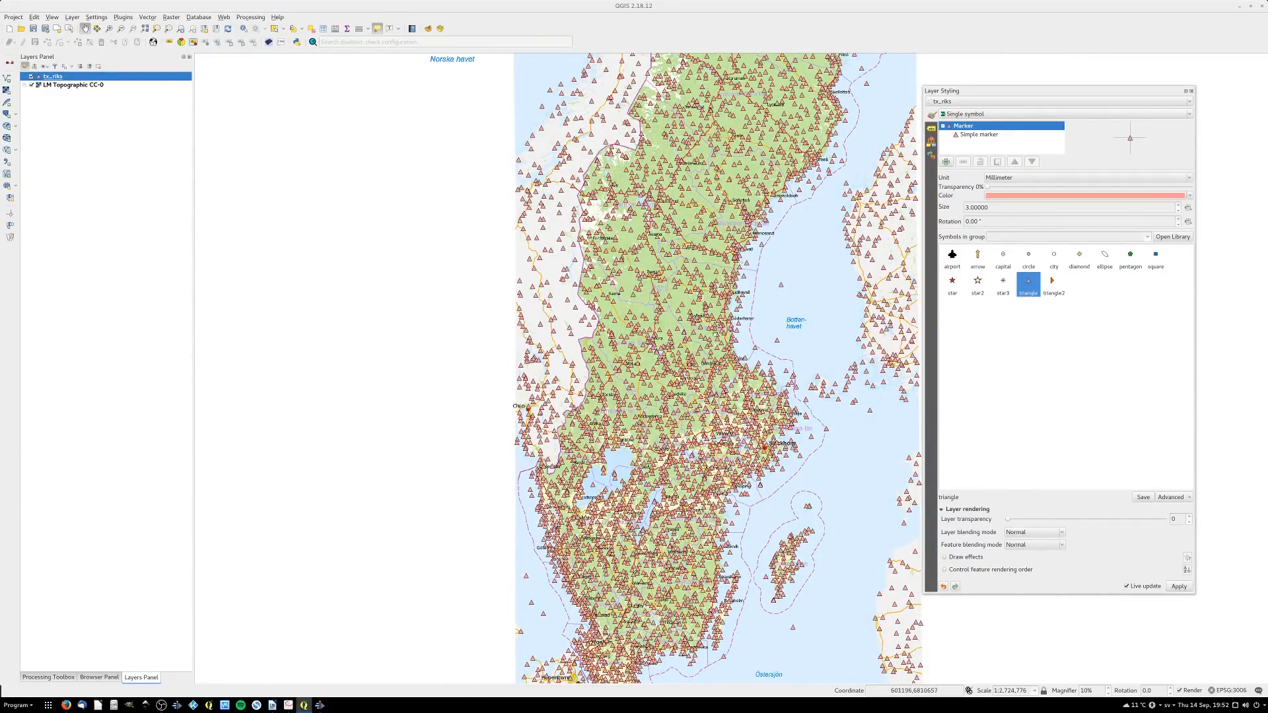
{"action": "scroll", "coordinate": [670, 337], "scroll_direction": "up", "scroll_amount": 2}
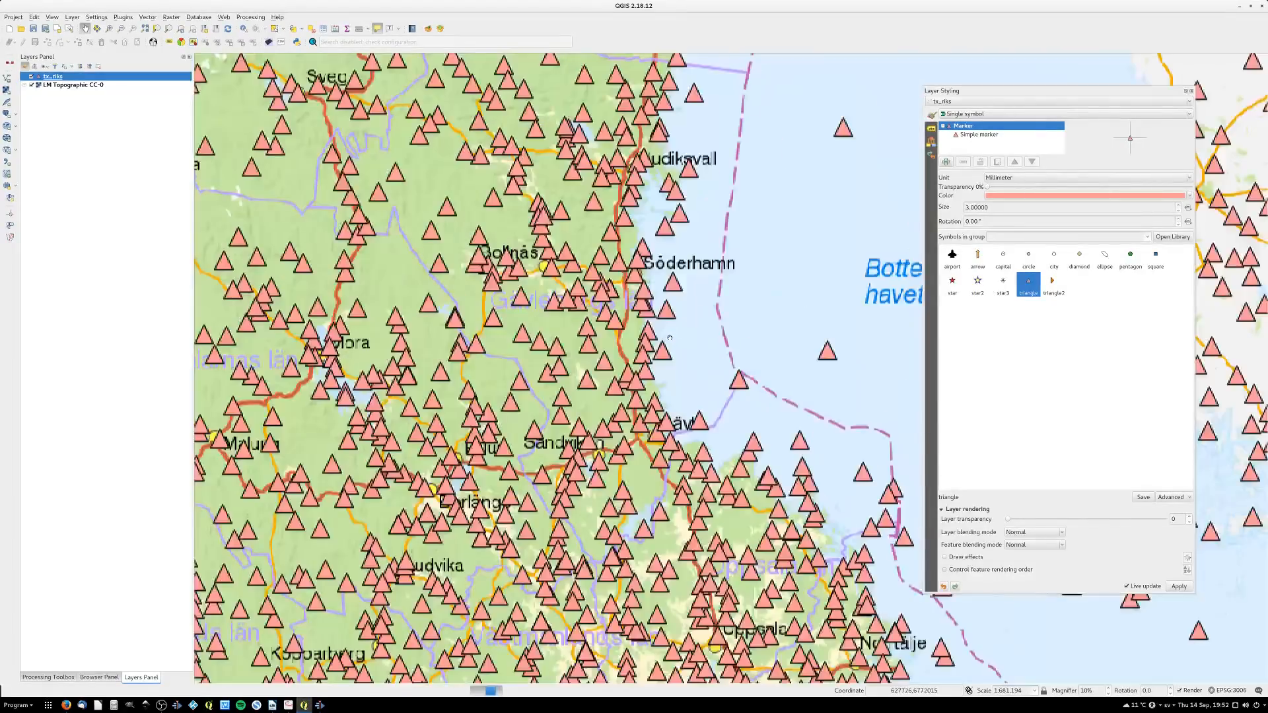
{"action": "scroll", "coordinate": [669, 337], "scroll_direction": "down", "scroll_amount": 2}
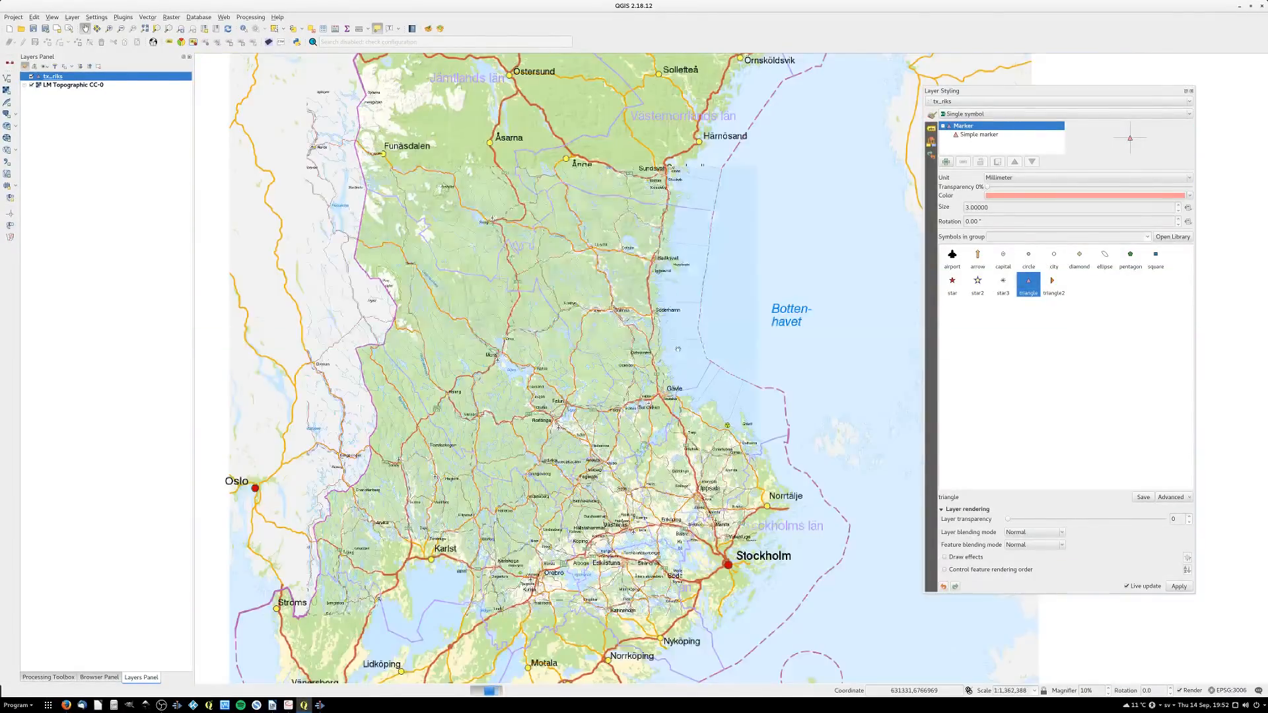
Hide the LM Topographic CC-0 background layer, leaving only the tx_riks points on the map
{"action": "left_click_drag", "start_coordinate": [679, 396], "coordinate": [659, 355]}
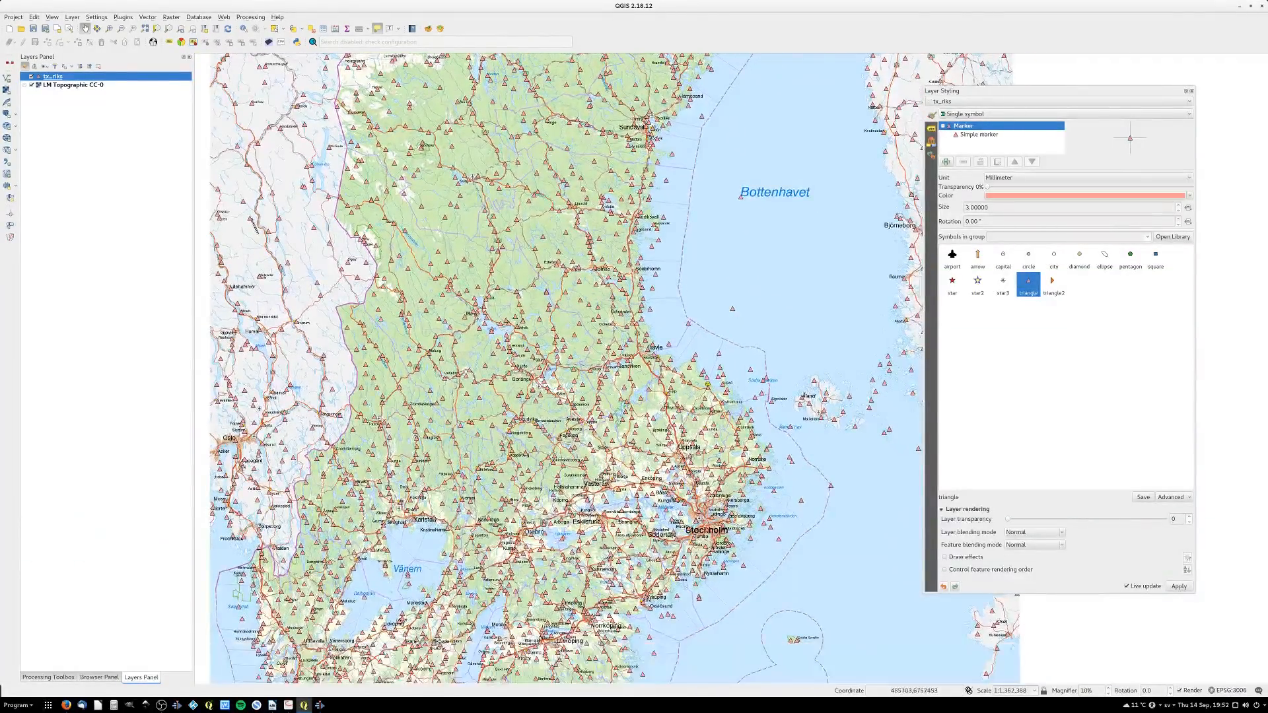
{"action": "left_click", "coordinate": [31, 85]}
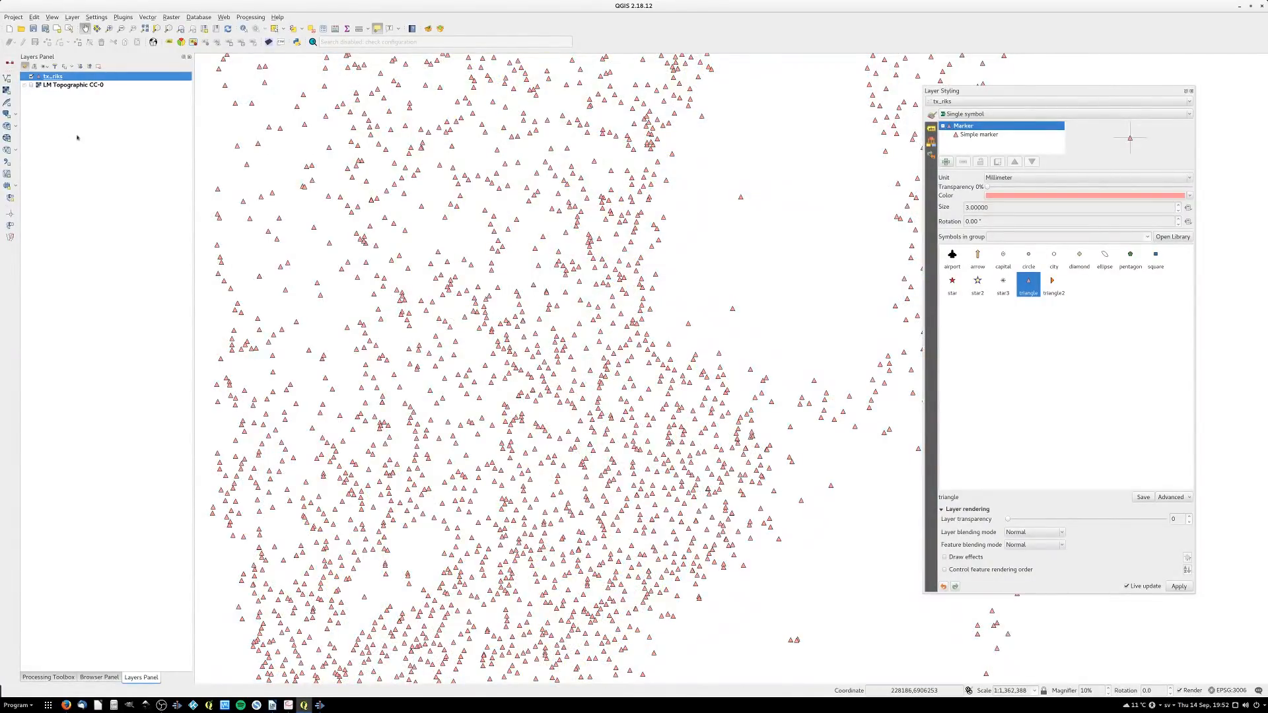
{"action": "left_click_drag", "start_coordinate": [602, 337], "coordinate": [599, 332]}
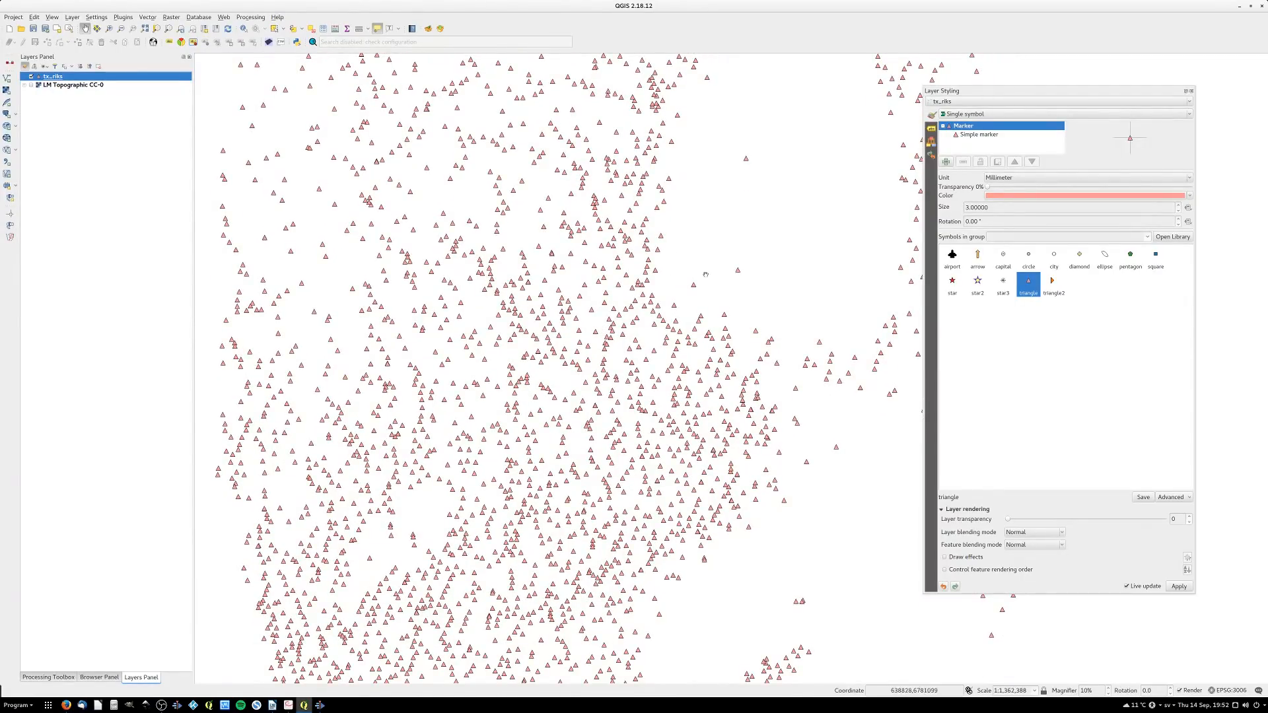
Switch to the QGIS Vector Styles PDF diagram and place its window clear of the Layer Styling panel
{"action": "key", "text": "alt+Tab"}
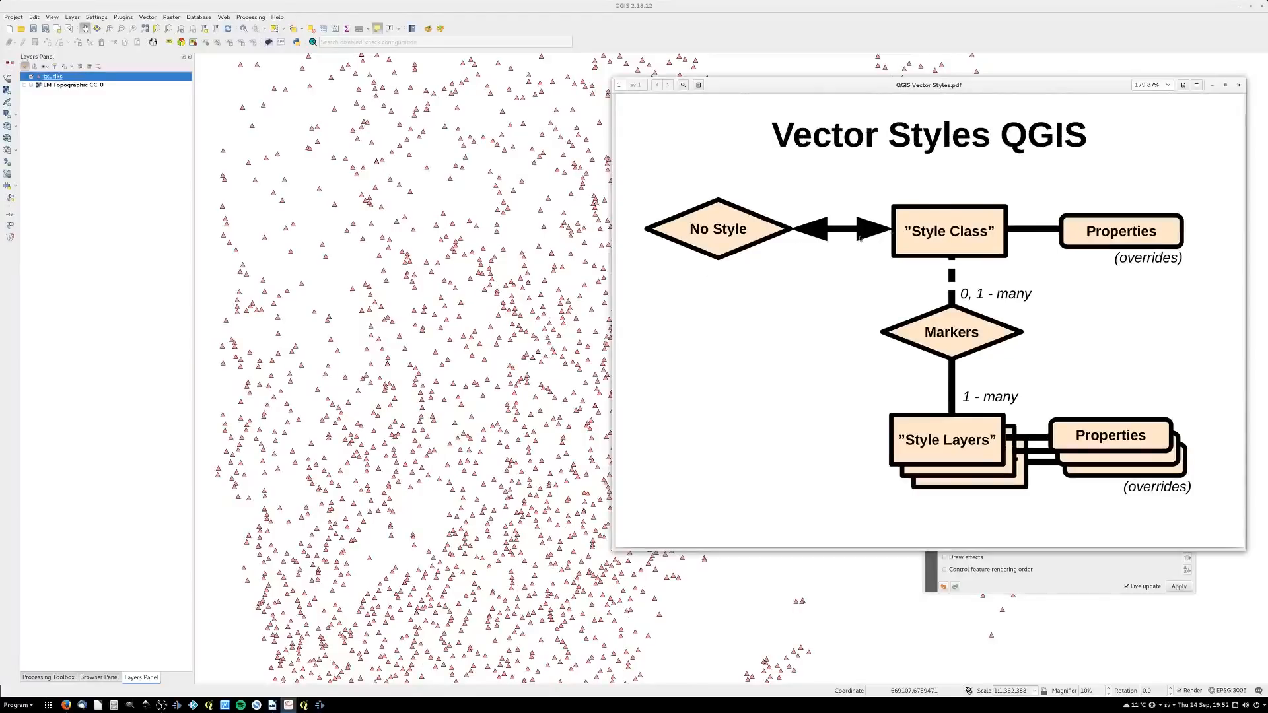
{"action": "left_click_drag", "start_coordinate": [942, 86], "coordinate": [391, 122]}
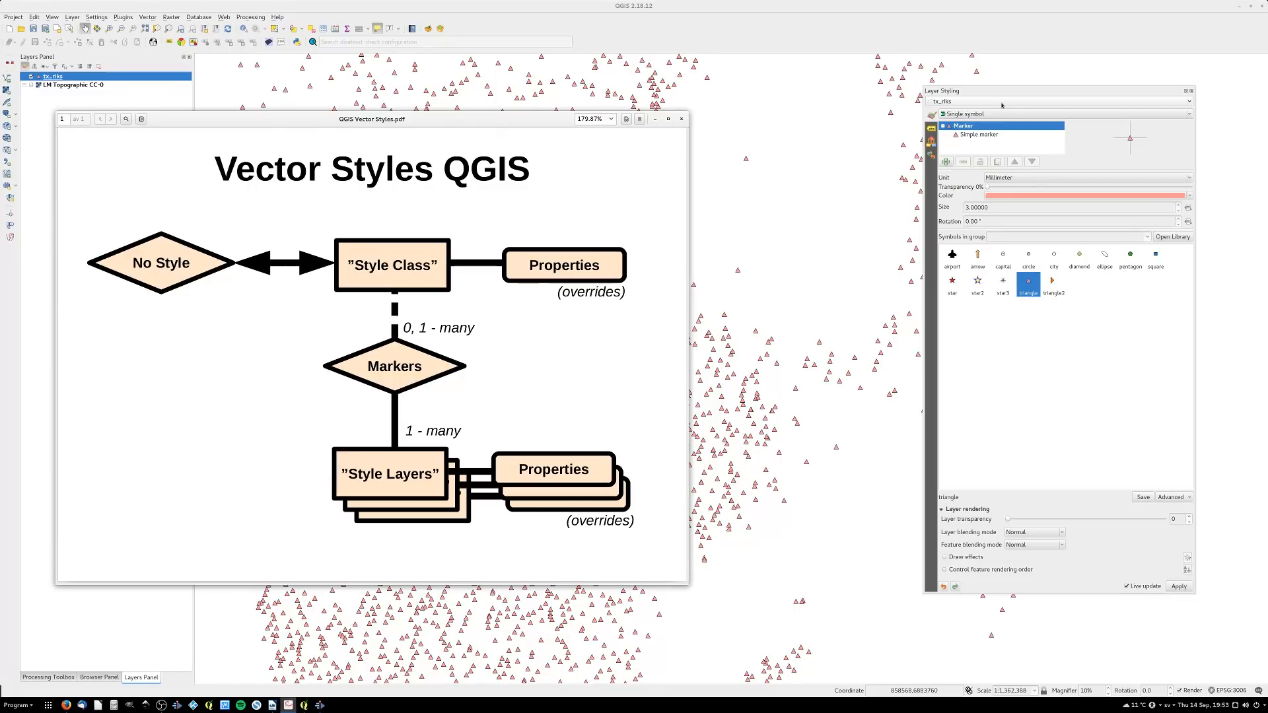
Set the tx_riks style to No symbols and label the points with the TEXT field
{"action": "left_click", "coordinate": [1059, 114]}
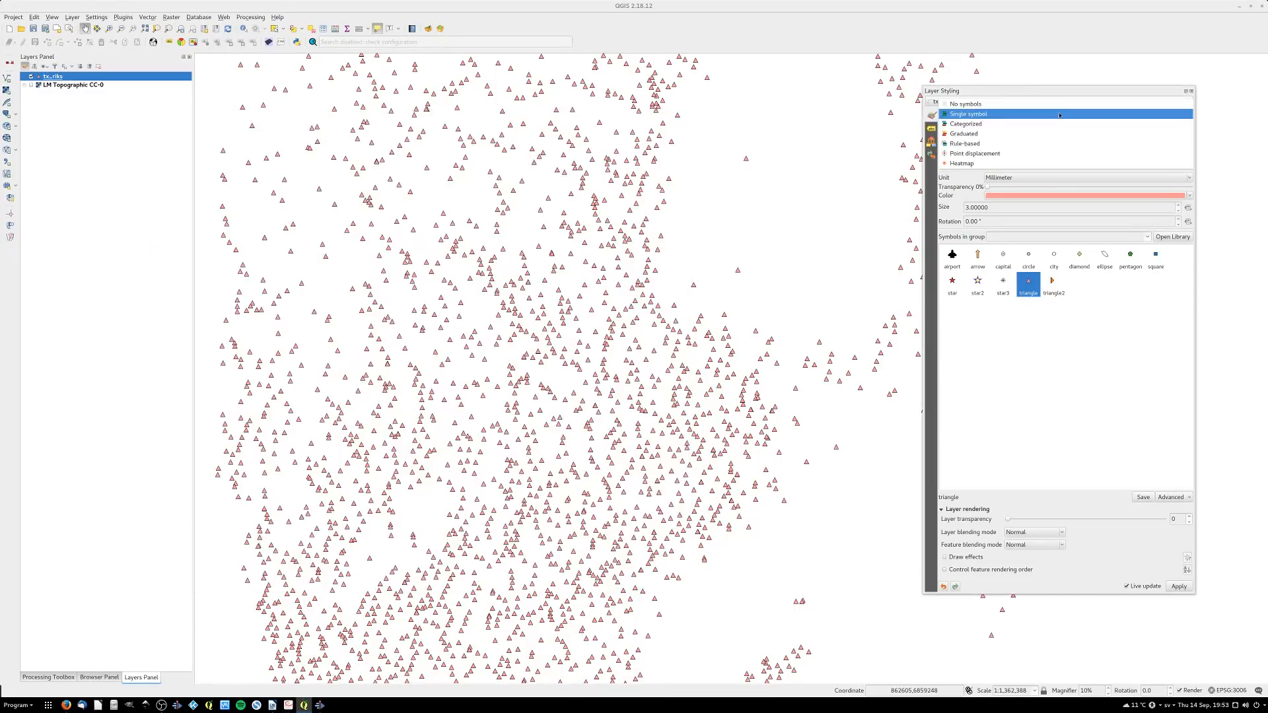
{"action": "left_click", "coordinate": [1000, 105]}
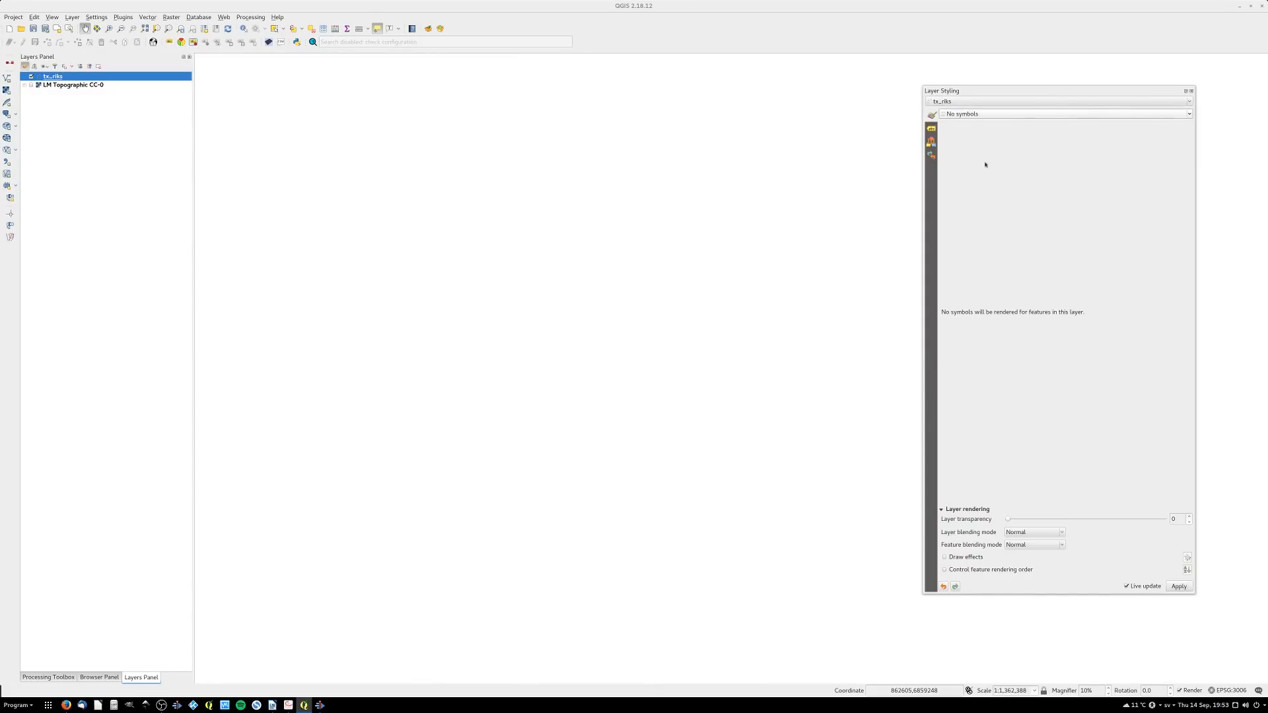
{"action": "left_click", "coordinate": [931, 130]}
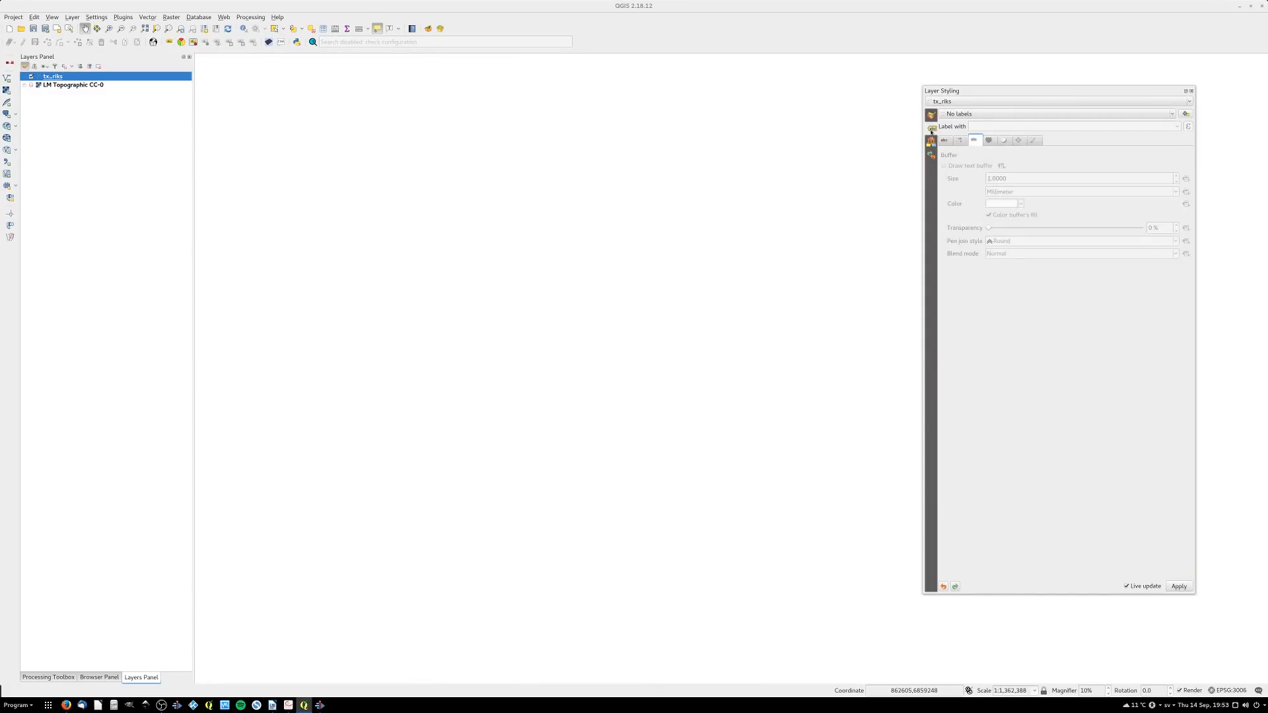
{"action": "left_click", "coordinate": [954, 117]}
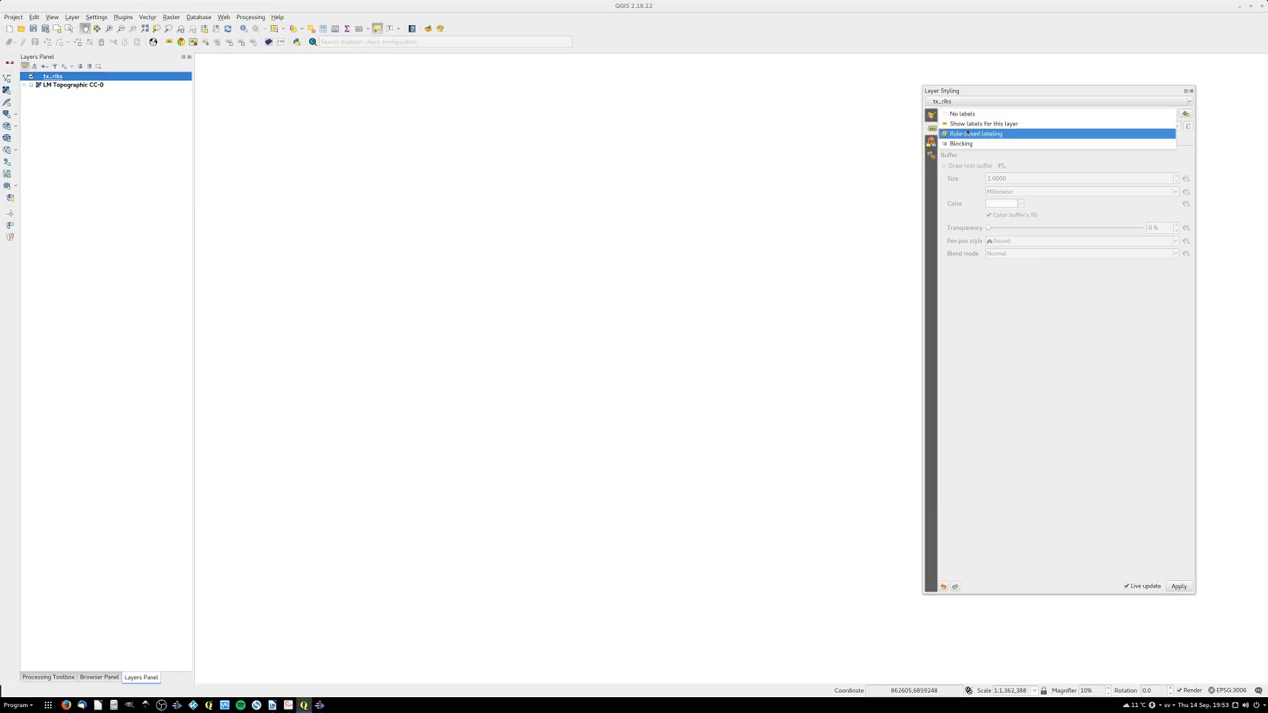
{"action": "left_click", "coordinate": [1053, 127]}
{"action": "left_click", "coordinate": [1175, 127]}
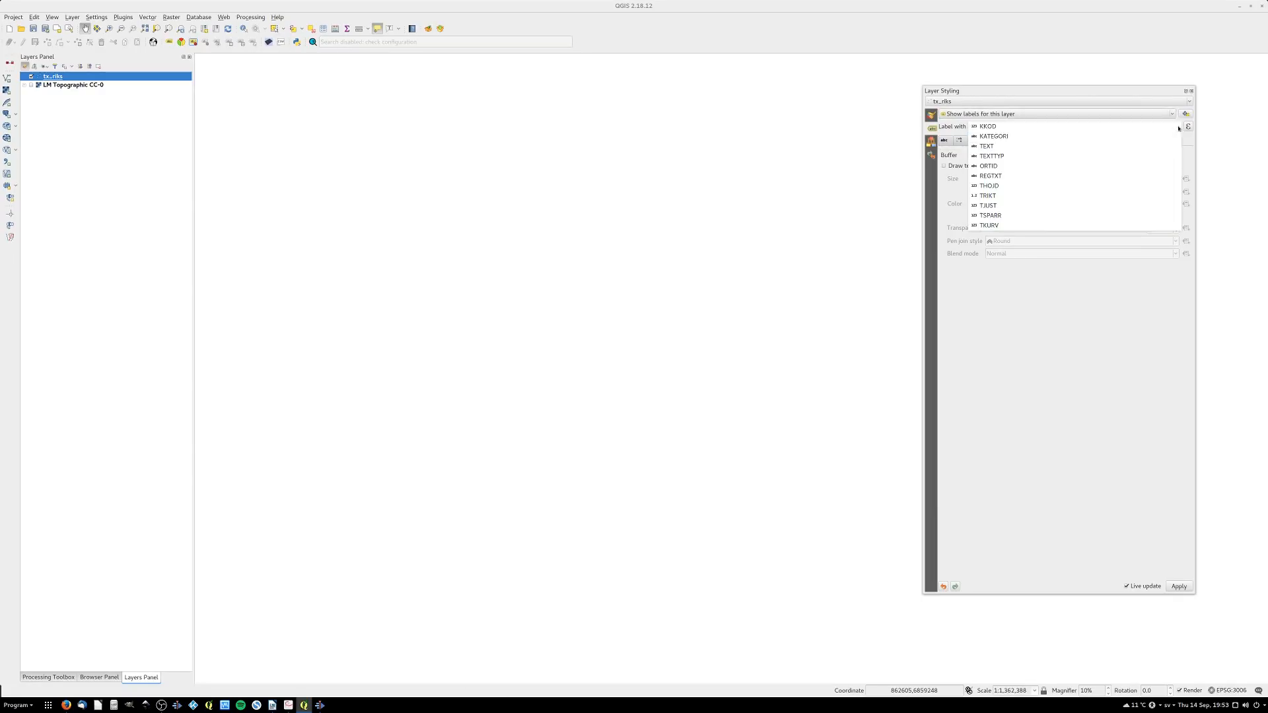
{"action": "left_click", "coordinate": [1157, 146]}
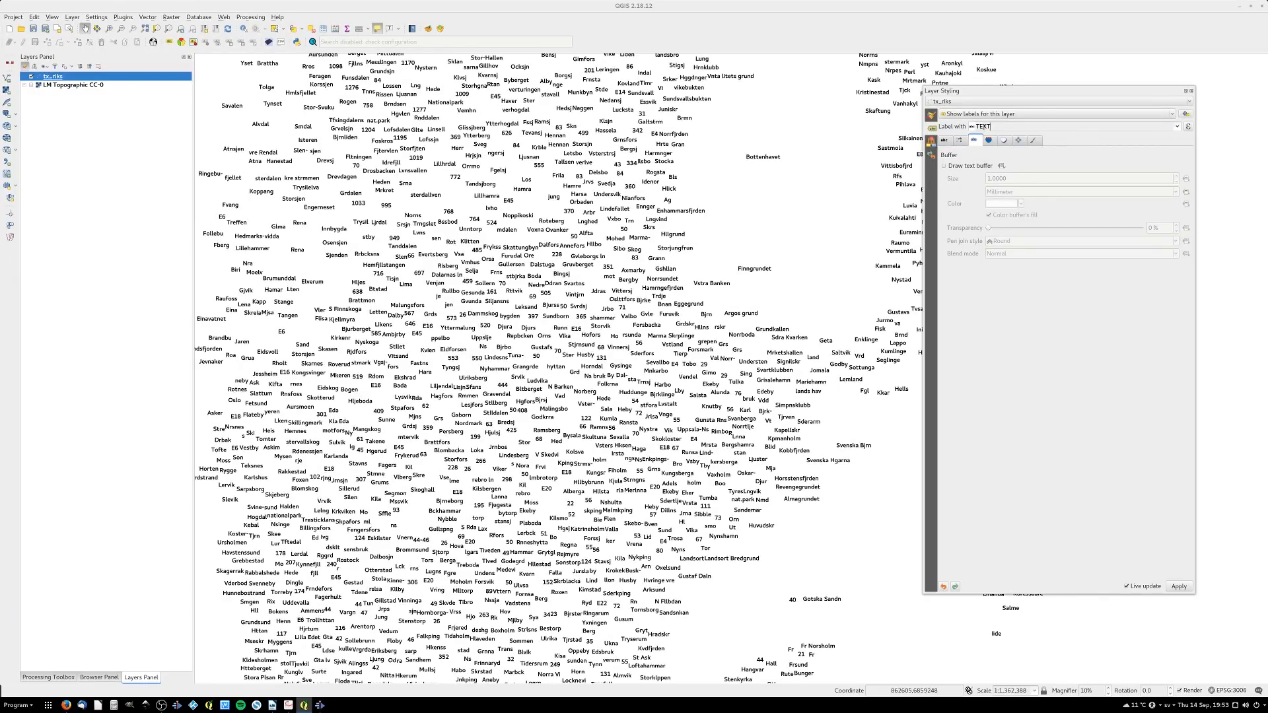
Set tx_riks labeling to No labels and its style to Single symbol
{"action": "left_click", "coordinate": [999, 115]}
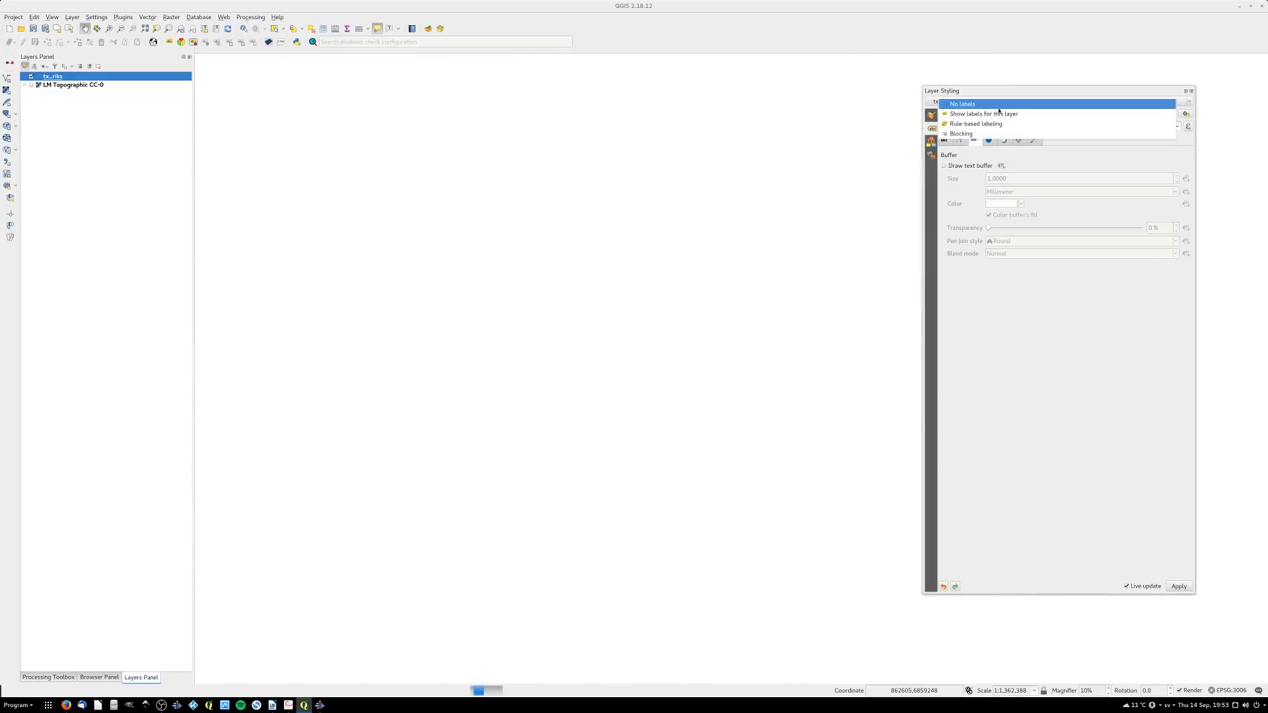
{"action": "left_click", "coordinate": [994, 103]}
{"action": "left_click", "coordinate": [931, 115]}
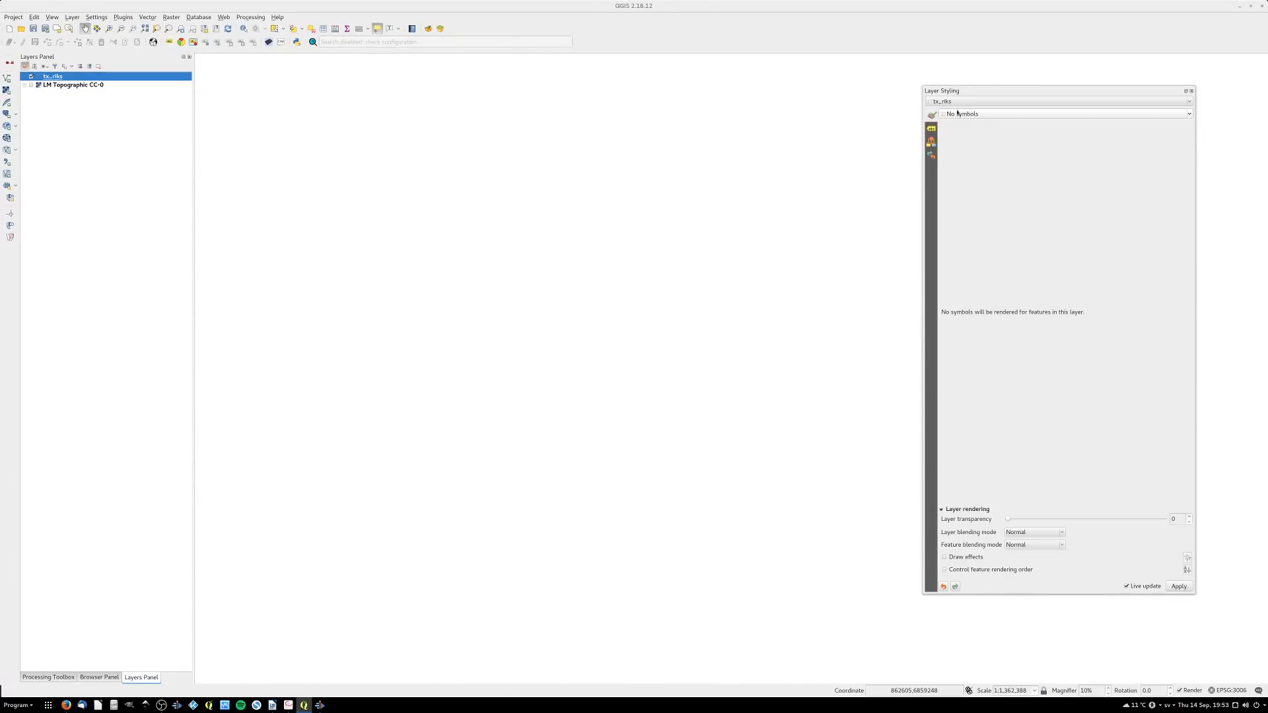
{"action": "left_click", "coordinate": [989, 114]}
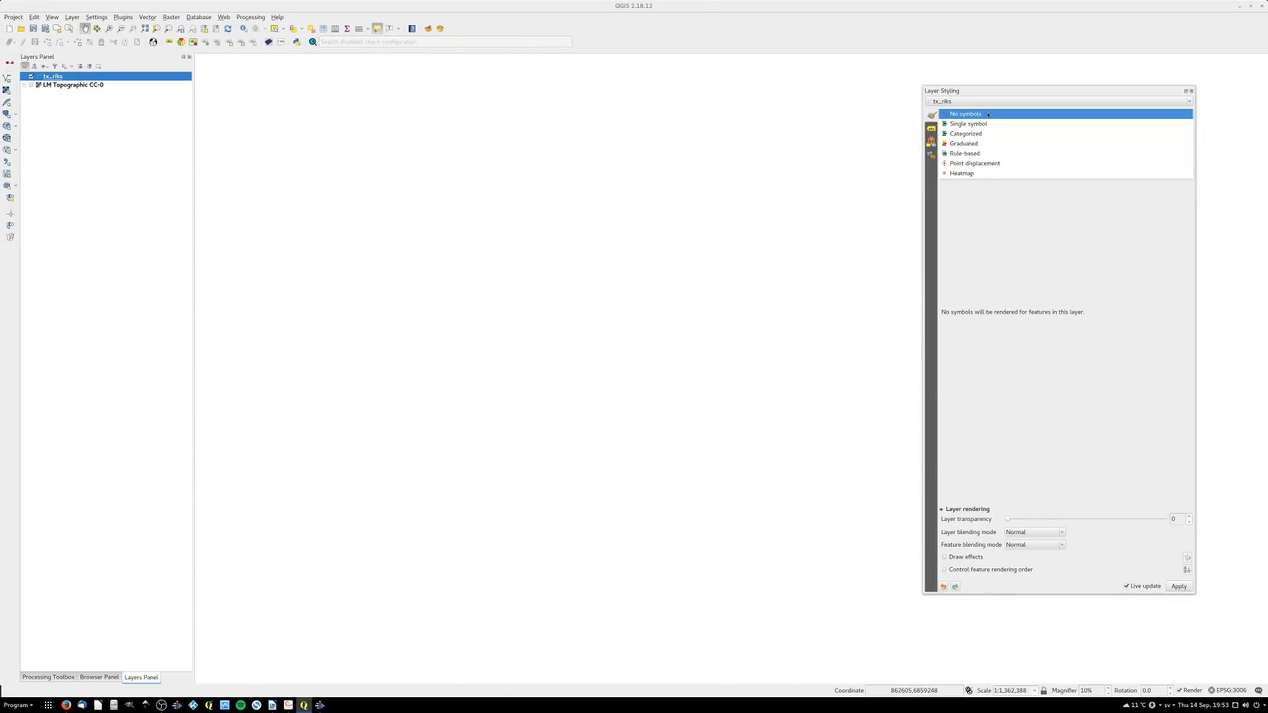
{"action": "left_click", "coordinate": [968, 123]}
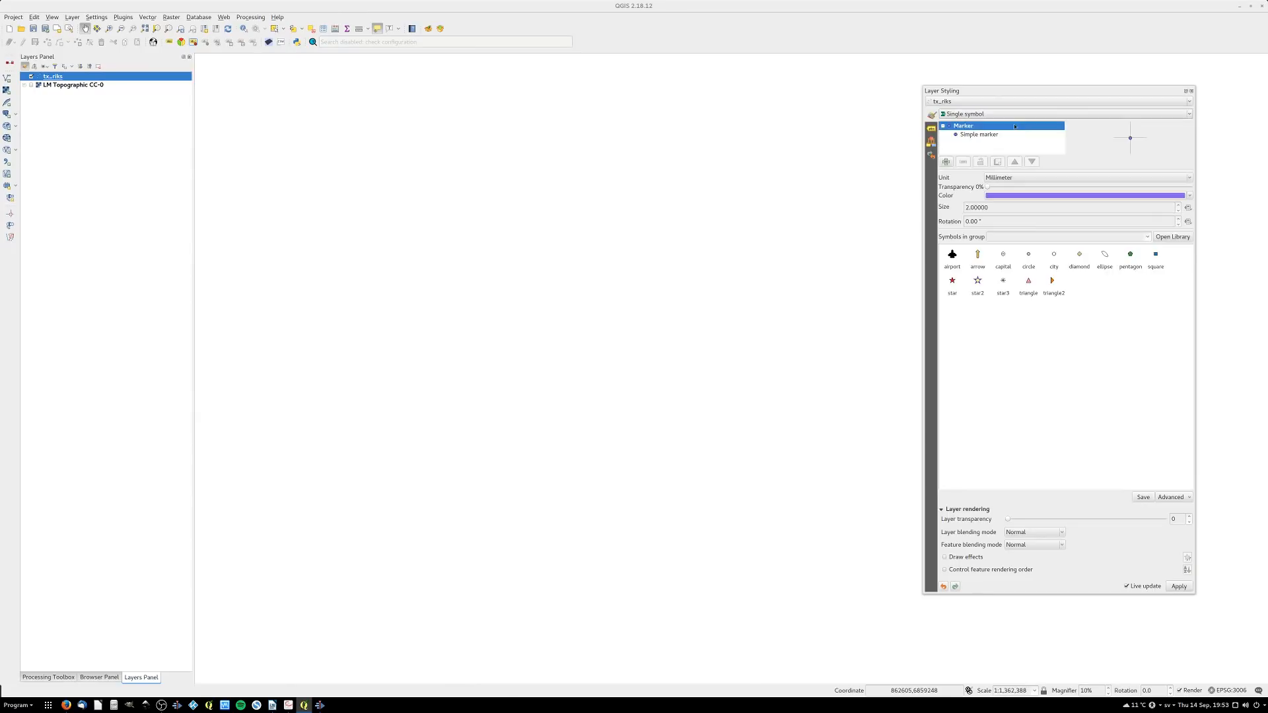
Examine the style class, markers and style layers in the Vector Styles PDF diagram, and return to QGIS
{"action": "key", "text": "alt+Tab"}
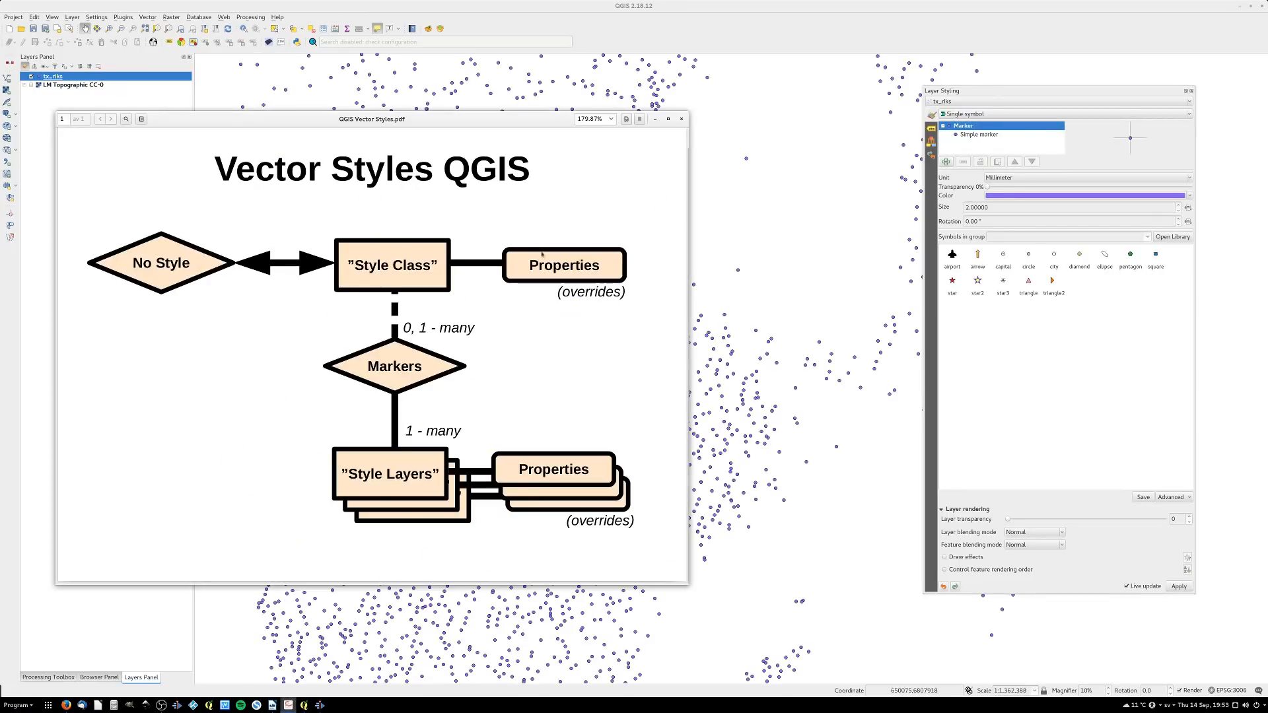
{"action": "left_click_drag", "start_coordinate": [422, 121], "coordinate": [437, 109]}
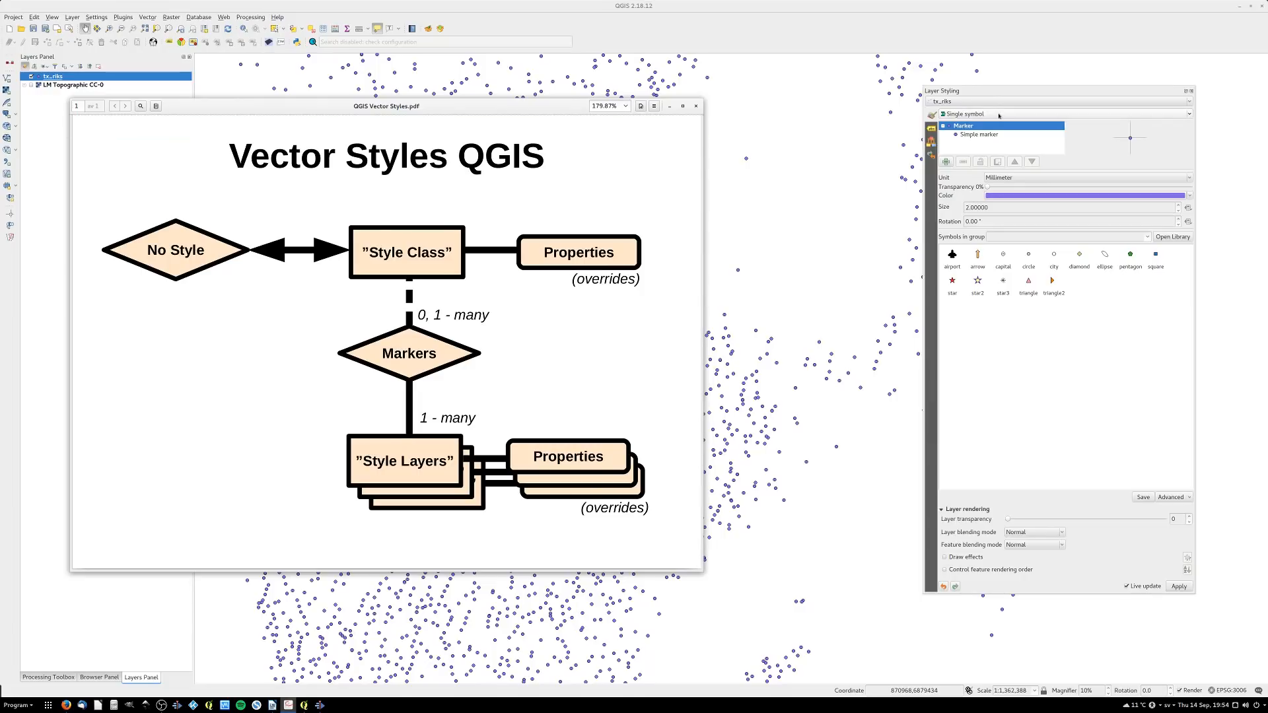
{"action": "left_click", "coordinate": [1031, 45]}
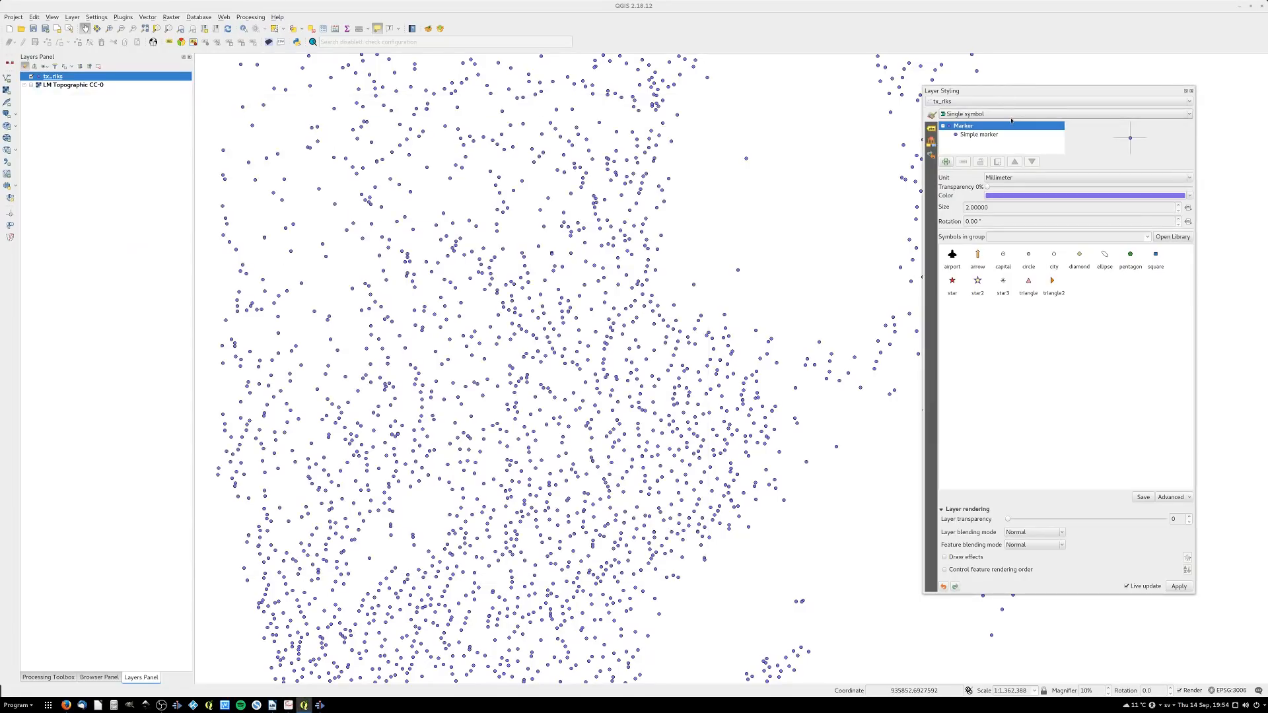
Try the Categorized style on tx_riks and switch it back to Single symbol
{"action": "left_click", "coordinate": [1015, 116]}
{"action": "left_click", "coordinate": [1007, 124]}
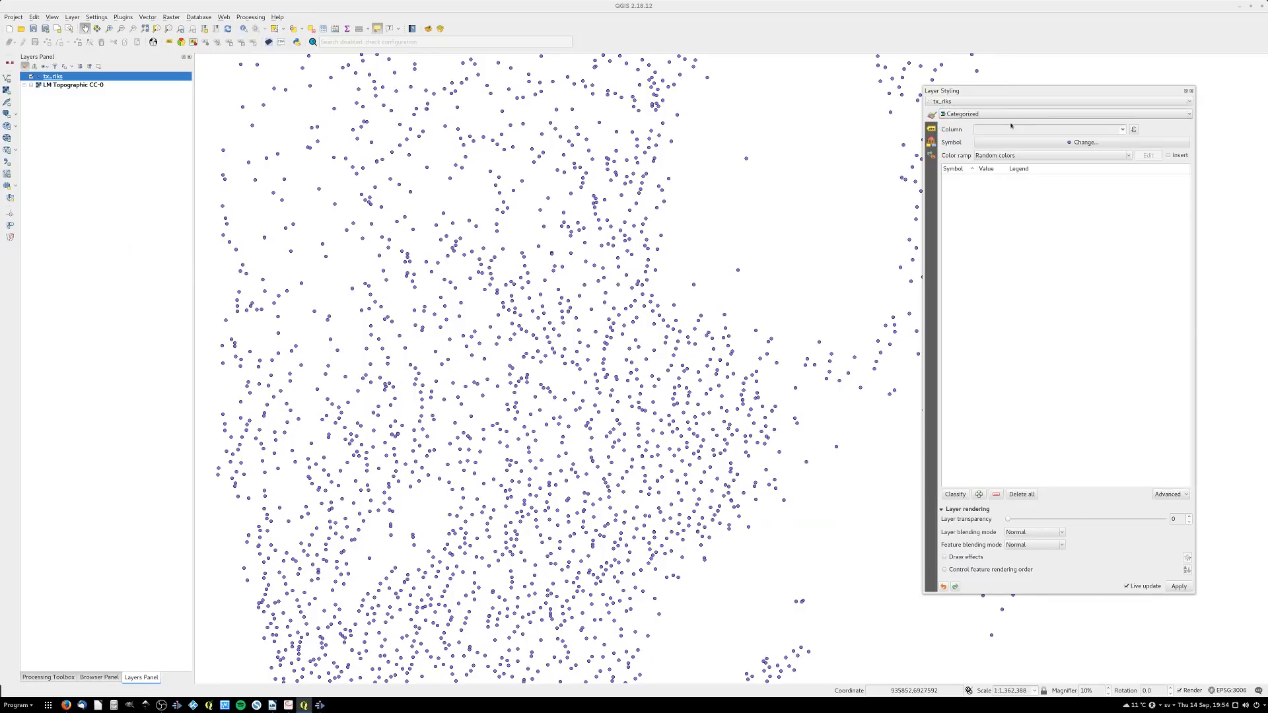
{"action": "left_click", "coordinate": [1008, 117]}
{"action": "left_click", "coordinate": [968, 103]}
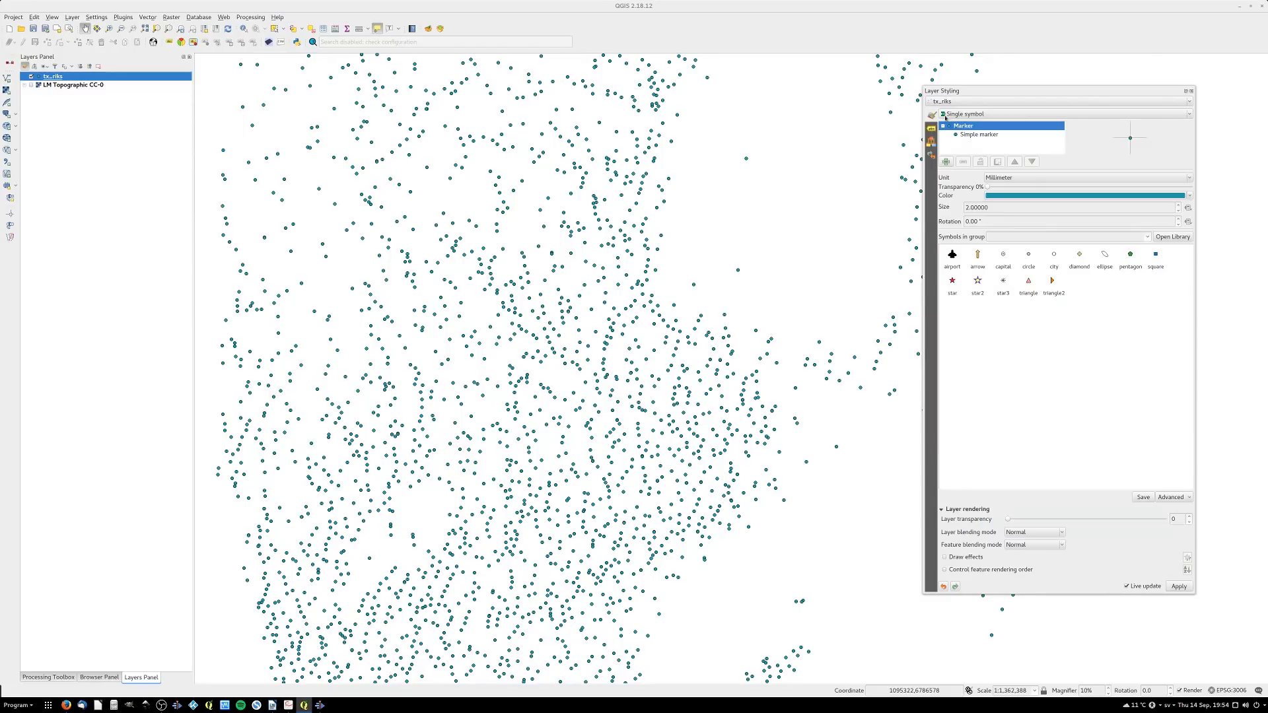
Set the tx_riks marker color to a light green, about #7ced8b, using the color wheel
{"action": "left_click", "coordinate": [1045, 196]}
{"action": "left_click_drag", "start_coordinate": [1059, 220], "coordinate": [1020, 162]}
{"action": "left_click", "coordinate": [1024, 158]}
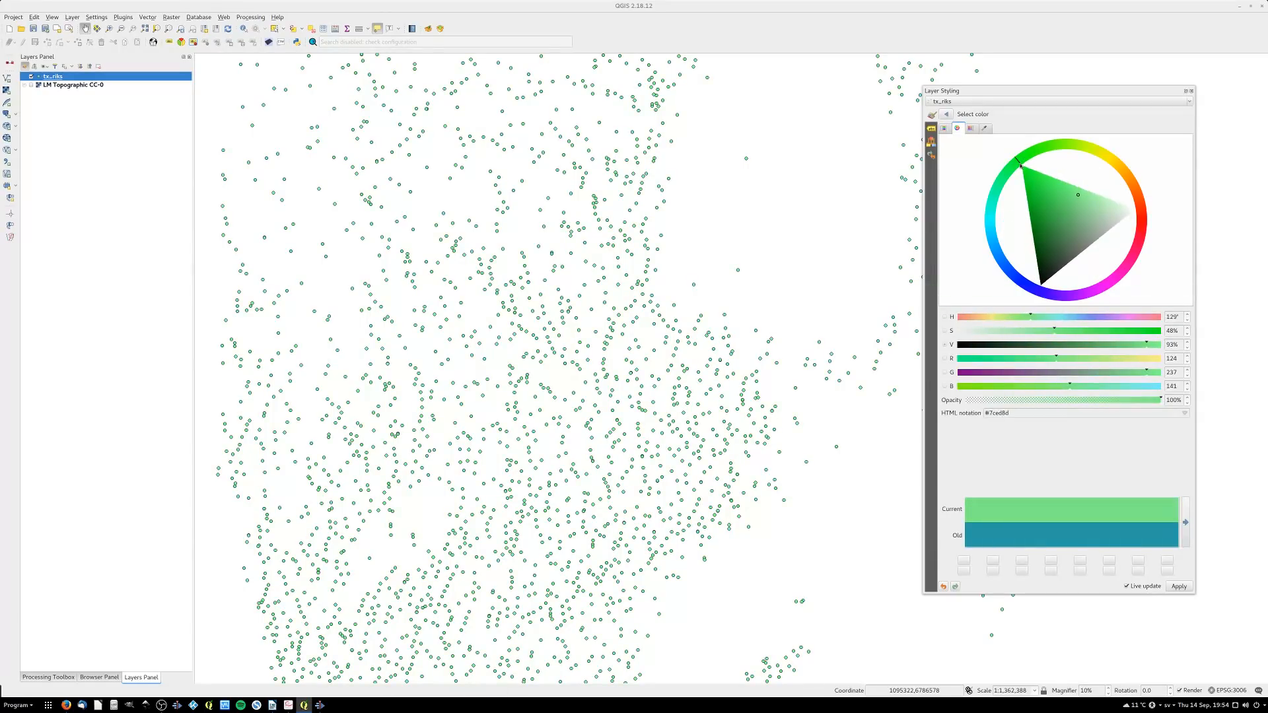
Look through the other color pickers and sample the yellow #e4f365 from the screen as the marker color
{"action": "left_click", "coordinate": [945, 129]}
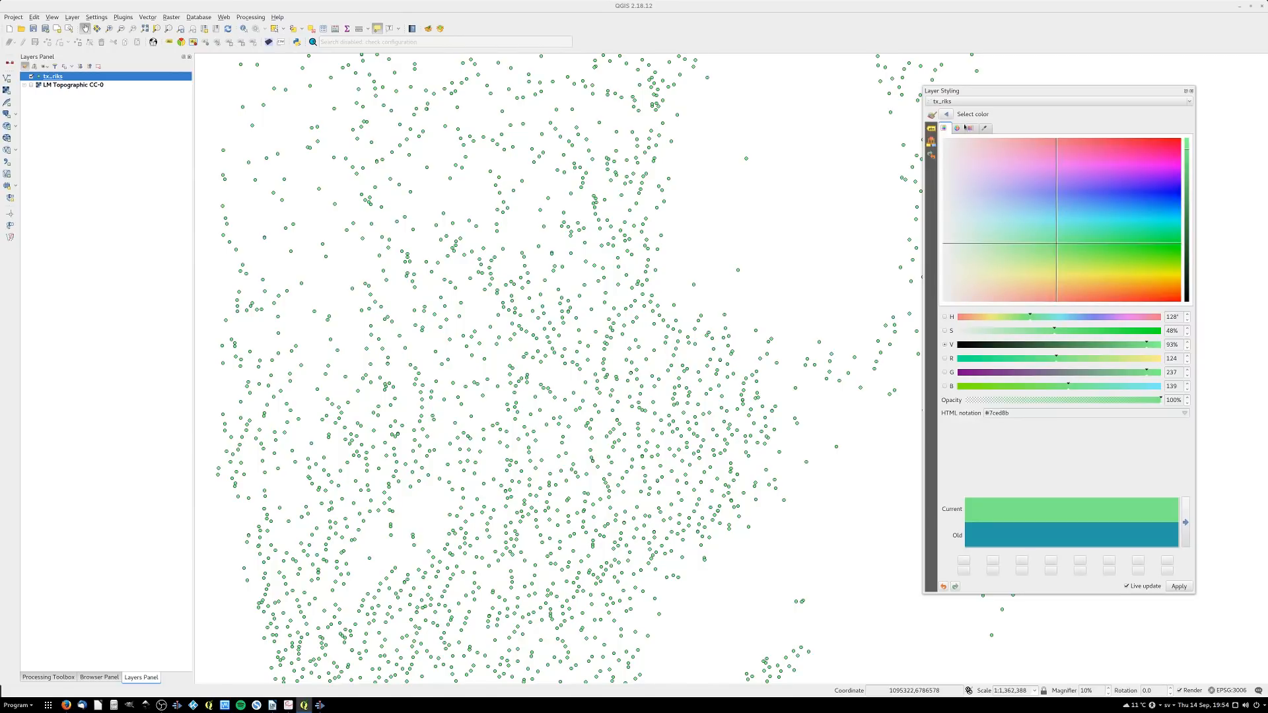
{"action": "left_click", "coordinate": [970, 130]}
{"action": "left_click", "coordinate": [985, 130]}
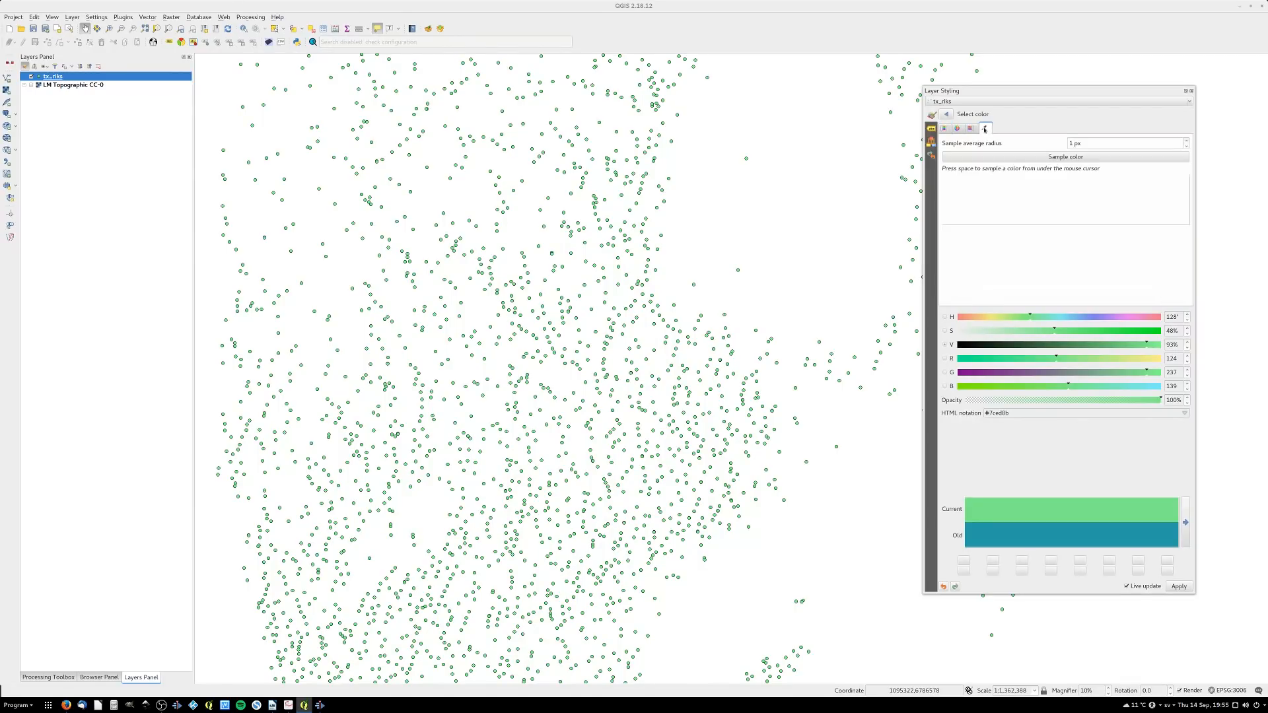
{"action": "left_click", "coordinate": [1034, 158]}
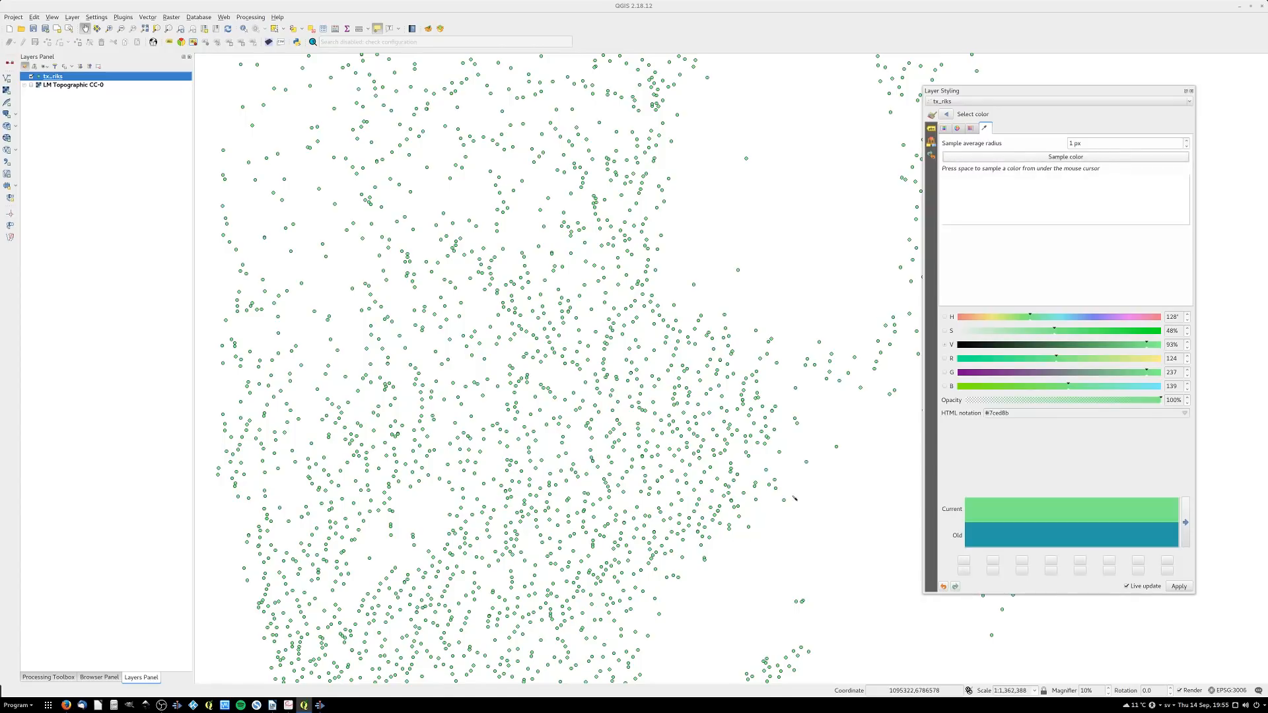
{"action": "mouse_move", "coordinate": [271, 705]}
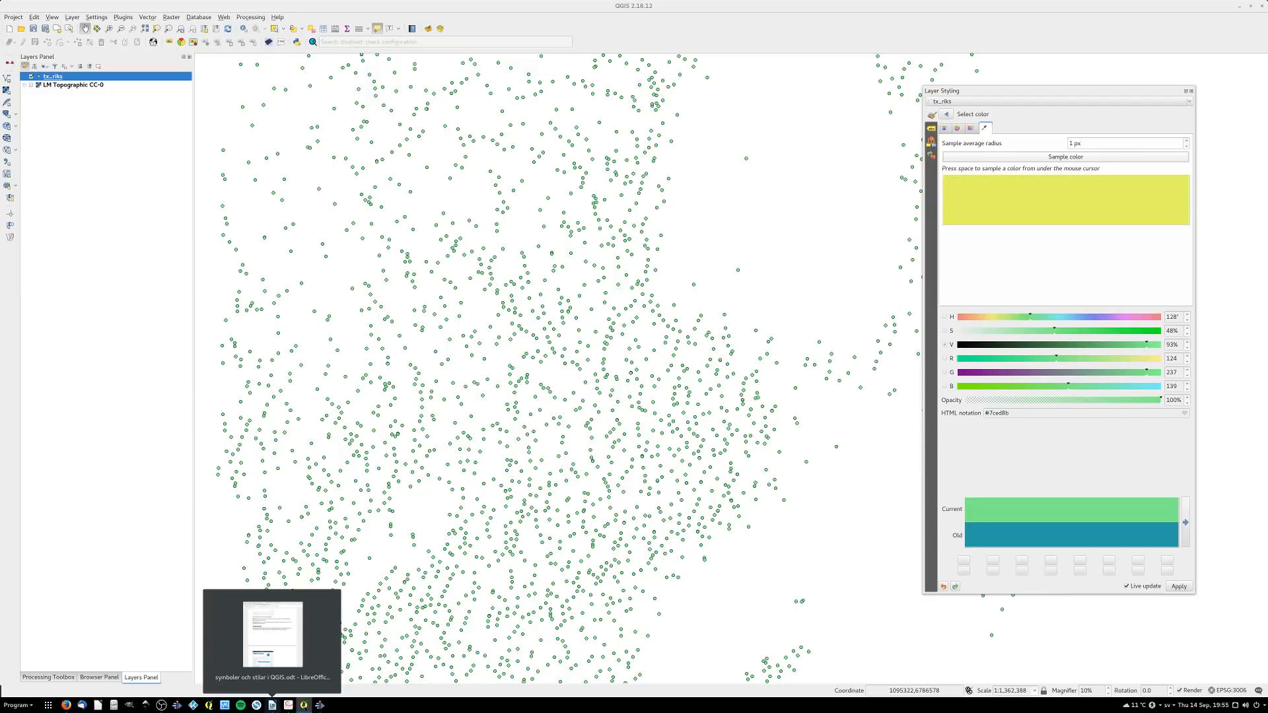
{"action": "key", "text": "space"}
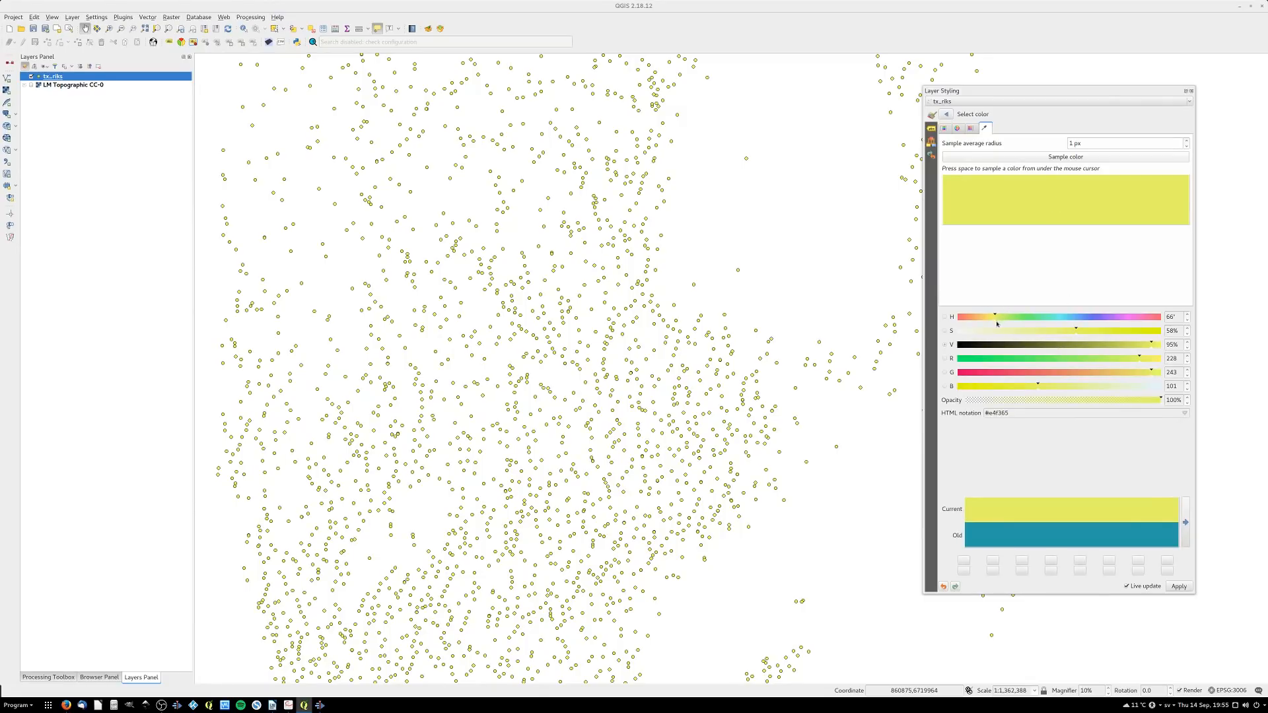
Adjust the marker color's hue and value to the dark green #3f9957 at 100% opacity and return to the symbol settings
{"action": "left_click_drag", "start_coordinate": [997, 323], "coordinate": [1081, 348]}
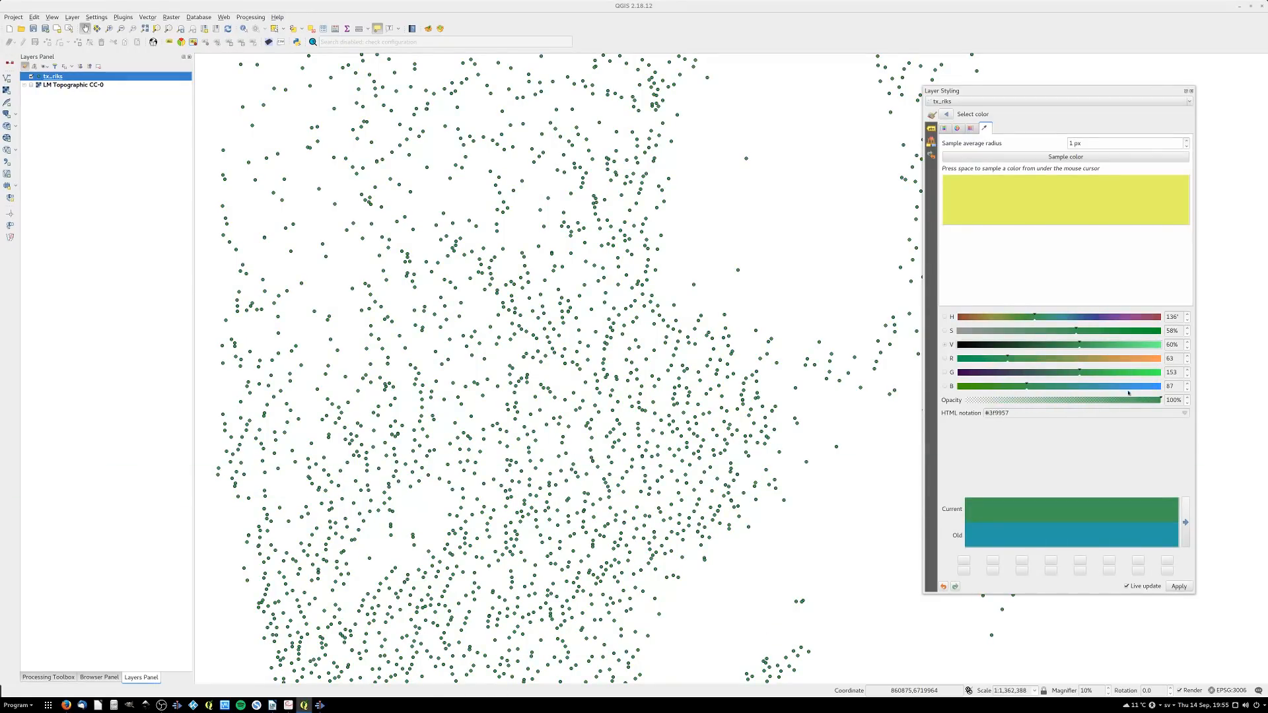
{"action": "mouse_move", "coordinate": [1149, 404]}
{"action": "left_mouse_down"}
{"action": "mouse_move", "coordinate": [1019, 405]}
{"action": "mouse_move", "coordinate": [1166, 401]}
{"action": "left_mouse_up"}
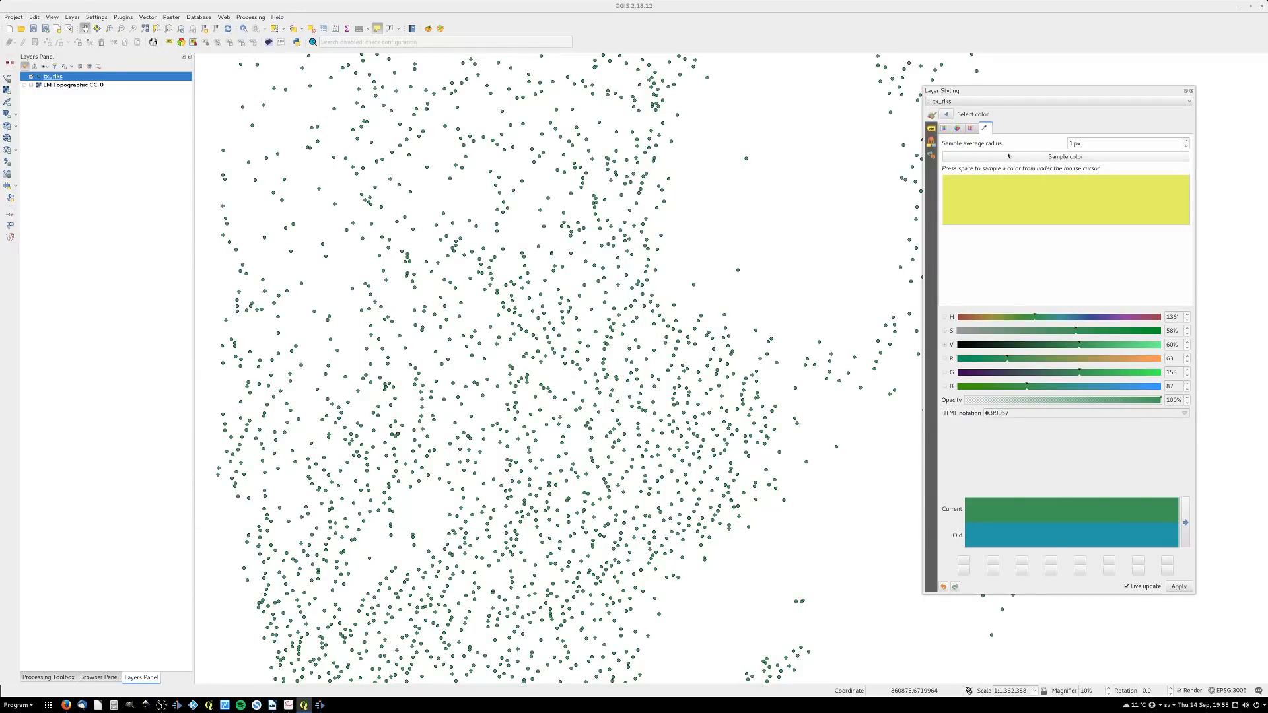
{"action": "left_click", "coordinate": [947, 113]}
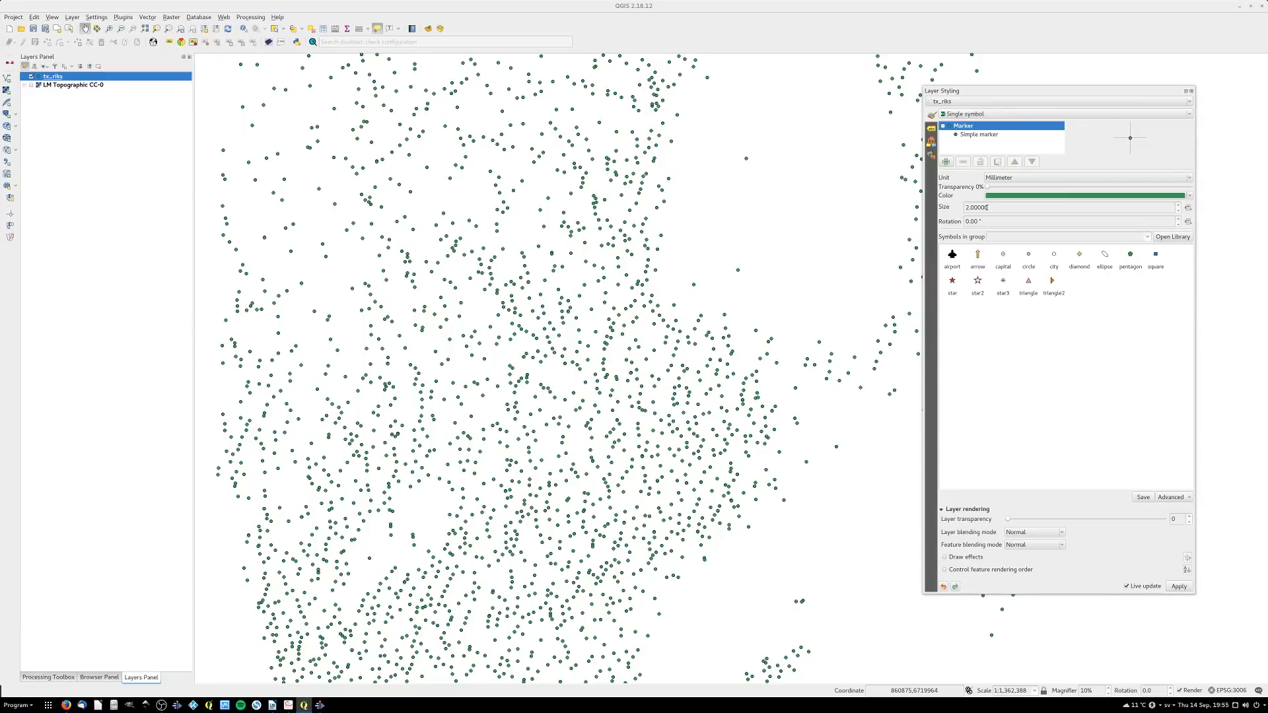
Set the tx_riks marker size to 3.2 millimeters
{"action": "scroll", "coordinate": [992, 207], "scroll_direction": "up", "scroll_amount": 3}
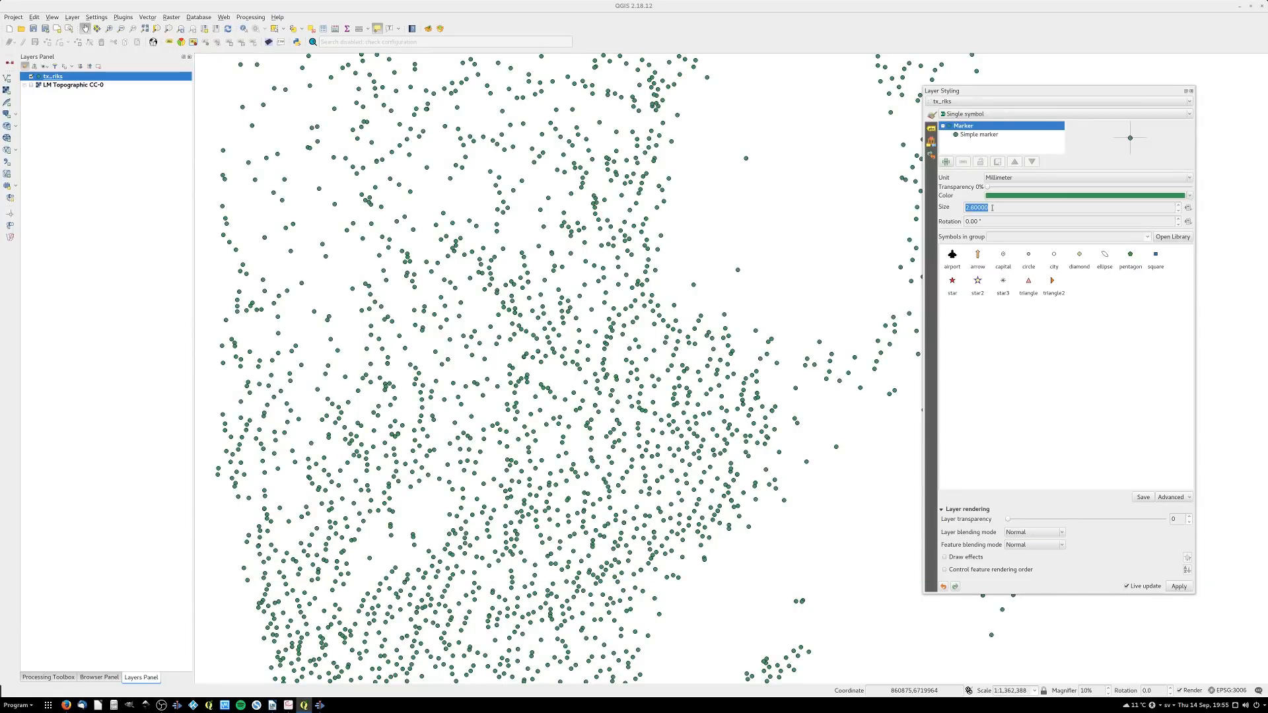
{"action": "scroll", "coordinate": [992, 207], "scroll_direction": "up", "scroll_amount": 3}
{"action": "scroll", "coordinate": [992, 207], "scroll_direction": "down", "scroll_amount": 1}
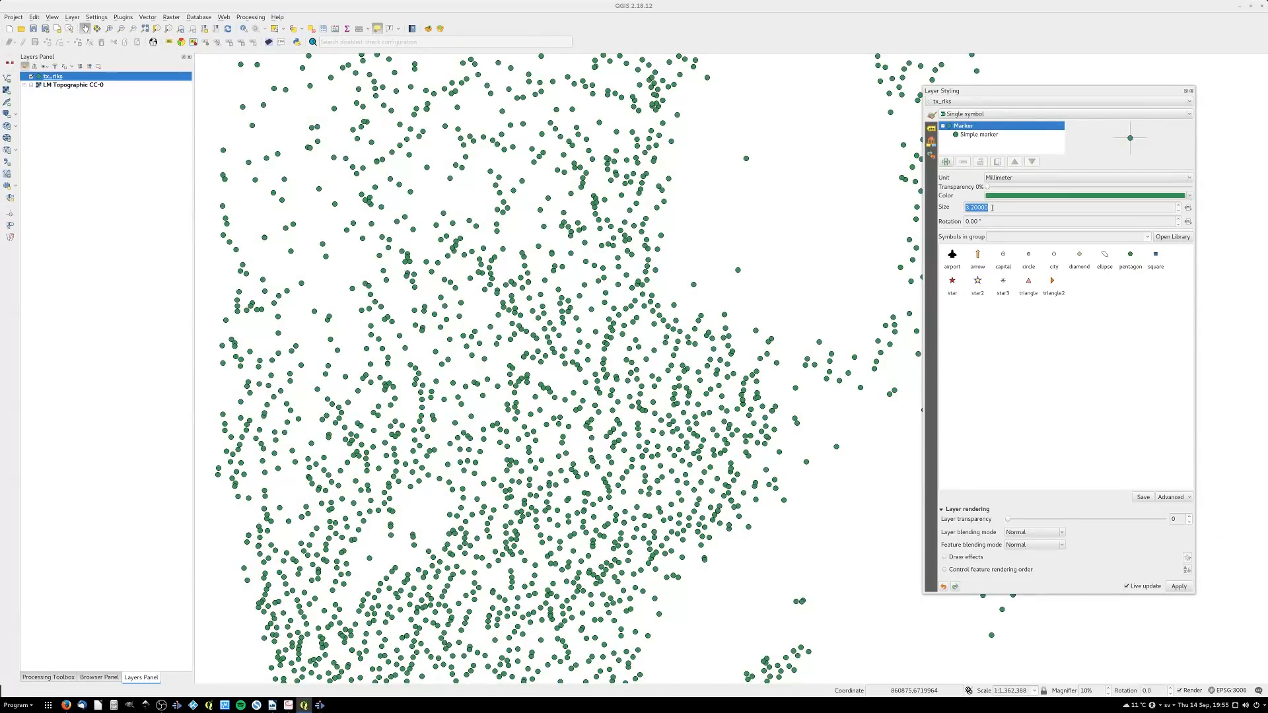
{"action": "left_click", "coordinate": [992, 208]}
{"action": "key", "text": "Tab"}
{"action": "left_click", "coordinate": [992, 208]}
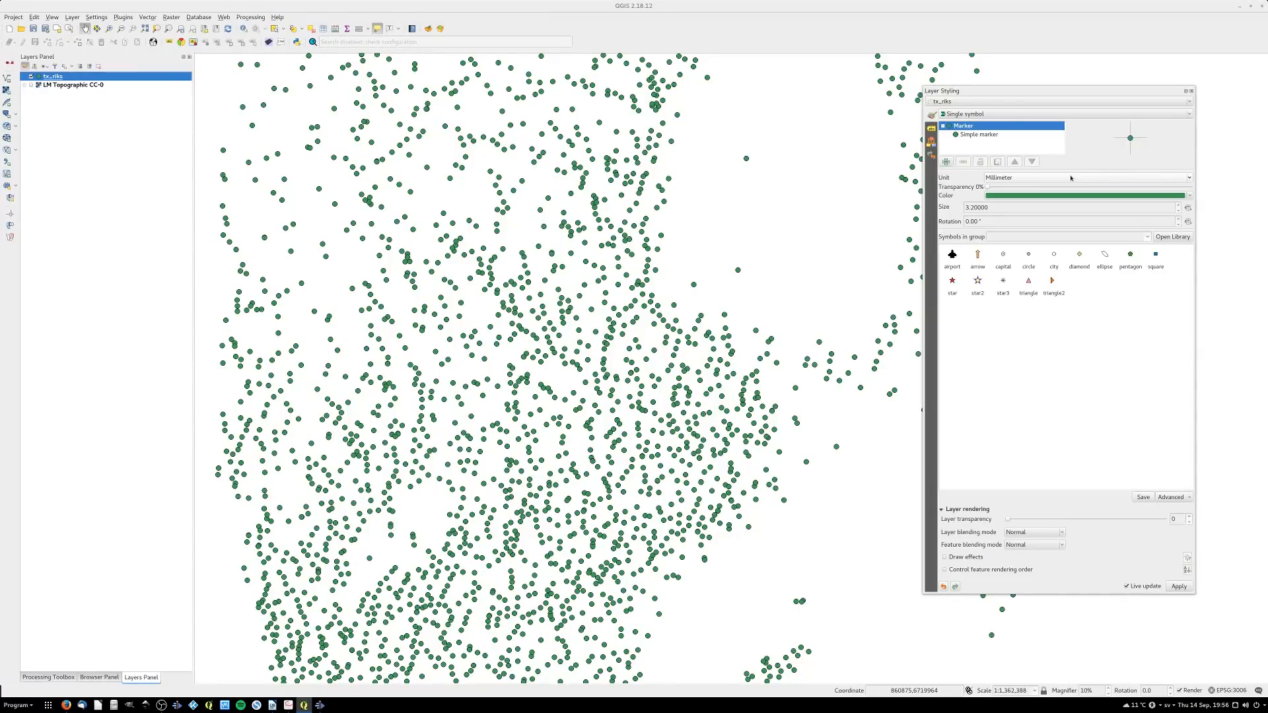
Switch the tx_riks marker unit to pixels and set the marker size to 14
{"action": "left_click", "coordinate": [1065, 179]}
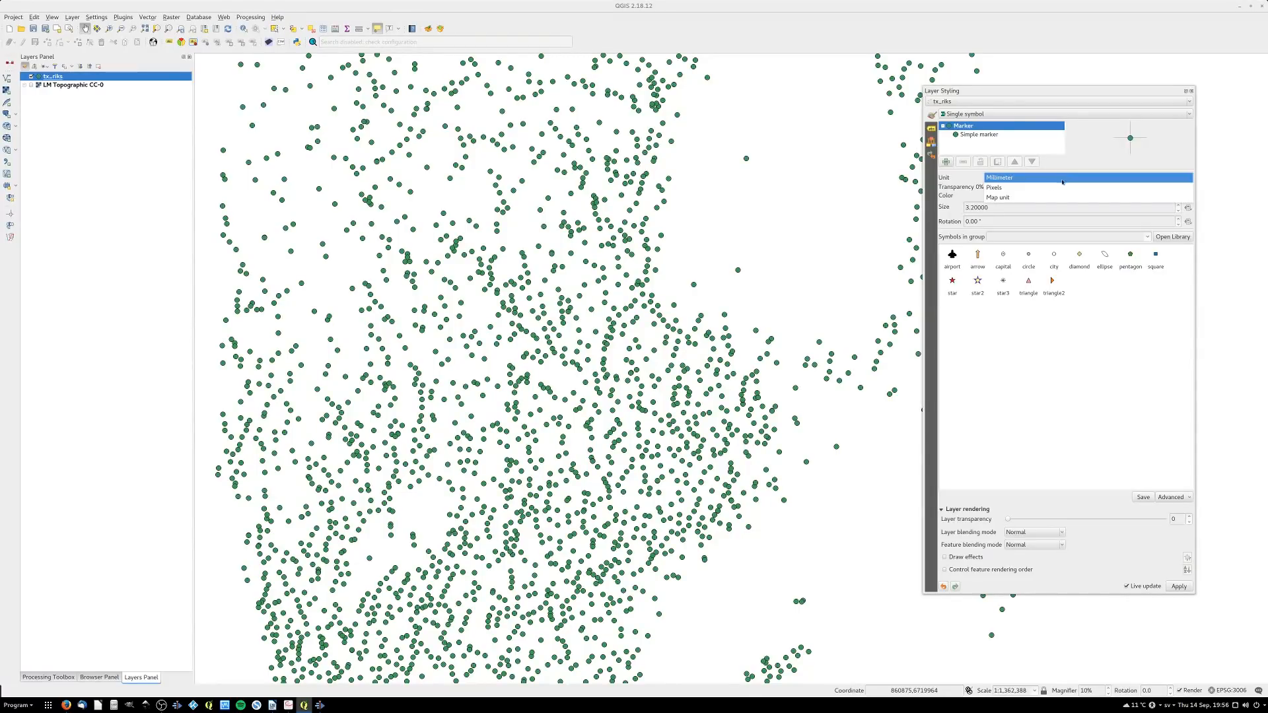
{"action": "left_click", "coordinate": [1028, 189]}
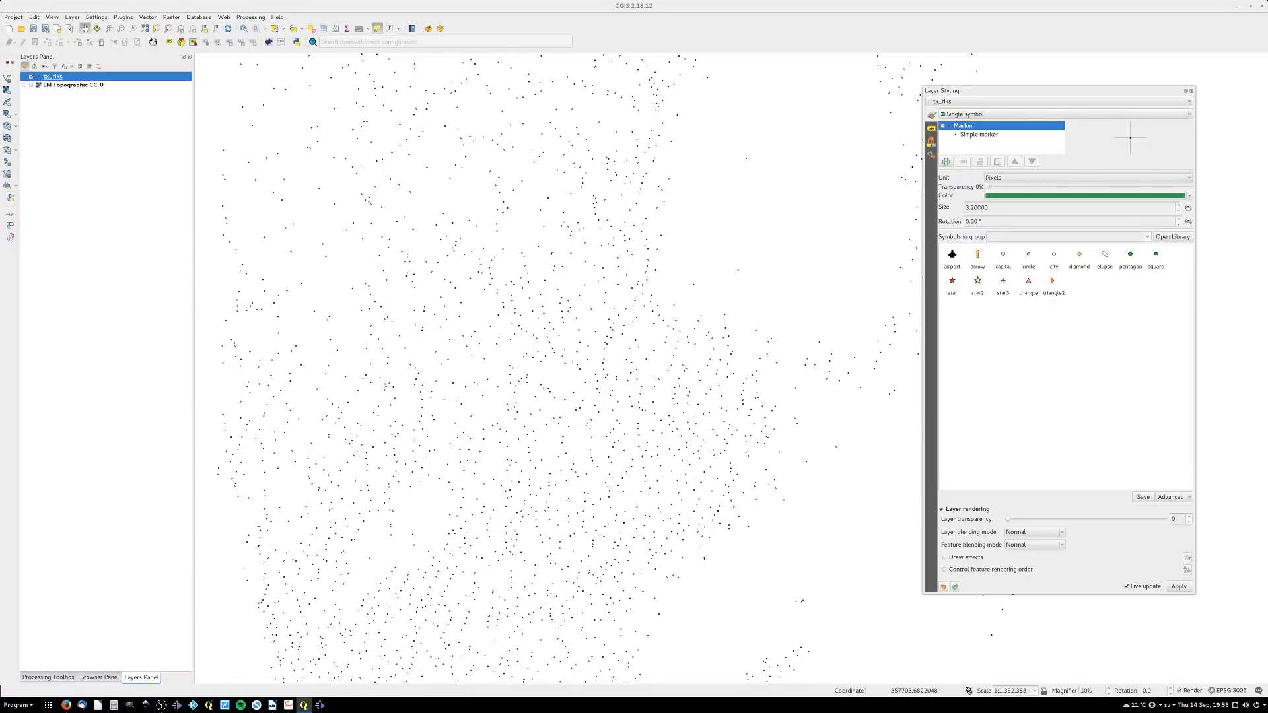
{"action": "left_click_drag", "start_coordinate": [990, 207], "coordinate": [955, 200]}
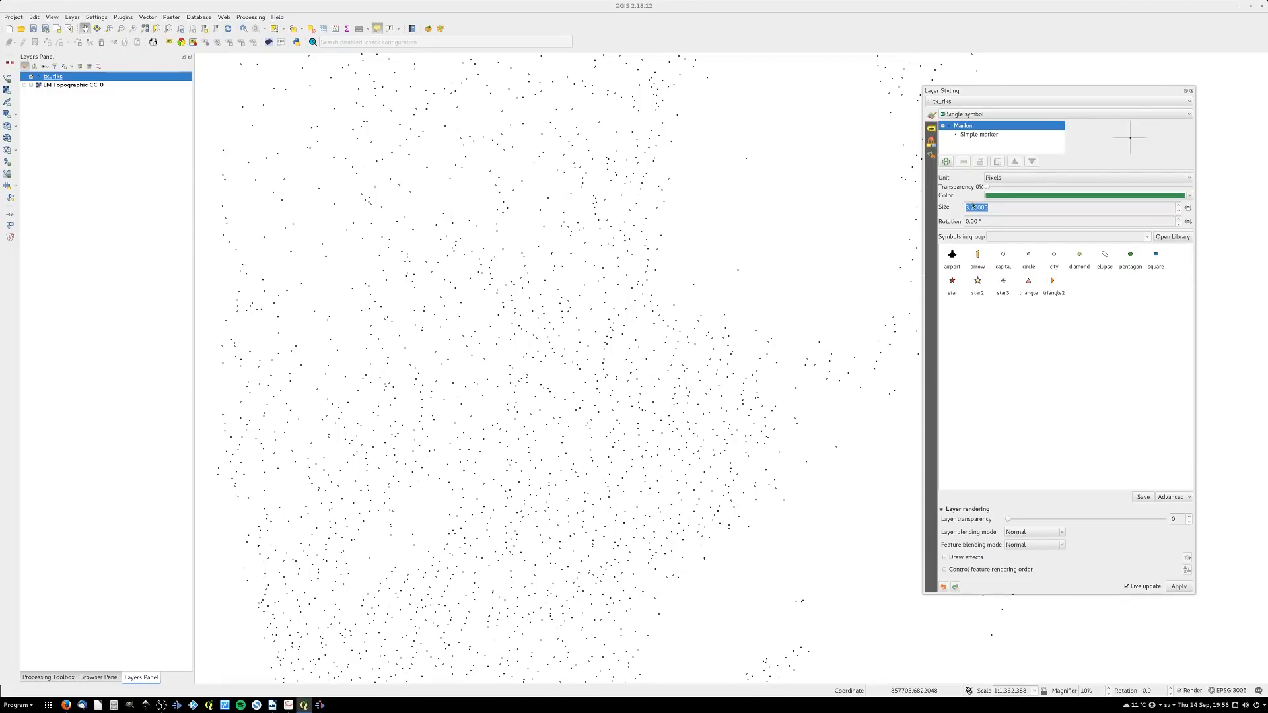
{"action": "scroll", "coordinate": [976, 208], "scroll_direction": "up", "scroll_amount": 7}
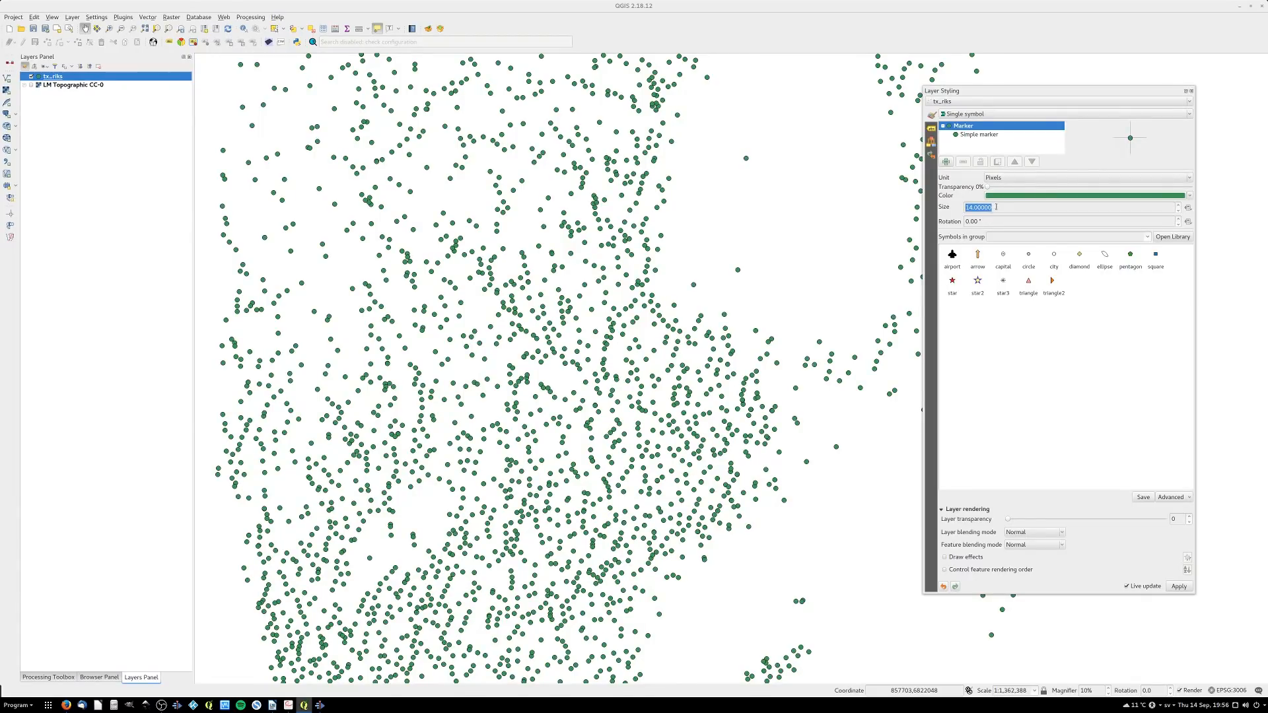
{"action": "scroll", "coordinate": [996, 206], "scroll_direction": "up", "scroll_amount": 1}
{"action": "scroll", "coordinate": [996, 207], "scroll_direction": "down", "scroll_amount": 2}
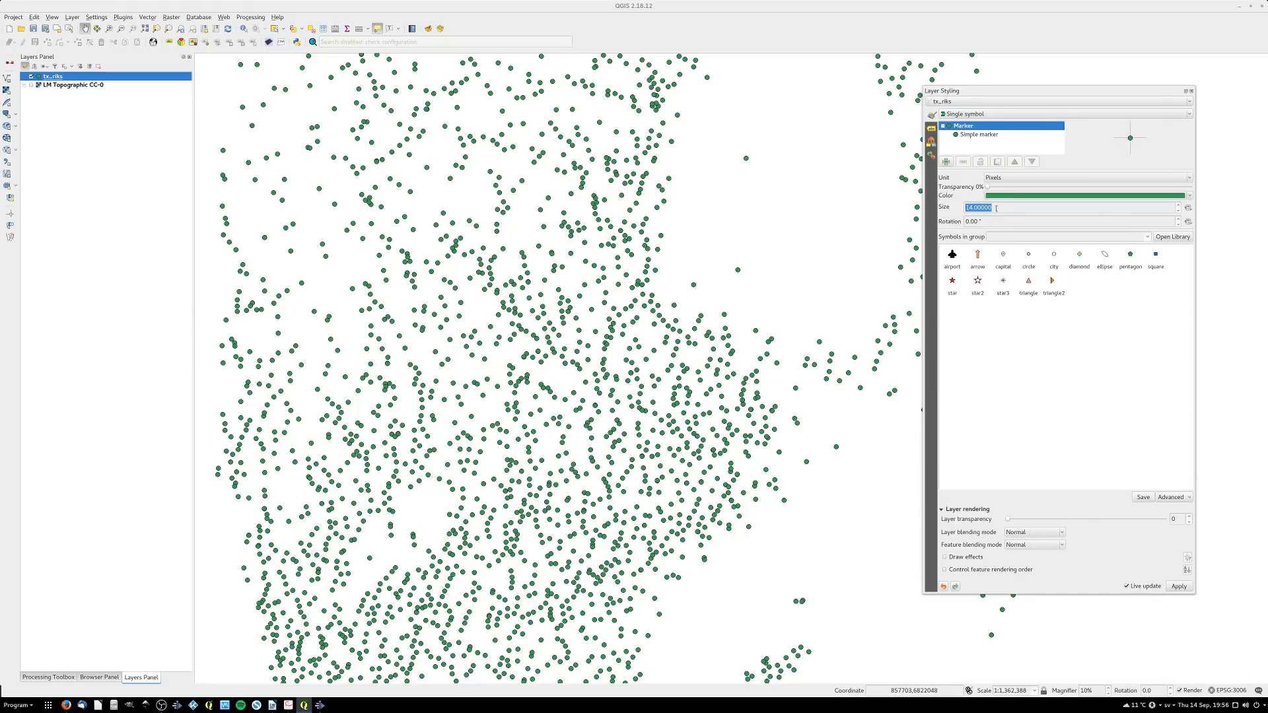
Switch the marker unit to map units and set the marker size to 5000
{"action": "left_click", "coordinate": [1014, 178]}
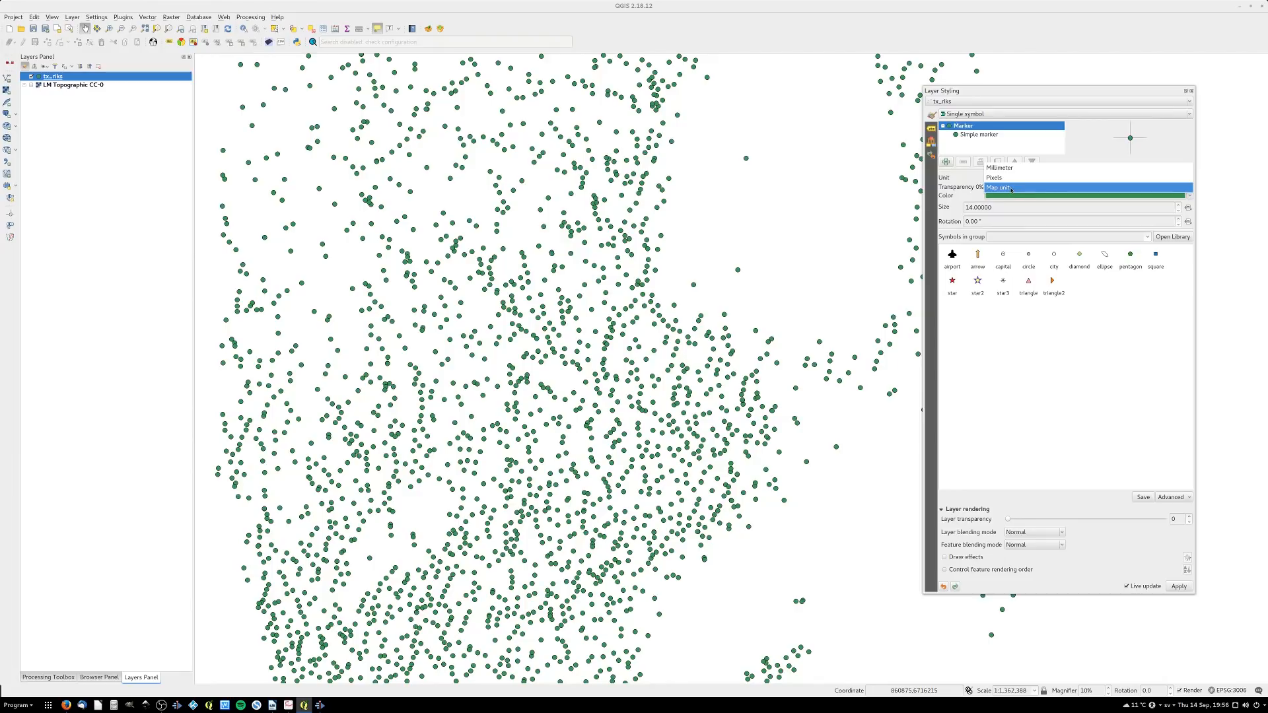
{"action": "left_click", "coordinate": [1013, 187]}
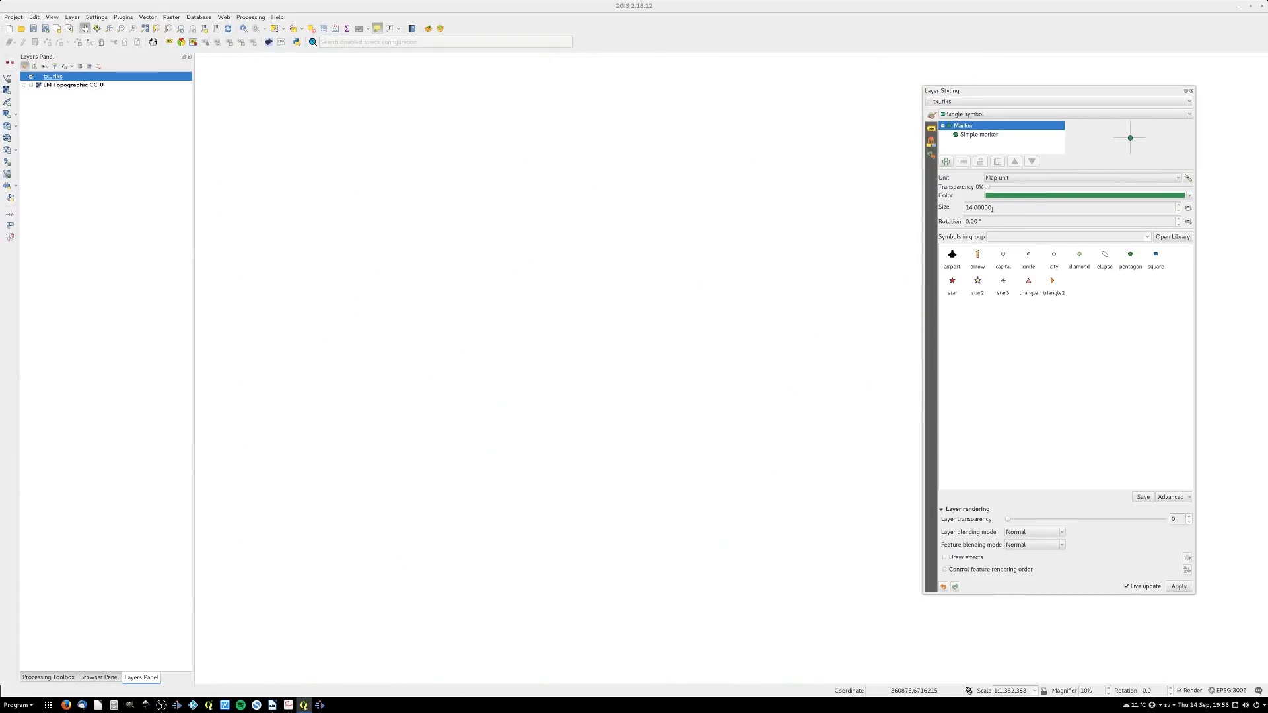
{"action": "double_click", "coordinate": [994, 208]}
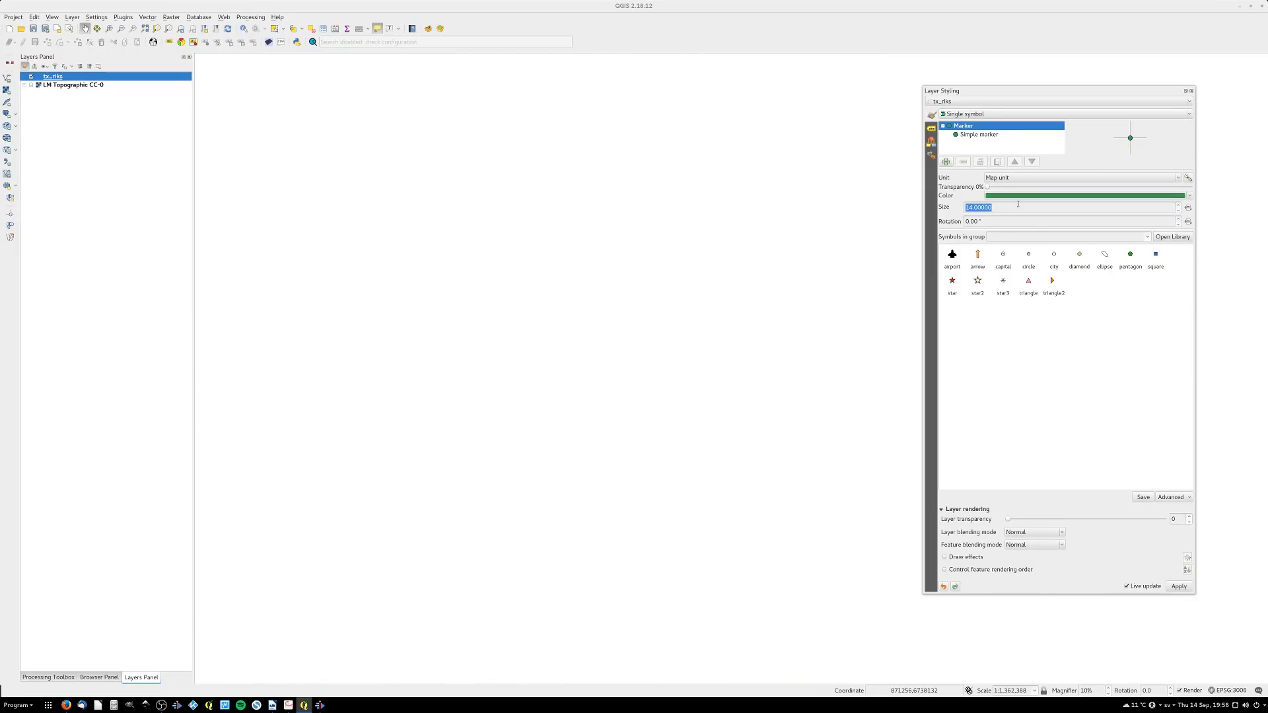
{"action": "type", "text": "5000"}
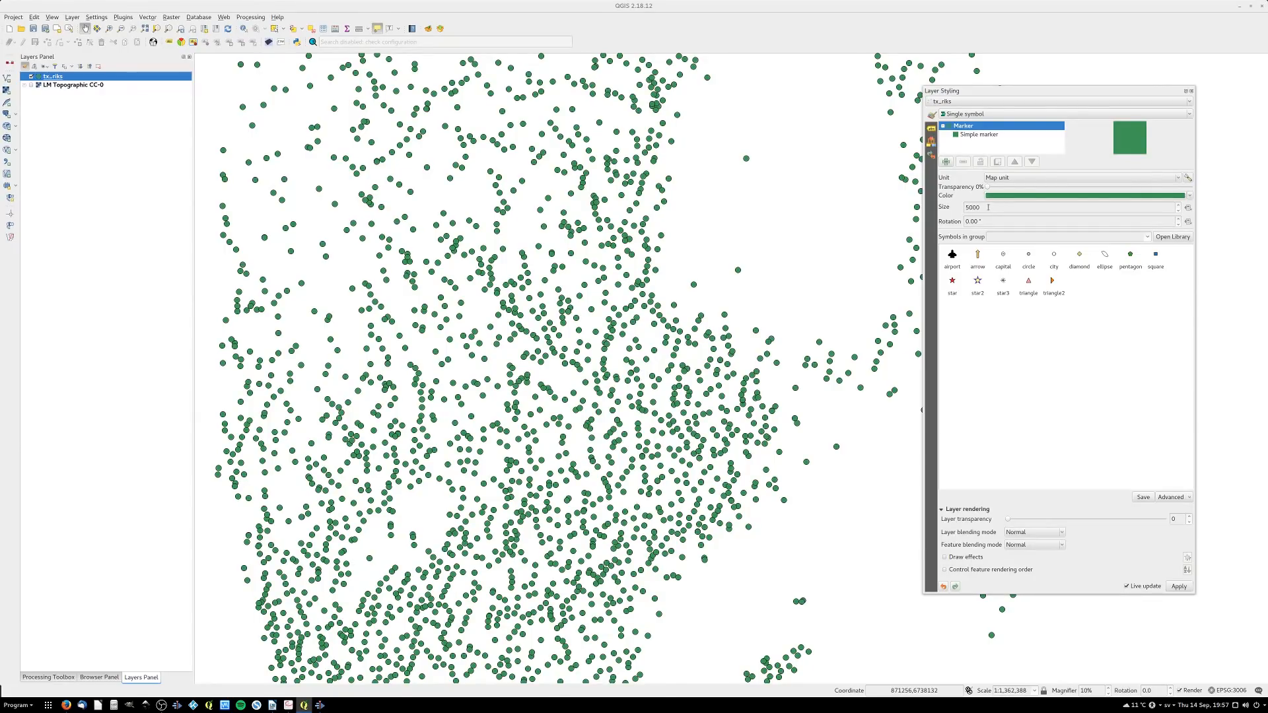
Return the marker unit to millimeters and set the marker size to 5
{"action": "left_click", "coordinate": [1013, 178]}
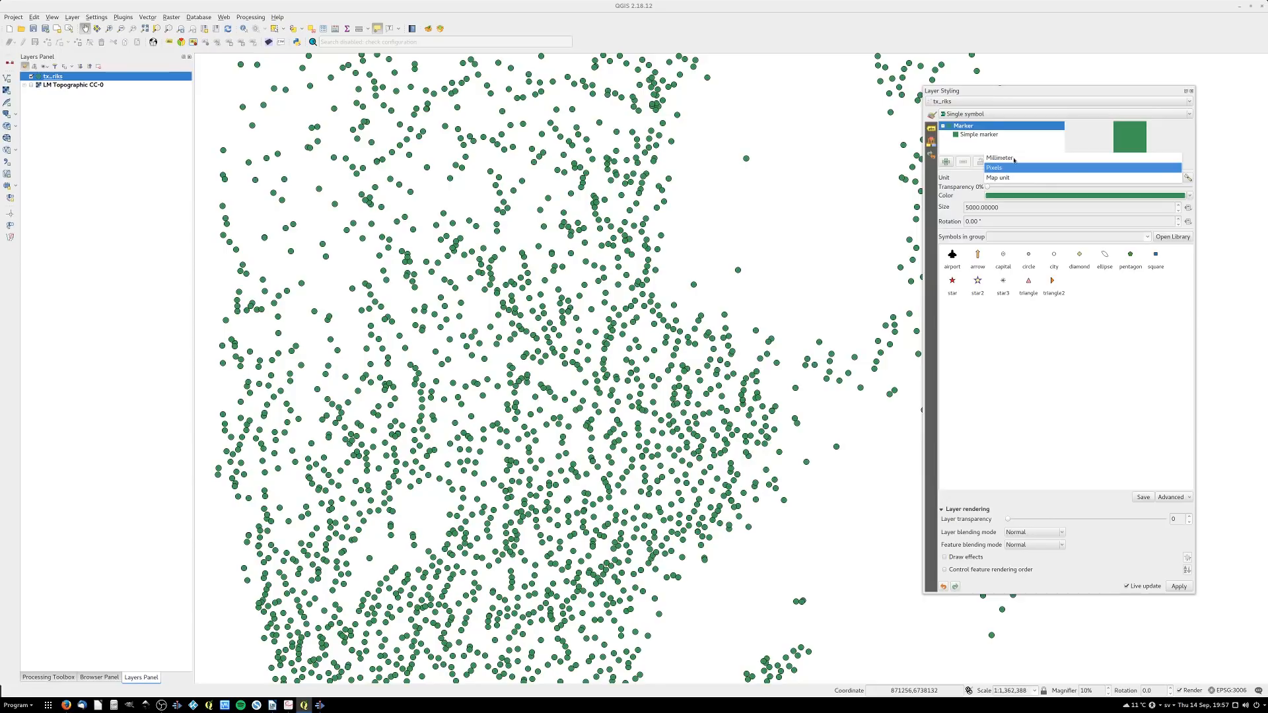
{"action": "left_click", "coordinate": [1013, 160]}
{"action": "double_click", "coordinate": [990, 206]}
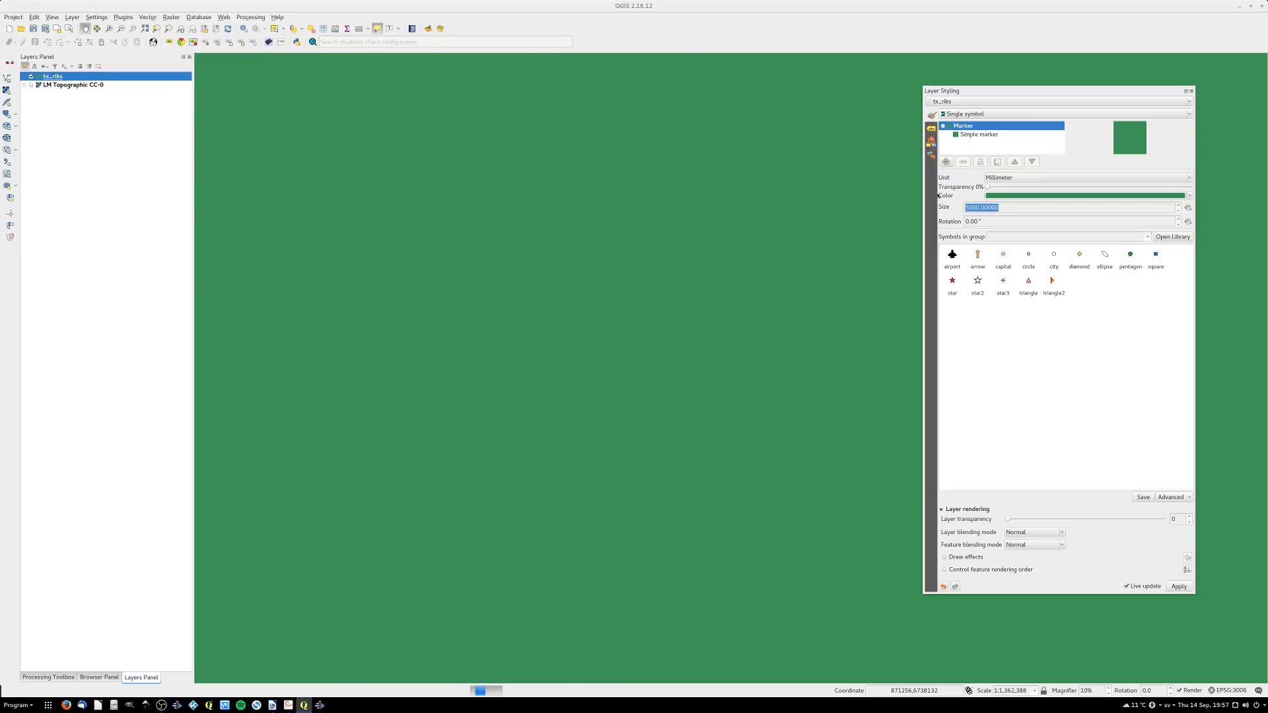
{"action": "type", "text": "5"}
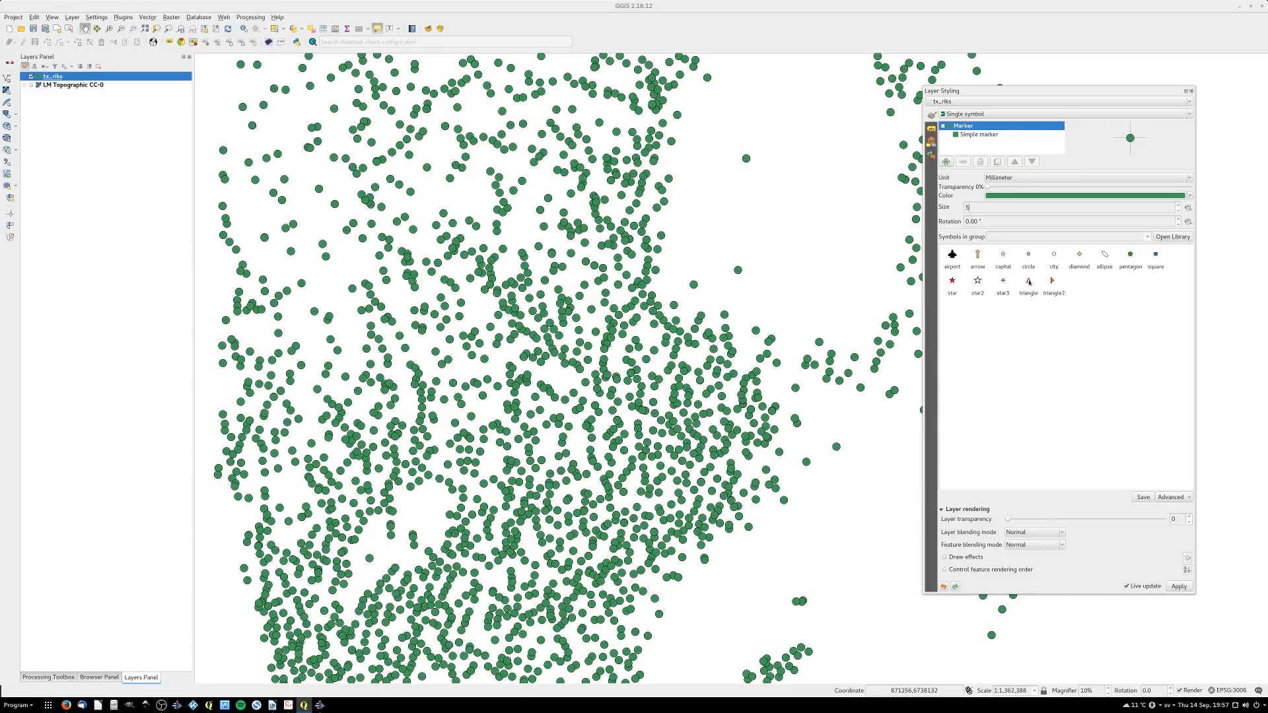
Apply the preset triangle symbol to tx_riks and enlarge it to 5.8 millimeters
{"action": "left_click", "coordinate": [1028, 282]}
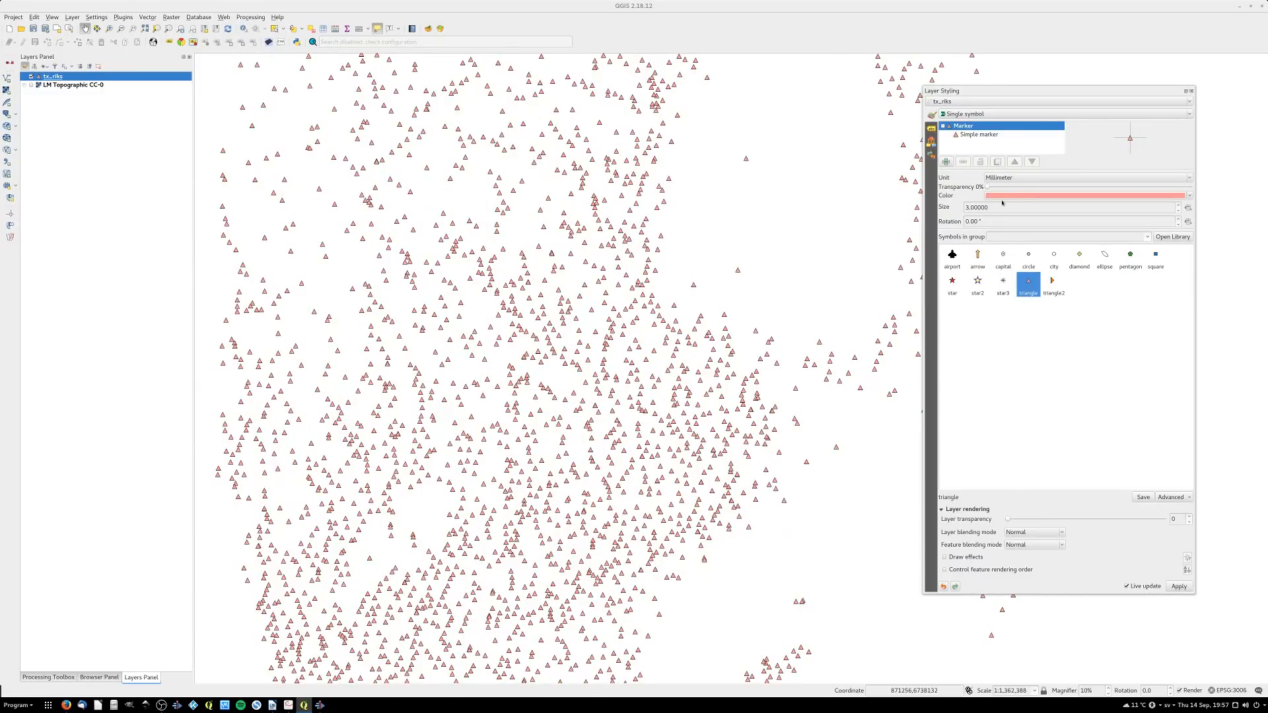
{"action": "scroll", "coordinate": [1001, 207], "scroll_direction": "up", "scroll_amount": 14}
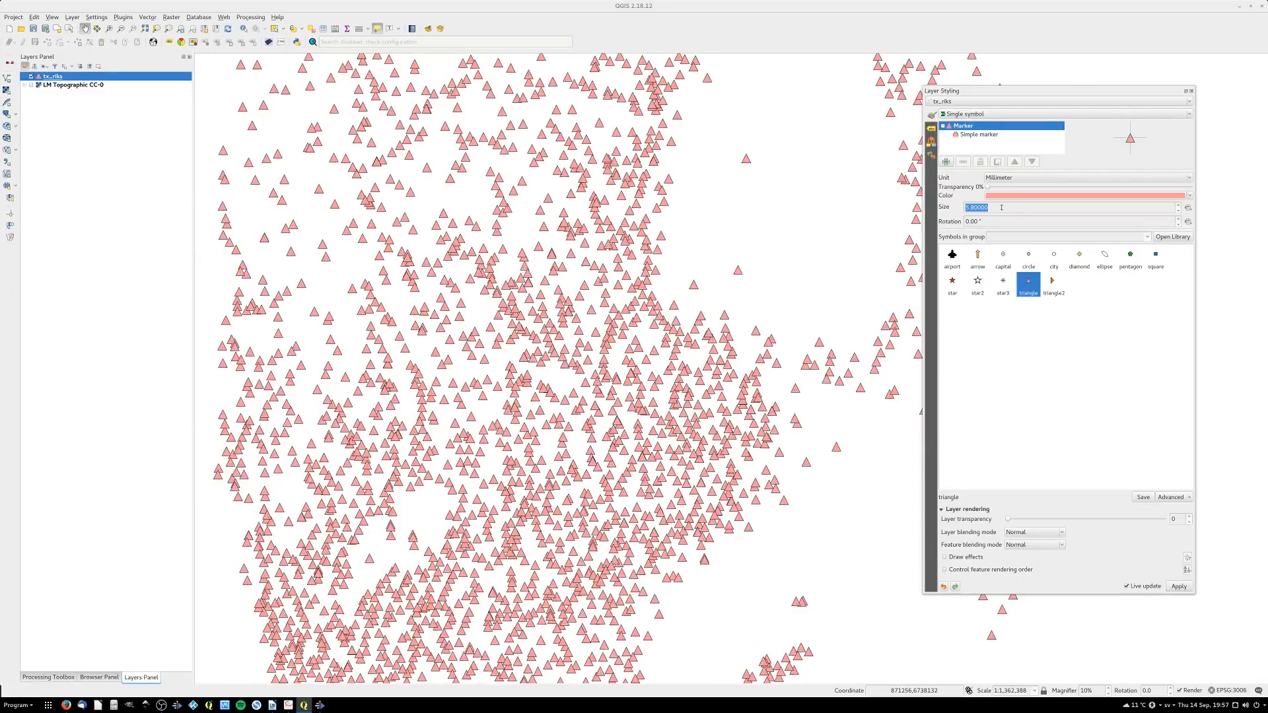
Try rotating the triangle markers gradually and by 180°, and reset the rotation to 0°
{"action": "left_click", "coordinate": [998, 222]}
{"action": "scroll", "coordinate": [998, 222], "scroll_direction": "up", "scroll_amount": 20}
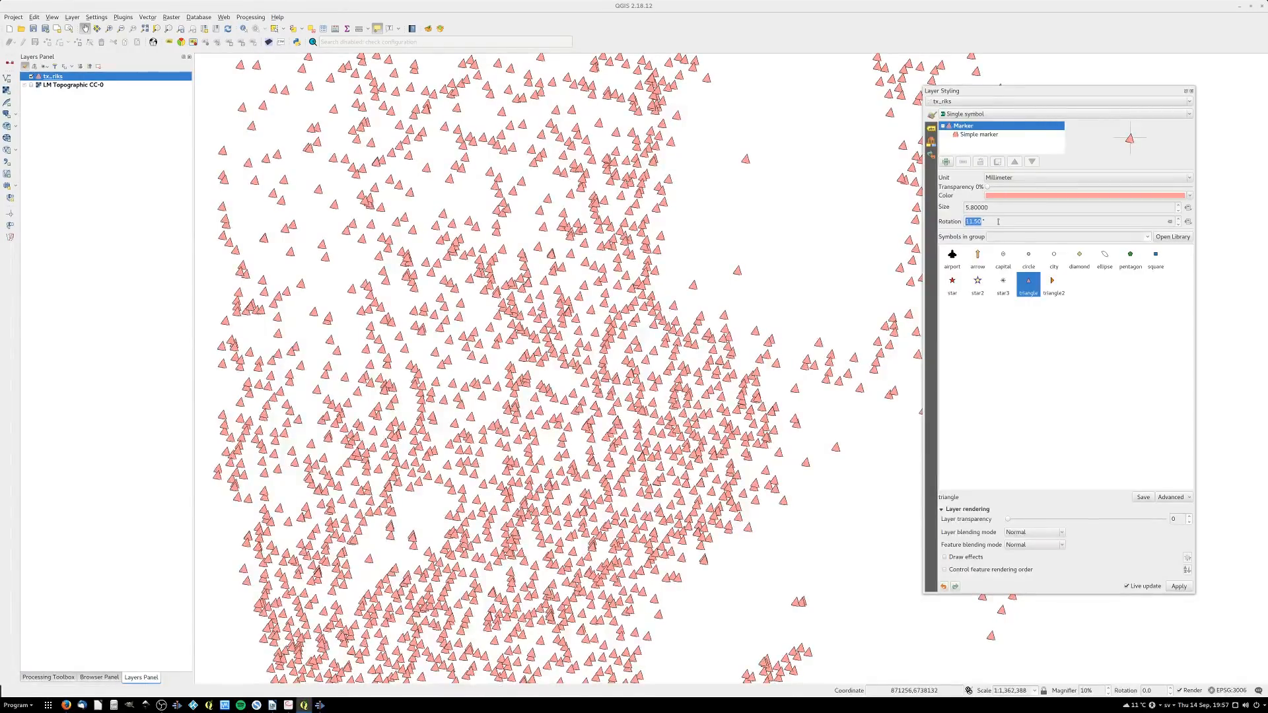
{"action": "scroll", "coordinate": [998, 222], "scroll_direction": "up", "scroll_amount": 20}
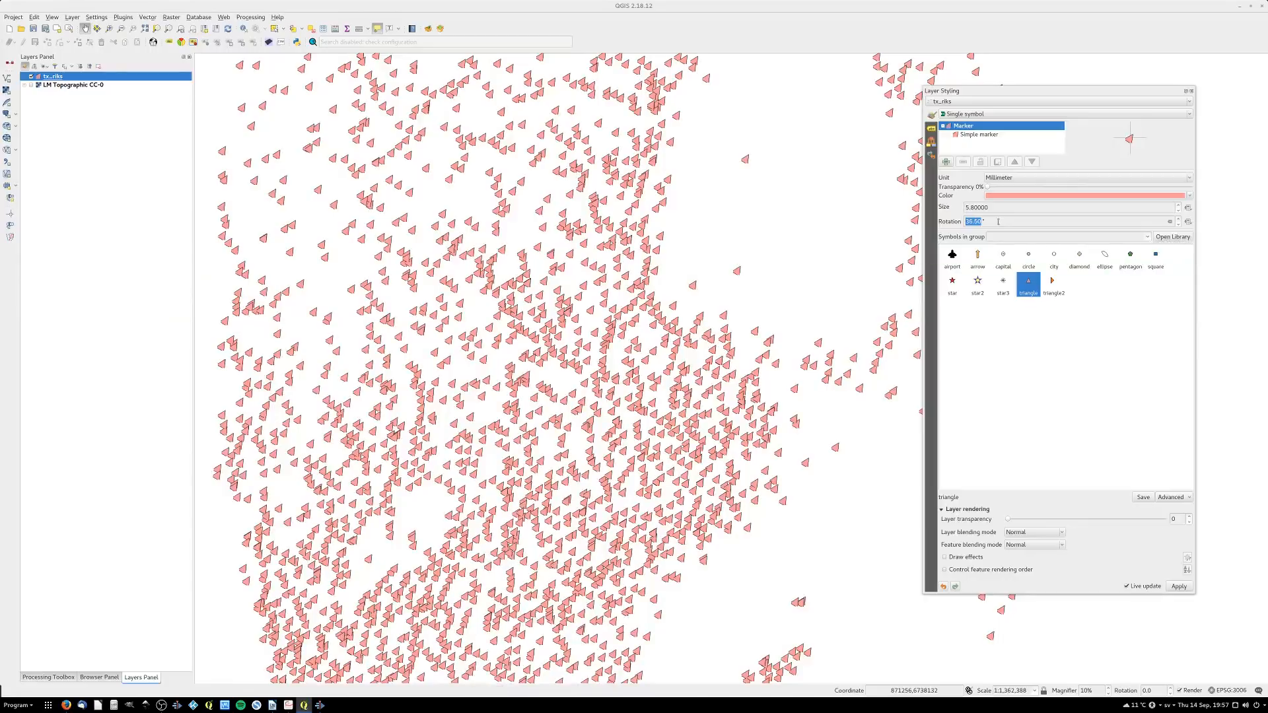
{"action": "scroll", "coordinate": [998, 222], "scroll_direction": "up", "scroll_amount": 11}
{"action": "scroll", "coordinate": [998, 222], "scroll_direction": "up", "scroll_amount": 9}
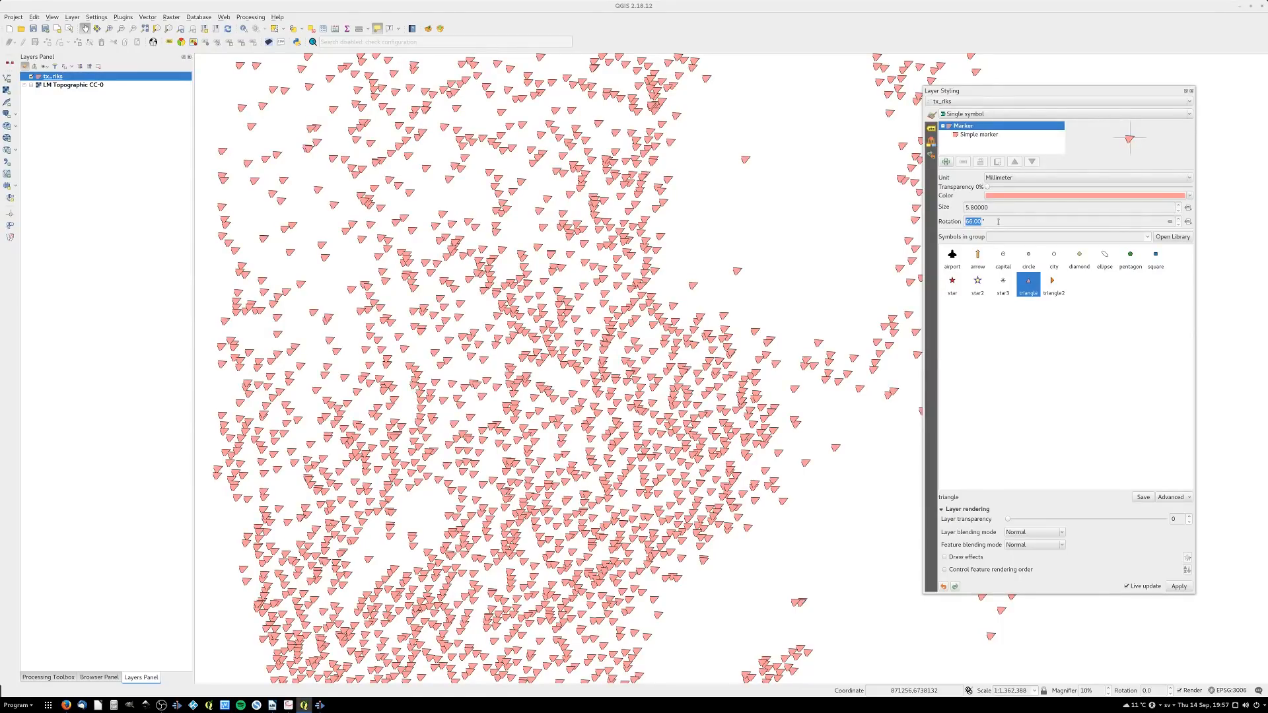
{"action": "type", "text": "180"}
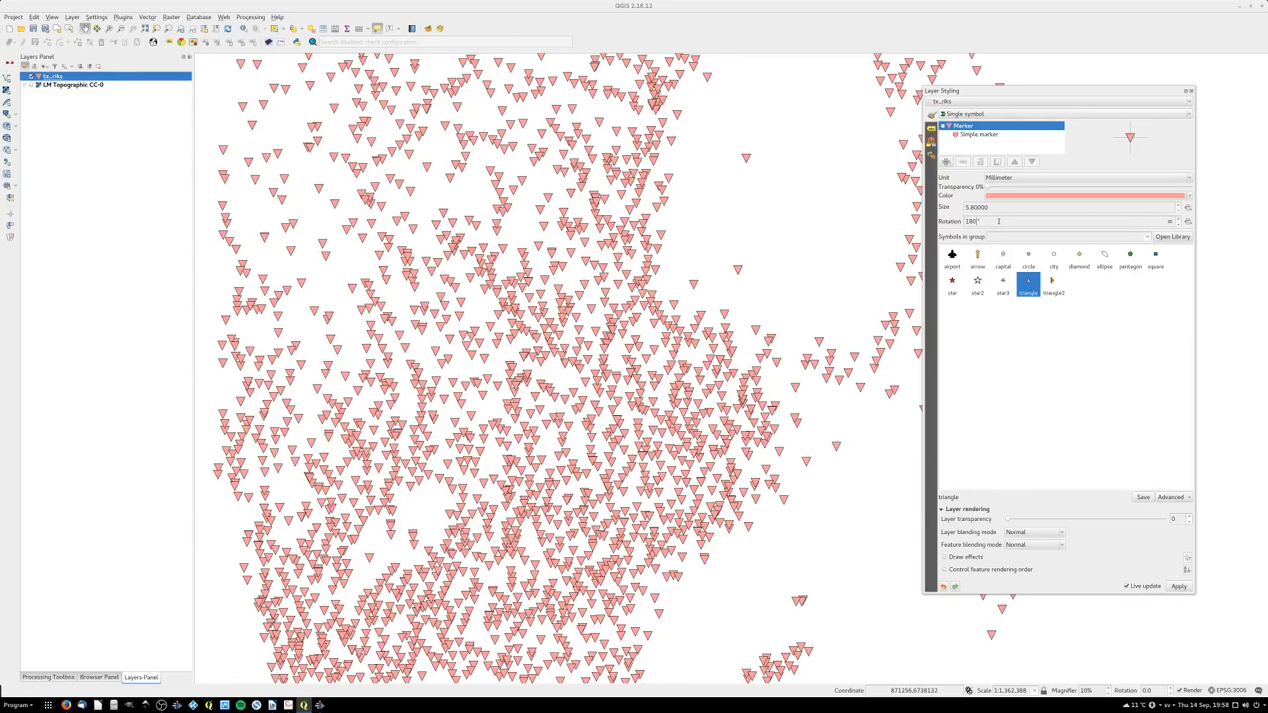
{"action": "key", "text": "BackSpace"}
{"action": "key", "text": "BackSpace"}
{"action": "key", "text": "BackSpace"}
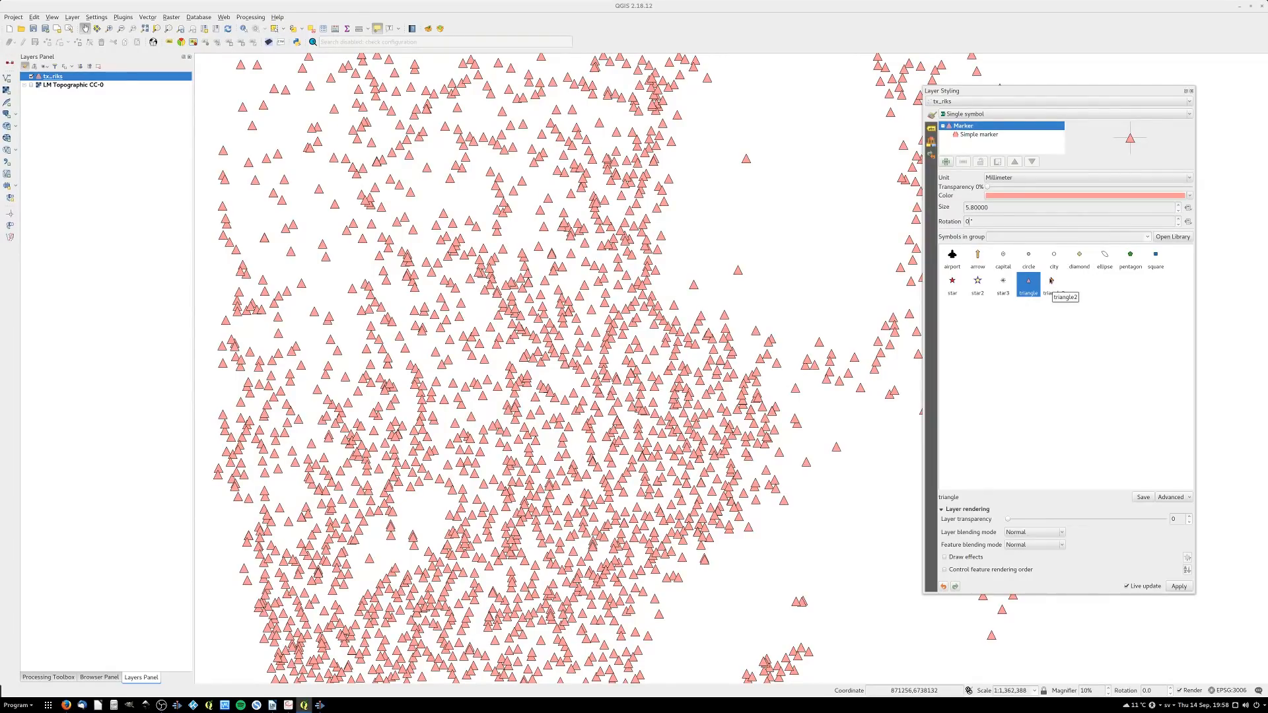
Look through the marker symbols in the symbol library and close it
{"action": "left_click", "coordinate": [1177, 237]}
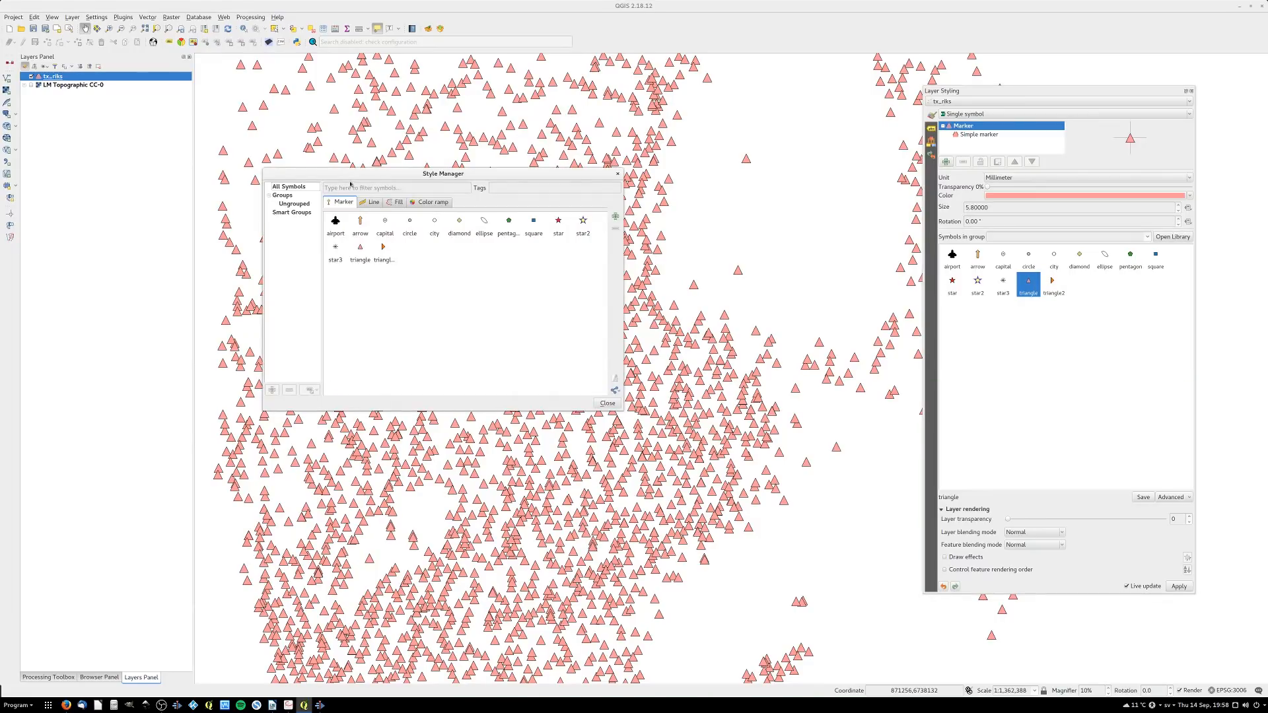
{"action": "left_click_drag", "start_coordinate": [378, 177], "coordinate": [440, 199]}
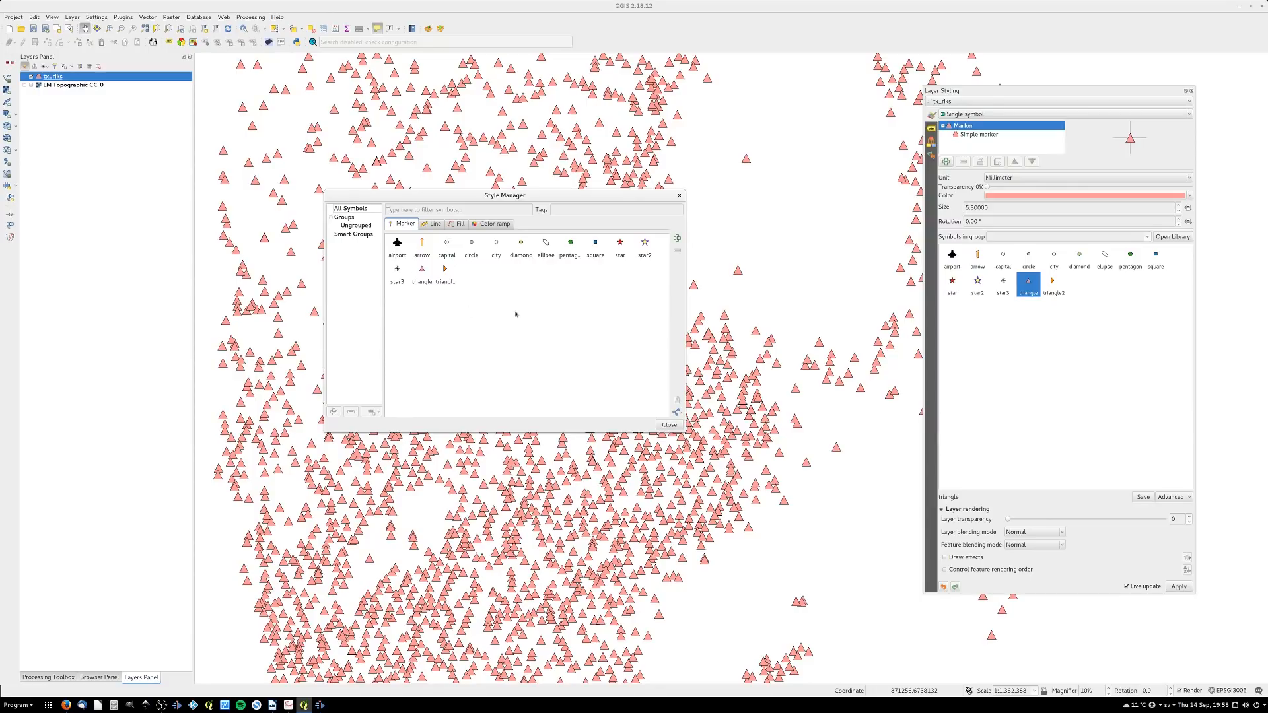
{"action": "left_click", "coordinate": [680, 195]}
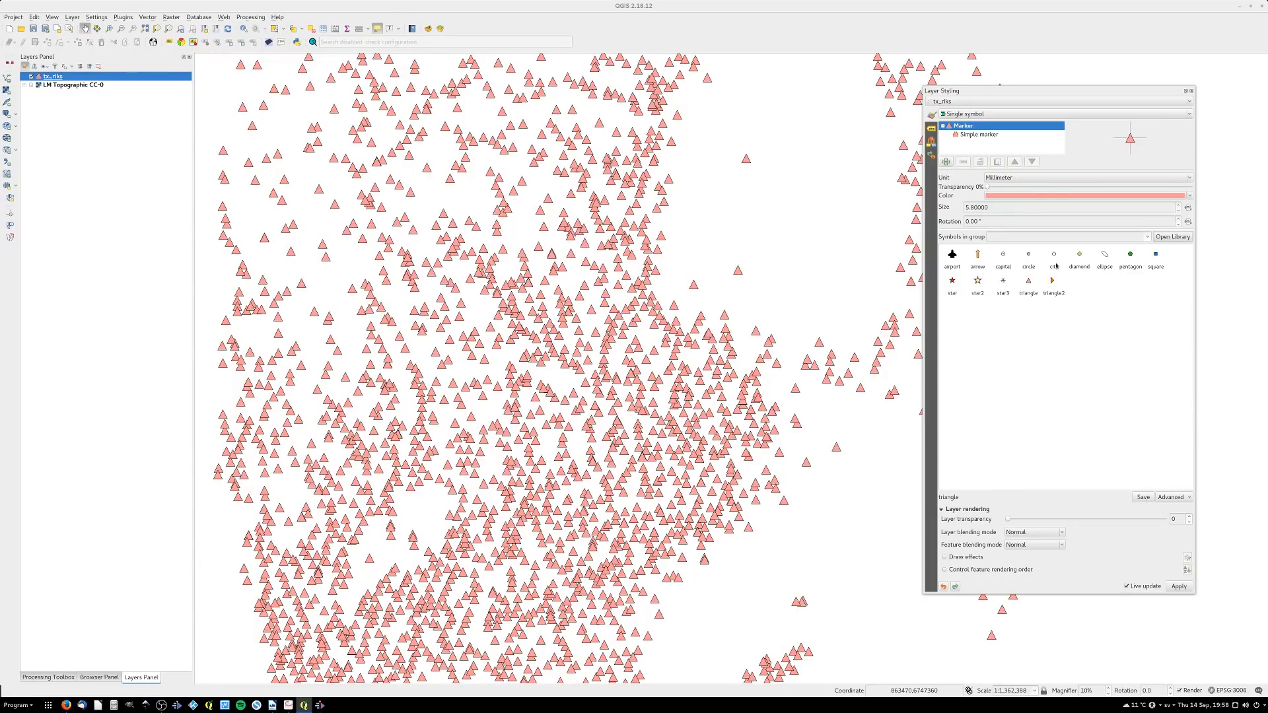
Change the triangle marker color to the yellow-green #bbdc2d and return to the symbol settings
{"action": "left_click", "coordinate": [1070, 195]}
{"action": "left_click_drag", "start_coordinate": [1064, 345], "coordinate": [1111, 331]}
{"action": "left_click_drag", "start_coordinate": [1104, 374], "coordinate": [1134, 372]}
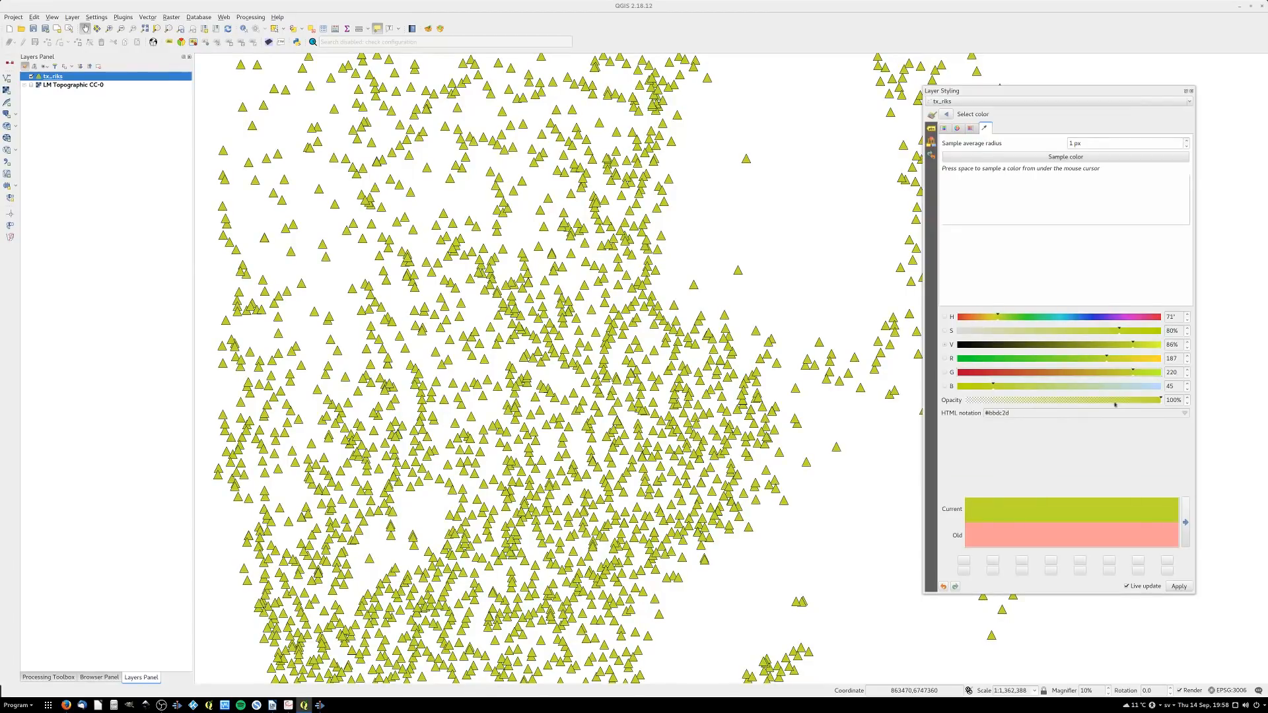
{"action": "left_click", "coordinate": [947, 114]}
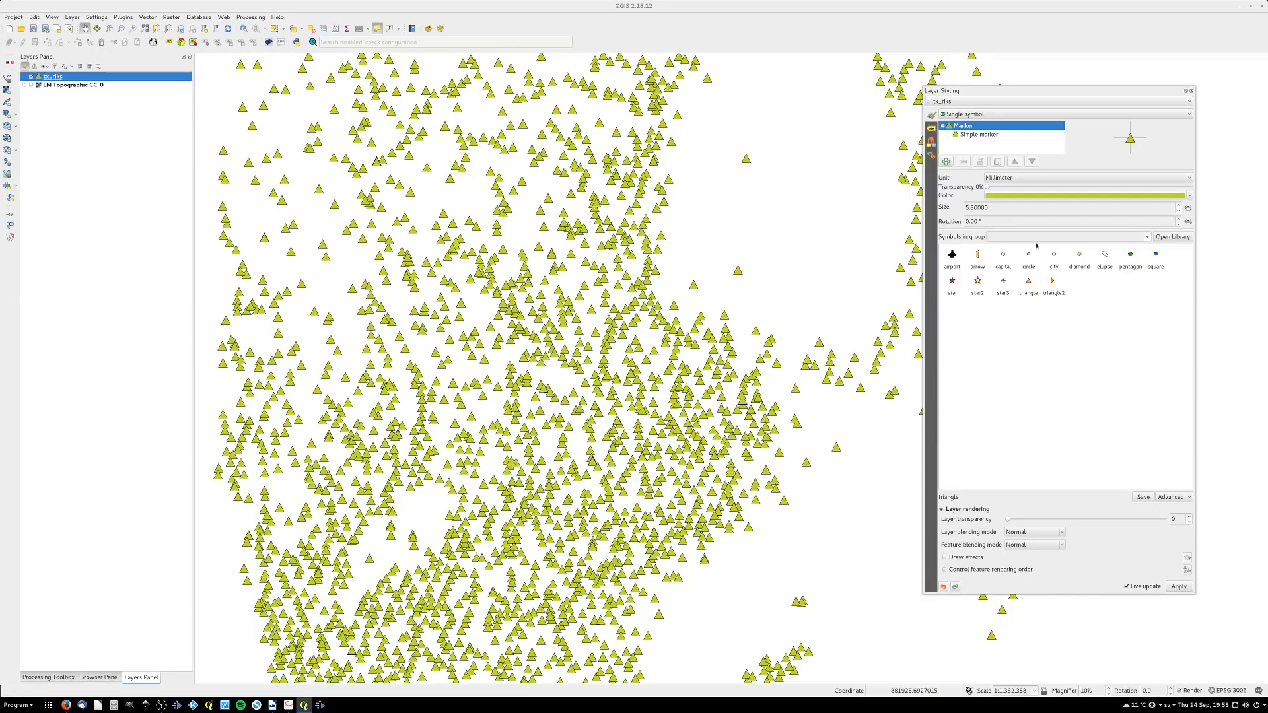
Save the customized triangle marker as a new symbol named Ugly
{"action": "left_click", "coordinate": [1144, 497]}
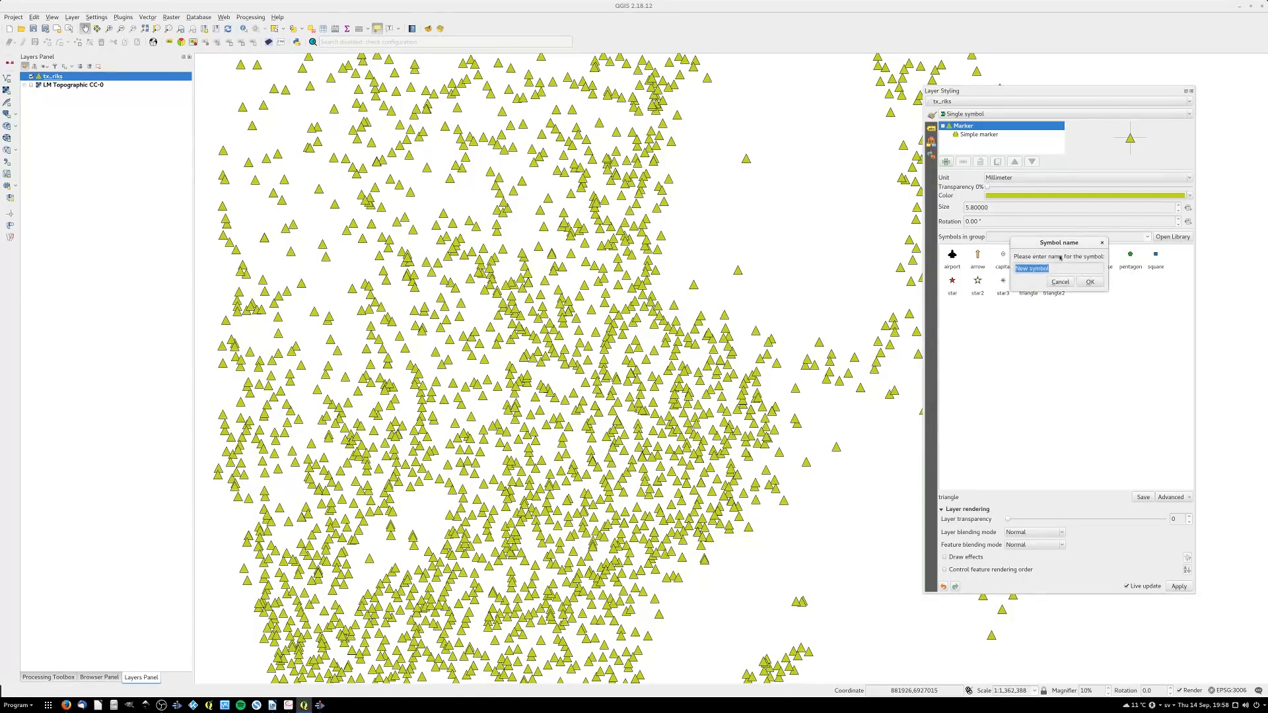
{"action": "type", "text": "Ugly"}
{"action": "key", "text": "Return"}
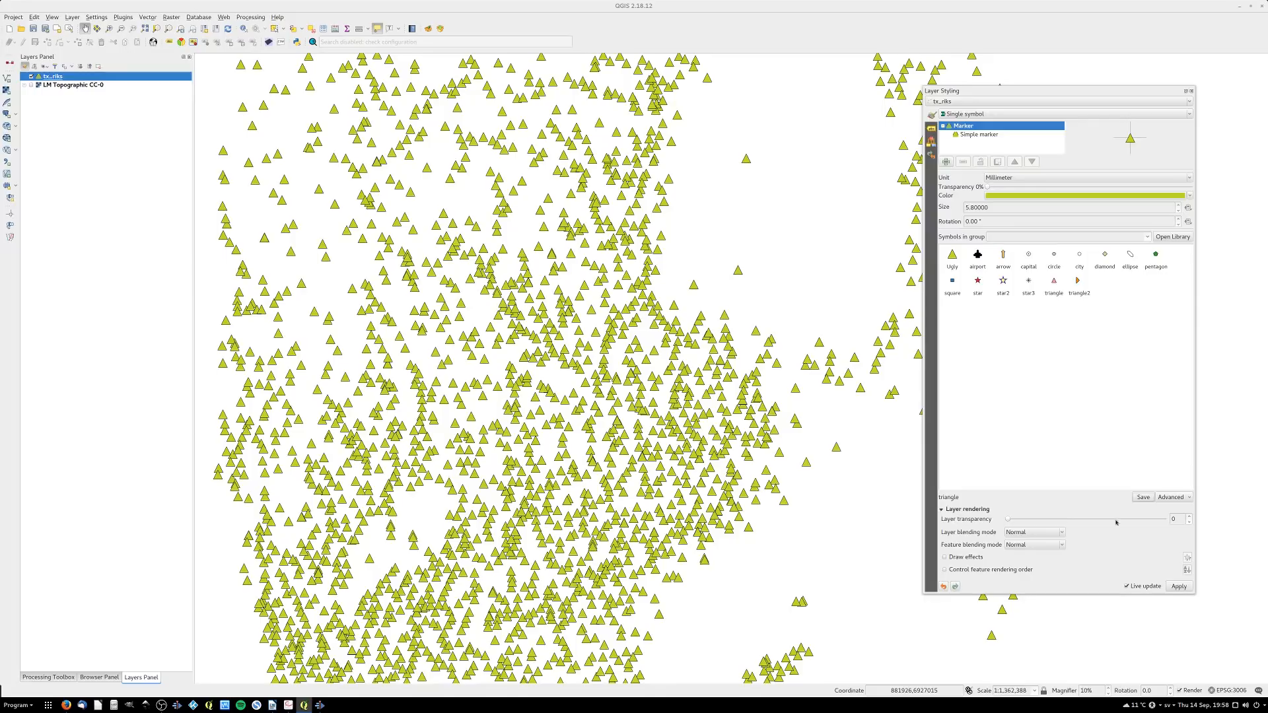
Check the saved Ugly symbol in the symbol library and look at the available symbol groups
{"action": "left_click", "coordinate": [1182, 238]}
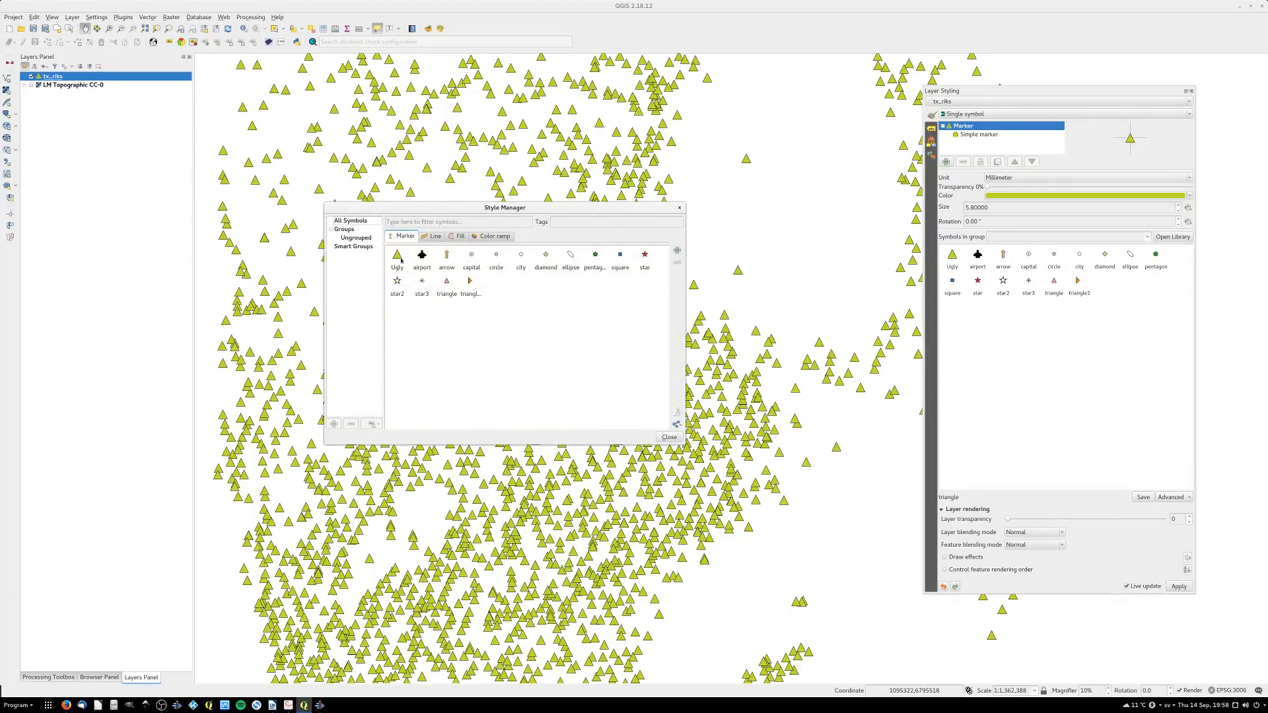
{"action": "left_click", "coordinate": [398, 259]}
{"action": "left_click", "coordinate": [669, 437]}
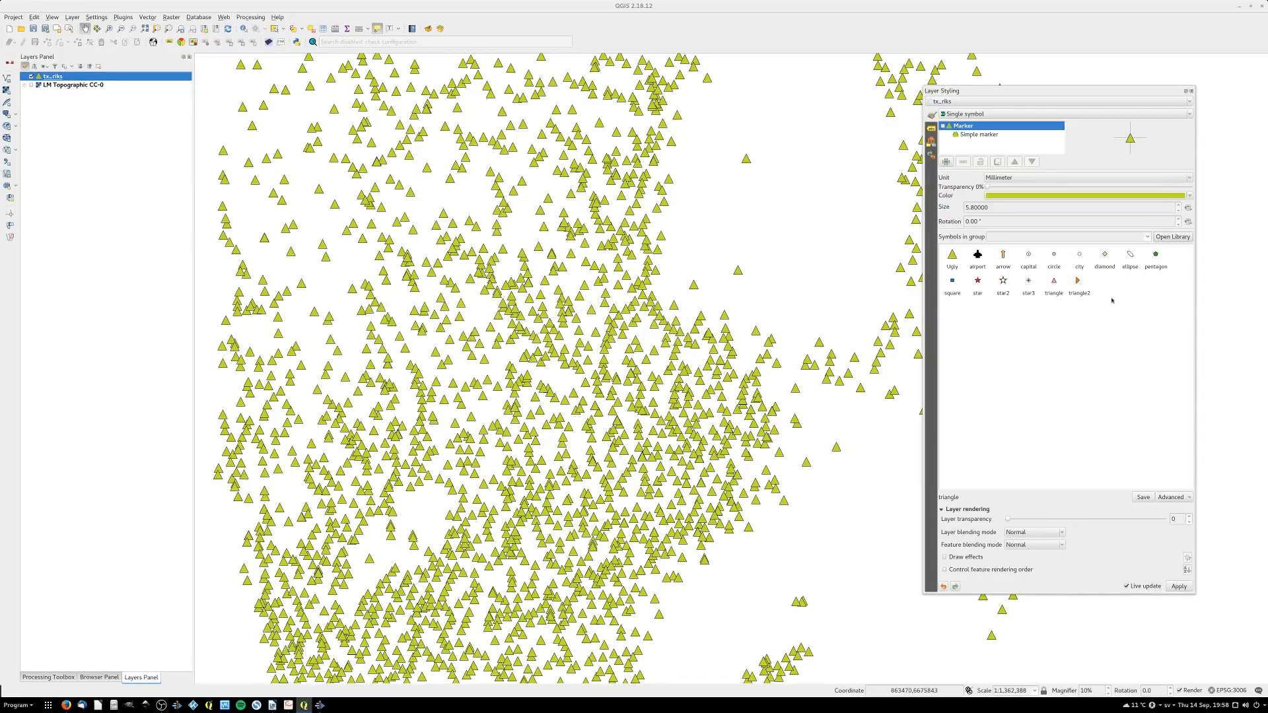
{"action": "left_click", "coordinate": [1149, 240]}
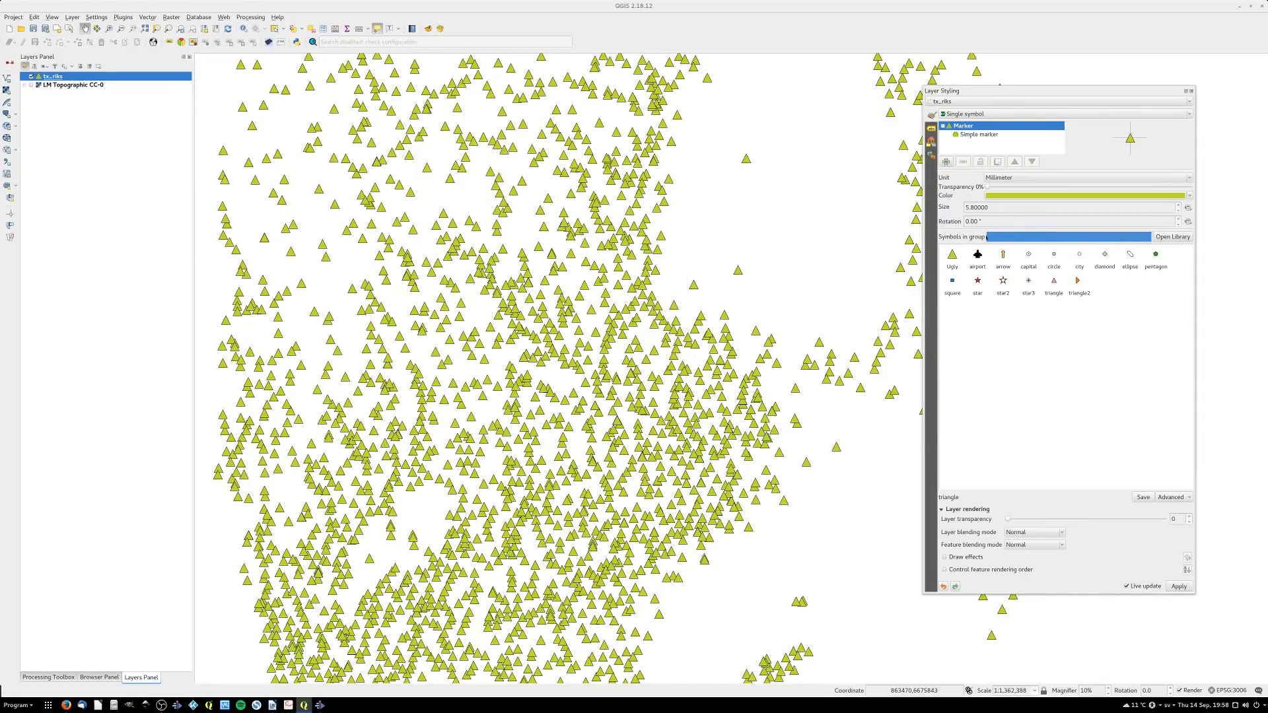
{"action": "left_click", "coordinate": [1016, 243]}
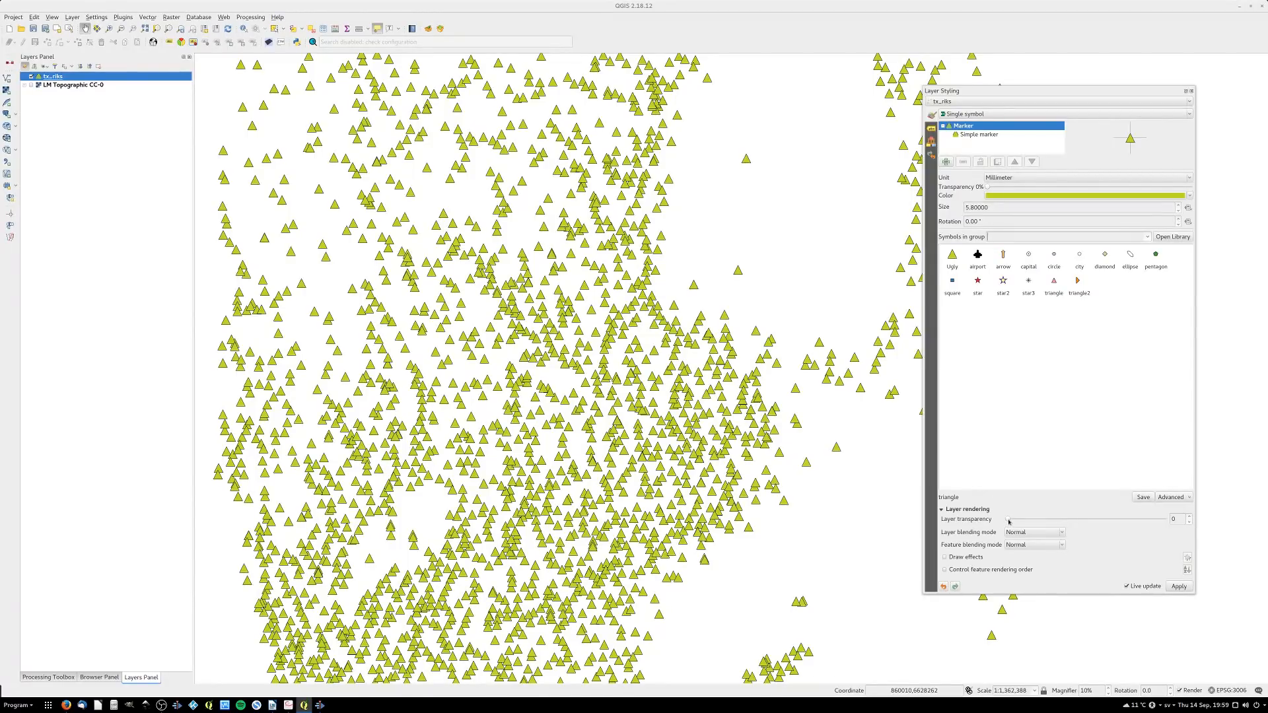
Try a layer transparency of 45 on tx_riks and reset it to 0
{"action": "left_click_drag", "start_coordinate": [1008, 521], "coordinate": [1079, 527]}
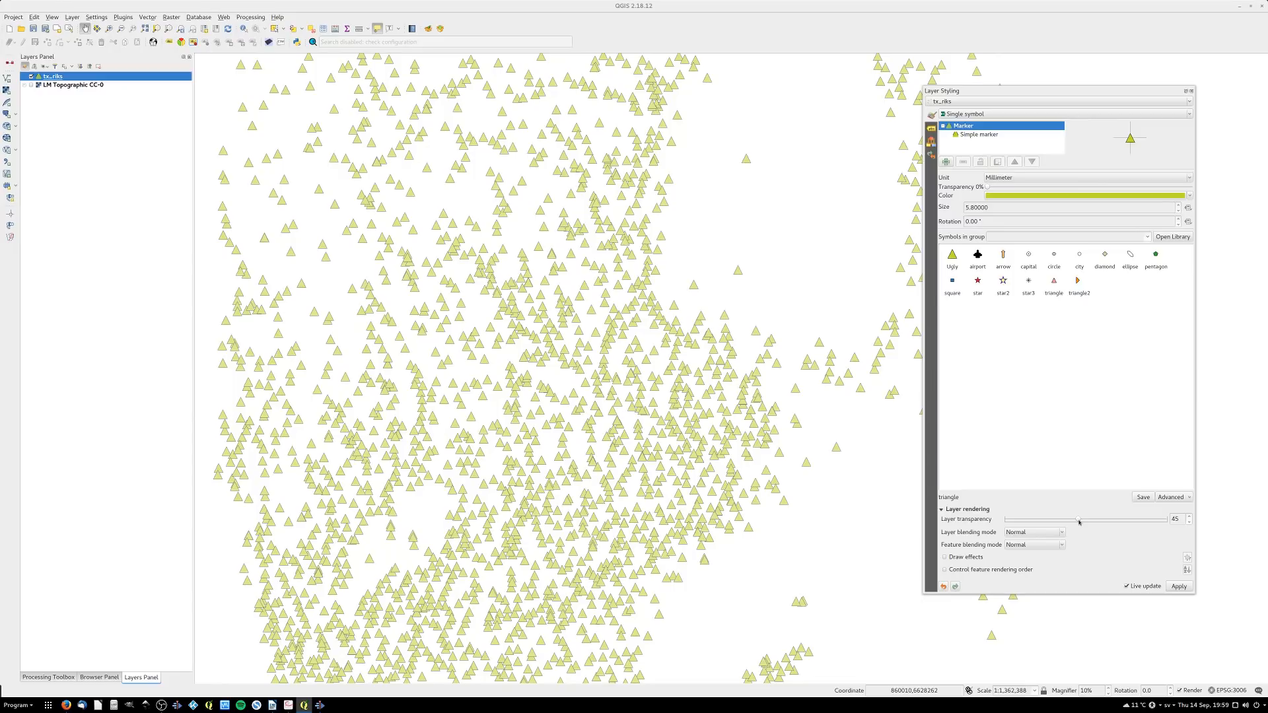
{"action": "left_click_drag", "start_coordinate": [1080, 522], "coordinate": [1006, 522]}
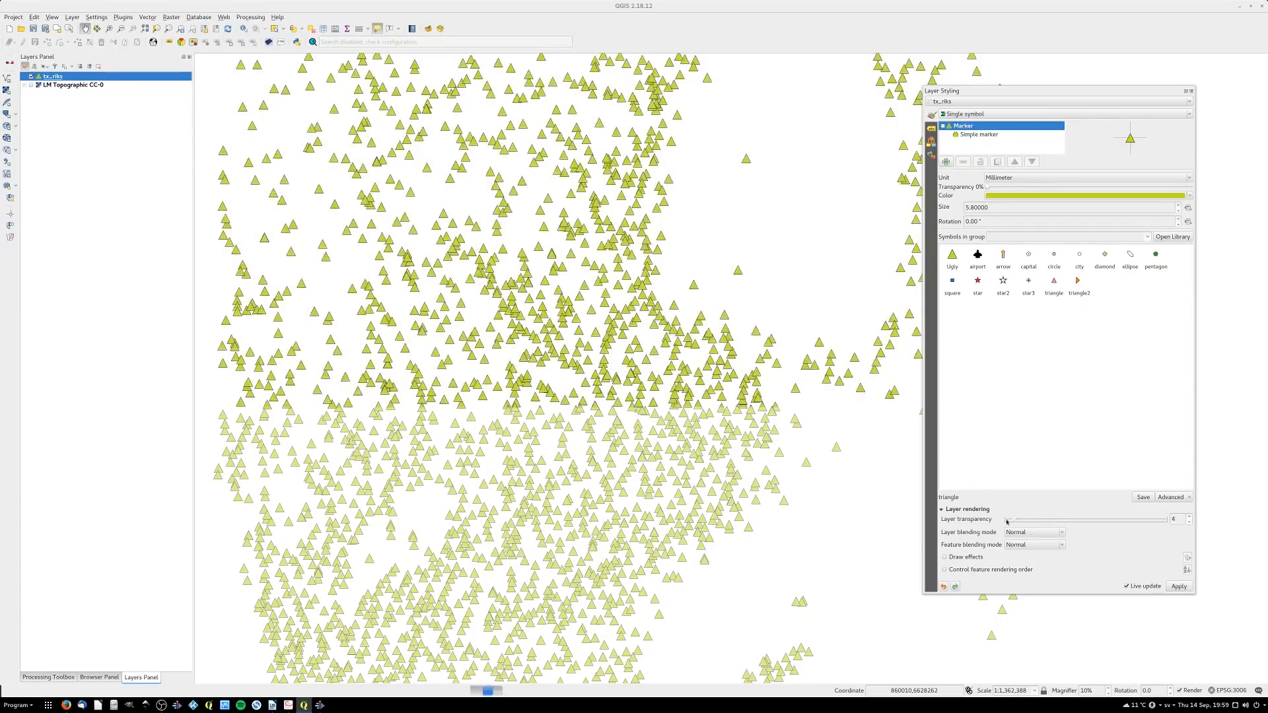
Enlarge the triangle markers to 11.2 millimeters and set the layer transparency to 53
{"action": "scroll", "coordinate": [1009, 212], "scroll_direction": "up", "scroll_amount": 20}
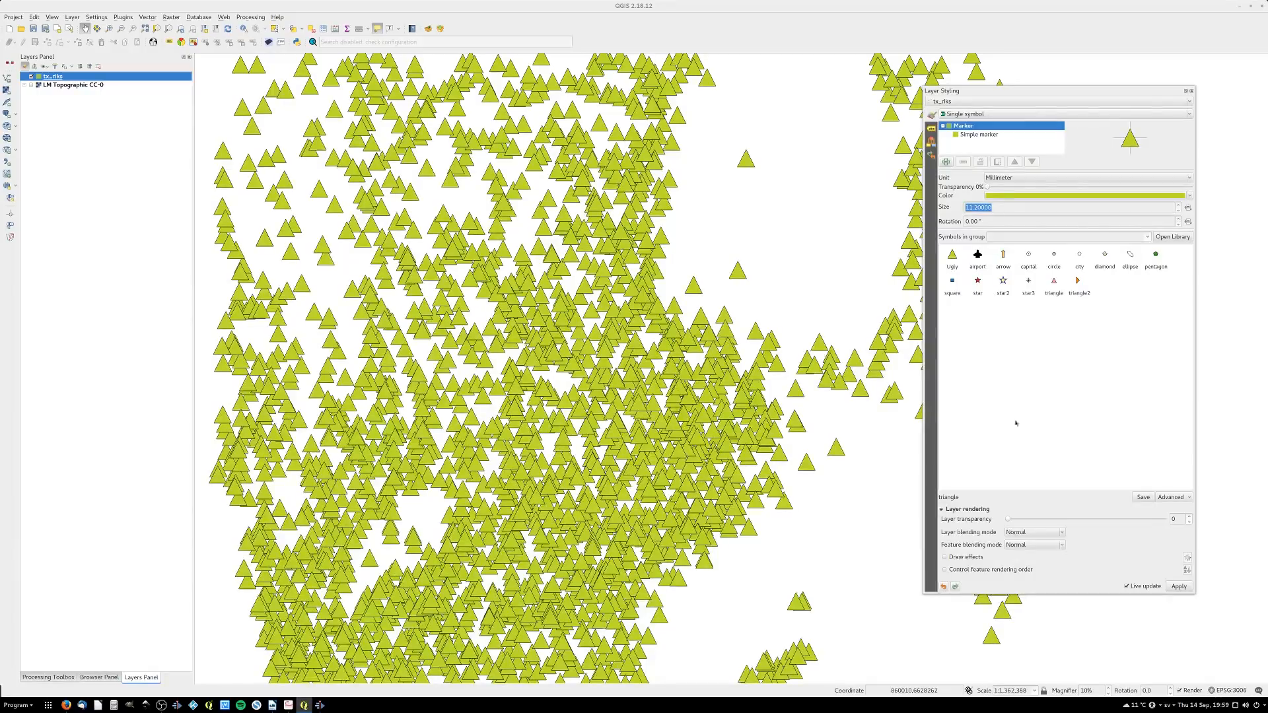
{"action": "left_click_drag", "start_coordinate": [1008, 522], "coordinate": [1091, 522]}
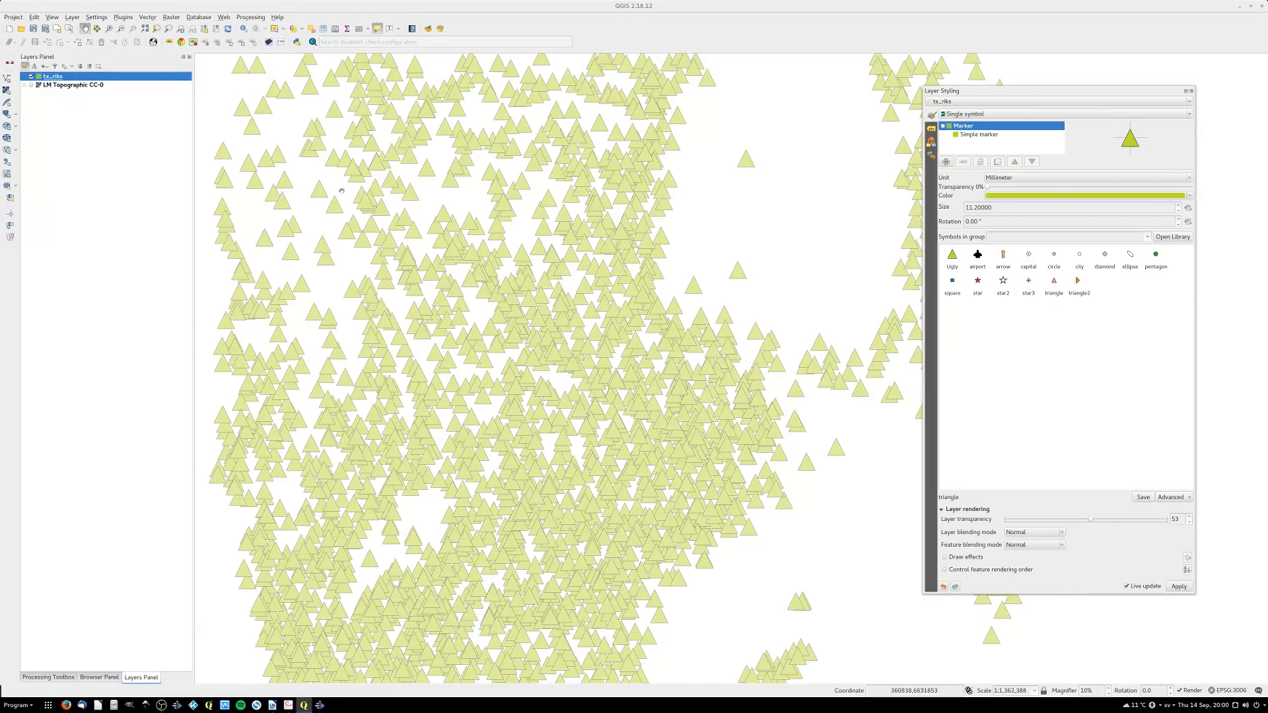
Show the LM Topographic CC-0 background layer beneath the transparent tx_riks markers
{"action": "left_click", "coordinate": [31, 85]}
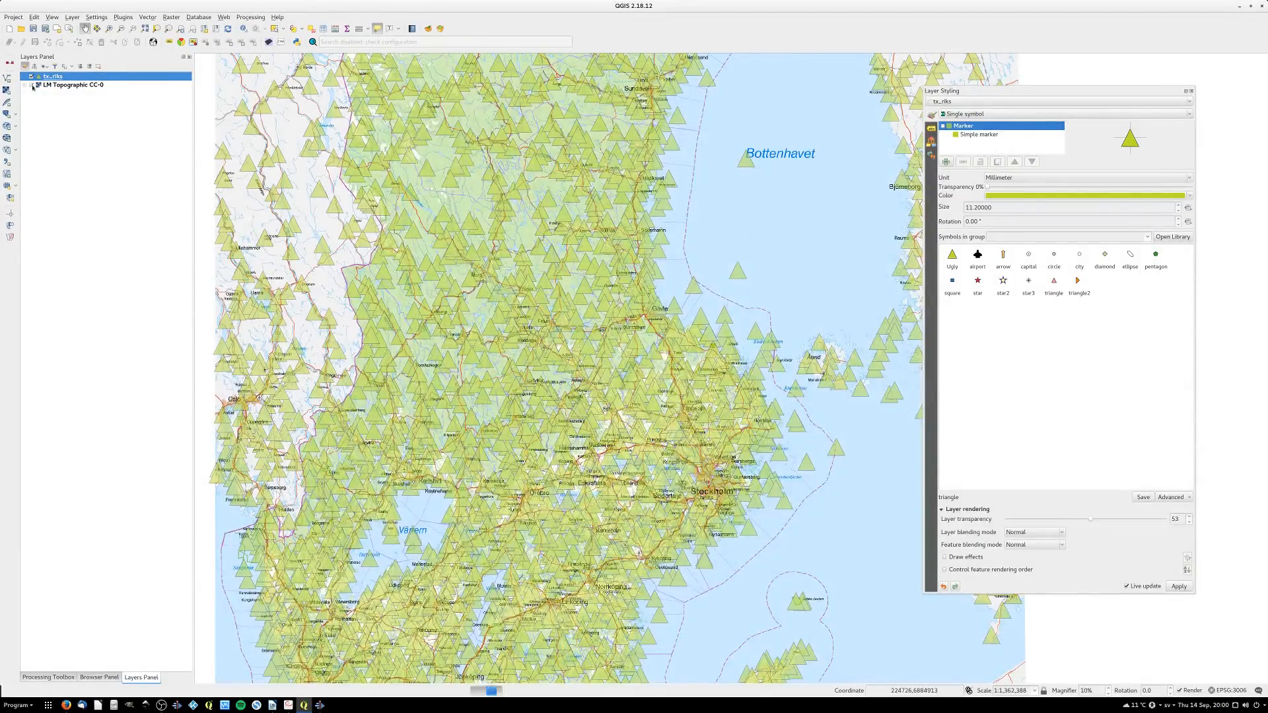
Hide the LM Topographic CC-0 background layer and reset the tx_riks layer transparency to 0
{"action": "left_click", "coordinate": [31, 86]}
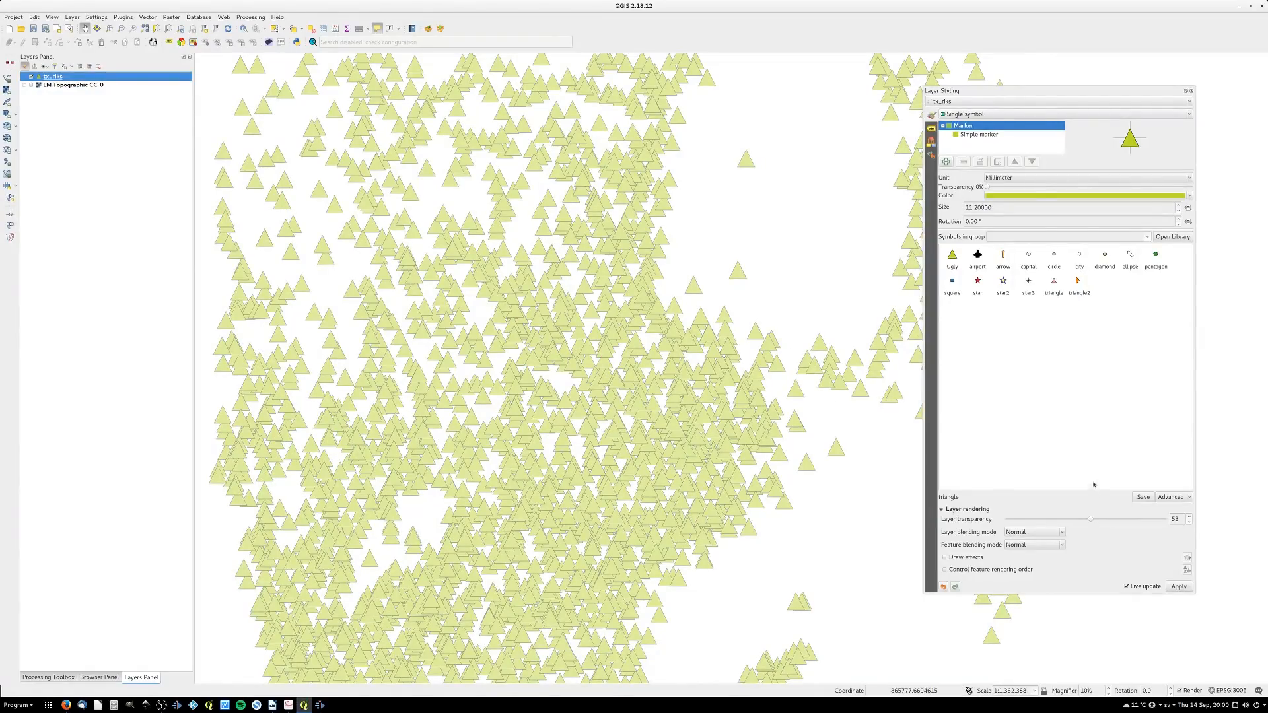
{"action": "left_click_drag", "start_coordinate": [1090, 521], "coordinate": [1074, 519]}
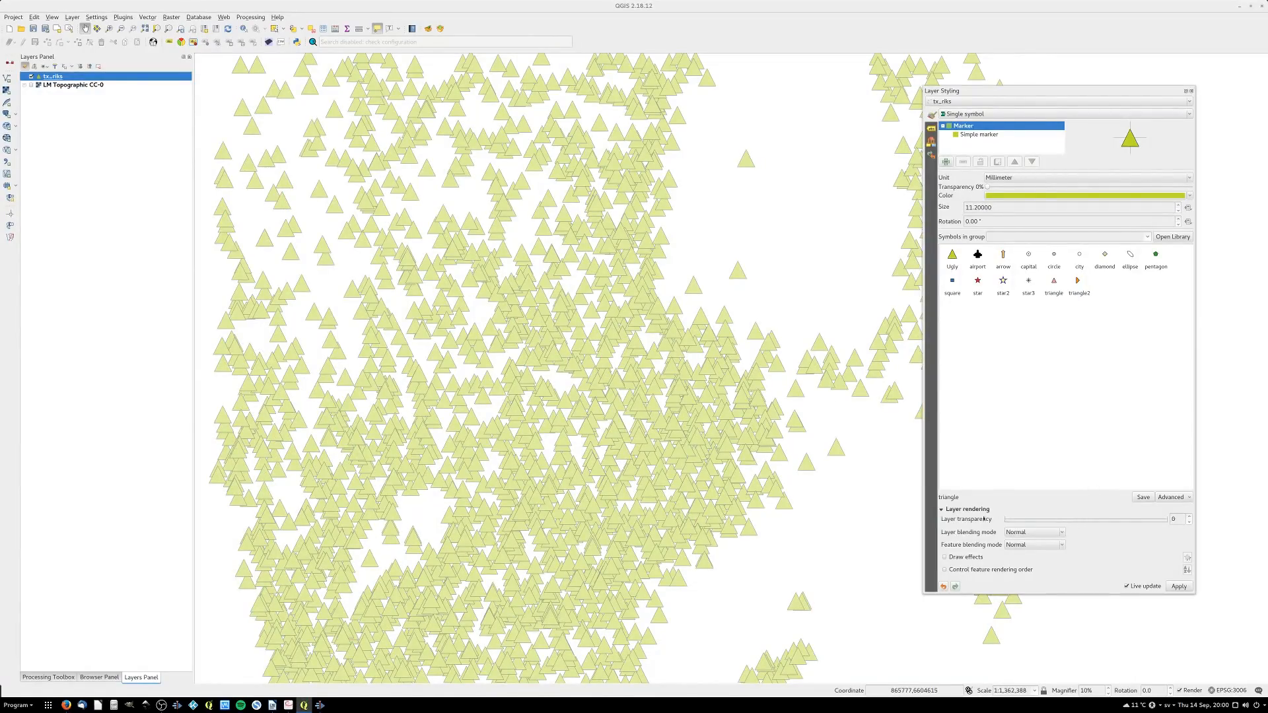
Compare a marker transparency of 45% with a layer transparency of 50 on tx_riks, resetting both to 0
{"action": "left_click_drag", "start_coordinate": [988, 187], "coordinate": [1081, 199]}
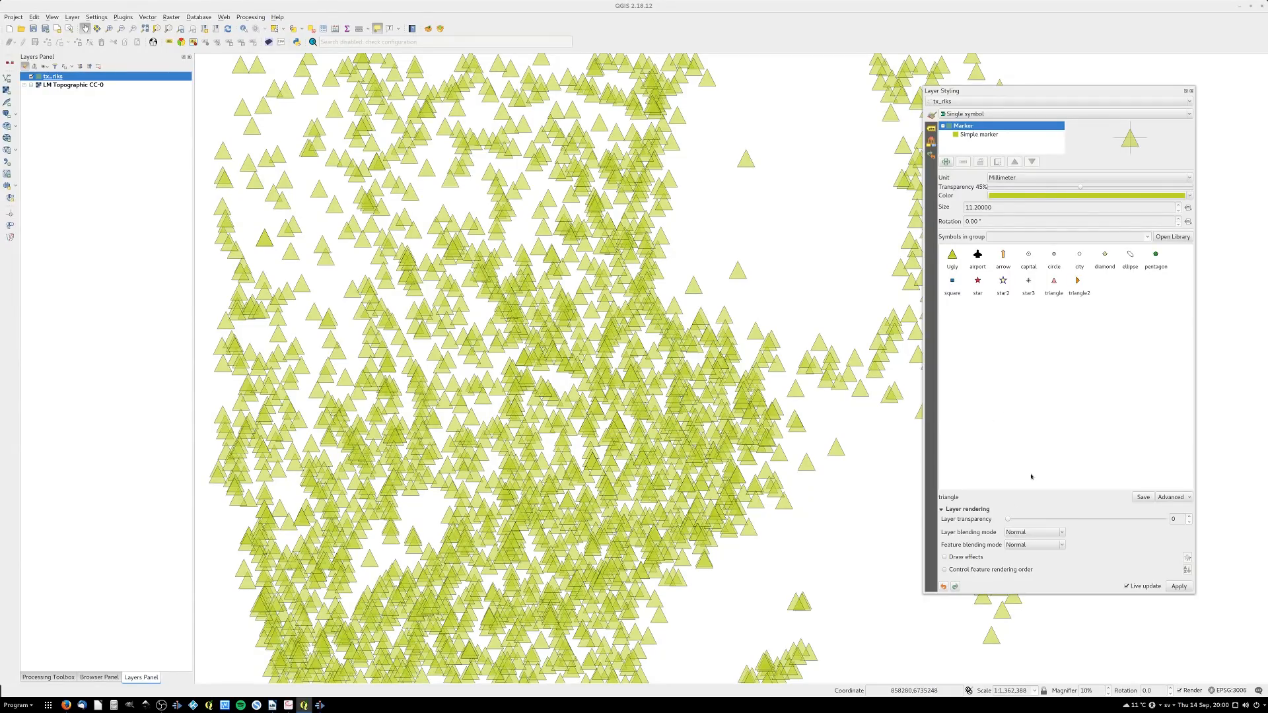
{"action": "left_click_drag", "start_coordinate": [1065, 188], "coordinate": [973, 188]}
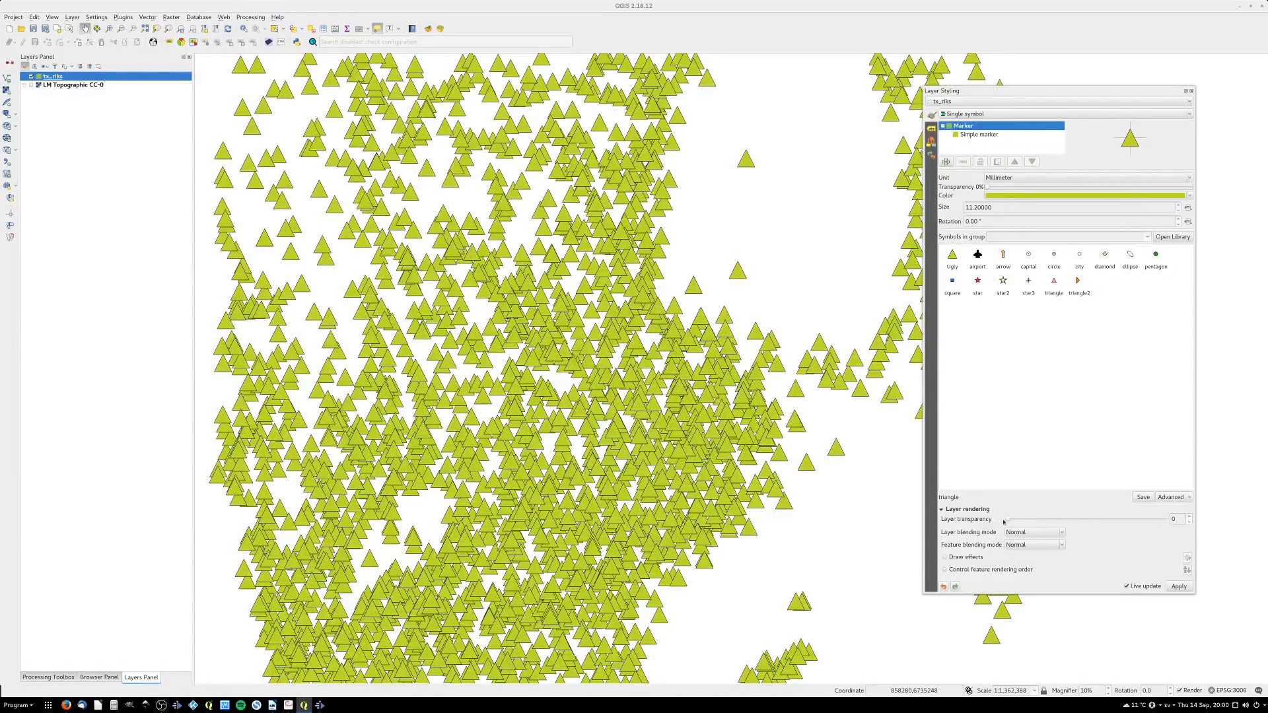
{"action": "left_click_drag", "start_coordinate": [1005, 522], "coordinate": [1087, 523]}
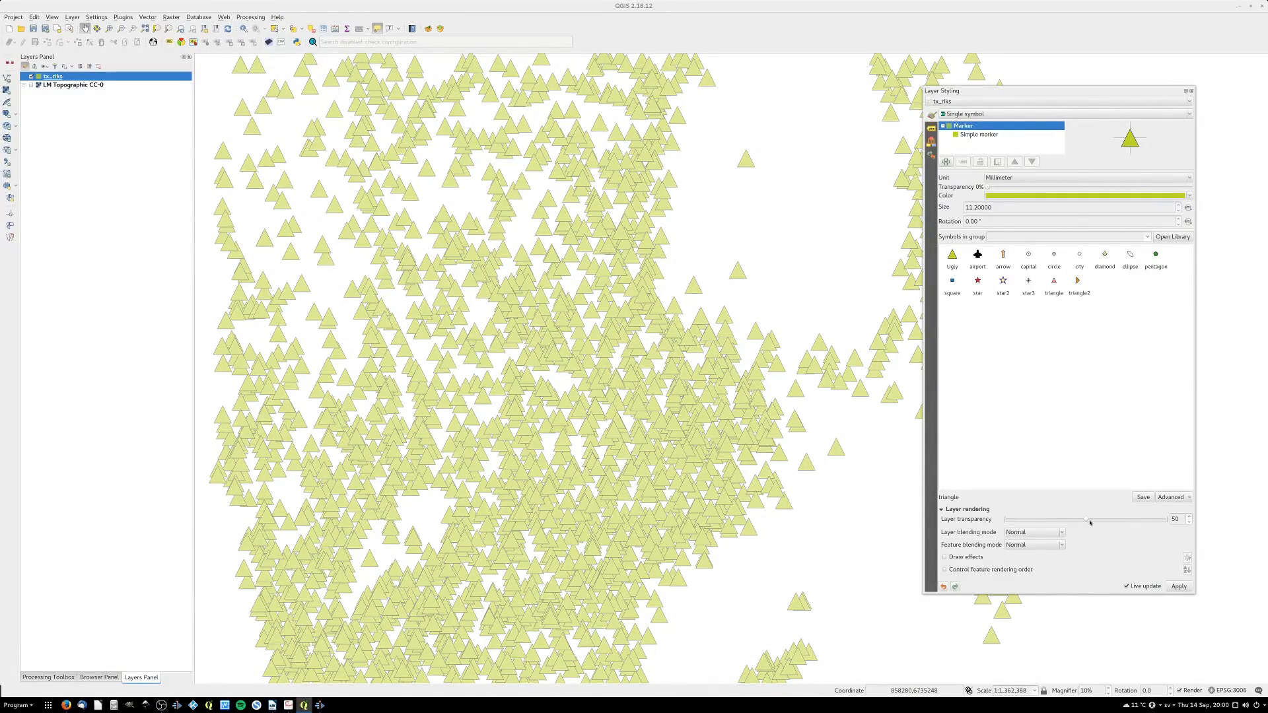
{"action": "left_click_drag", "start_coordinate": [989, 186], "coordinate": [1076, 192]}
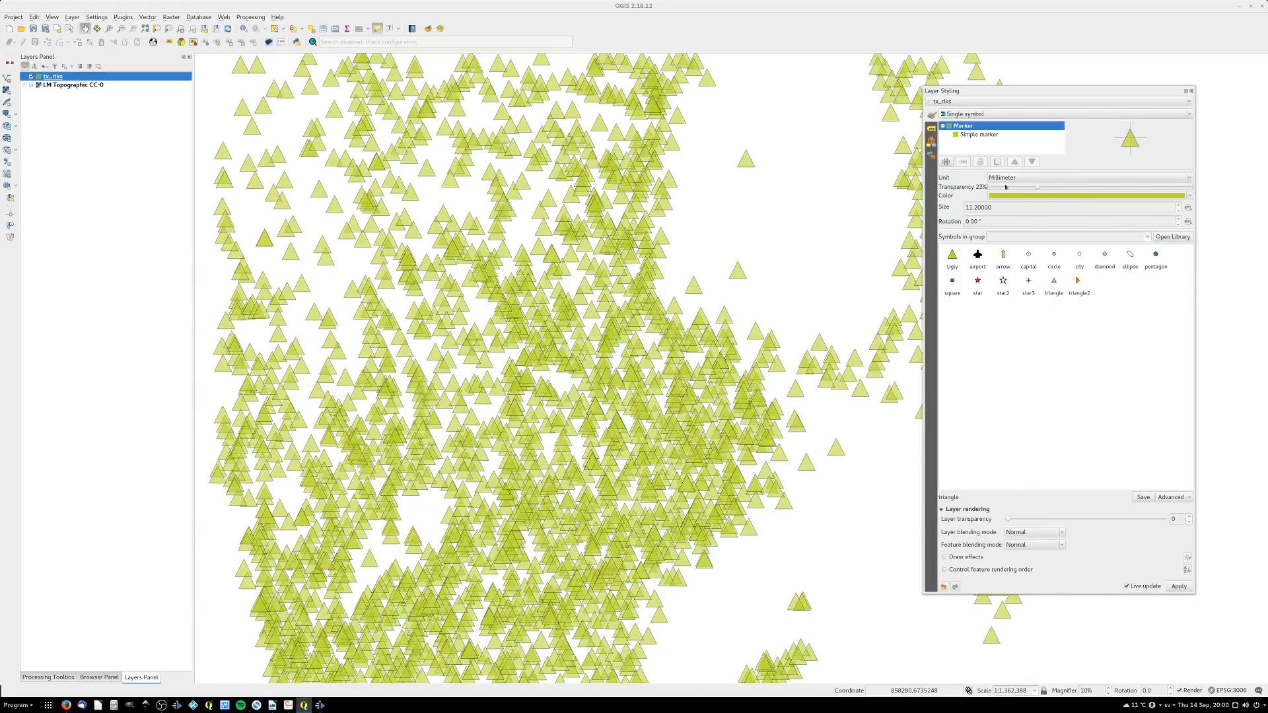
{"action": "left_click_drag", "start_coordinate": [1005, 187], "coordinate": [988, 187]}
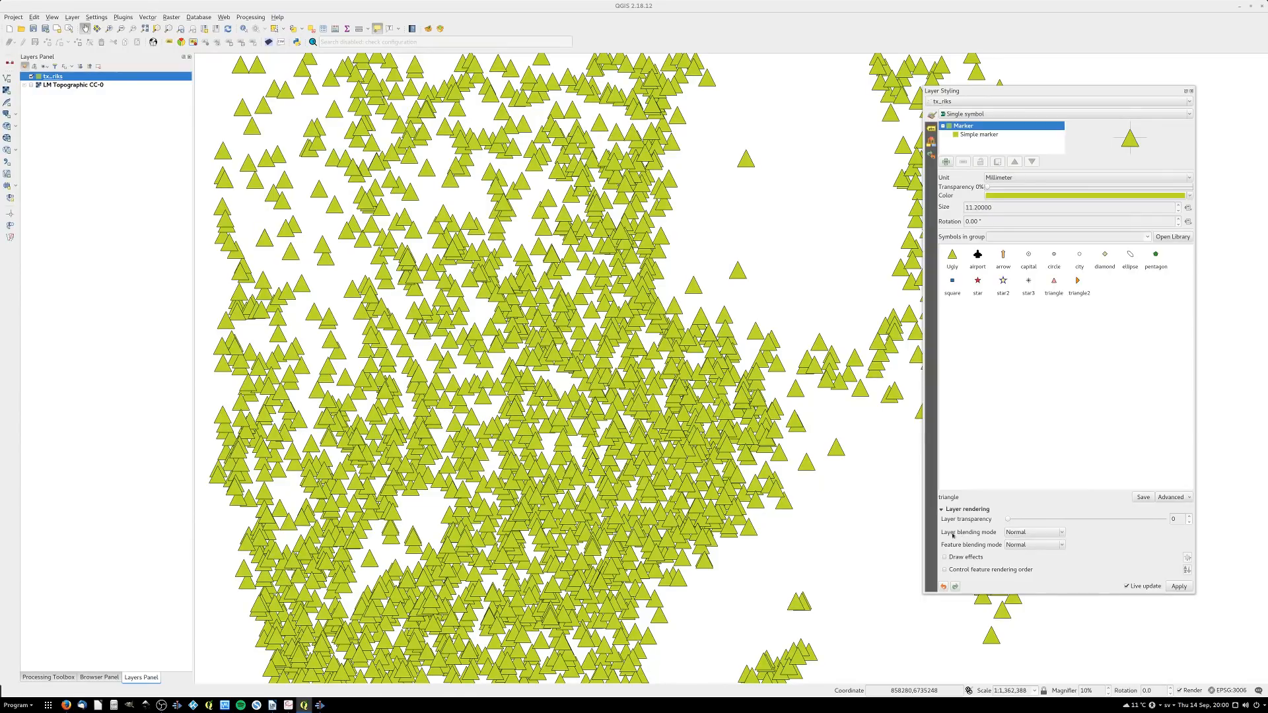
Look through the available layer blending modes for tx_riks without choosing another one
{"action": "left_click", "coordinate": [1063, 534]}
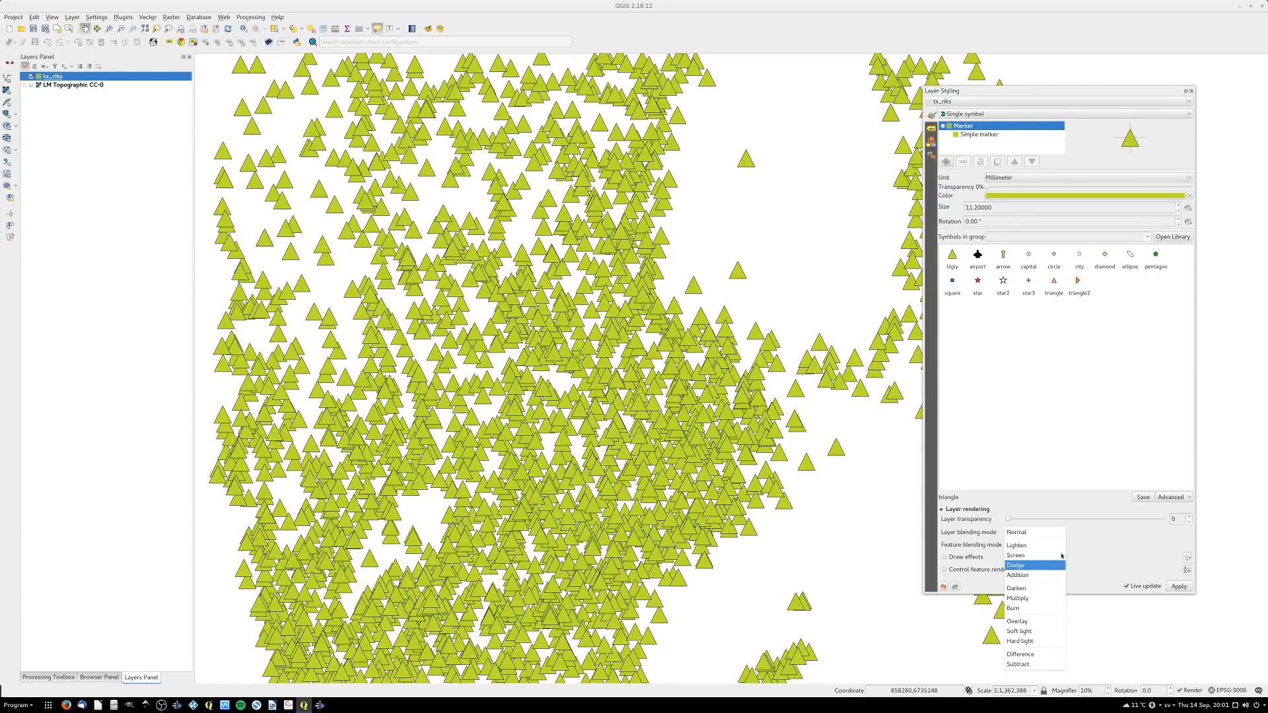
{"action": "left_click", "coordinate": [1081, 547]}
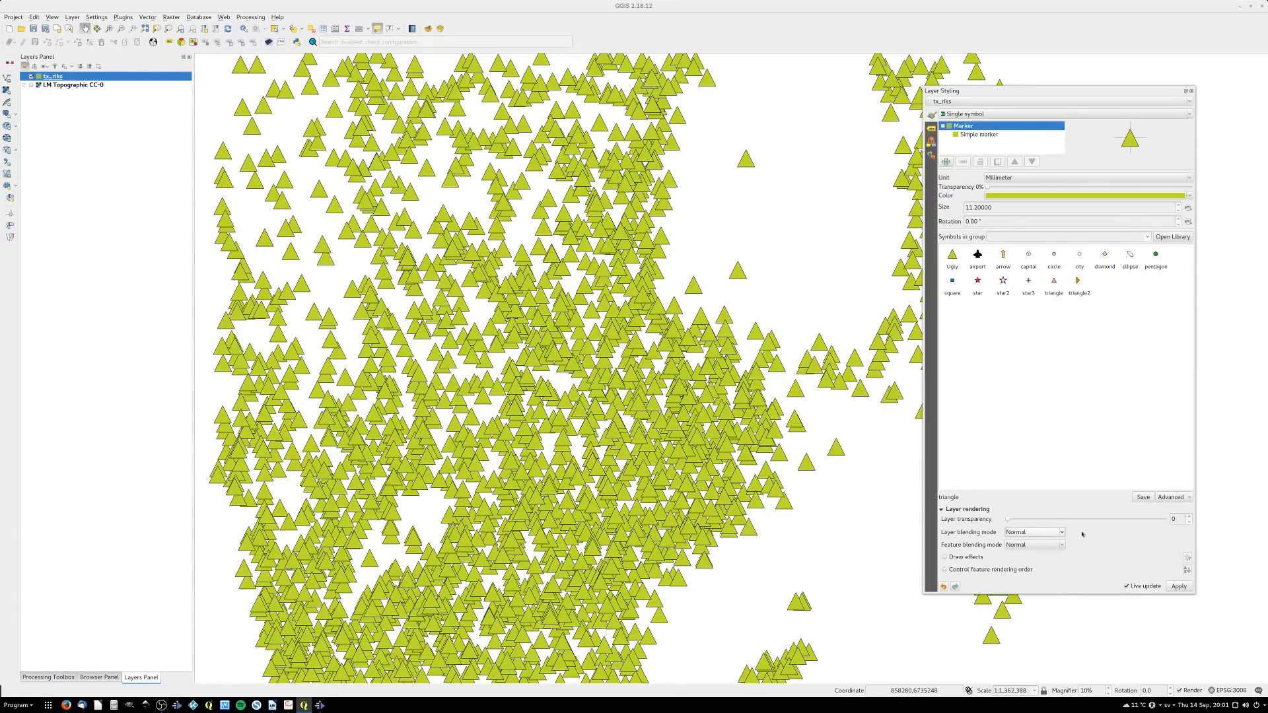
Enable draw effects on the tx_riks layer and try an outer glow in a near-black single color
{"action": "left_click", "coordinate": [953, 558]}
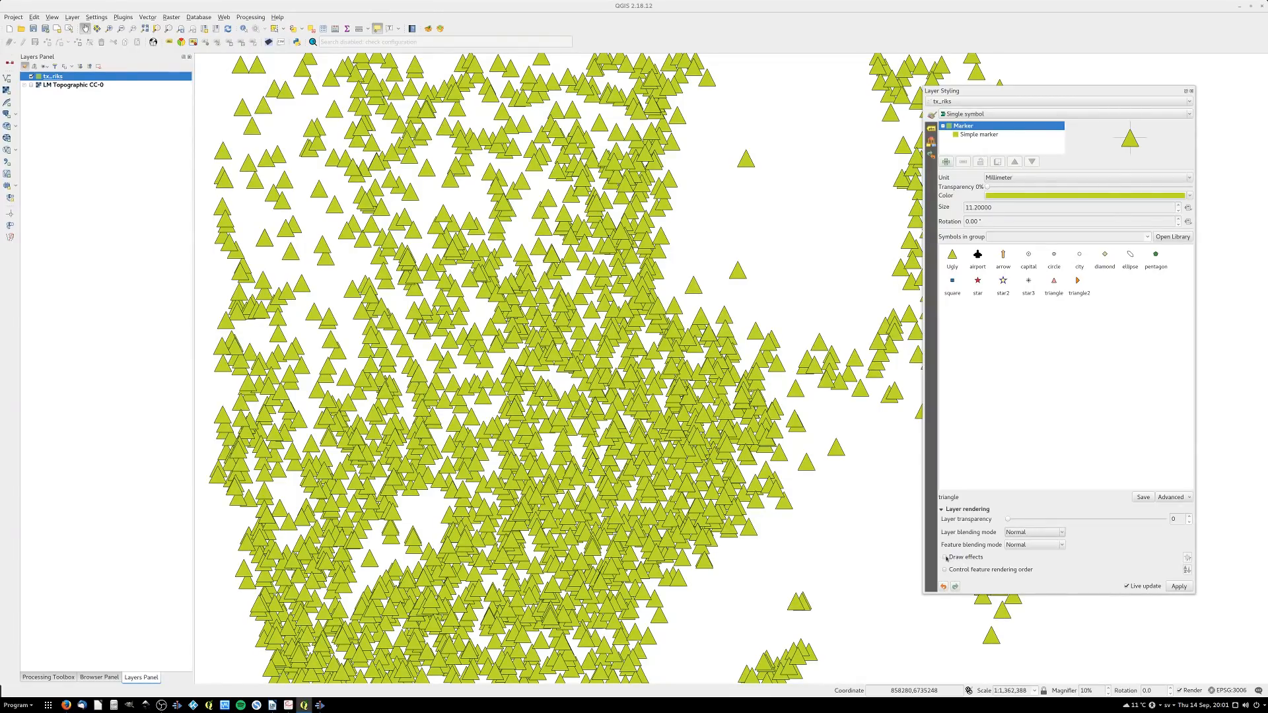
{"action": "left_click", "coordinate": [1187, 559]}
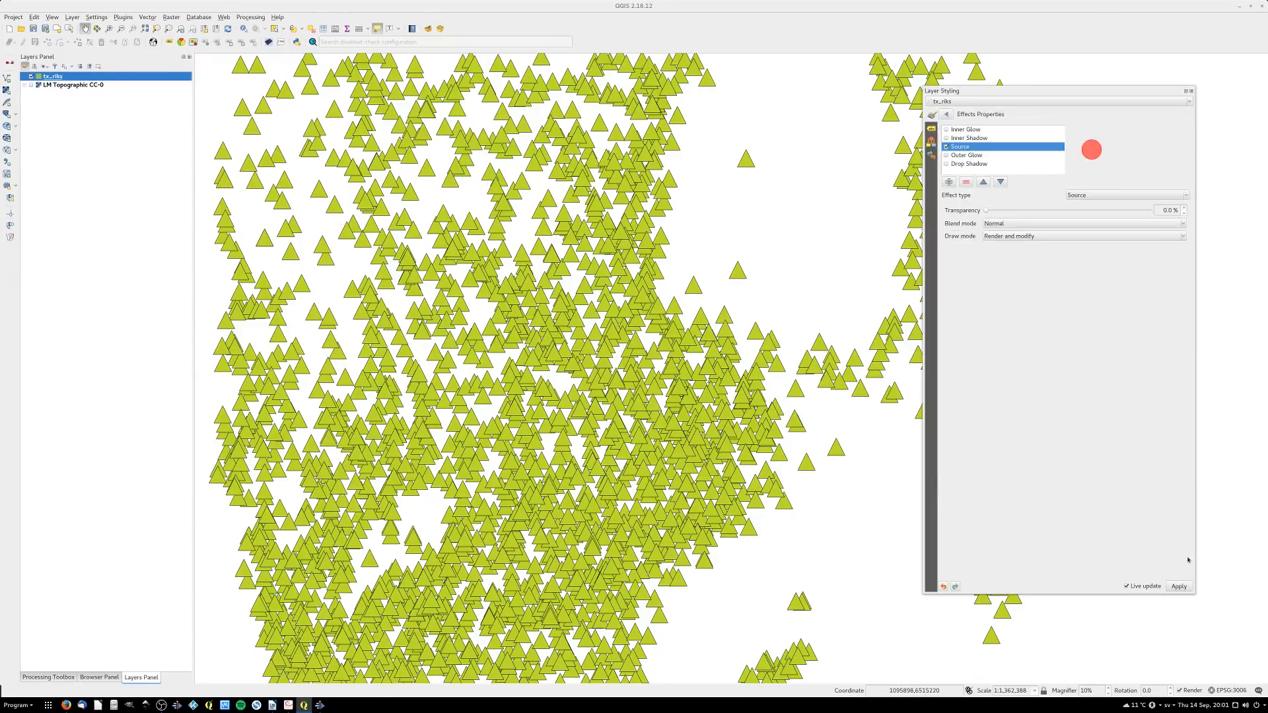
{"action": "left_click", "coordinate": [946, 156]}
{"action": "left_click", "coordinate": [967, 155]}
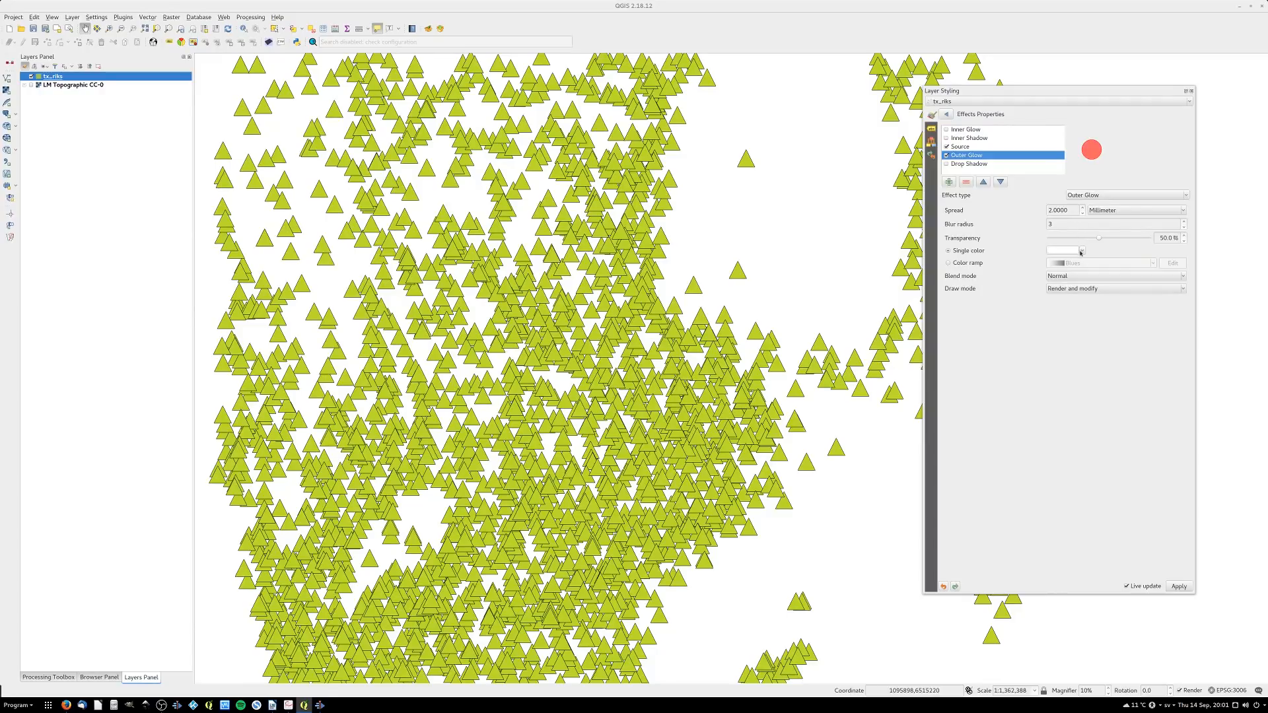
{"action": "left_click", "coordinate": [1083, 251]}
{"action": "left_click", "coordinate": [1076, 275]}
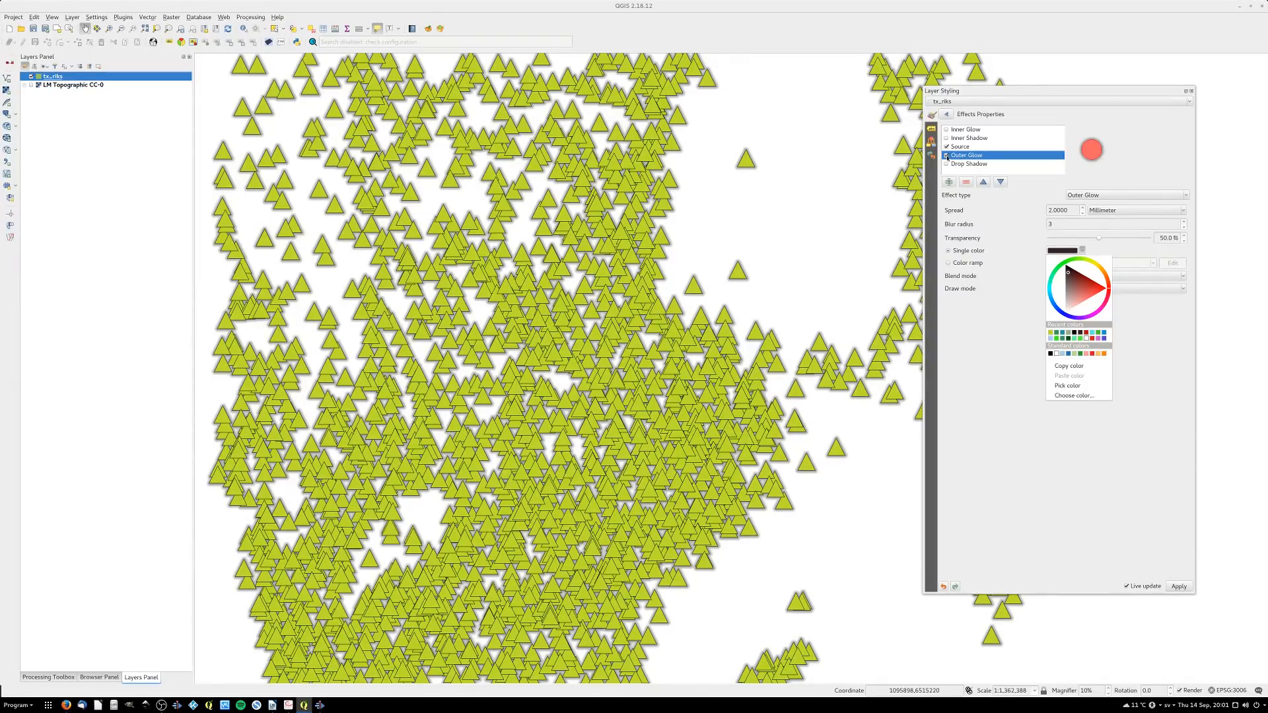
Switch off the outer glow and try a drop shadow on the markers, turning it off again
{"action": "left_click", "coordinate": [947, 156]}
{"action": "left_click", "coordinate": [947, 163]}
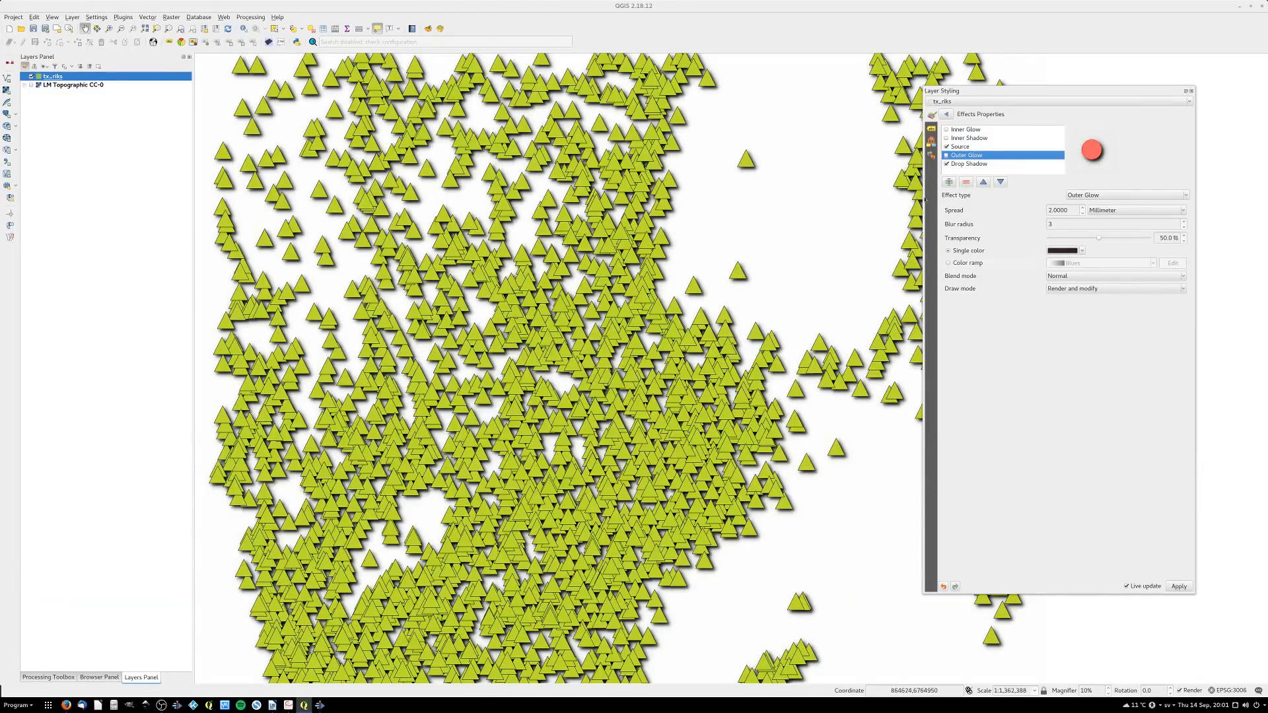
{"action": "left_click", "coordinate": [946, 164]}
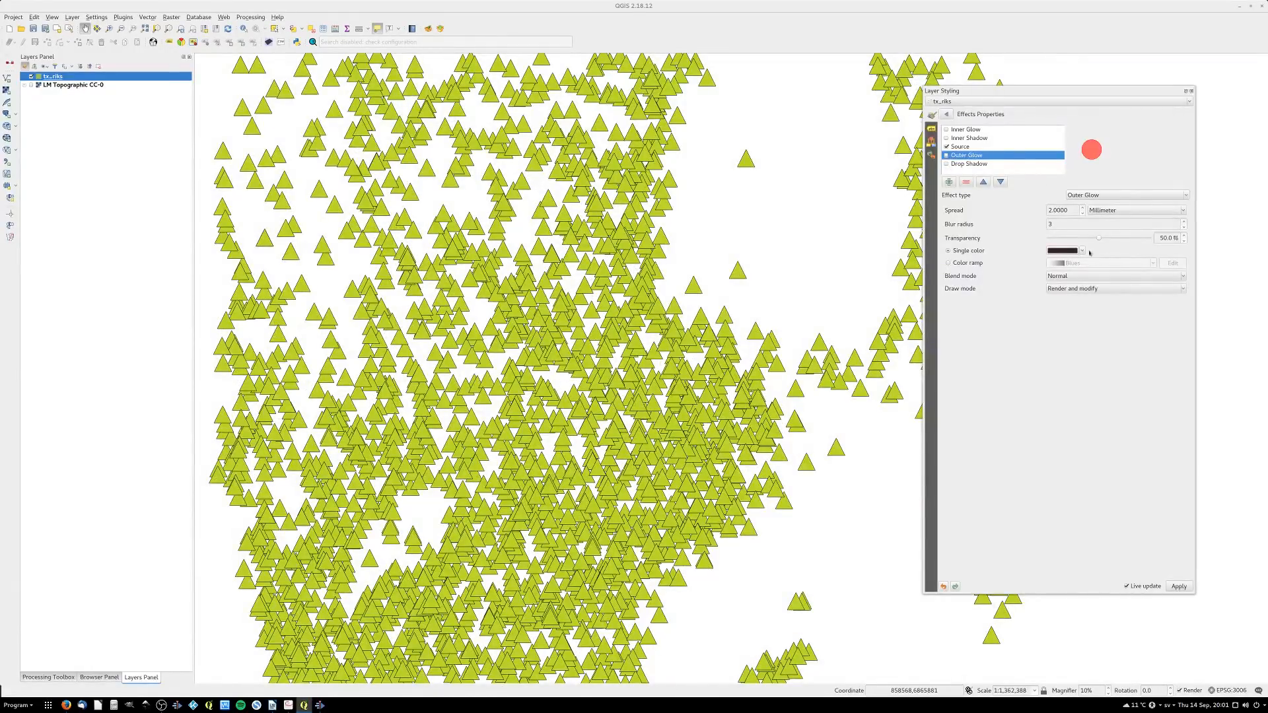
Try a bright green outer glow on the tx_riks markers, and disable the layer's draw effects again
{"action": "left_click", "coordinate": [1082, 250]}
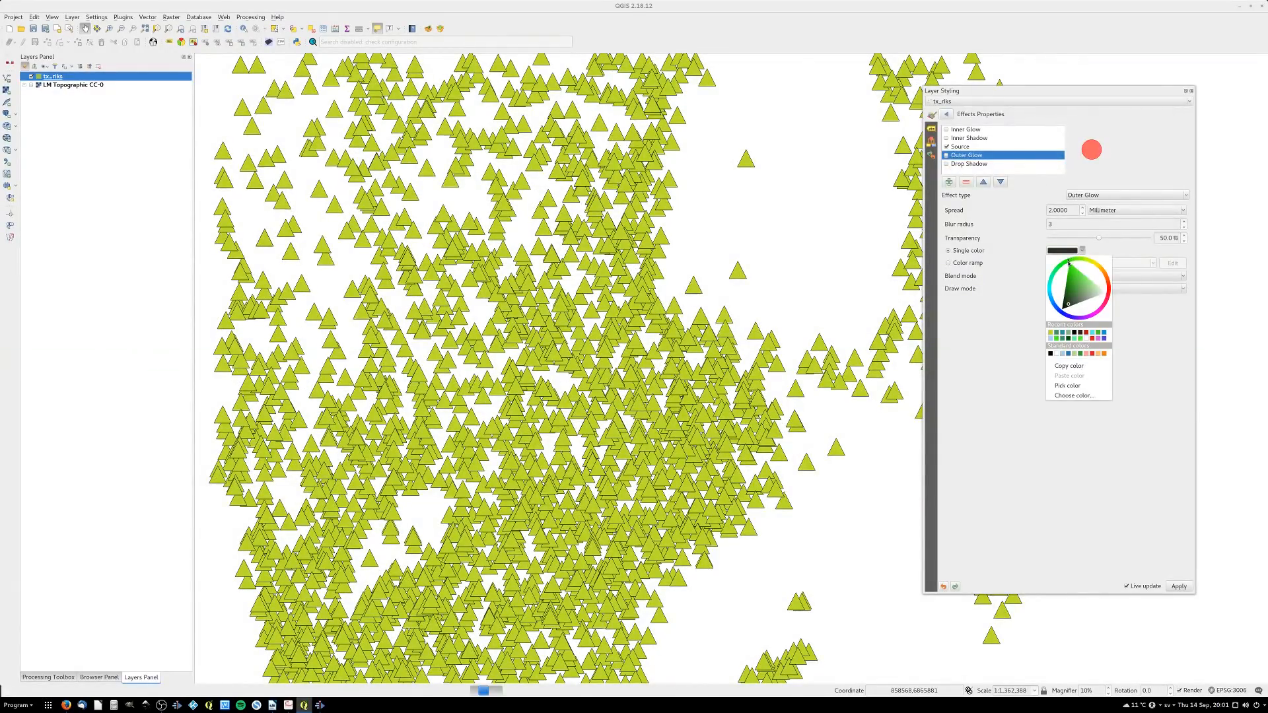
{"action": "left_click", "coordinate": [1075, 269]}
{"action": "left_click", "coordinate": [1092, 149]}
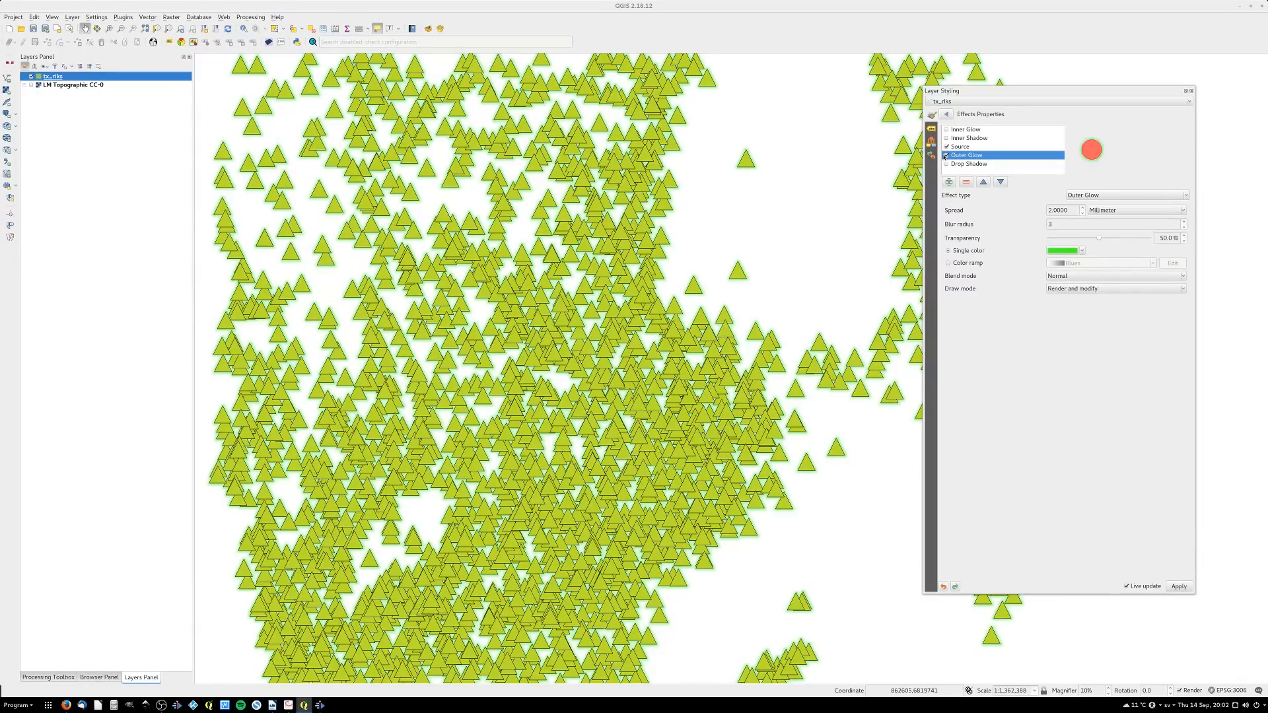
{"action": "left_click_drag", "start_coordinate": [910, 205], "coordinate": [814, 308]}
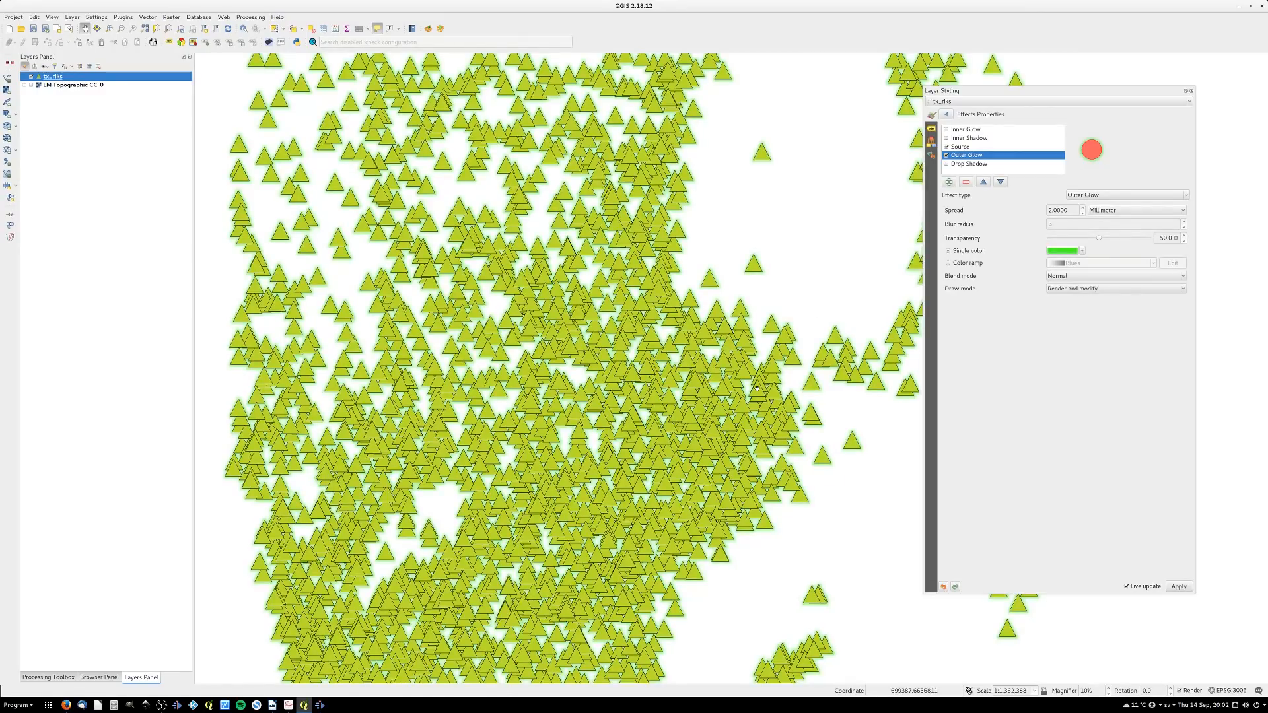
{"action": "left_click", "coordinate": [946, 115]}
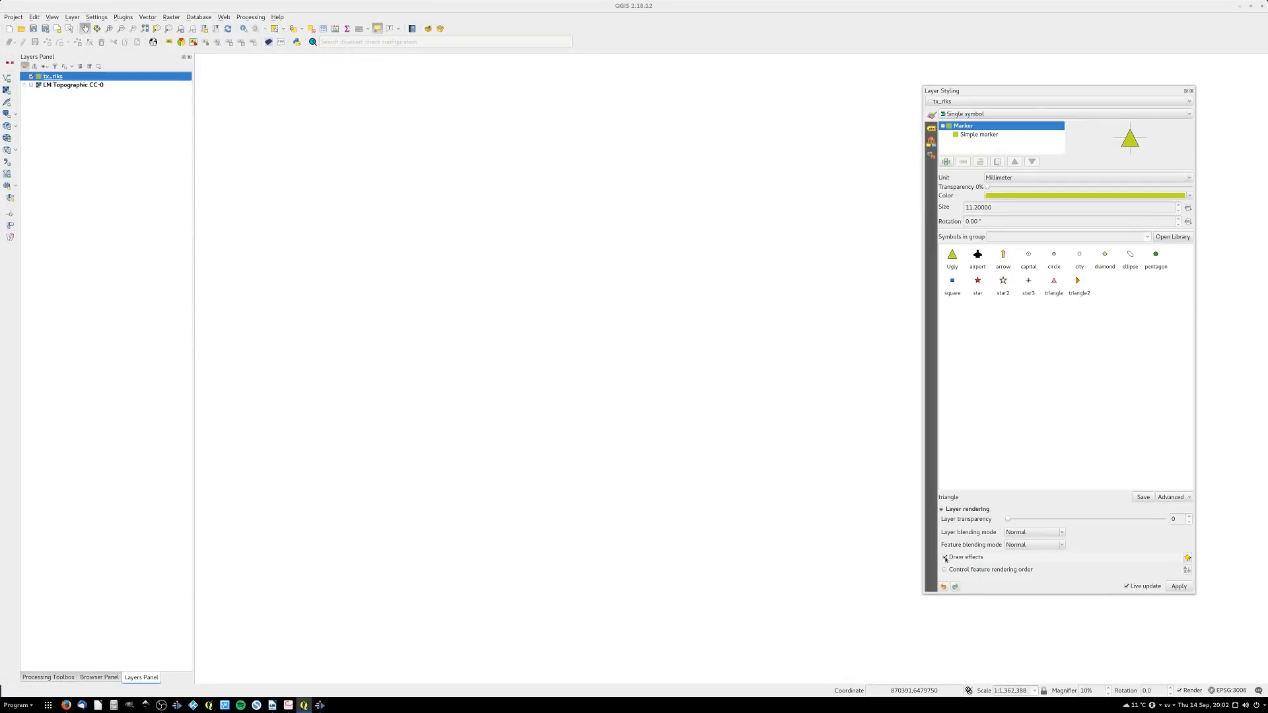
{"action": "left_click", "coordinate": [944, 557]}
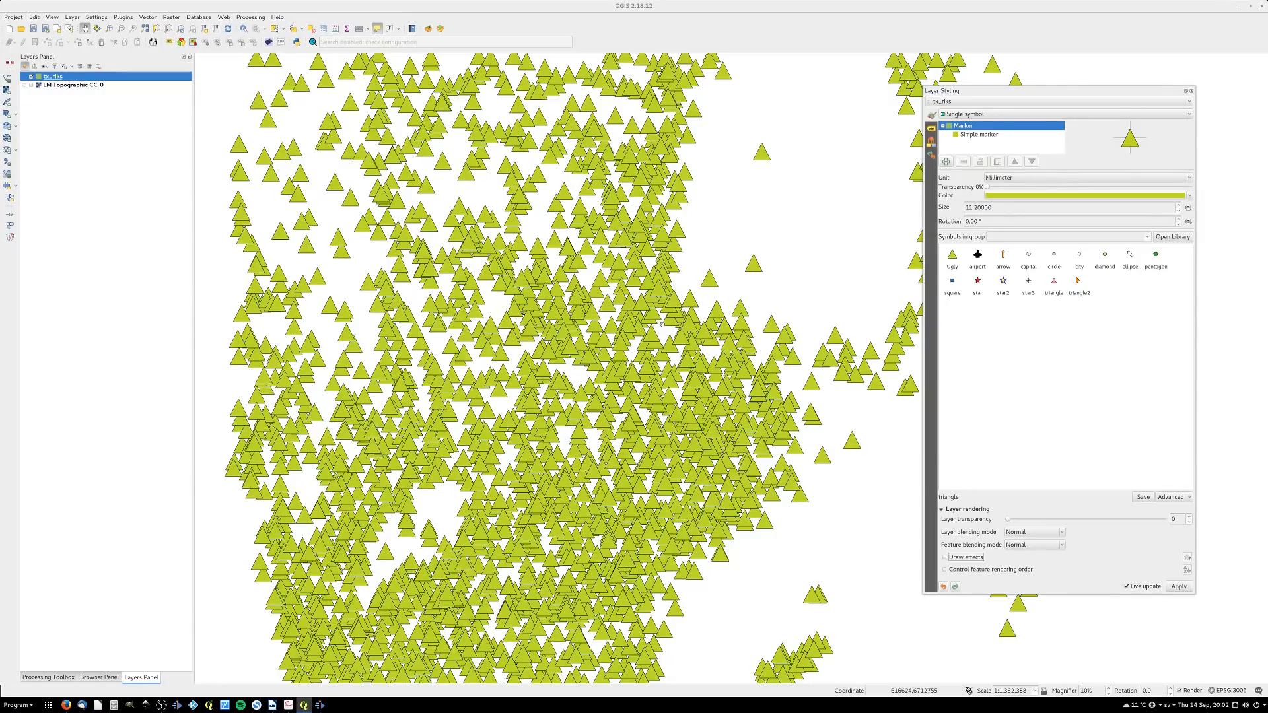
Enable feature rendering order control, inspect the order definition settings, and cancel and disable it without defining an order
{"action": "left_click", "coordinate": [994, 571]}
{"action": "left_click", "coordinate": [1188, 572]}
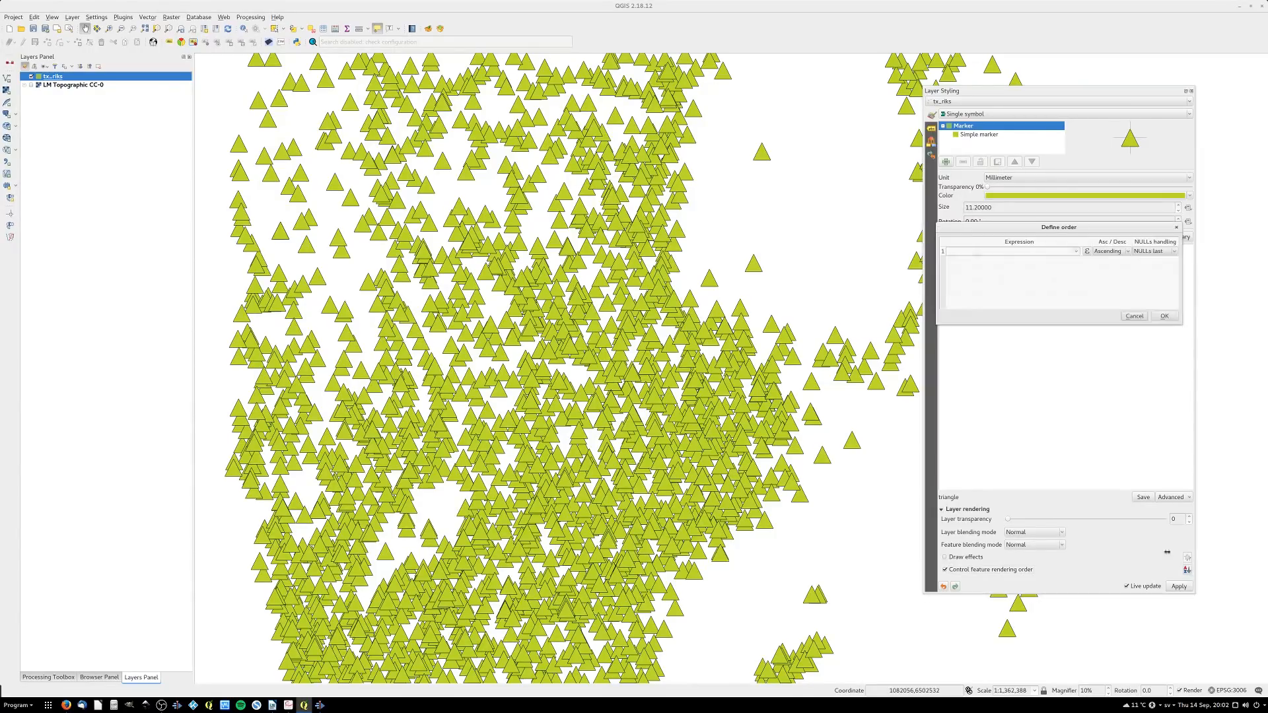
{"action": "left_click_drag", "start_coordinate": [706, 259], "coordinate": [712, 208]}
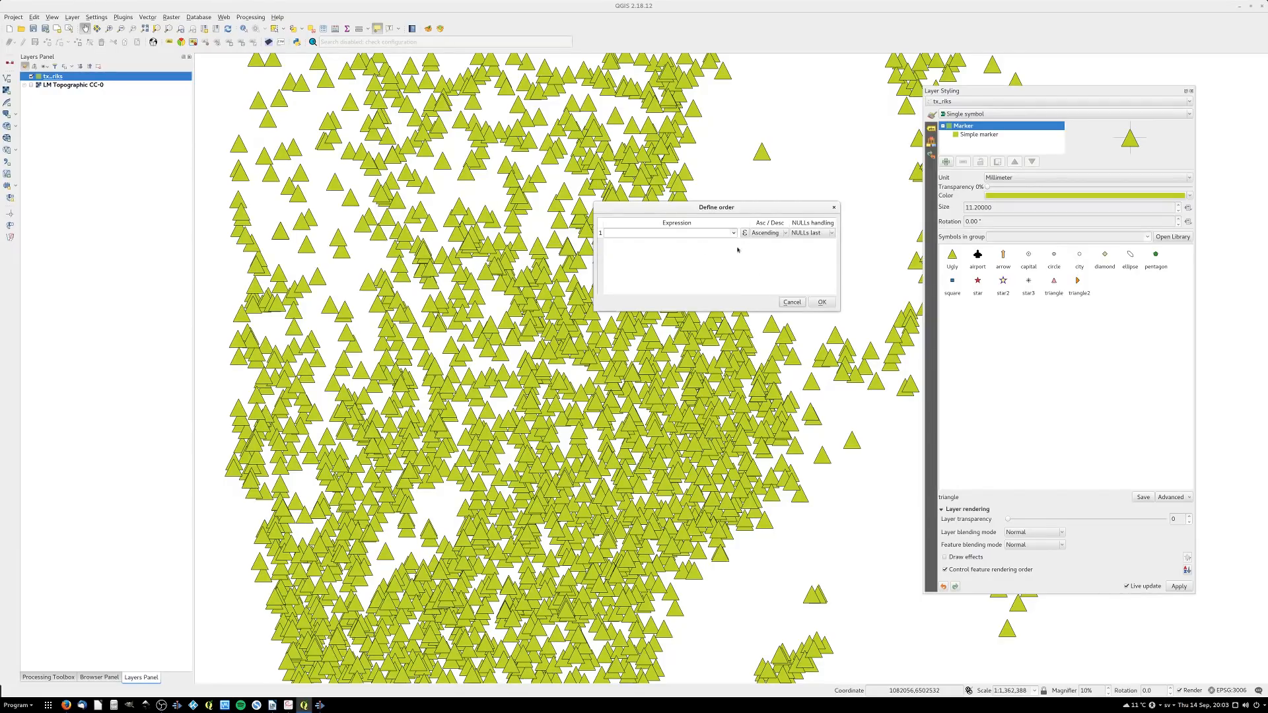
{"action": "left_click", "coordinate": [790, 302]}
{"action": "left_click", "coordinate": [946, 571]}
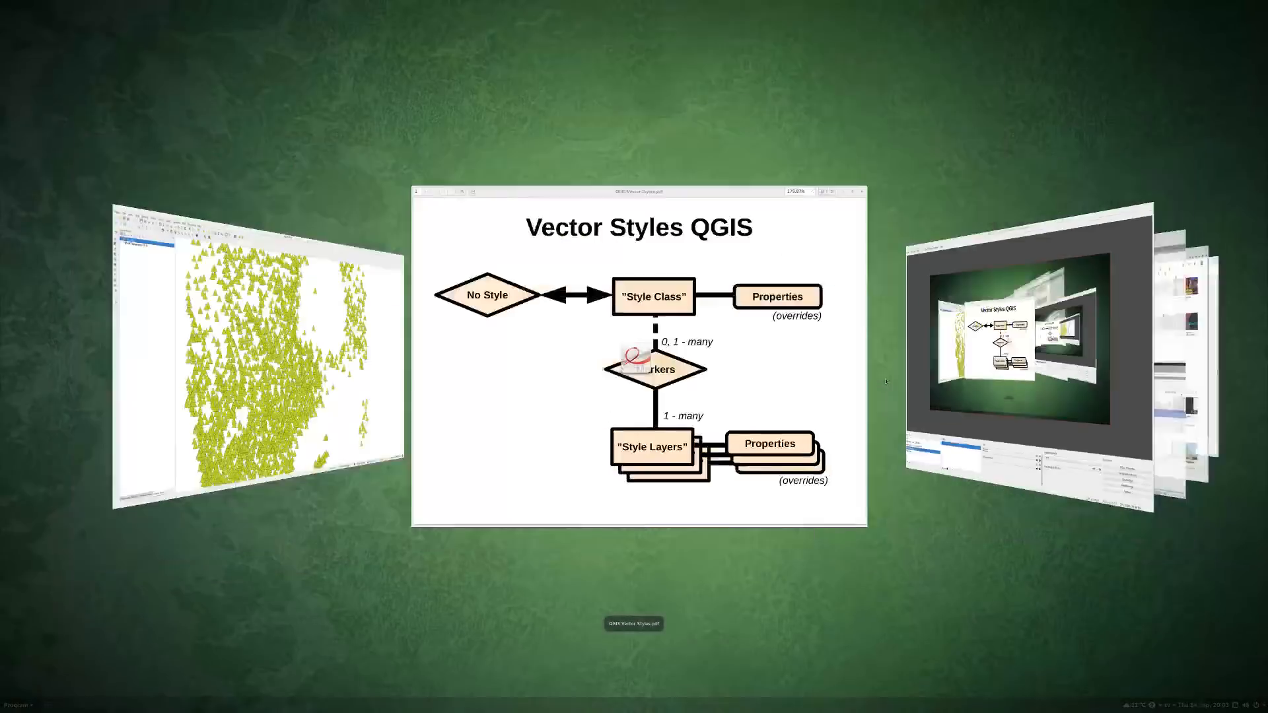
Study the diagram in QGIS Vector Styles.pdf, and return to QGIS to compare the Simple marker and Marker properties
{"action": "key", "text": "alt+Tab"}
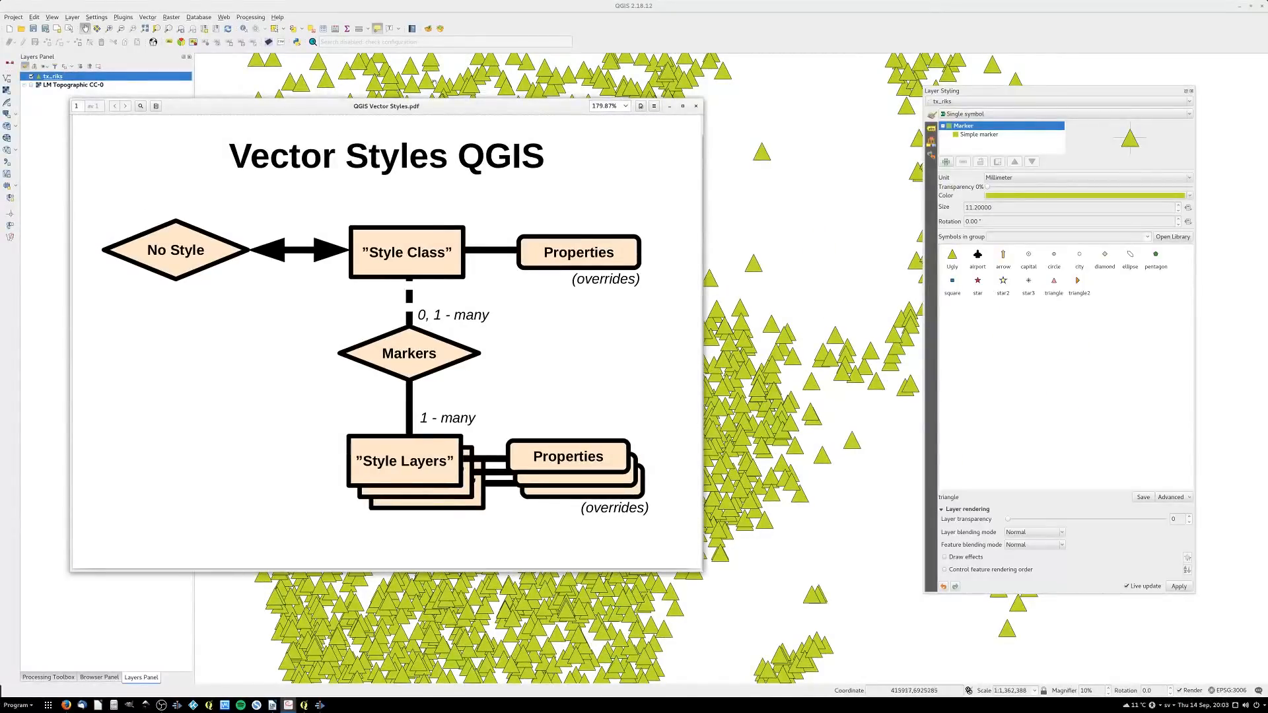
{"action": "left_click_drag", "start_coordinate": [441, 111], "coordinate": [494, 102]}
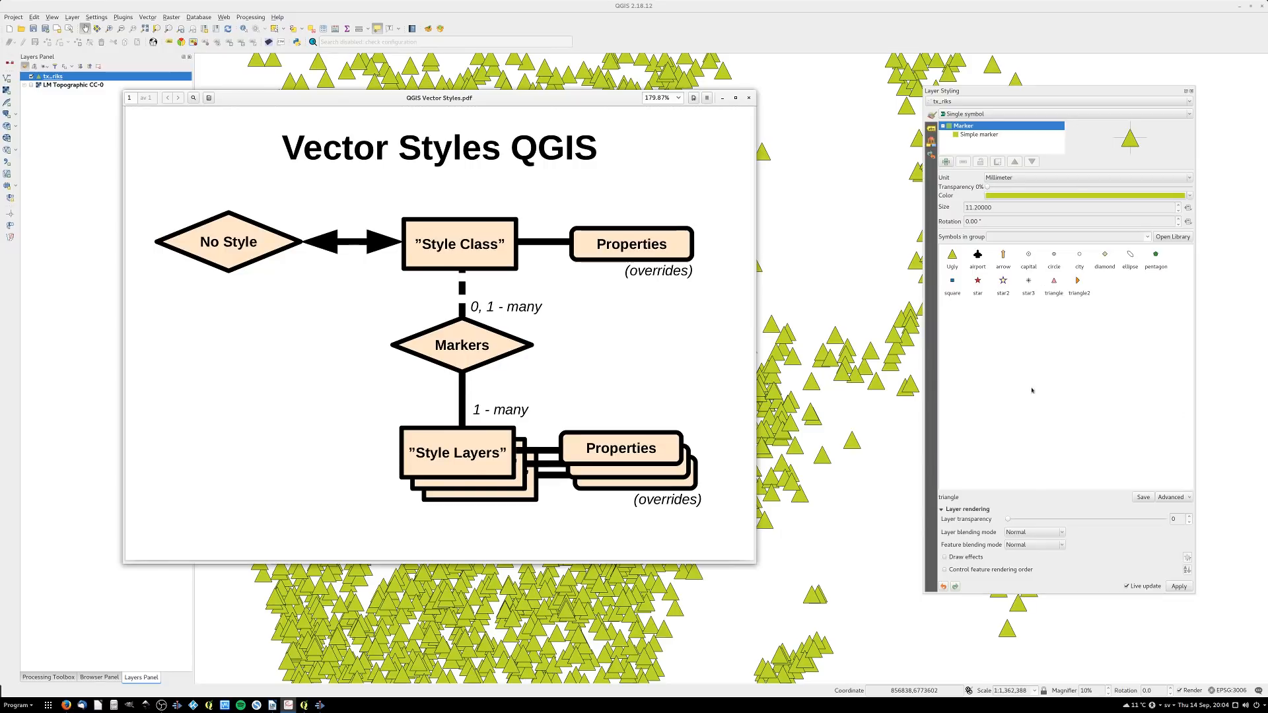
{"action": "left_click", "coordinate": [966, 135]}
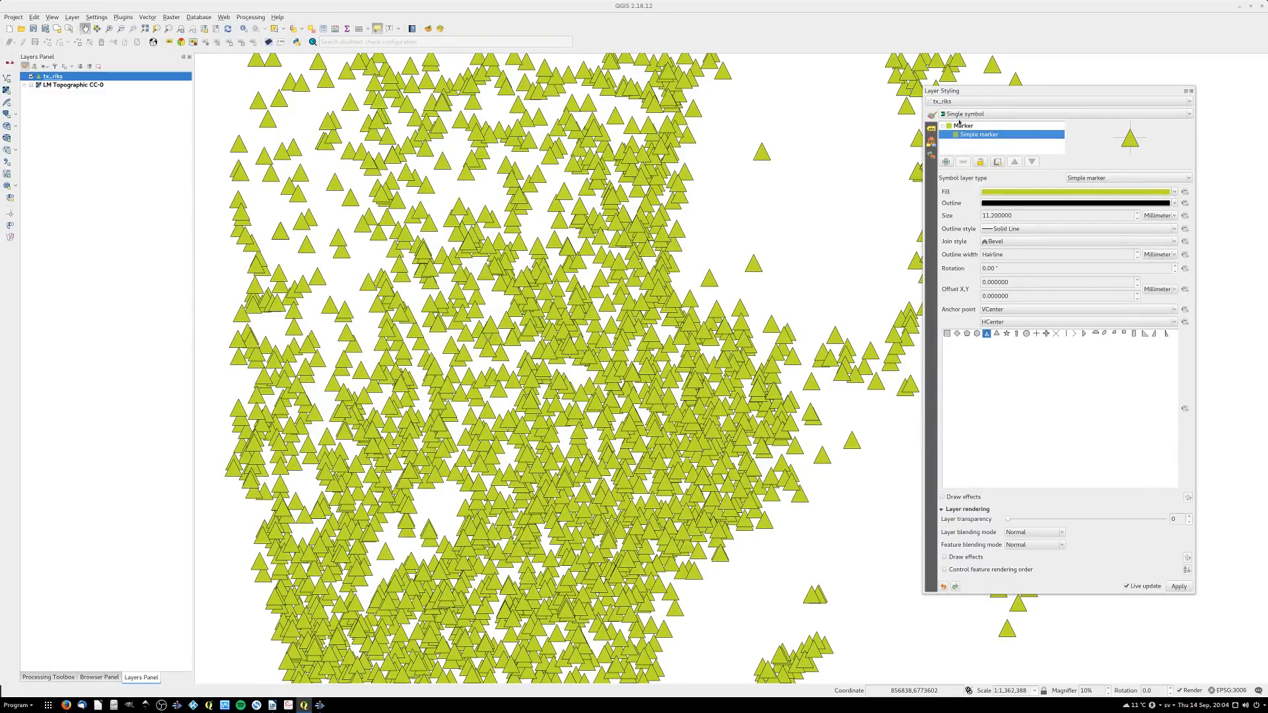
{"action": "left_click", "coordinate": [965, 126]}
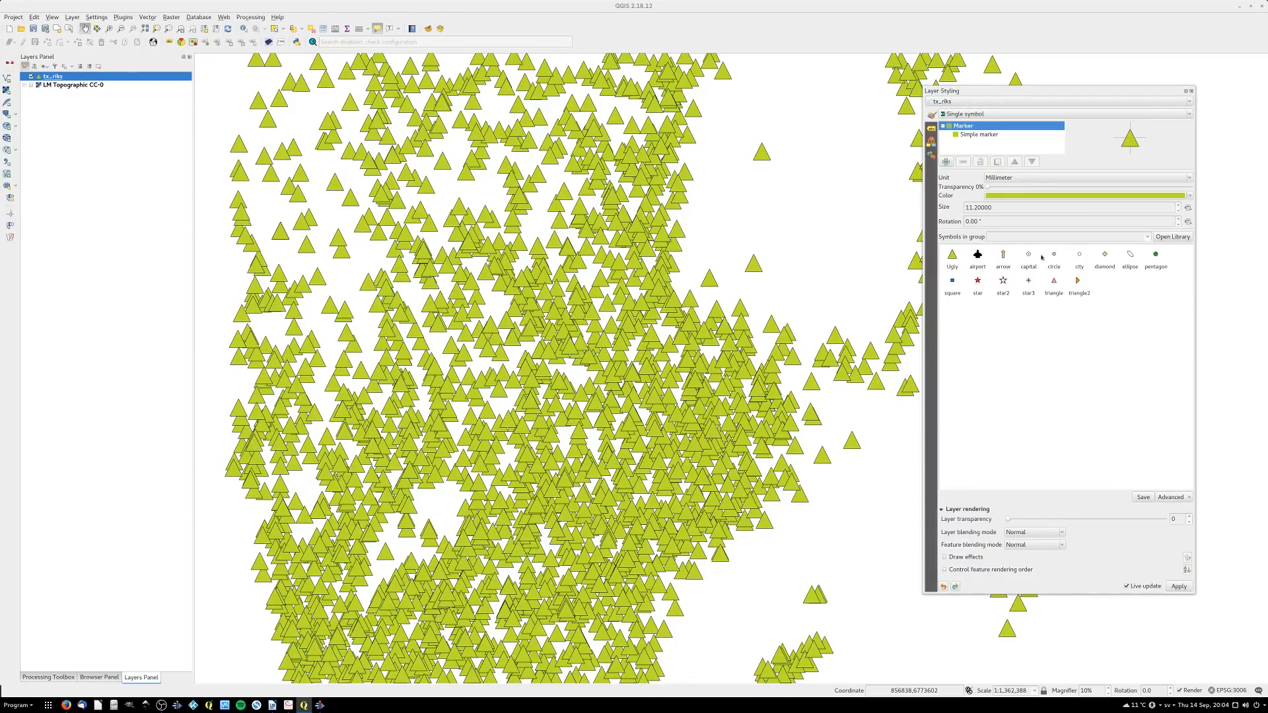
Set the outline color of the tx_riks Simple marker to light red, #e64c4c
{"action": "left_click", "coordinate": [979, 135]}
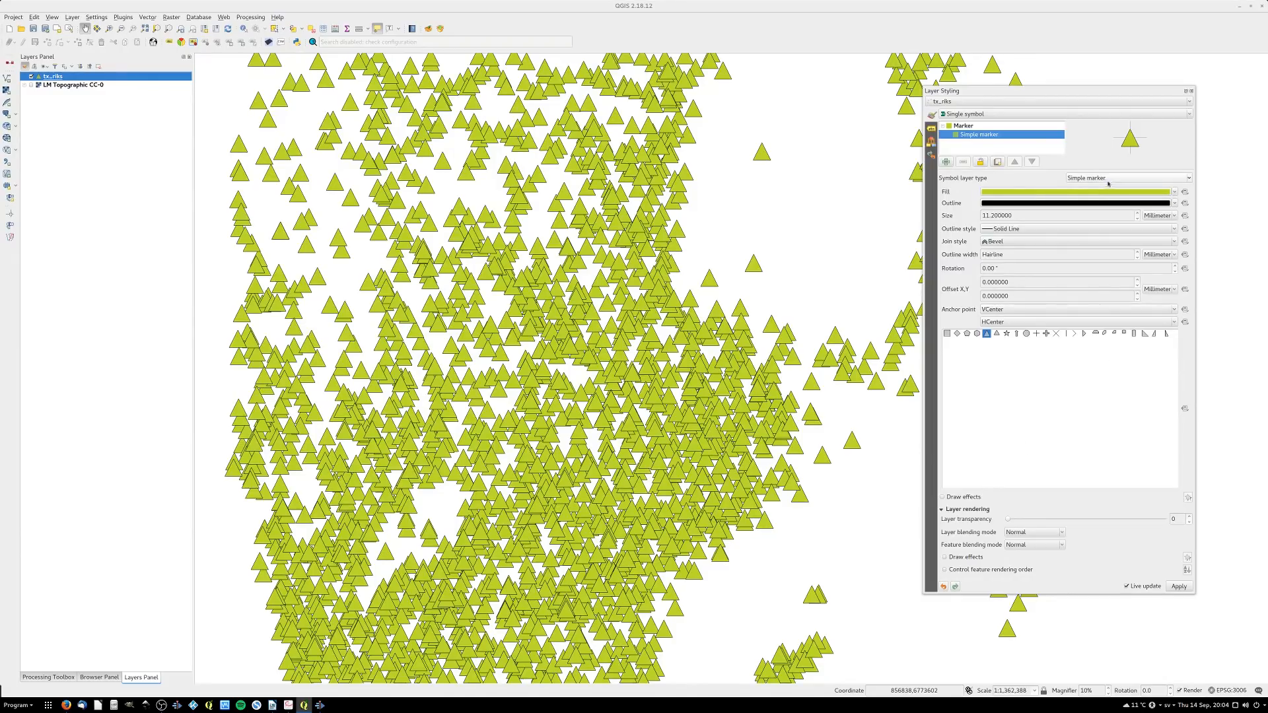
{"action": "left_click", "coordinate": [1006, 203]}
{"action": "left_click_drag", "start_coordinate": [1033, 343], "coordinate": [1018, 344]}
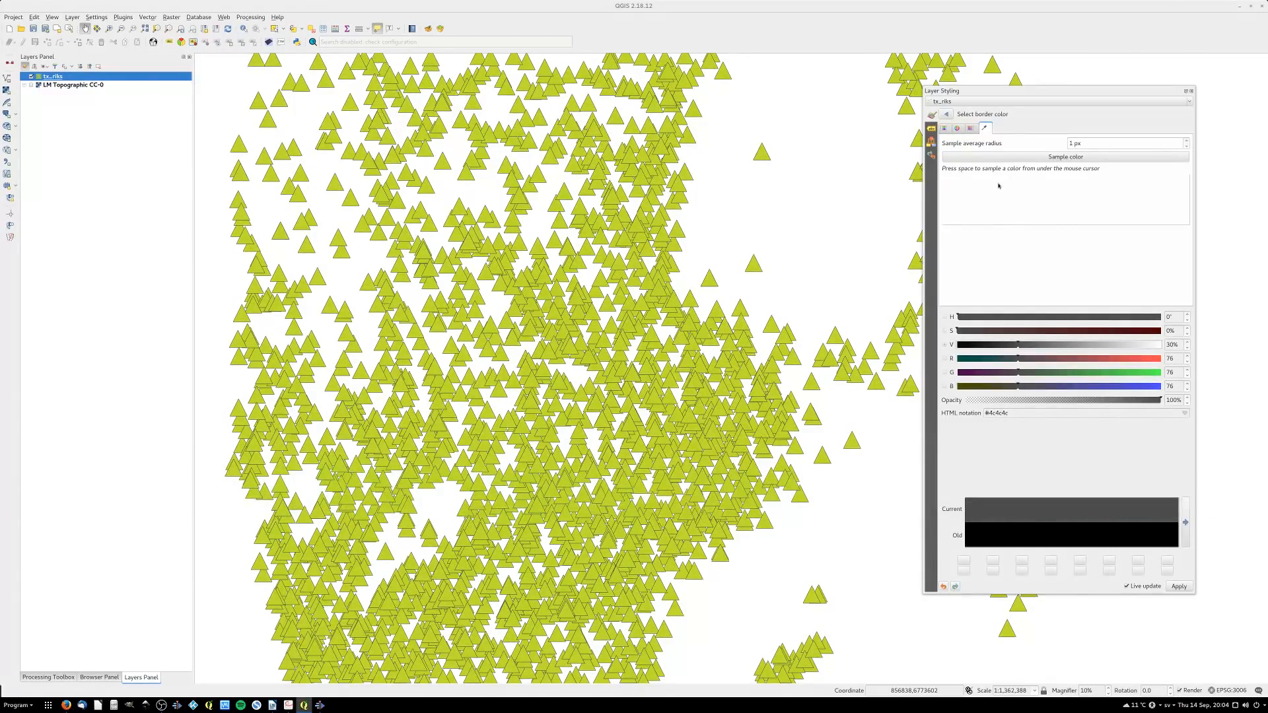
{"action": "left_click", "coordinate": [1141, 359]}
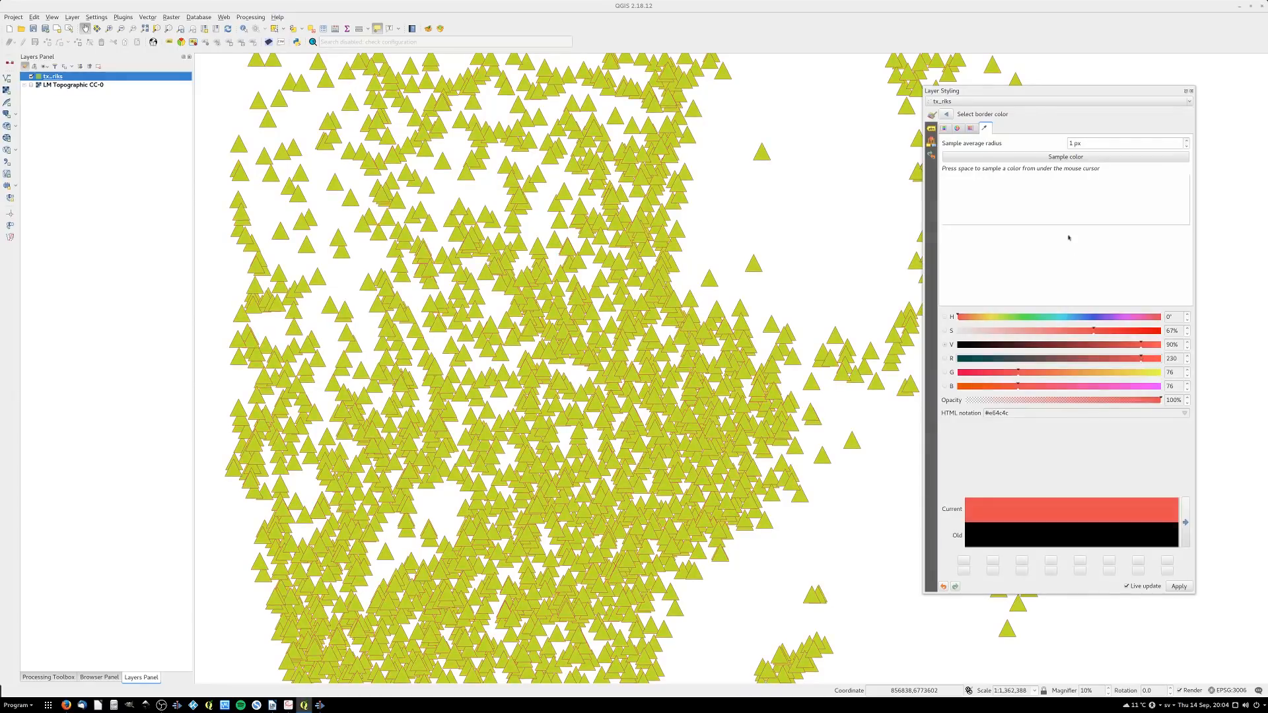
{"action": "left_click", "coordinate": [948, 116]}
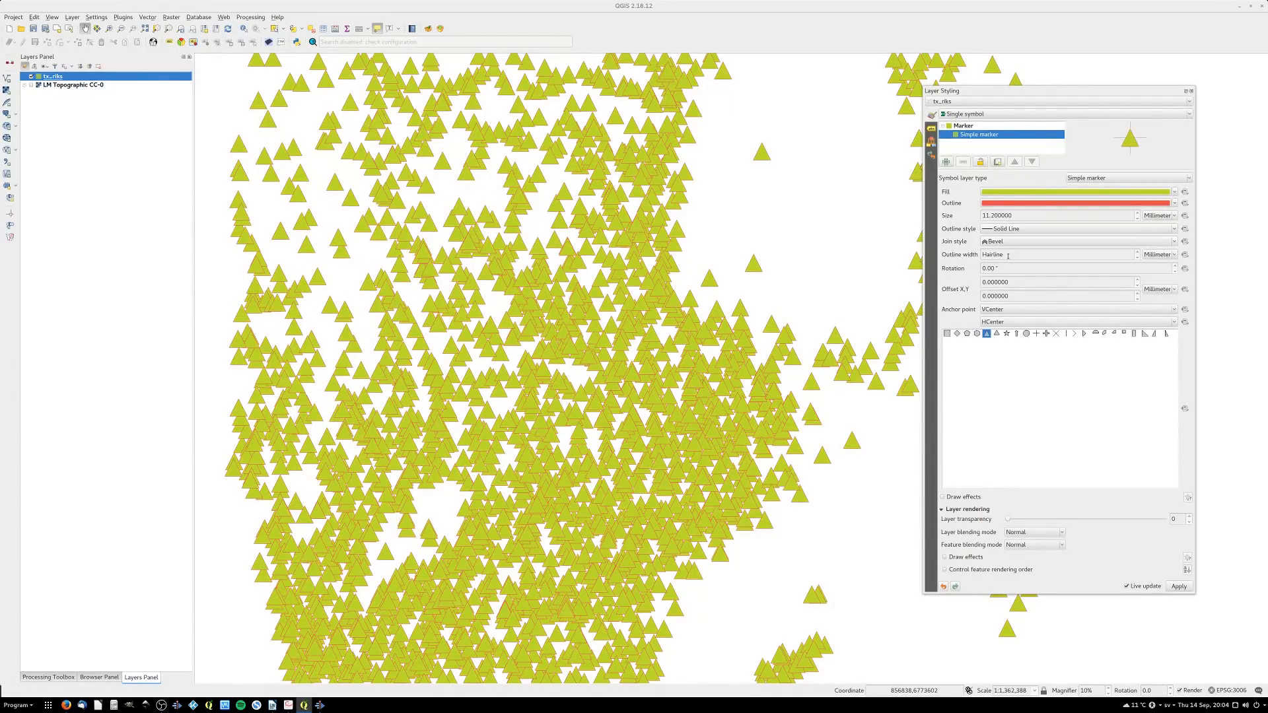
Increase the Simple marker's outline width to 3.6 millimeters and set its join style to Miter
{"action": "scroll", "coordinate": [1008, 256], "scroll_direction": "up", "scroll_amount": 8}
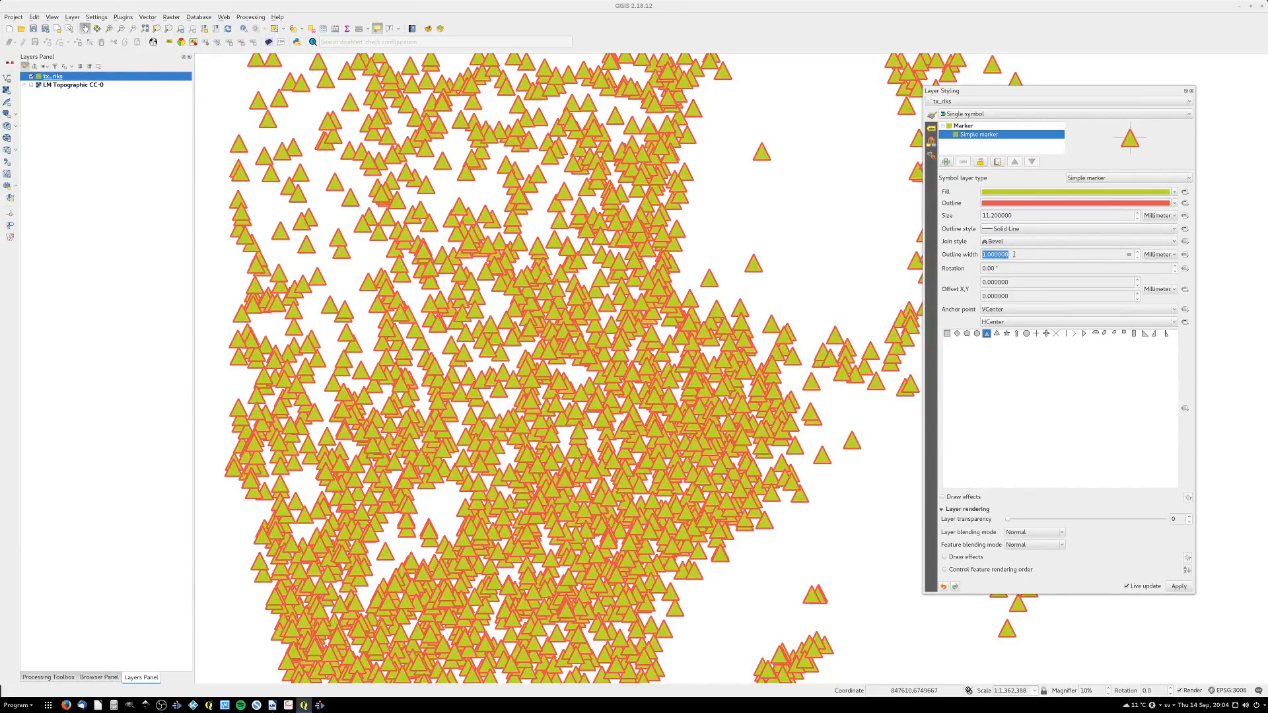
{"action": "scroll", "coordinate": [1013, 255], "scroll_direction": "up", "scroll_amount": 13}
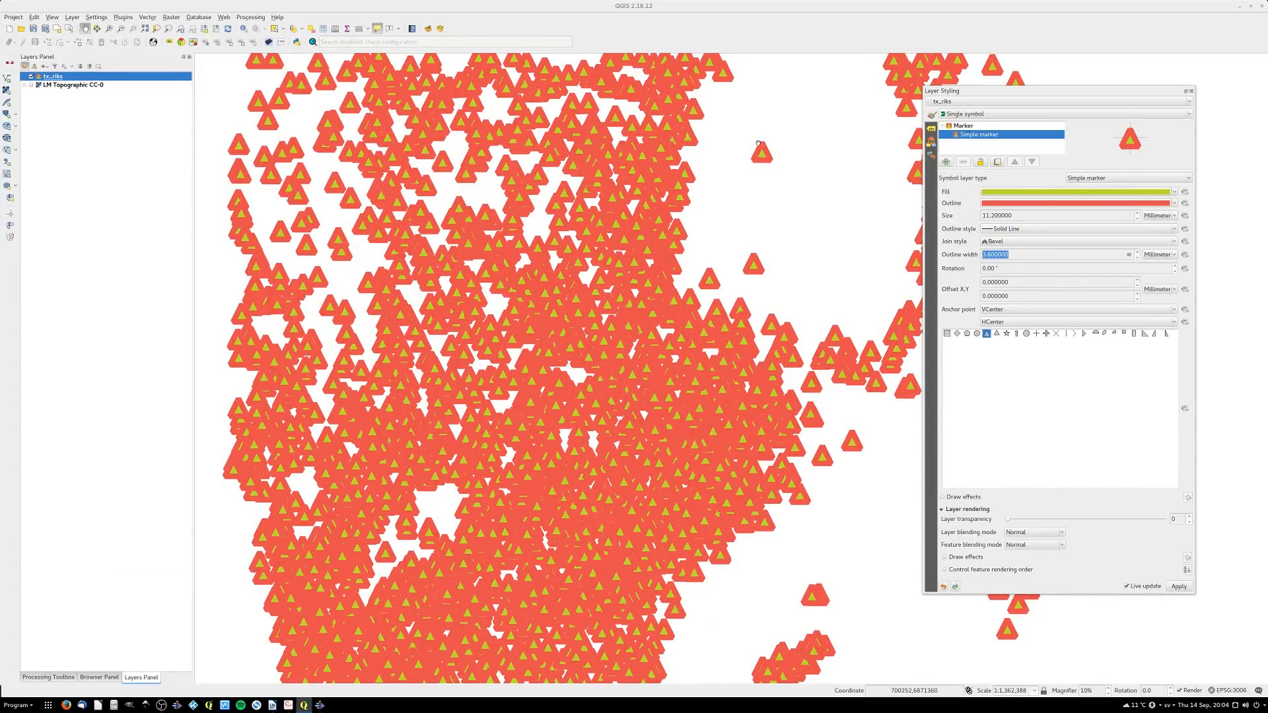
{"action": "left_click", "coordinate": [1016, 243]}
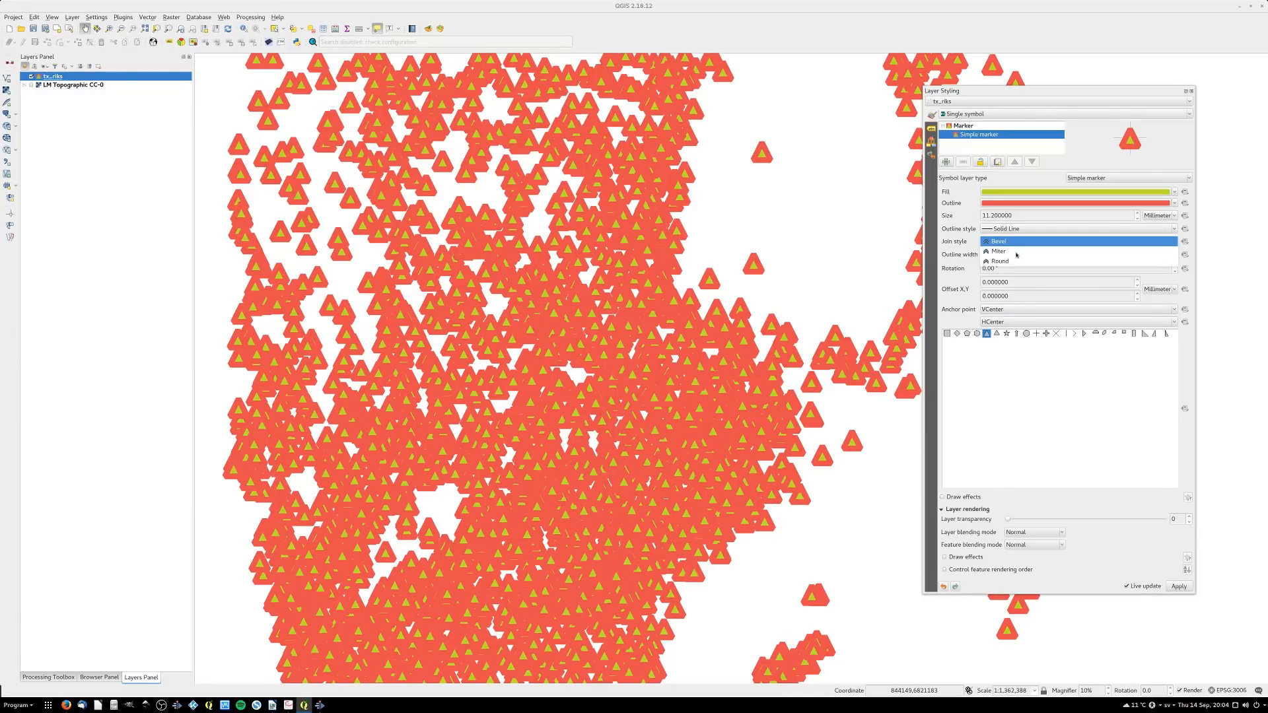
{"action": "left_click", "coordinate": [1016, 252]}
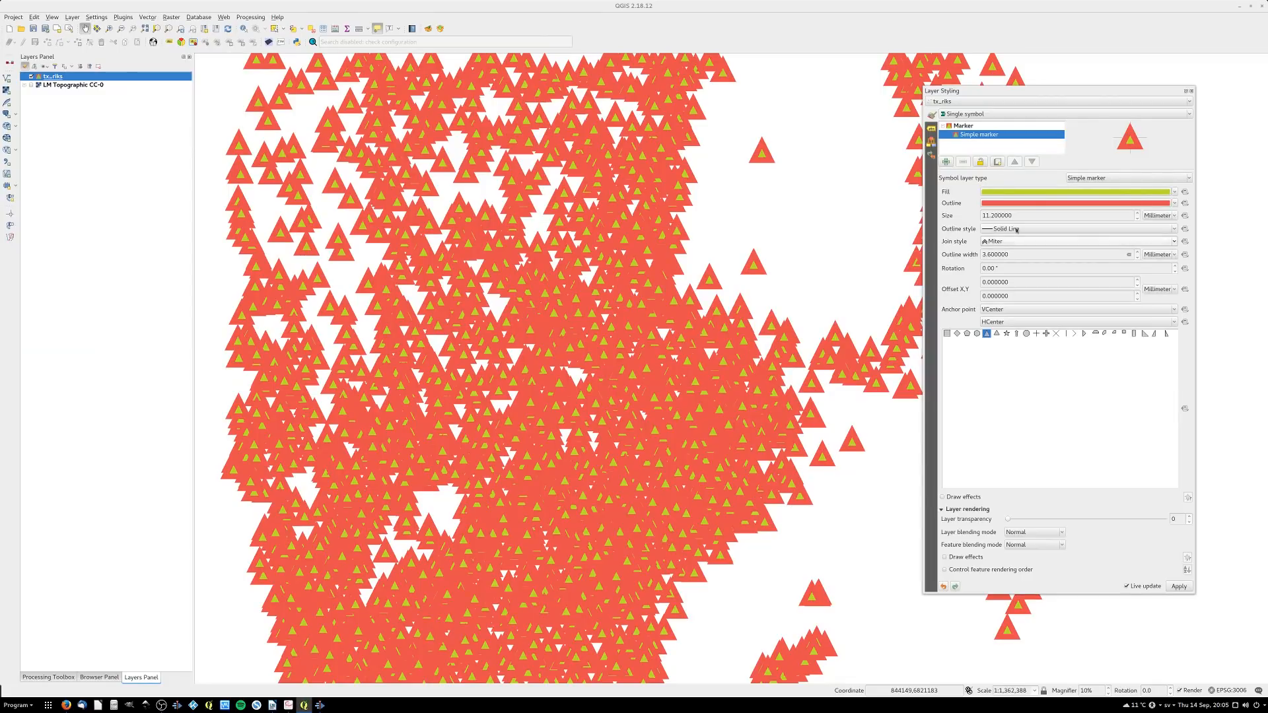
Switch the Simple marker's join style to Round and Bevel in turn, and reduce its outline width to 1.4 millimeters
{"action": "left_click", "coordinate": [1018, 243]}
{"action": "left_click", "coordinate": [1020, 252]}
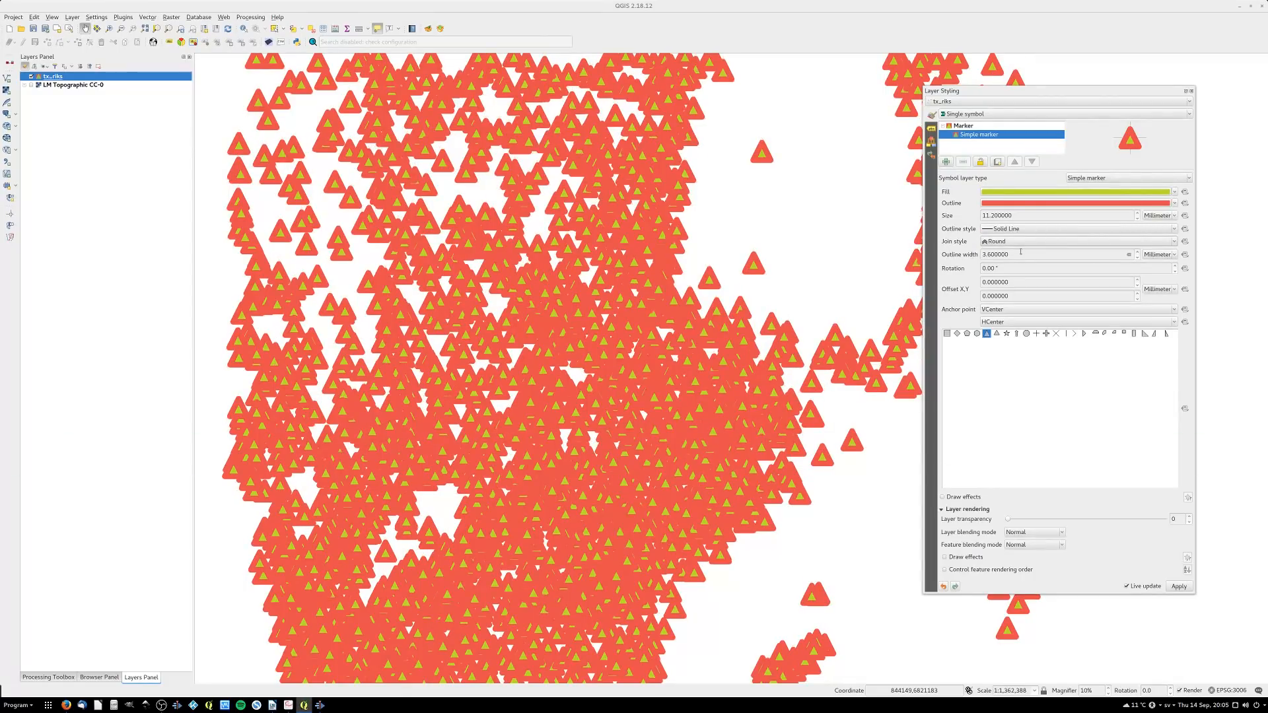
{"action": "left_click", "coordinate": [1017, 242]}
{"action": "left_click", "coordinate": [1015, 222]}
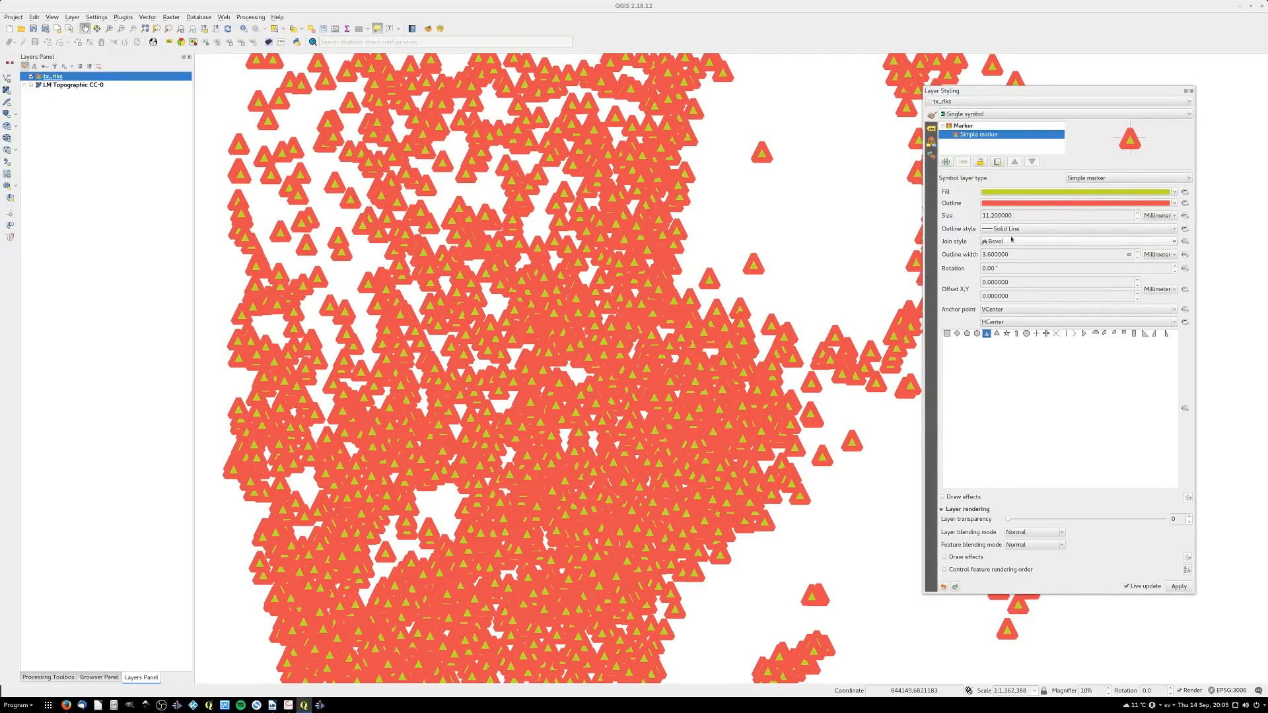
{"action": "scroll", "coordinate": [1015, 255], "scroll_direction": "down", "scroll_amount": 2}
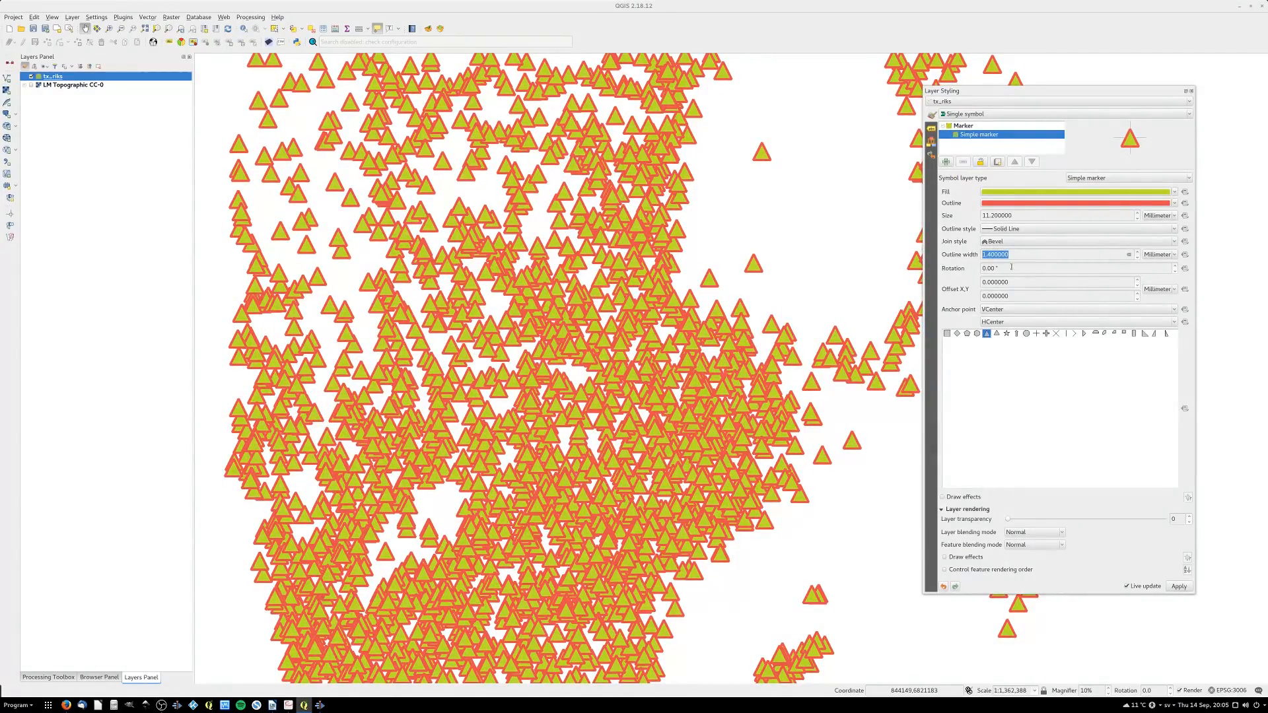
Try rotating the Simple marker clockwise, and reset its rotation to 0°
{"action": "left_click", "coordinate": [1011, 268]}
{"action": "scroll", "coordinate": [1001, 269], "scroll_direction": "up", "scroll_amount": 7}
{"action": "scroll", "coordinate": [1001, 268], "scroll_direction": "down", "scroll_amount": 1}
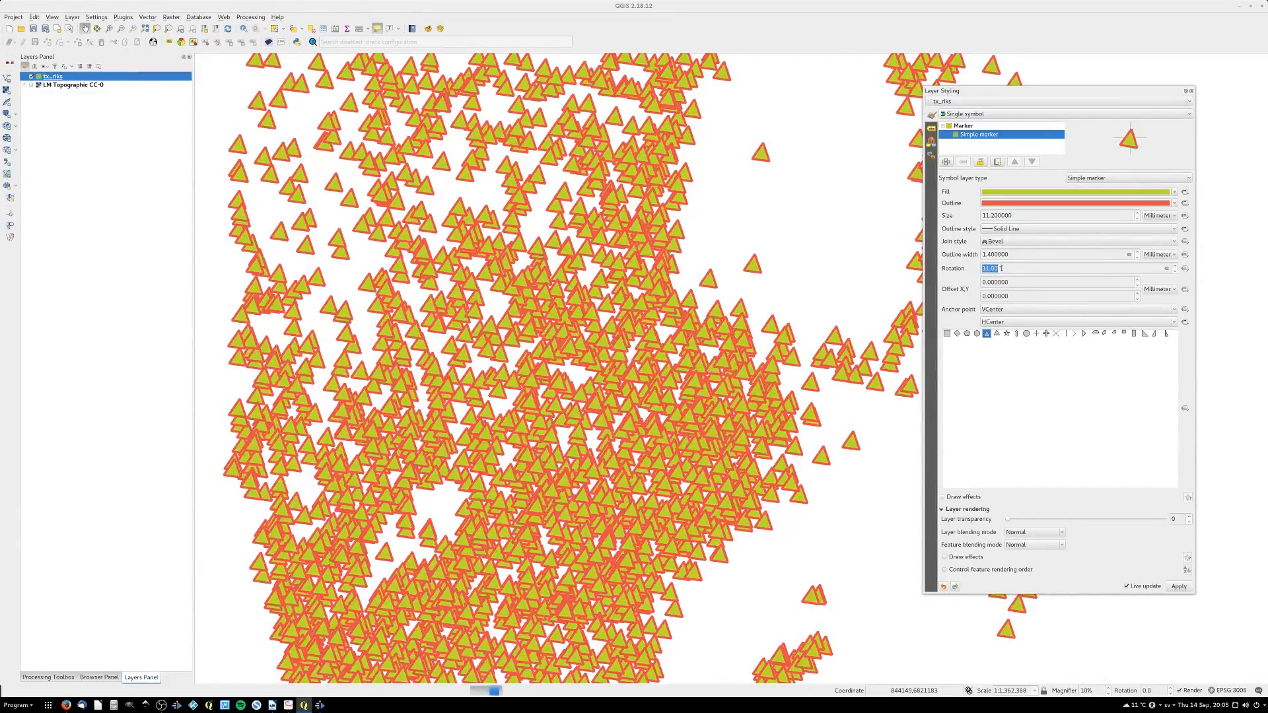
{"action": "scroll", "coordinate": [1002, 268], "scroll_direction": "down", "scroll_amount": 7}
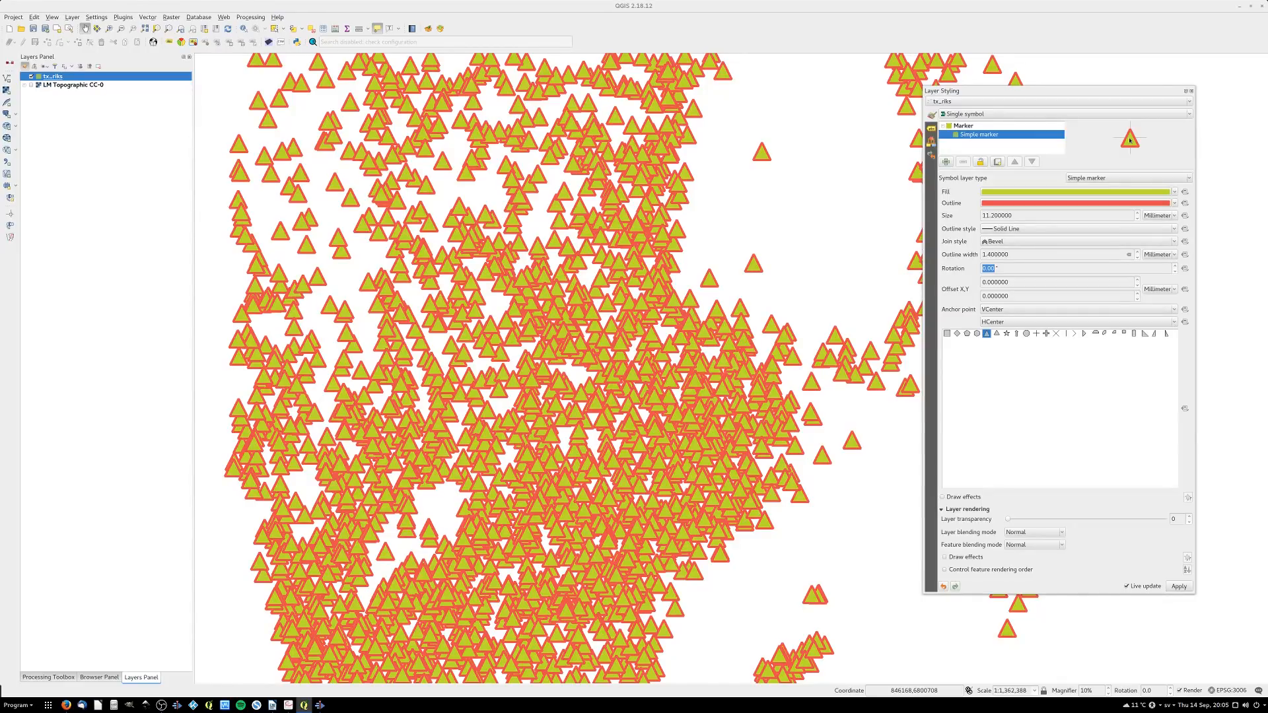
Try a Y offset of up to 5.6 millimeters on the Simple marker, and return the offset to 0
{"action": "left_click", "coordinate": [1019, 296]}
{"action": "scroll", "coordinate": [1016, 295], "scroll_direction": "up", "scroll_amount": 3}
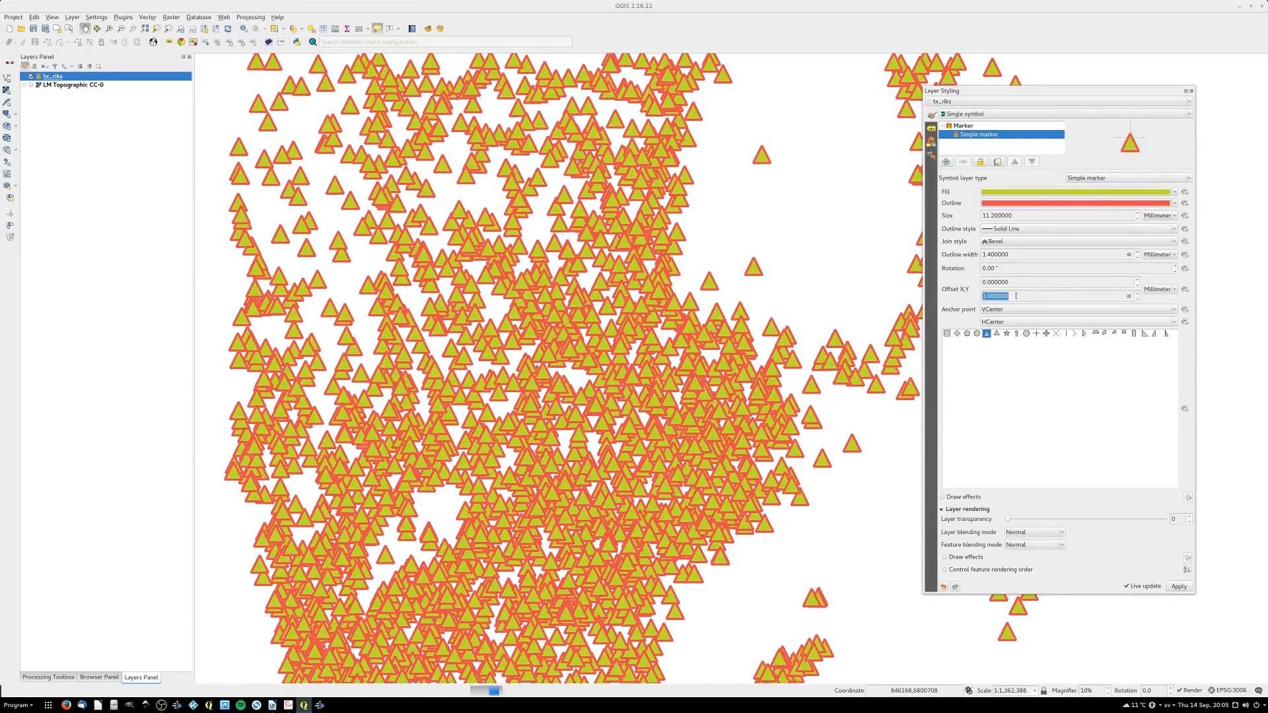
{"action": "scroll", "coordinate": [1016, 296], "scroll_direction": "up", "scroll_amount": 3}
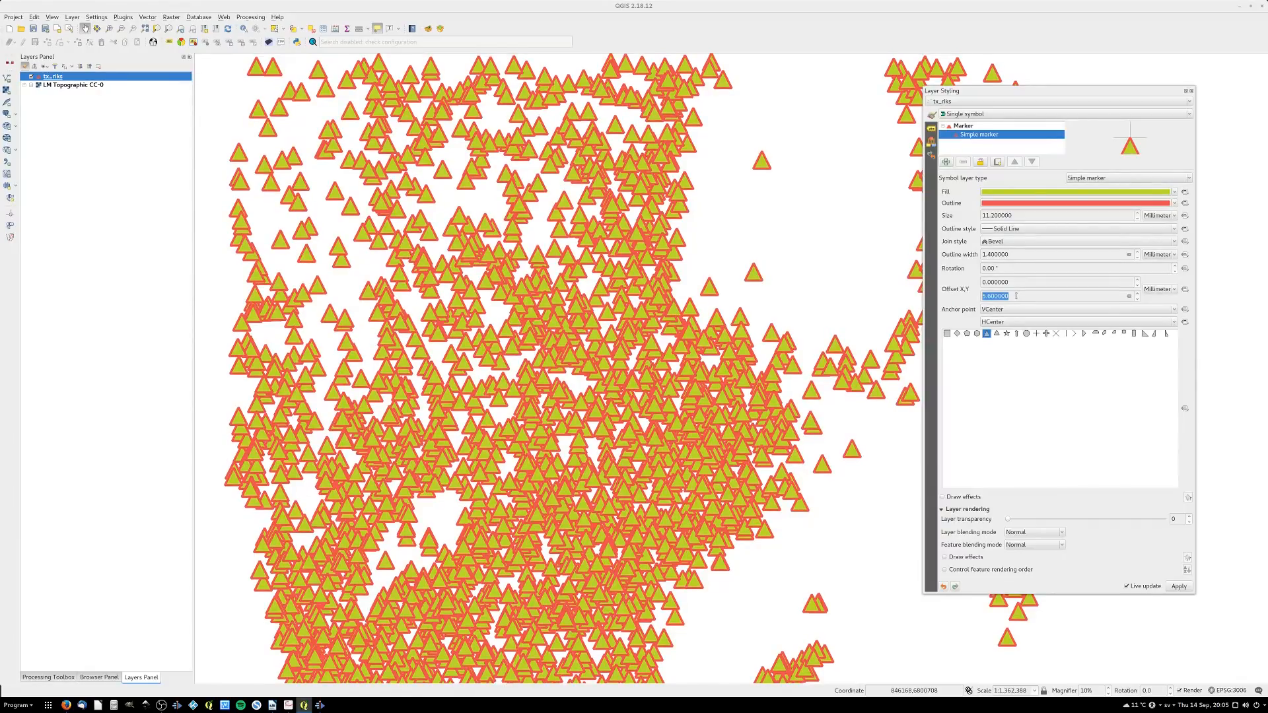
{"action": "scroll", "coordinate": [1016, 296], "scroll_direction": "down", "scroll_amount": 5}
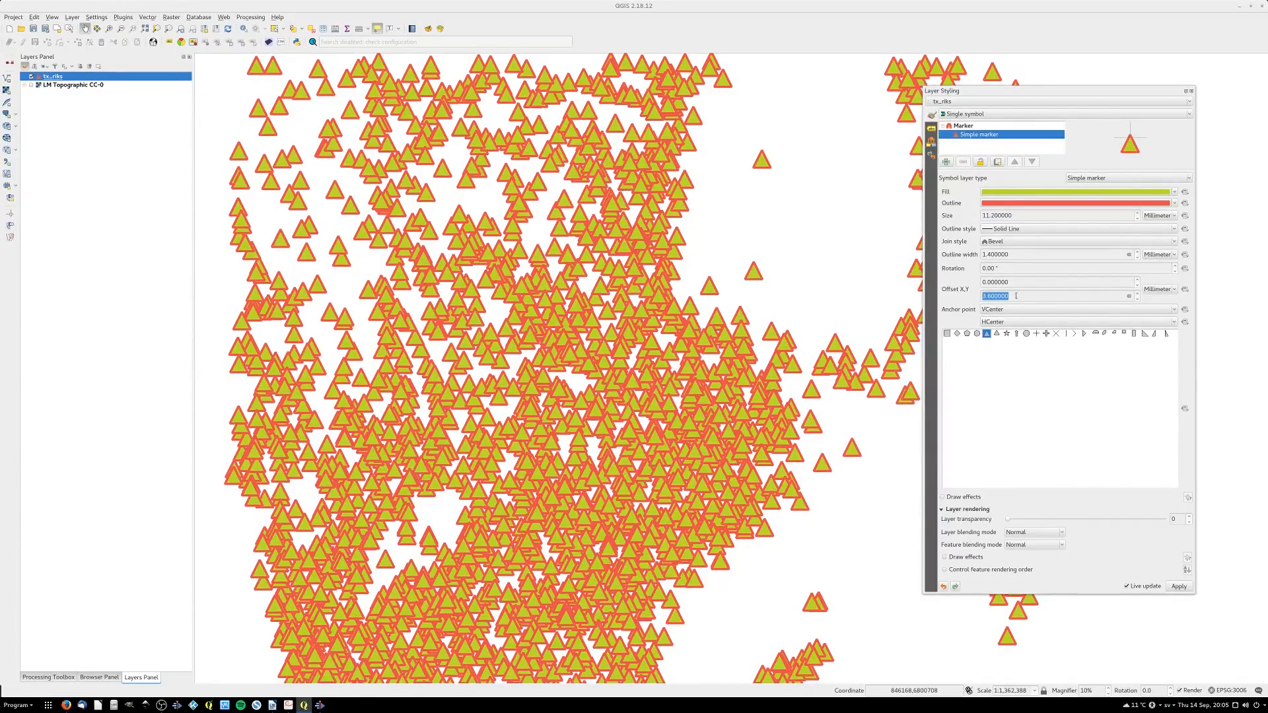
{"action": "scroll", "coordinate": [1016, 296], "scroll_direction": "down", "scroll_amount": 4}
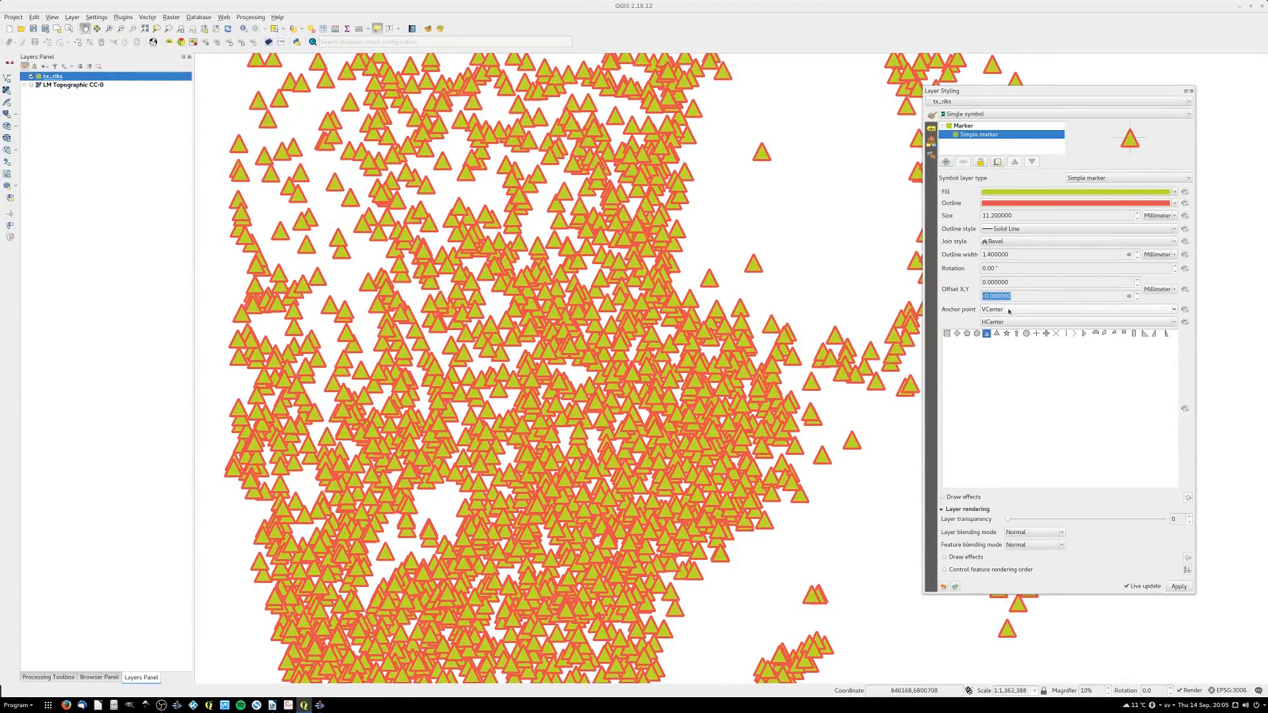
Try the Top and Bottom vertical anchor points for the Simple marker, and restore VCenter
{"action": "left_click", "coordinate": [1013, 310]}
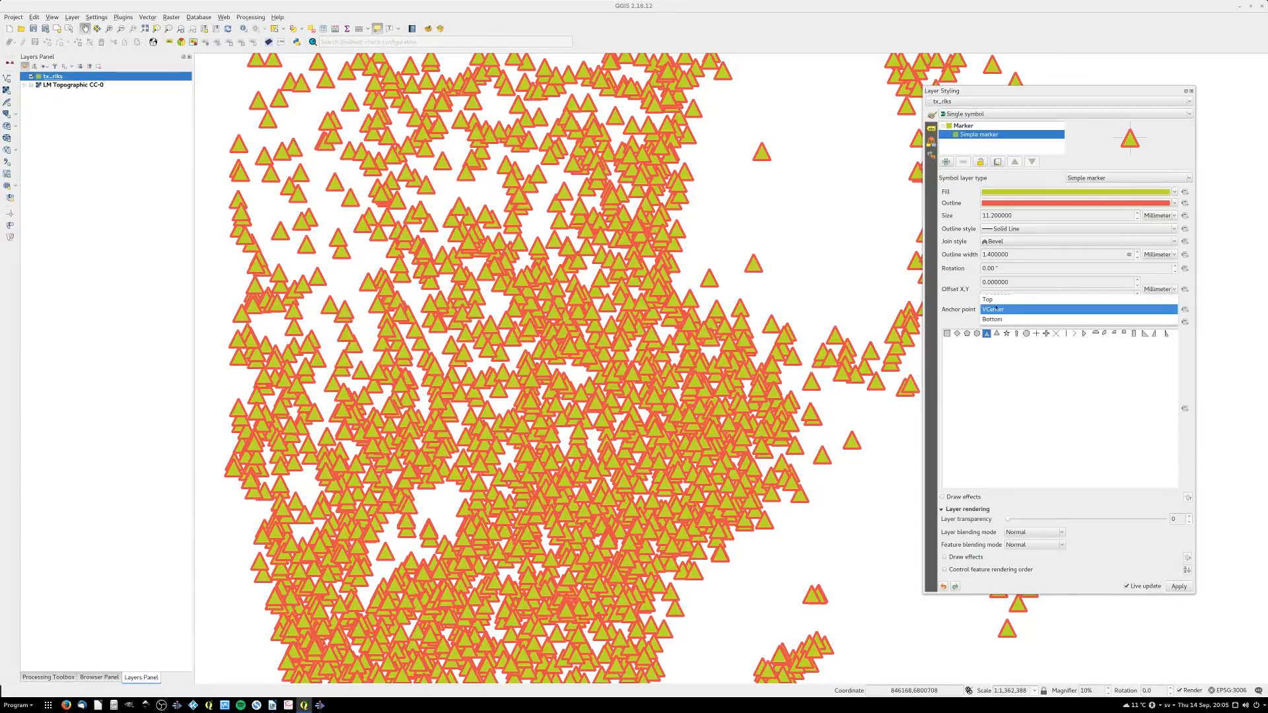
{"action": "key", "text": "Up"}
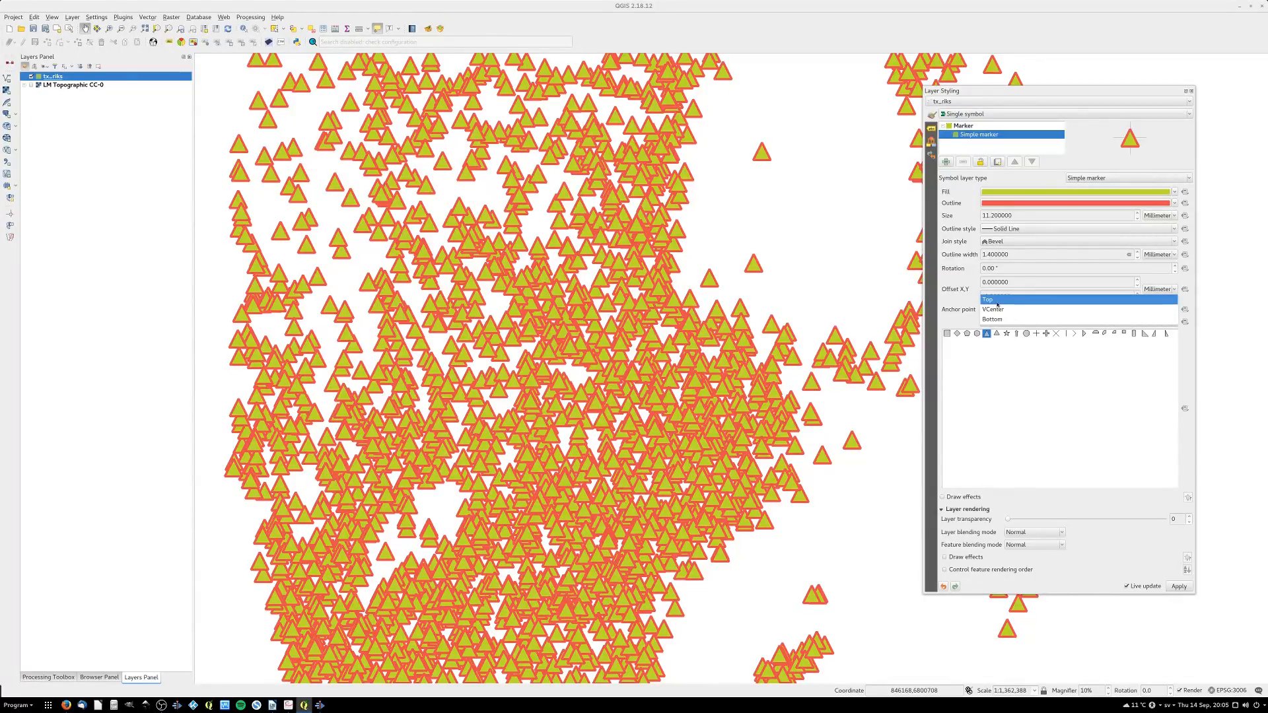
{"action": "left_click", "coordinate": [997, 300]}
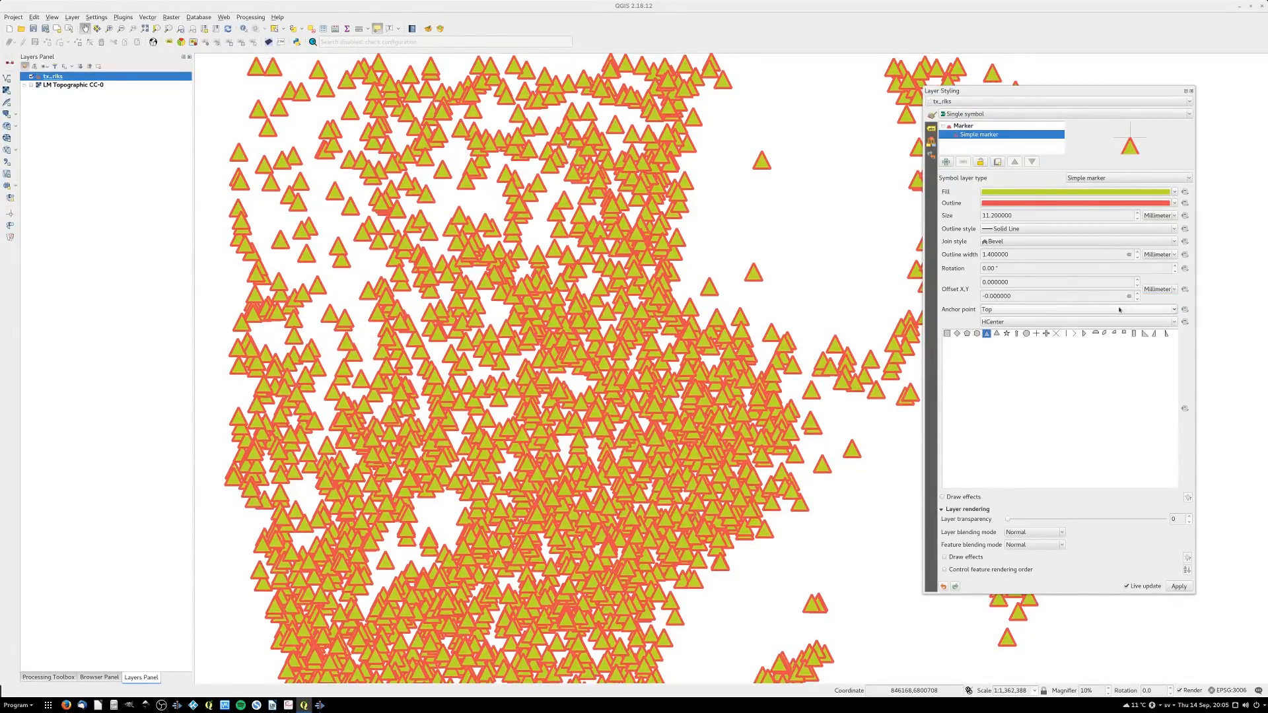
{"action": "left_click", "coordinate": [1013, 310]}
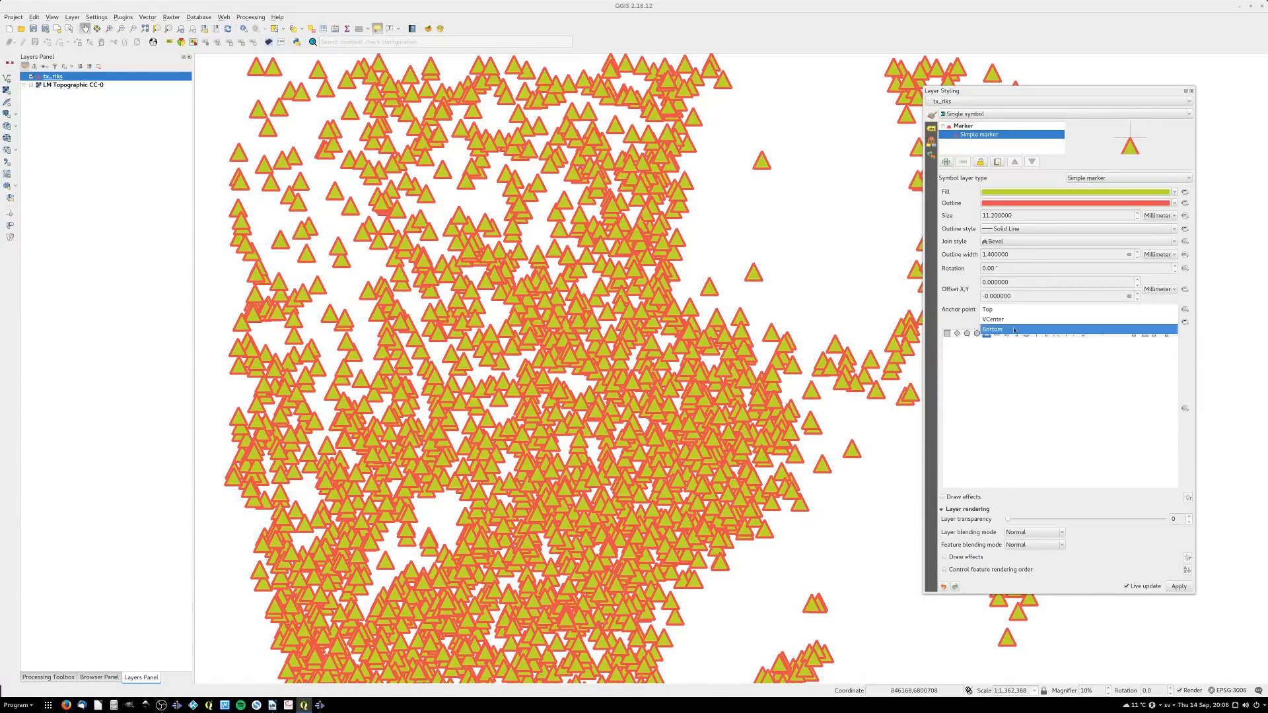
{"action": "left_click", "coordinate": [1014, 330]}
{"action": "left_click", "coordinate": [1012, 310]}
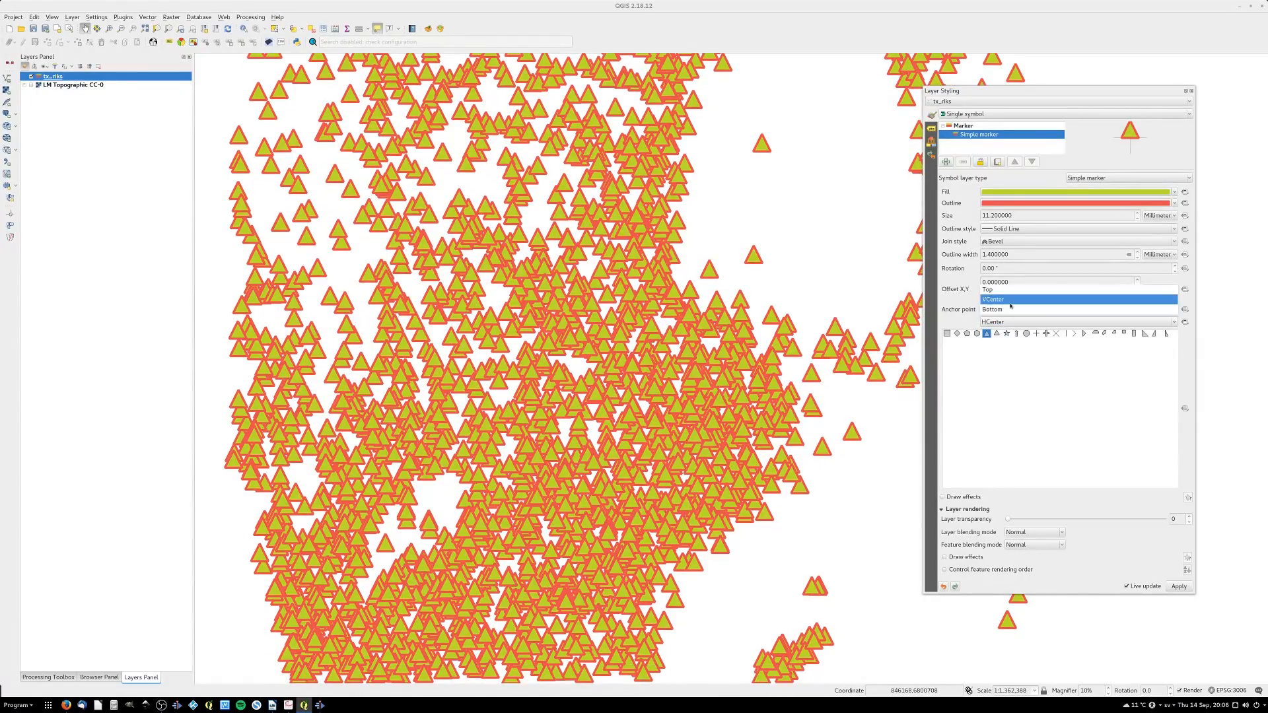
{"action": "left_click", "coordinate": [1011, 302]}
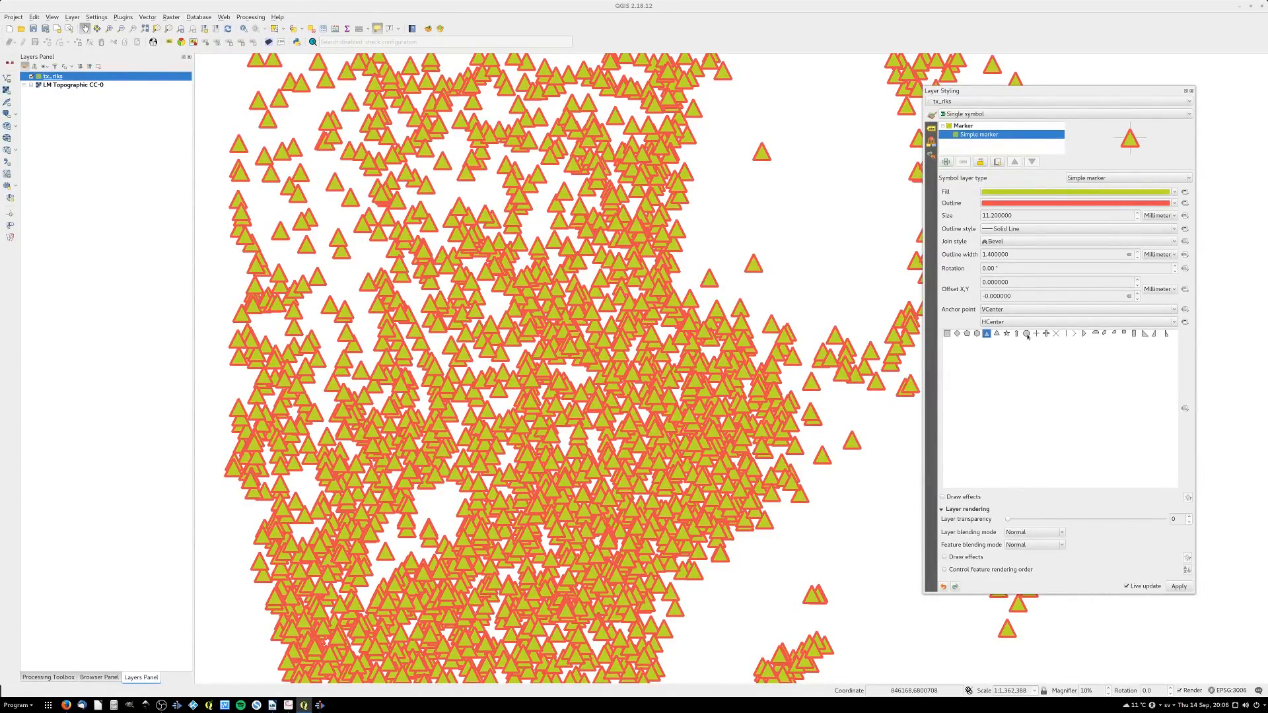
Compare the Marker's preset symbols with the Simple marker's shapes, try several shapes such as the cross and half circle, and choose the star
{"action": "left_click", "coordinate": [967, 127]}
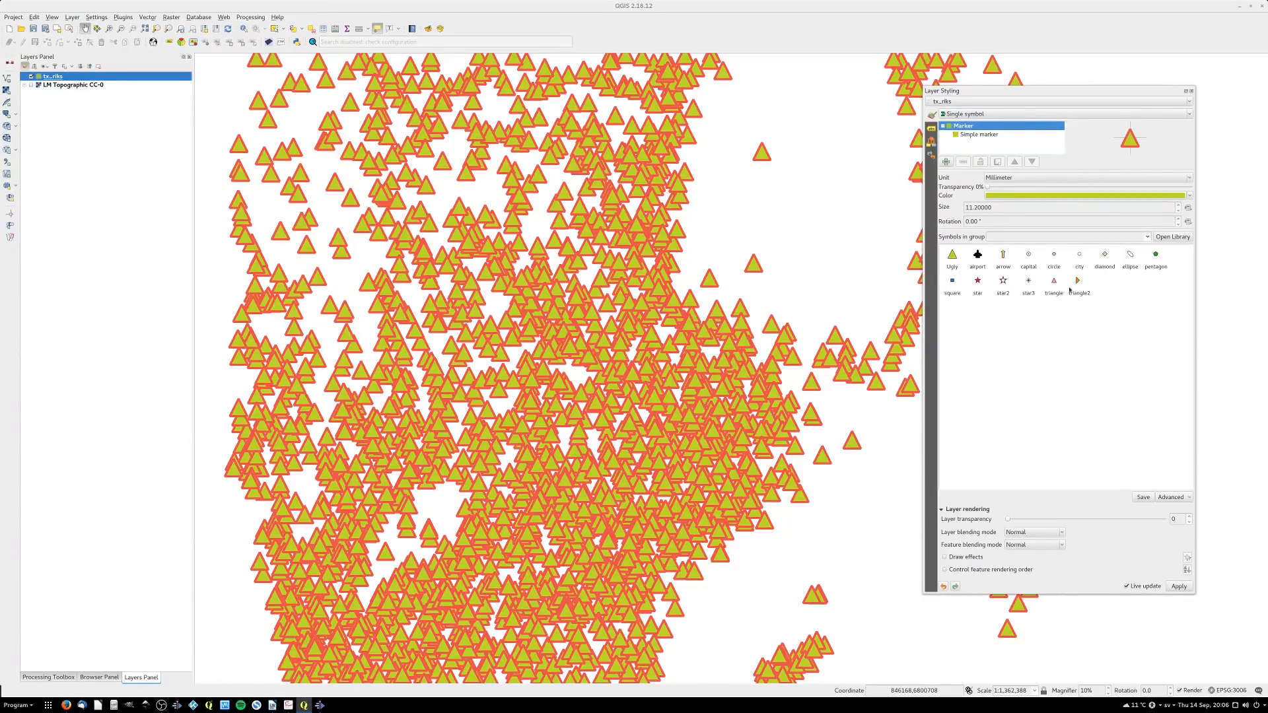
{"action": "left_click", "coordinate": [972, 136]}
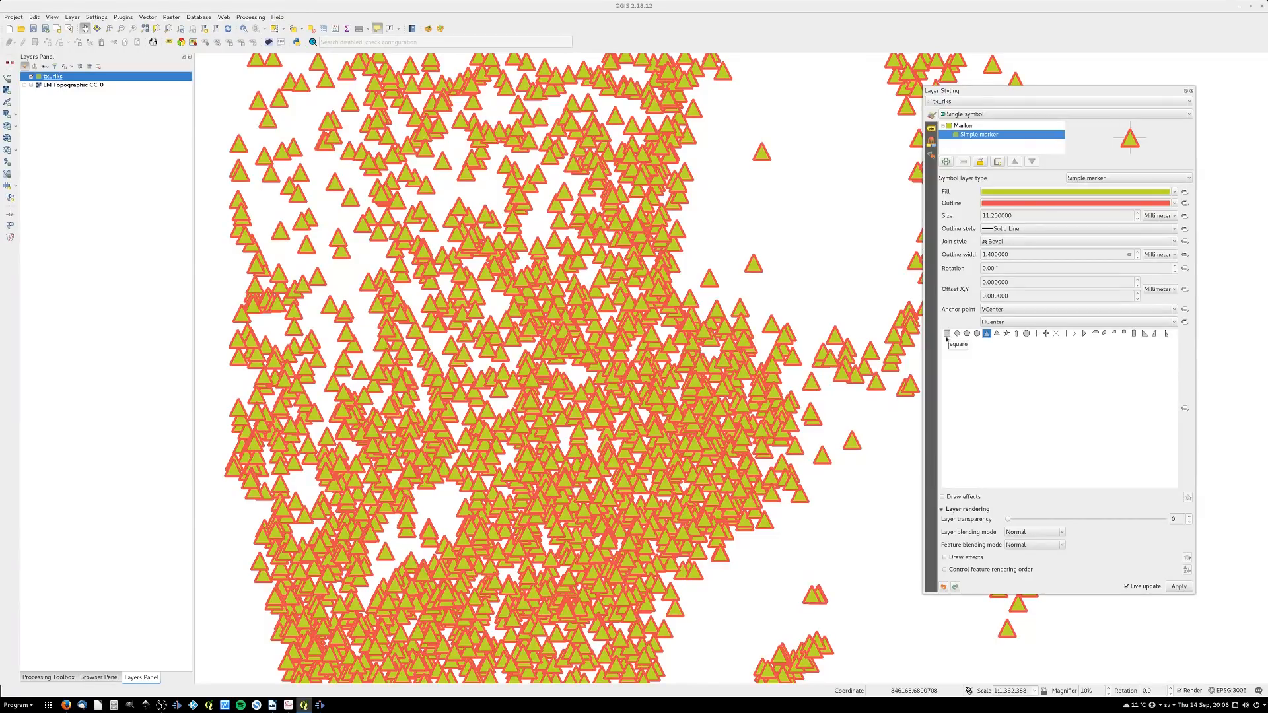
{"action": "left_click", "coordinate": [1047, 333]}
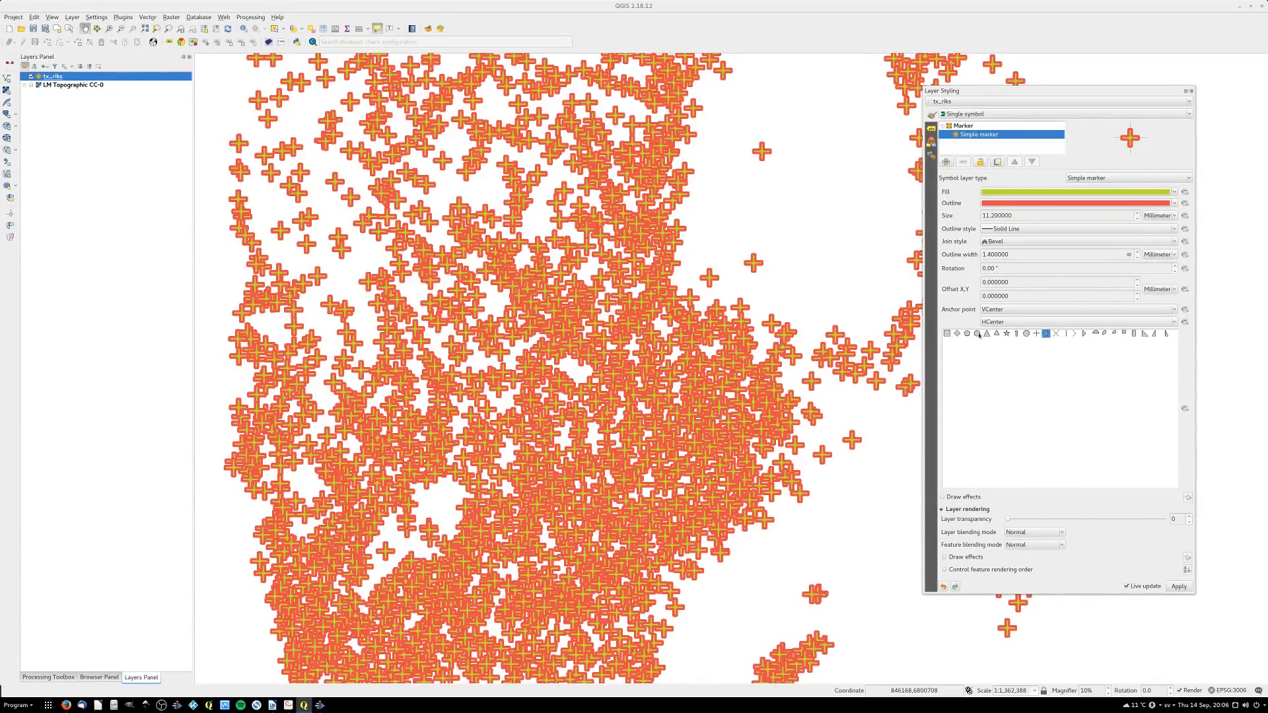
{"action": "left_click", "coordinate": [1084, 333]}
{"action": "left_click", "coordinate": [1095, 334]}
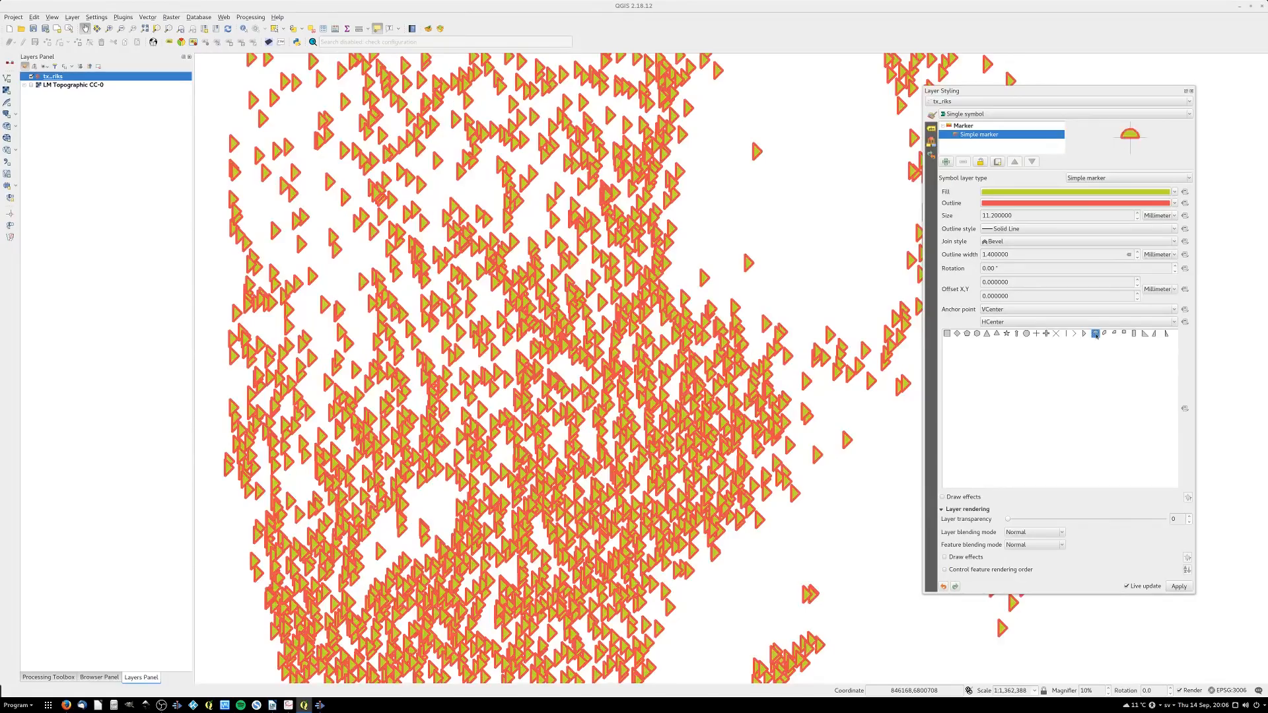
{"action": "left_click", "coordinate": [1046, 334]}
{"action": "left_click", "coordinate": [1017, 334]}
{"action": "left_click", "coordinate": [1007, 334]}
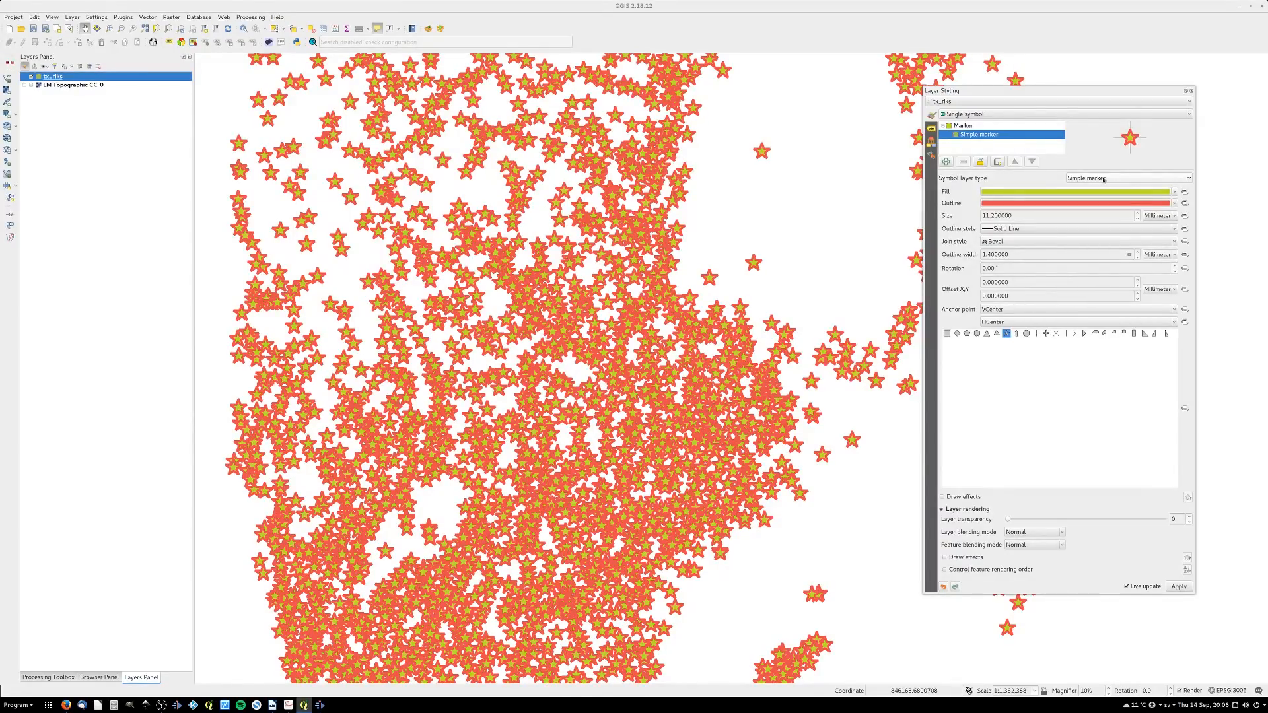
Refer to the diagram in QGIS Vector Styles.pdf, and return to QGIS to change the tx_riks symbol layer type to Ellipse marker
{"action": "key", "text": "alt+Tab"}
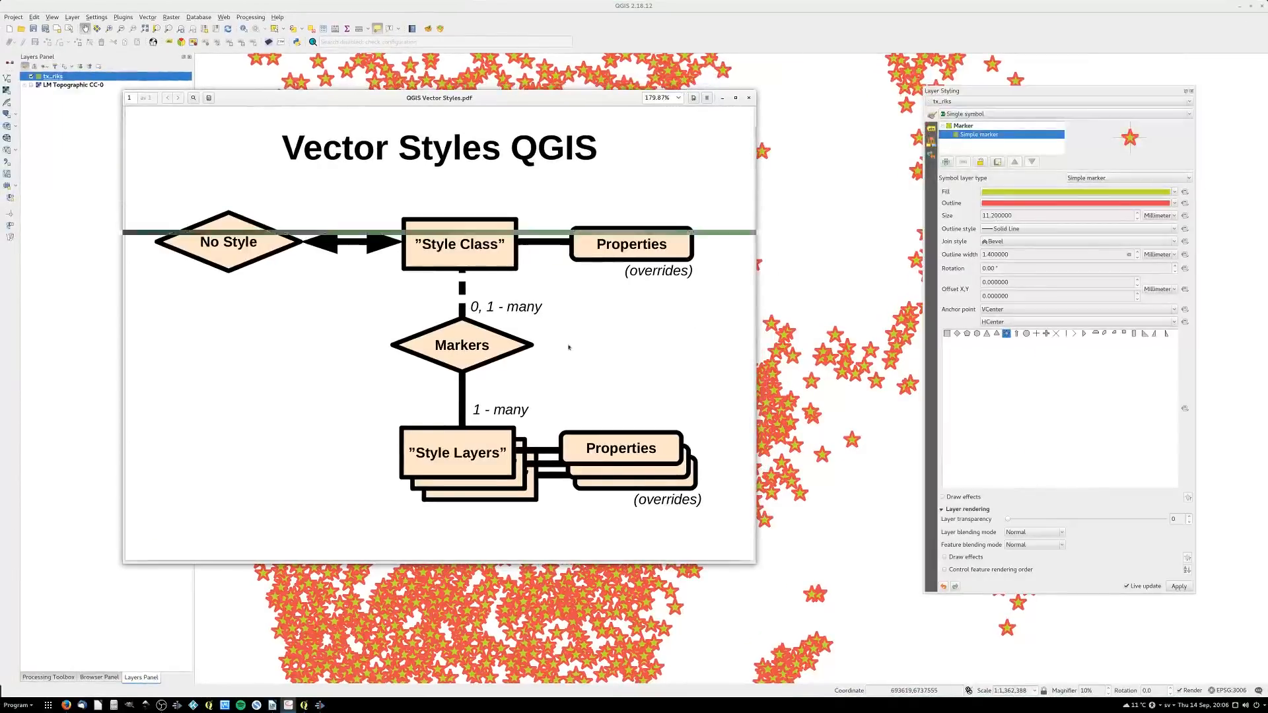
{"action": "left_click", "coordinate": [1090, 97]}
{"action": "left_click", "coordinate": [1117, 177]}
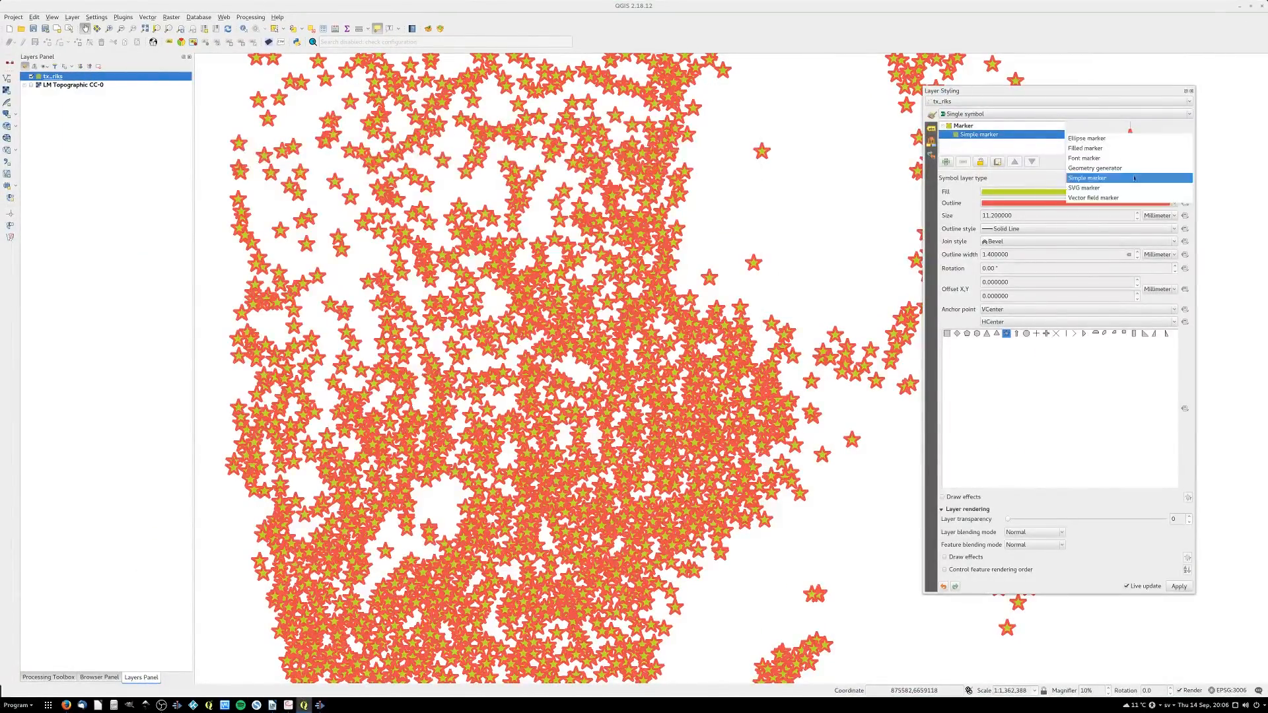
{"action": "left_click", "coordinate": [1112, 139]}
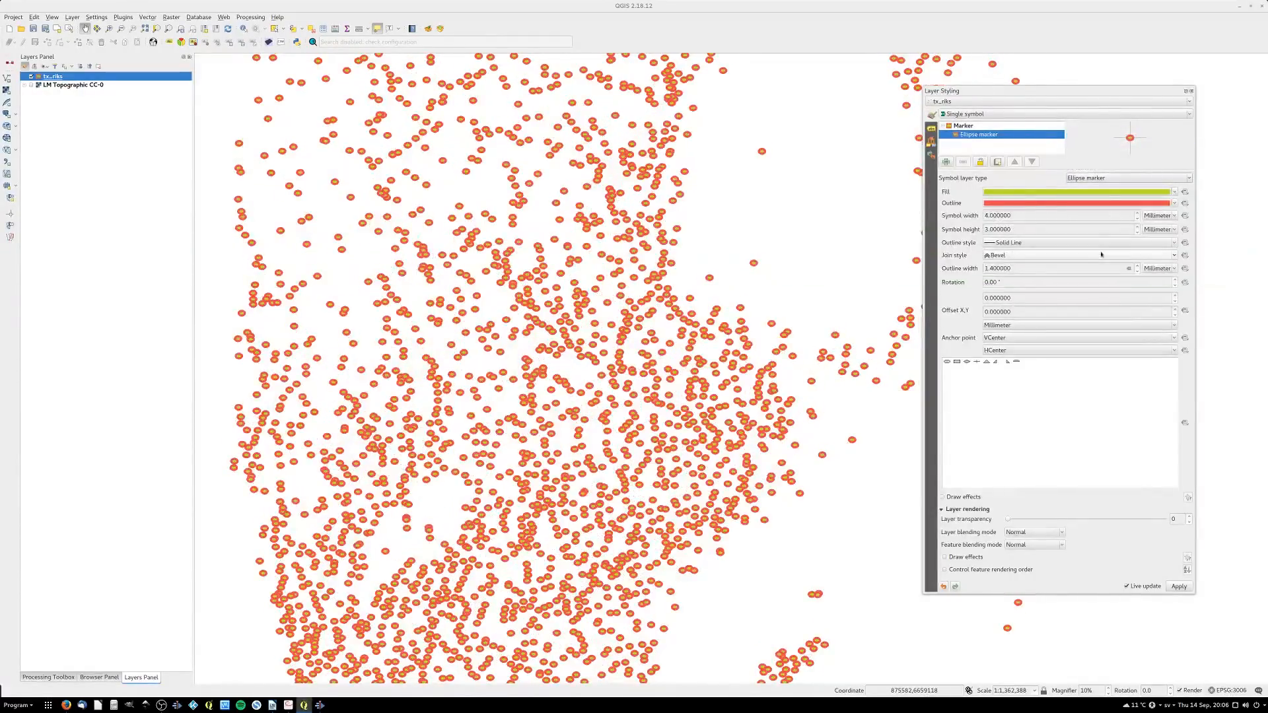
Try each of the Ellipse marker's available shapes in turn, and return to the ellipse shape
{"action": "left_click", "coordinate": [948, 363]}
{"action": "left_click", "coordinate": [959, 364]}
{"action": "left_click", "coordinate": [967, 363]}
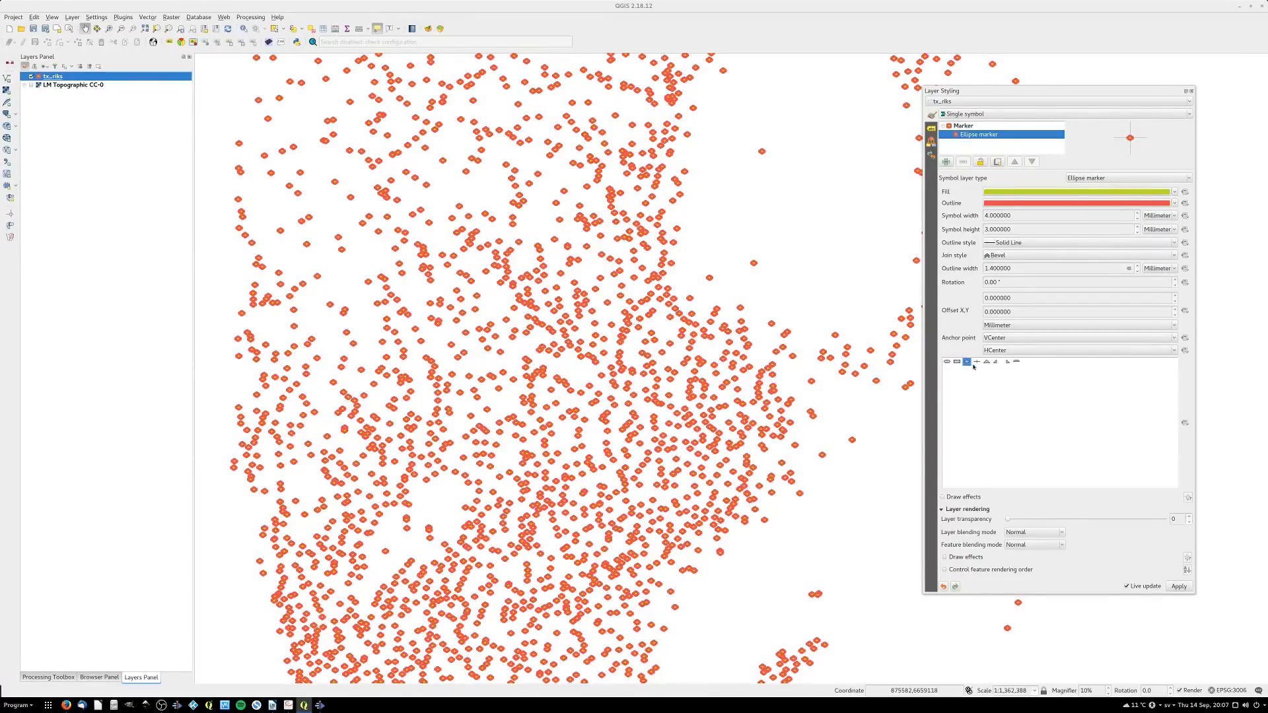
{"action": "left_click", "coordinate": [978, 364]}
{"action": "left_click", "coordinate": [987, 363]}
{"action": "left_click", "coordinate": [997, 362]}
{"action": "left_click", "coordinate": [1007, 363]}
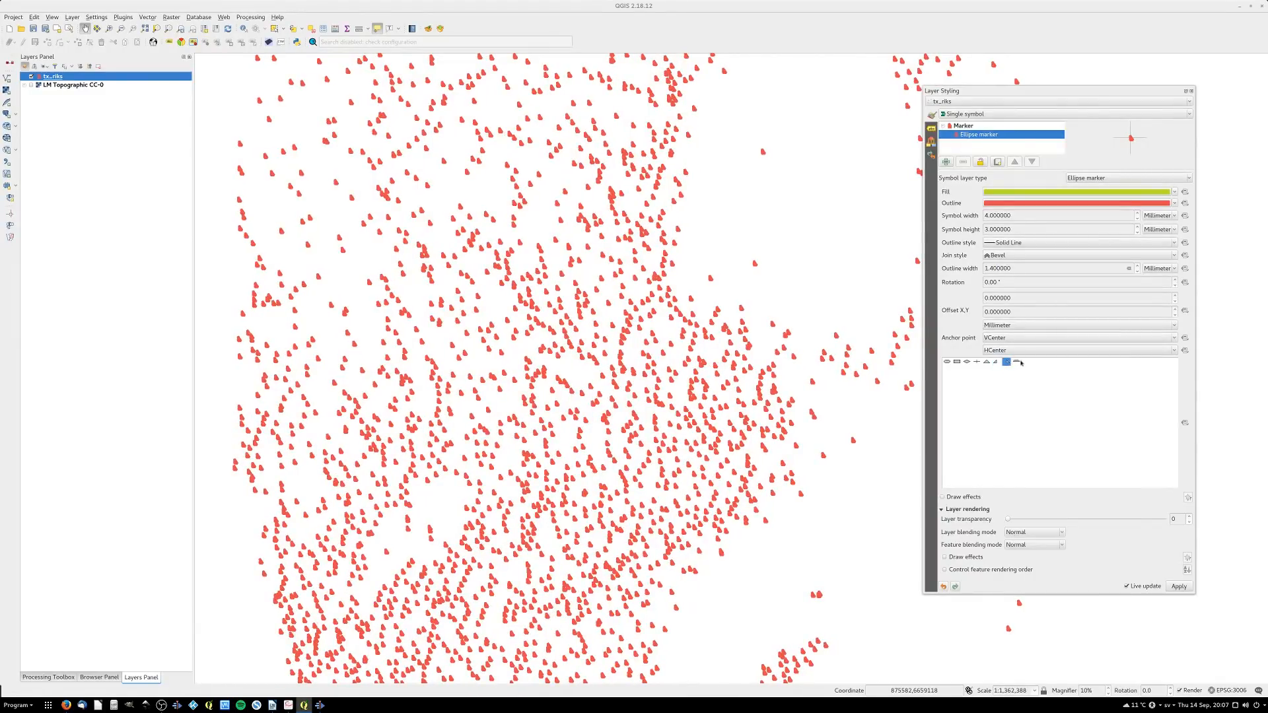
{"action": "left_click", "coordinate": [1018, 362]}
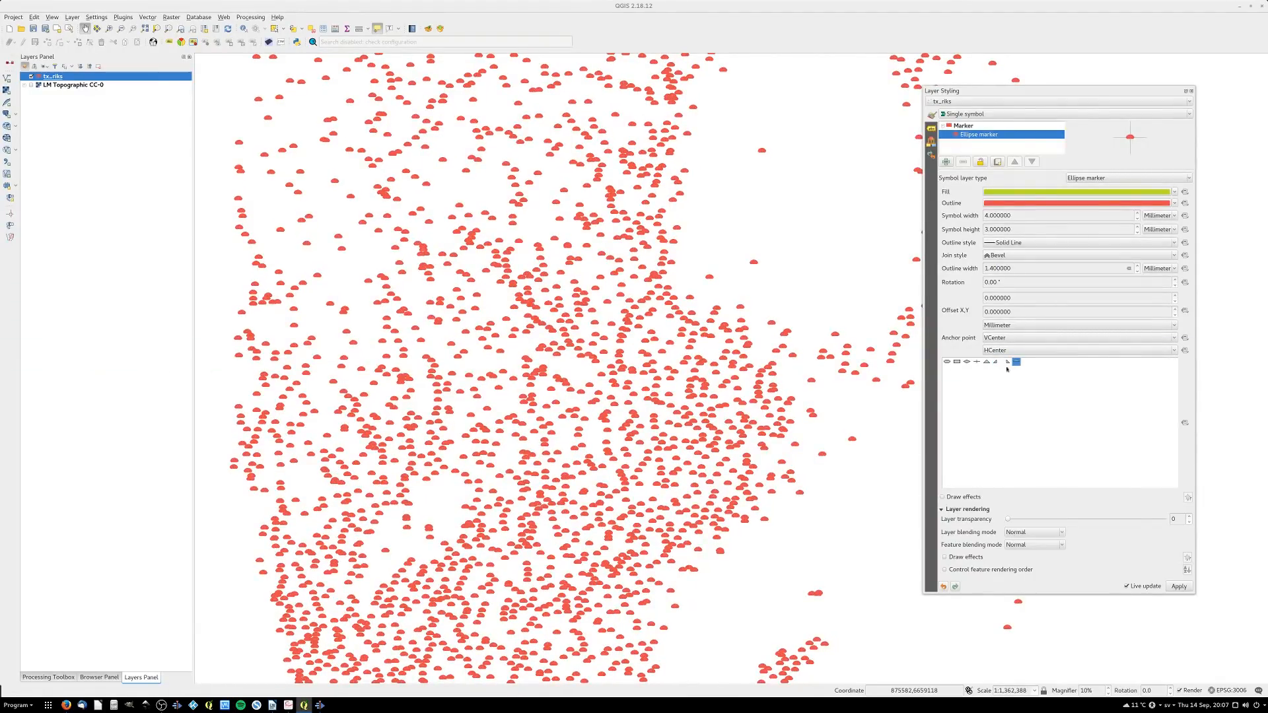
{"action": "left_click", "coordinate": [947, 362]}
Enlarge the Ellipse marker to a symbol width of 9.8 millimeters and a symbol height of 13.8 millimeters
{"action": "scroll", "coordinate": [1012, 215], "scroll_direction": "up", "scroll_amount": 5}
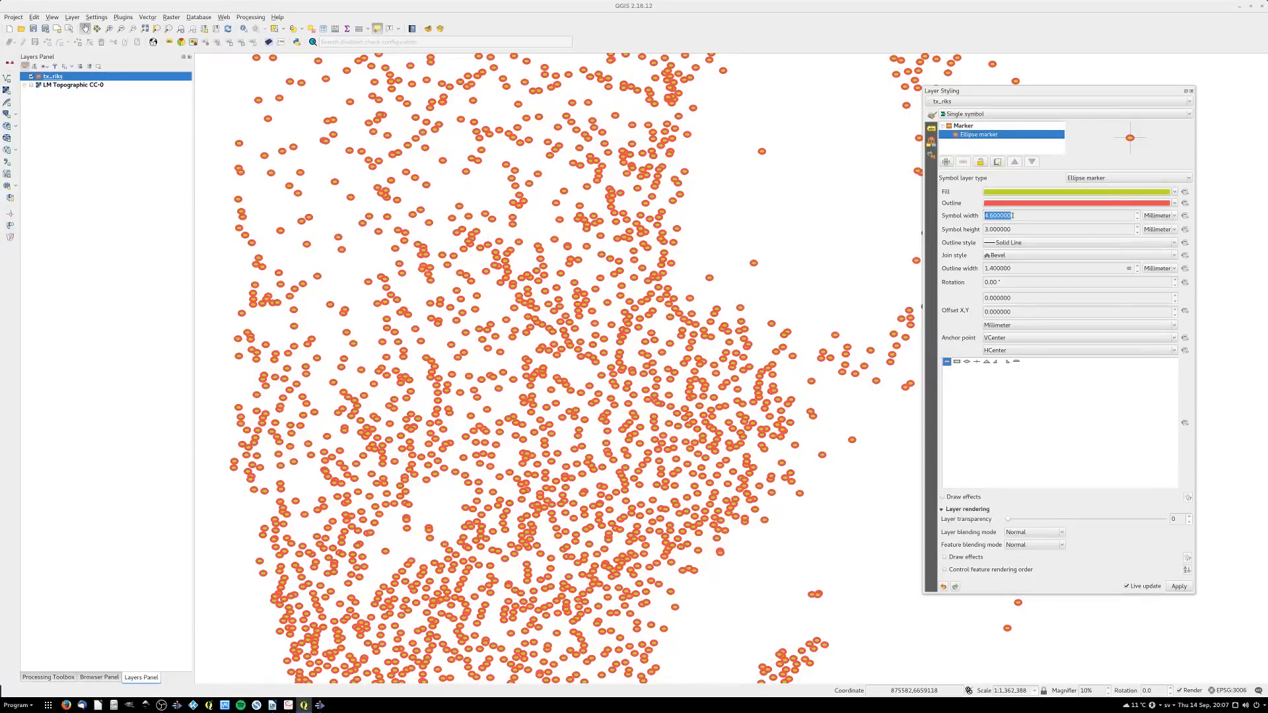
{"action": "scroll", "coordinate": [1013, 216], "scroll_direction": "up", "scroll_amount": 4}
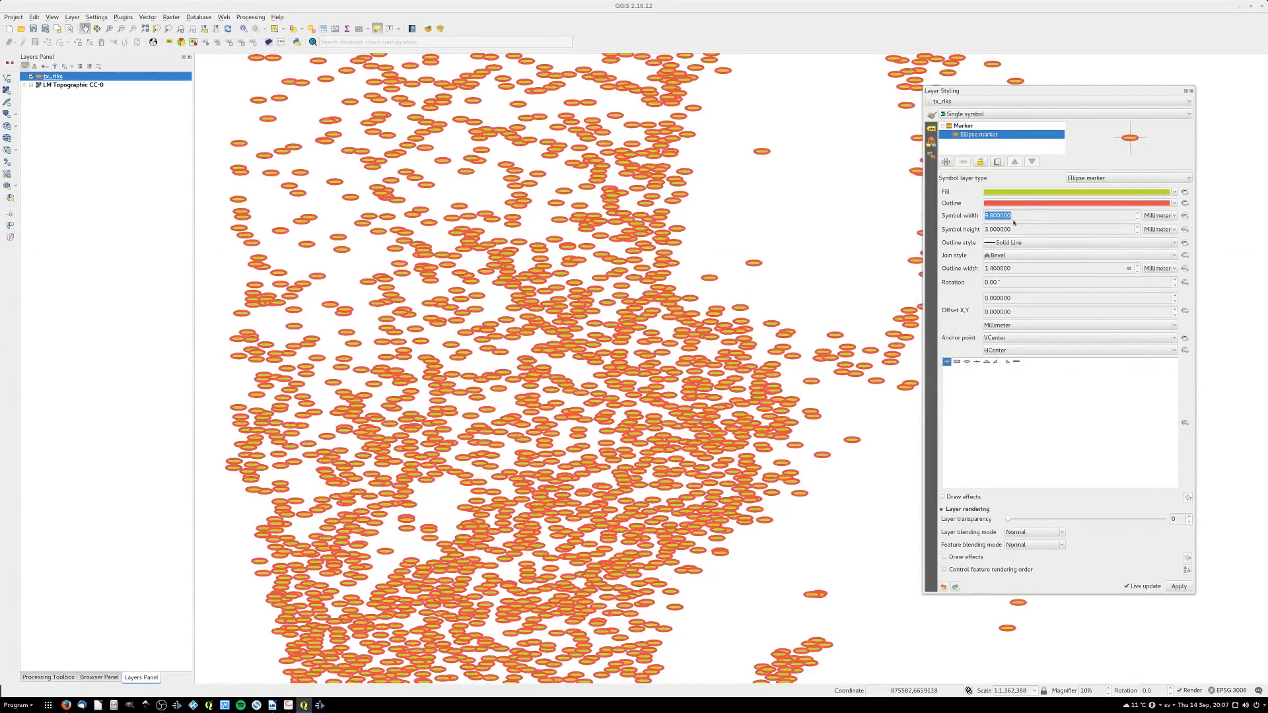
{"action": "scroll", "coordinate": [1017, 230], "scroll_direction": "up", "scroll_amount": 20}
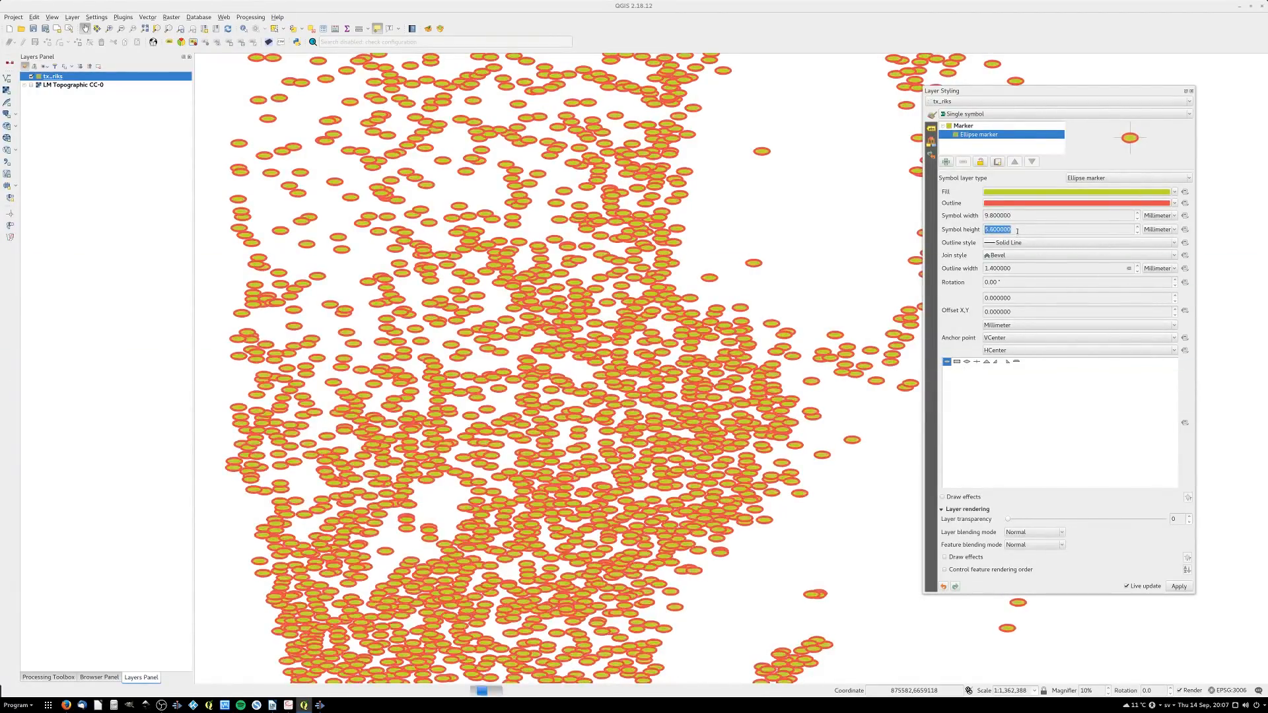
{"action": "scroll", "coordinate": [1017, 230], "scroll_direction": "up", "scroll_amount": 20}
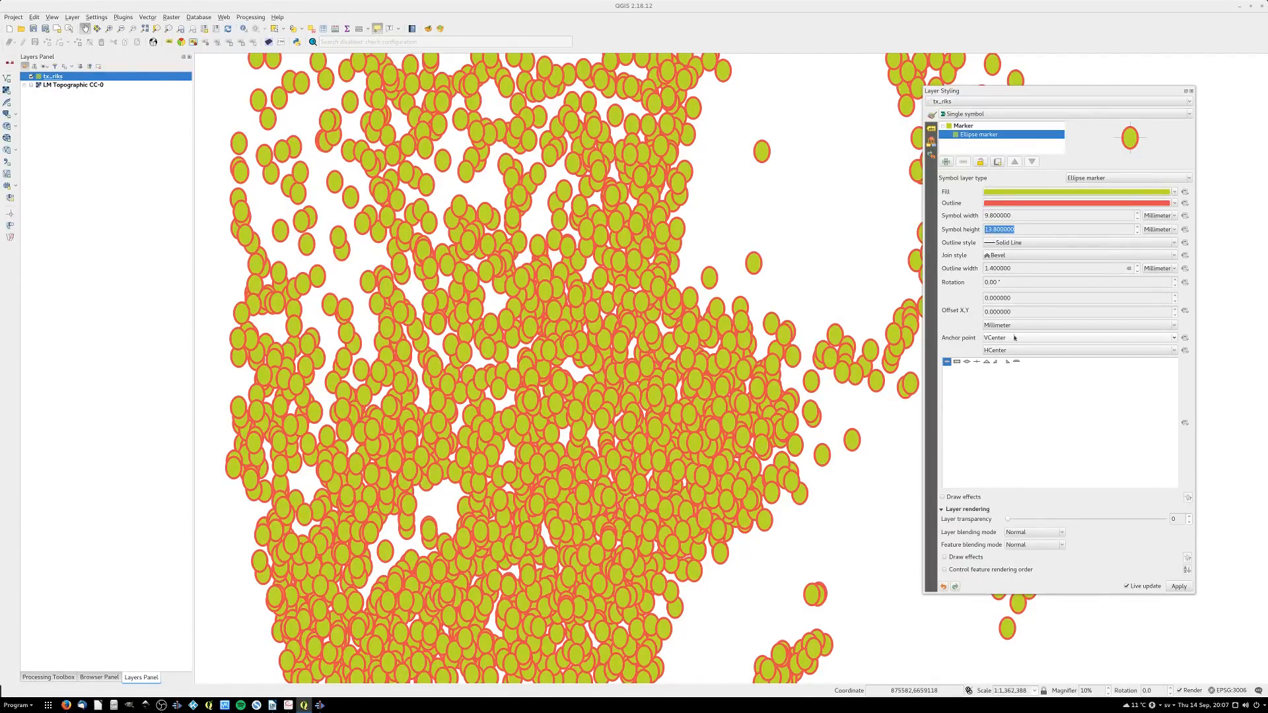
Change the Ellipse marker's shape to a diamond, and reduce it to 6.6 millimeters wide and 9.4 millimeters high
{"action": "left_click", "coordinate": [967, 362]}
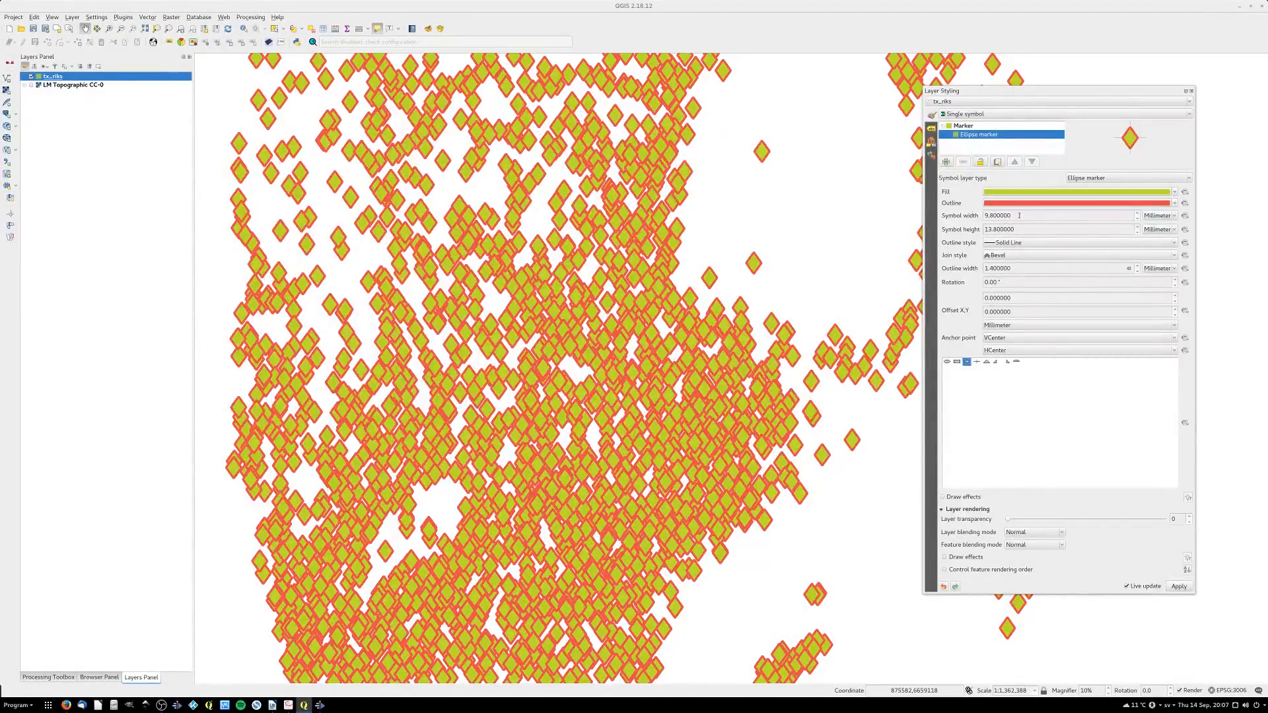
{"action": "scroll", "coordinate": [1019, 215], "scroll_direction": "down", "scroll_amount": 20}
{"action": "scroll", "coordinate": [1019, 216], "scroll_direction": "up", "scroll_amount": 12}
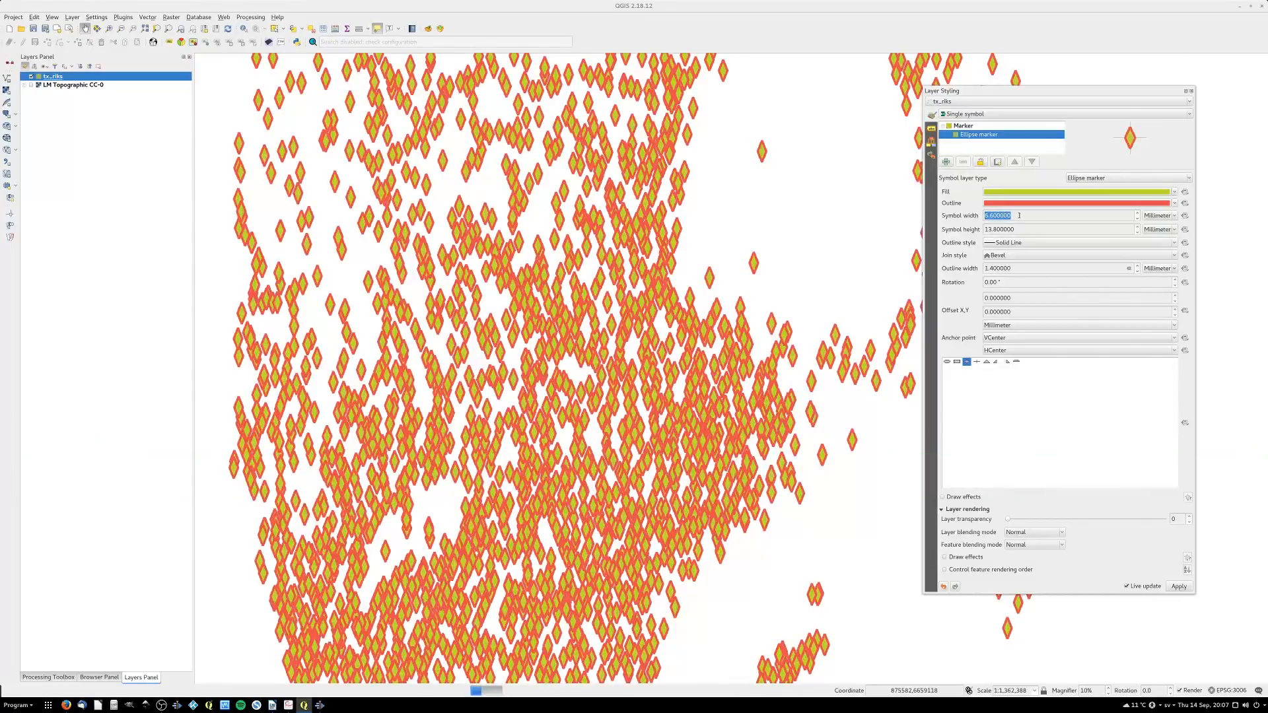
{"action": "scroll", "coordinate": [1022, 230], "scroll_direction": "down", "scroll_amount": 20}
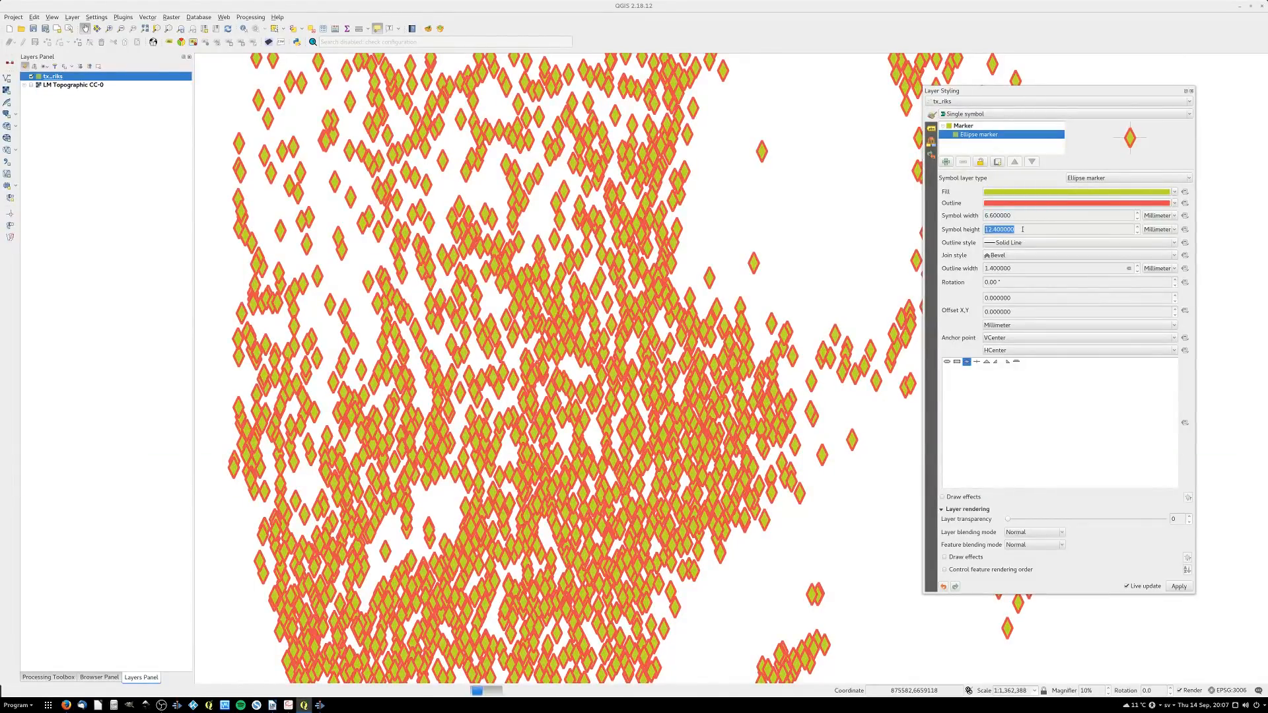
Change the tx_riks symbol layer type to Filled marker
{"action": "left_click", "coordinate": [1105, 179]}
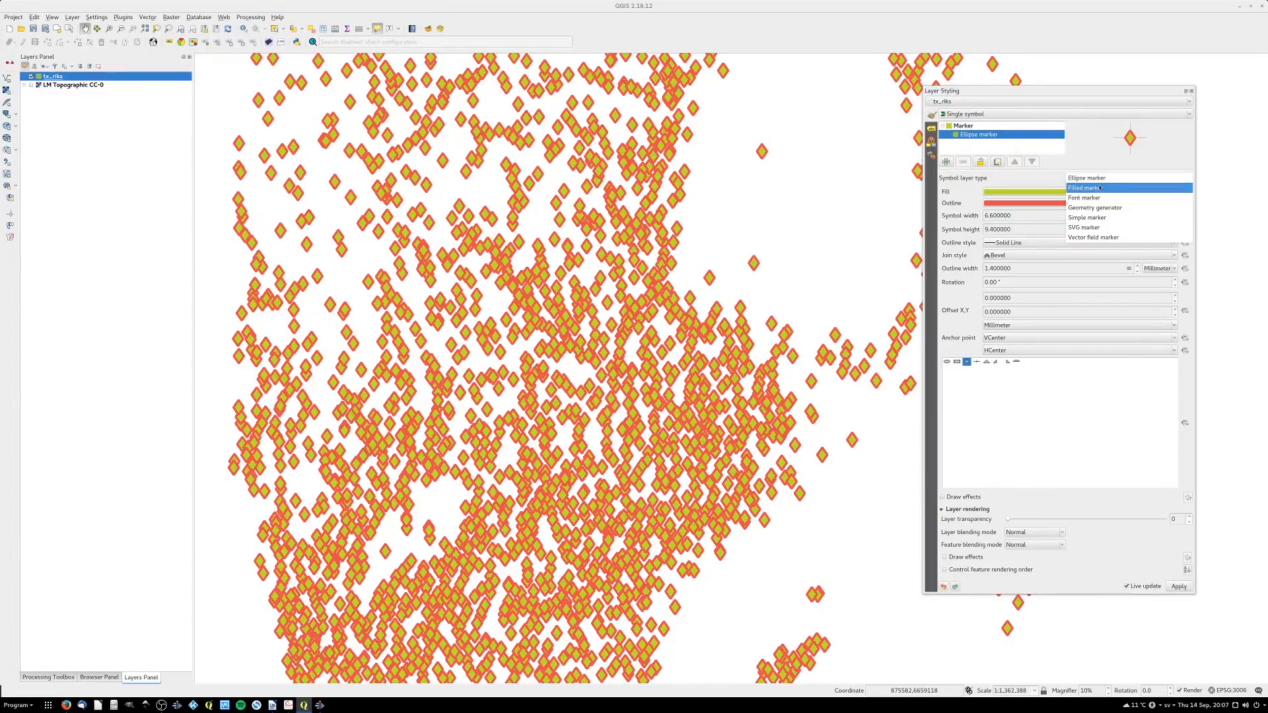
{"action": "left_click", "coordinate": [1099, 188]}
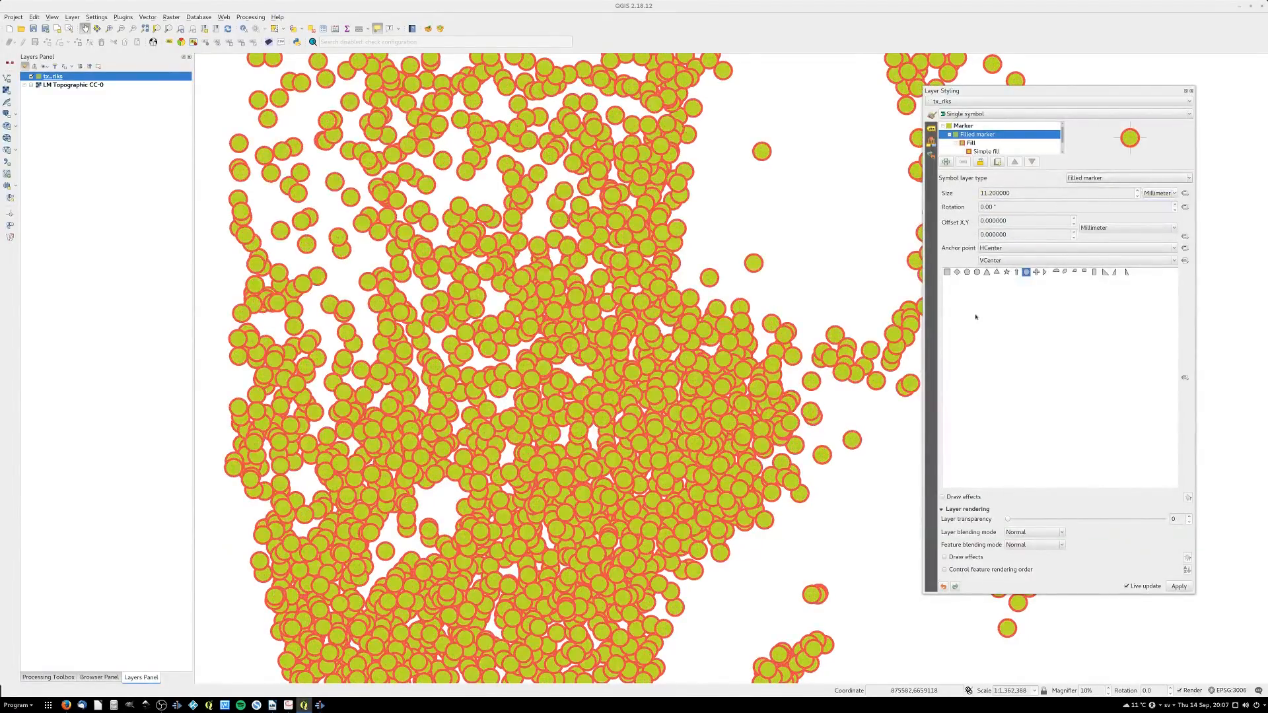
Change the Filled marker's shape to a hexagon, and replace its Simple fill with a Shapeburst fill
{"action": "left_click", "coordinate": [978, 272]}
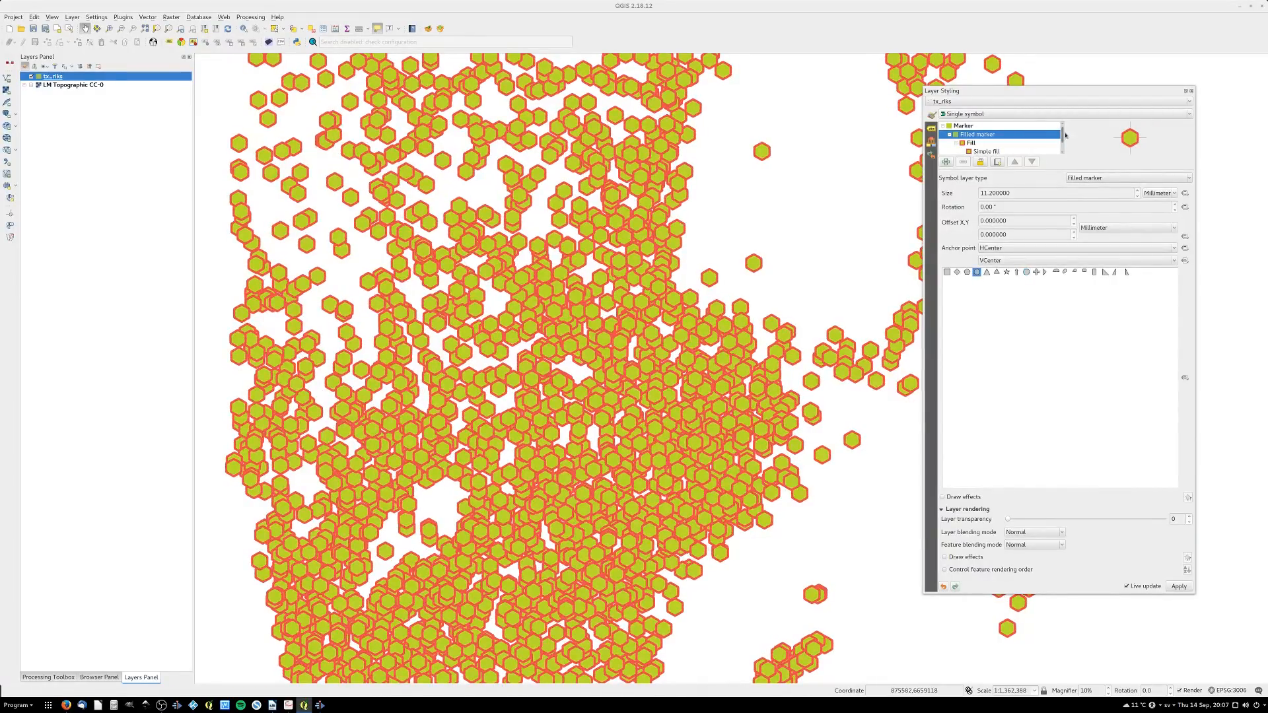
{"action": "scroll", "coordinate": [990, 137], "scroll_direction": "down", "scroll_amount": 1}
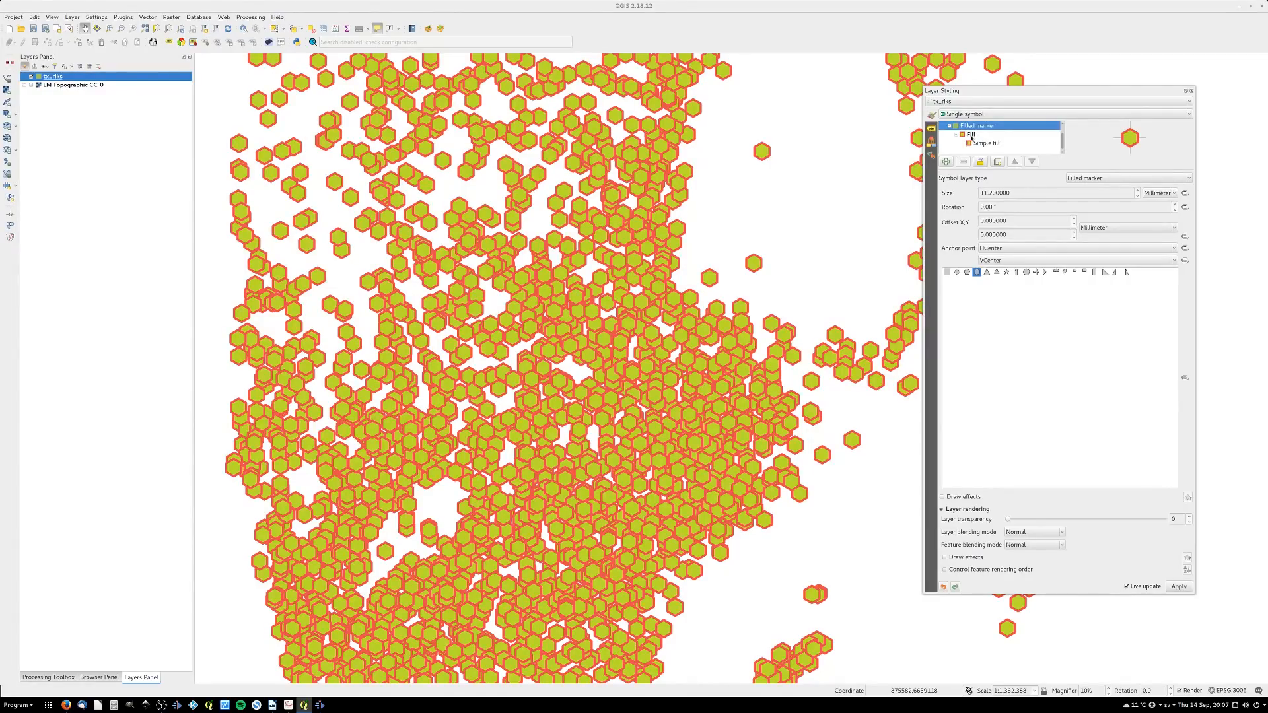
{"action": "left_click", "coordinate": [973, 135]}
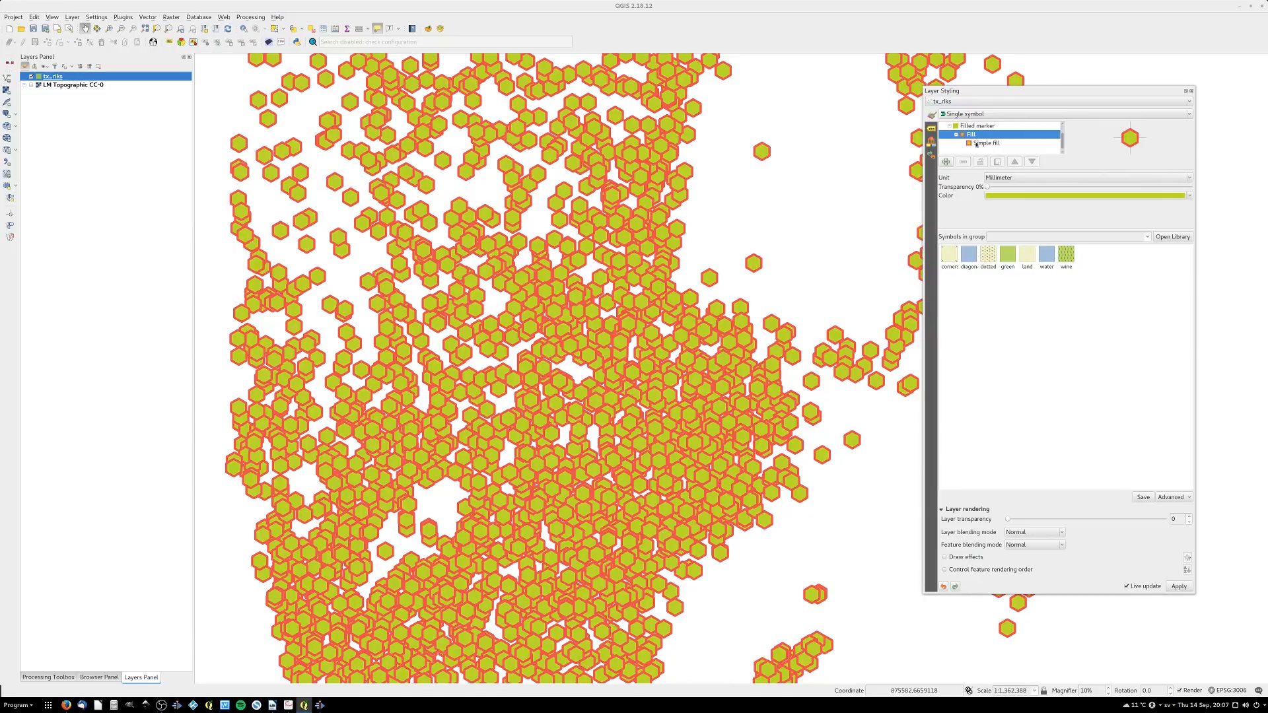
{"action": "left_click", "coordinate": [981, 143]}
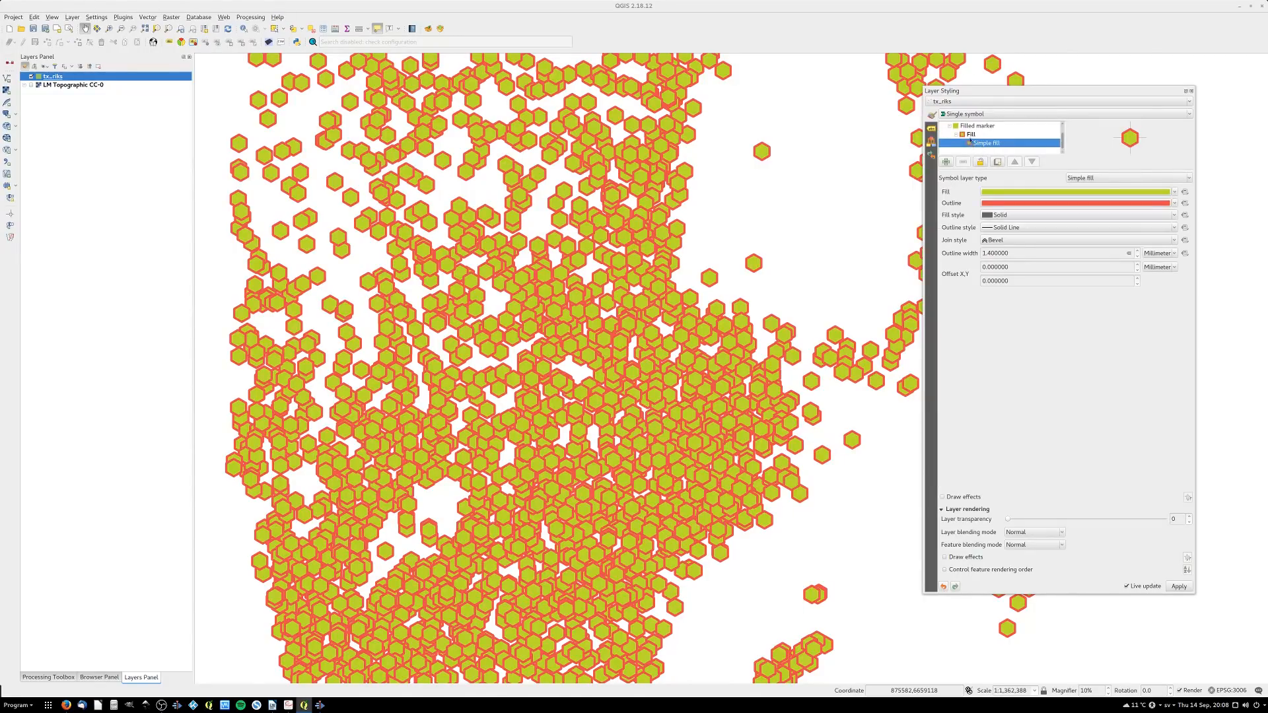
{"action": "left_click", "coordinate": [1081, 178]}
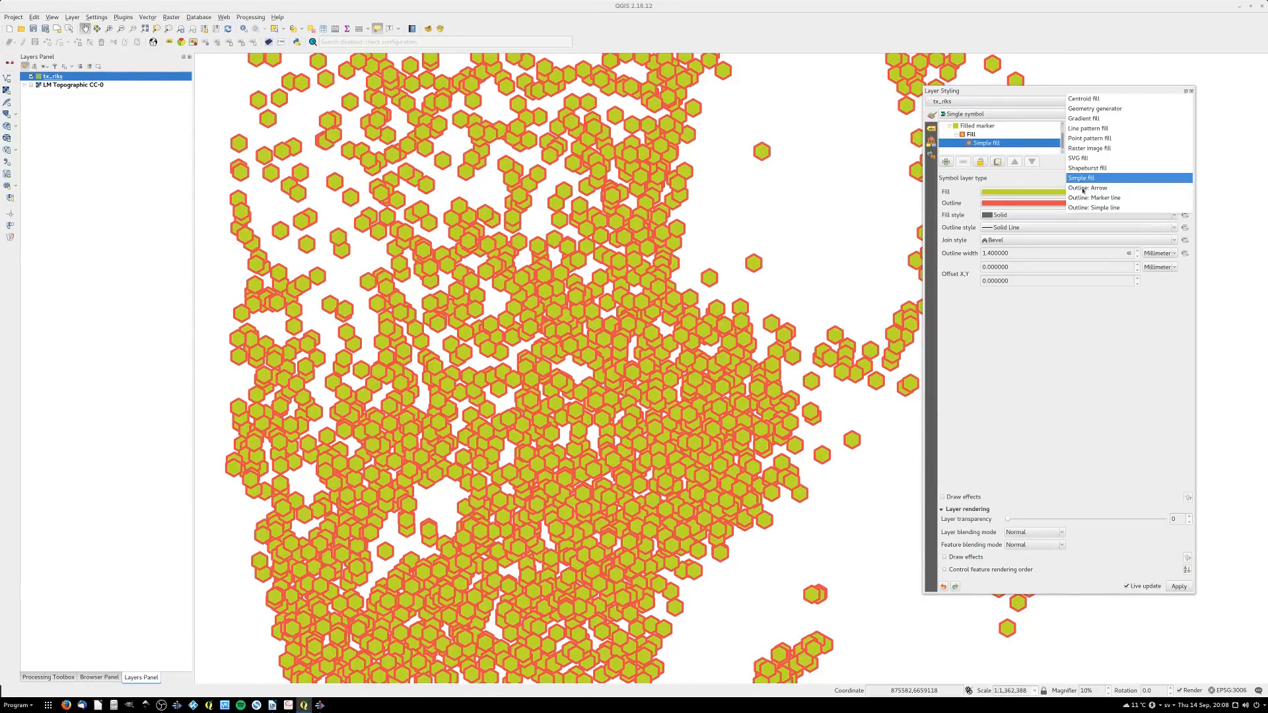
{"action": "left_click", "coordinate": [1089, 168]}
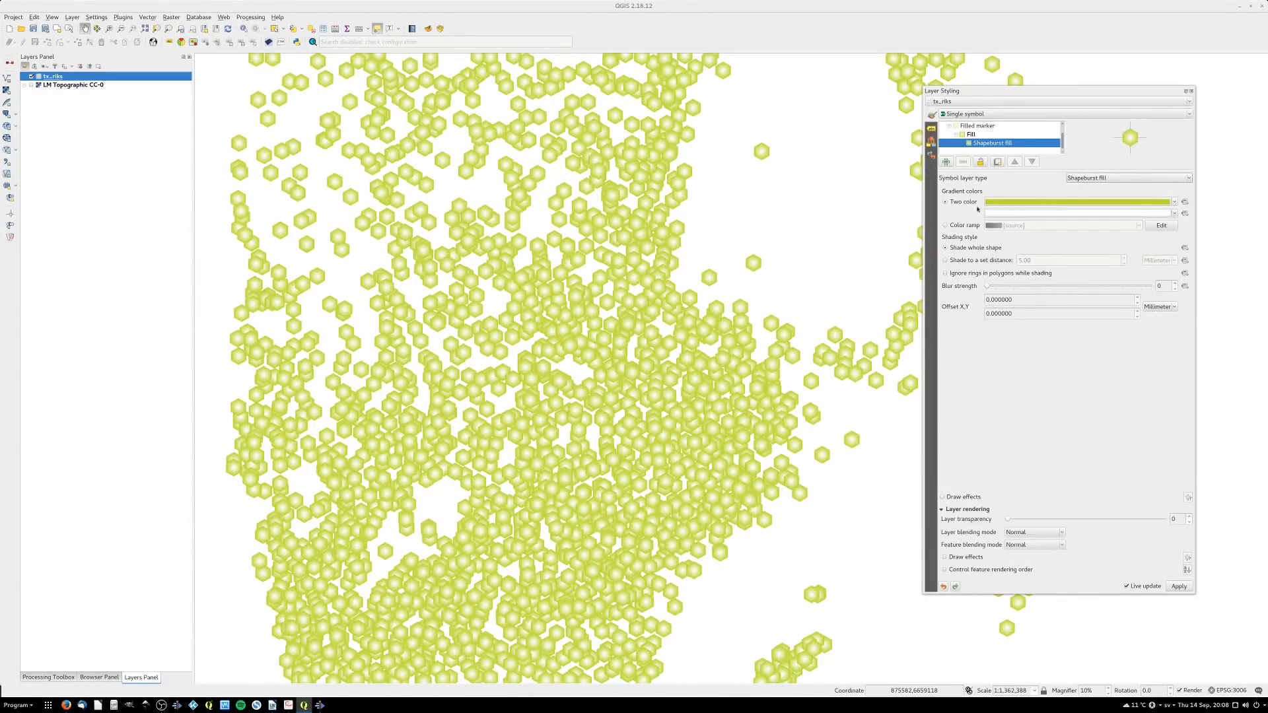
Return to the Filled marker level of the tx_riks symbol and change its shape to a star
{"action": "left_click", "coordinate": [975, 136]}
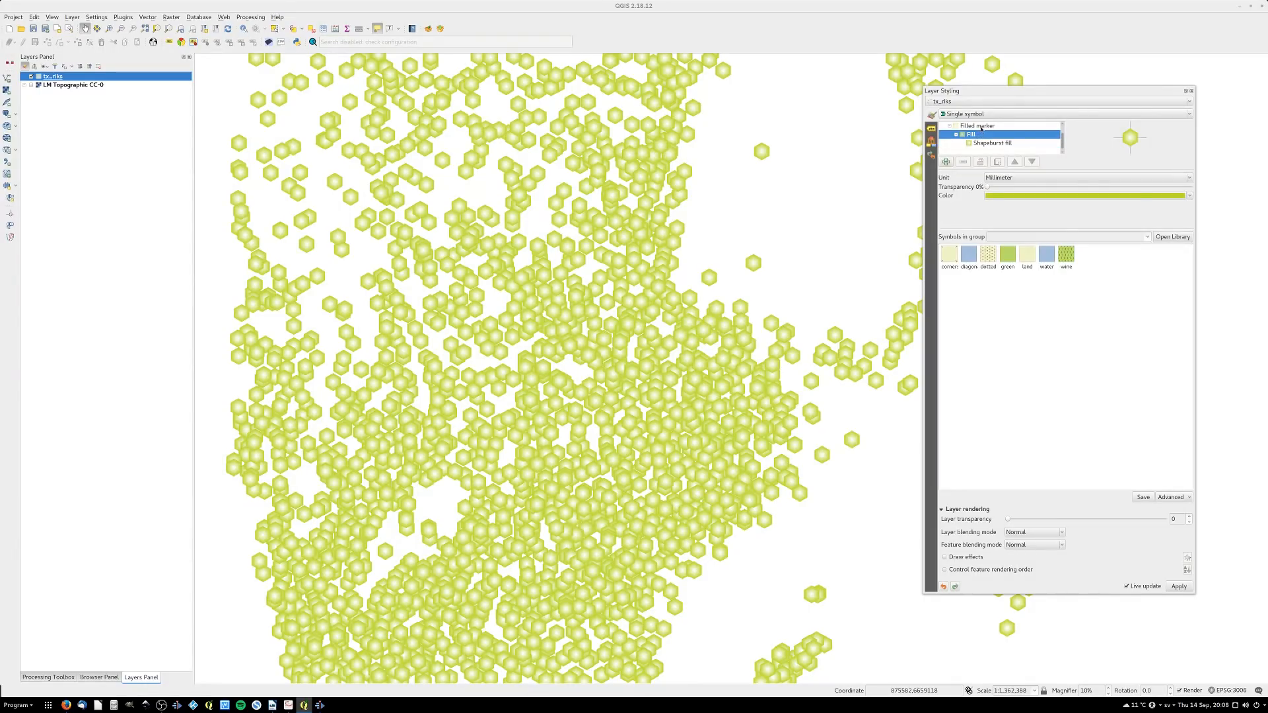
{"action": "left_click", "coordinate": [980, 126]}
{"action": "scroll", "coordinate": [995, 151], "scroll_direction": "up", "scroll_amount": 1}
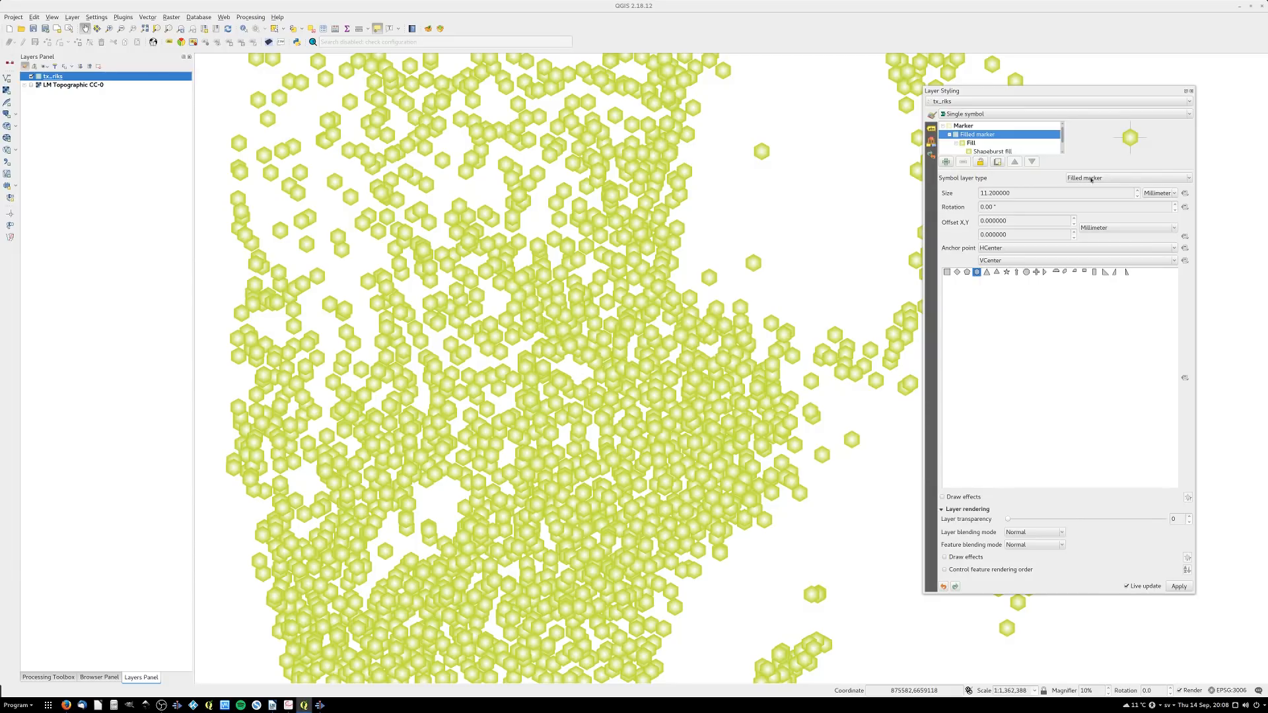
{"action": "left_click", "coordinate": [1006, 272]}
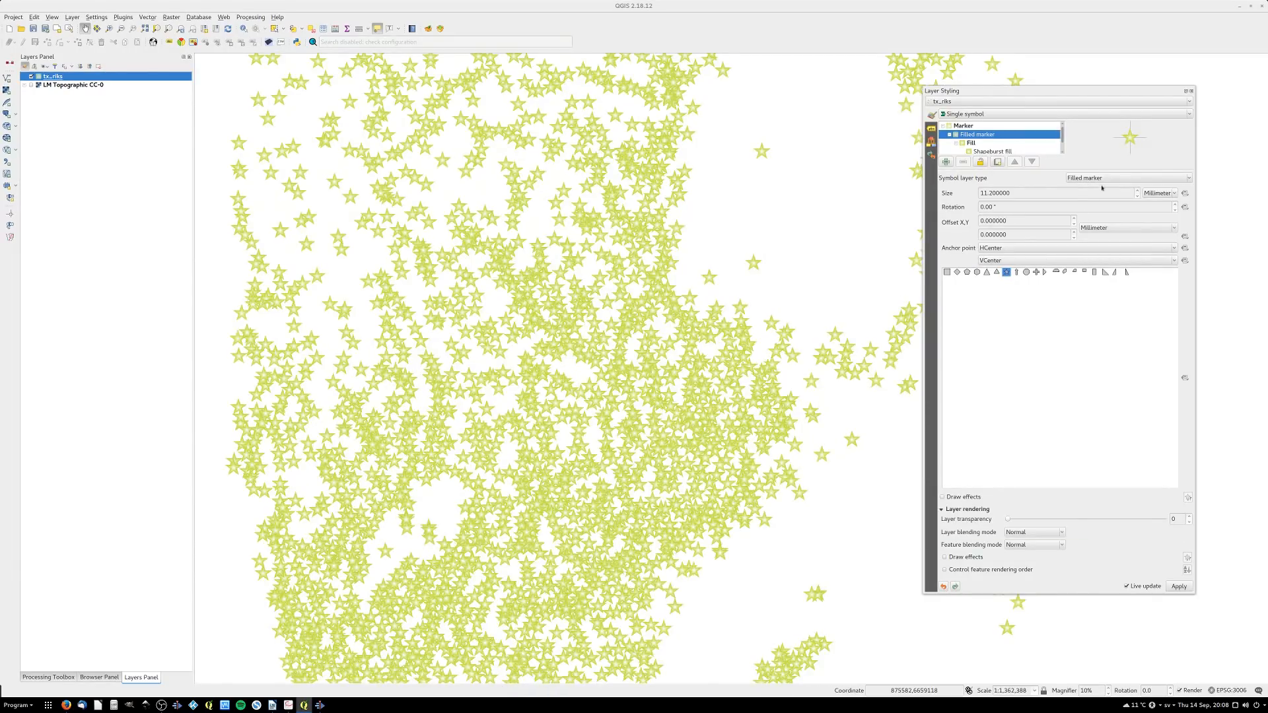
Change the tx_riks symbol layer type to Font marker, and set its fill color to black
{"action": "left_click", "coordinate": [1102, 179]}
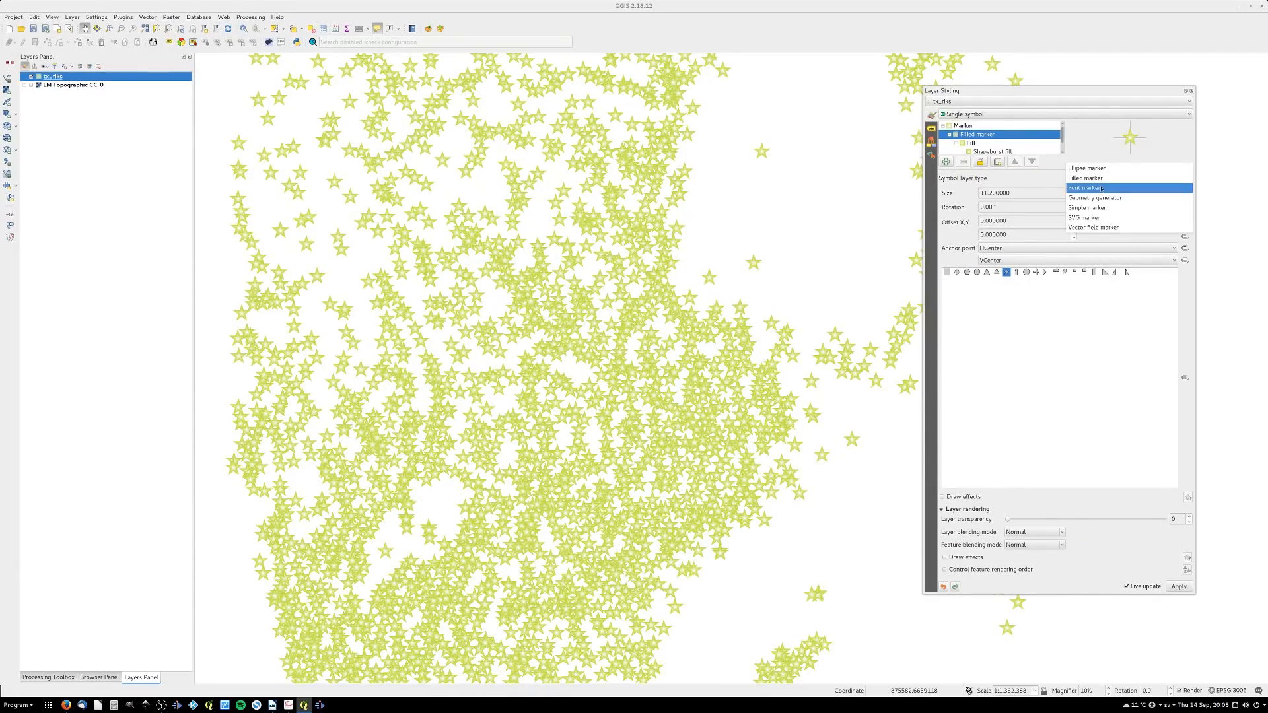
{"action": "left_click", "coordinate": [1101, 188]}
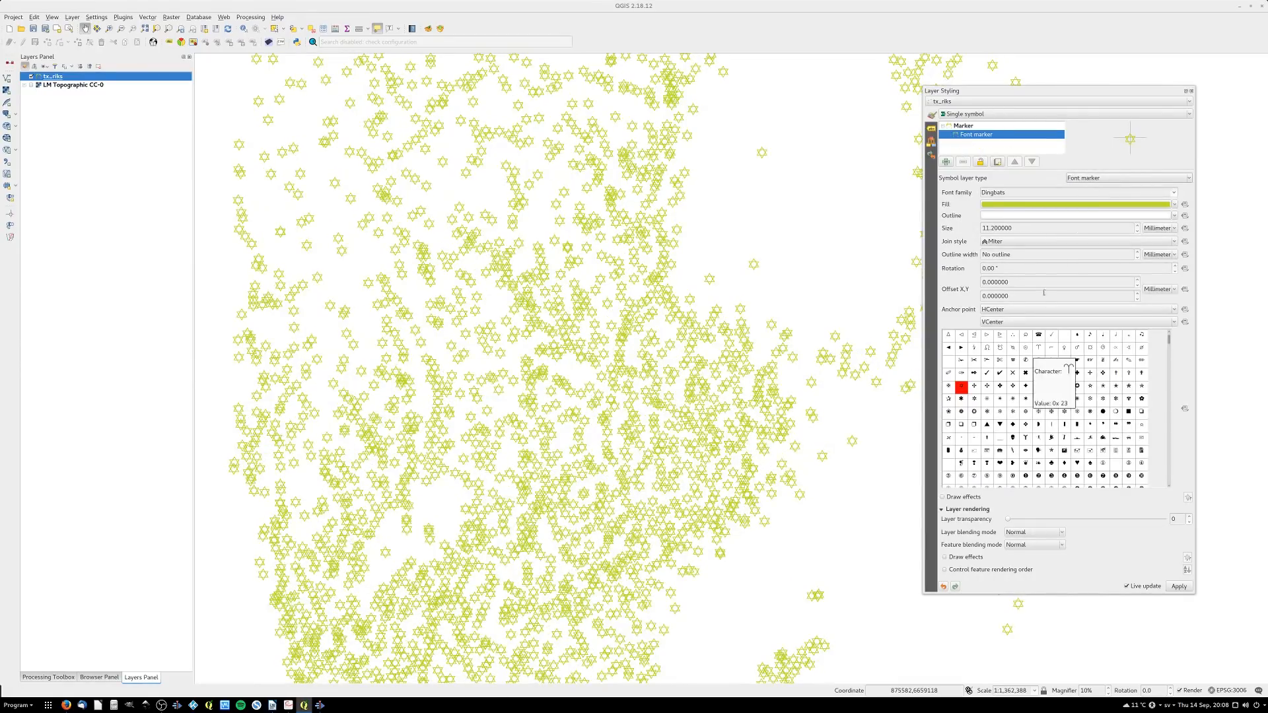
{"action": "left_click", "coordinate": [1021, 205]}
{"action": "left_click_drag", "start_coordinate": [996, 345], "coordinate": [955, 345]}
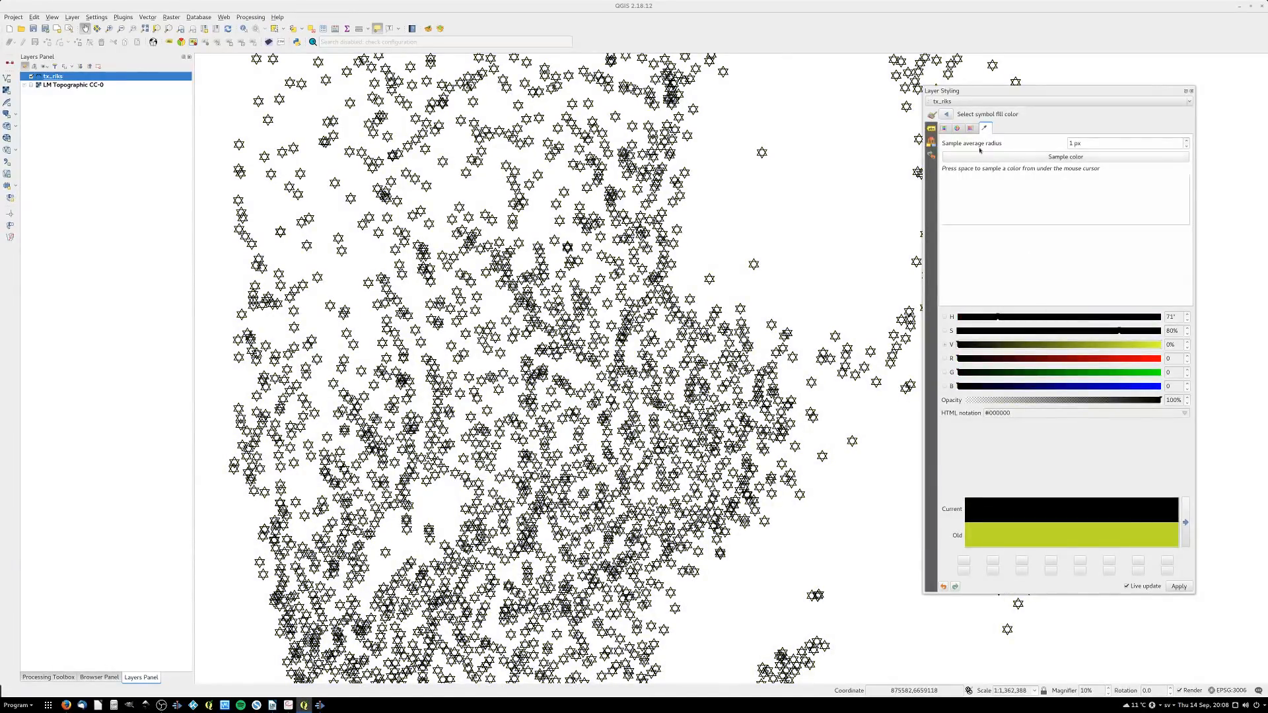
{"action": "left_click", "coordinate": [947, 115]}
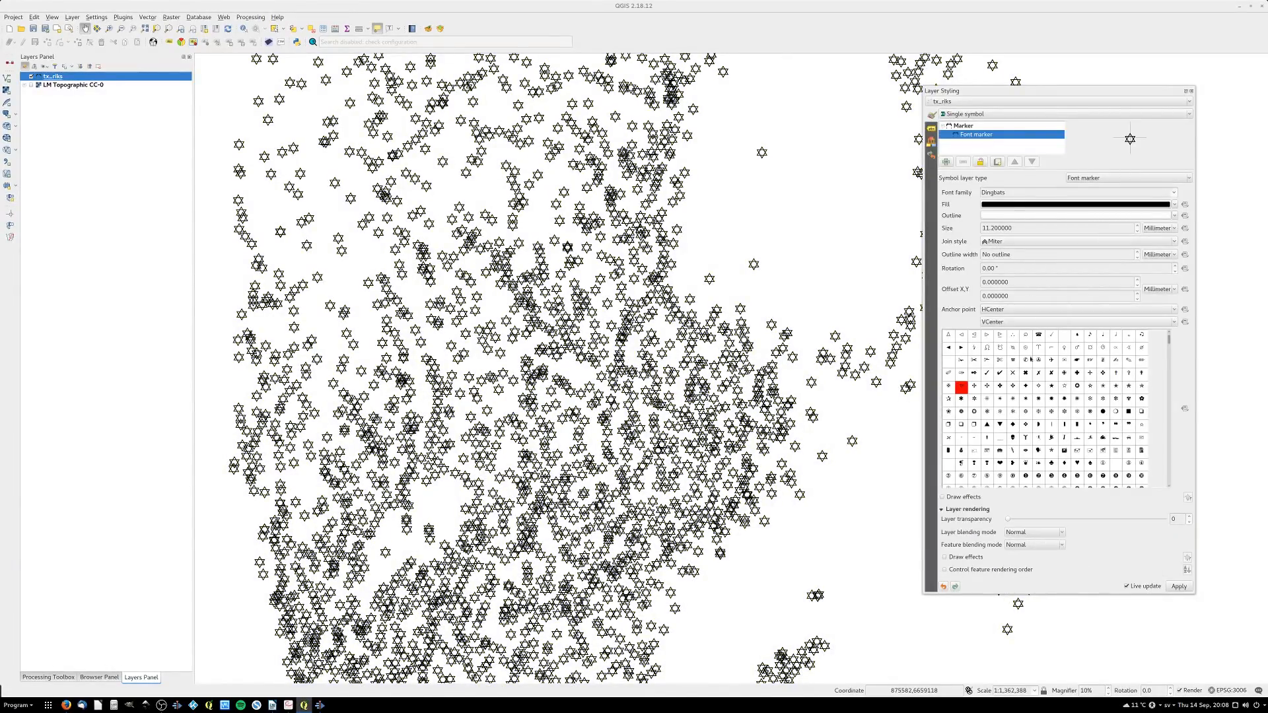
Try several Dingbats characters for the Font marker, ending with the alien head
{"action": "left_click", "coordinate": [1013, 386]}
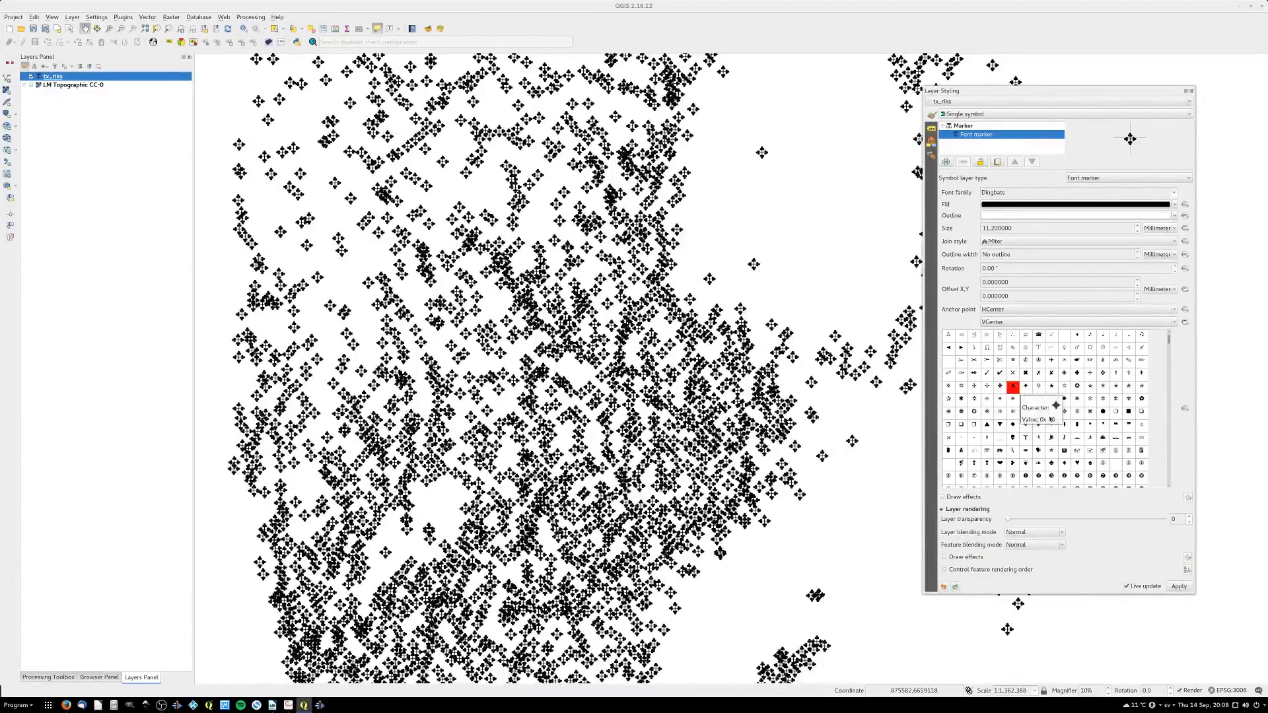
{"action": "left_click", "coordinate": [1103, 411]}
{"action": "left_click", "coordinate": [1013, 439]}
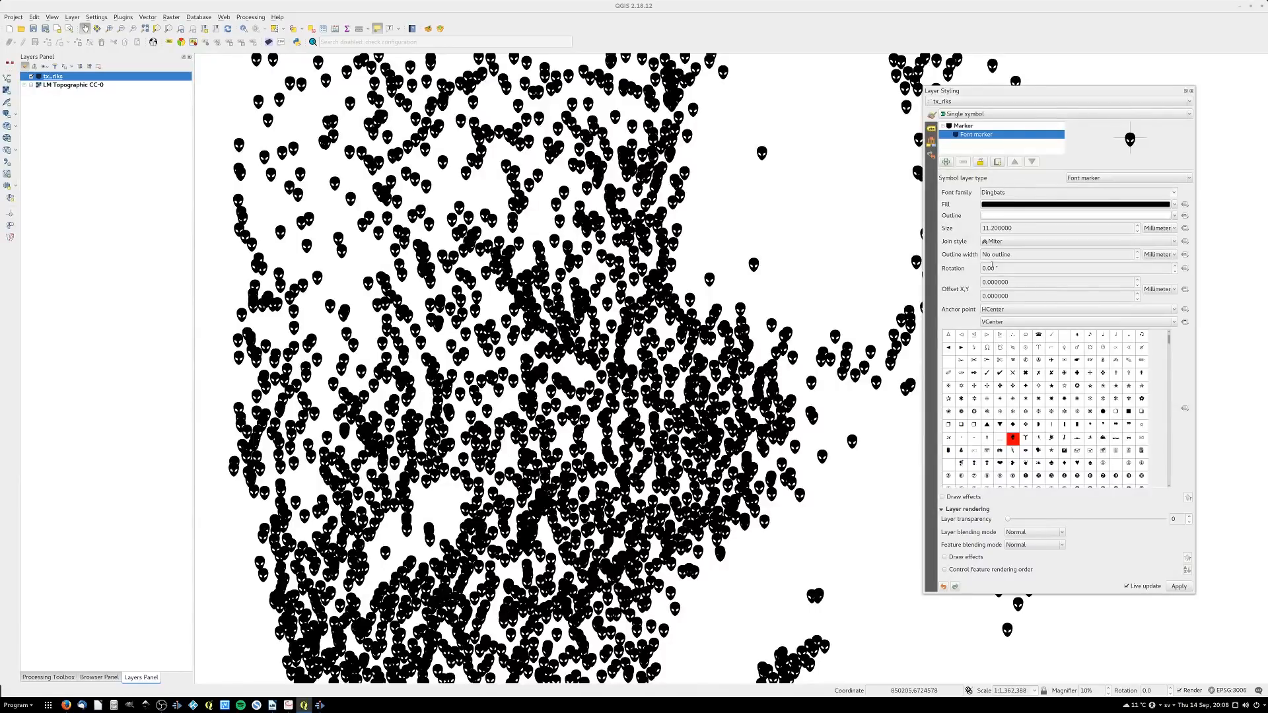
Set the Font marker's font family to Trueno, and try the letter Q before choosing the telephone character
{"action": "left_click", "coordinate": [1172, 193]}
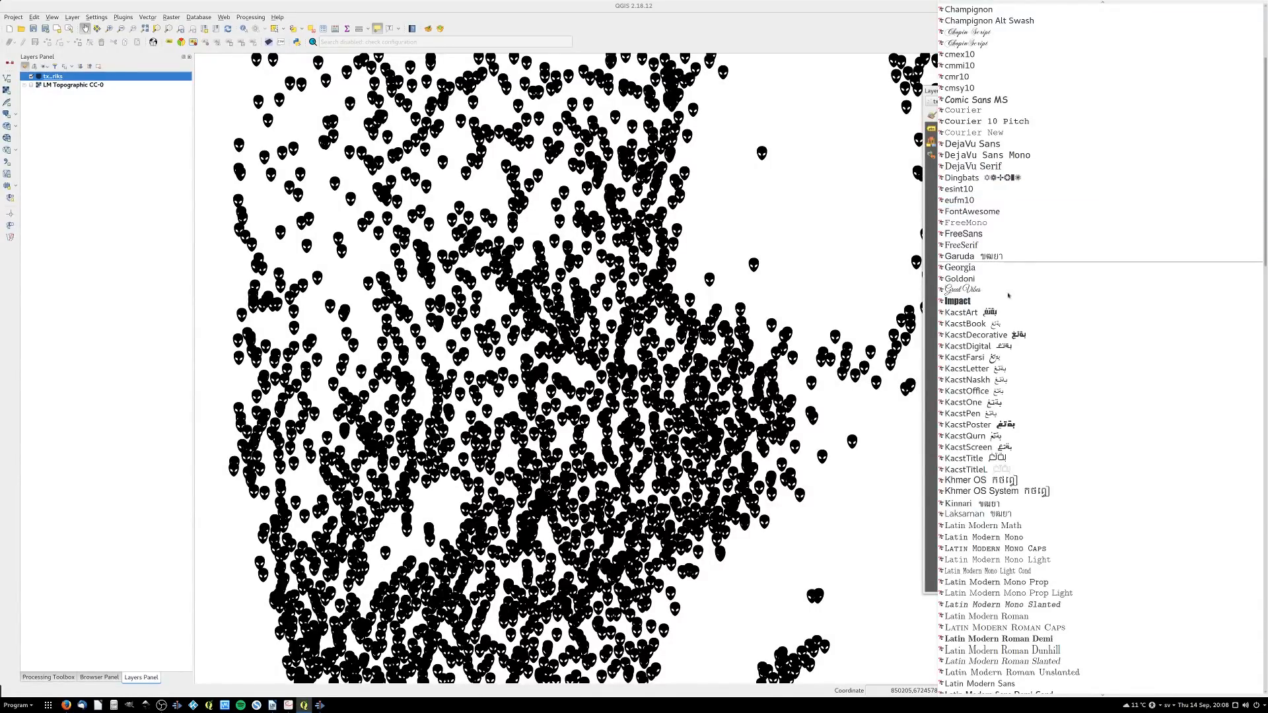
{"action": "scroll", "coordinate": [1005, 336], "scroll_direction": "down", "scroll_amount": 20}
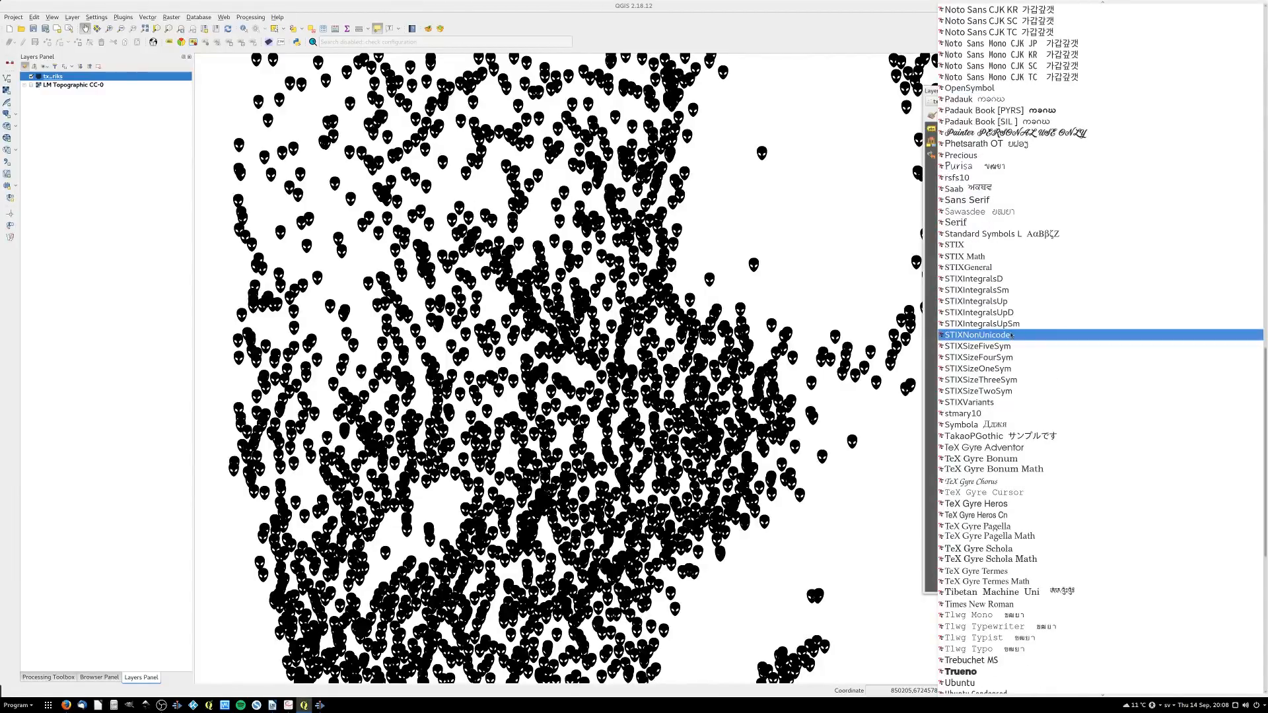
{"action": "scroll", "coordinate": [1011, 336], "scroll_direction": "down", "scroll_amount": 2}
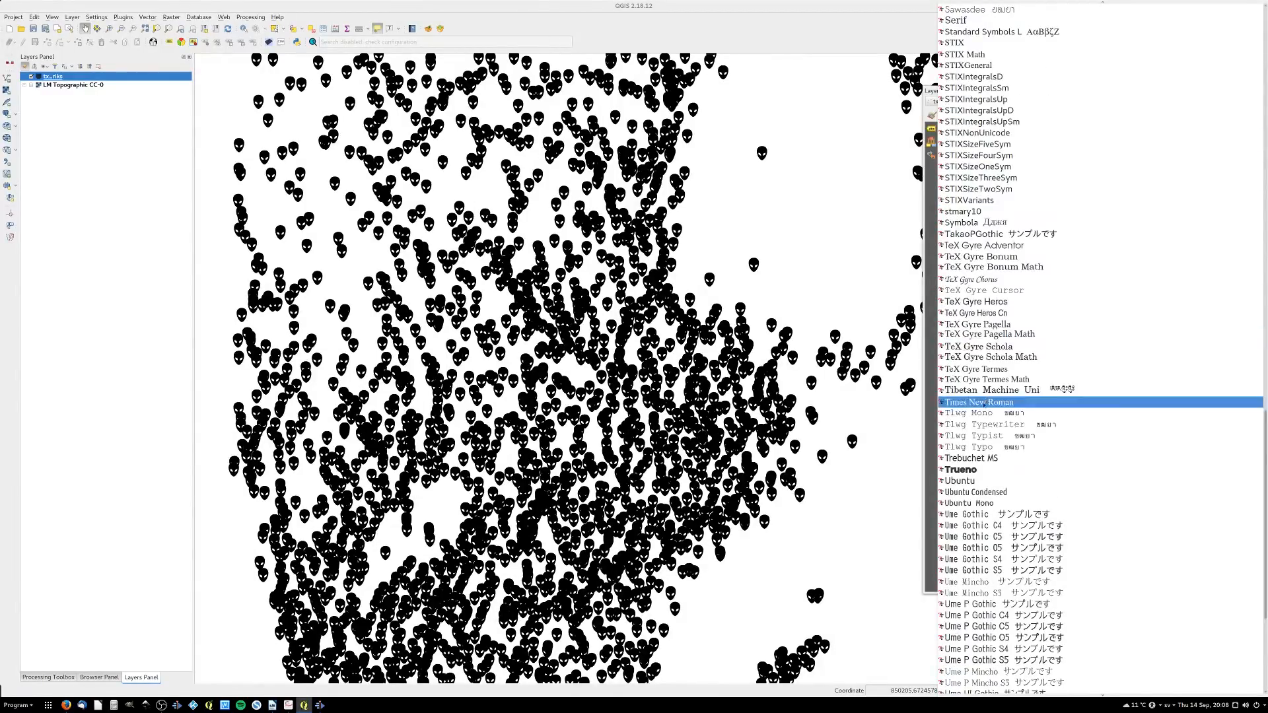
{"action": "left_click", "coordinate": [969, 470]}
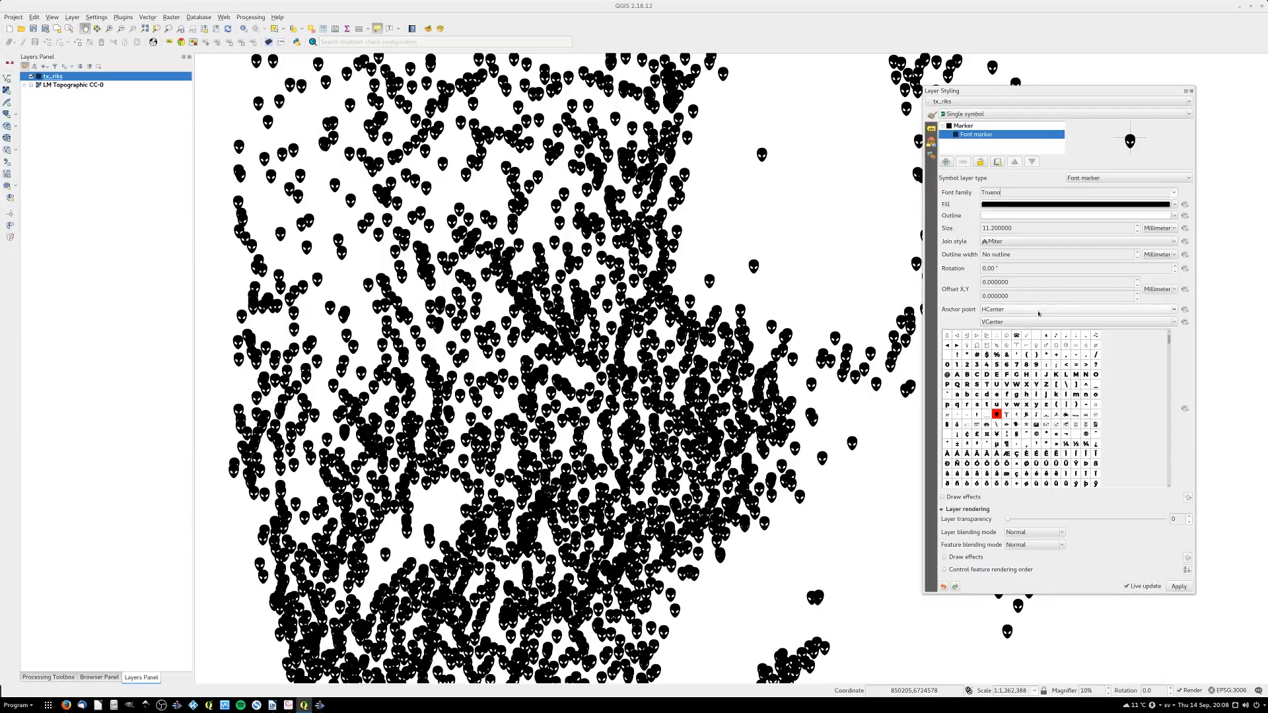
{"action": "left_click", "coordinate": [957, 385]}
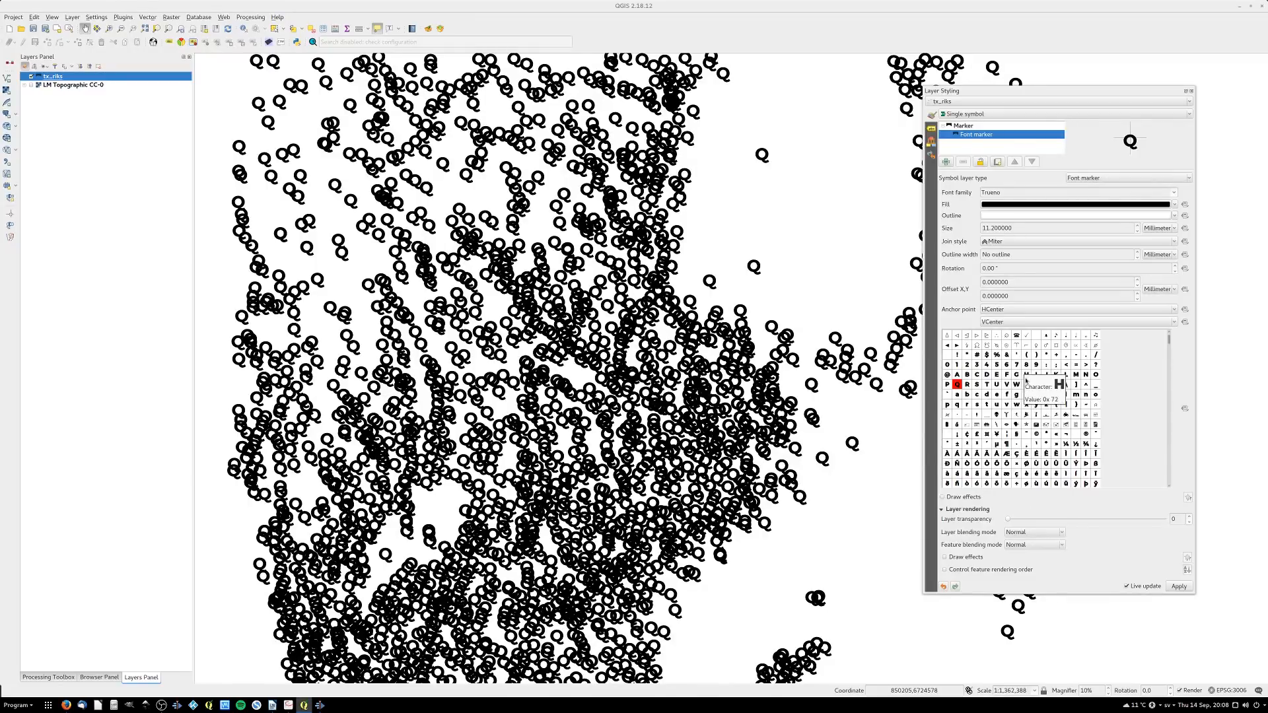
{"action": "left_click", "coordinate": [1017, 335]}
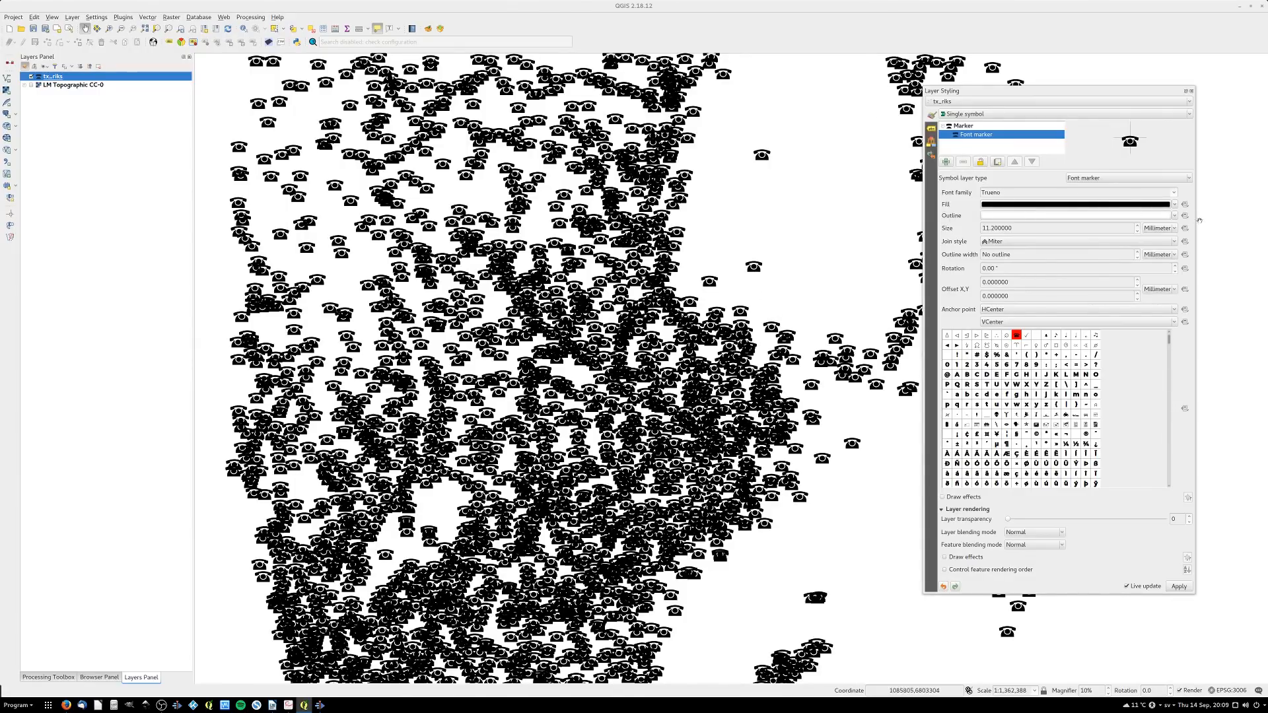
Give the telephone marker a yellow-orange outline with a width of 0.4 millimeters
{"action": "left_click", "coordinate": [1176, 216]}
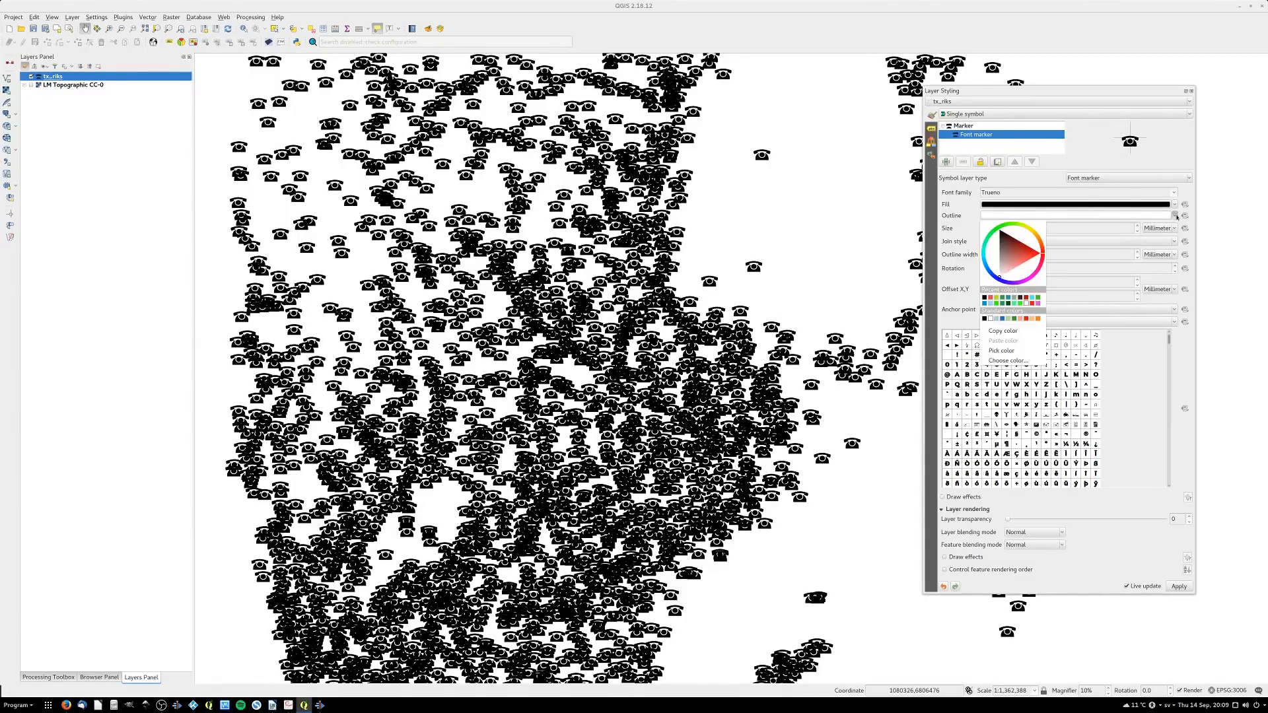
{"action": "left_click_drag", "start_coordinate": [1038, 236], "coordinate": [1033, 230]}
{"action": "left_click", "coordinate": [961, 216]}
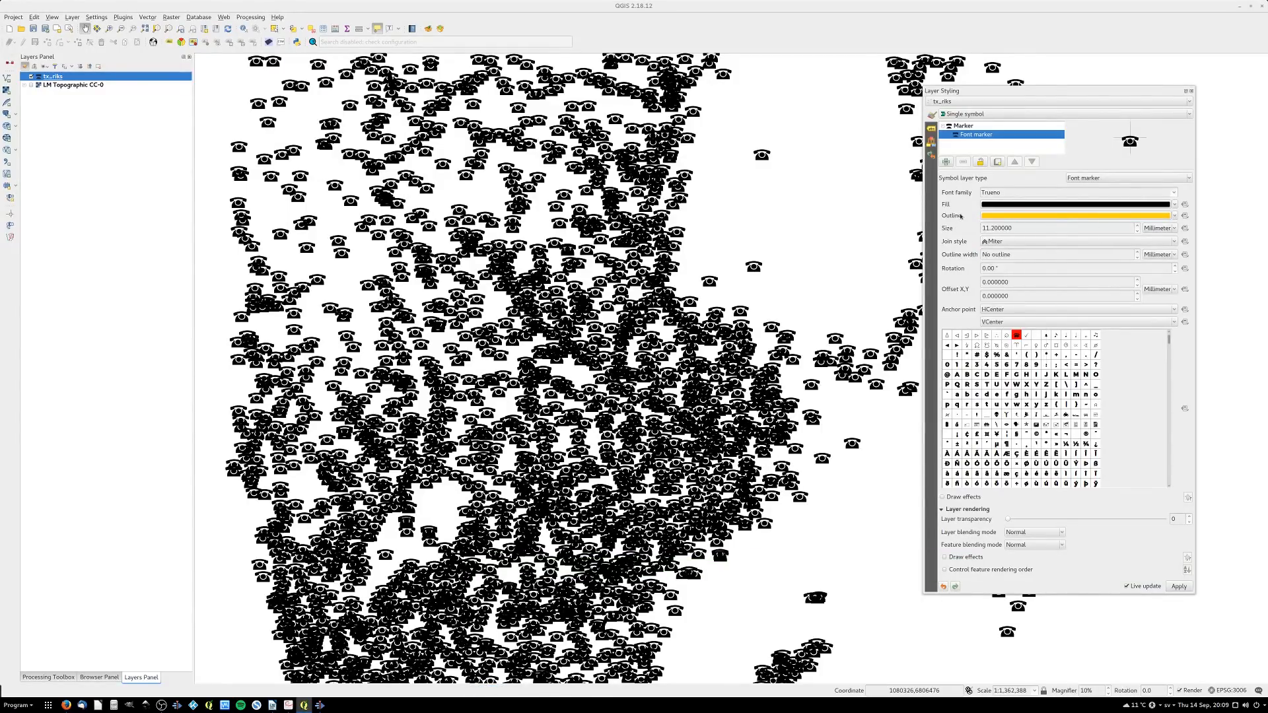
{"action": "scroll", "coordinate": [1009, 256], "scroll_direction": "up", "scroll_amount": 2}
{"action": "scroll", "coordinate": [1010, 255], "scroll_direction": "down", "scroll_amount": 2}
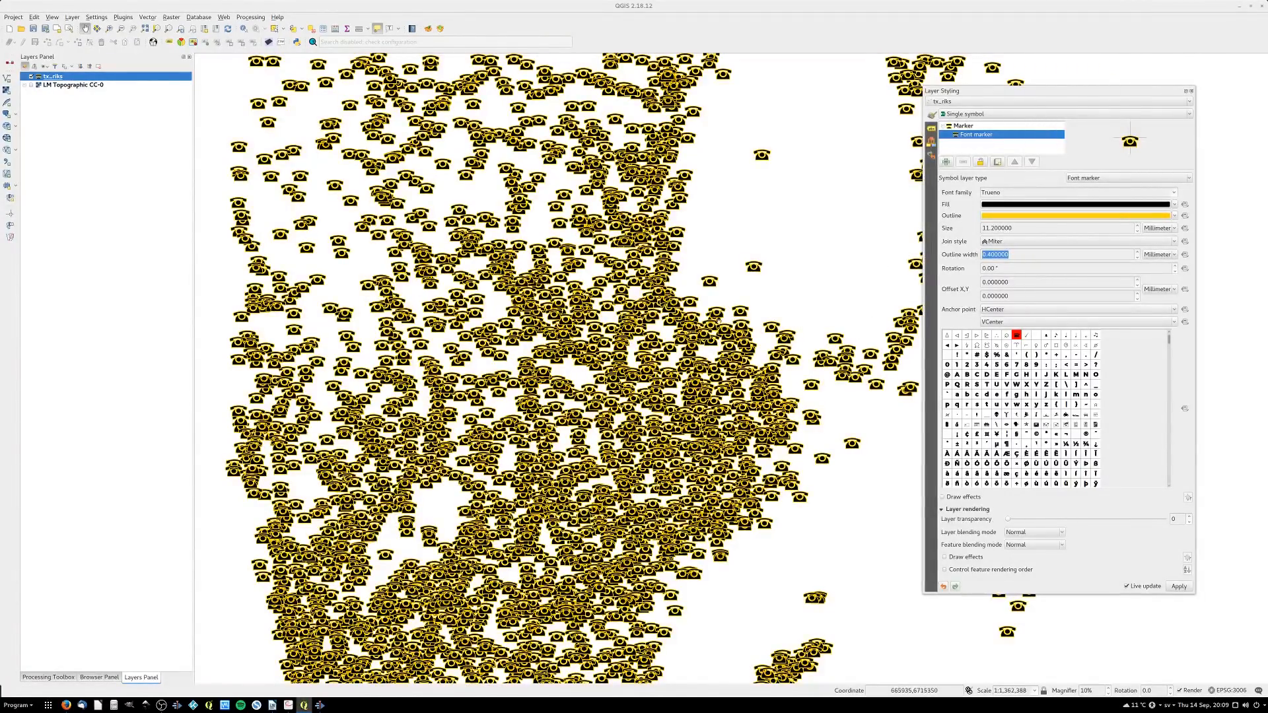
{"action": "scroll", "coordinate": [724, 316], "scroll_direction": "up", "scroll_amount": 1}
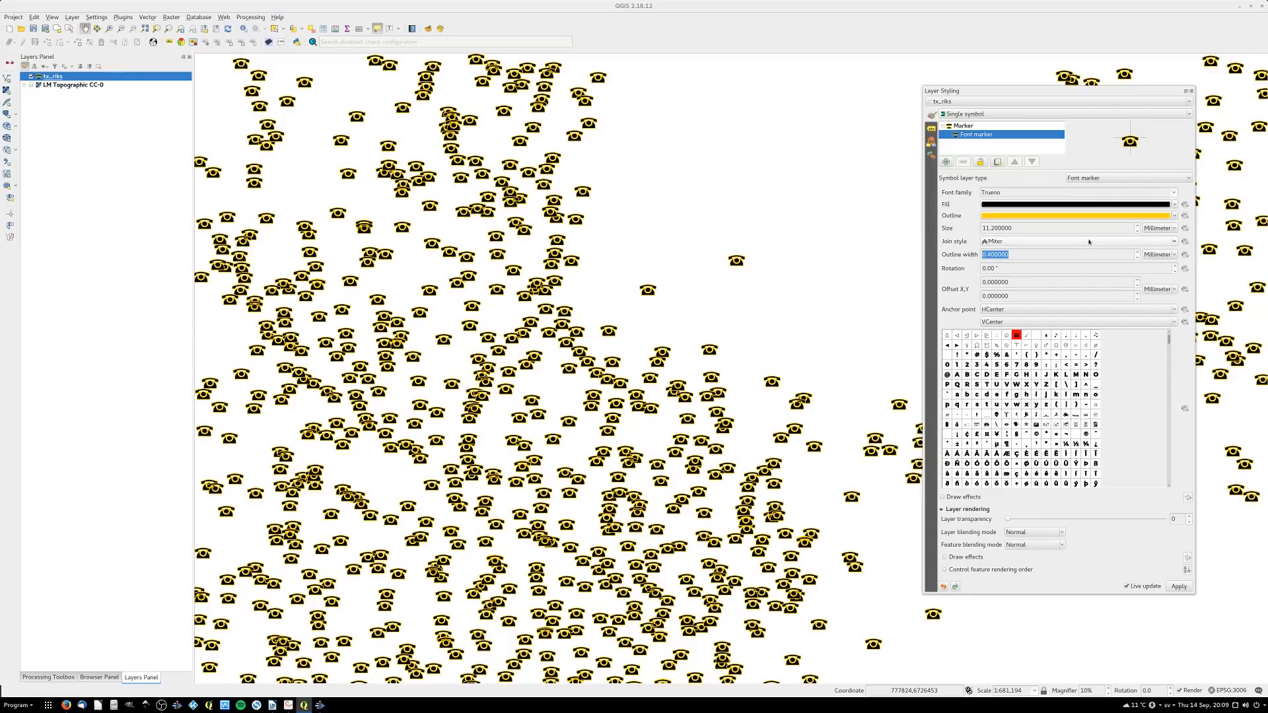
Try the Geometry generator and Simple marker symbol layer types in turn, and change tx_riks to SVG marker
{"action": "left_click", "coordinate": [1074, 180]}
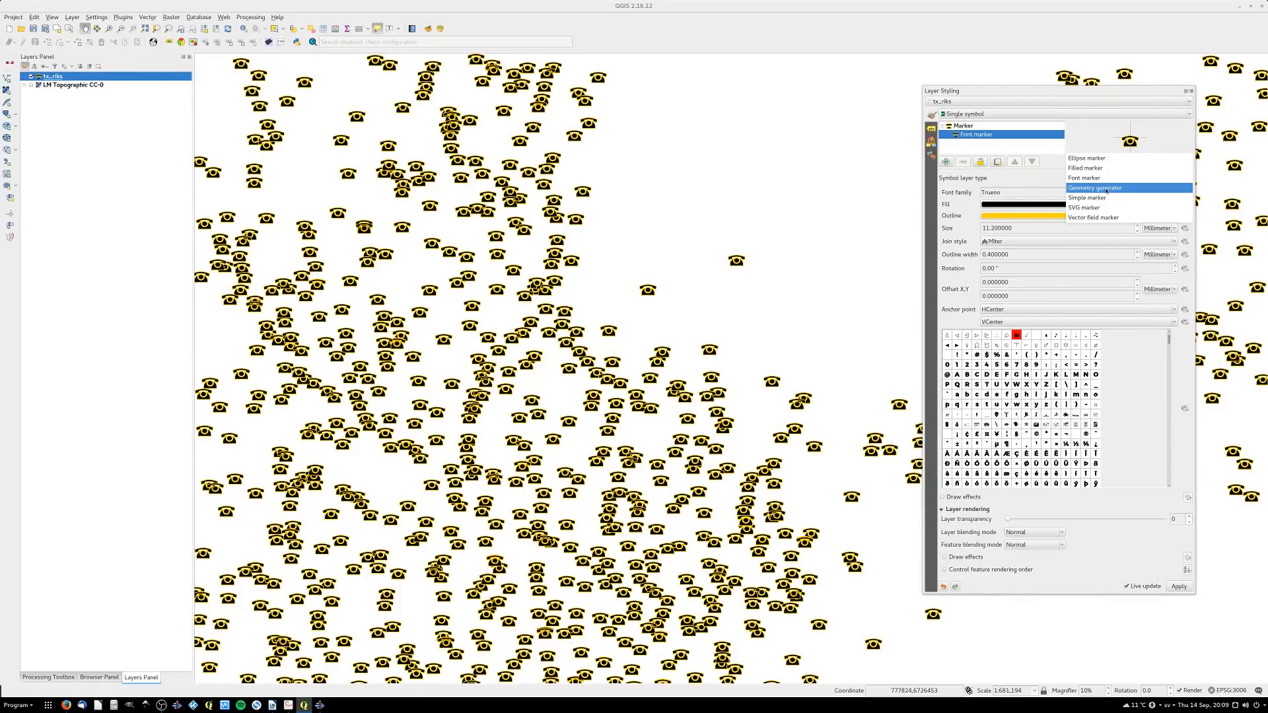
{"action": "left_click", "coordinate": [1105, 188]}
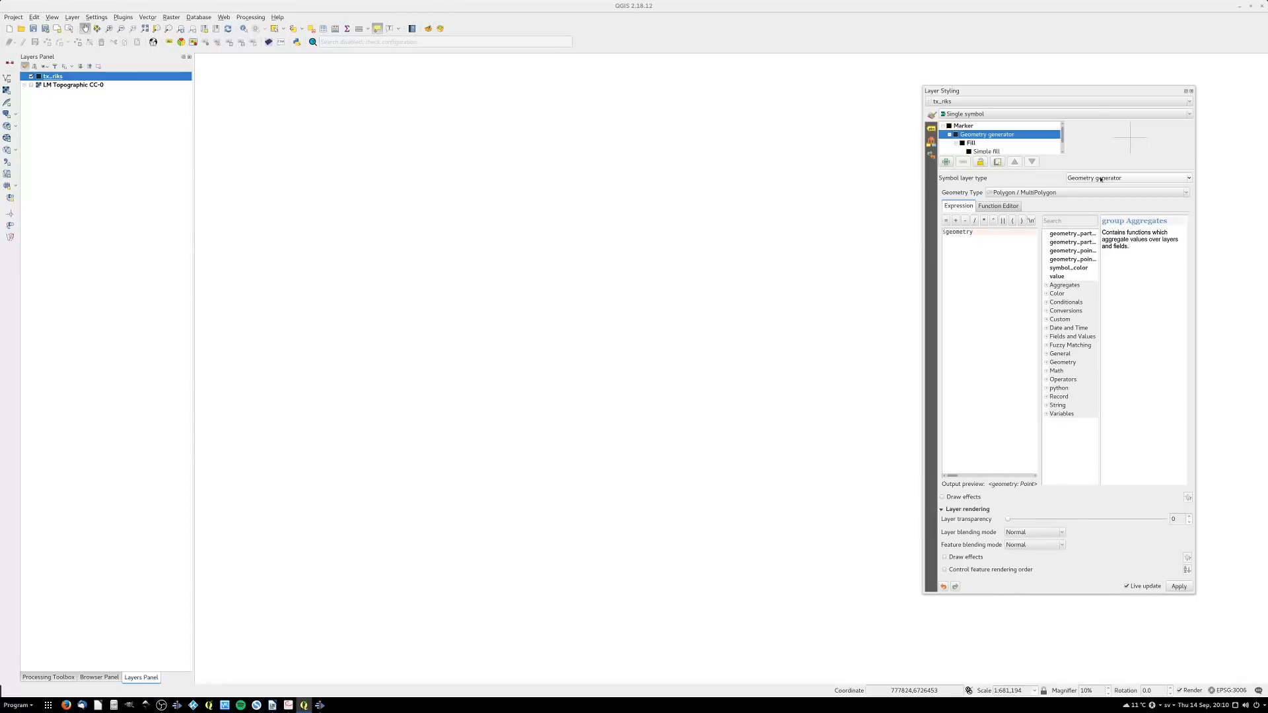
{"action": "left_click", "coordinate": [1100, 179]}
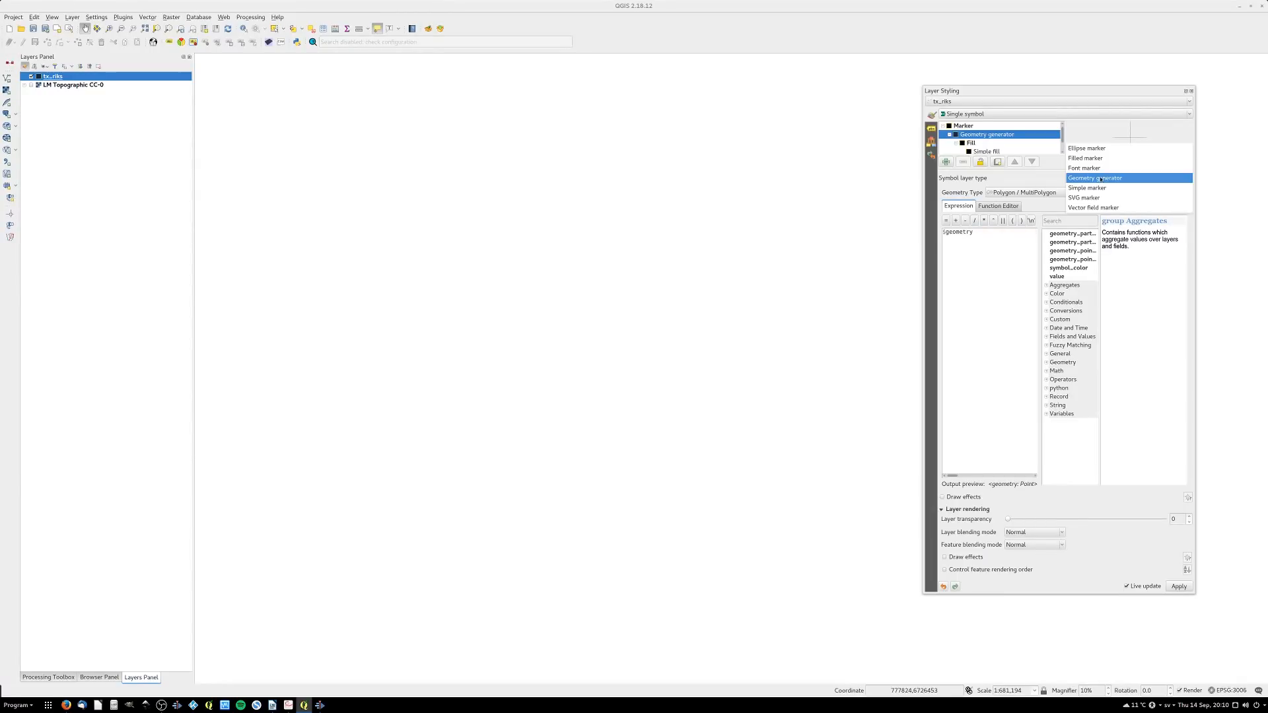
{"action": "left_click", "coordinate": [1100, 188]}
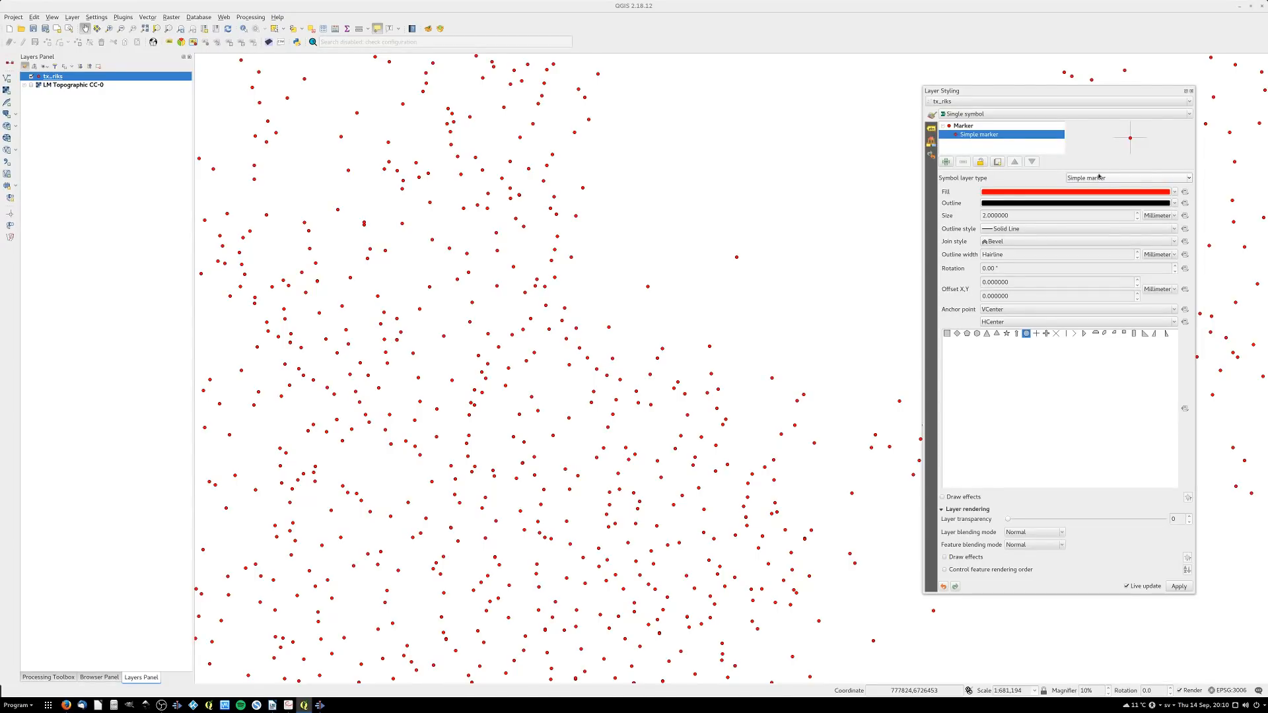
{"action": "left_click", "coordinate": [1100, 180]}
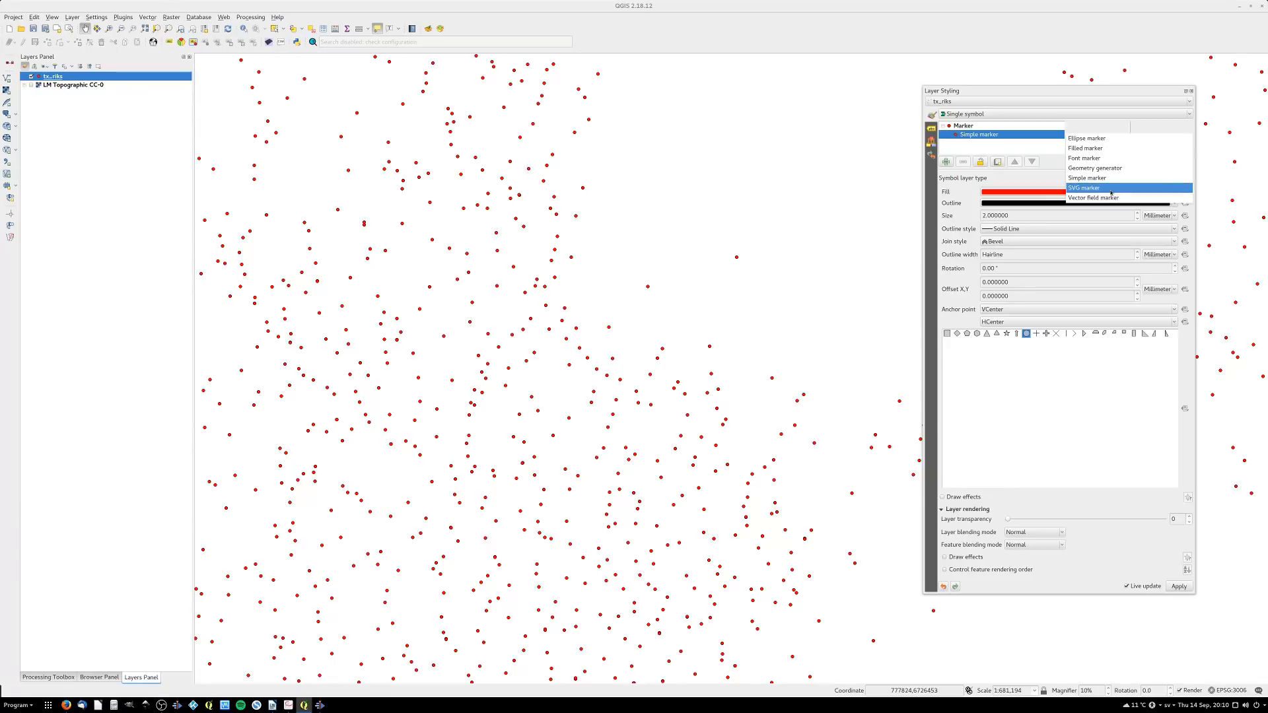
{"action": "left_click", "coordinate": [1098, 190]}
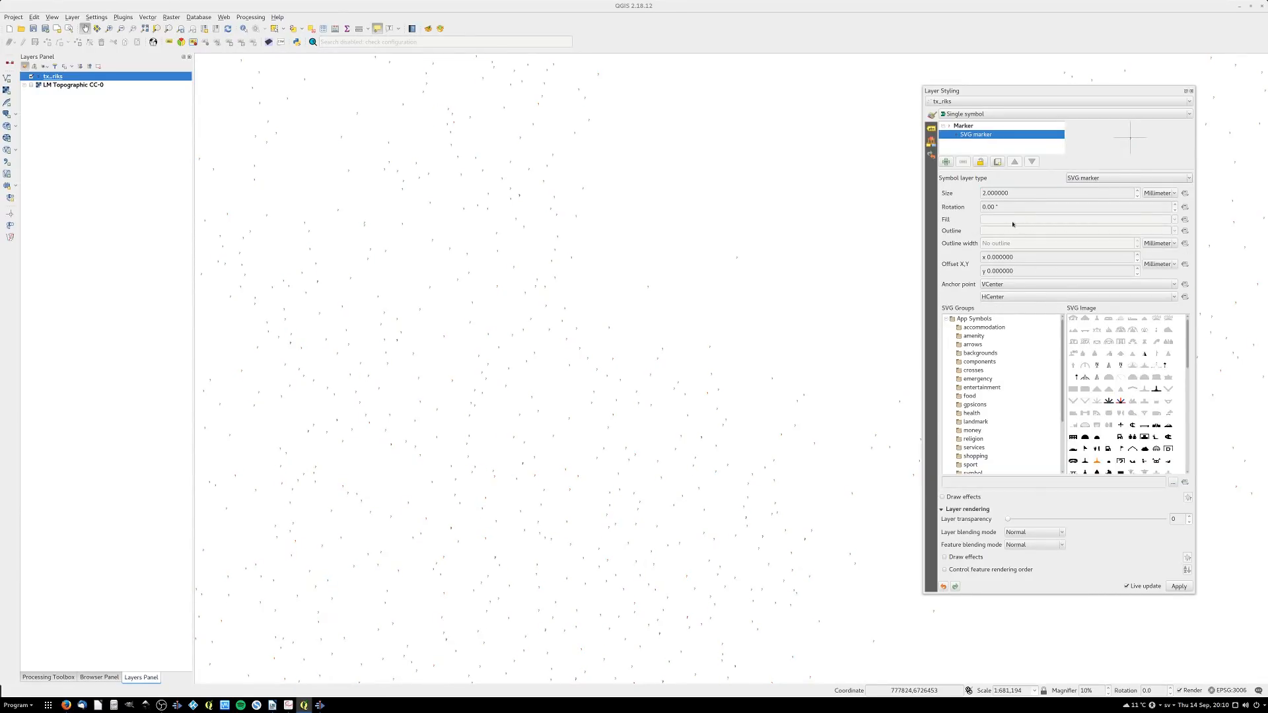
Enlarge the SVG marker to a size of 16.2 millimeters, and browse the available SVG images
{"action": "scroll", "coordinate": [1016, 192], "scroll_direction": "up", "scroll_amount": 20}
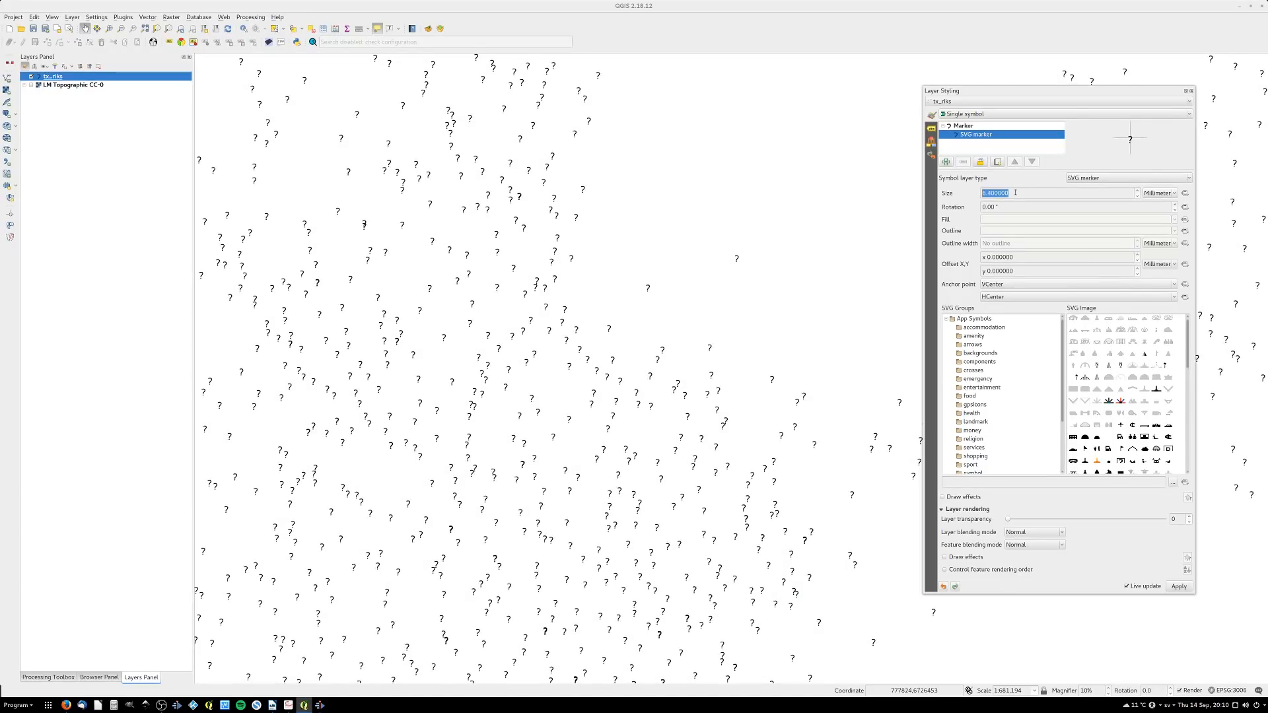
{"action": "scroll", "coordinate": [1016, 192], "scroll_direction": "up", "scroll_amount": 6}
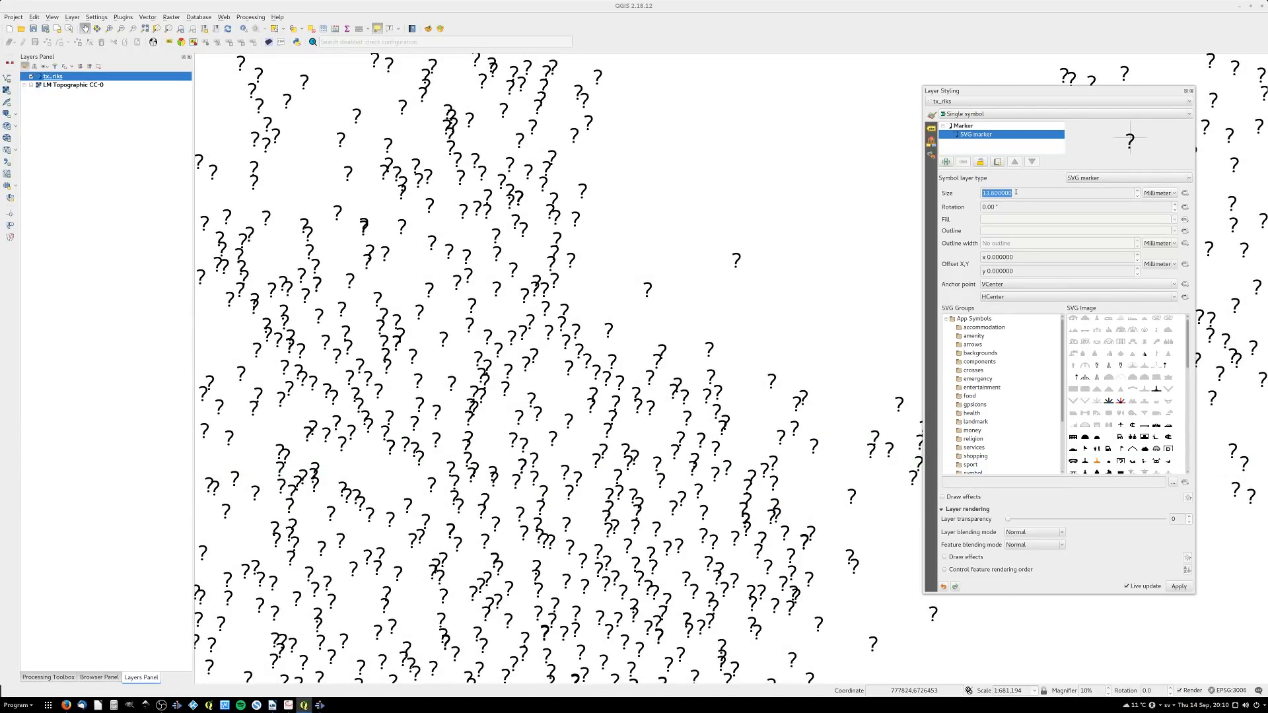
{"action": "scroll", "coordinate": [1016, 192], "scroll_direction": "up", "scroll_amount": 13}
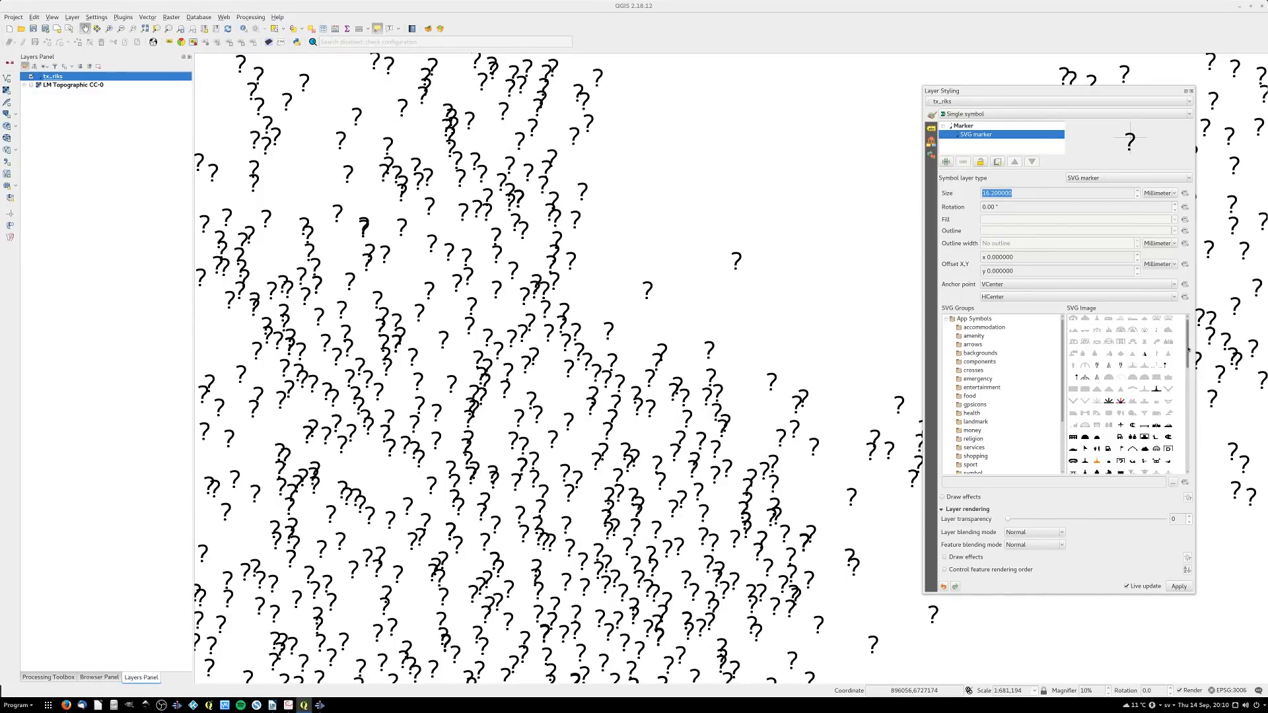
{"action": "scroll", "coordinate": [1188, 348], "scroll_direction": "down", "scroll_amount": 3}
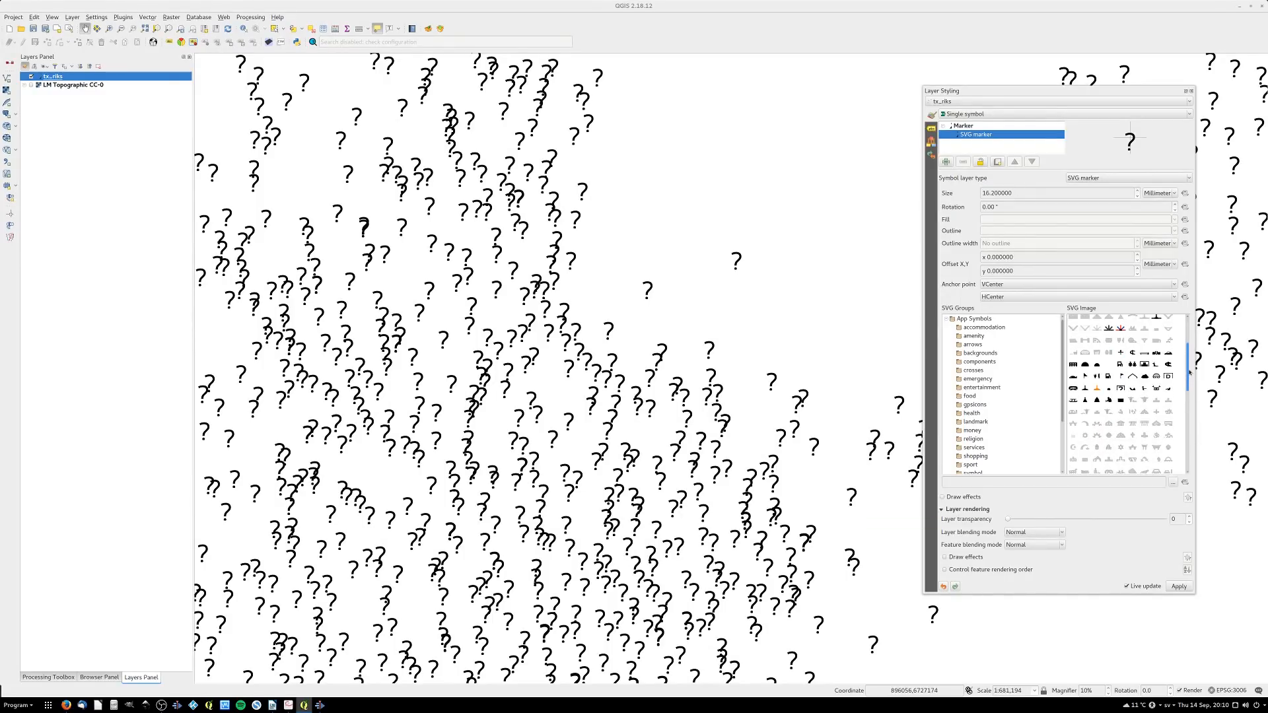
Try several gpsicons SVG images, including the gas pump and boxed question mark, before choosing the parachute for the SVG marker
{"action": "left_click", "coordinate": [1107, 376]}
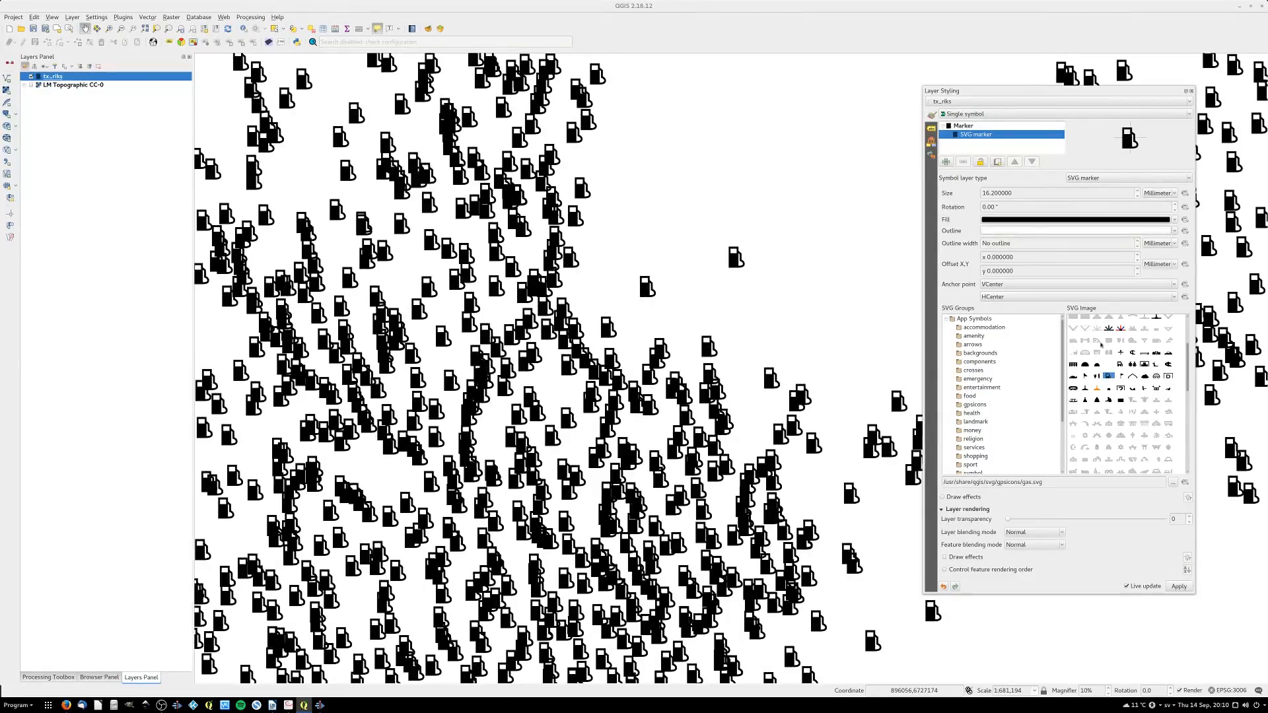
{"action": "left_click", "coordinate": [1072, 377]}
{"action": "left_click", "coordinate": [1121, 389]}
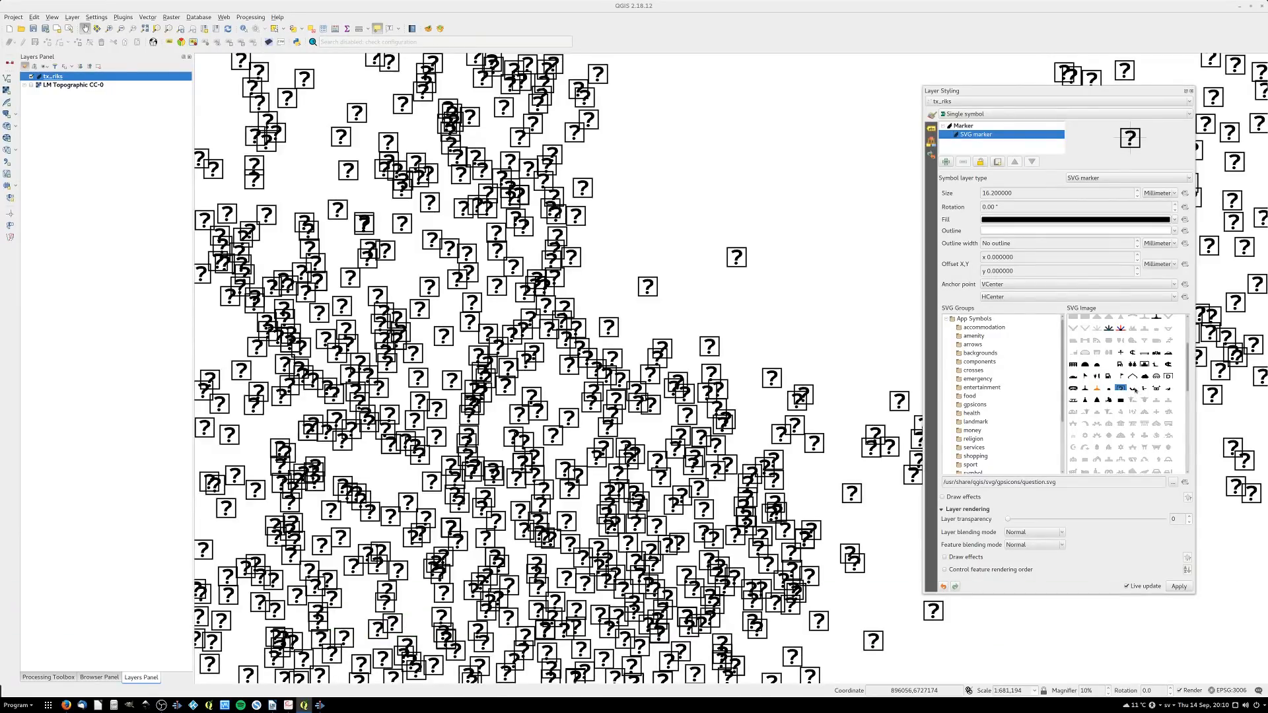
{"action": "left_click", "coordinate": [1133, 389]}
{"action": "left_click", "coordinate": [1157, 376]}
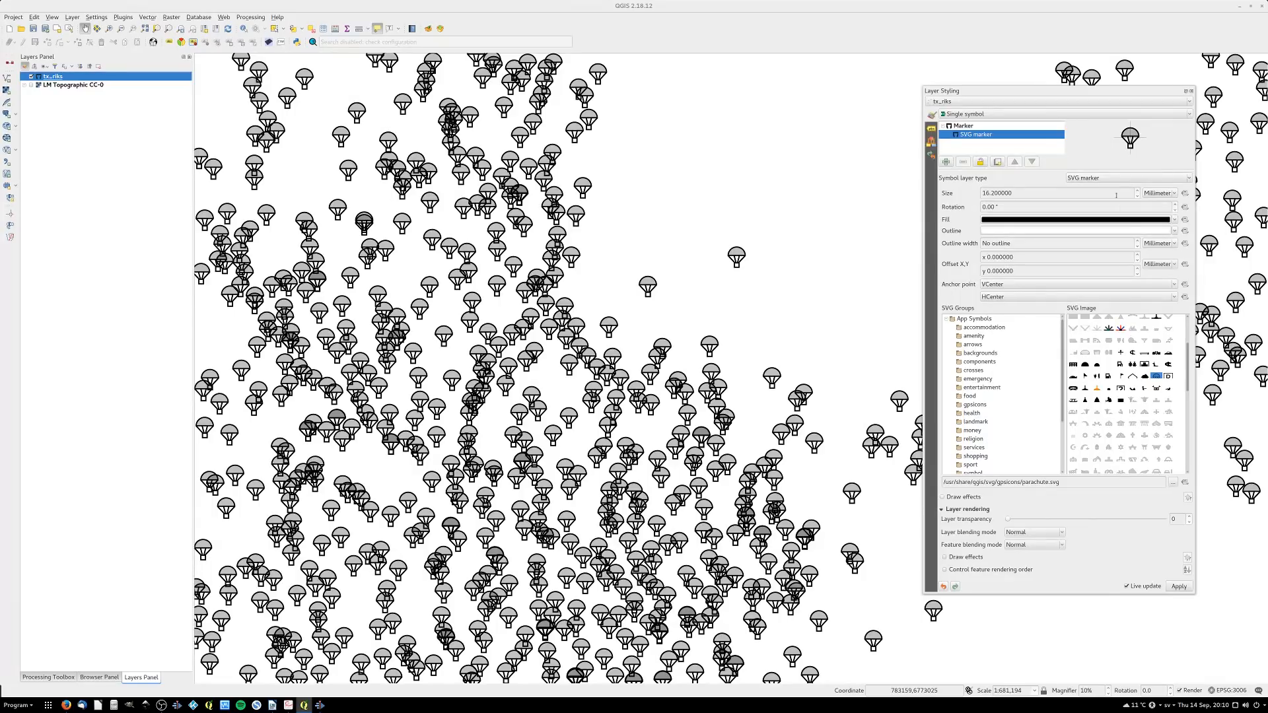
Recolor the parachute marker's fill to a bright blue using the color wheel
{"action": "left_click", "coordinate": [1175, 221]}
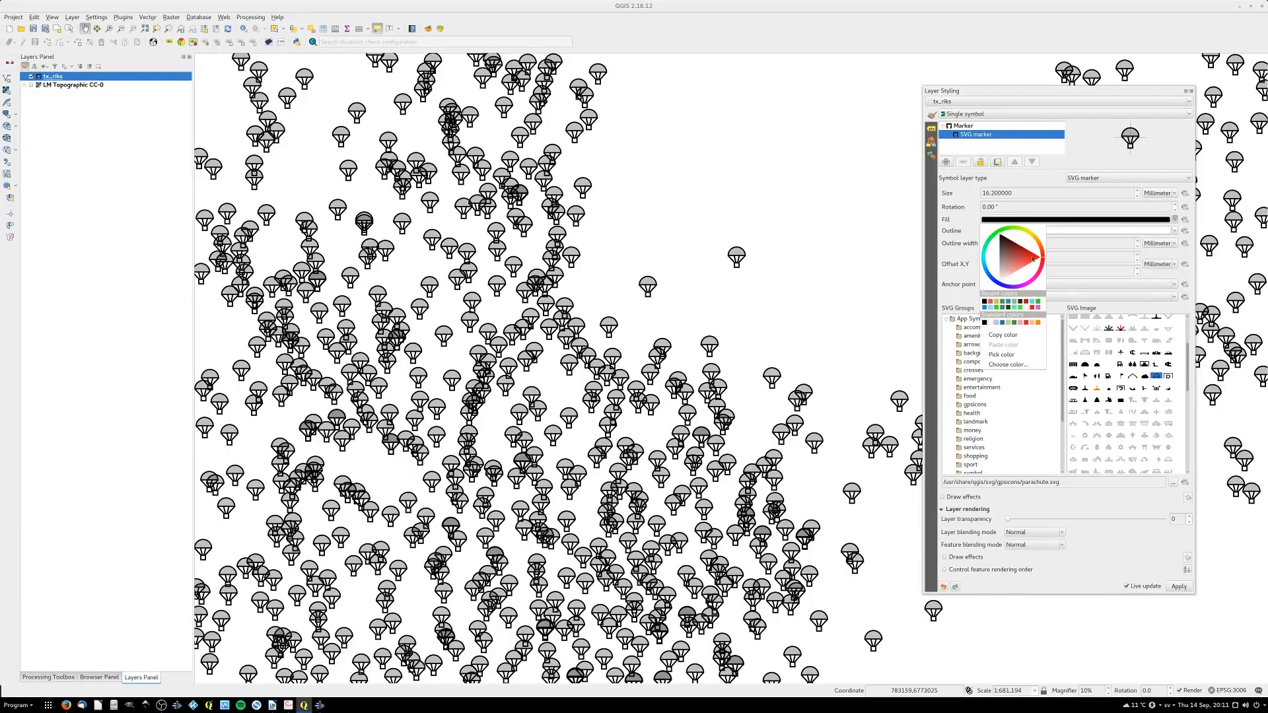
{"action": "left_click_drag", "start_coordinate": [1020, 257], "coordinate": [999, 284]}
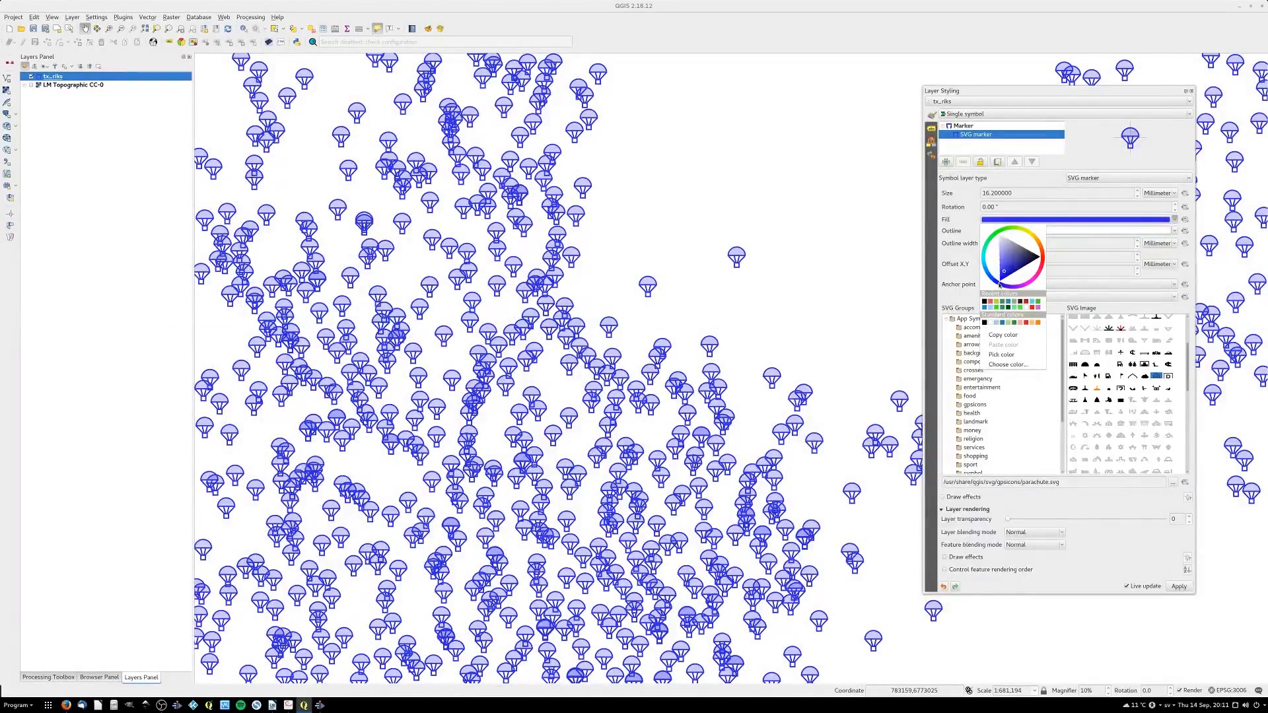
{"action": "left_click", "coordinate": [969, 216]}
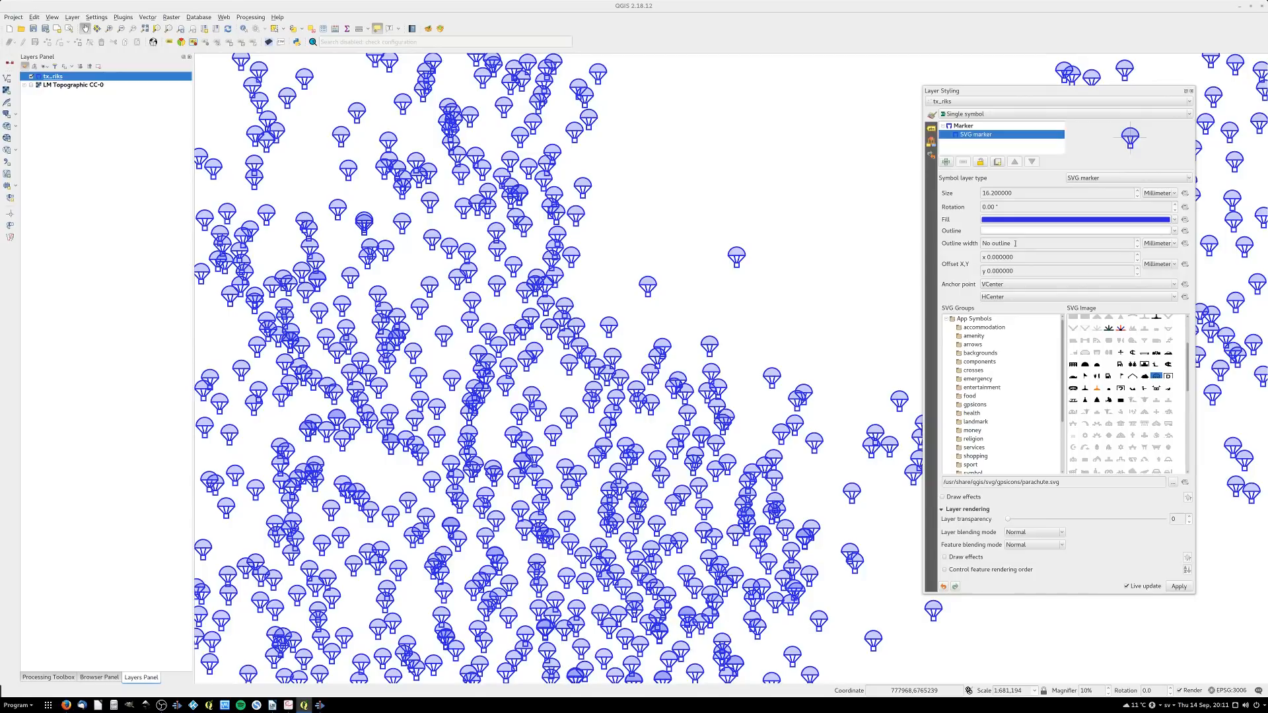
Try a wider outline on the parachute marker, and reset its outline width to No outline
{"action": "scroll", "coordinate": [1020, 244], "scroll_direction": "up", "scroll_amount": 4}
{"action": "scroll", "coordinate": [1022, 244], "scroll_direction": "down", "scroll_amount": 1}
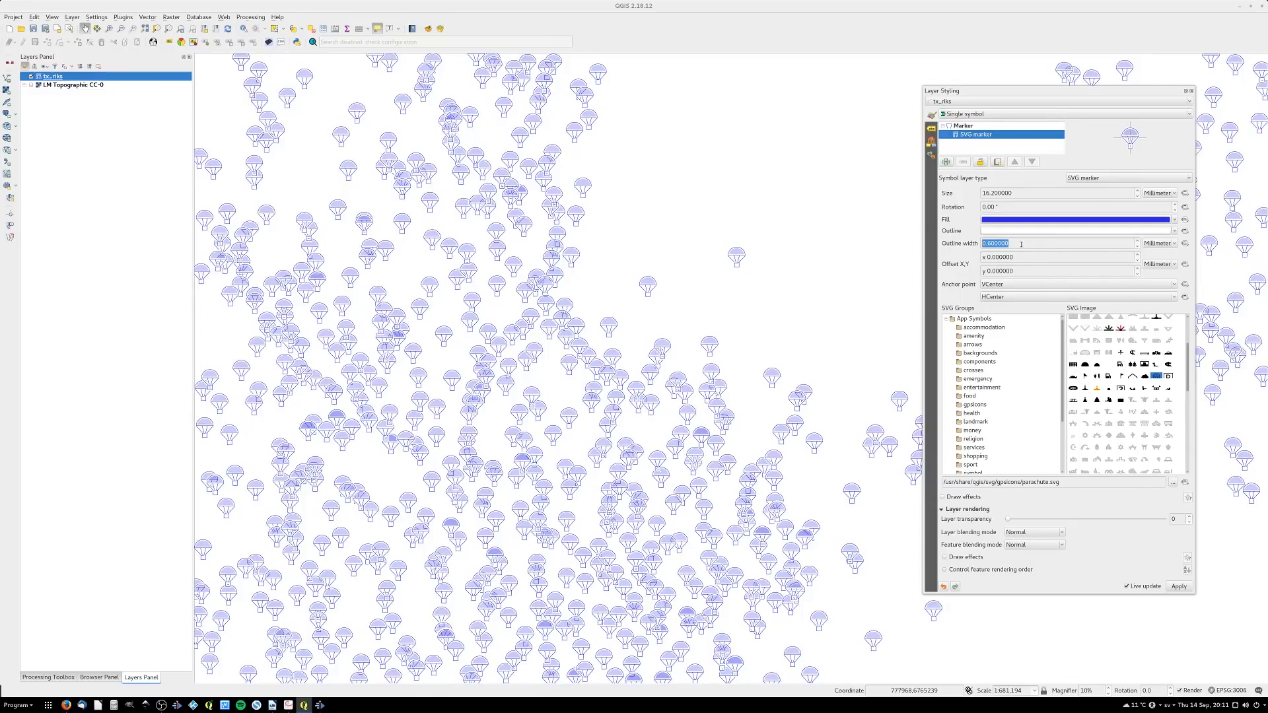
{"action": "scroll", "coordinate": [1021, 244], "scroll_direction": "down", "scroll_amount": 3}
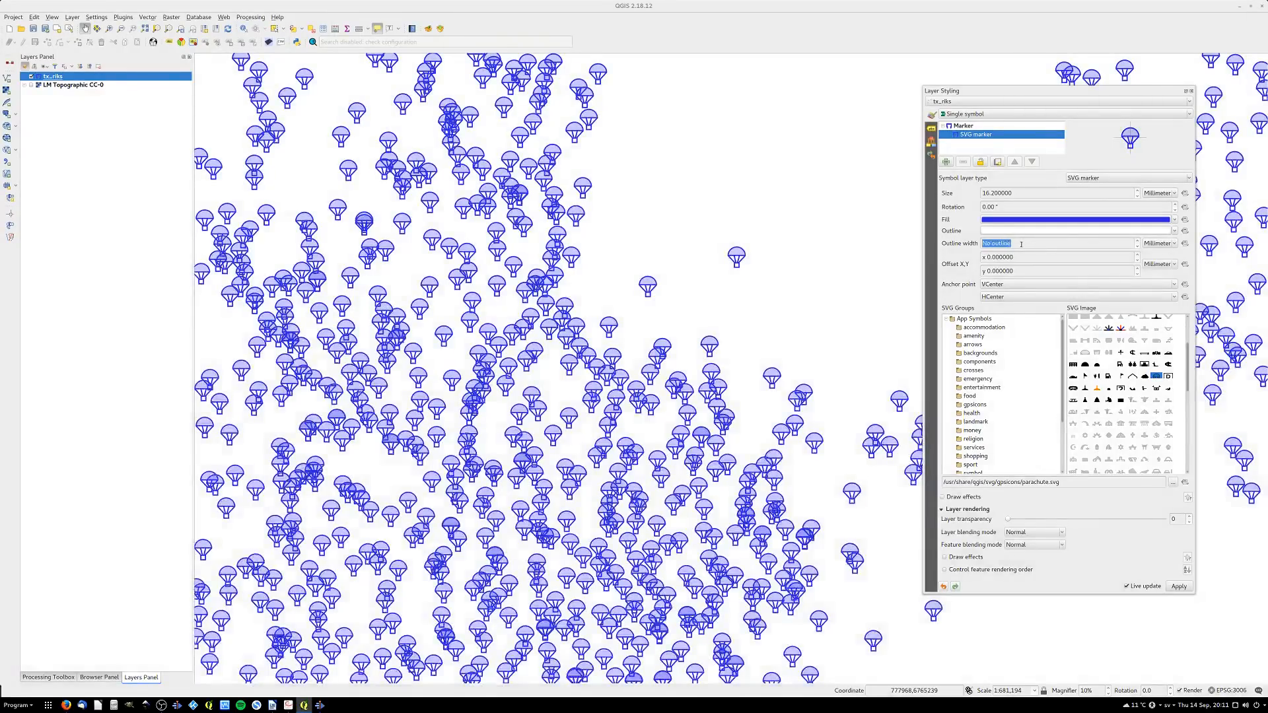
Switch the marker to the tree image and give it a 0.8 millimeter outline in light red, #ff4747
{"action": "left_click", "coordinate": [1098, 389]}
{"action": "left_click", "coordinate": [1096, 400]}
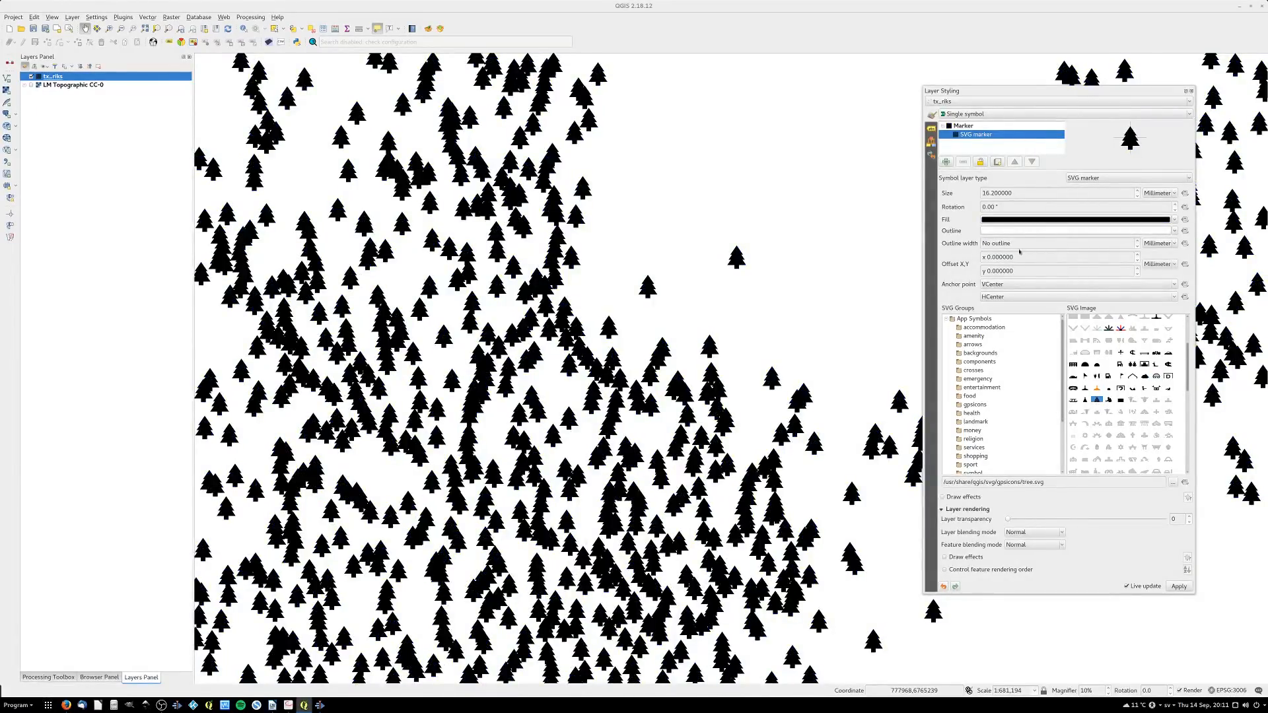
{"action": "scroll", "coordinate": [1020, 245], "scroll_direction": "up", "scroll_amount": 4}
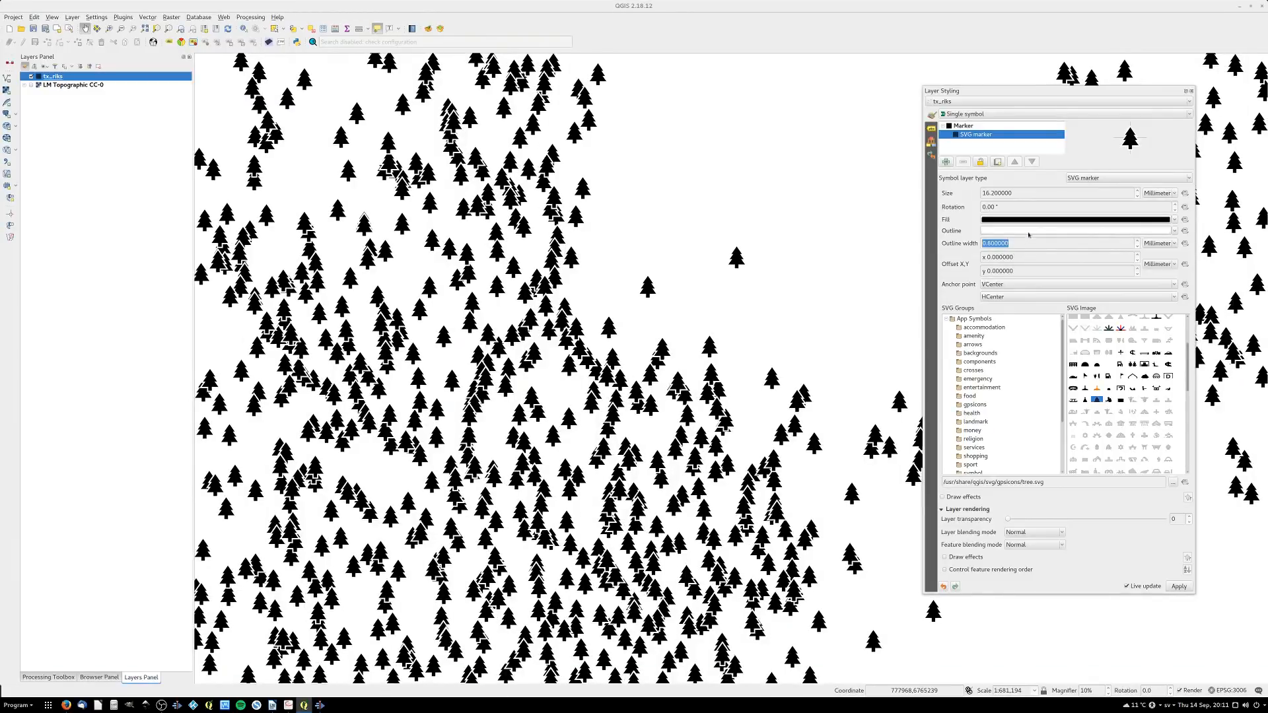
{"action": "left_click", "coordinate": [1044, 231]}
{"action": "left_click_drag", "start_coordinate": [1048, 331], "coordinate": [1104, 331]}
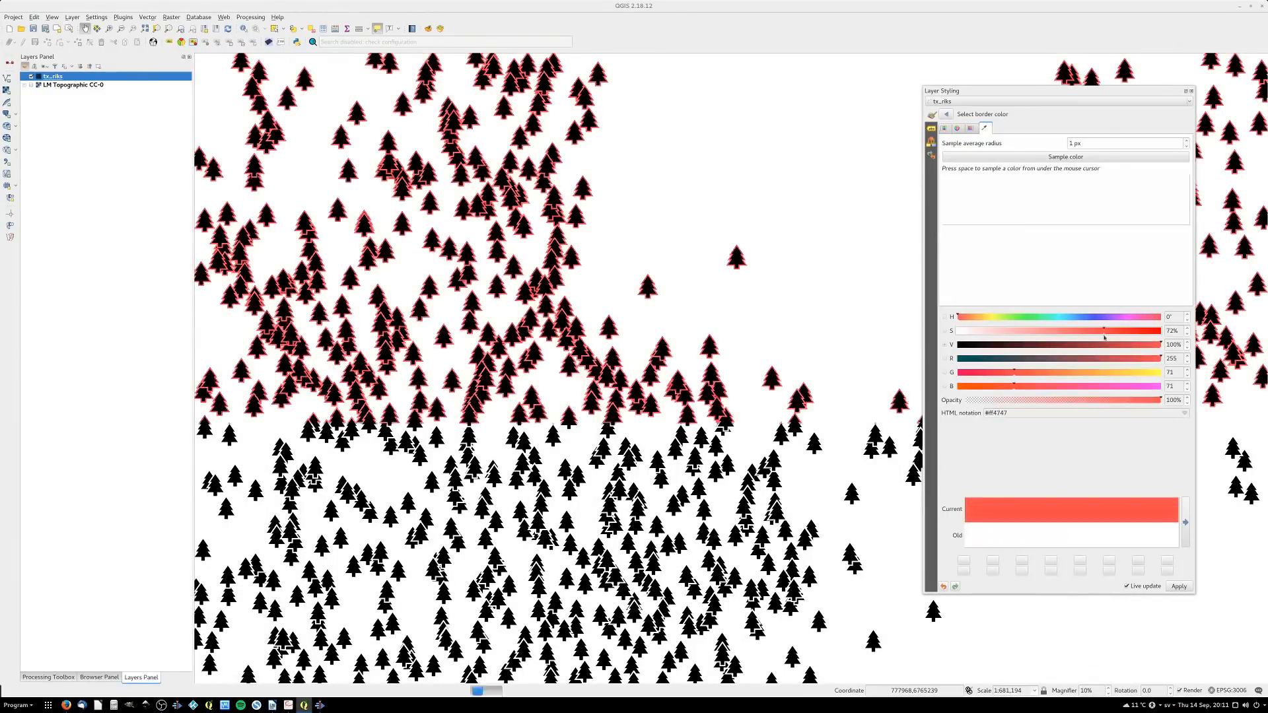
{"action": "left_click", "coordinate": [932, 115]}
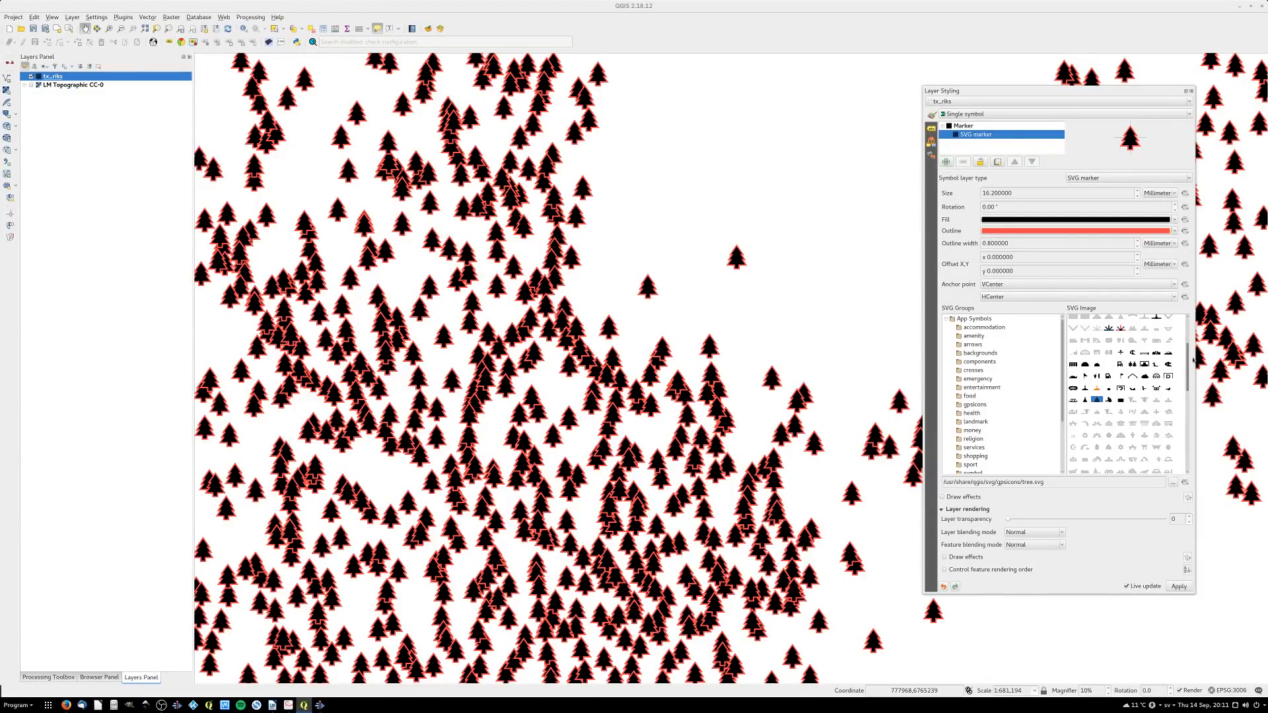
Replace the tree with the soccer ball image, and browse SVG groups including arrows, gpsicons, religion and sport
{"action": "left_click_drag", "start_coordinate": [1189, 367], "coordinate": [1186, 418]}
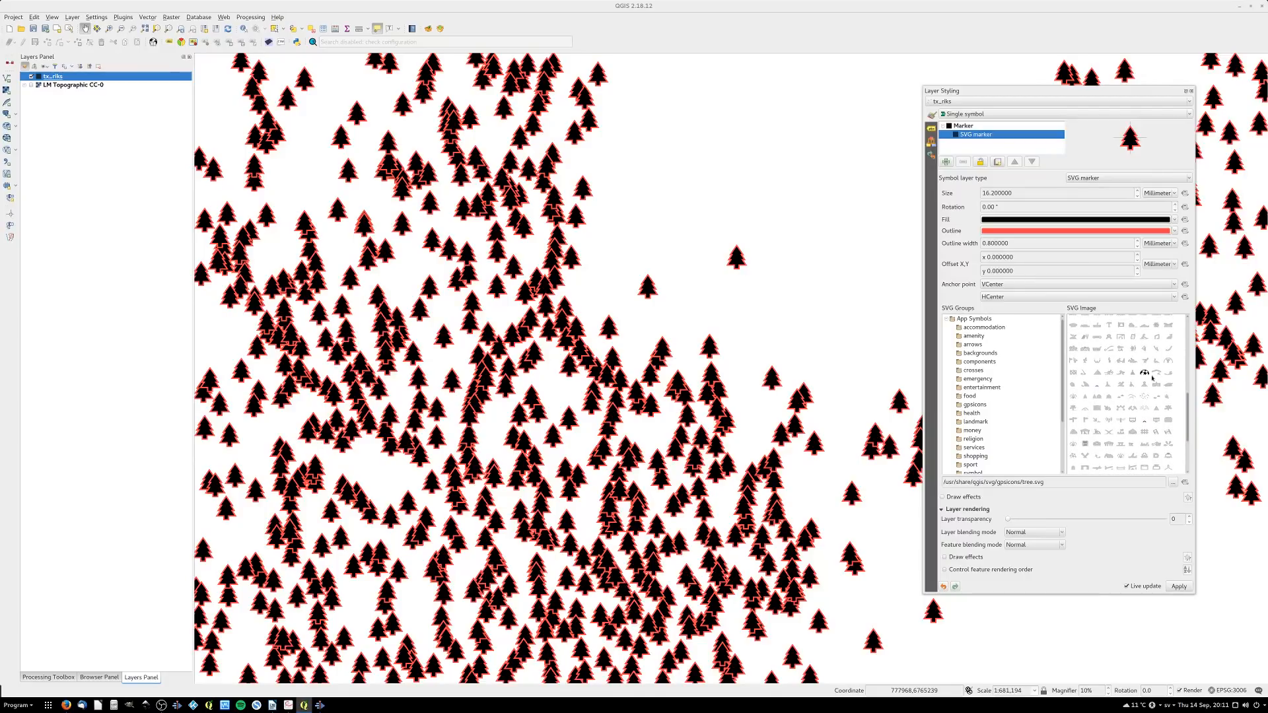
{"action": "left_click", "coordinate": [1145, 374]}
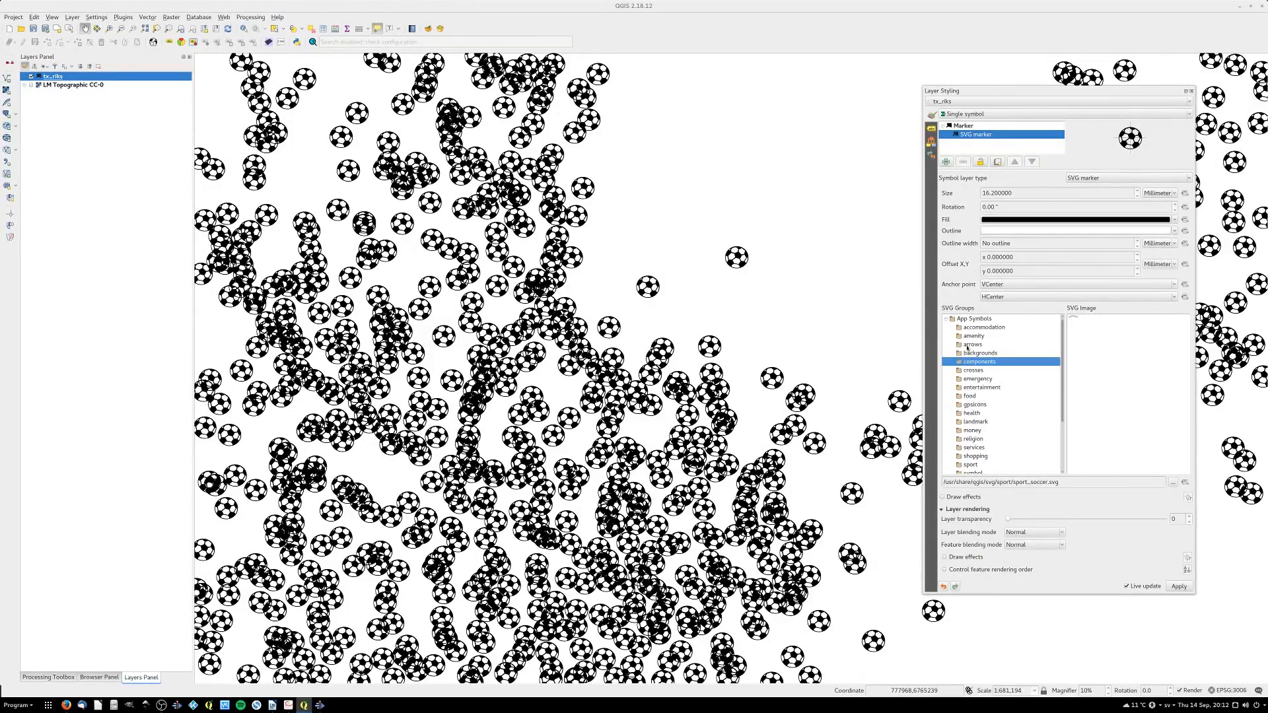
{"action": "left_click", "coordinate": [972, 344]}
{"action": "left_click", "coordinate": [973, 405]}
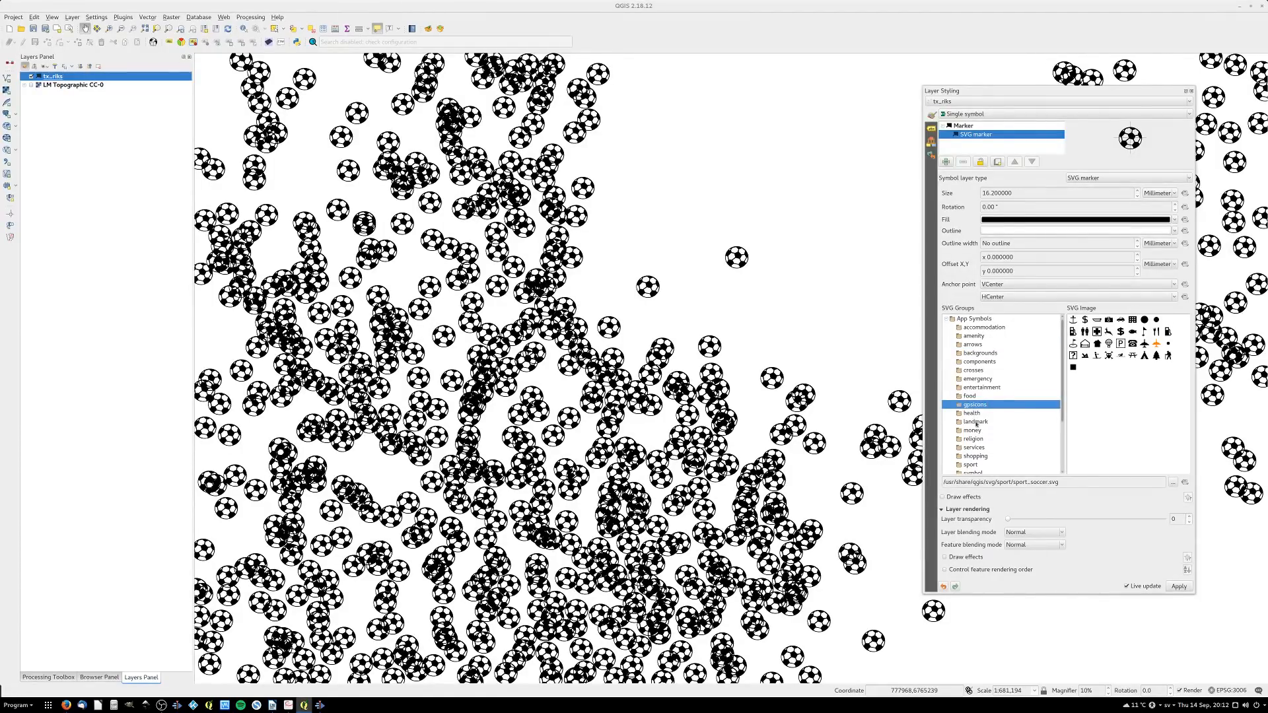
{"action": "left_click", "coordinate": [975, 439]}
{"action": "left_click", "coordinate": [974, 465]}
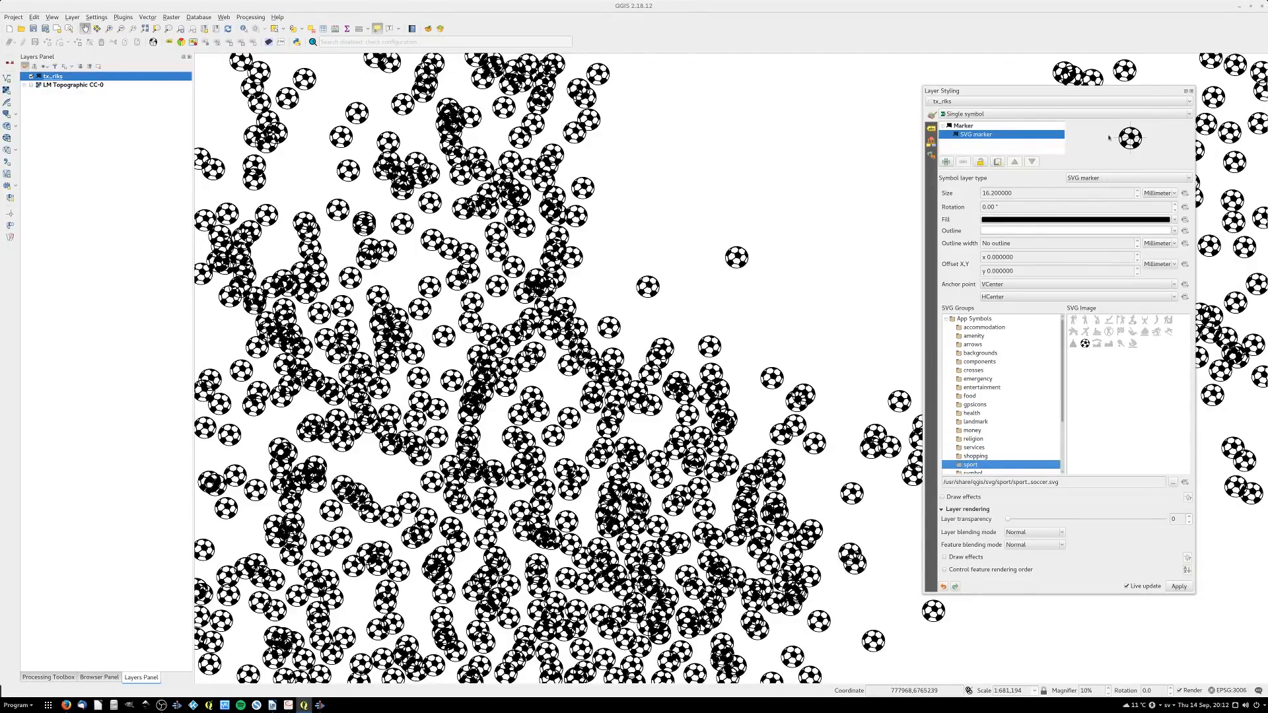
Change the symbol layer type to Vector field marker, using the Polar type with TJUST as length attribute and TRIKT as angle attribute
{"action": "left_click", "coordinate": [1128, 181]}
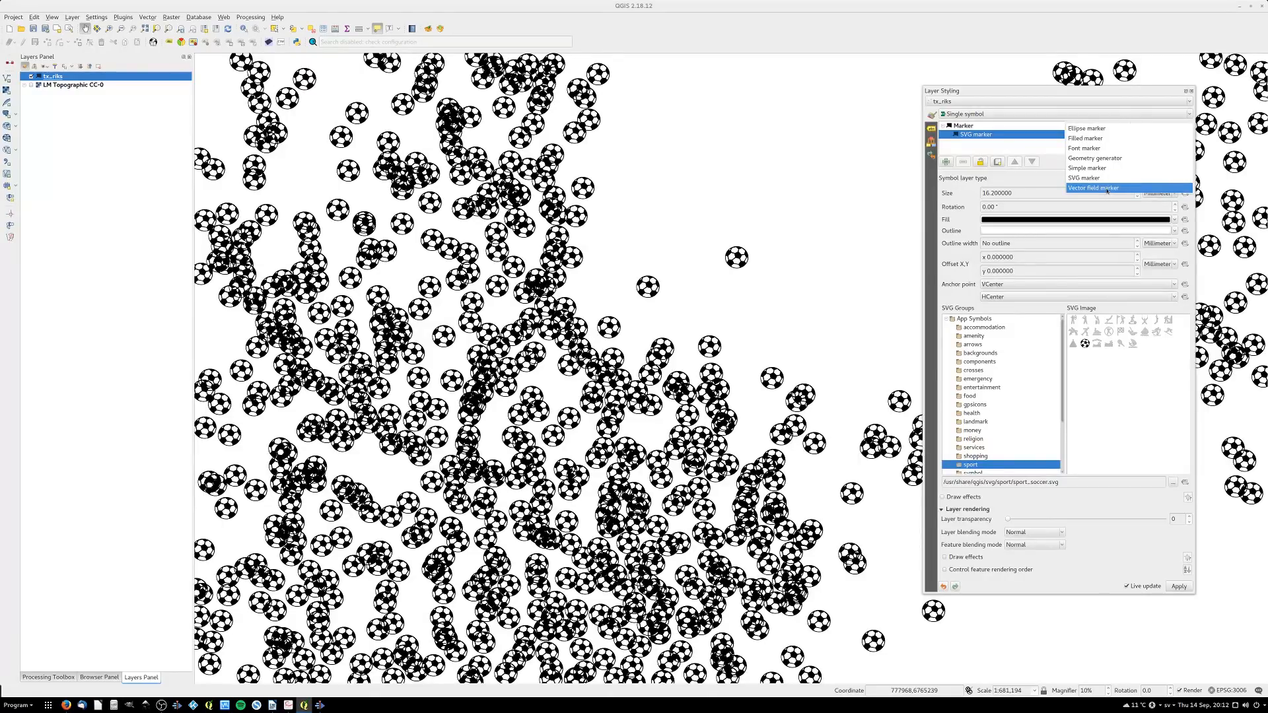
{"action": "left_click", "coordinate": [1108, 189]}
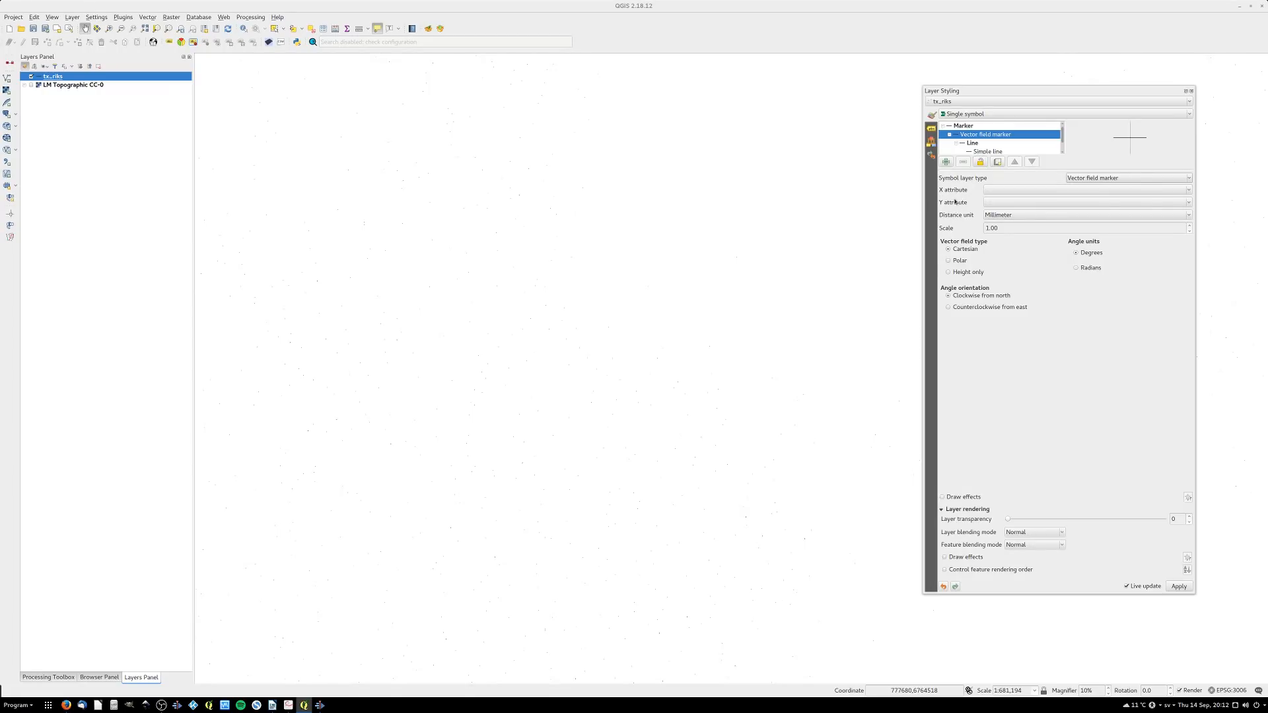
{"action": "left_click", "coordinate": [950, 261]}
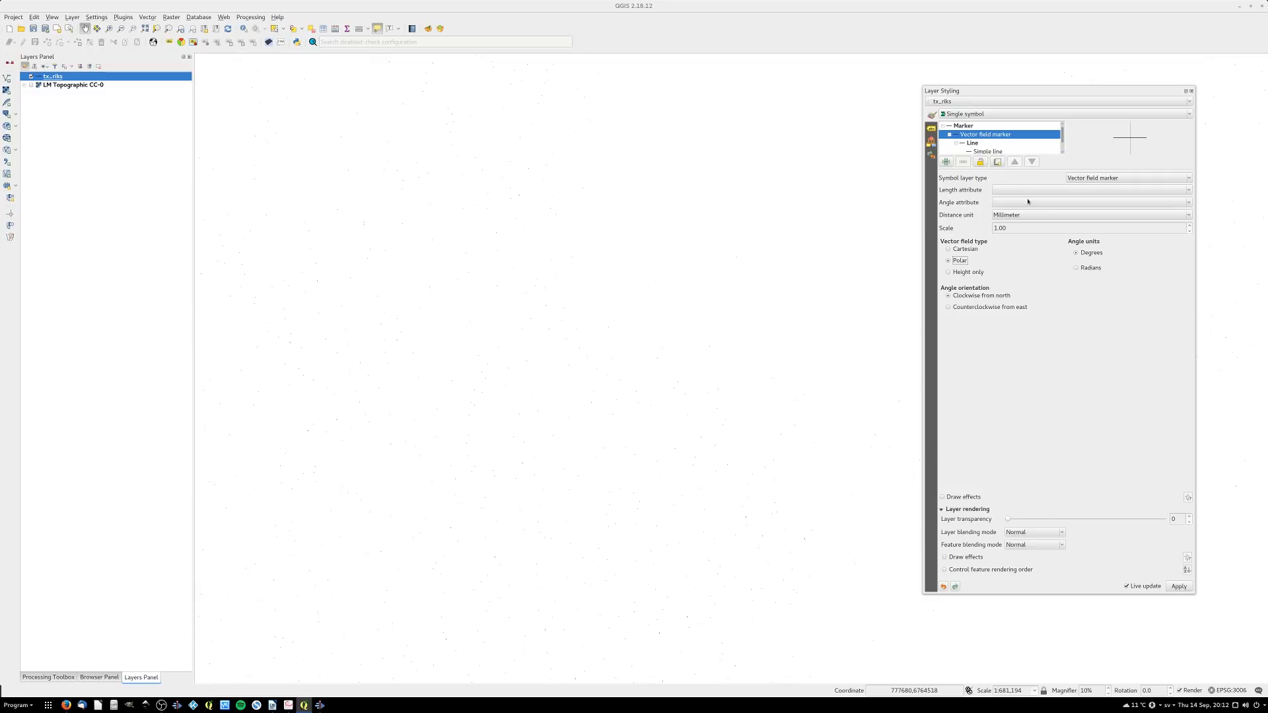
{"action": "left_click", "coordinate": [1187, 191]}
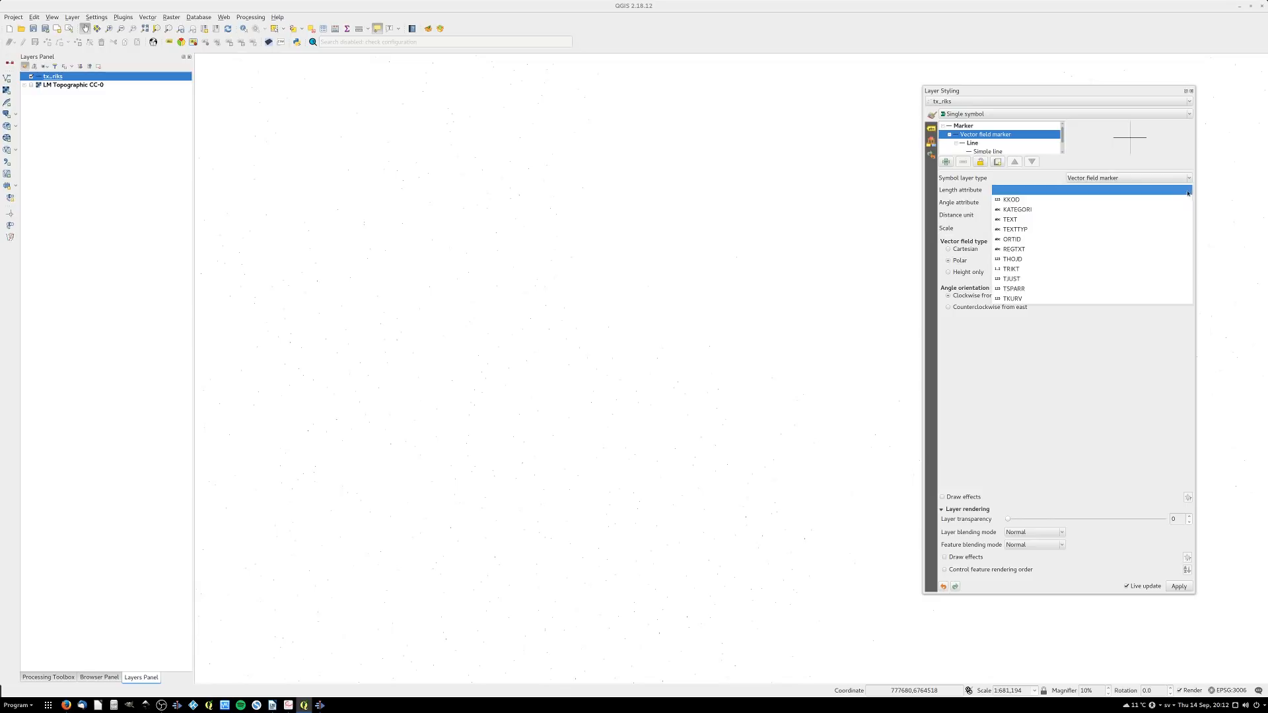
{"action": "left_click", "coordinate": [1024, 279]}
{"action": "left_click", "coordinate": [1028, 203]}
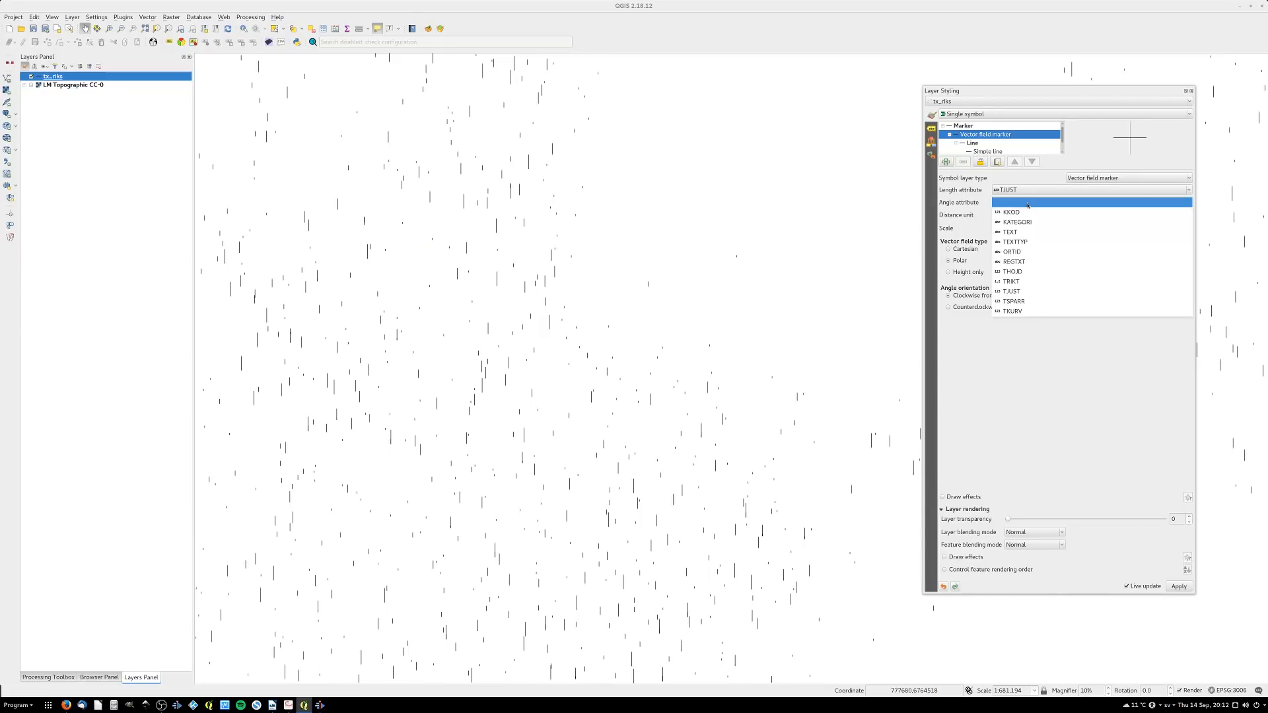
{"action": "left_click", "coordinate": [1018, 282]}
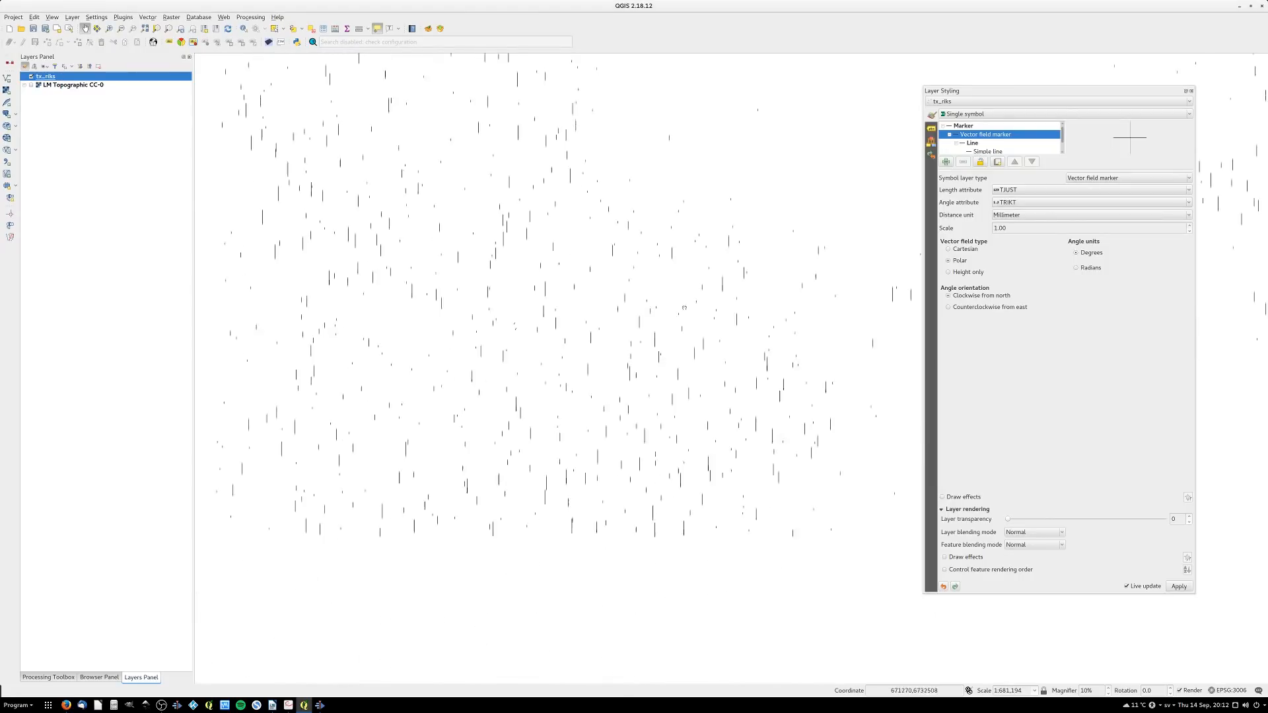
Add a red Simple marker symbol layer, and make the vector field marker's line thicker
{"action": "left_click_drag", "start_coordinate": [668, 468], "coordinate": [662, 156]}
{"action": "left_click_drag", "start_coordinate": [588, 371], "coordinate": [756, 316]}
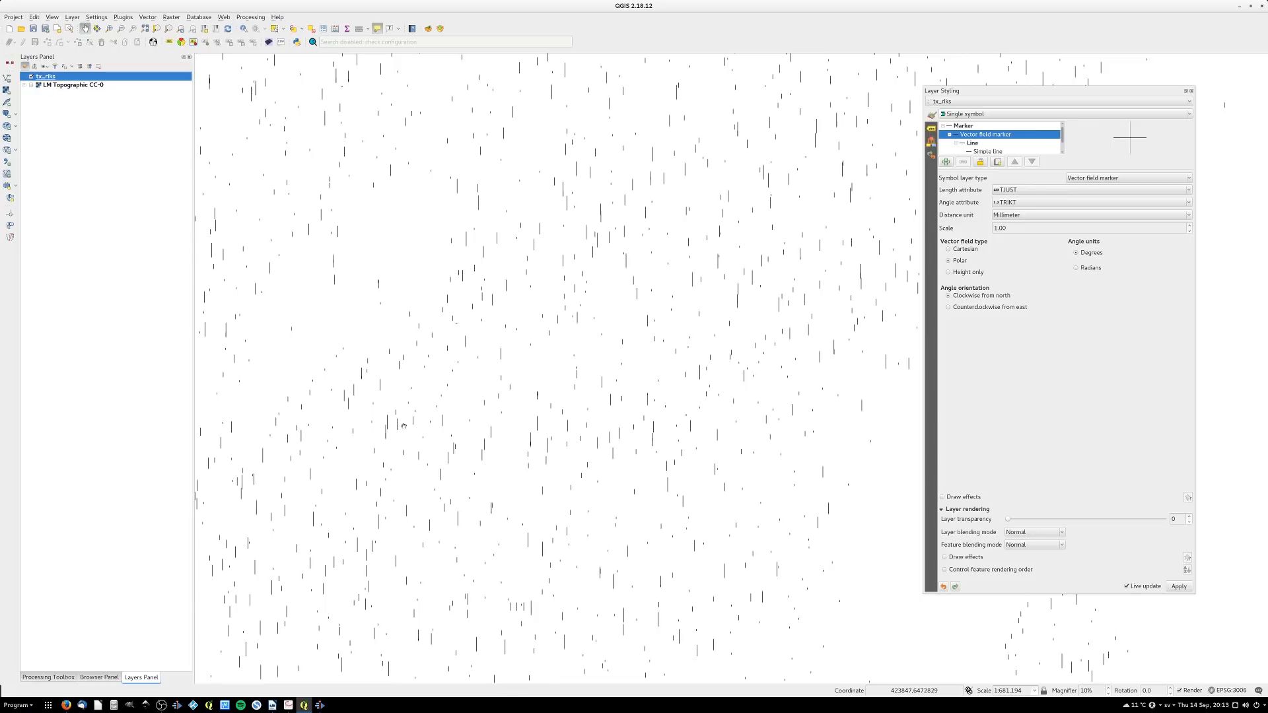
{"action": "left_click_drag", "start_coordinate": [732, 245], "coordinate": [543, 348]}
{"action": "left_click_drag", "start_coordinate": [598, 241], "coordinate": [564, 329]}
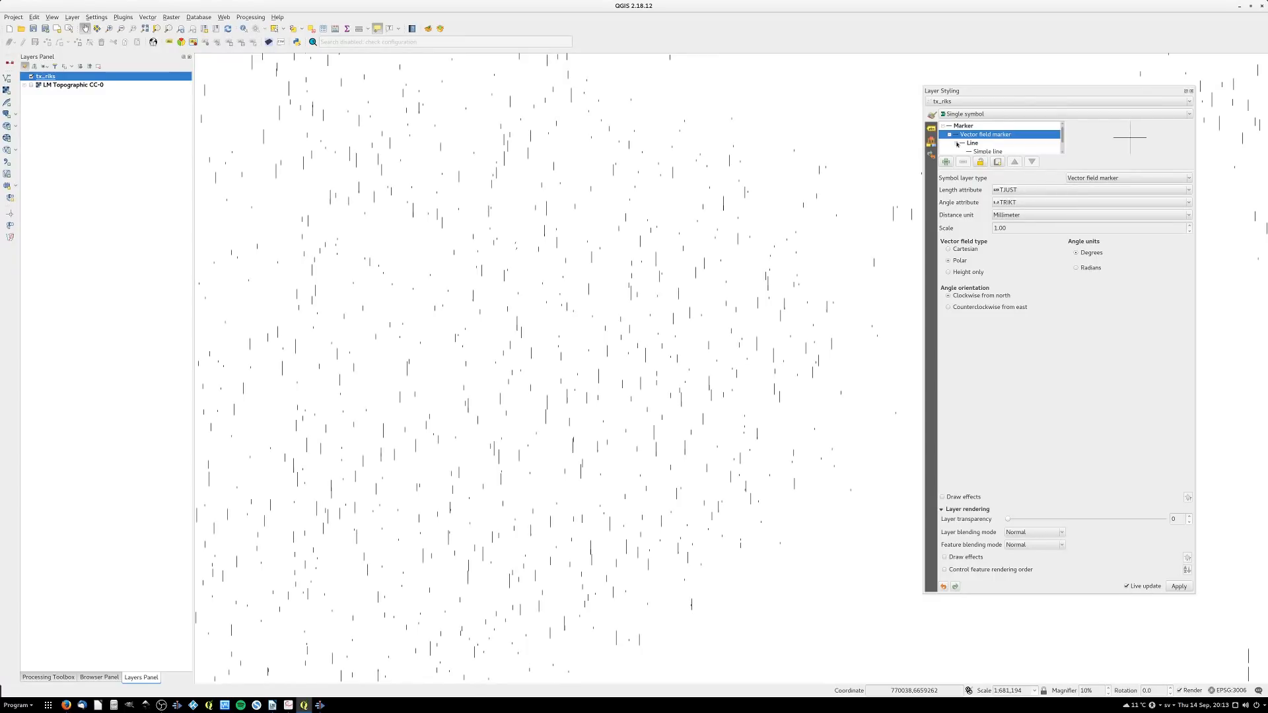
{"action": "left_click", "coordinate": [957, 143]}
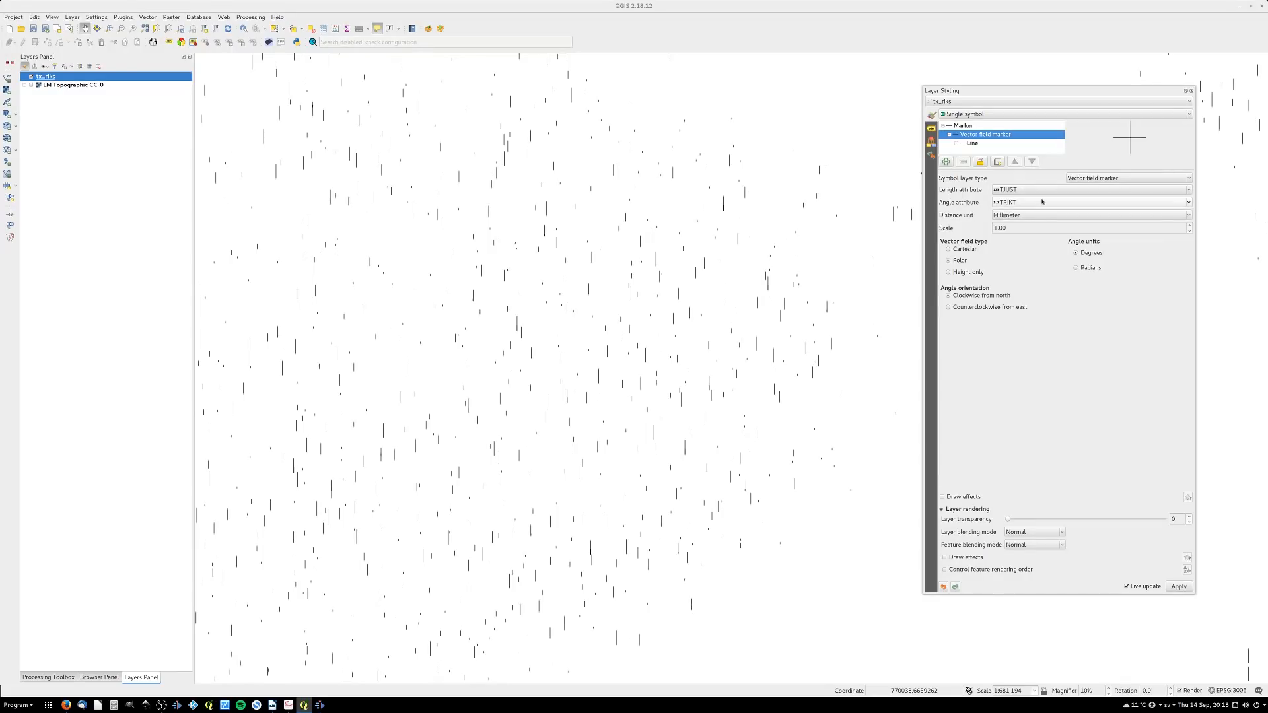
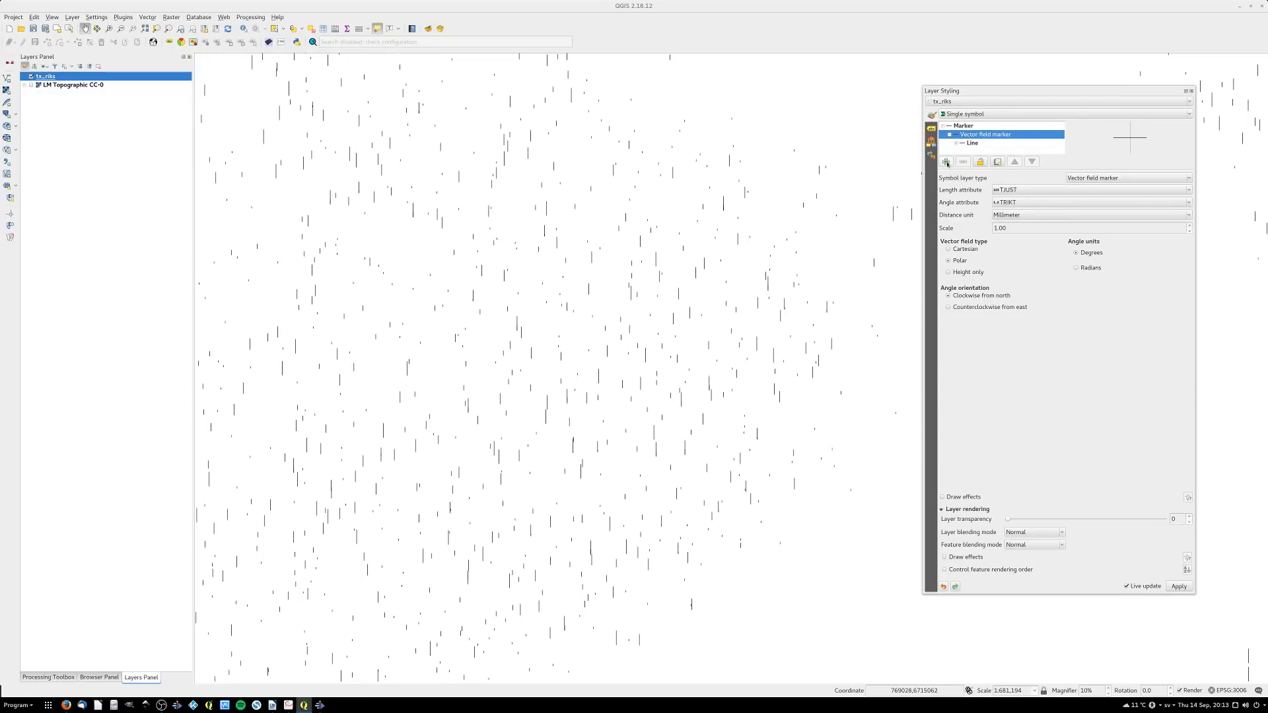
{"action": "left_click", "coordinate": [947, 162]}
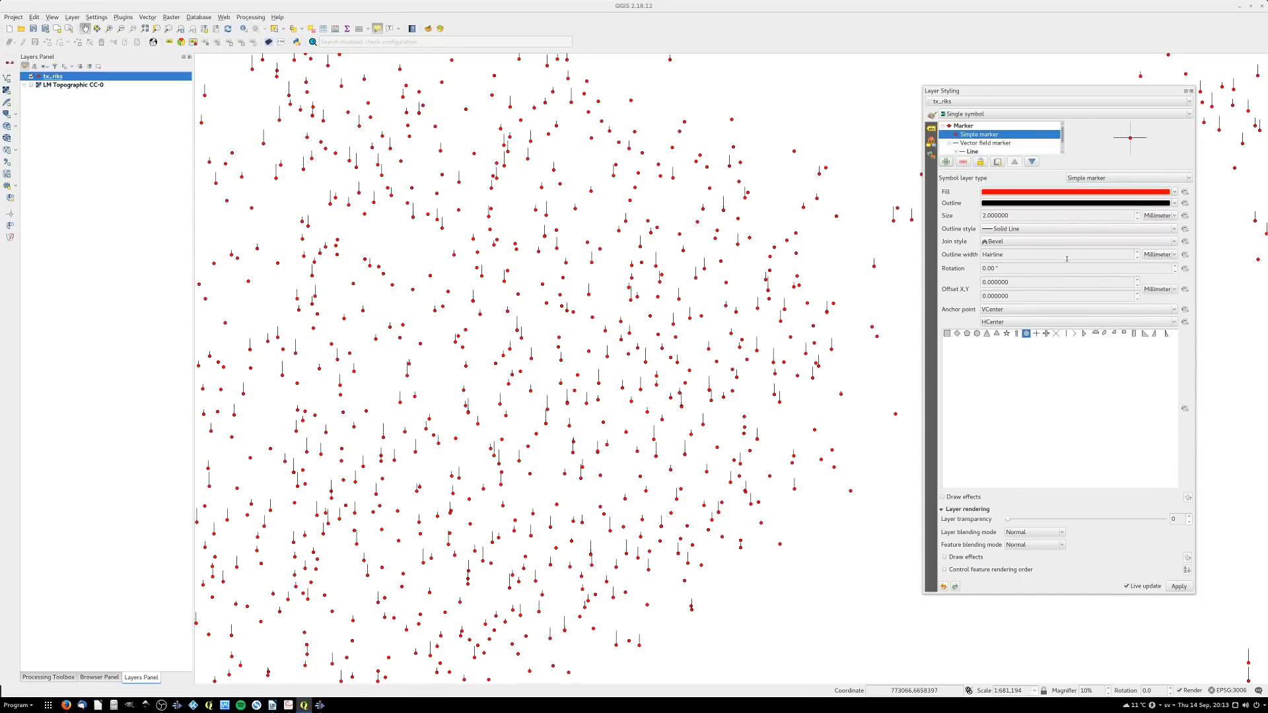
{"action": "left_click", "coordinate": [980, 151]}
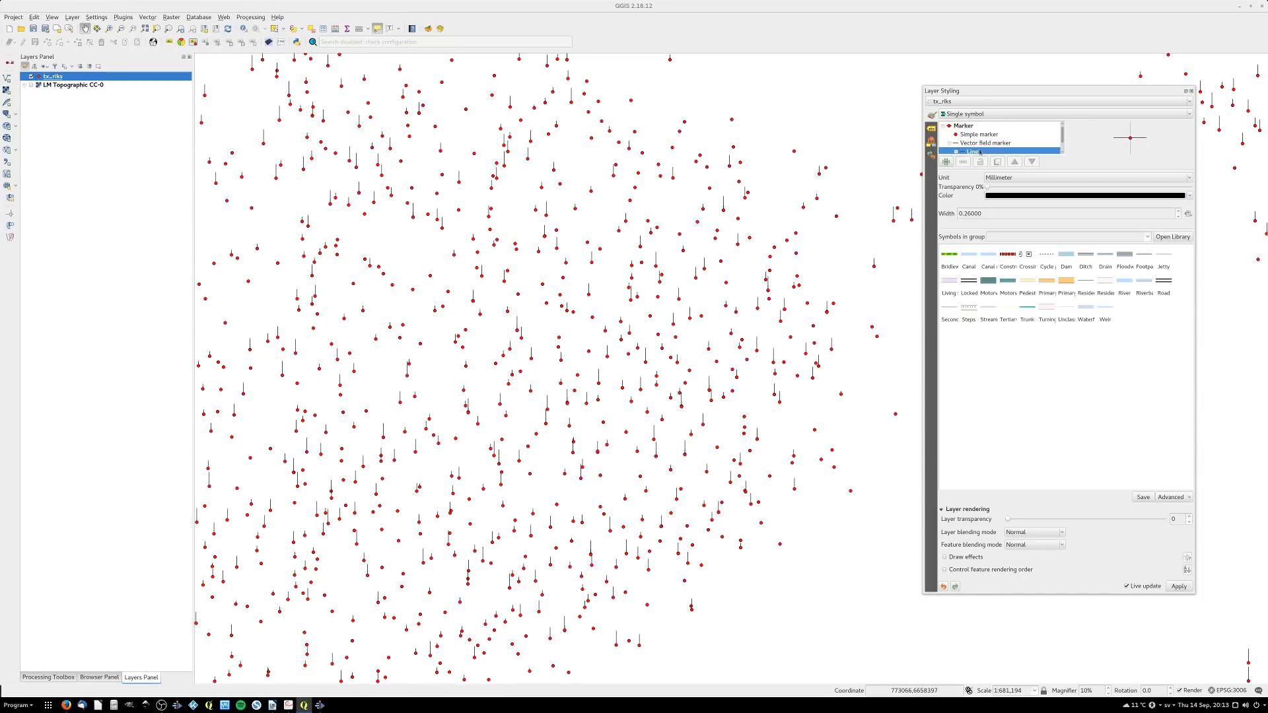
{"action": "double_click", "coordinate": [1021, 214]}
{"action": "scroll", "coordinate": [1021, 215], "scroll_direction": "up", "scroll_amount": 3}
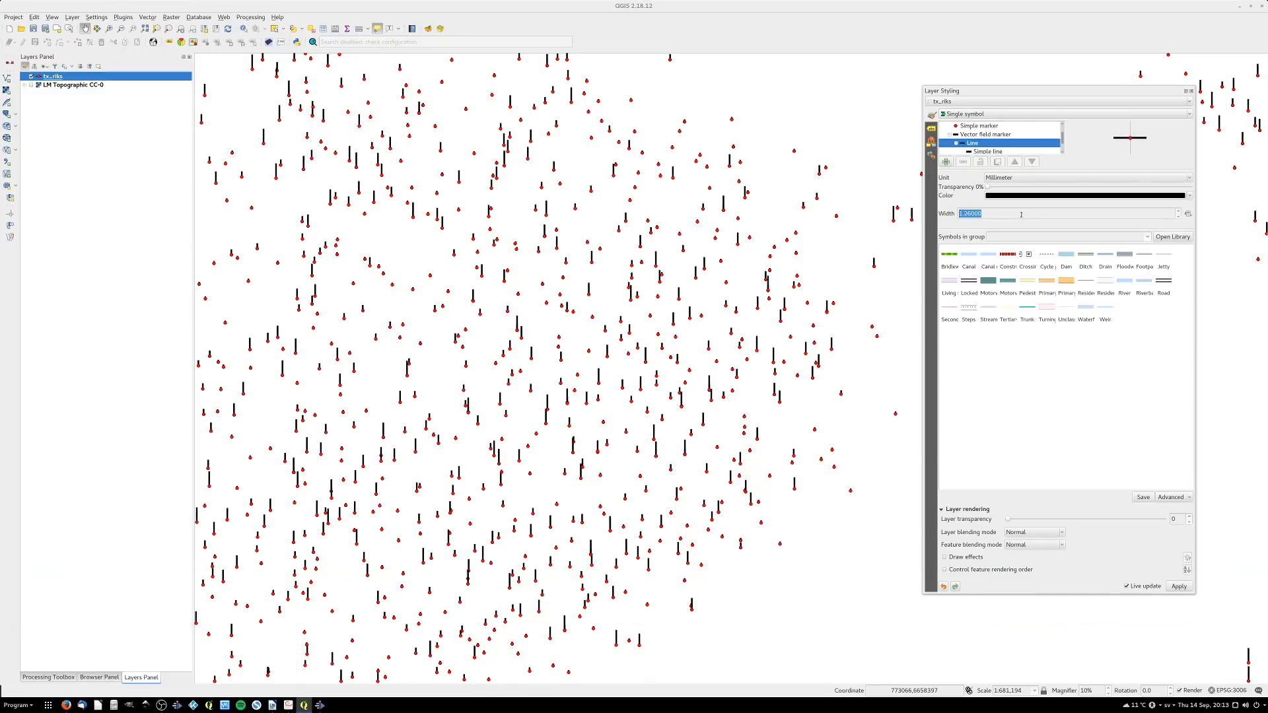
Raise the Vector field marker's scale to 2.80
{"action": "left_click", "coordinate": [981, 135]}
{"action": "scroll", "coordinate": [1014, 228], "scroll_direction": "up", "scroll_amount": 4}
{"action": "scroll", "coordinate": [1013, 228], "scroll_direction": "up", "scroll_amount": 6}
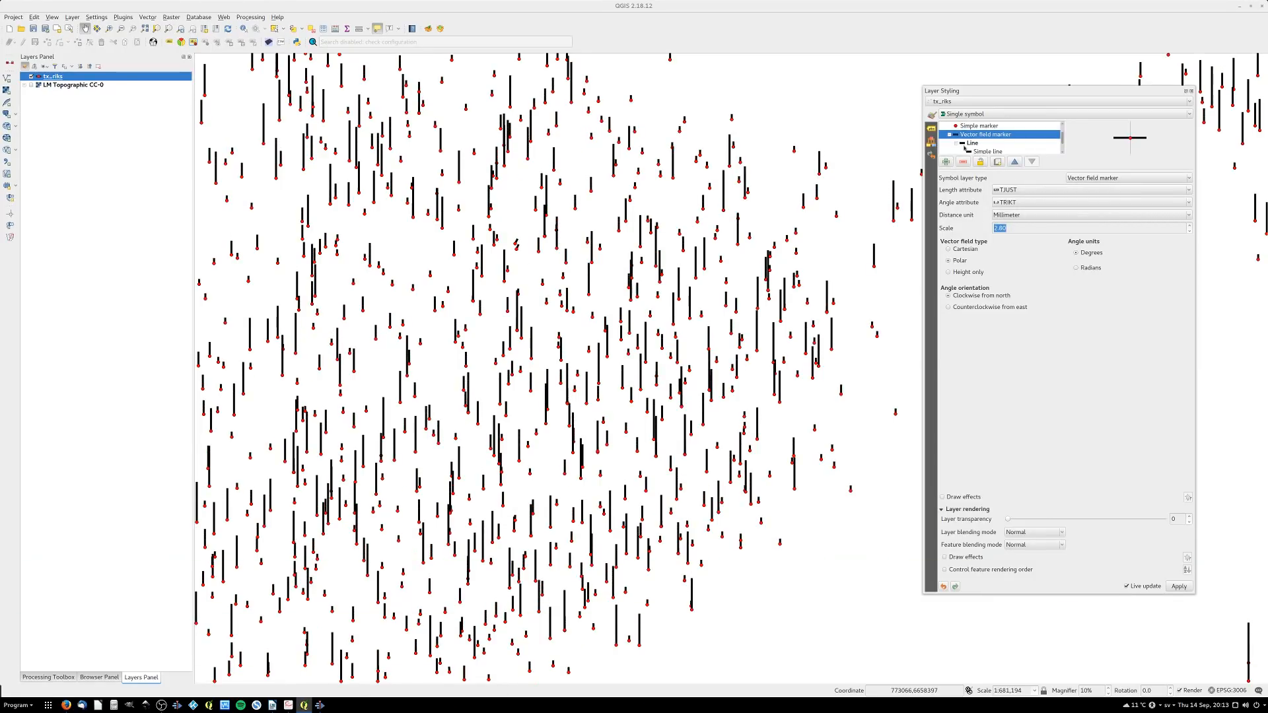
Enlarge the Simple marker to 4.2 millimeters and move it below the Vector field marker in the symbol layer order
{"action": "left_click", "coordinate": [971, 126]}
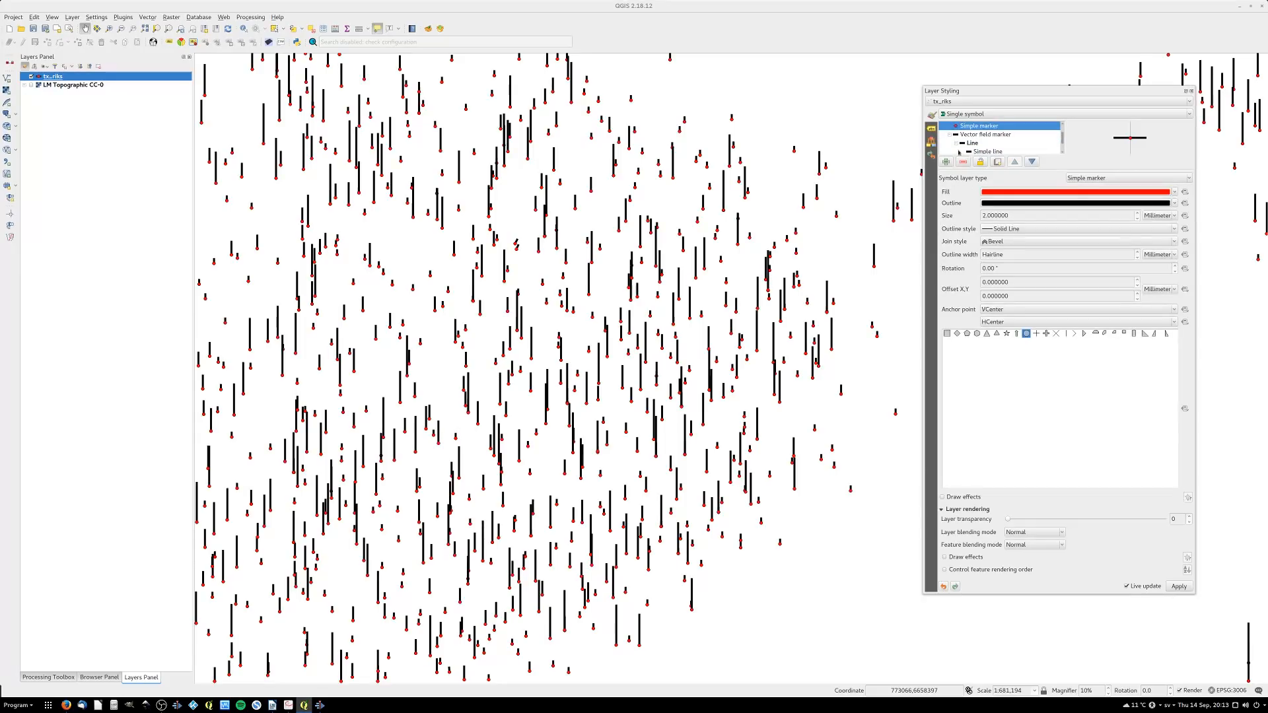
{"action": "left_click", "coordinate": [949, 135]}
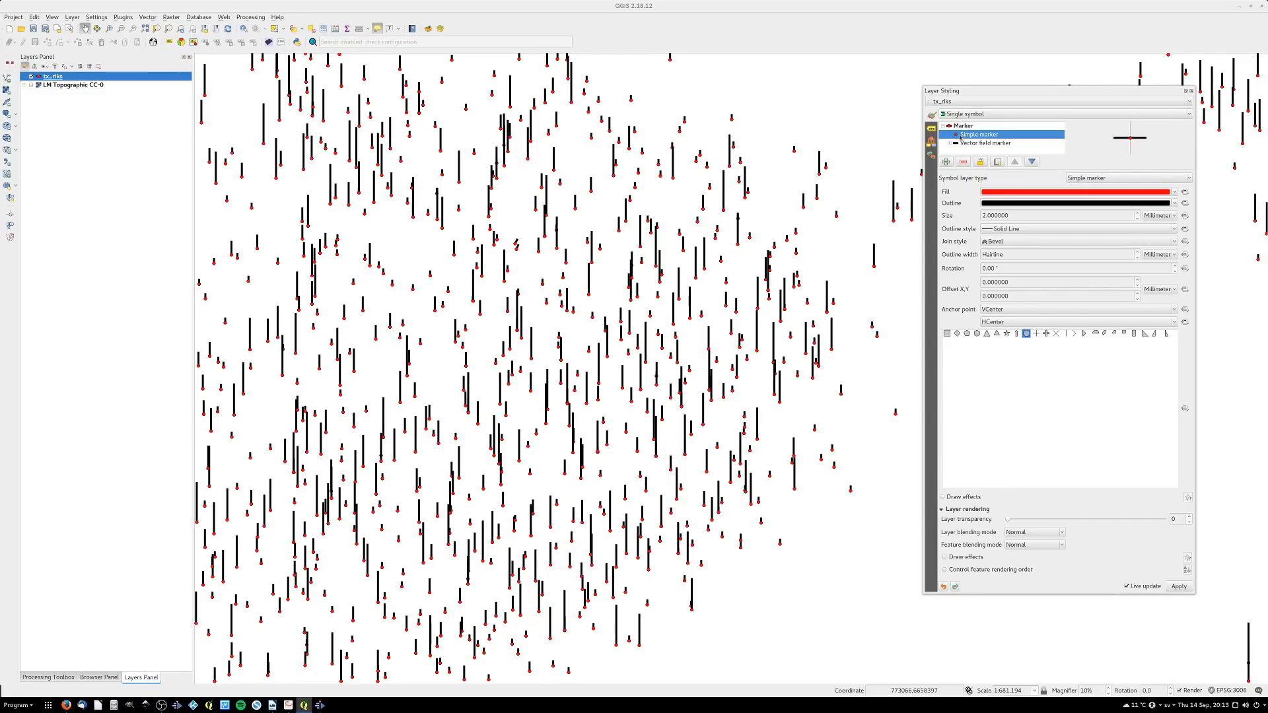
{"action": "scroll", "coordinate": [1012, 218], "scroll_direction": "up", "scroll_amount": 11}
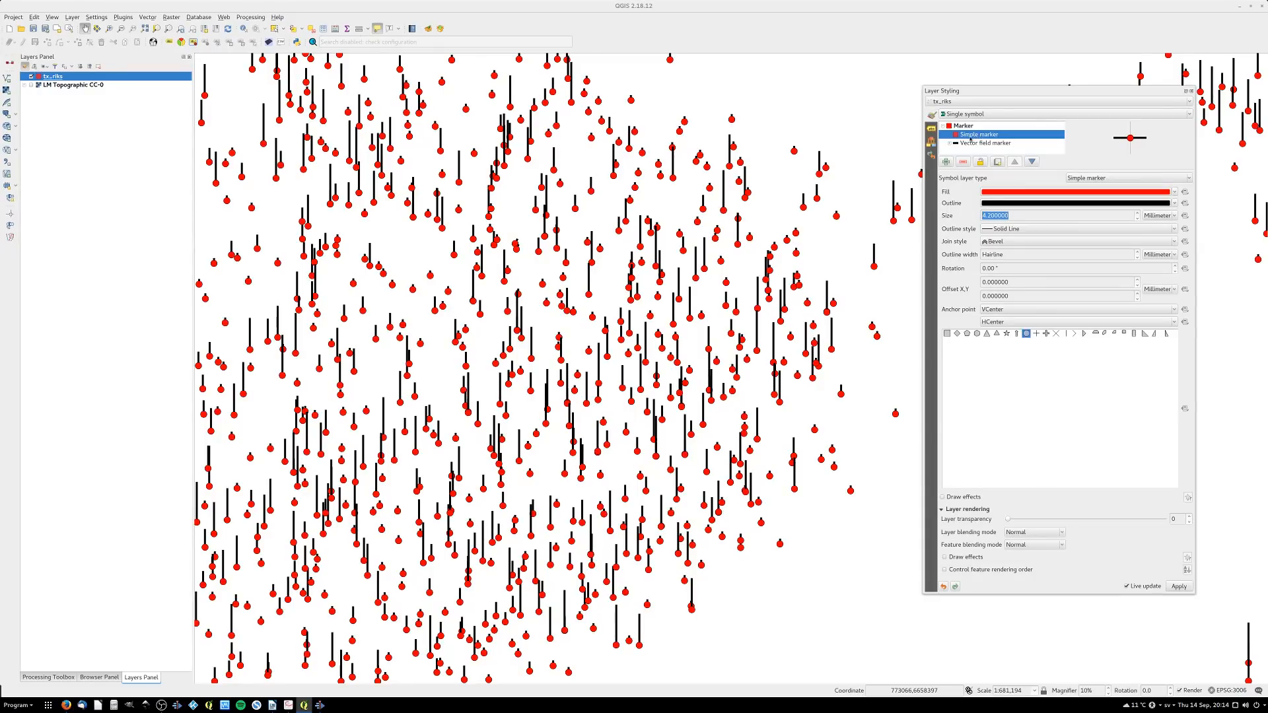
{"action": "left_click", "coordinate": [1033, 162]}
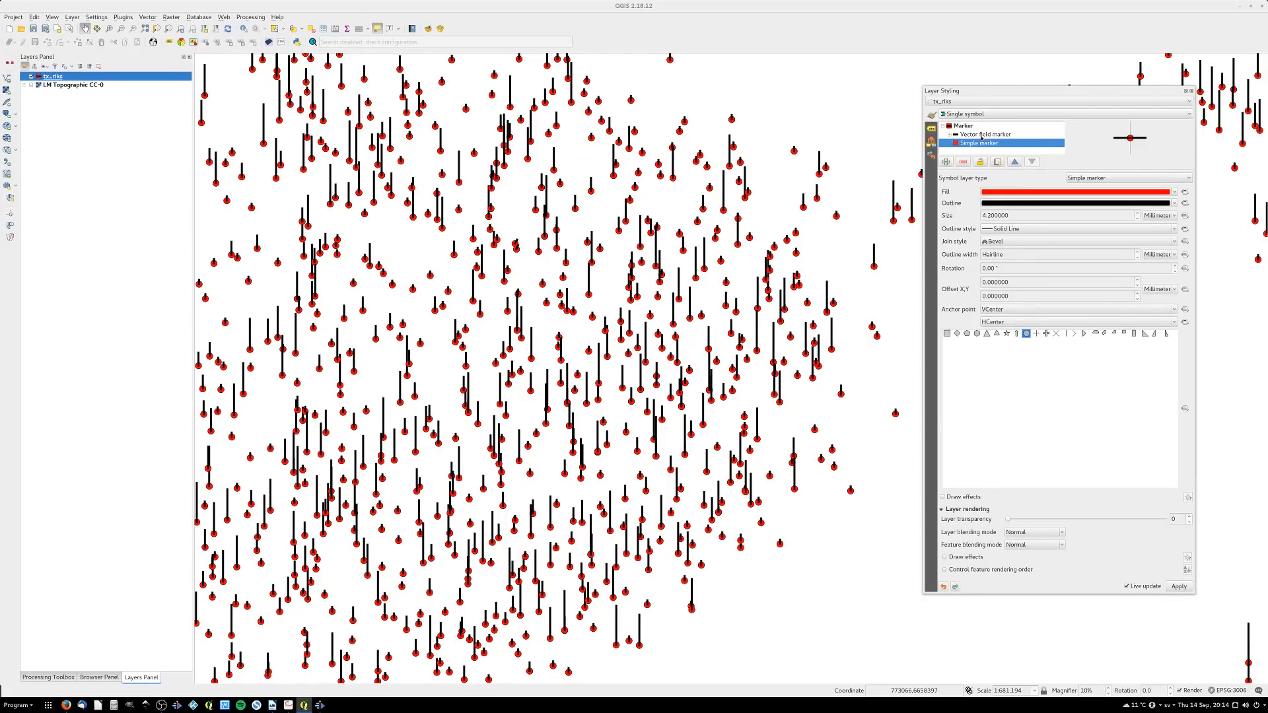
{"action": "left_click", "coordinate": [982, 136]}
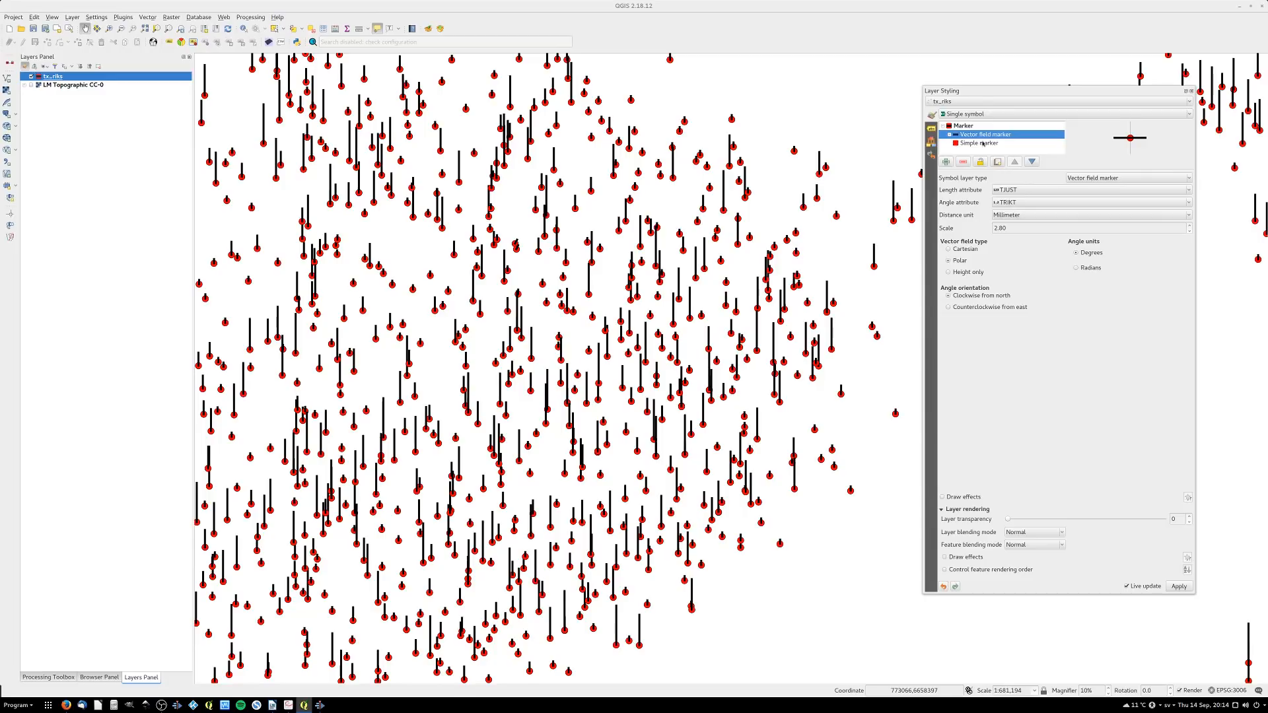
Change the Simple marker's fill color to dark green
{"action": "left_click", "coordinate": [998, 144]}
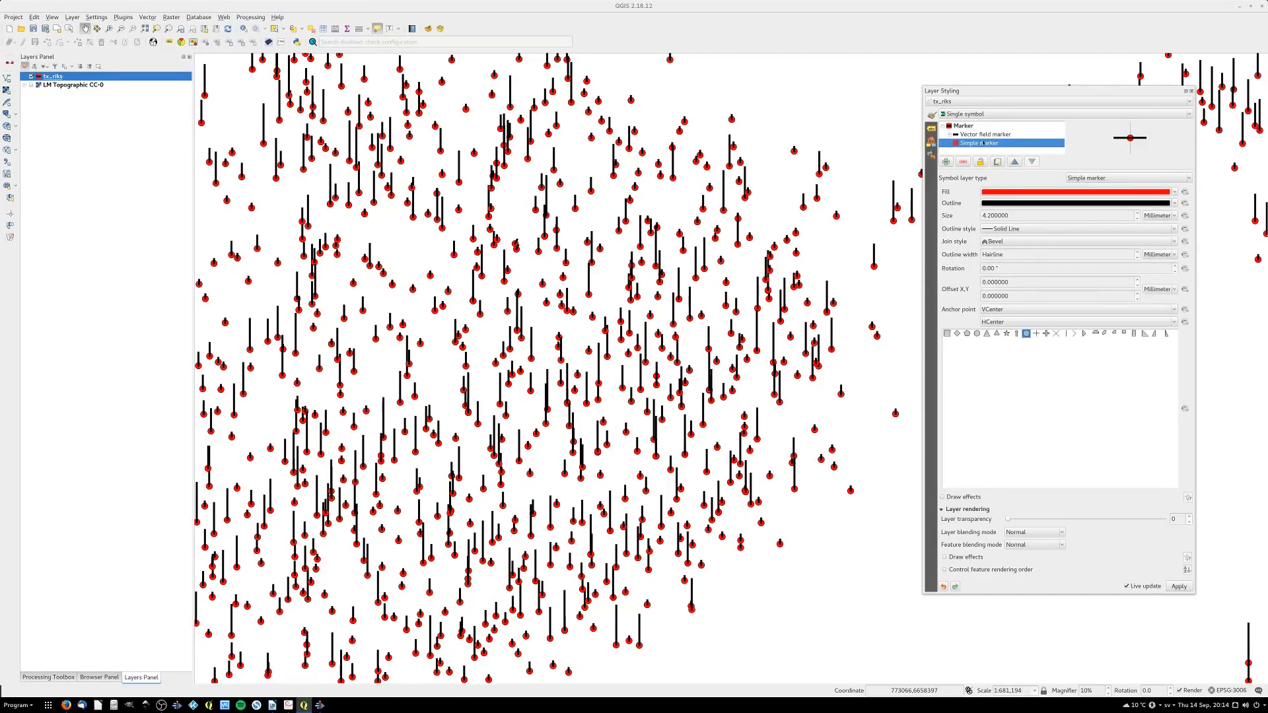
{"action": "left_click", "coordinate": [1174, 193]}
{"action": "left_click_drag", "start_coordinate": [1034, 242], "coordinate": [1001, 216]}
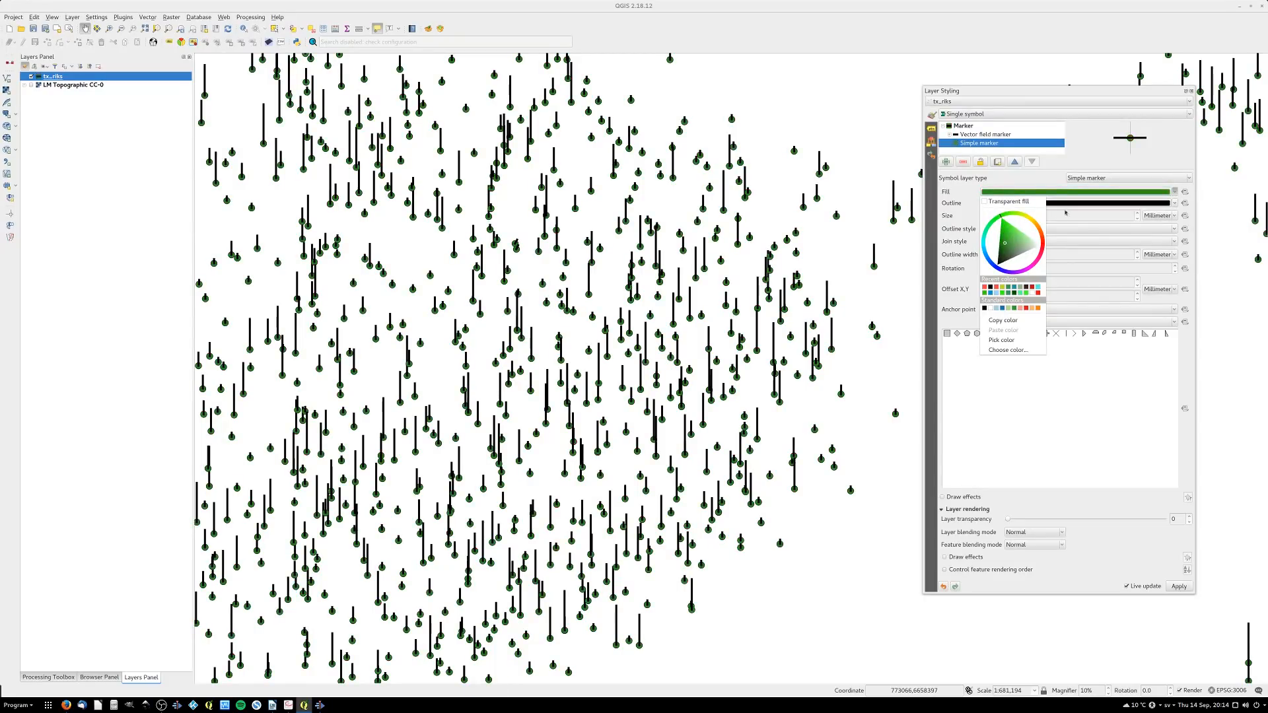
{"action": "left_click", "coordinate": [1078, 163]}
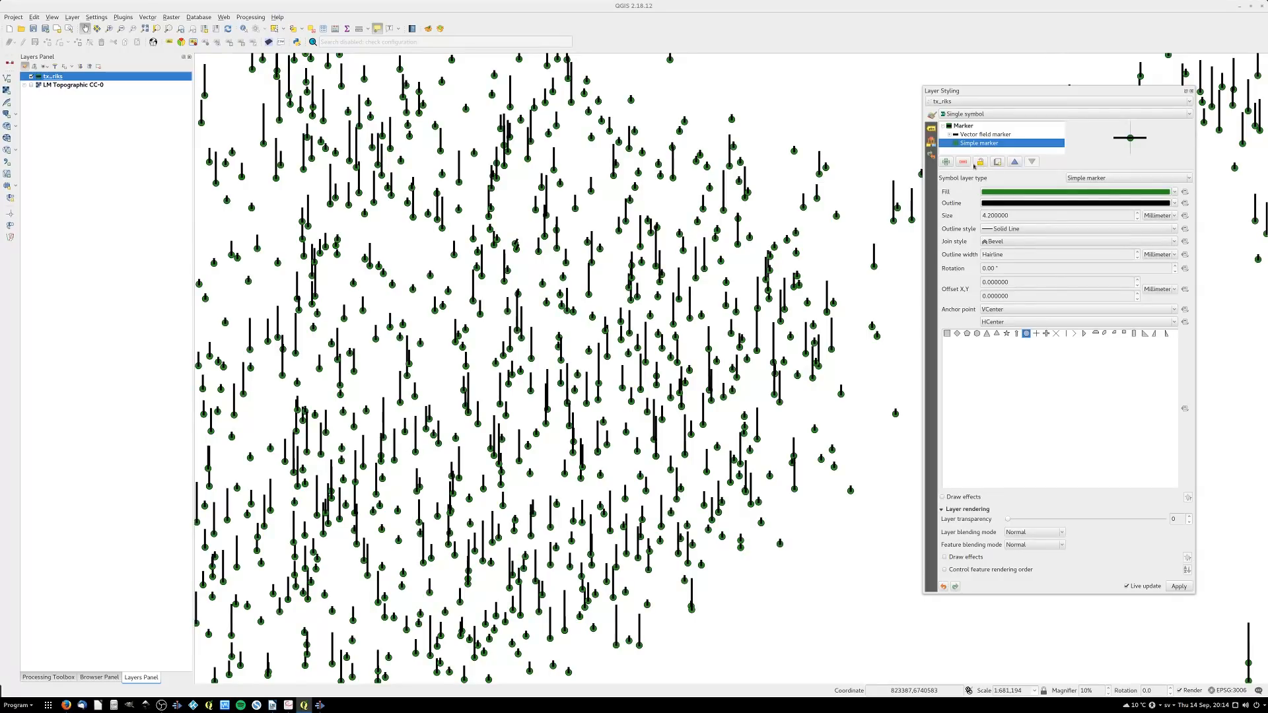
Add a symbol layer above the Simple marker as a Font marker using the telephone glyph from Dingbats
{"action": "left_click", "coordinate": [947, 162]}
{"action": "left_click", "coordinate": [1110, 178]}
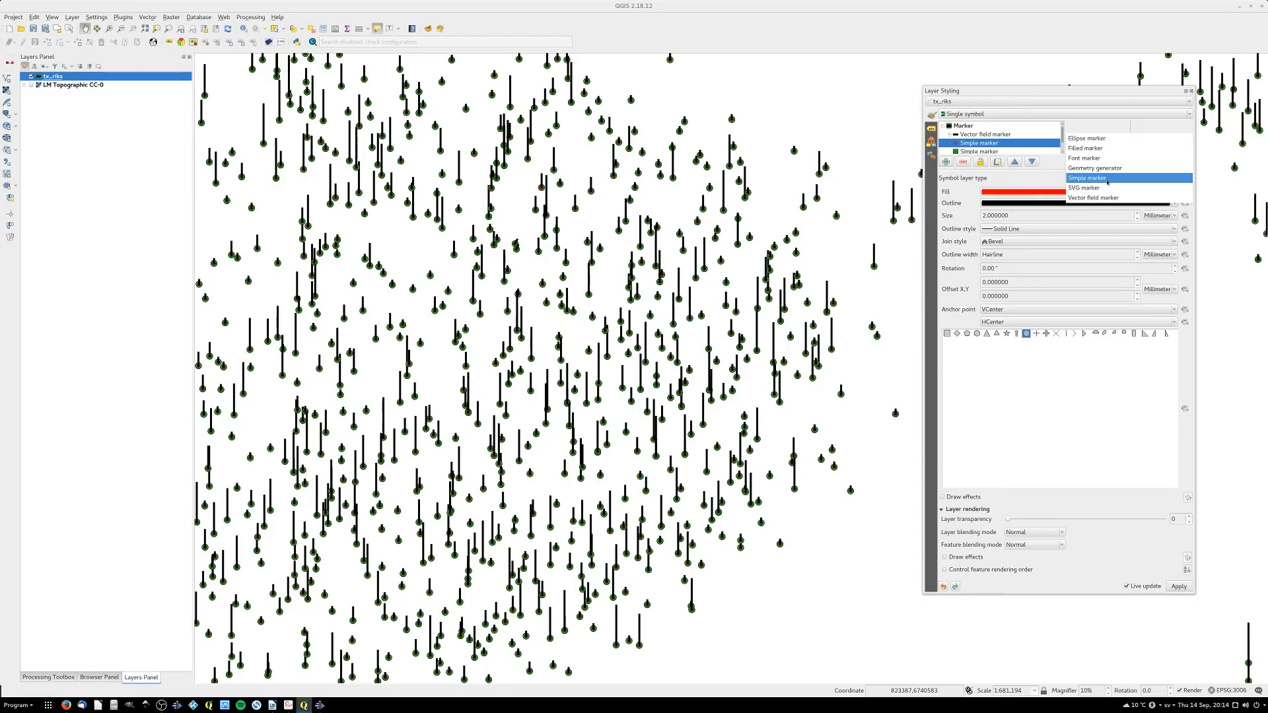
{"action": "left_click", "coordinate": [1104, 158]}
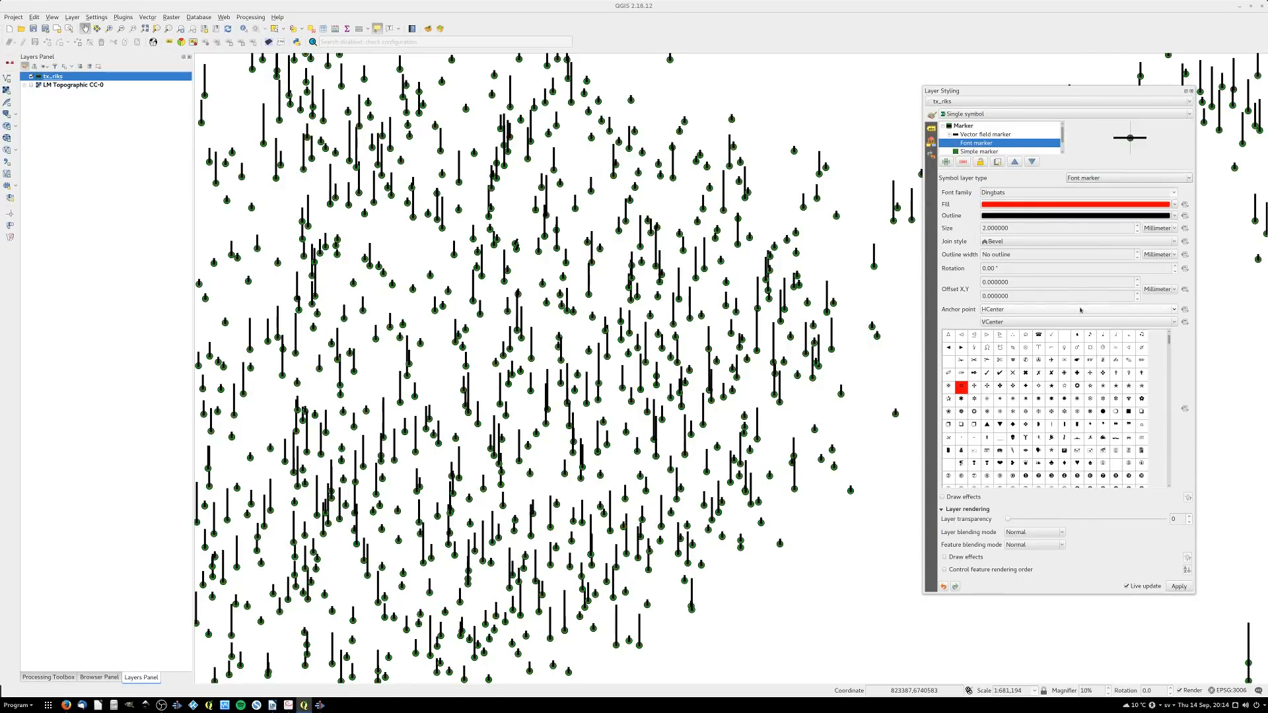
{"action": "left_click", "coordinate": [1039, 335]}
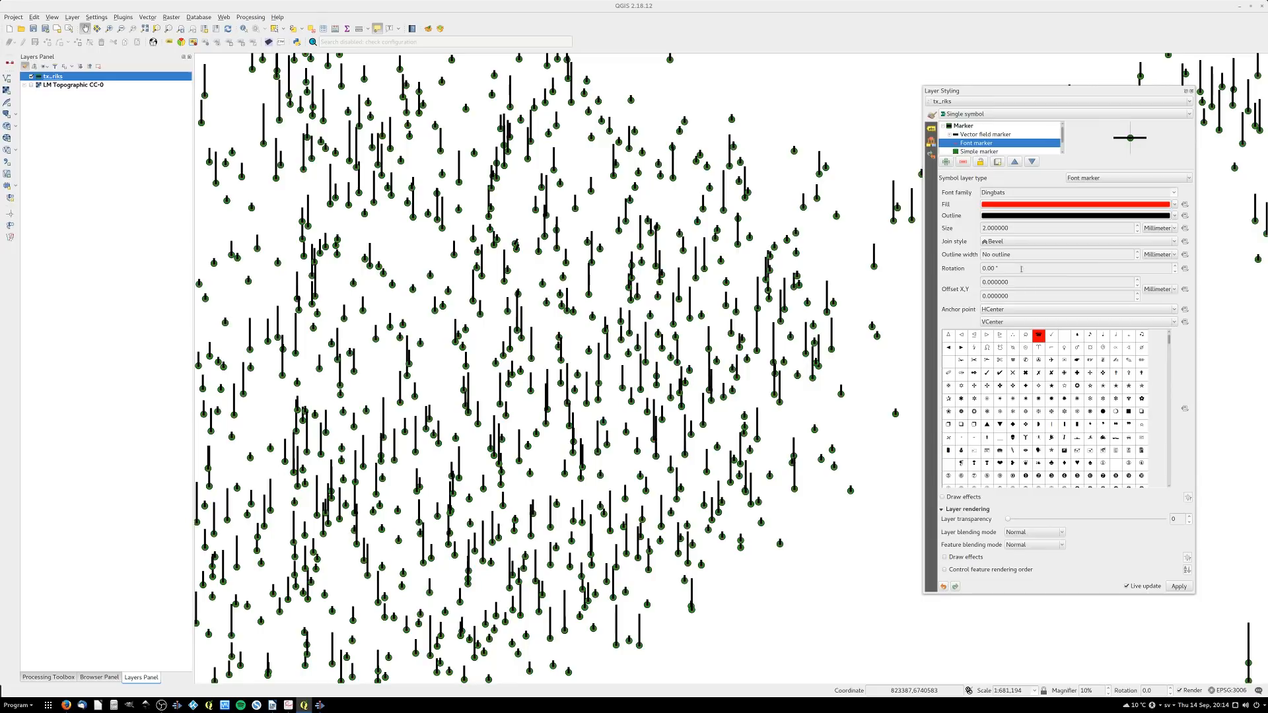
Set the Font marker's fill to light grey #e4e4e4
{"action": "left_click", "coordinate": [1055, 204]}
{"action": "left_click_drag", "start_coordinate": [1159, 345], "coordinate": [957, 349]}
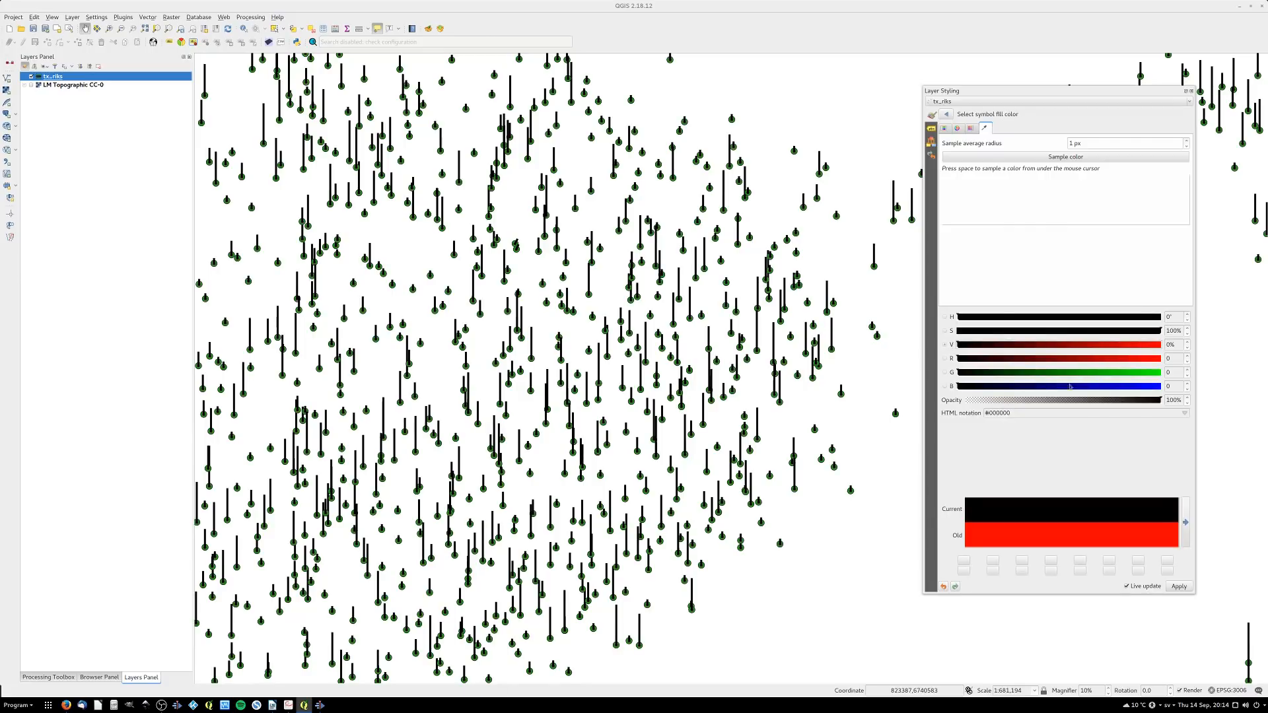
{"action": "left_click", "coordinate": [1139, 345]}
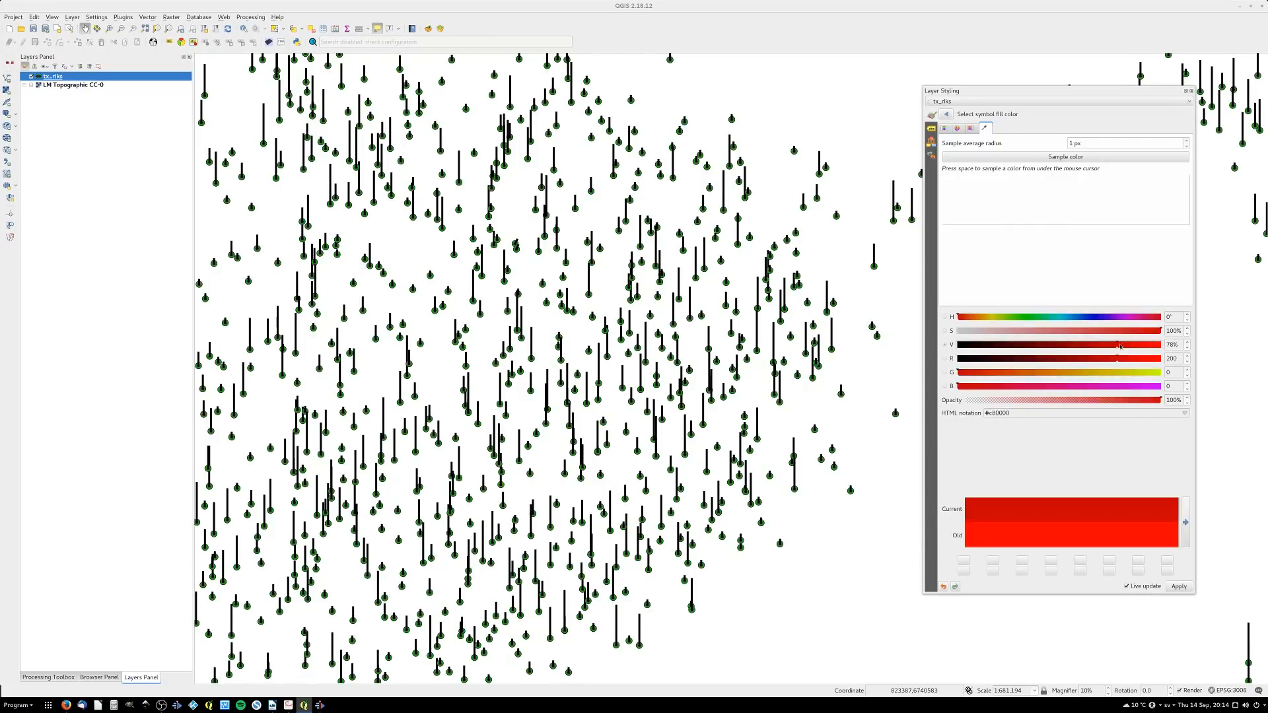
{"action": "left_click_drag", "start_coordinate": [1095, 332], "coordinate": [957, 331]}
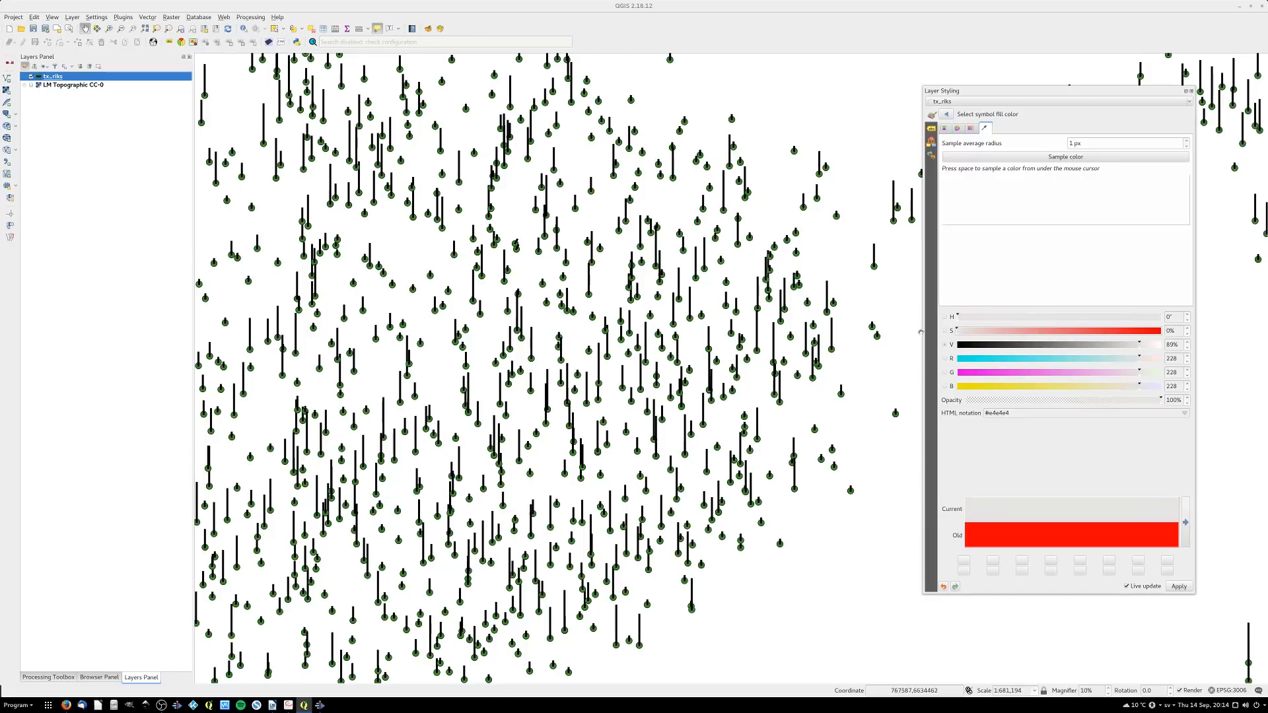
{"action": "left_click", "coordinate": [946, 115]}
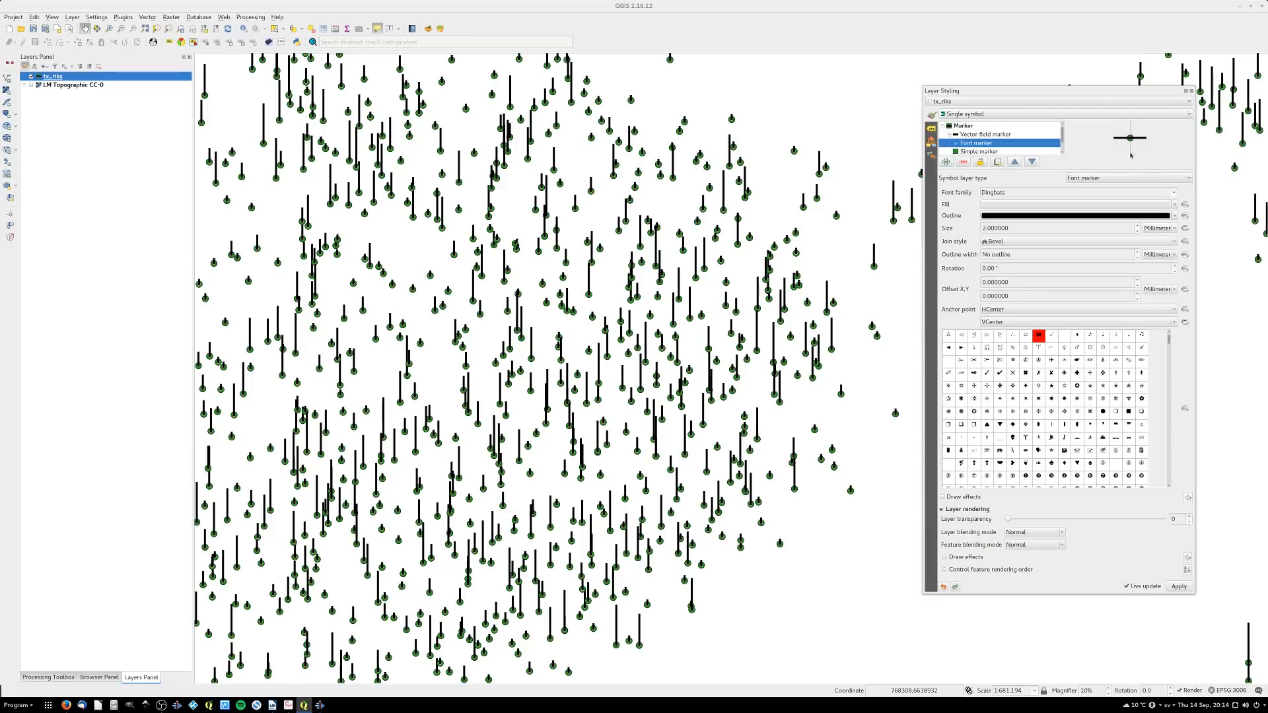
Remove the Vector field marker symbol layer and enlarge the Font marker
{"action": "left_click", "coordinate": [966, 135]}
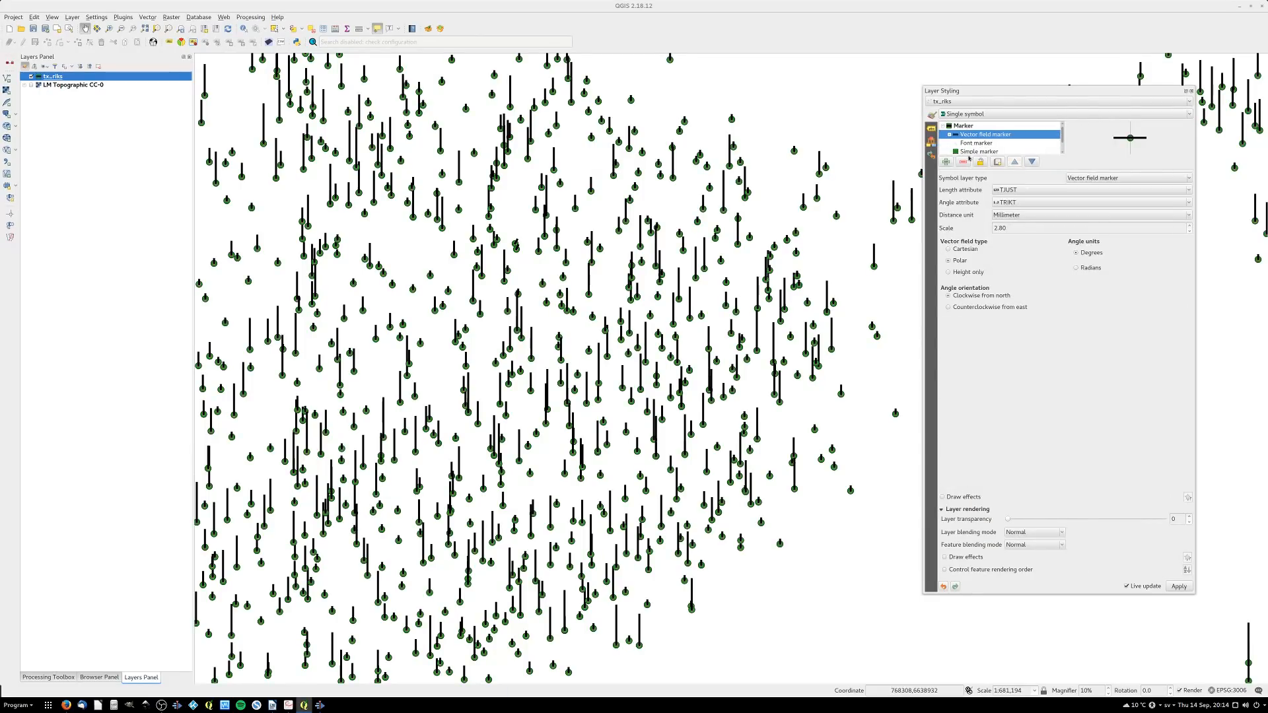
{"action": "left_click", "coordinate": [964, 164]}
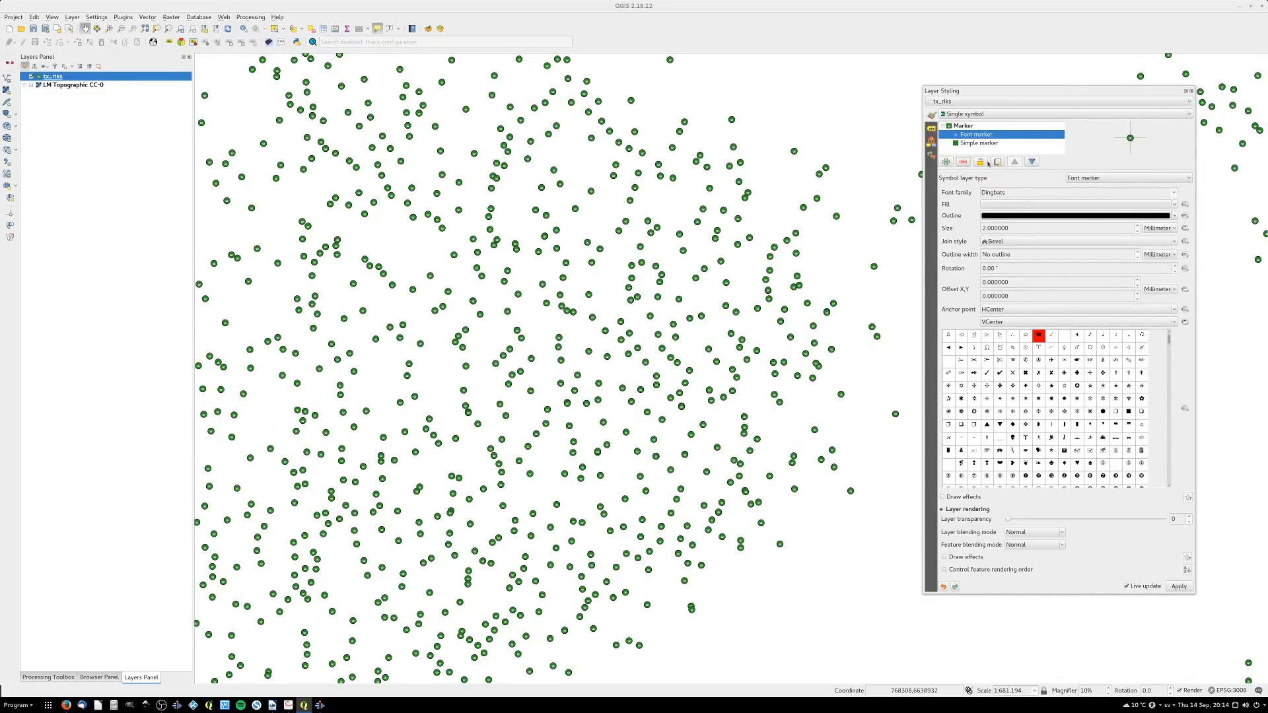
{"action": "scroll", "coordinate": [1018, 228], "scroll_direction": "up", "scroll_amount": 8}
Set the Simple marker's size to 5.8 millimeters and its outline width to 0.6 millimeters
{"action": "left_click", "coordinate": [978, 143]}
{"action": "scroll", "coordinate": [1021, 217], "scroll_direction": "up", "scroll_amount": 2}
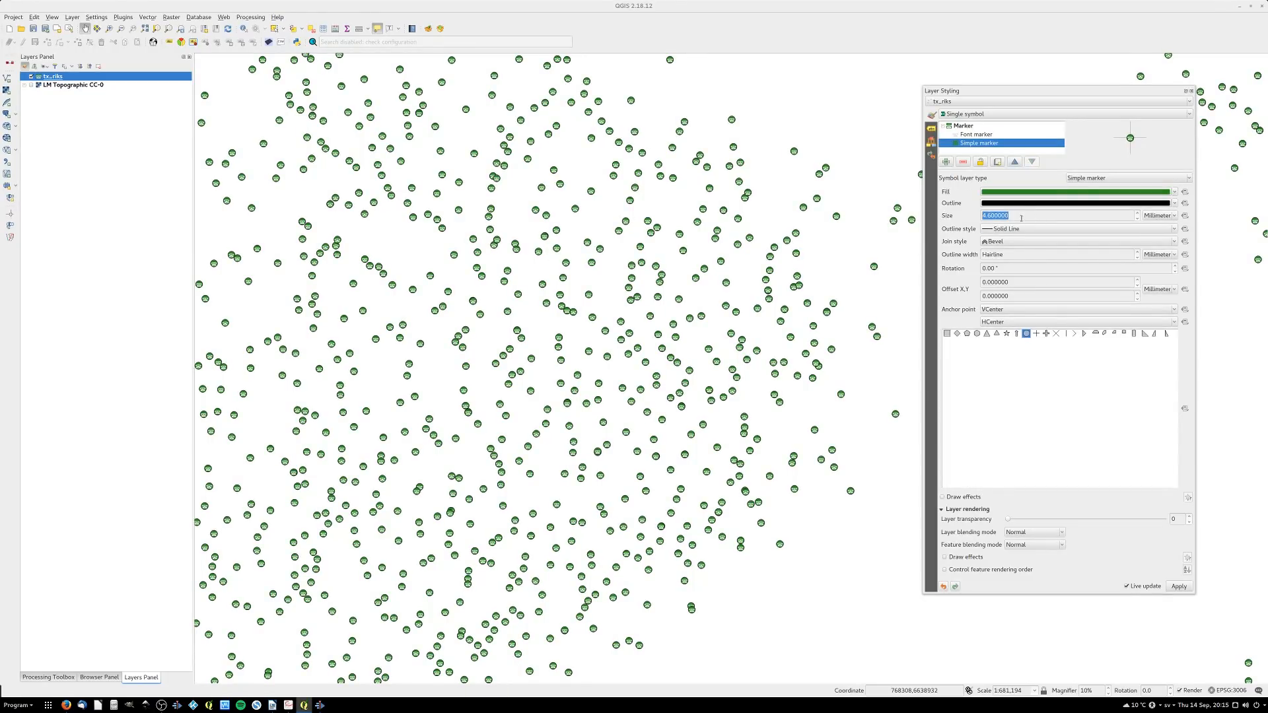
{"action": "left_click", "coordinate": [1023, 215]}
{"action": "scroll", "coordinate": [1024, 215], "scroll_direction": "up", "scroll_amount": 1}
{"action": "scroll", "coordinate": [1021, 256], "scroll_direction": "up", "scroll_amount": 3}
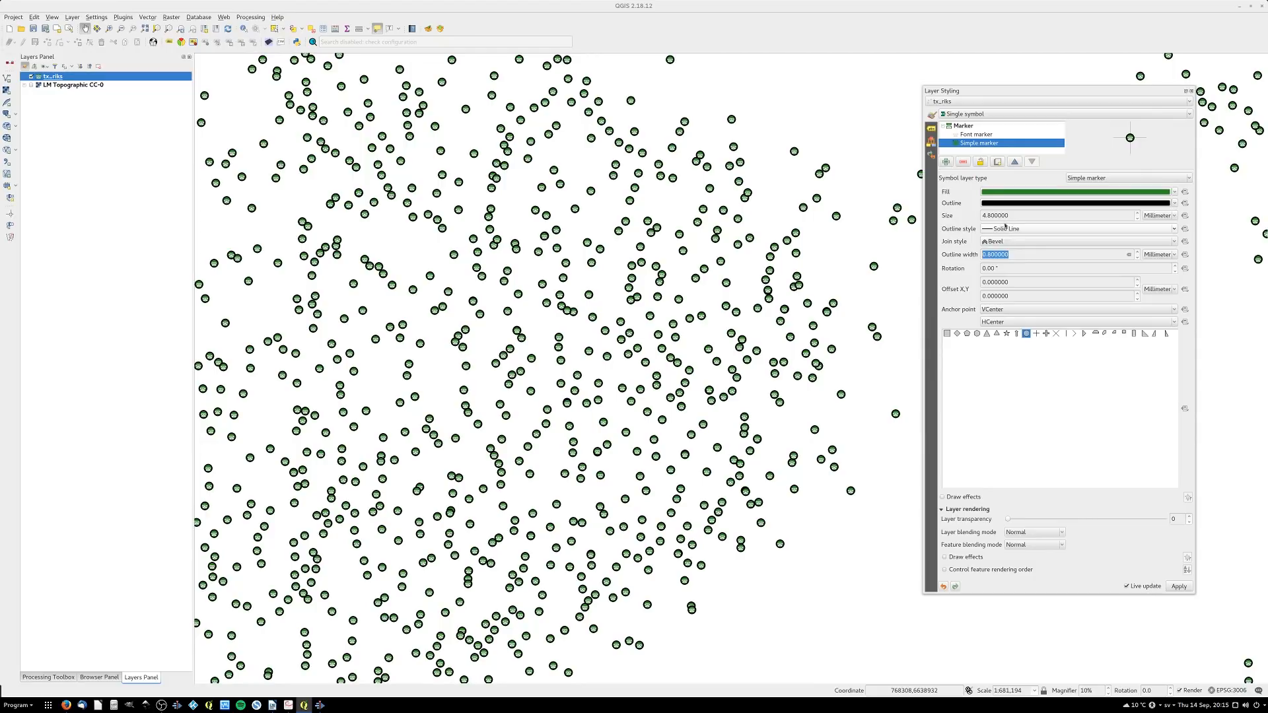
{"action": "scroll", "coordinate": [1007, 215], "scroll_direction": "up", "scroll_amount": 5}
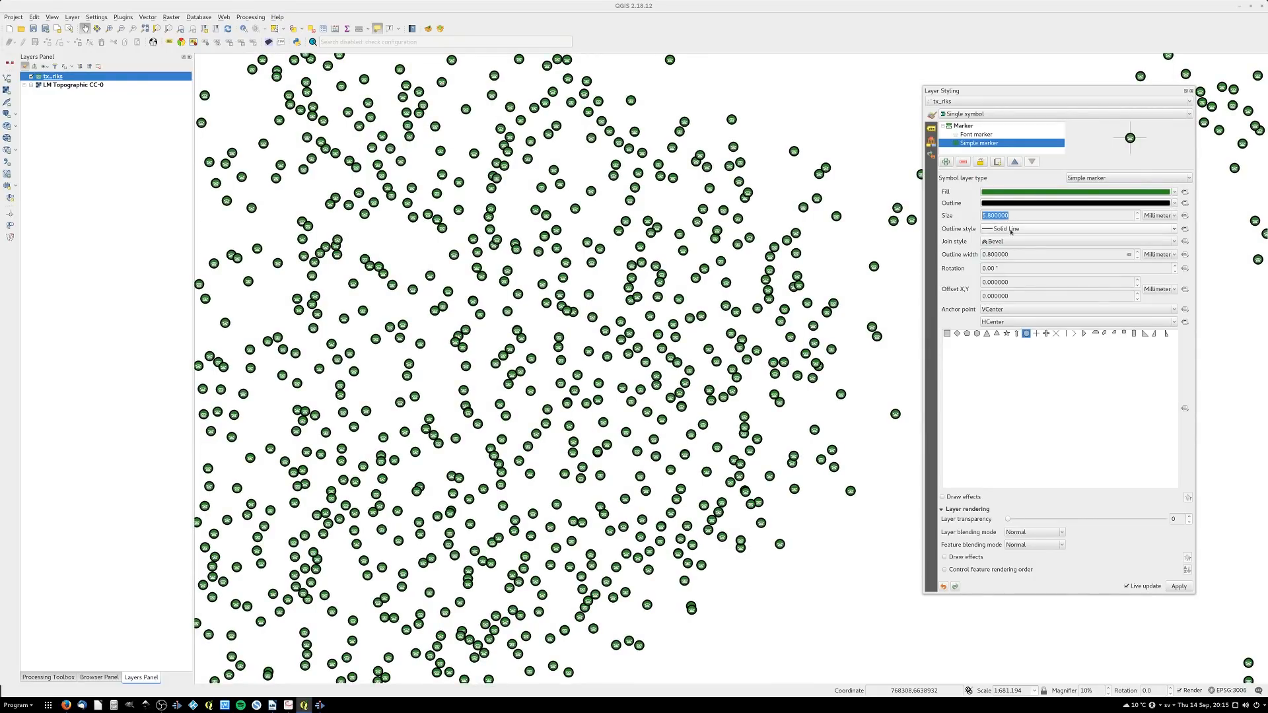
Offset the Simple marker by 0 in X and 0.6 millimeters in Y to center it behind the telephone
{"action": "left_click", "coordinate": [1015, 284]}
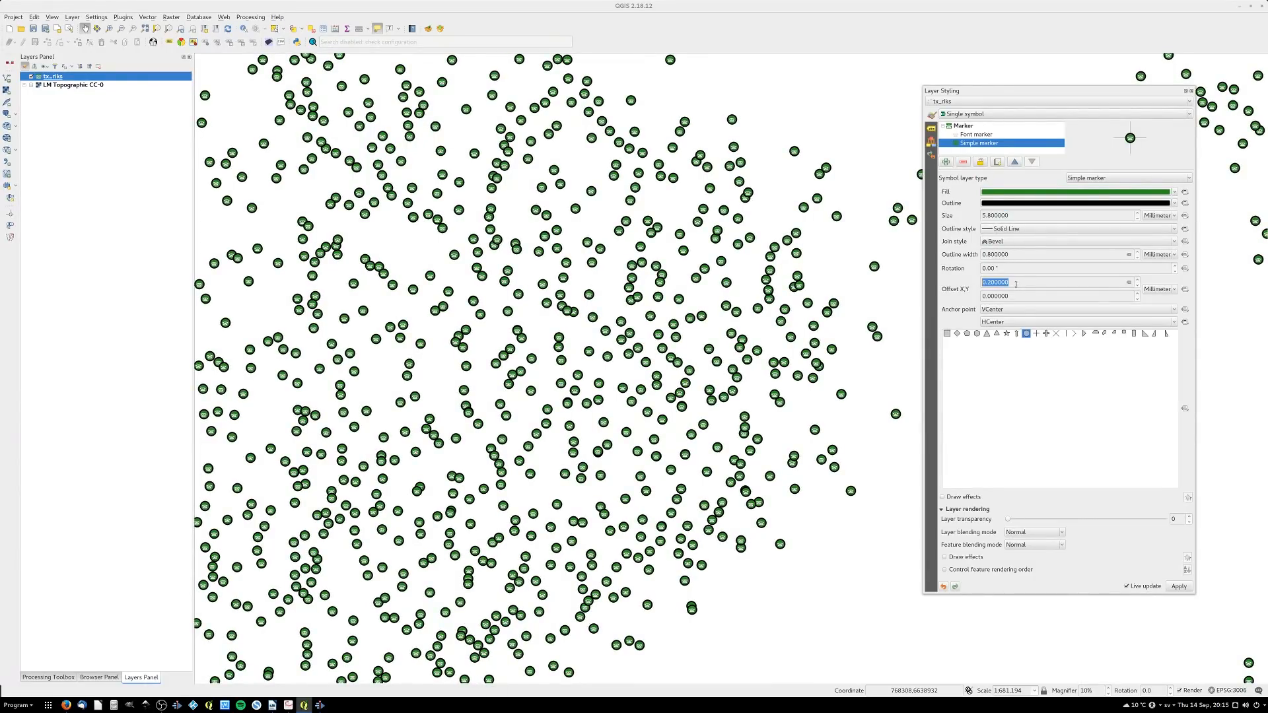
{"action": "scroll", "coordinate": [1016, 296], "scroll_direction": "up", "scroll_amount": 2}
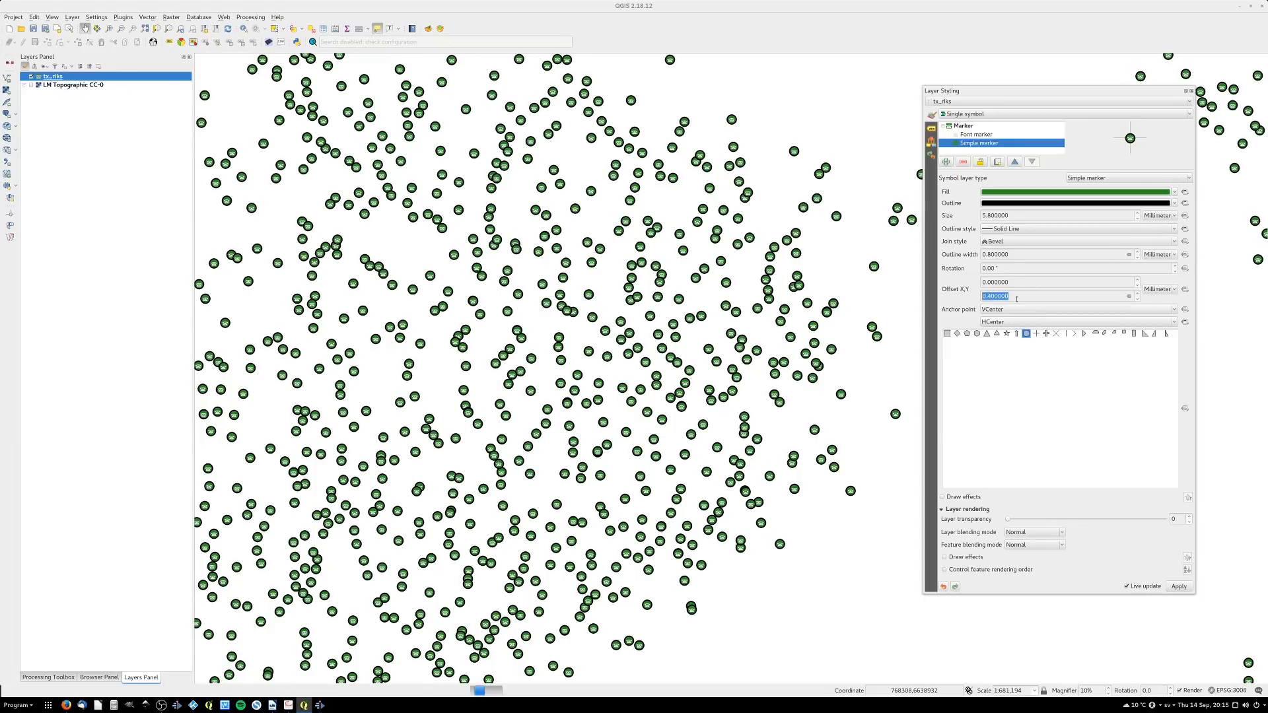
{"action": "scroll", "coordinate": [1017, 298], "scroll_direction": "up", "scroll_amount": 1}
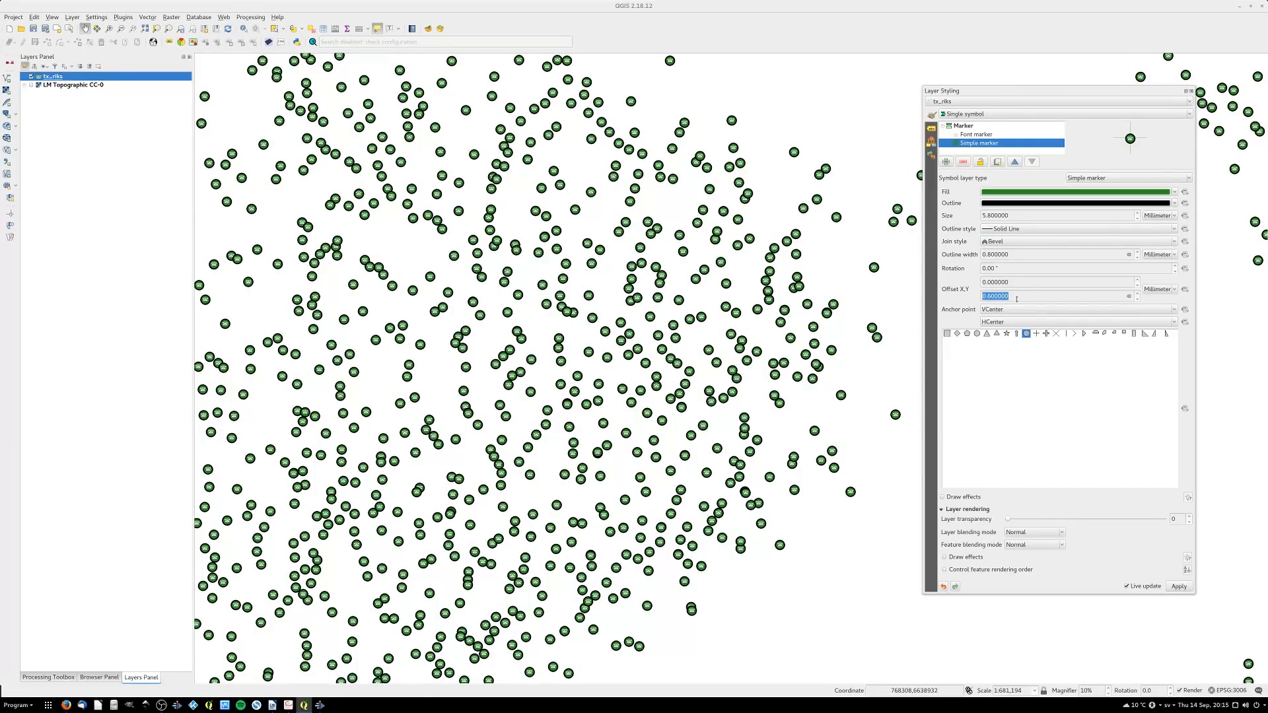
Scale the whole Marker symbol up to a size of 9.8 millimeters
{"action": "left_click", "coordinate": [965, 126]}
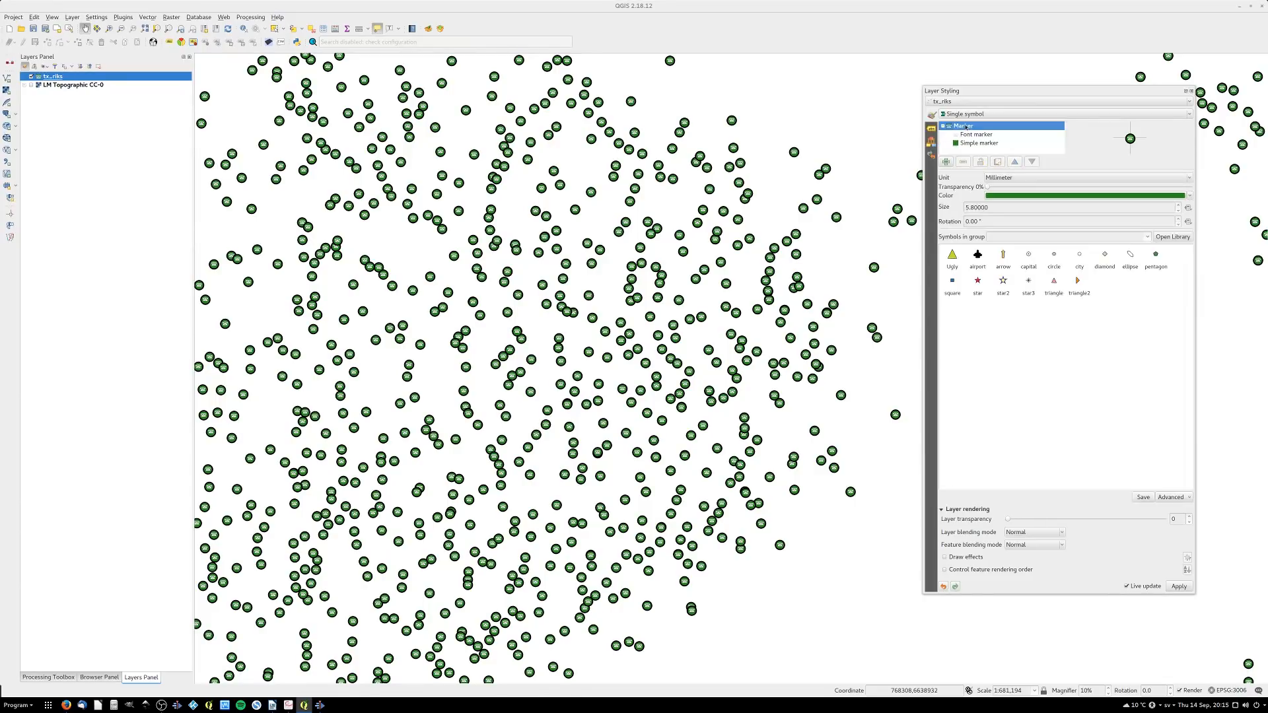
{"action": "scroll", "coordinate": [1010, 206], "scroll_direction": "up", "scroll_amount": 18}
{"action": "scroll", "coordinate": [1010, 206], "scroll_direction": "up", "scroll_amount": 2}
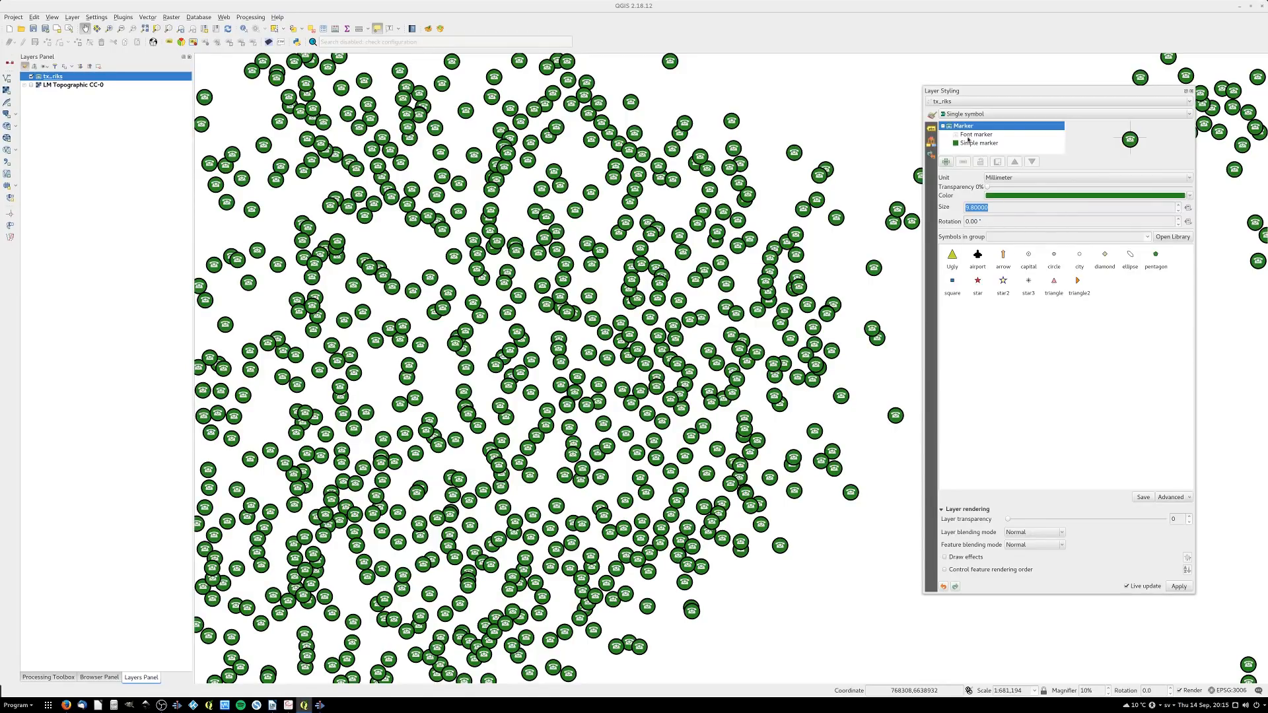
Set the whole Marker symbol's color to orange #d28b23
{"action": "left_click", "coordinate": [1025, 198]}
{"action": "left_click", "coordinate": [1123, 357]}
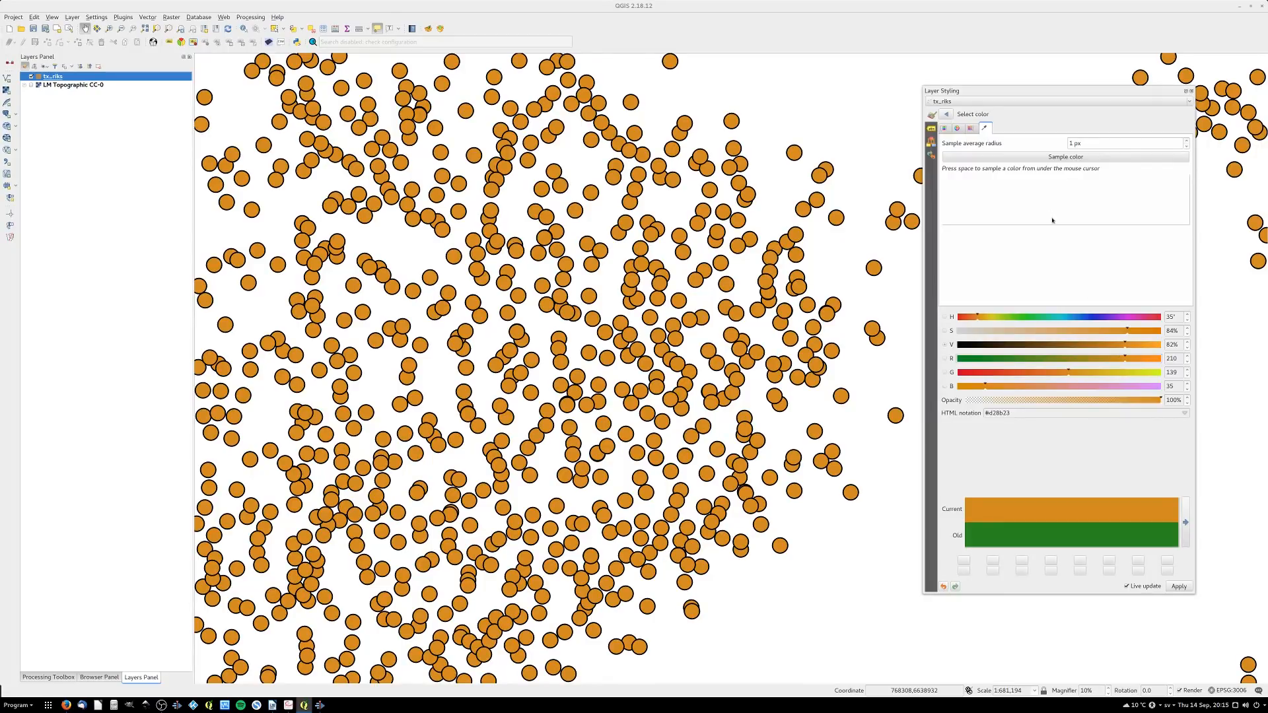
{"action": "left_click", "coordinate": [949, 114]}
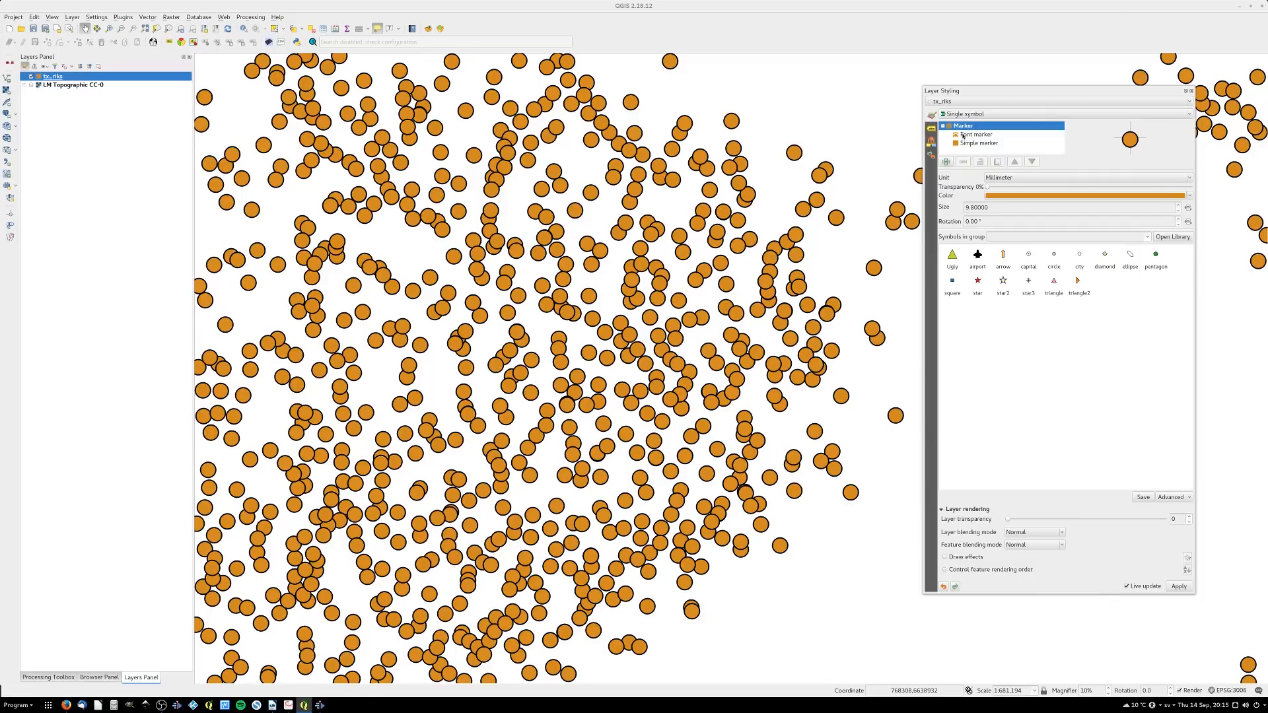
Set the Font marker's fill to light grey #d2cfc9 by lowering its saturation to 4%
{"action": "left_click", "coordinate": [964, 135]}
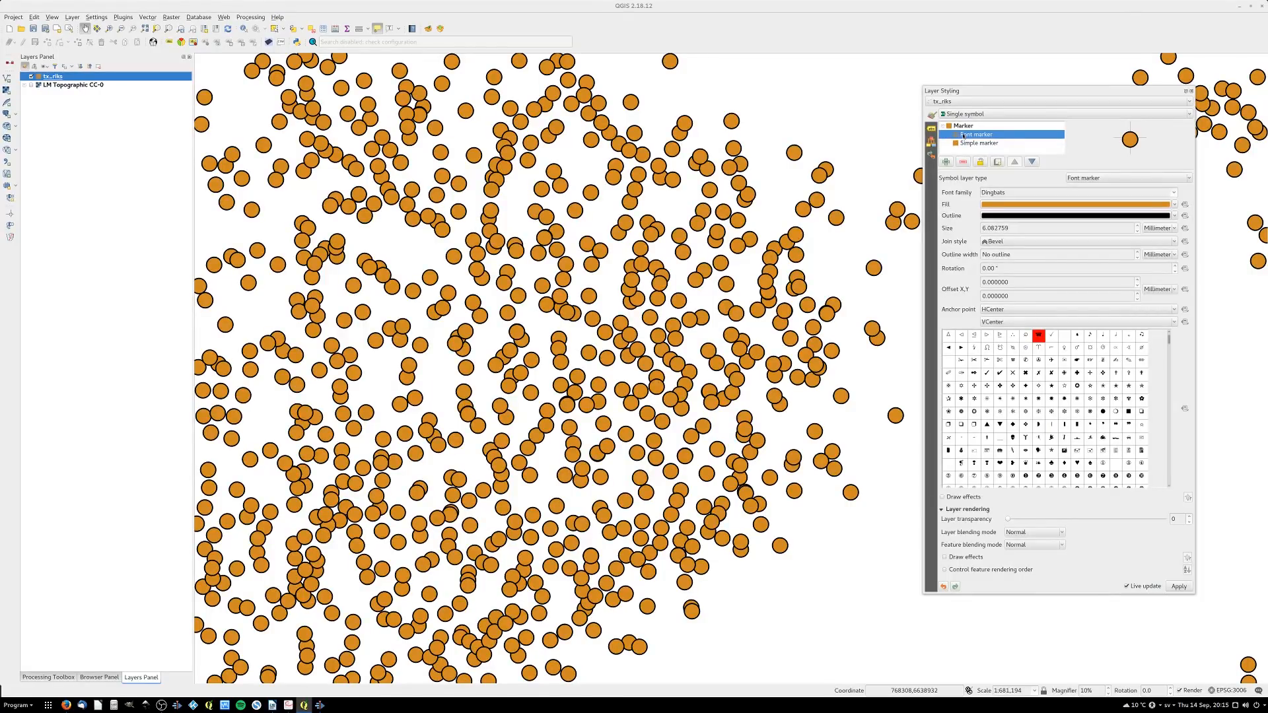
{"action": "left_click", "coordinate": [1035, 206]}
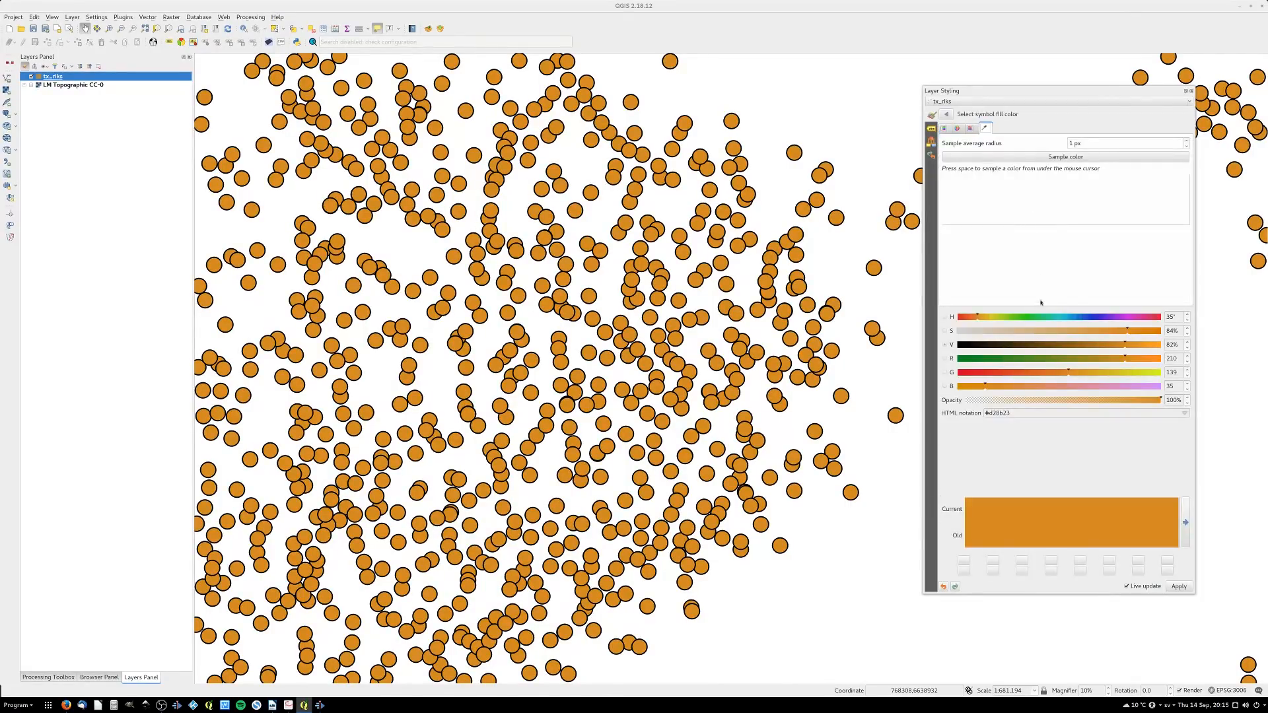
{"action": "left_click_drag", "start_coordinate": [1019, 331], "coordinate": [966, 334]}
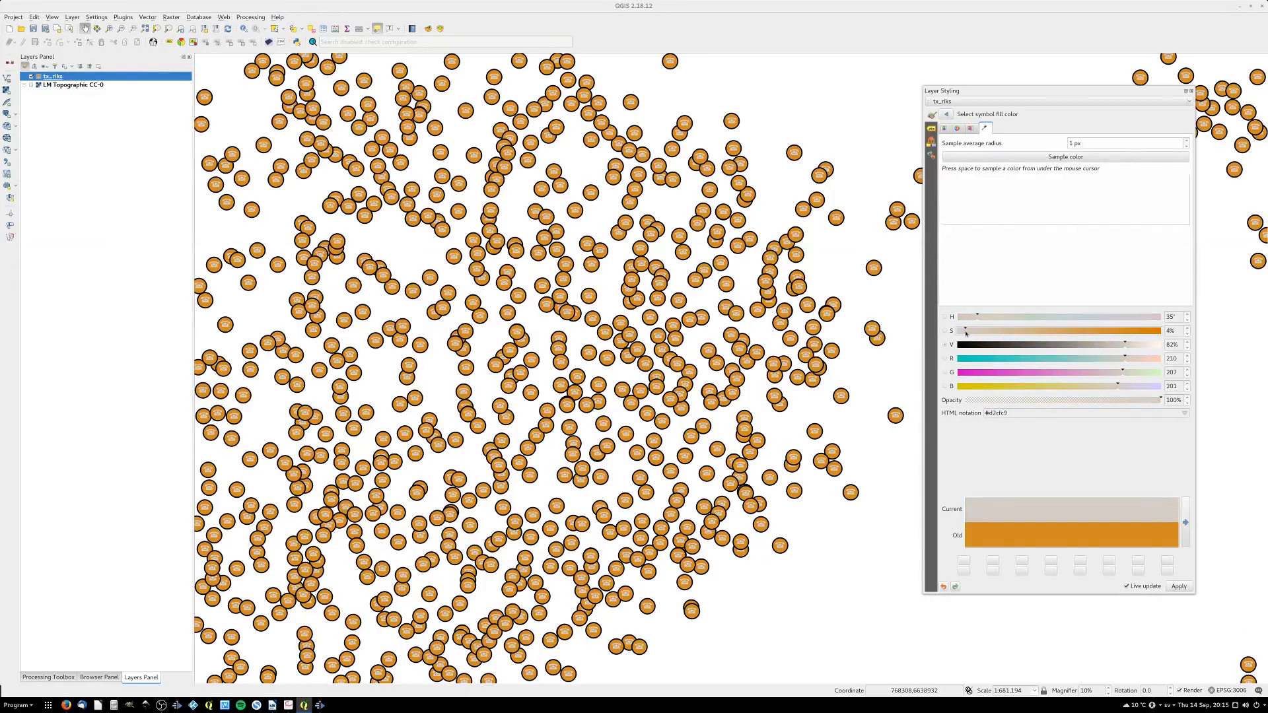
{"action": "left_click", "coordinate": [946, 114]}
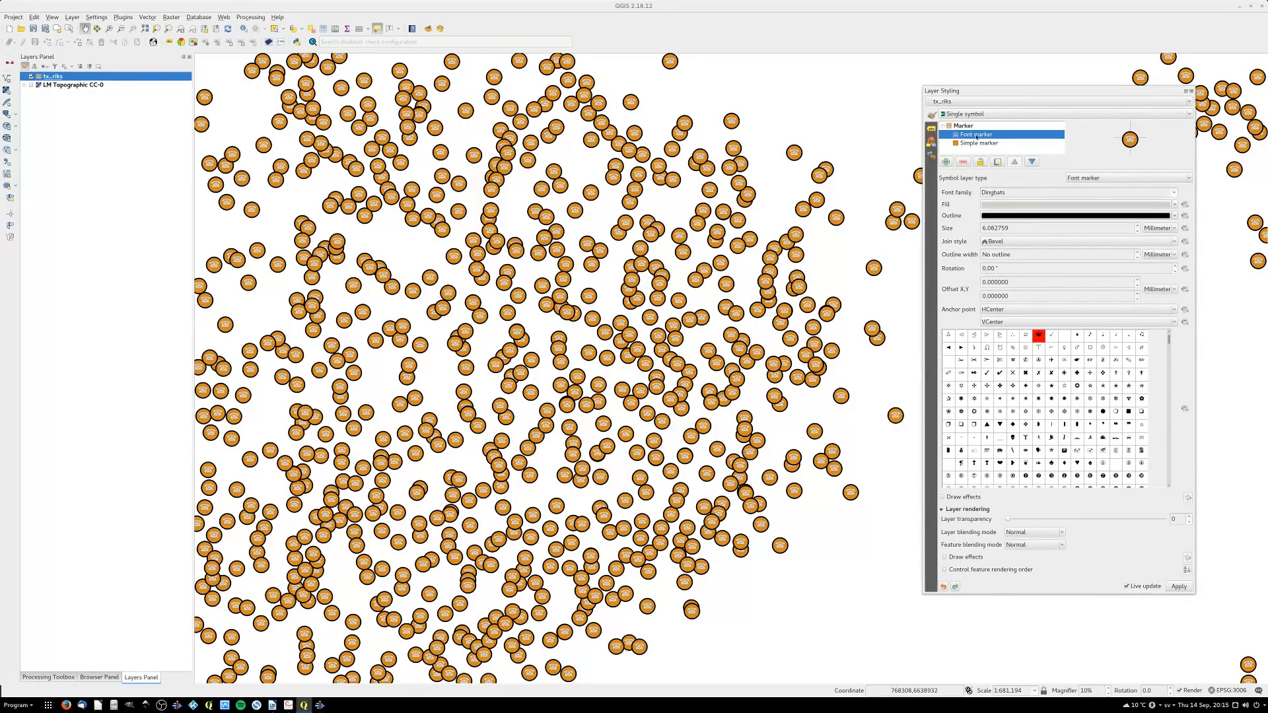
Lock the Font marker layer's color and change the whole Marker symbol's color to dark olive green
{"action": "left_click", "coordinate": [980, 162]}
{"action": "left_click", "coordinate": [962, 127]}
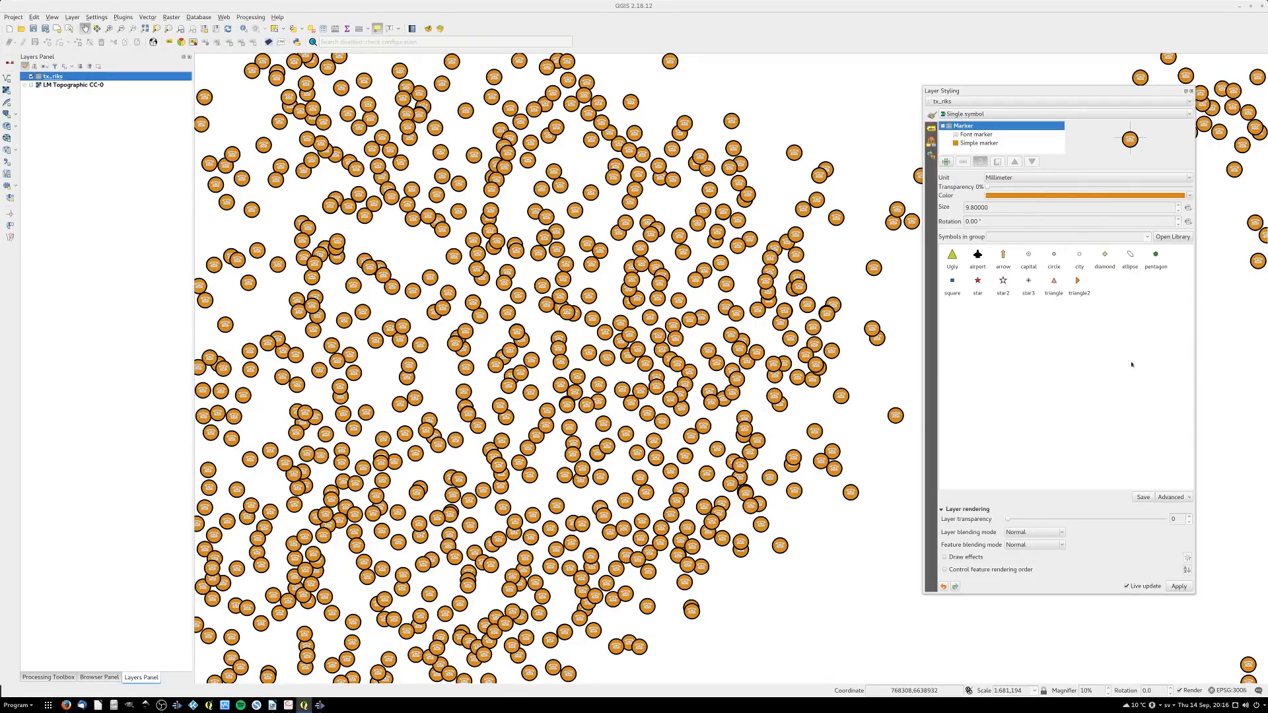
{"action": "left_click_drag", "start_coordinate": [1135, 372], "coordinate": [1143, 372]}
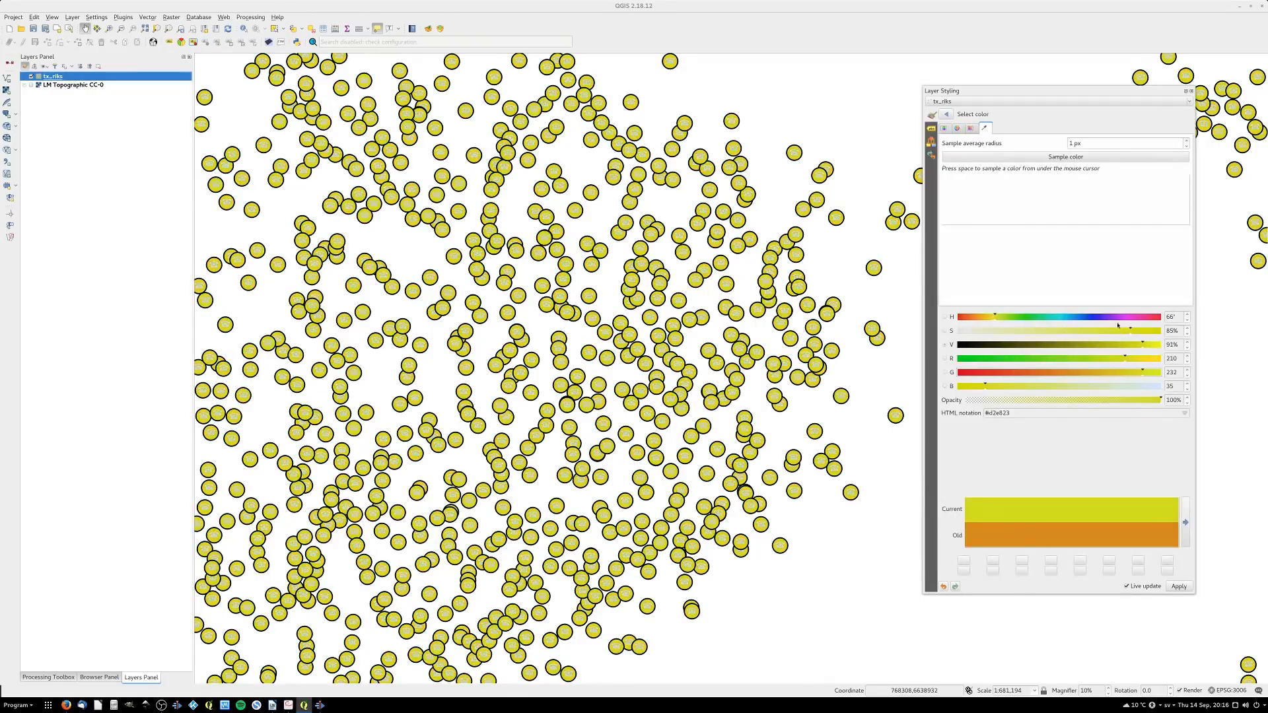
{"action": "left_click_drag", "start_coordinate": [1053, 345], "coordinate": [1031, 345]}
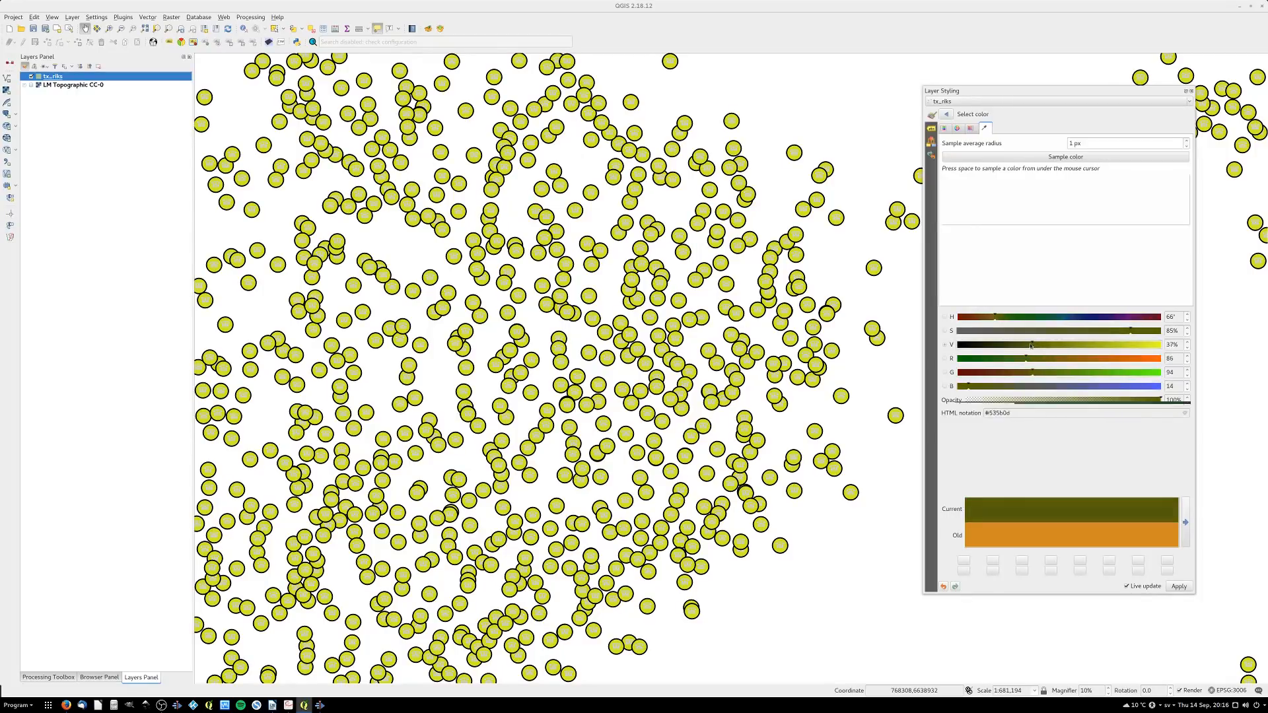
{"action": "left_click", "coordinate": [947, 114]}
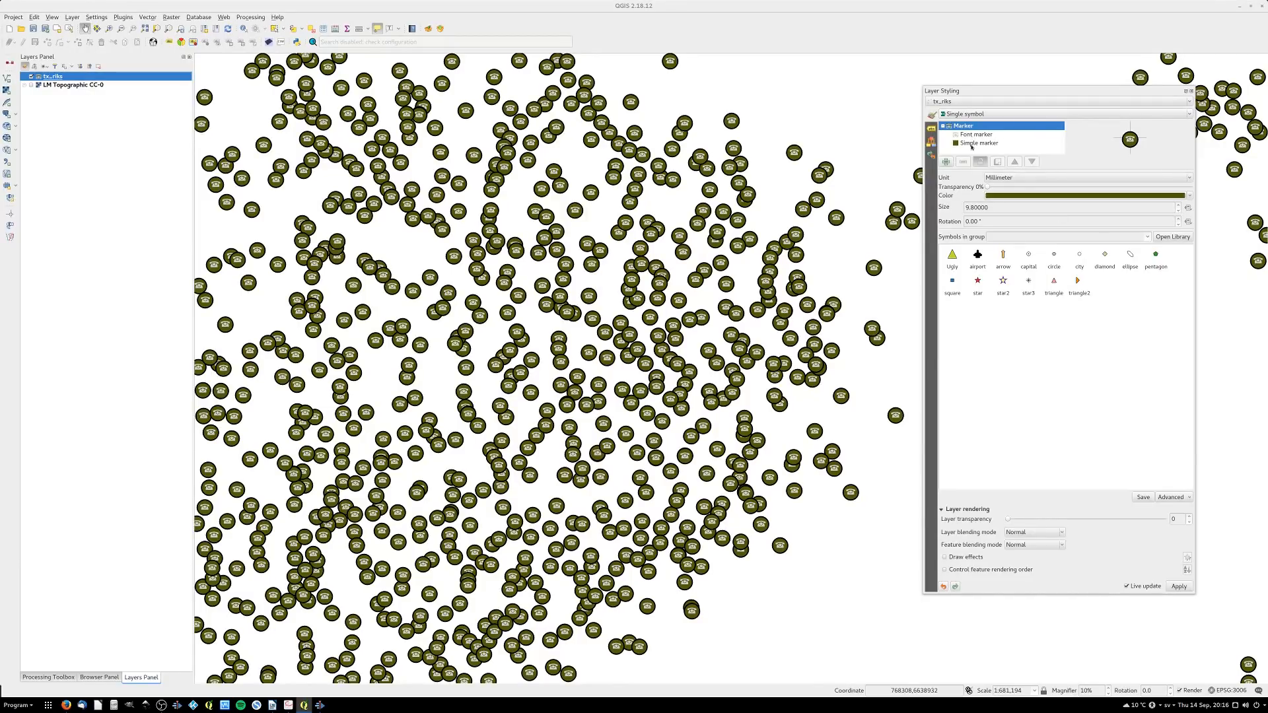
Duplicate the Font marker symbol layer and give the upper copy the antenna-shaped Dingbats glyph below the telephone
{"action": "left_click", "coordinate": [975, 135]}
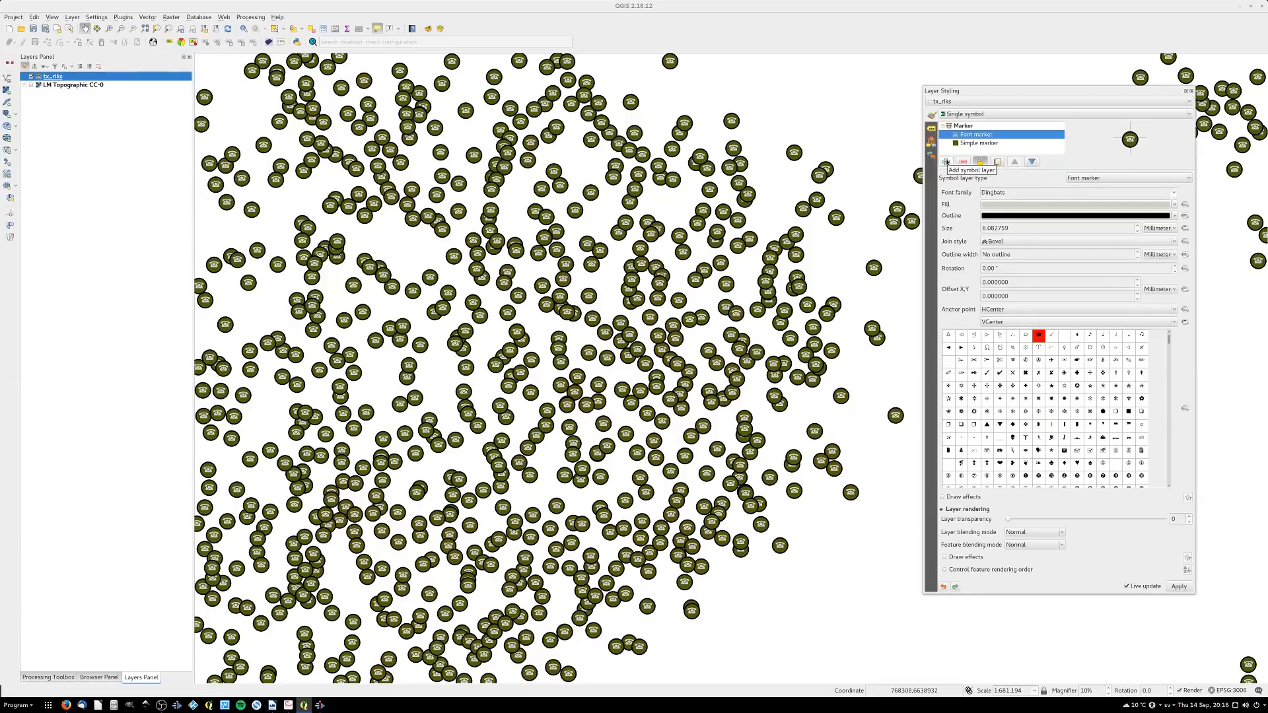
{"action": "left_click", "coordinate": [999, 162]}
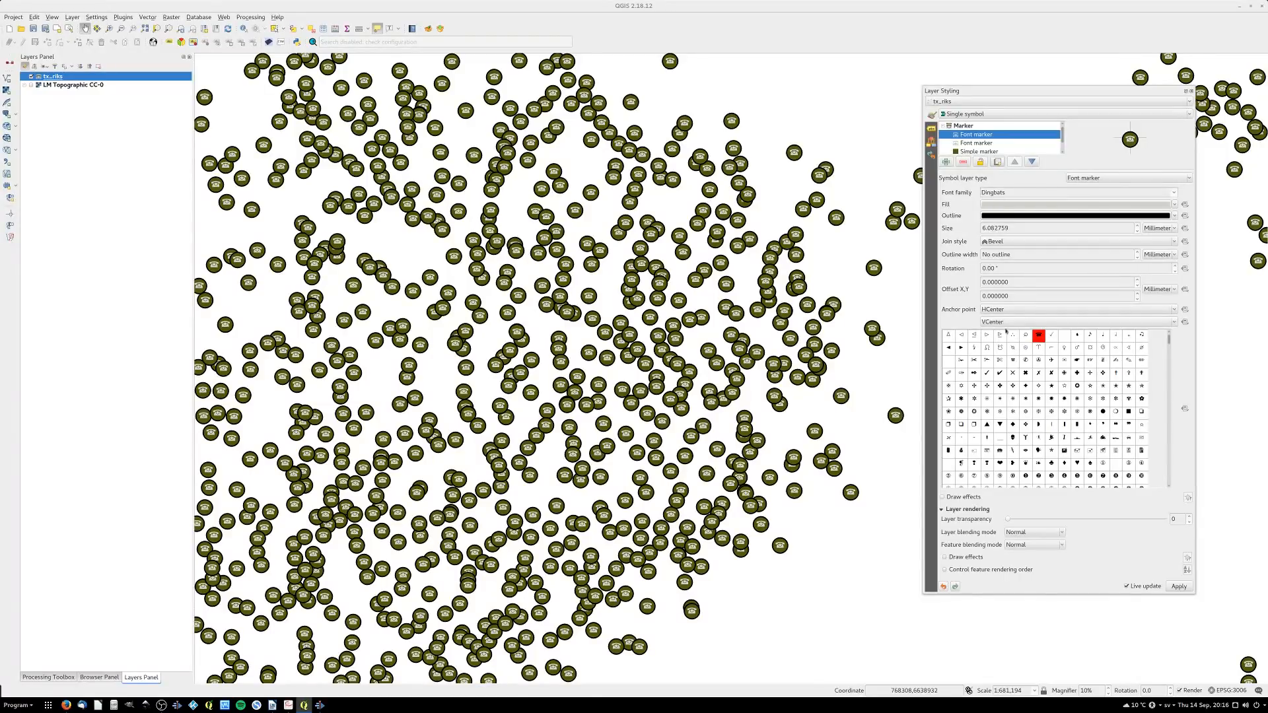
{"action": "left_click", "coordinate": [1037, 348]}
Set the duplicated Font marker's Y offset to -6.2 millimeters and its fill to black
{"action": "left_click", "coordinate": [1014, 283]}
{"action": "left_click", "coordinate": [1015, 296]}
{"action": "scroll", "coordinate": [1015, 296], "scroll_direction": "down", "scroll_amount": 8}
{"action": "scroll", "coordinate": [1015, 296], "scroll_direction": "down", "scroll_amount": 20}
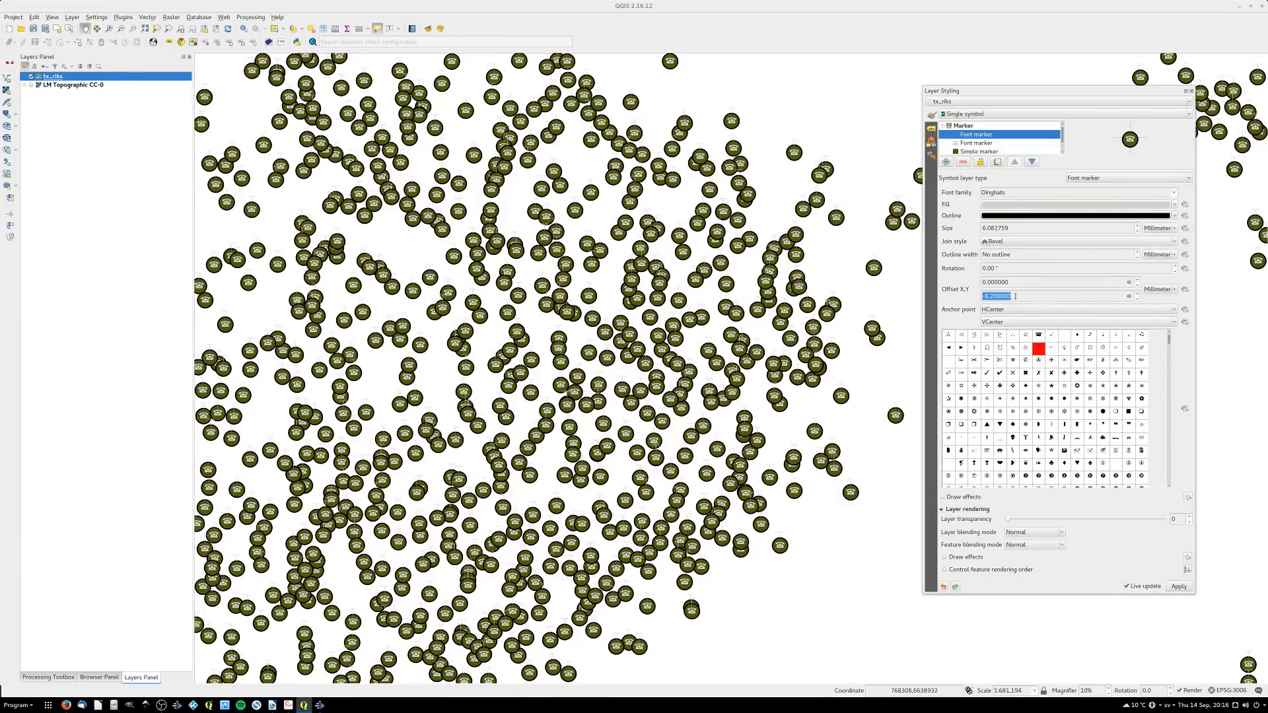
{"action": "left_click", "coordinate": [1024, 205]}
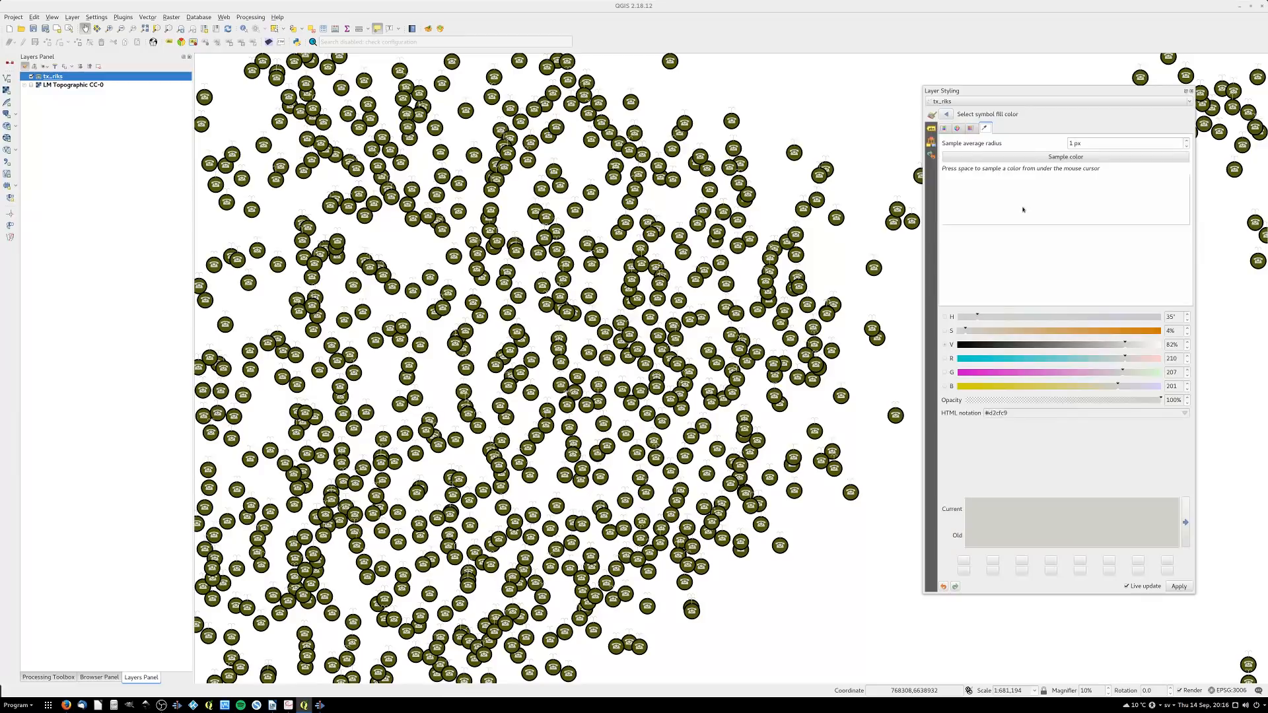
{"action": "left_click_drag", "start_coordinate": [988, 345], "coordinate": [953, 347]}
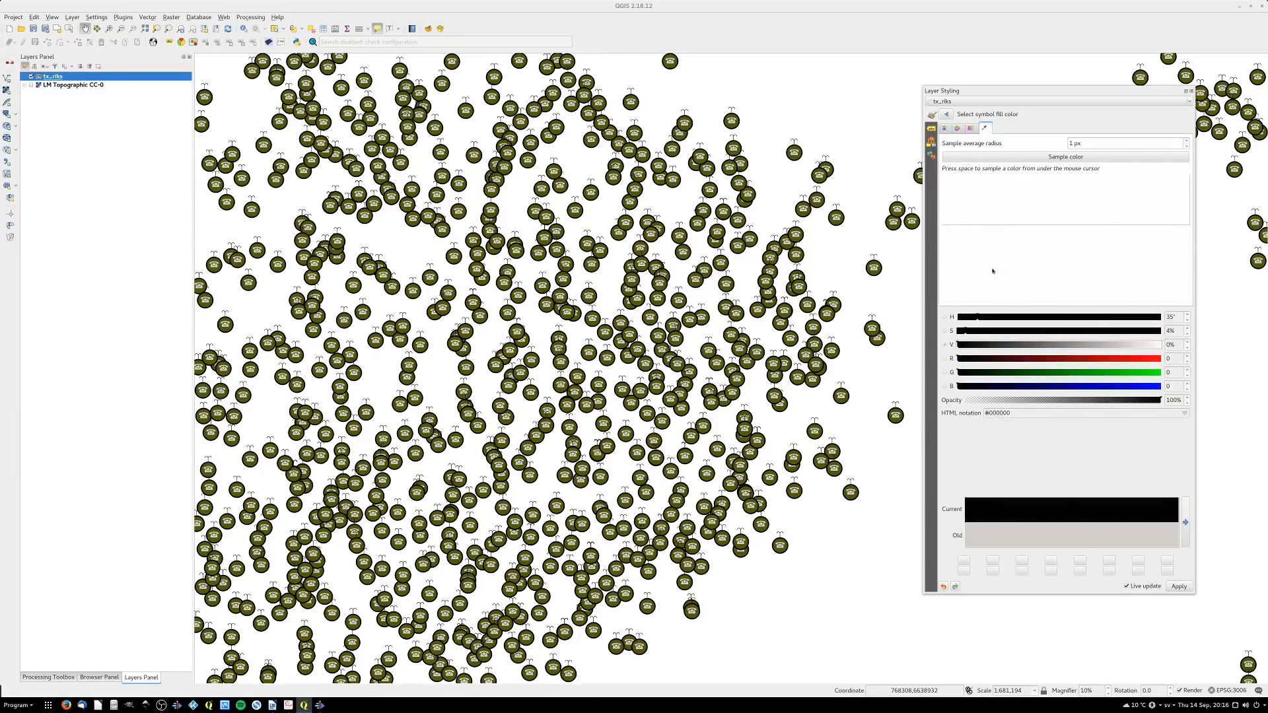
Set the antenna Font marker's outline width to 1 millimeter and its size to 8.482759
{"action": "left_click", "coordinate": [947, 114]}
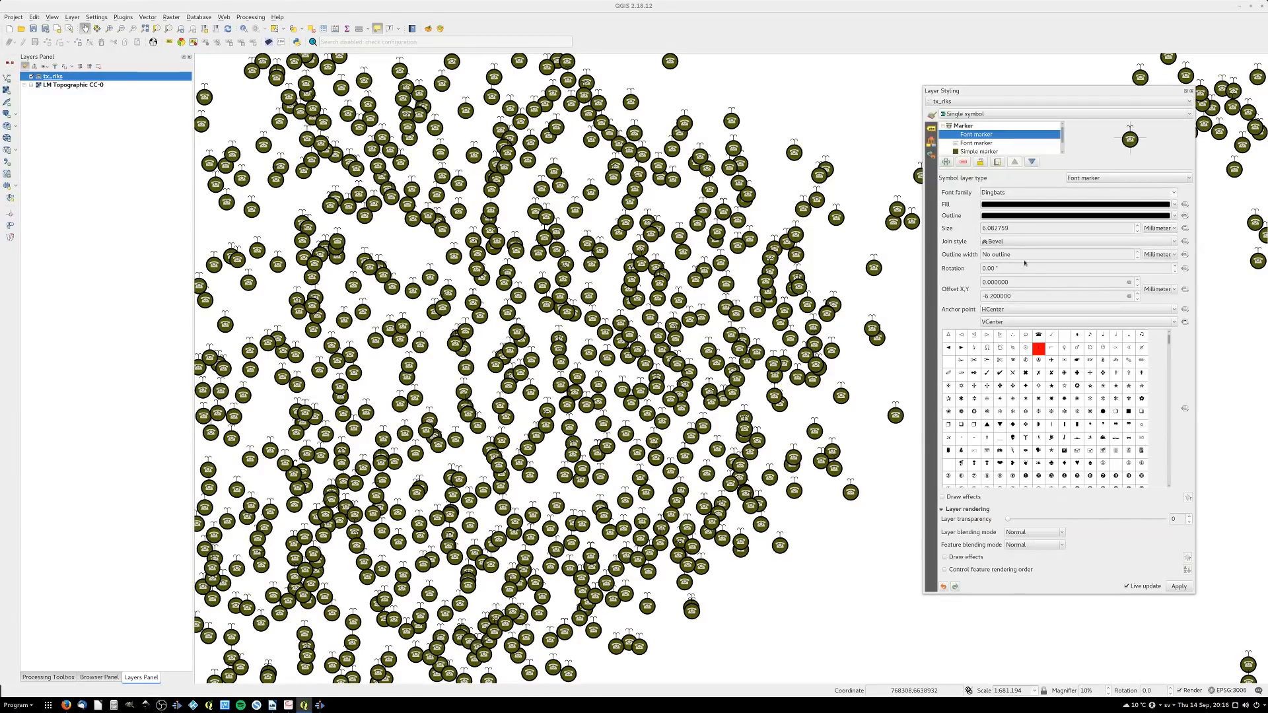
{"action": "scroll", "coordinate": [1021, 256], "scroll_direction": "up", "scroll_amount": 1}
{"action": "scroll", "coordinate": [1023, 229], "scroll_direction": "up", "scroll_amount": 12}
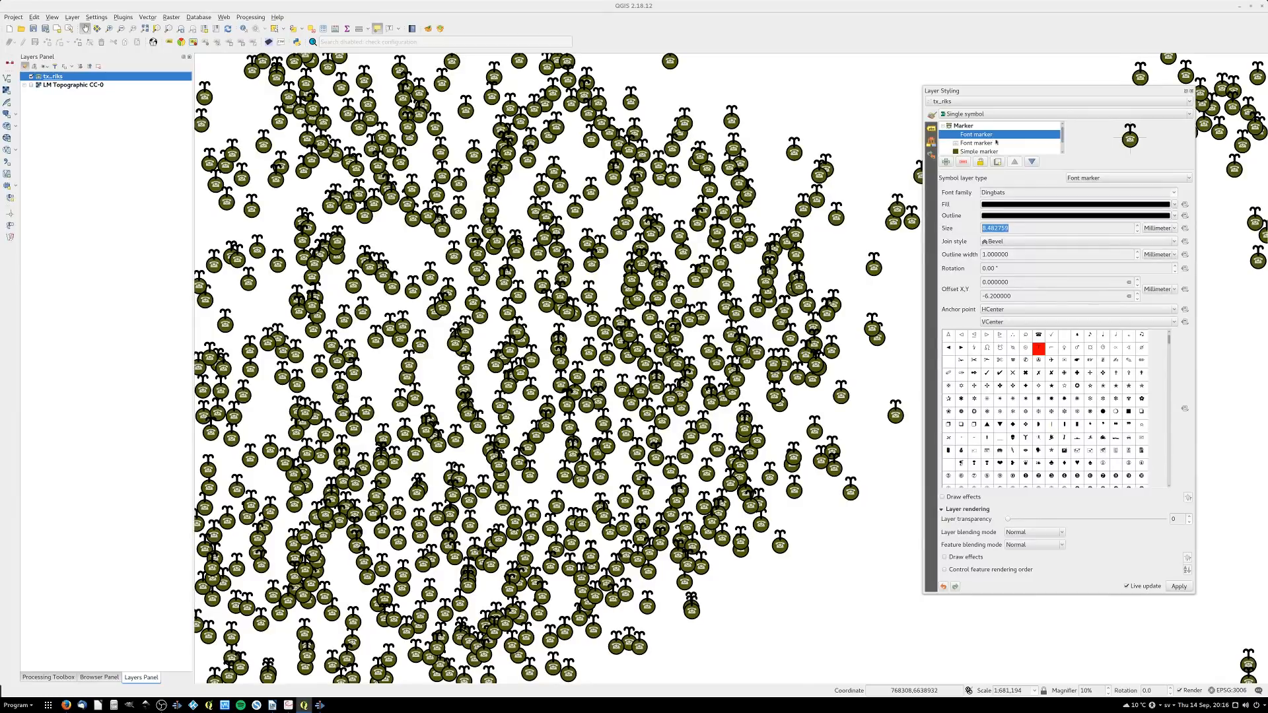
Move the antenna Font marker to the end of the symbol layer list, beneath the Simple marker, and set its rotation to 32°
{"action": "left_click", "coordinate": [1033, 162]}
{"action": "left_click", "coordinate": [1032, 163]}
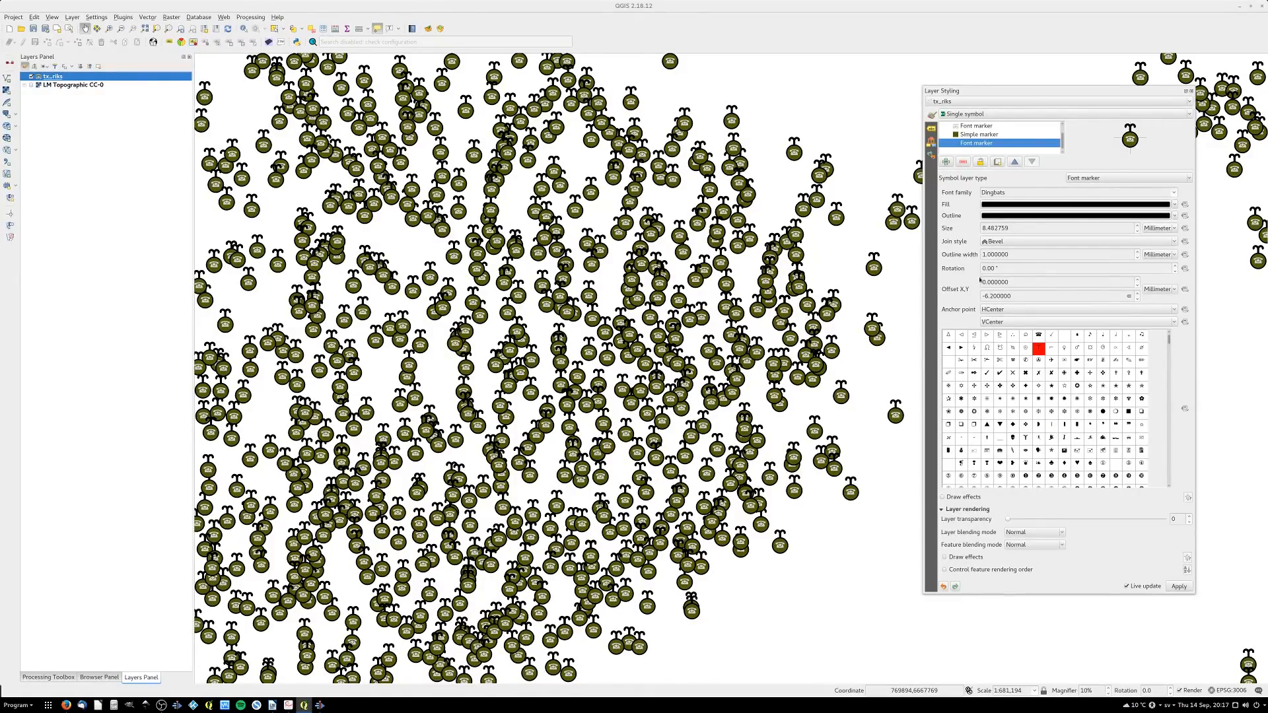
{"action": "scroll", "coordinate": [1018, 270], "scroll_direction": "up", "scroll_amount": 20}
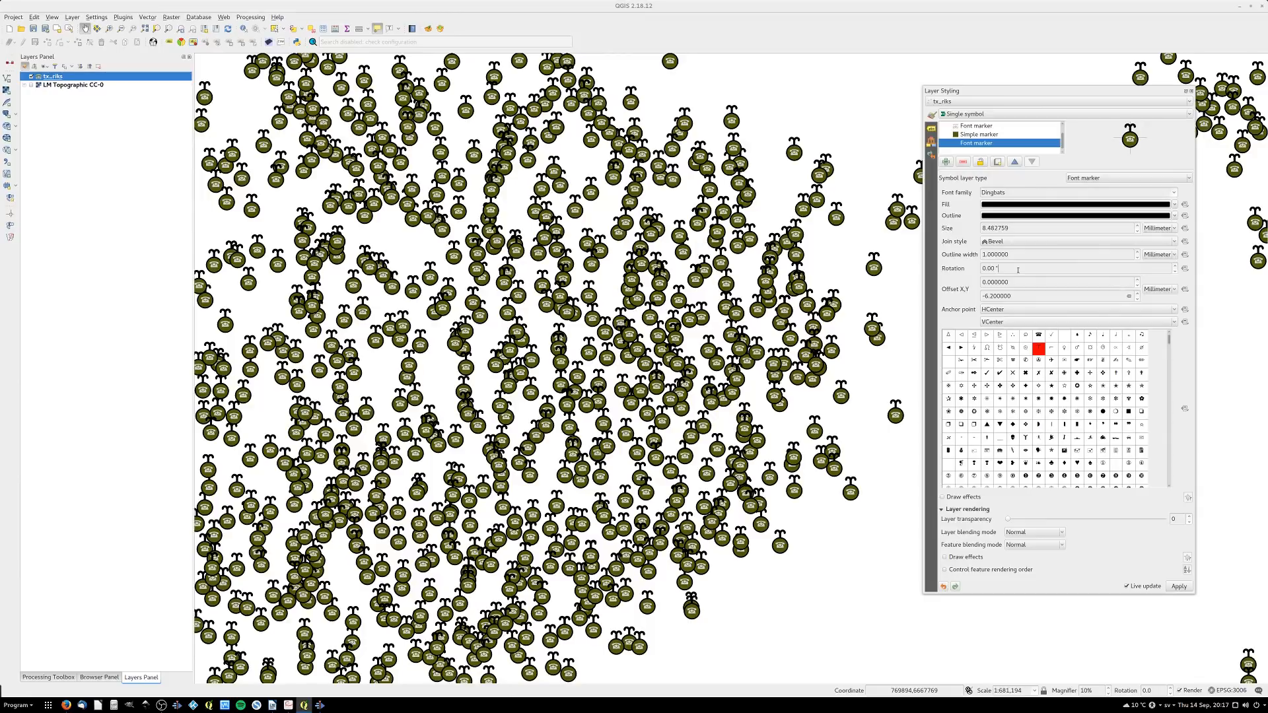
{"action": "scroll", "coordinate": [1018, 269], "scroll_direction": "up", "scroll_amount": 20}
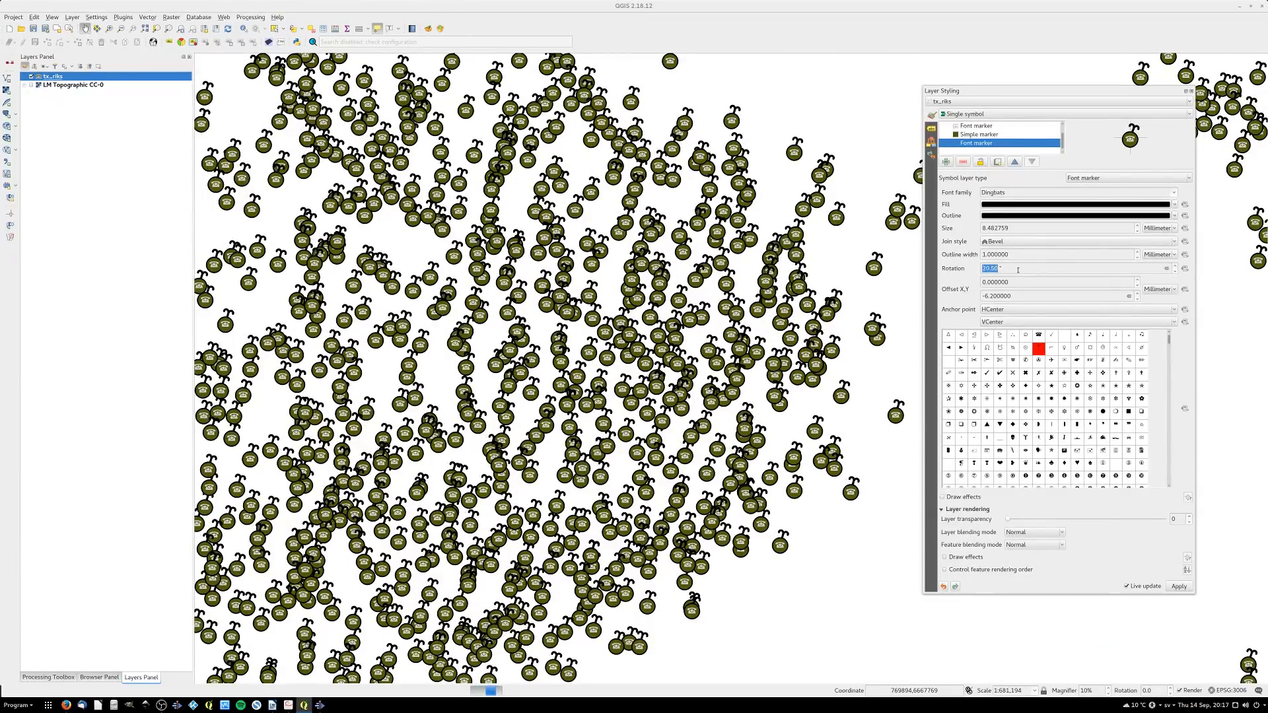
{"action": "scroll", "coordinate": [1018, 269], "scroll_direction": "up", "scroll_amount": 3}
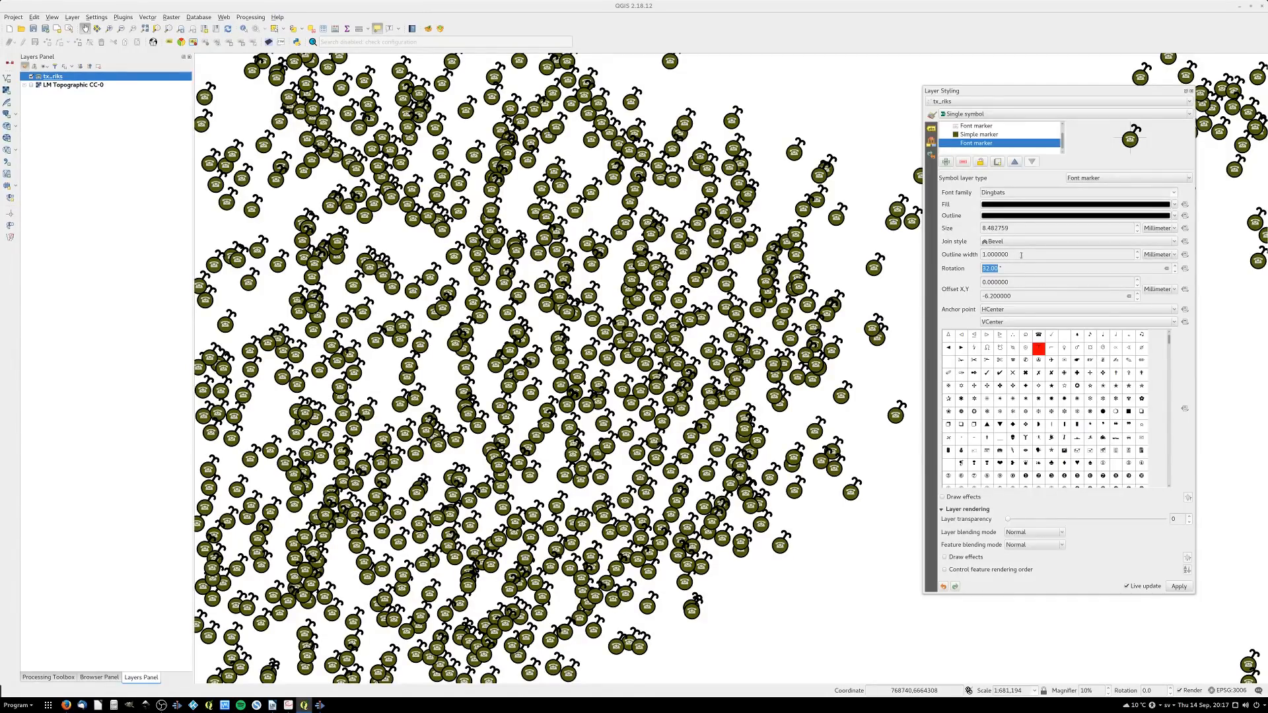
Try a near-white #f8f8f8 outline on the antenna Font marker, comparing no outline with a 1 millimeter outline width
{"action": "left_click", "coordinate": [1025, 216]}
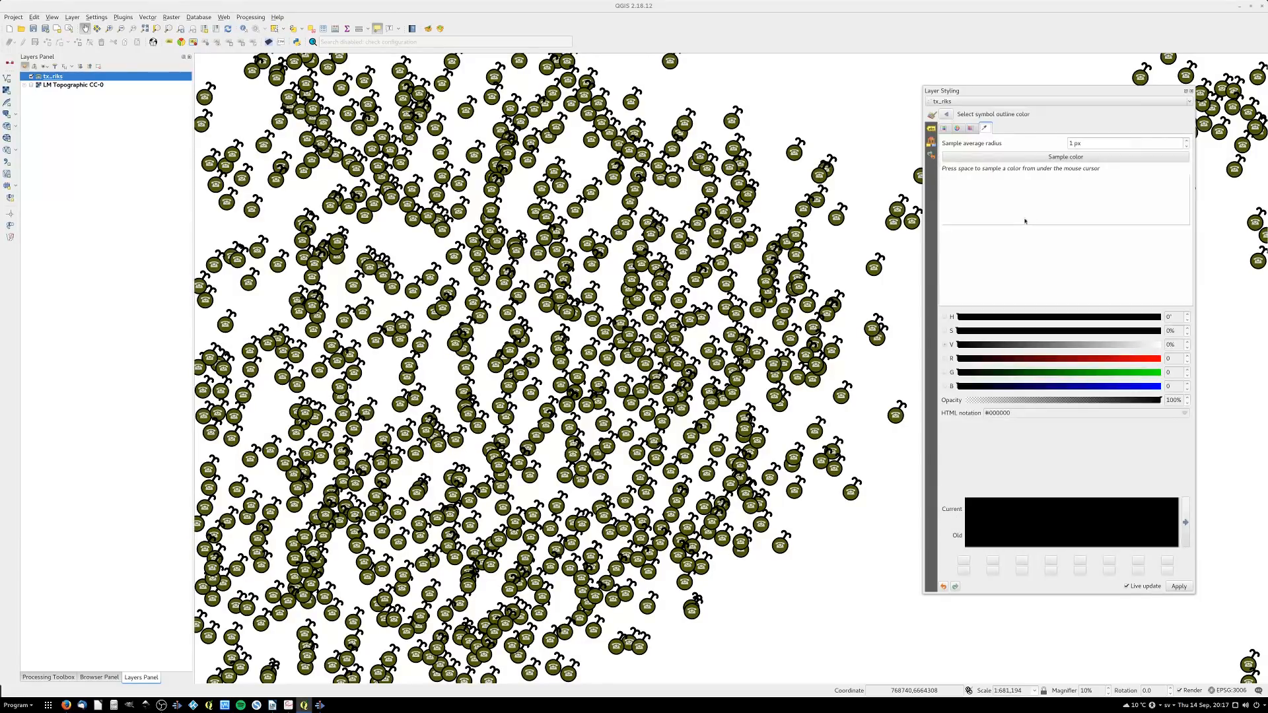
{"action": "left_click_drag", "start_coordinate": [1129, 345], "coordinate": [1156, 346]}
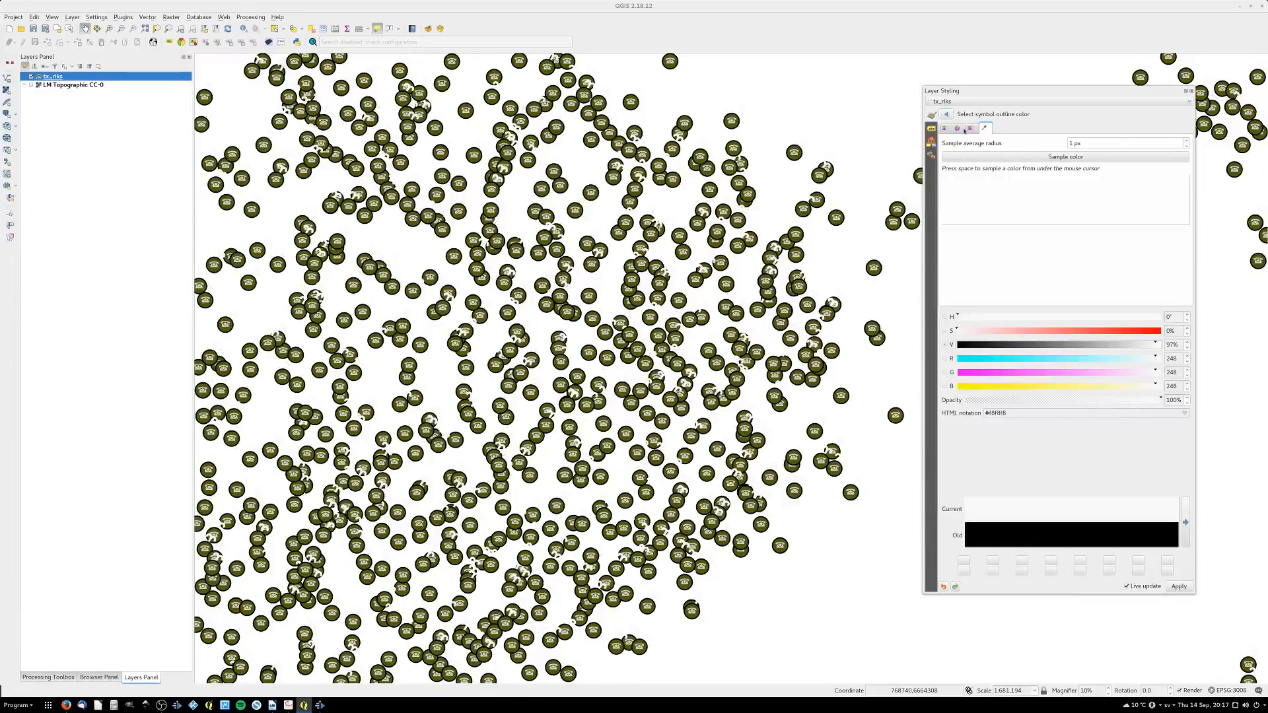
{"action": "left_click", "coordinate": [946, 114]}
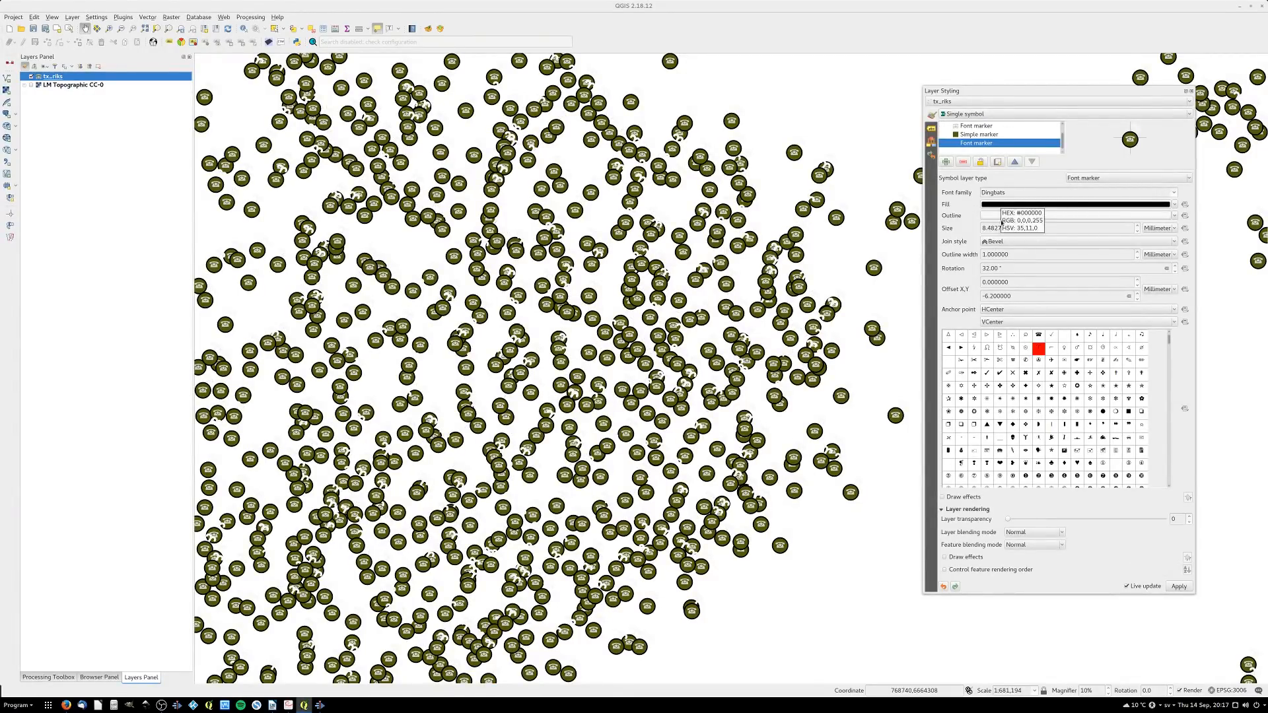
{"action": "scroll", "coordinate": [1003, 256], "scroll_direction": "down", "scroll_amount": 5}
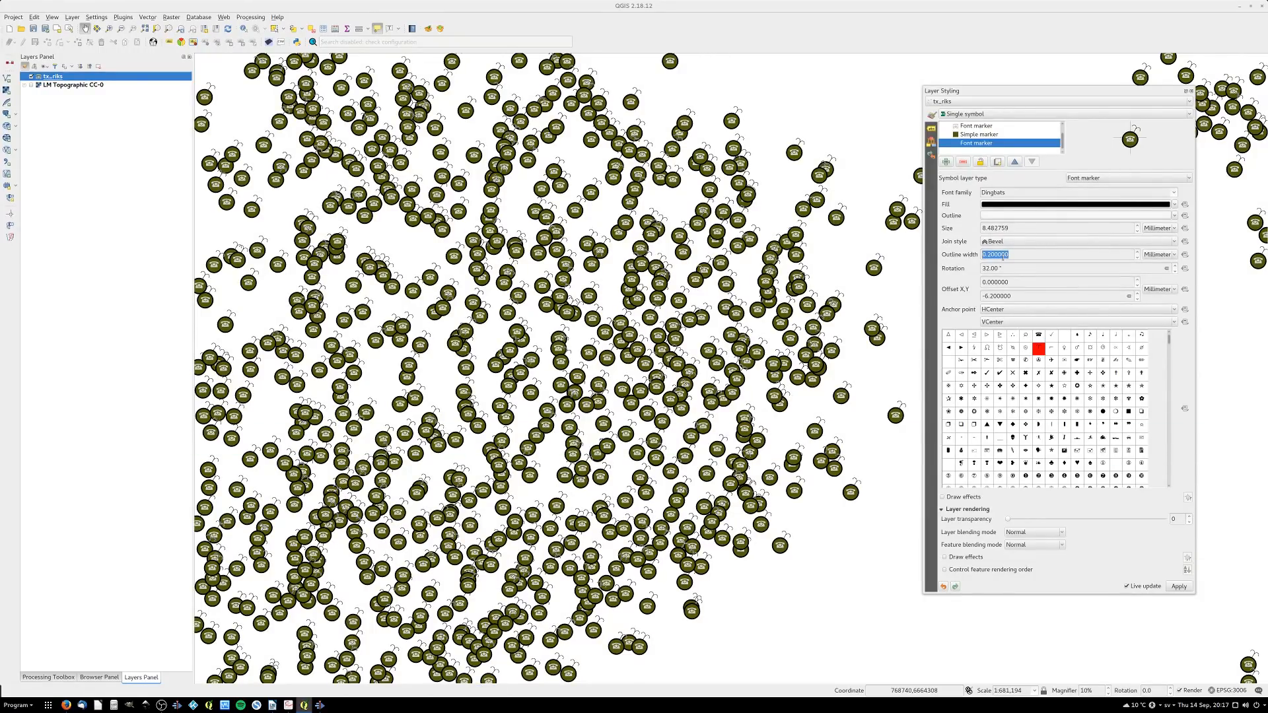
{"action": "scroll", "coordinate": [1002, 257], "scroll_direction": "down", "scroll_amount": 1}
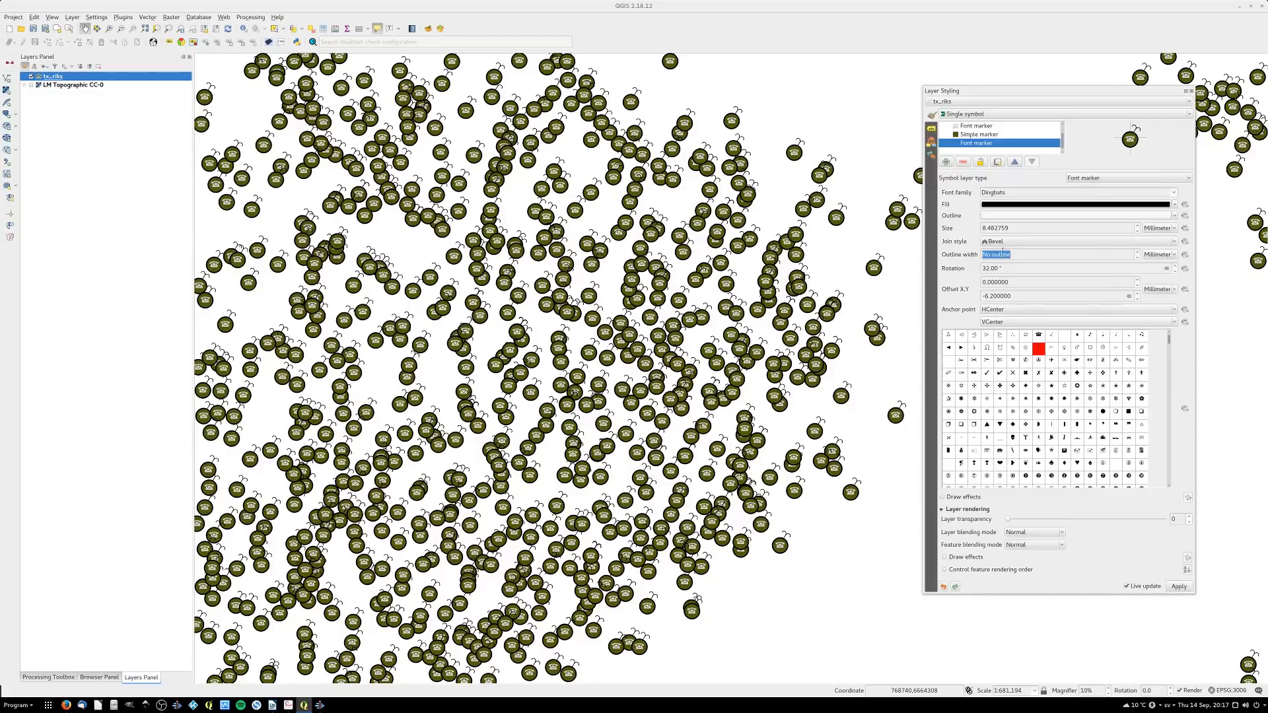
{"action": "scroll", "coordinate": [1002, 255], "scroll_direction": "up", "scroll_amount": 5}
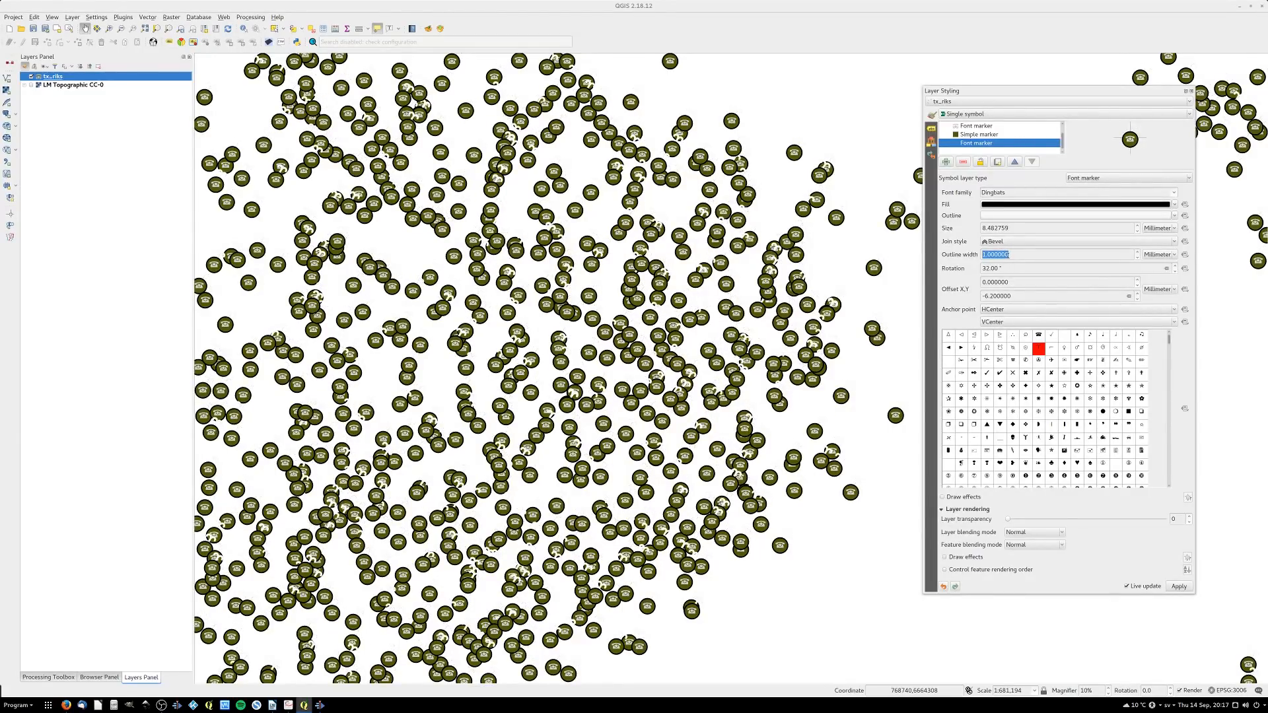
Return the antenna Font marker's outline color to black #000000
{"action": "left_click", "coordinate": [1023, 216]}
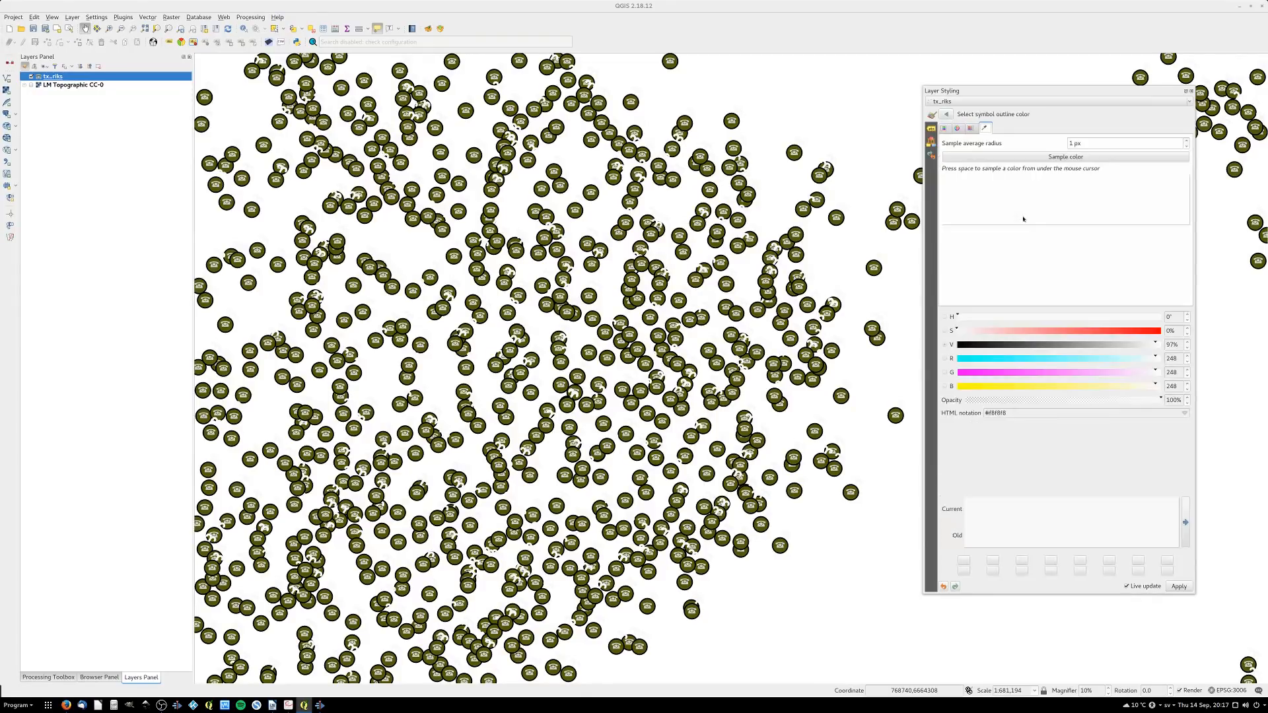
{"action": "left_click_drag", "start_coordinate": [998, 345], "coordinate": [952, 345]}
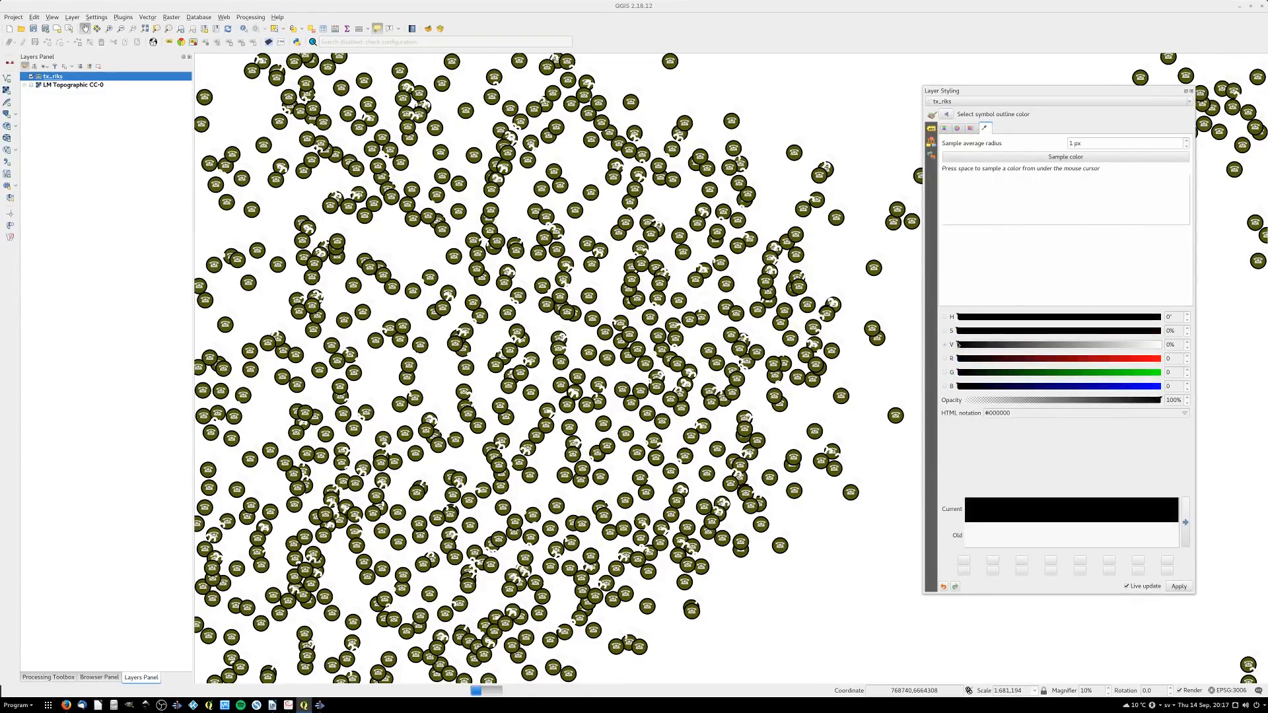
{"action": "left_click", "coordinate": [947, 115]}
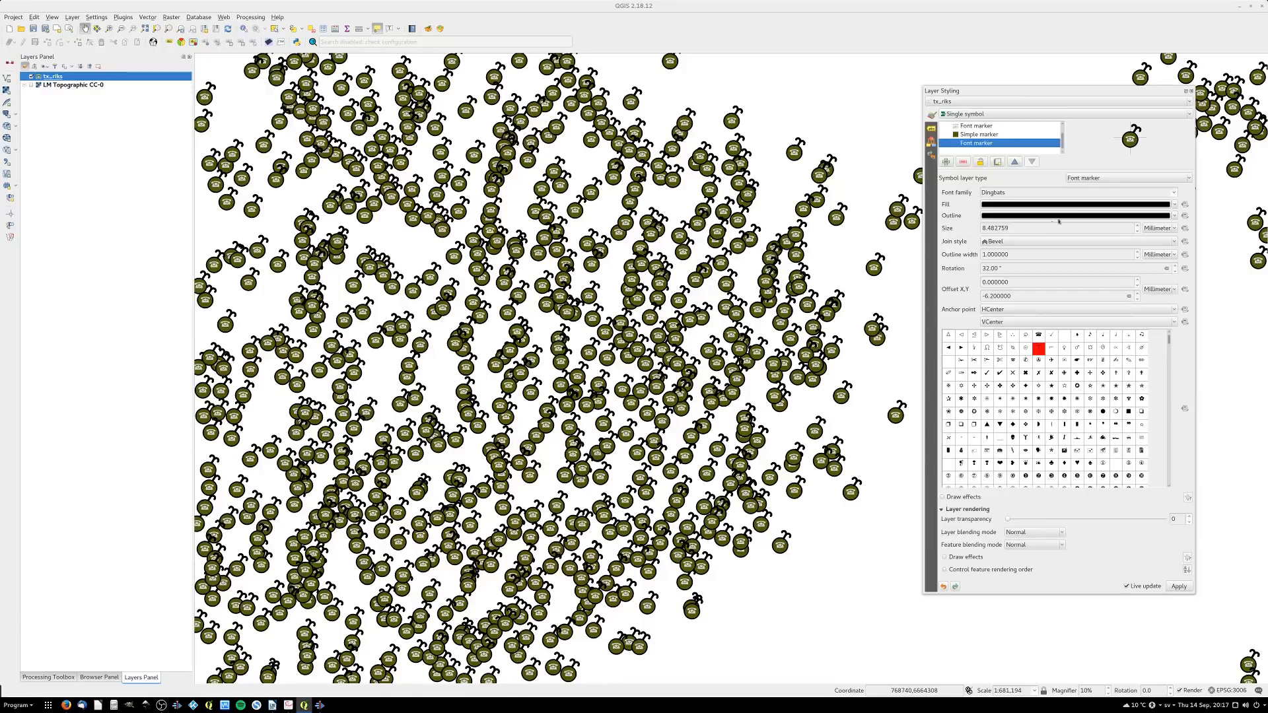
Look over the available symbol layer types, and view the Vector Styles QGIS diagram in the PDF viewer before returning to QGIS
{"action": "left_click", "coordinate": [1038, 347]}
{"action": "left_click", "coordinate": [1080, 179]}
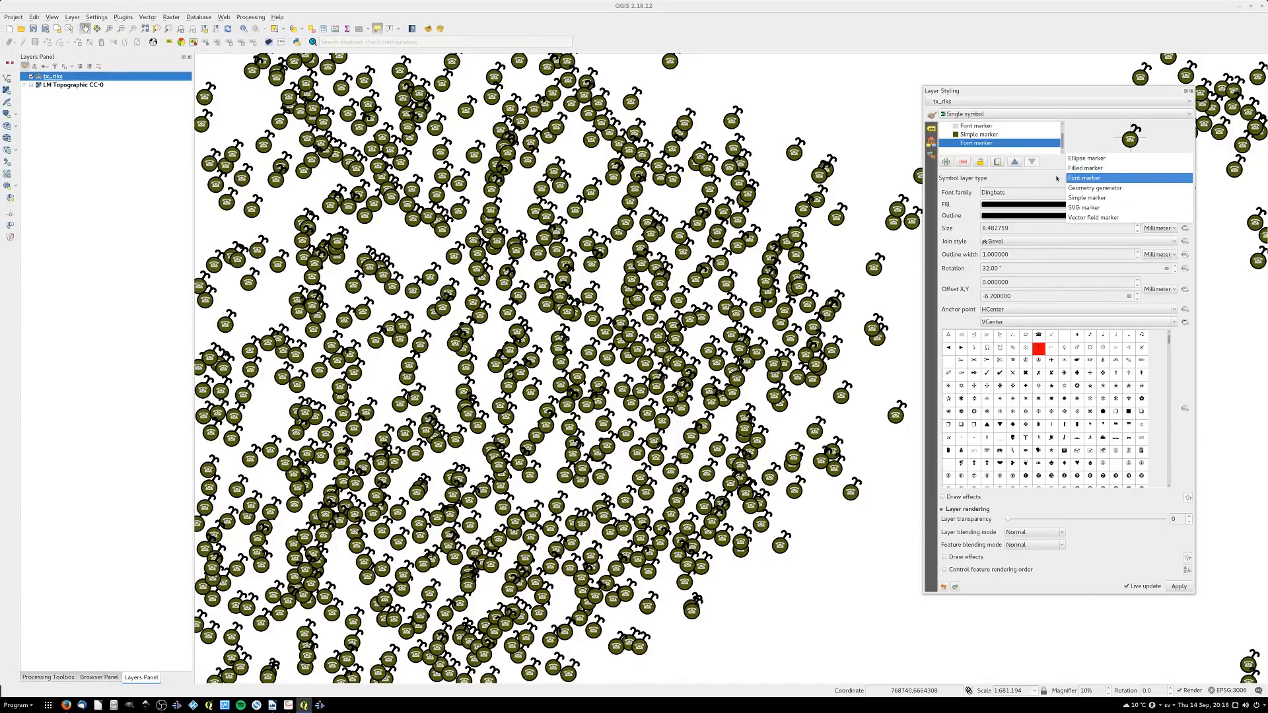
{"action": "left_click", "coordinate": [1043, 178]}
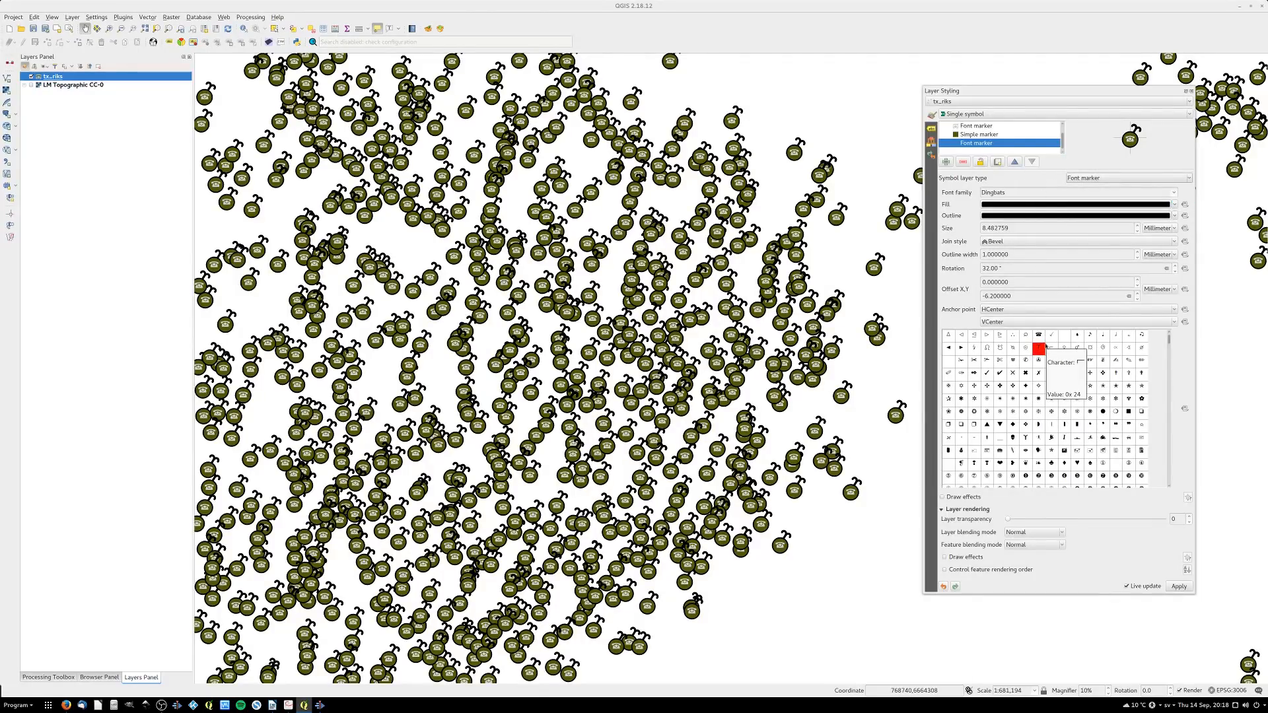
{"action": "key", "text": "alt+Tab"}
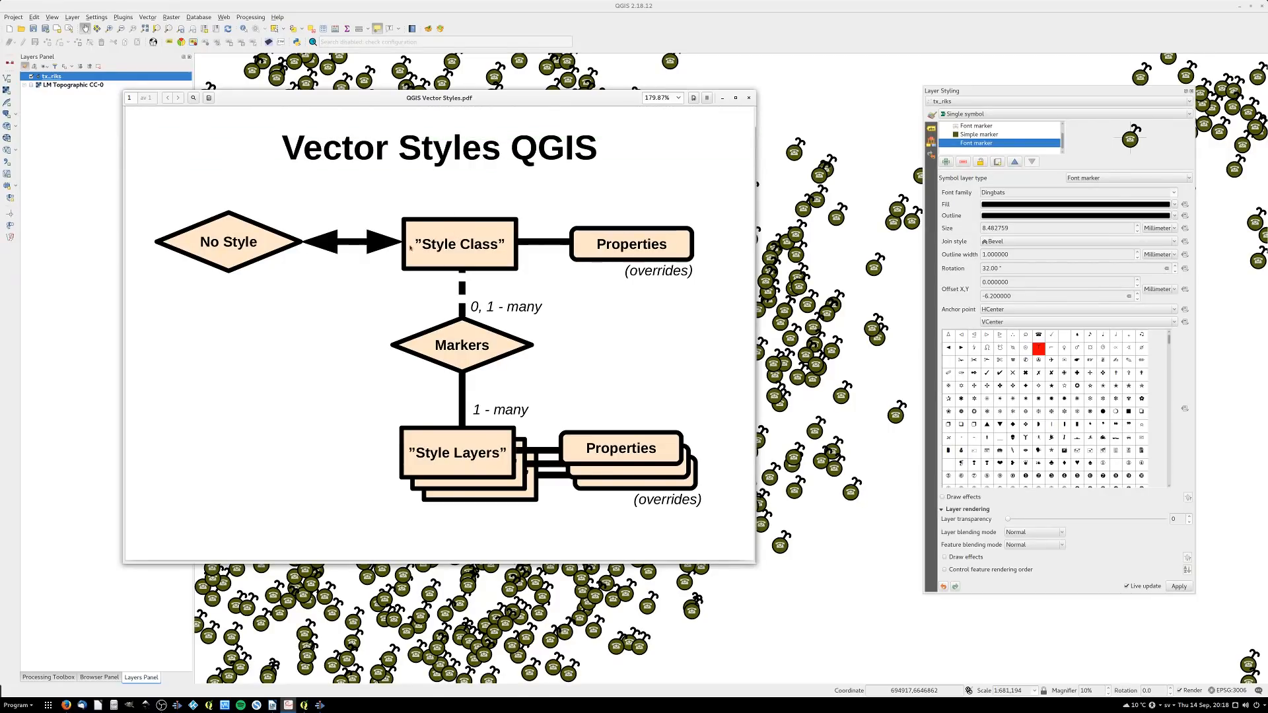
{"action": "left_click", "coordinate": [1141, 91]}
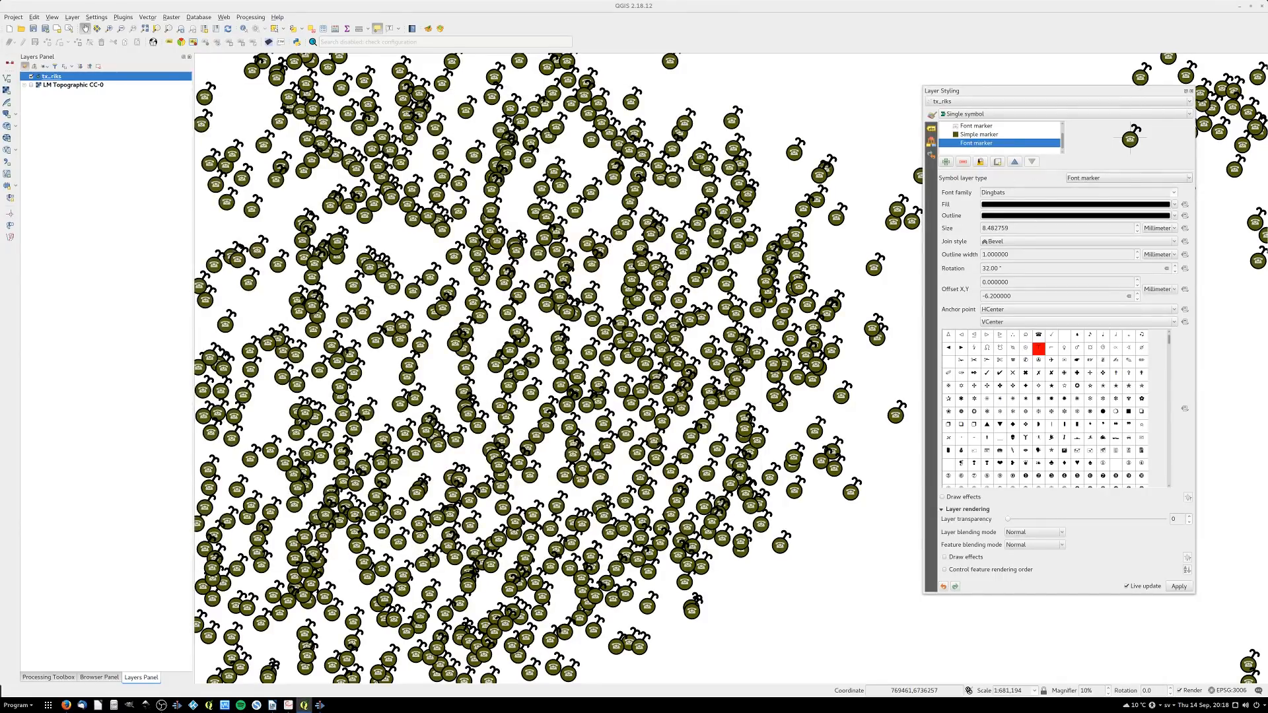
Save the whole Marker symbol to the symbol library as Funny1
{"action": "scroll", "coordinate": [978, 139], "scroll_direction": "up", "scroll_amount": 1}
{"action": "left_click", "coordinate": [968, 127]}
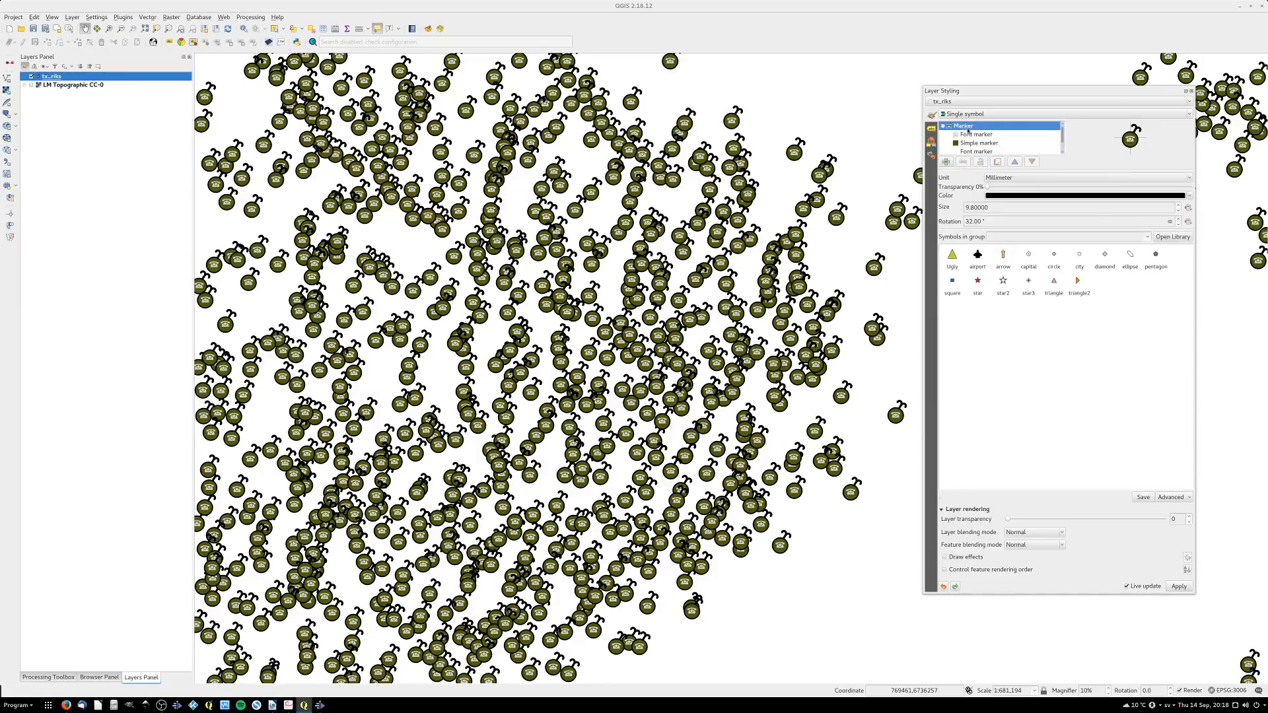
{"action": "left_click", "coordinate": [1141, 497]}
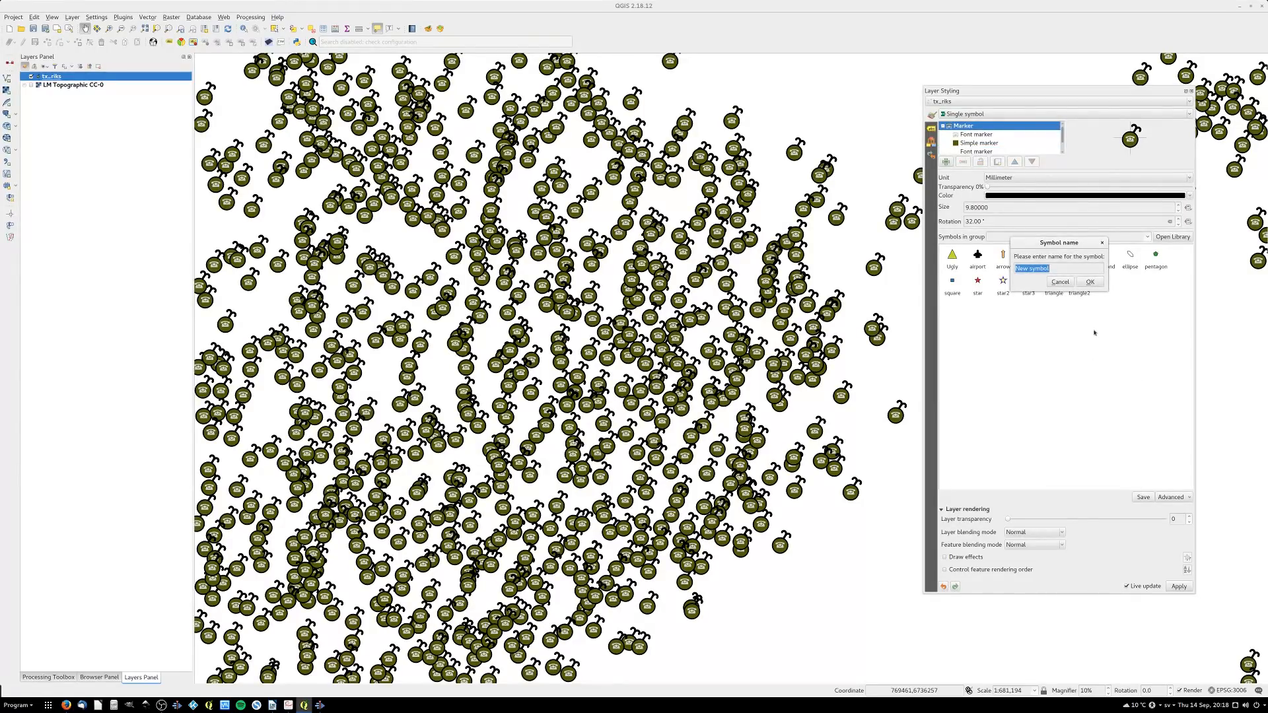
{"action": "type", "text": "Funny1"}
{"action": "key", "text": "Return"}
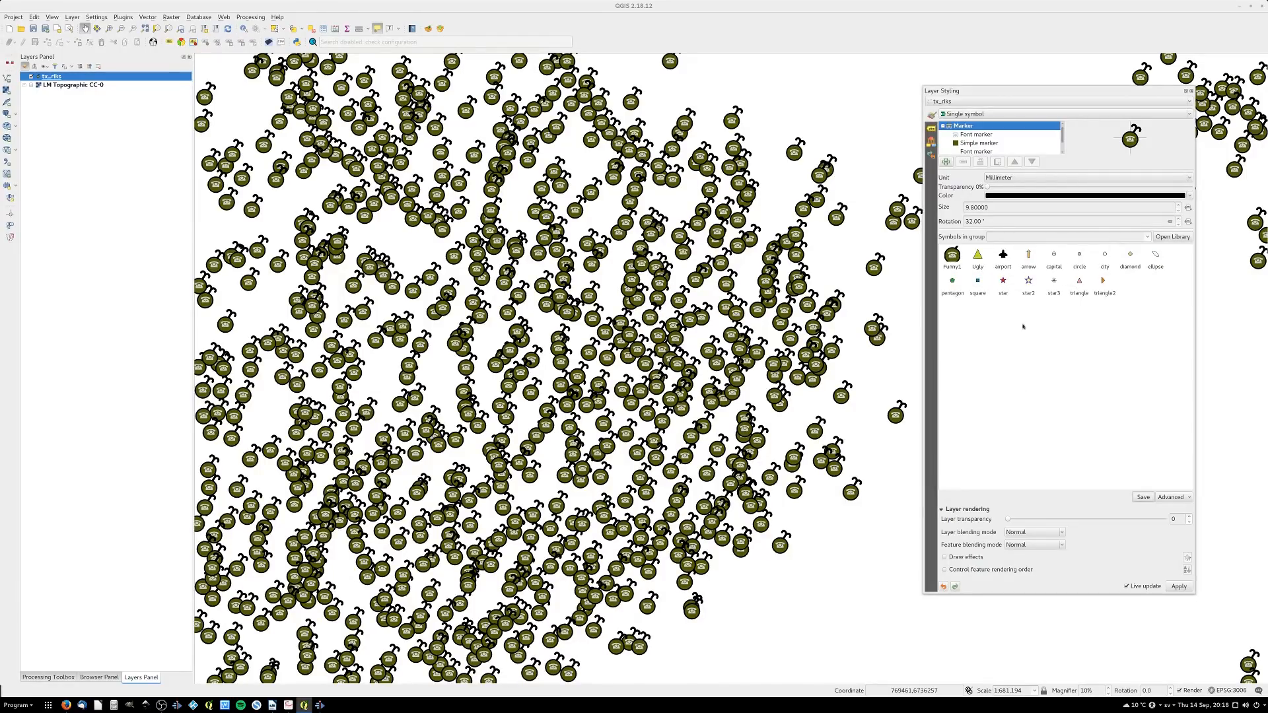
Switch the tx_riks layer to the Categorized renderer and use KATEGORI as the classification column
{"action": "left_click", "coordinate": [990, 113]}
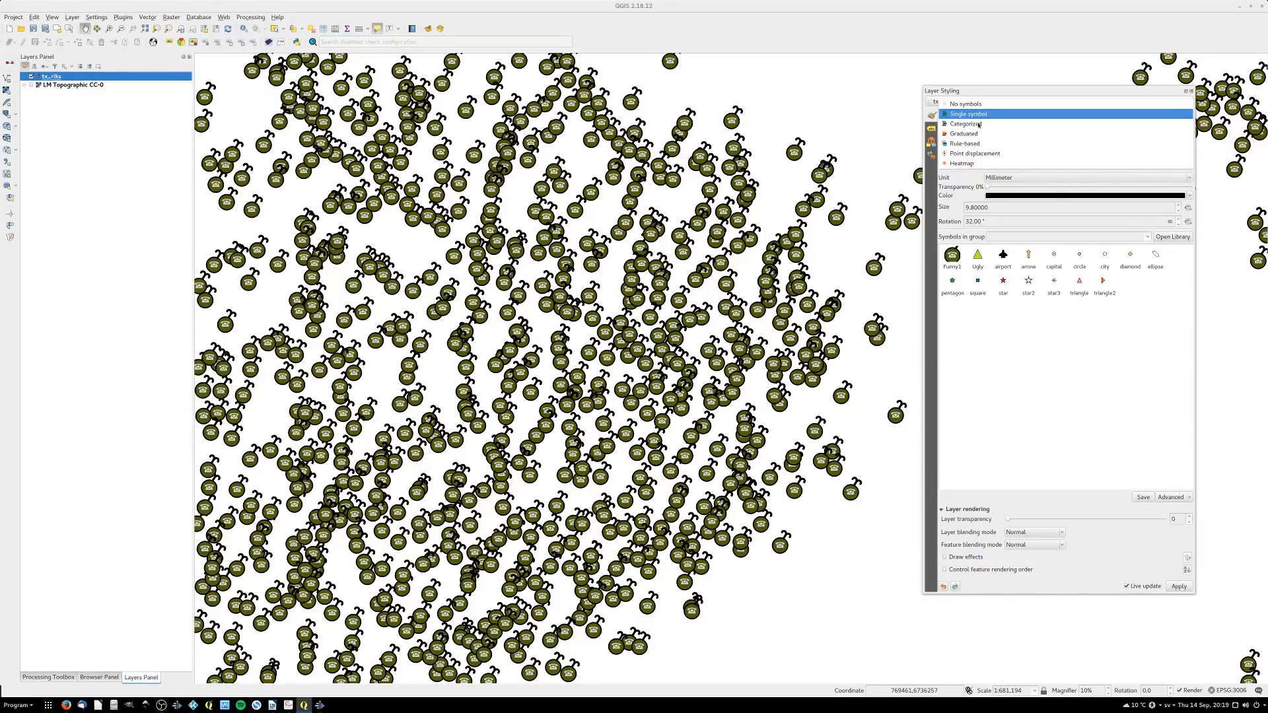
{"action": "left_click", "coordinate": [979, 125]}
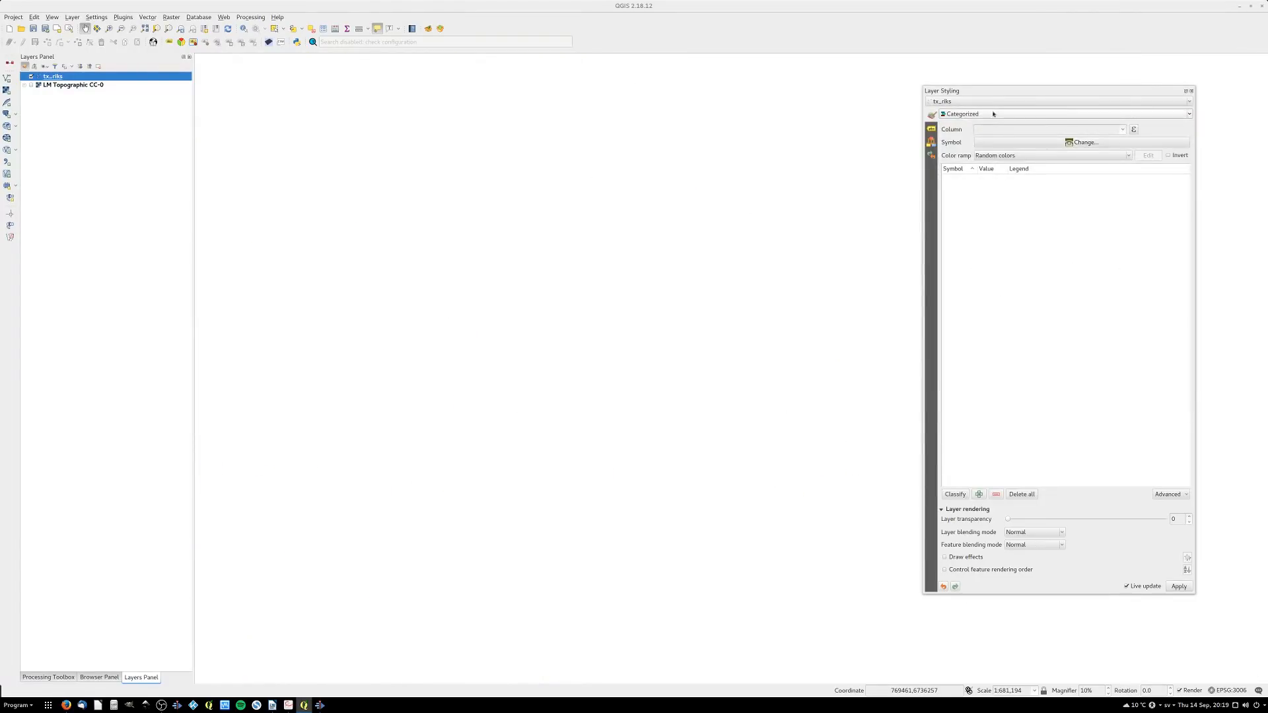
{"action": "left_click", "coordinate": [1123, 131]}
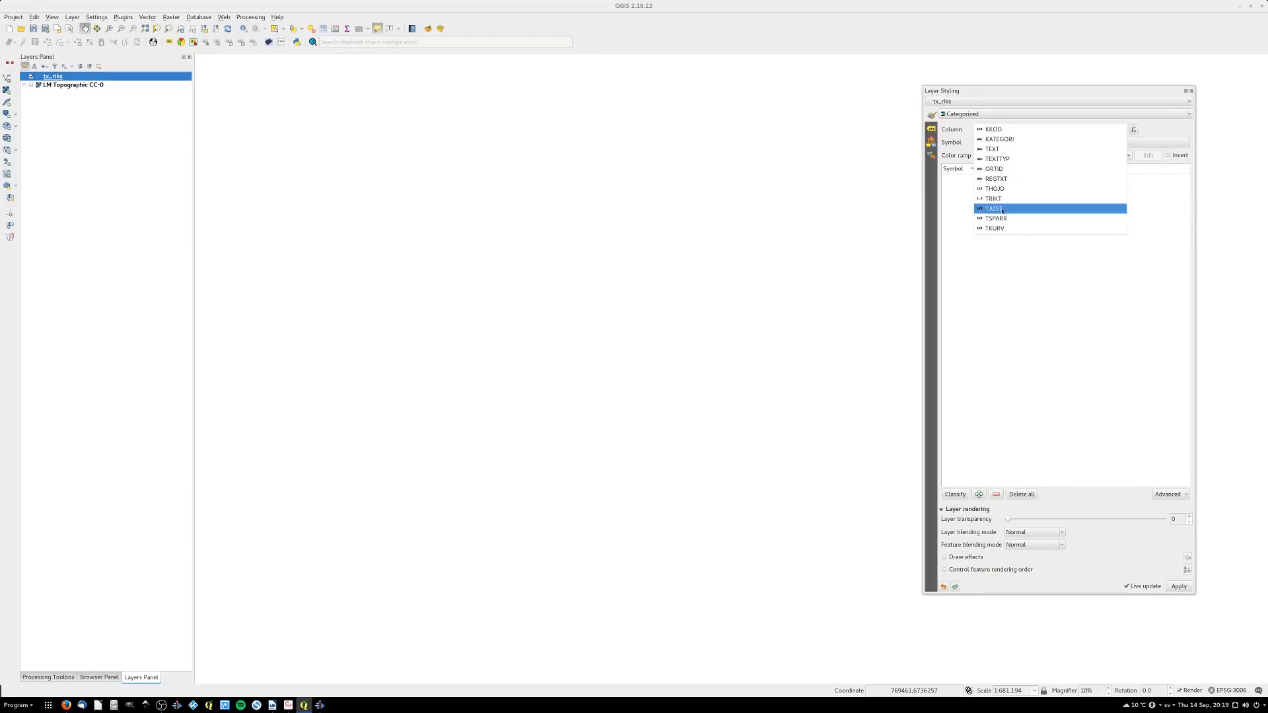
{"action": "left_click", "coordinate": [1000, 139]}
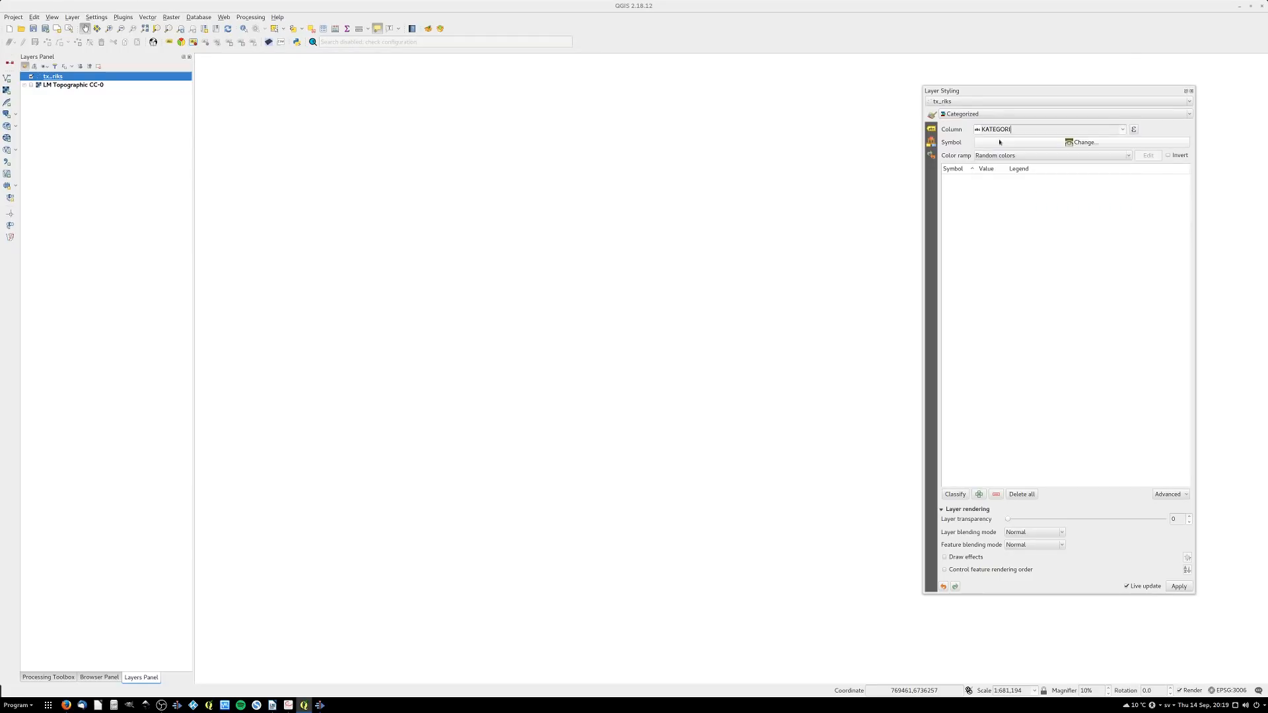
Choose the saved Ugly triangle as the base symbol for the categories
{"action": "left_click", "coordinate": [1050, 144]}
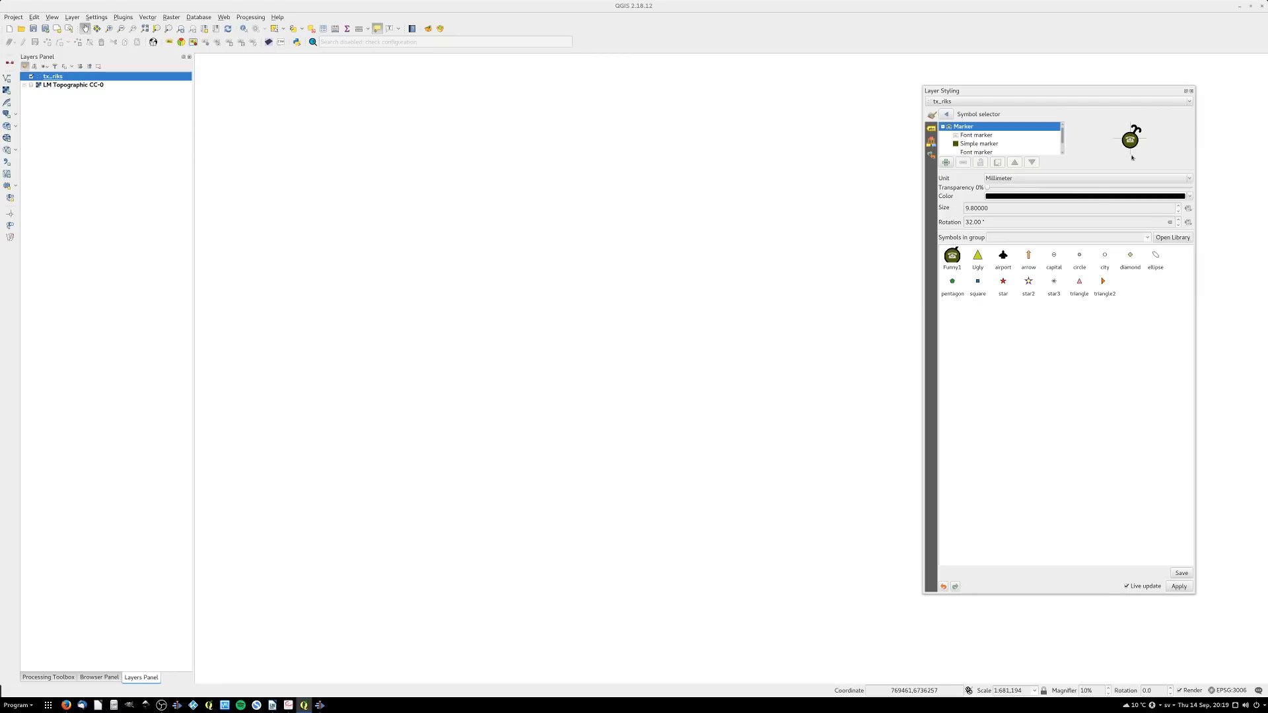
{"action": "left_click", "coordinate": [978, 257]}
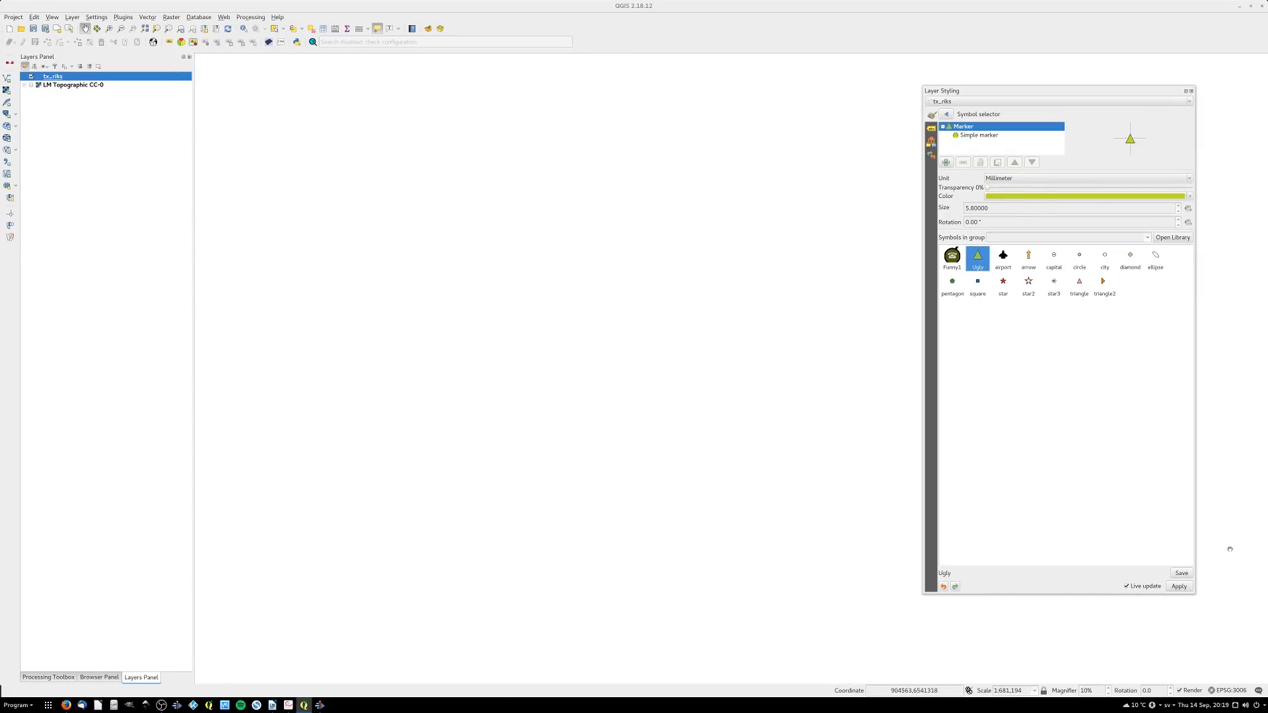
{"action": "left_click", "coordinate": [947, 115]}
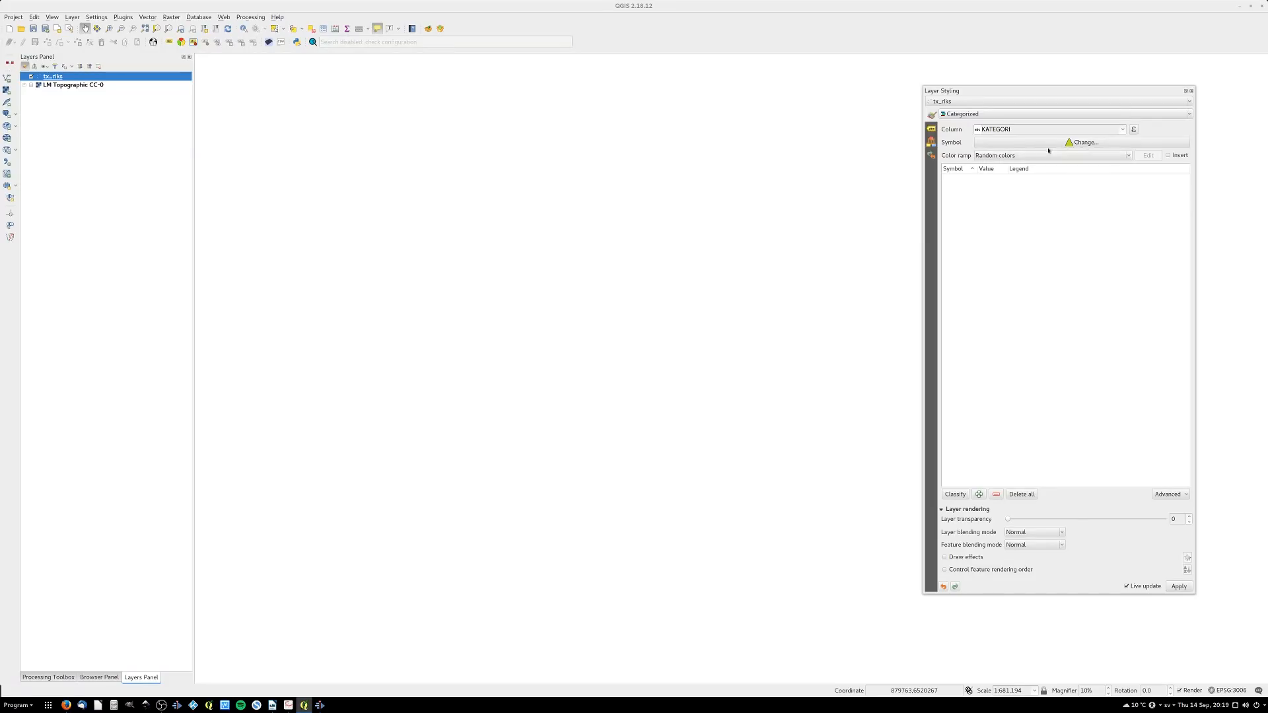
Classify the KATEGORI values with the Random colors ramp and expand the tx_riks legend in the layer tree
{"action": "left_click", "coordinate": [1015, 157]}
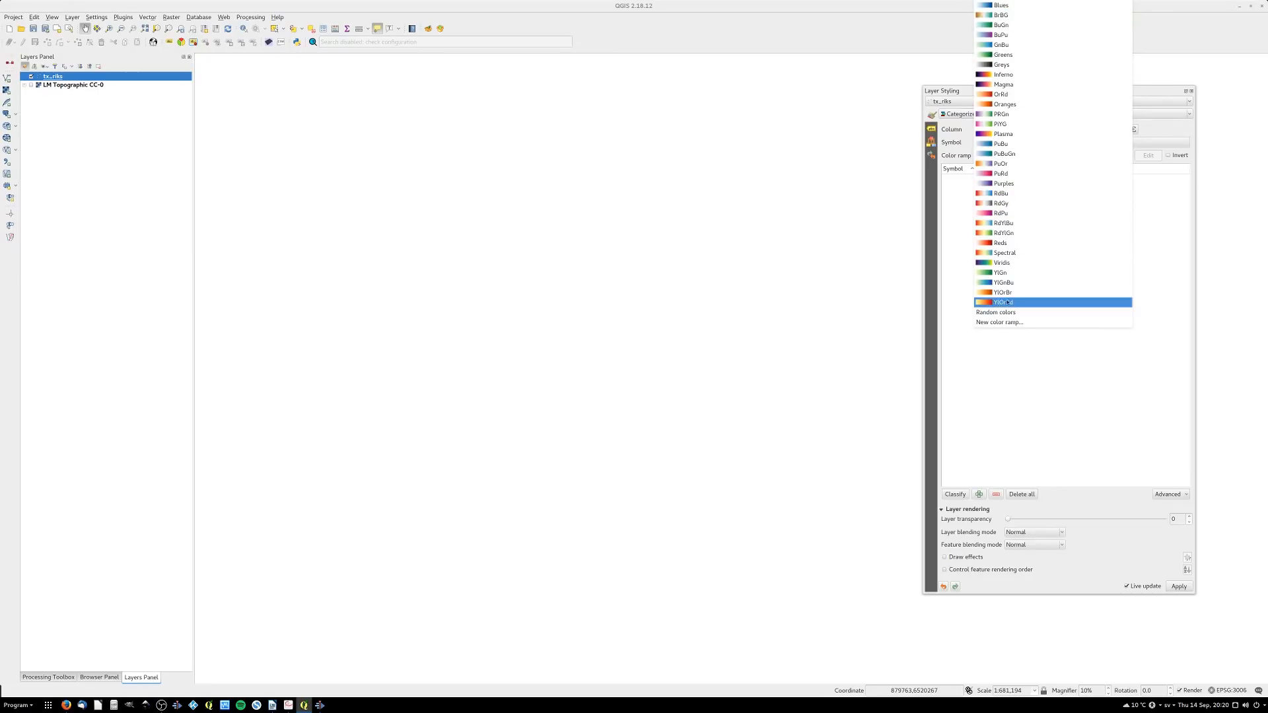
{"action": "left_click", "coordinate": [1002, 368]}
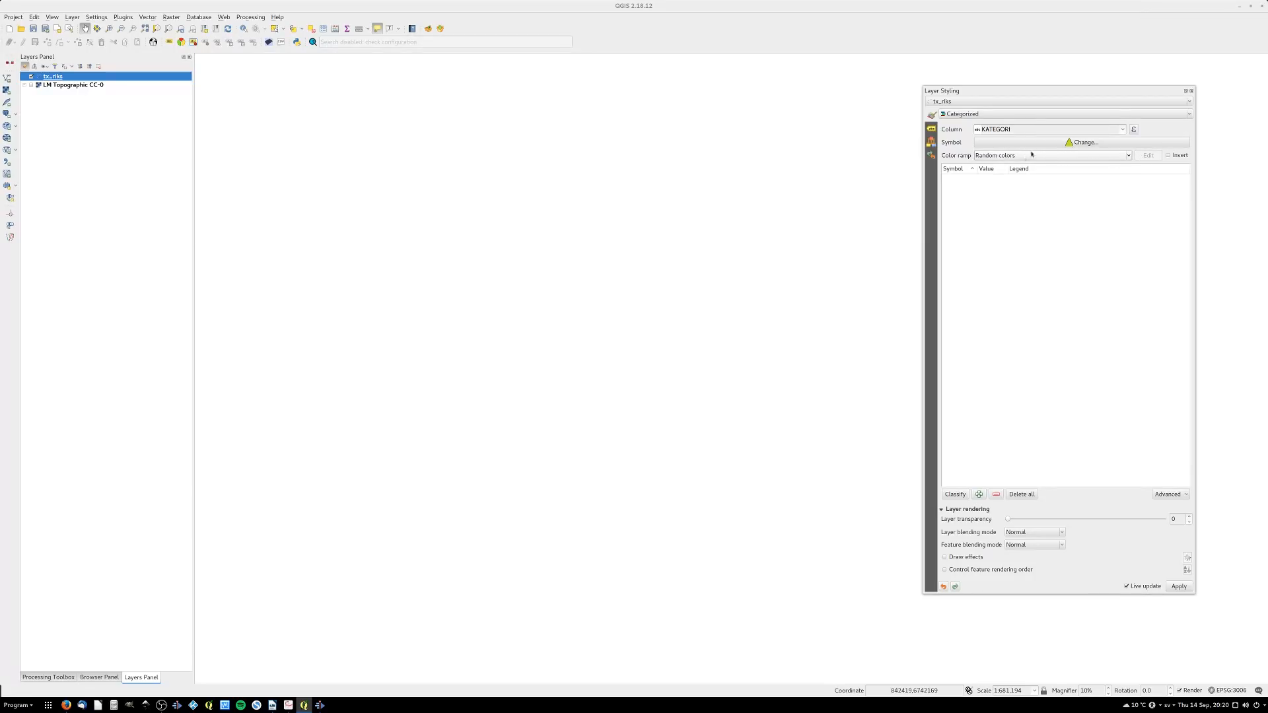
{"action": "left_click", "coordinate": [963, 494]}
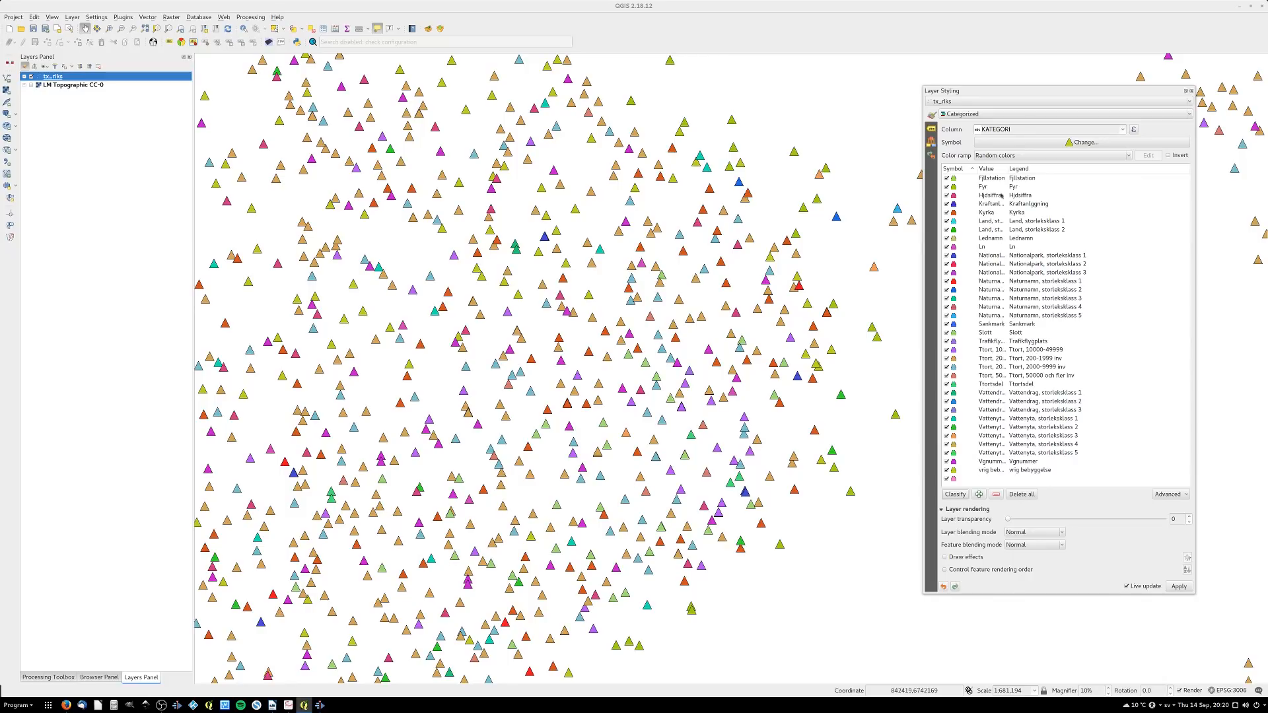
{"action": "left_click", "coordinate": [24, 77]}
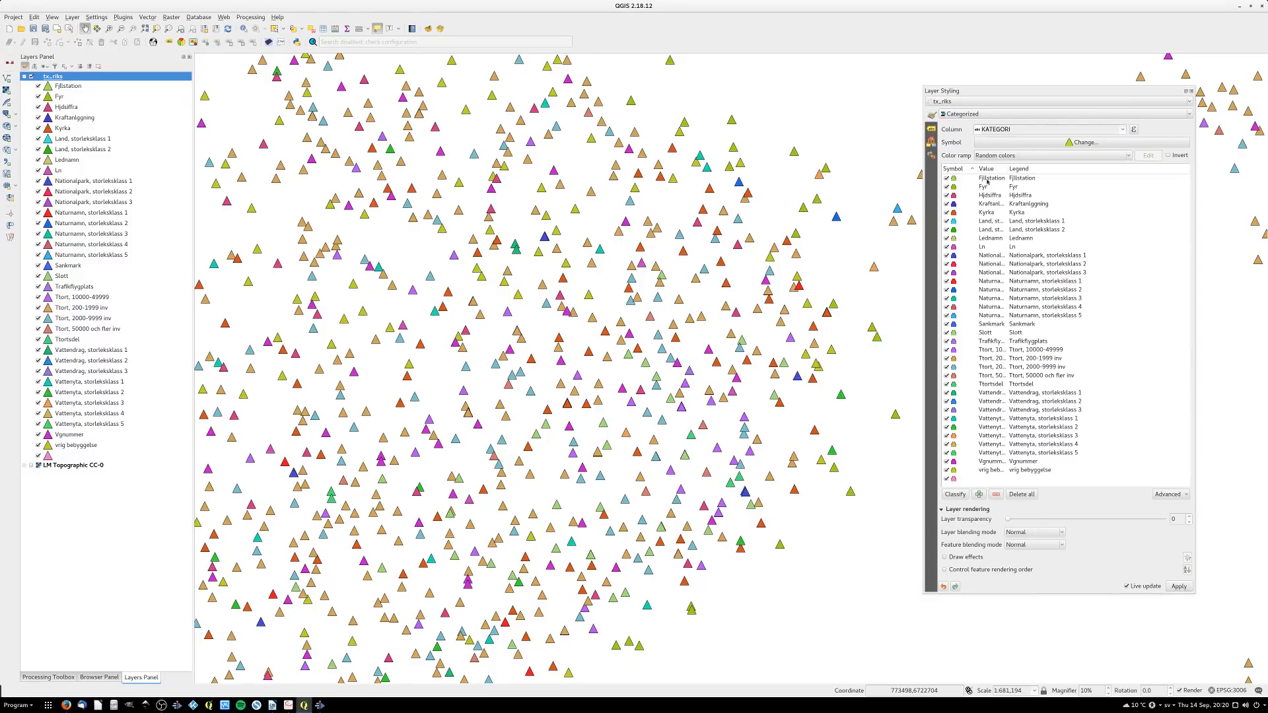
{"action": "left_click", "coordinate": [1015, 248]}
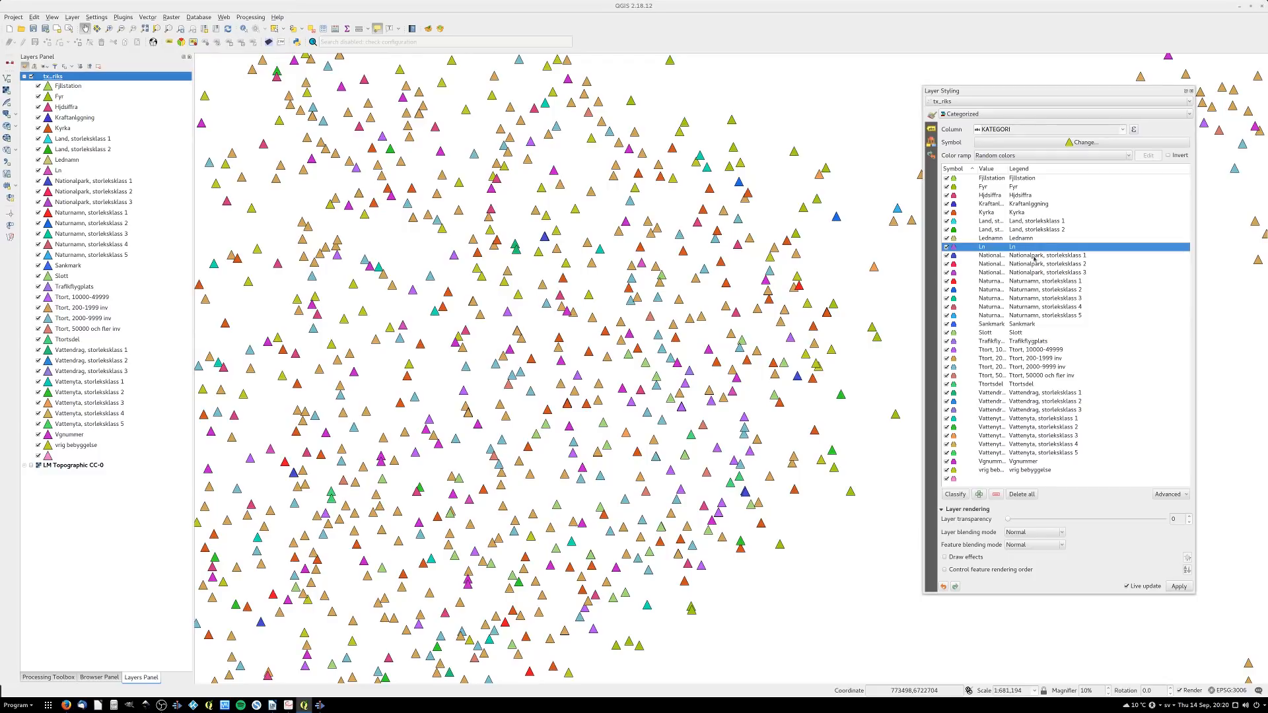
Rename the legend label of the Ln category to "Dog Park"
{"action": "left_click", "coordinate": [1018, 247]}
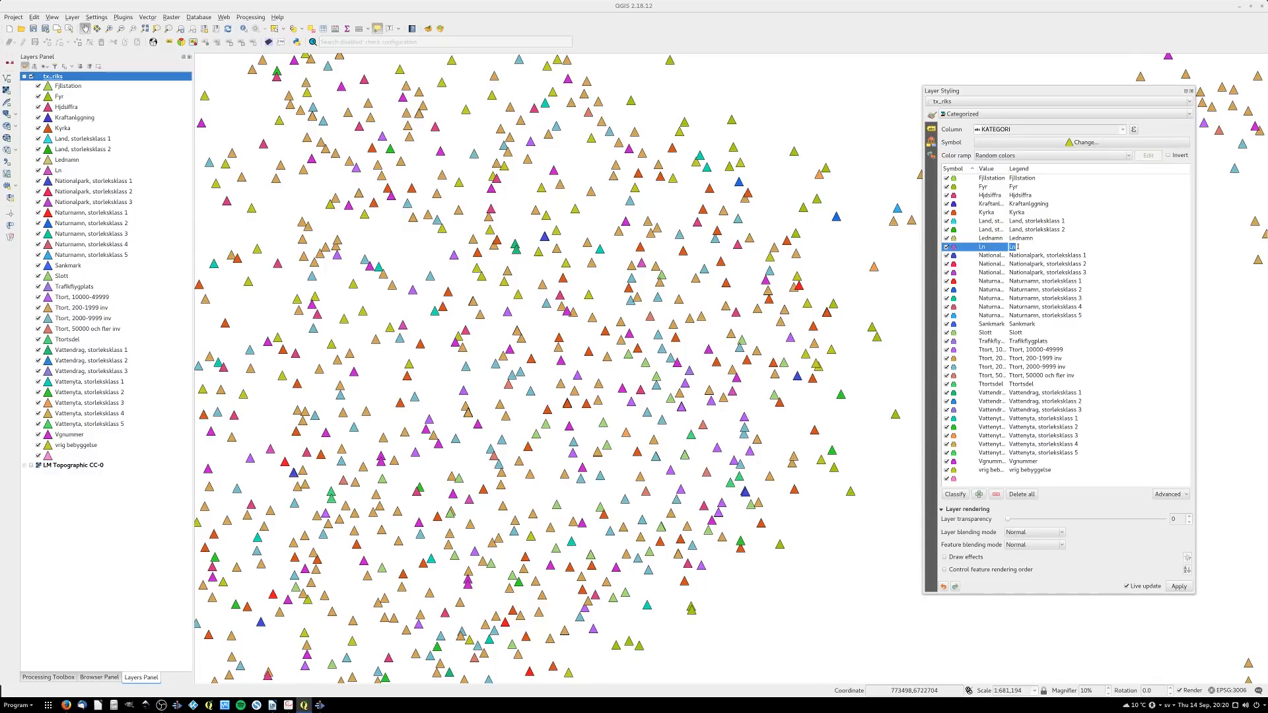
{"action": "type", "text": "Do Park"}
{"action": "left_click", "coordinate": [1108, 376]}
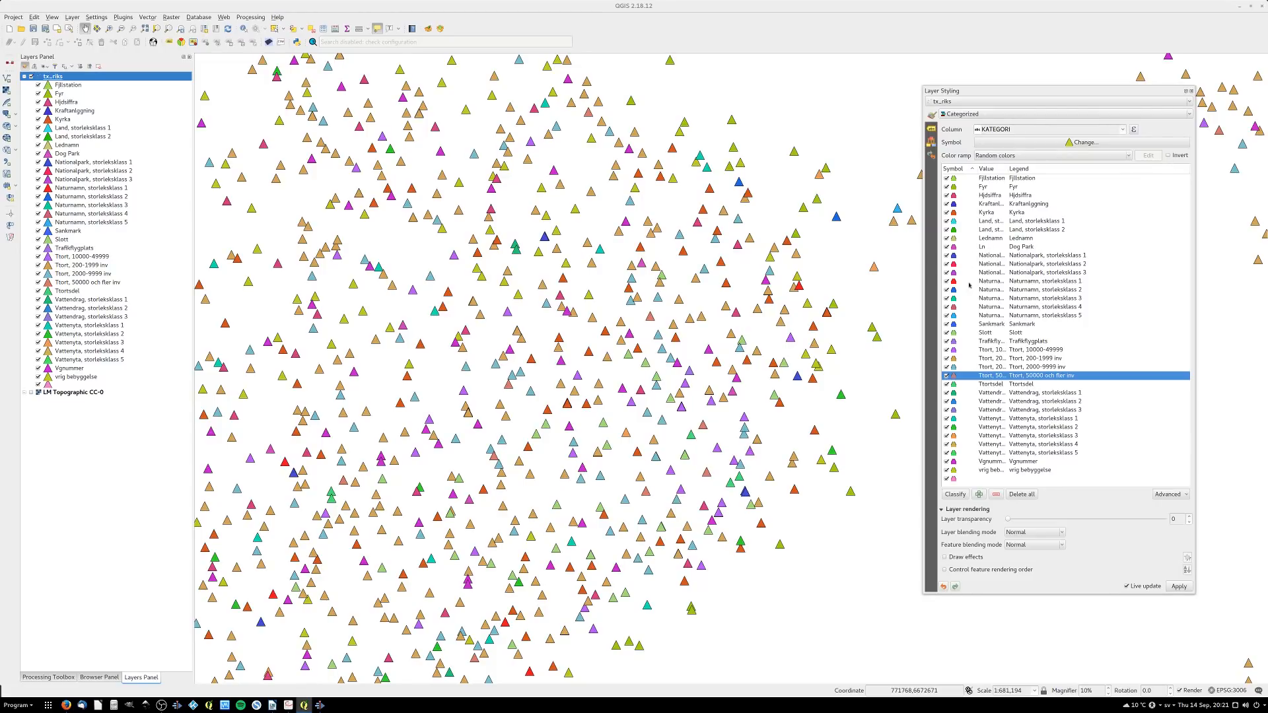
Change the symbol of the Kyrka category to the airport marker from the symbol library
{"action": "left_click", "coordinate": [962, 178]}
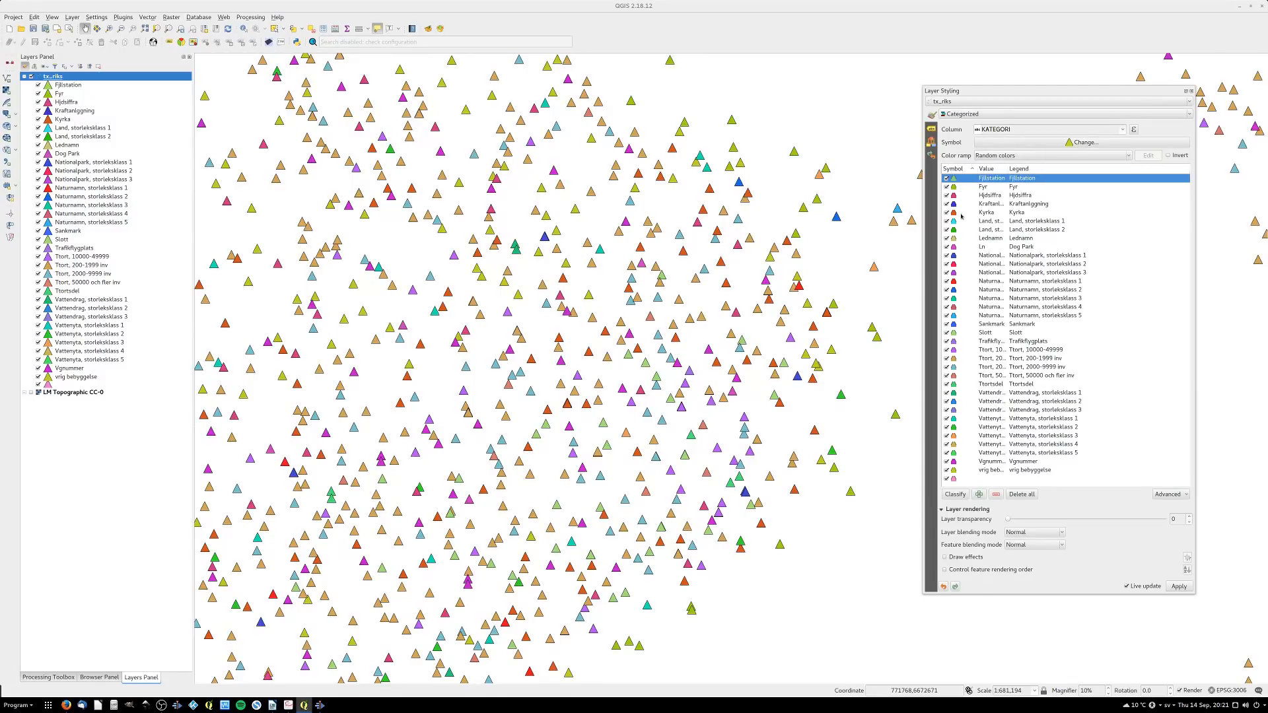
{"action": "right_click", "coordinate": [961, 214]}
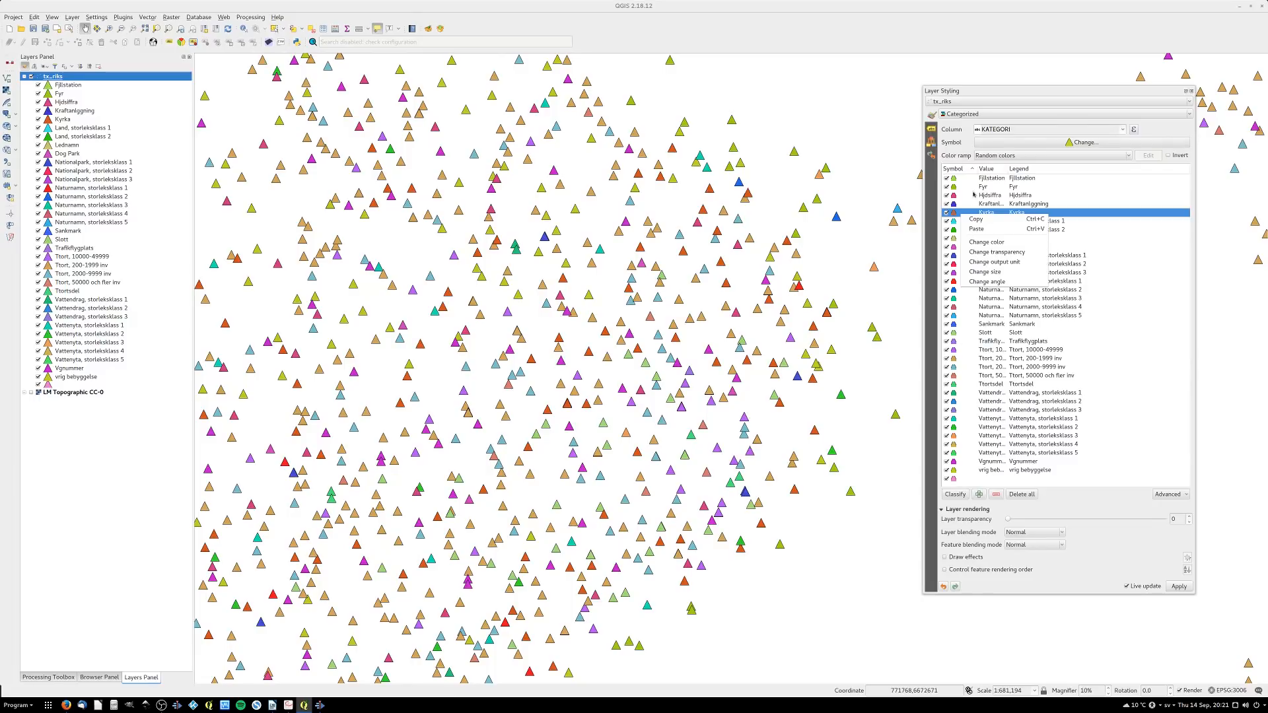
{"action": "left_click", "coordinate": [955, 212]}
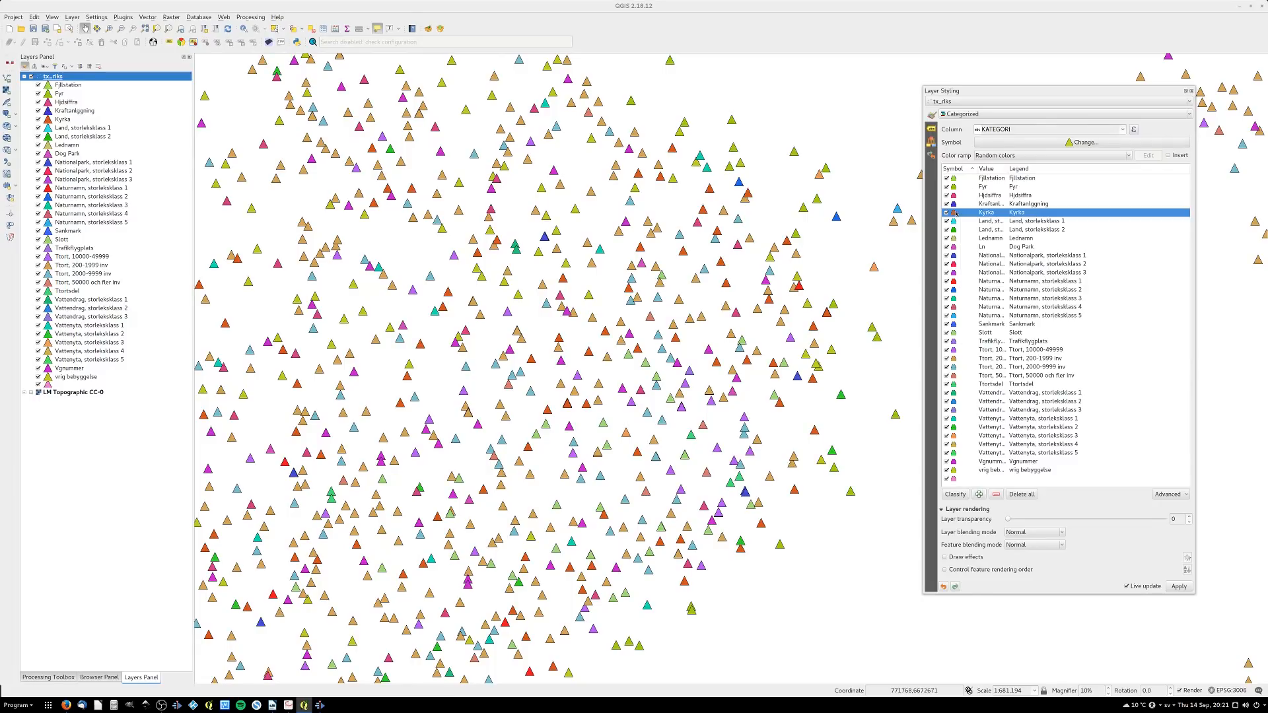
{"action": "double_click", "coordinate": [955, 213]}
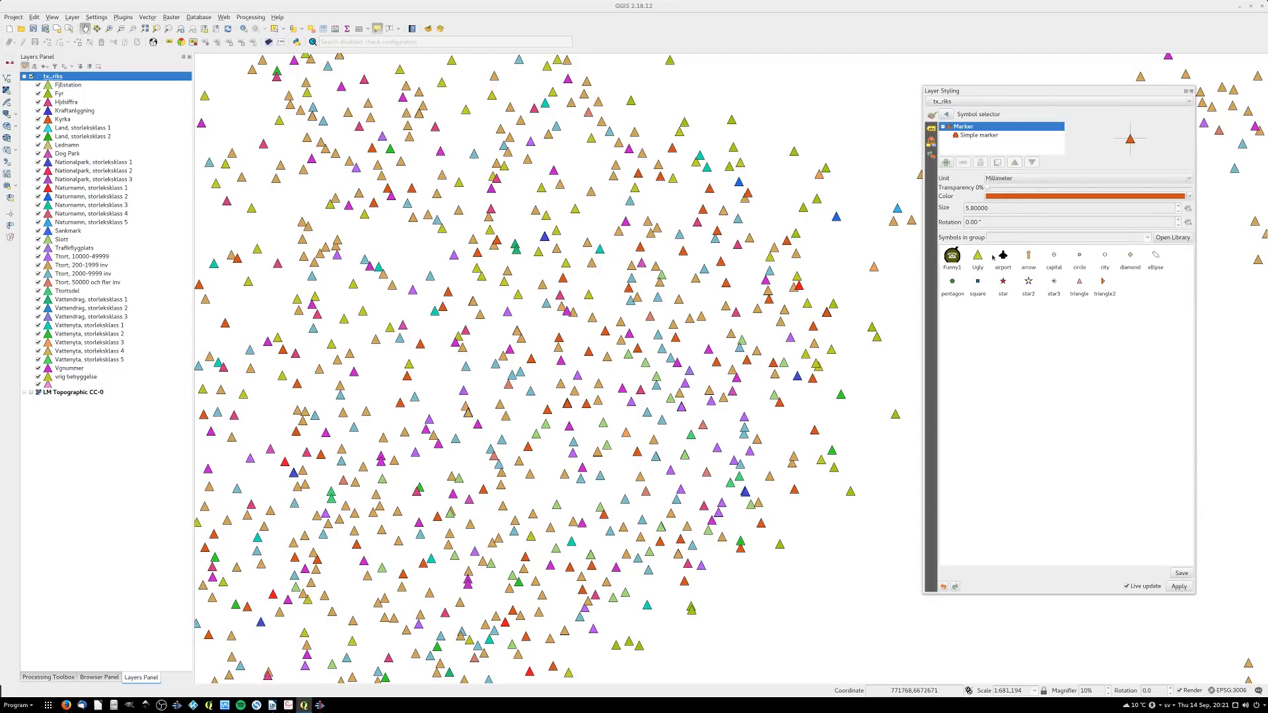
{"action": "left_click", "coordinate": [1004, 258]}
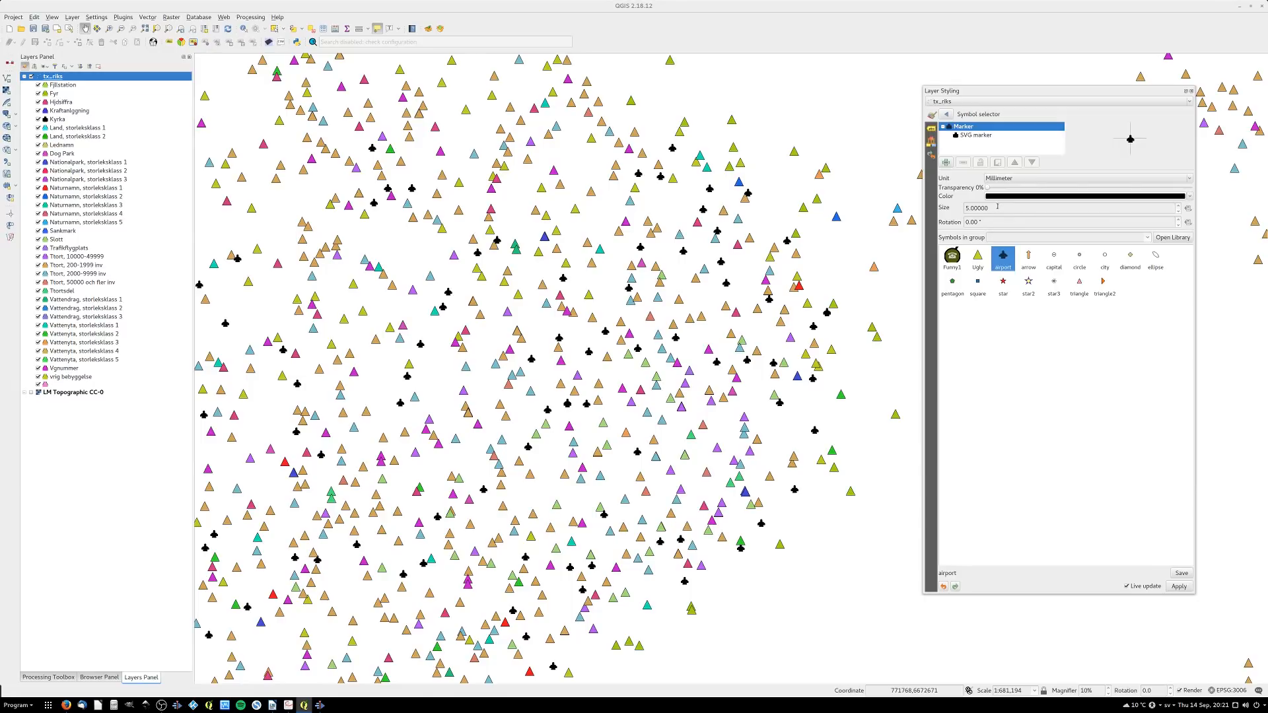
Rotate the Kyrka airport marker to 29° and set its SVG marker size to 8.2 mm
{"action": "scroll", "coordinate": [998, 220], "scroll_direction": "up", "scroll_amount": 20}
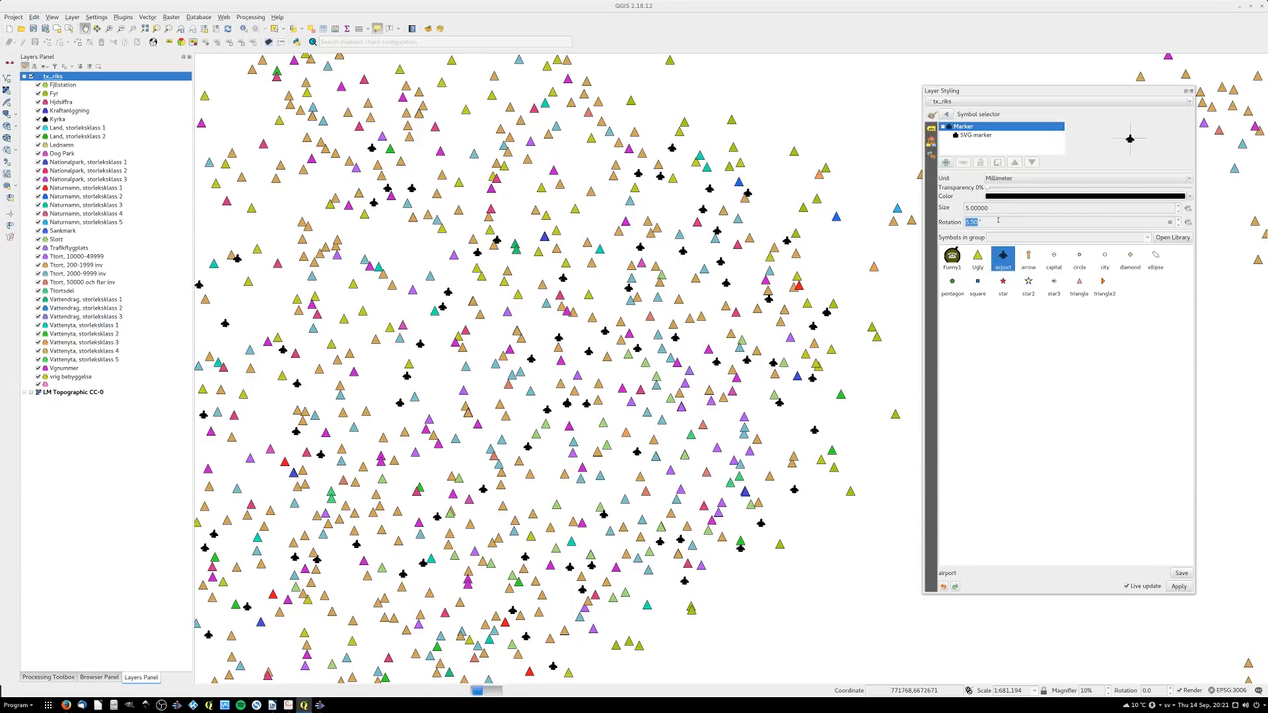
{"action": "scroll", "coordinate": [999, 220], "scroll_direction": "up", "scroll_amount": 12}
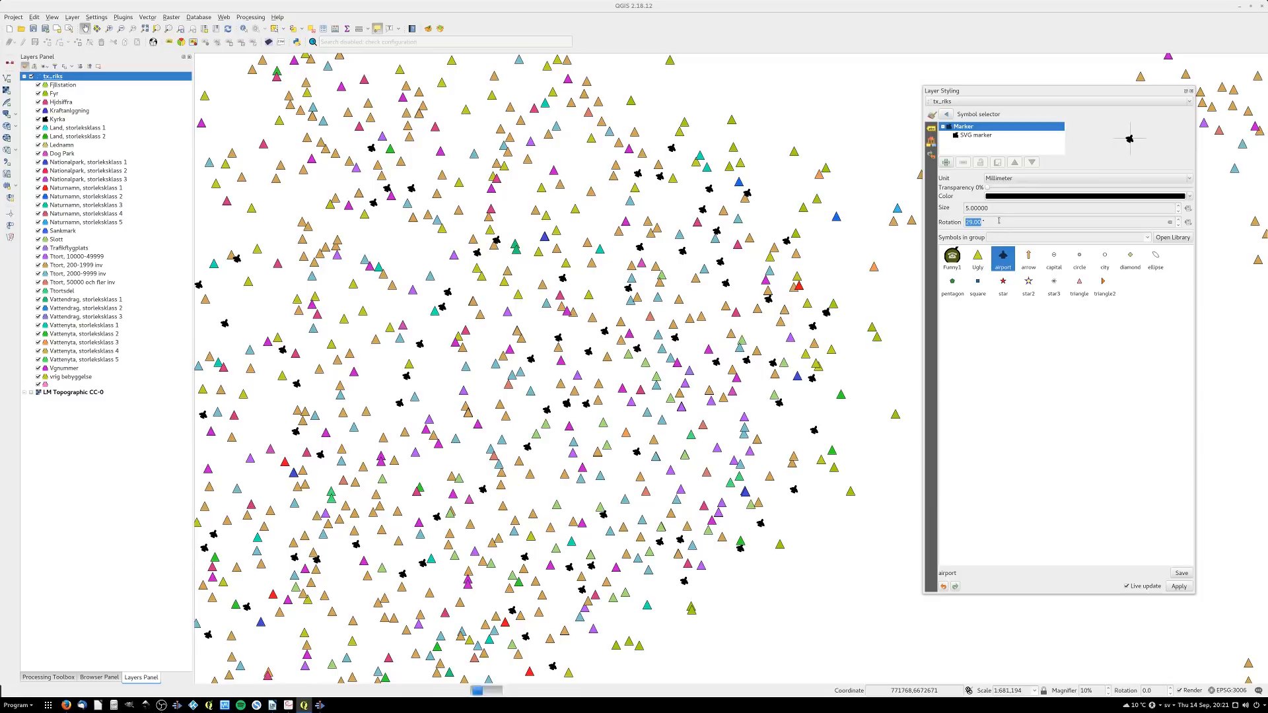
{"action": "left_click", "coordinate": [991, 135]}
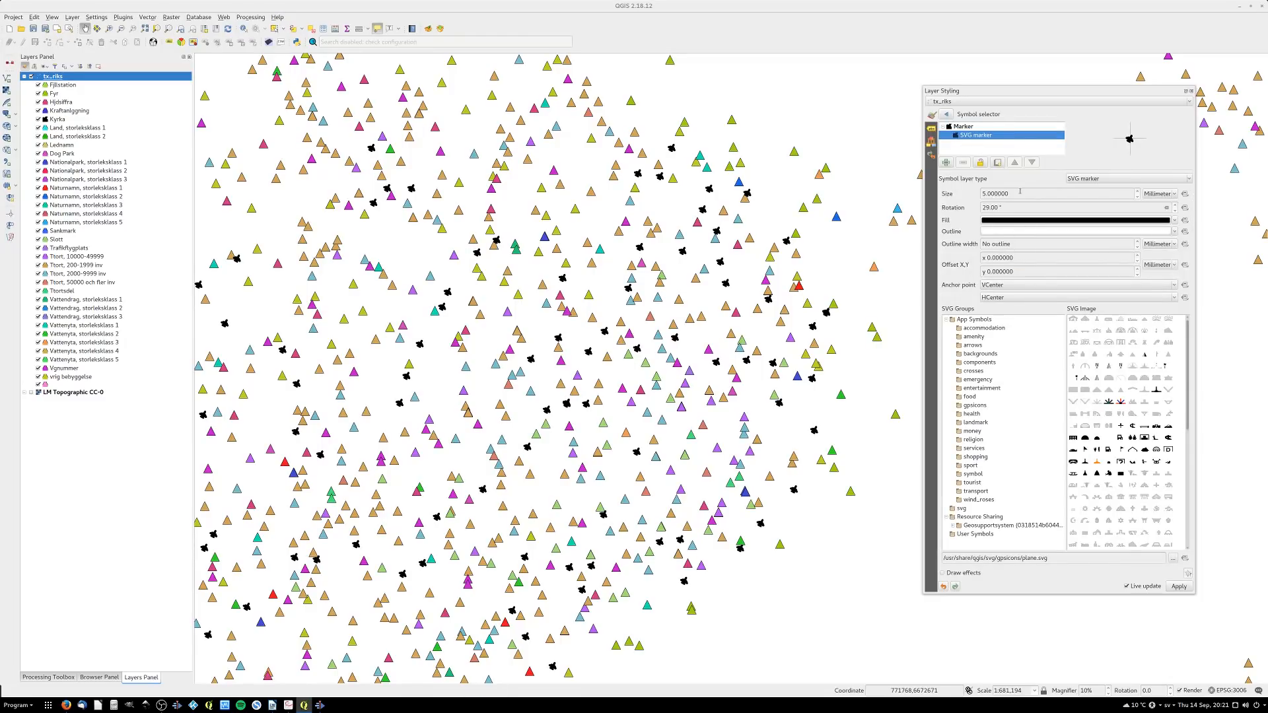
{"action": "scroll", "coordinate": [1017, 191], "scroll_direction": "up", "scroll_amount": 7}
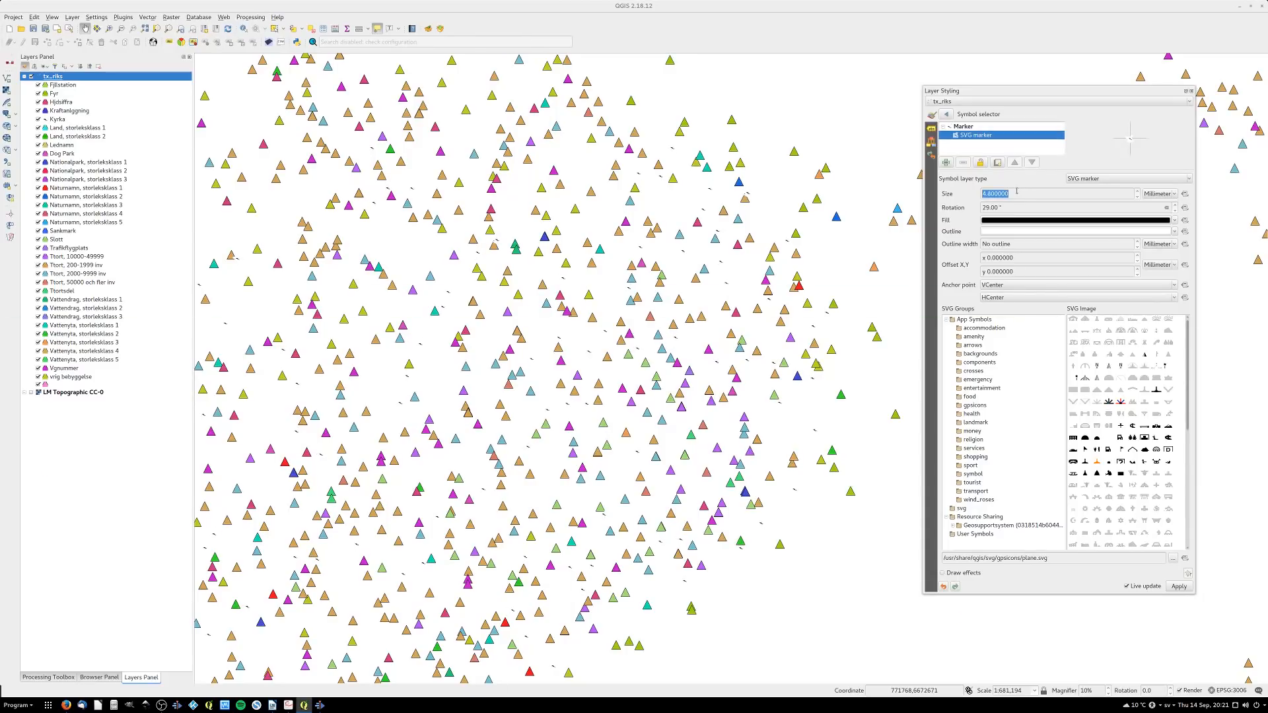
{"action": "scroll", "coordinate": [1018, 192], "scroll_direction": "up", "scroll_amount": 9}
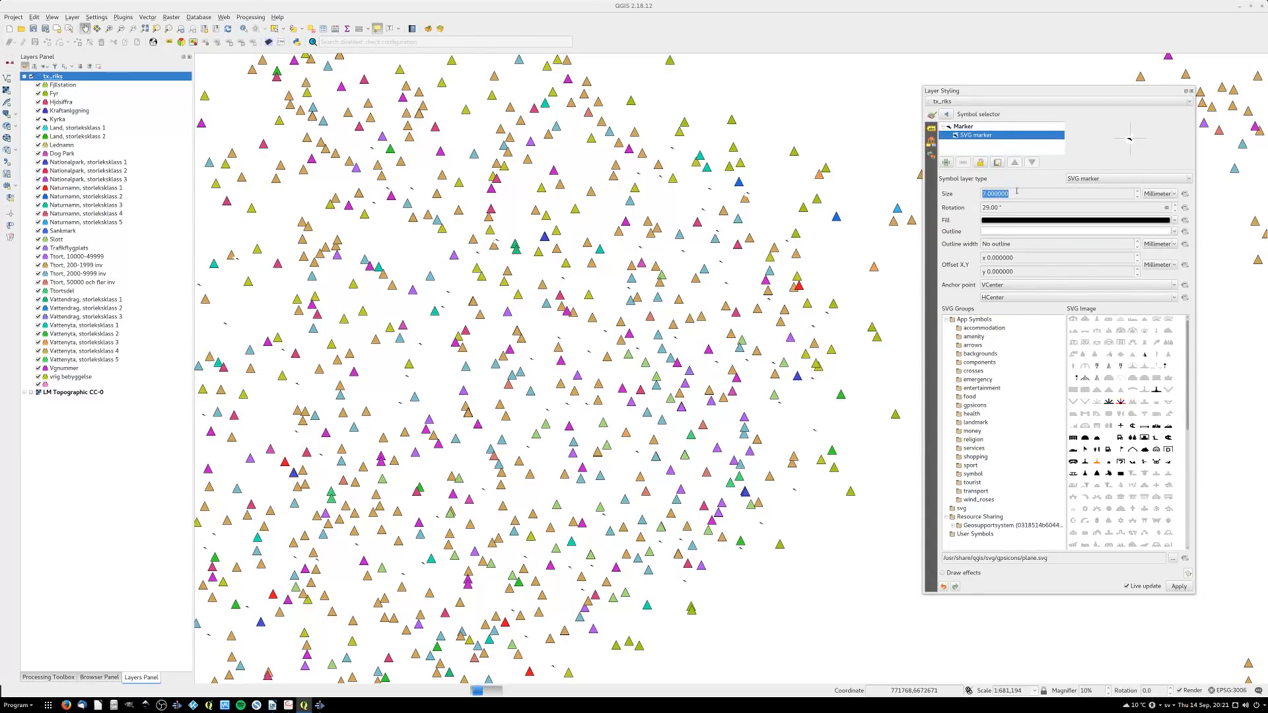
Make the Kyrka marker's outline colour fully transparent with 0% opacity and return to the category list
{"action": "left_click", "coordinate": [1029, 231]}
{"action": "left_click", "coordinate": [947, 115]}
{"action": "left_click", "coordinate": [1173, 231]}
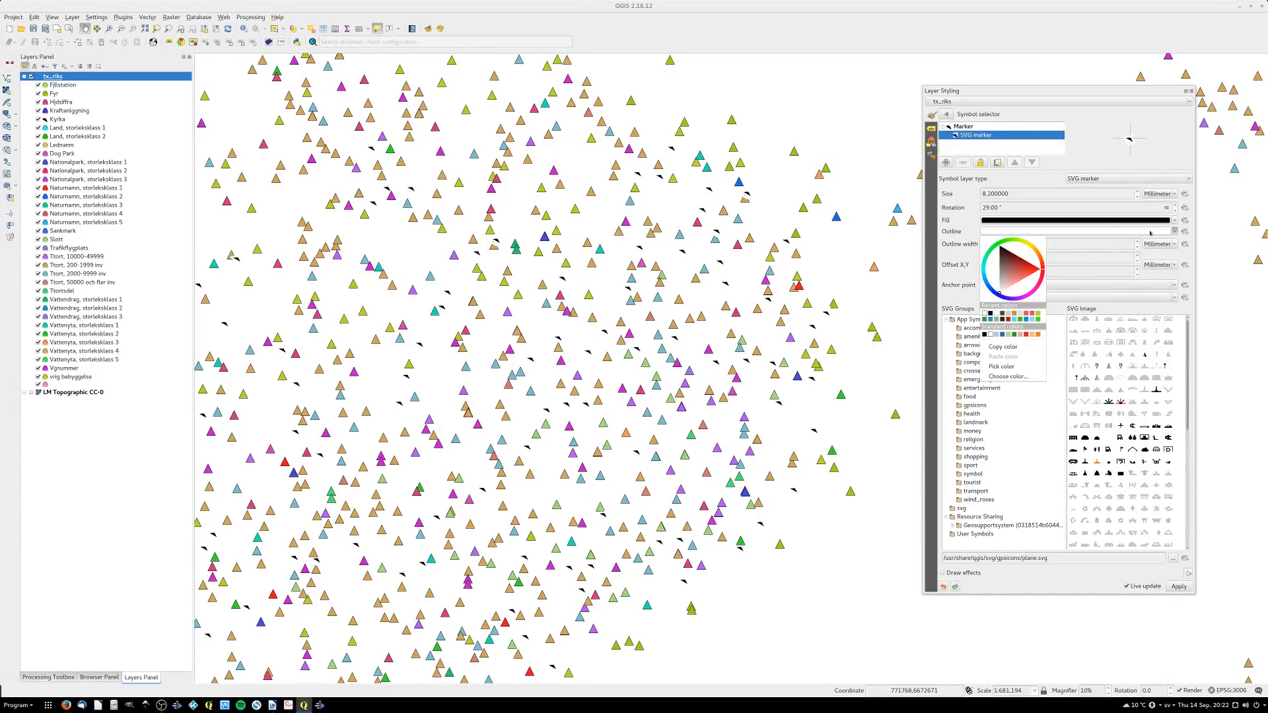
{"action": "left_click", "coordinate": [1096, 233]}
{"action": "left_click", "coordinate": [1096, 233]}
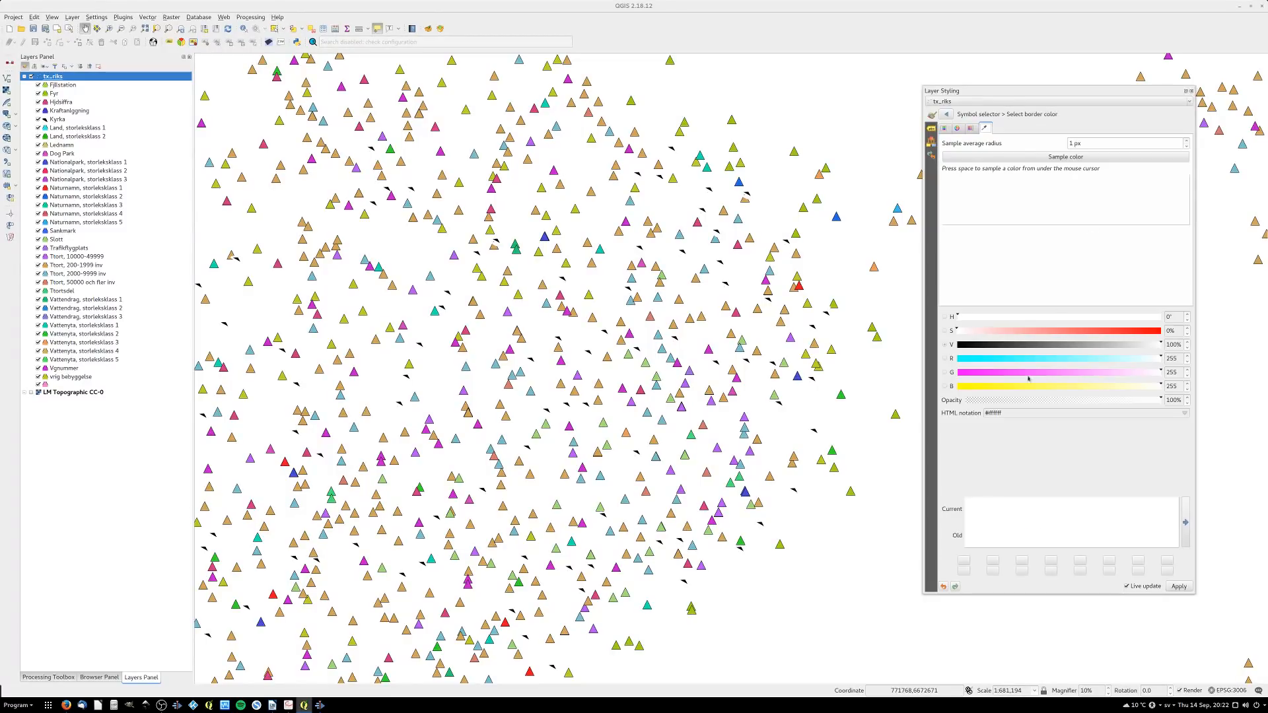
{"action": "left_click_drag", "start_coordinate": [1084, 400], "coordinate": [935, 400]}
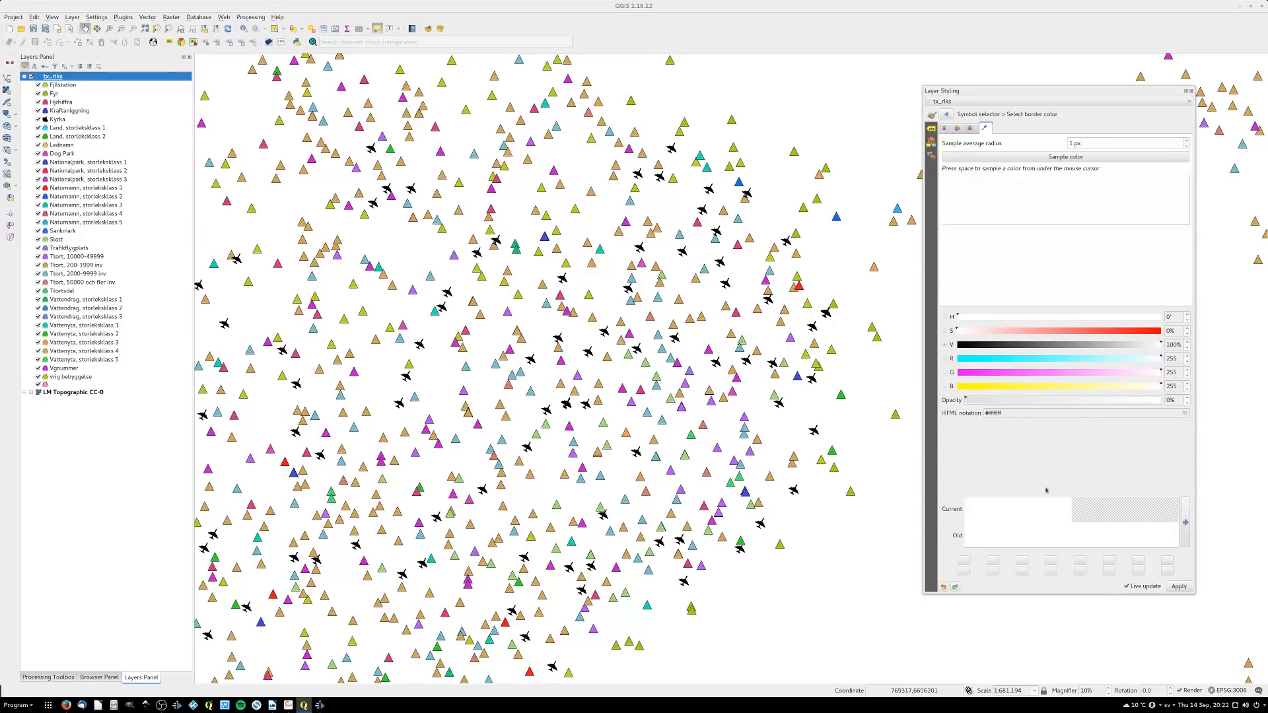
{"action": "left_click", "coordinate": [947, 114]}
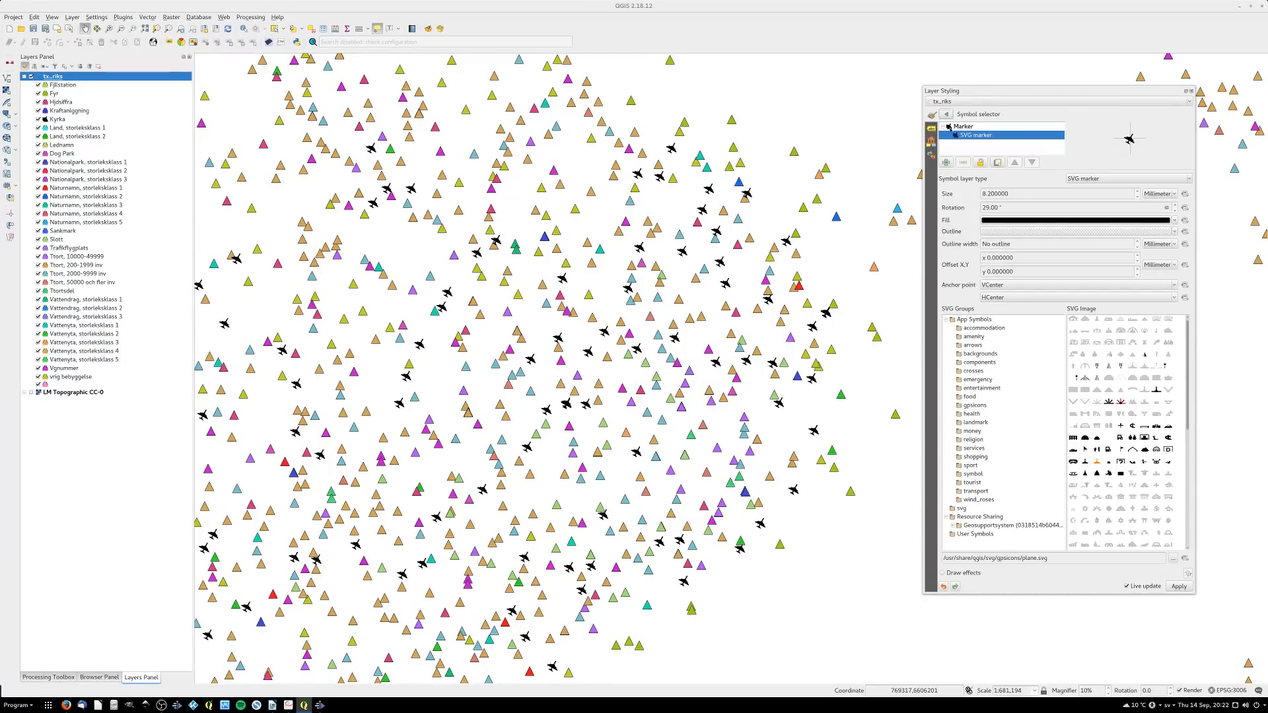
{"action": "left_click", "coordinate": [947, 115]}
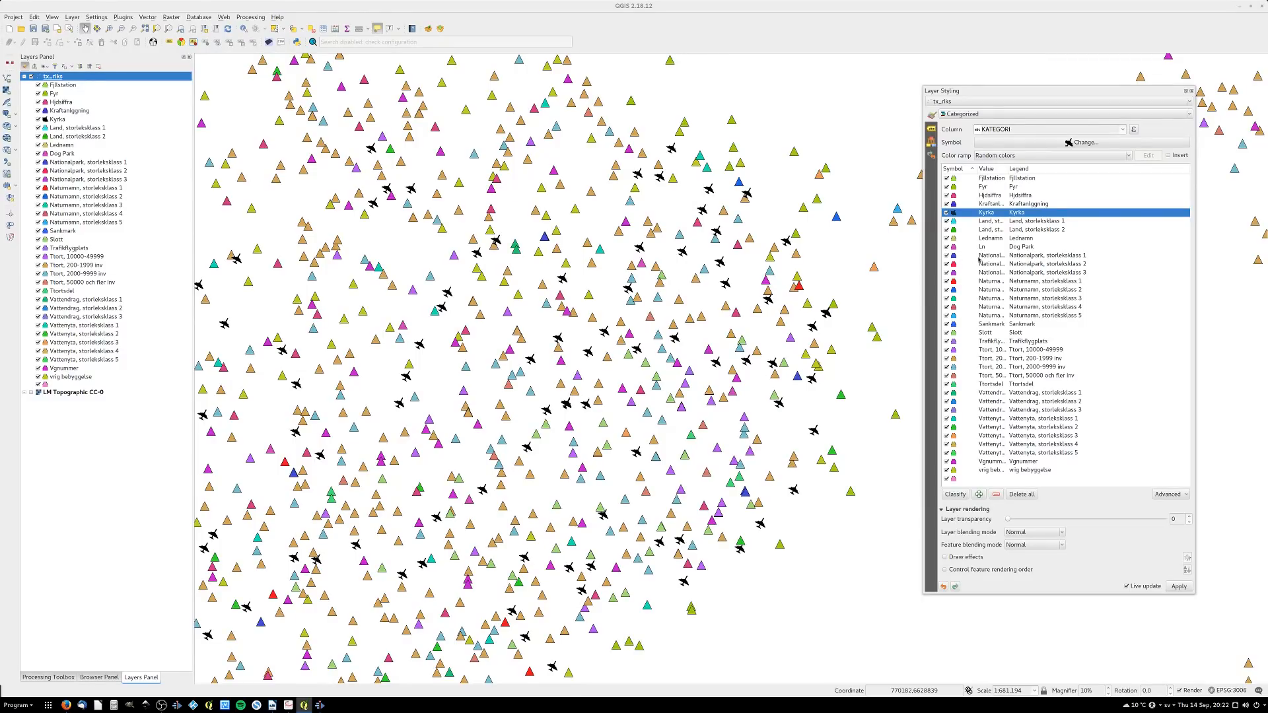
Change the symbol colour of all categories from Nationalpark, storleksklass 1 through Naturnamn, storleksklass 5 to #41e9cc
{"action": "left_click", "coordinate": [979, 257]}
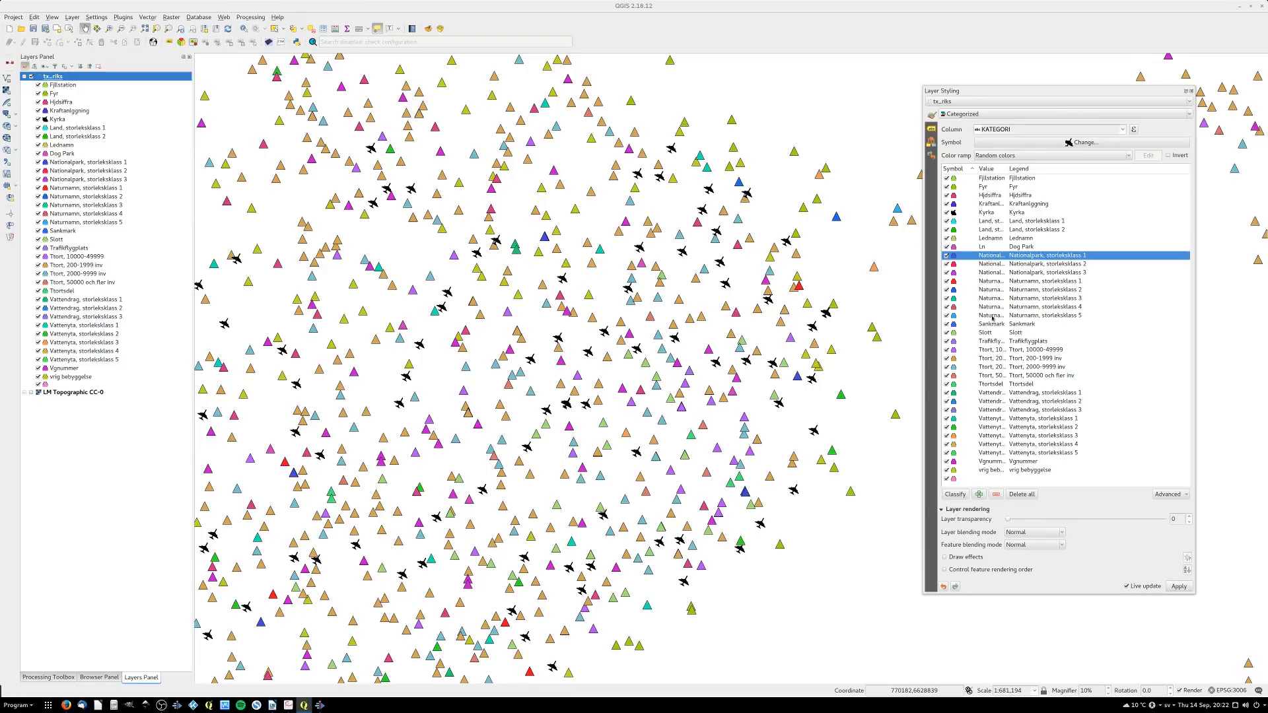
{"action": "left_click", "coordinate": [991, 316], "text": "shift"}
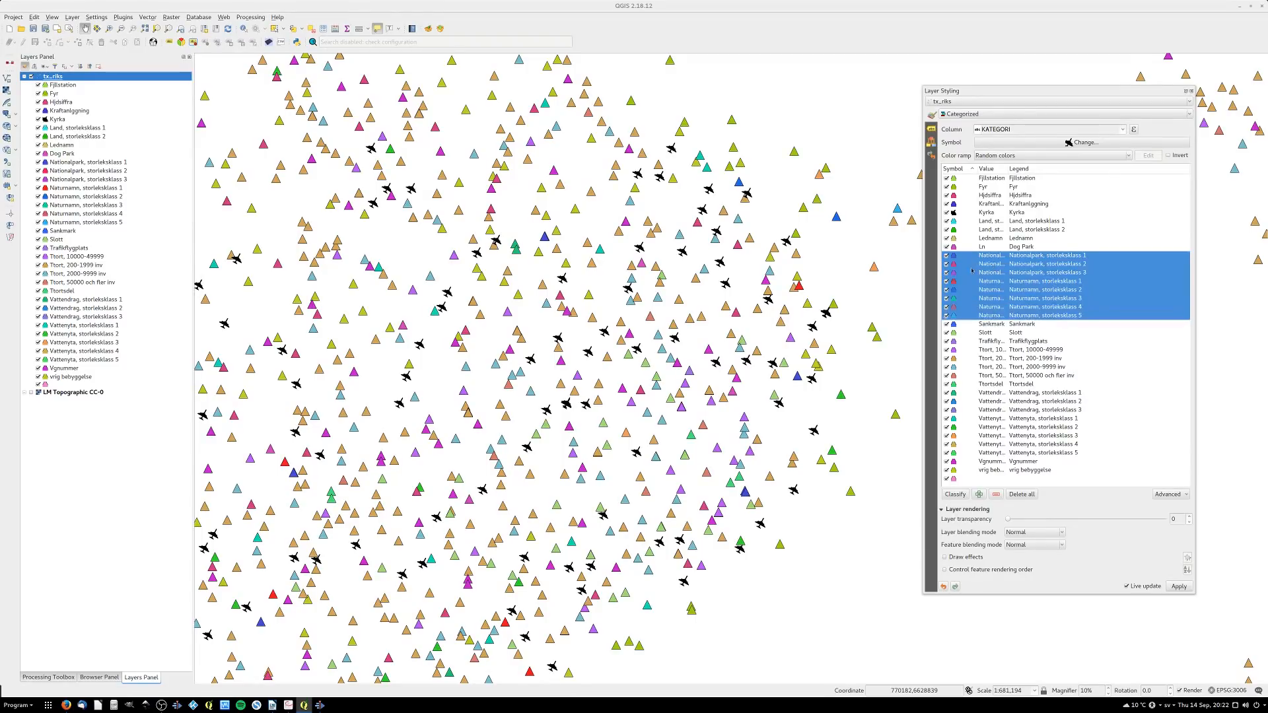
{"action": "right_click", "coordinate": [972, 270]}
{"action": "left_click", "coordinate": [989, 293]}
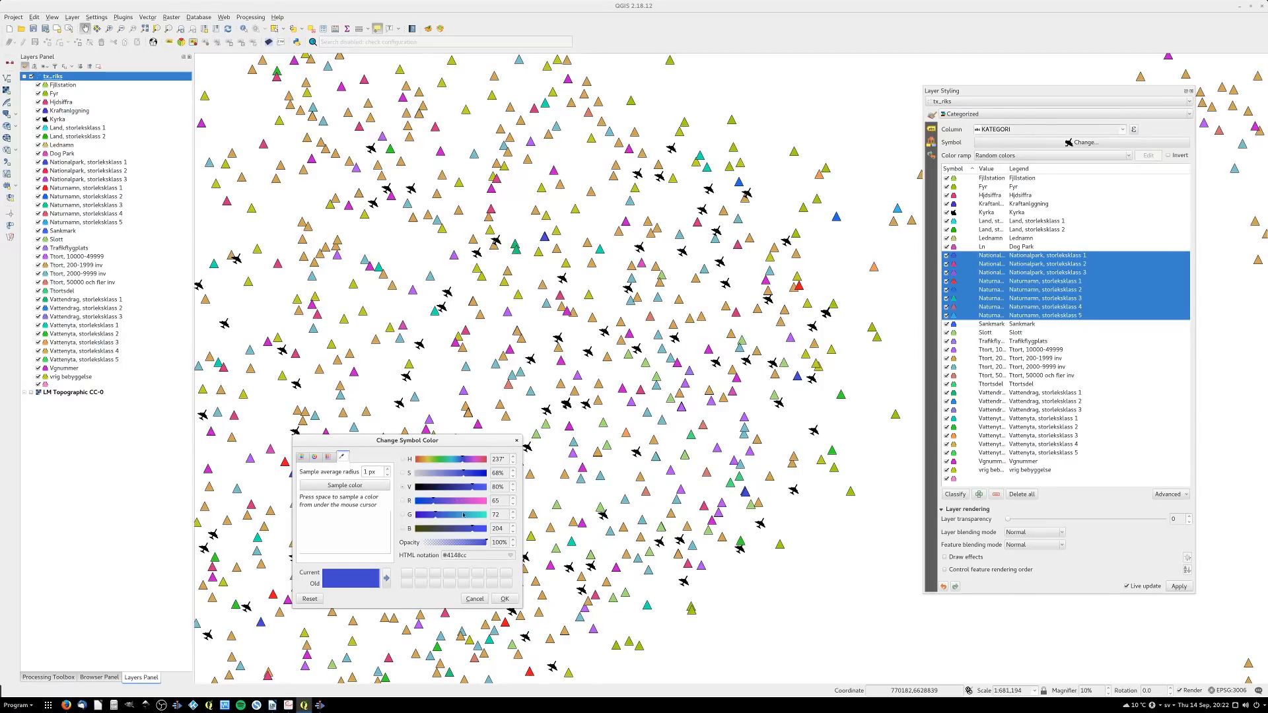
{"action": "left_click_drag", "start_coordinate": [463, 515], "coordinate": [476, 516]}
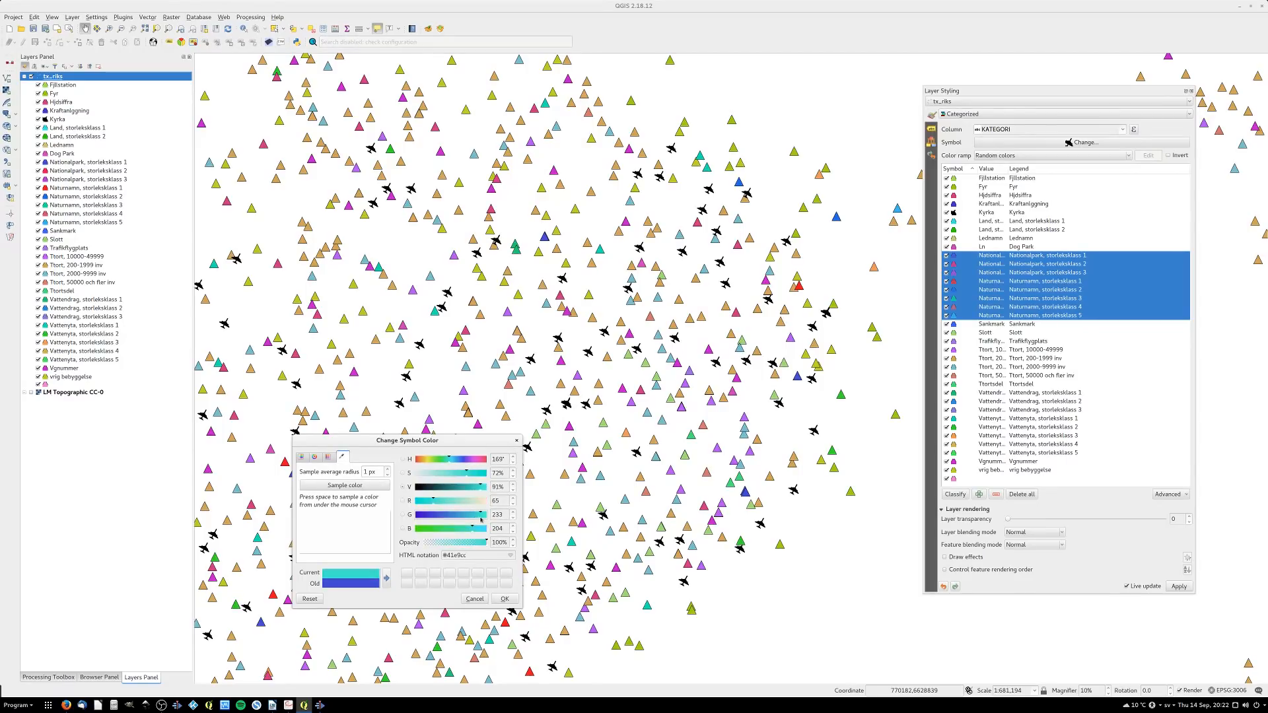
{"action": "left_click", "coordinate": [504, 599]}
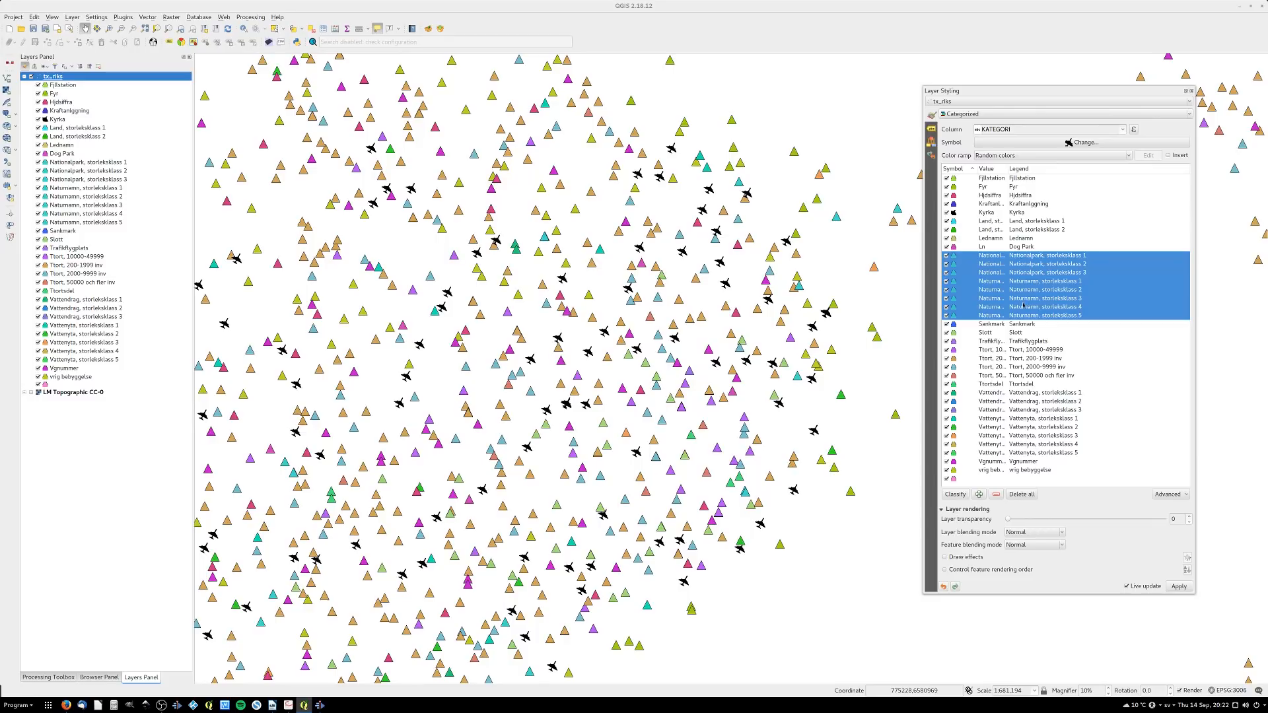
Apply the star2 library symbol to the Nationalpark, storleksklass 1 category and return to the category list
{"action": "left_click", "coordinate": [1057, 350]}
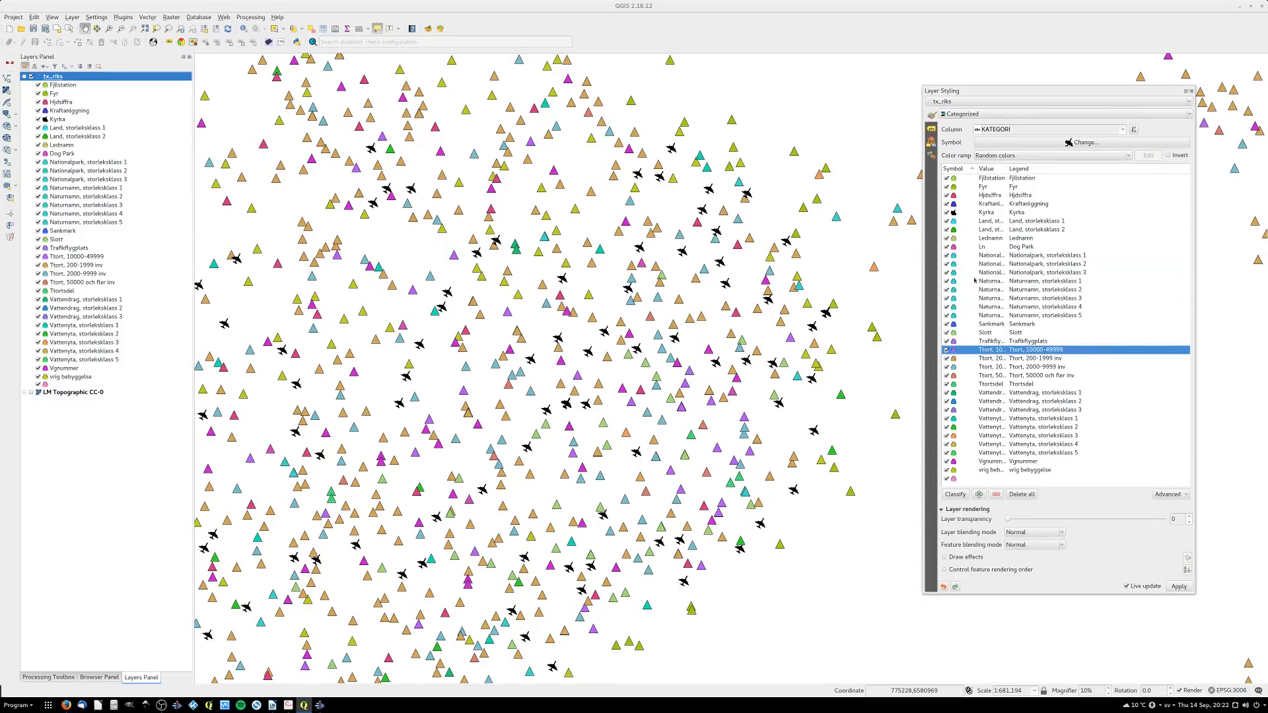
{"action": "left_click", "coordinate": [979, 256]}
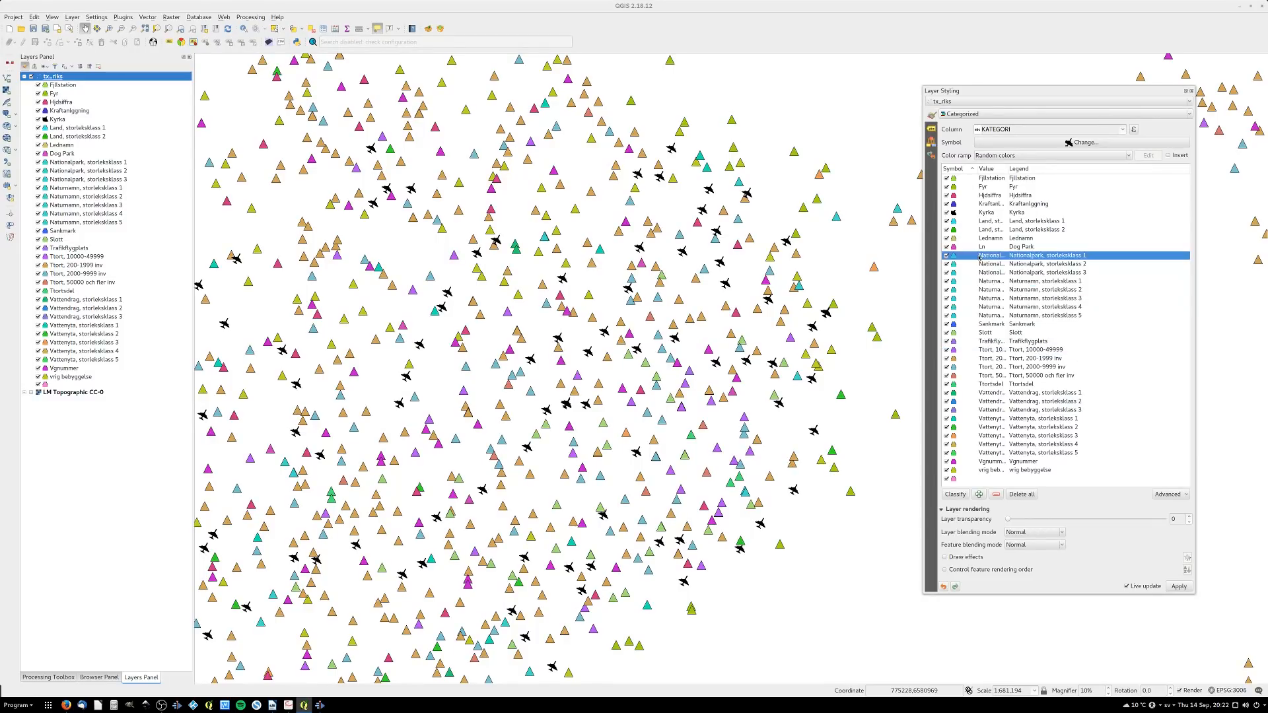
{"action": "left_click", "coordinate": [980, 317], "text": "shift"}
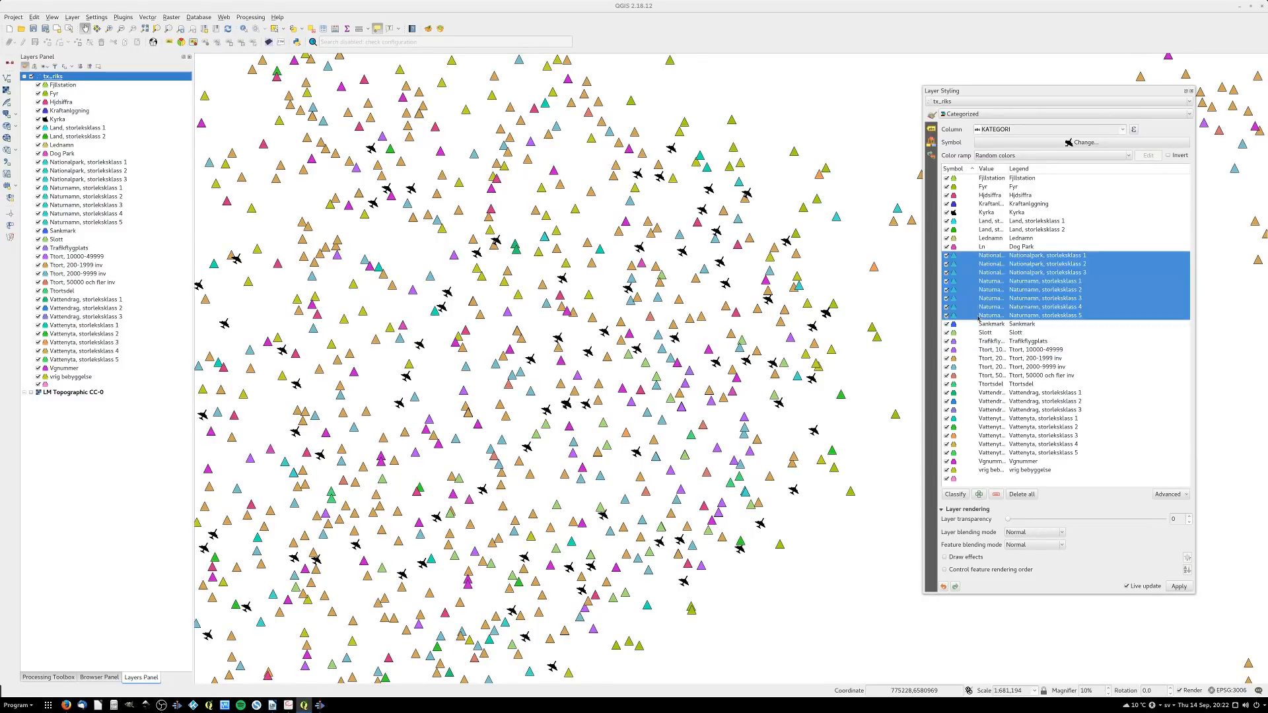
{"action": "double_click", "coordinate": [954, 257]}
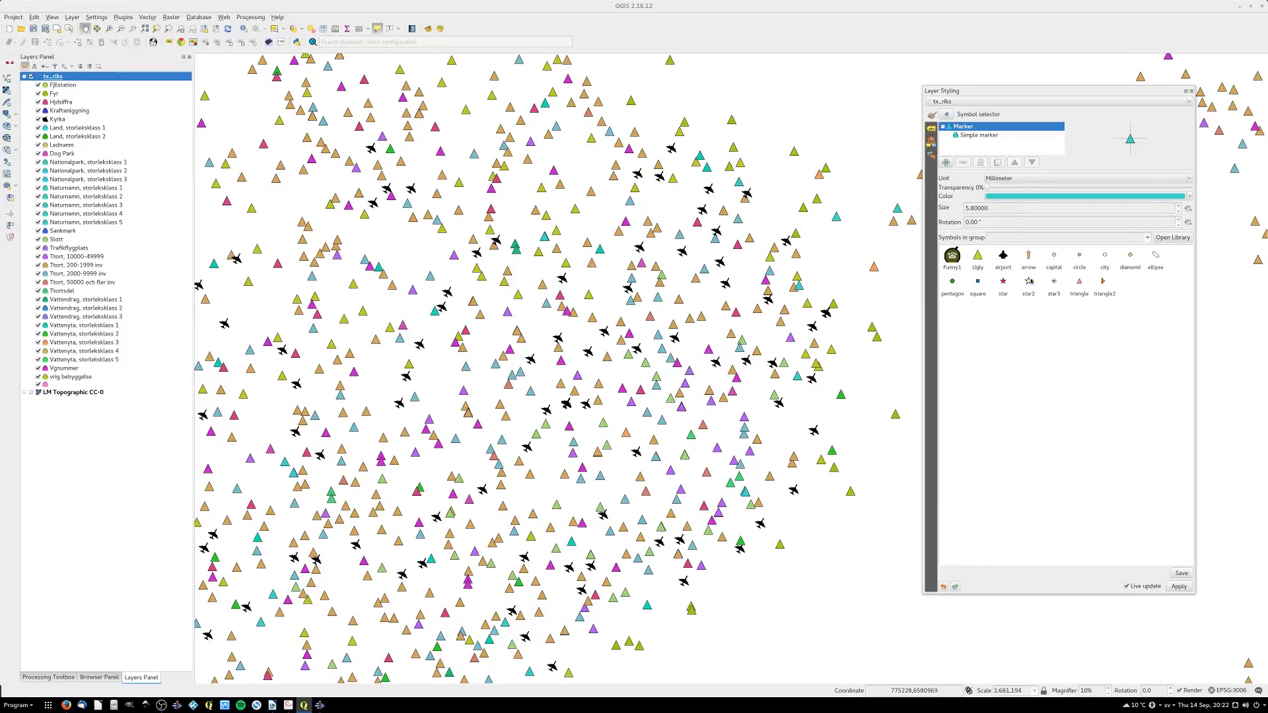
{"action": "left_click", "coordinate": [1028, 284]}
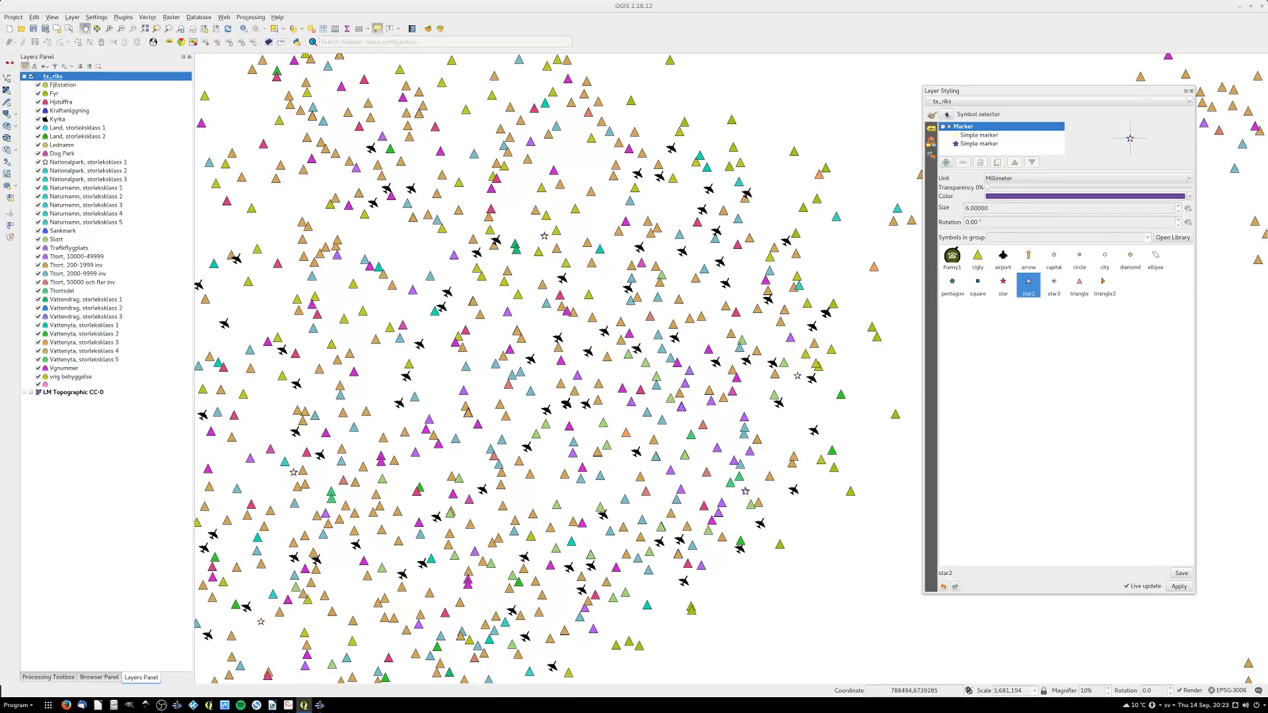
{"action": "left_click", "coordinate": [946, 115]}
Try to copy the star symbol of Nationalpark, storleksklass 1 onto all categories from Nationalpark, storleksklass 2 through Naturnamn, storleksklass 5
{"action": "right_click", "coordinate": [961, 256]}
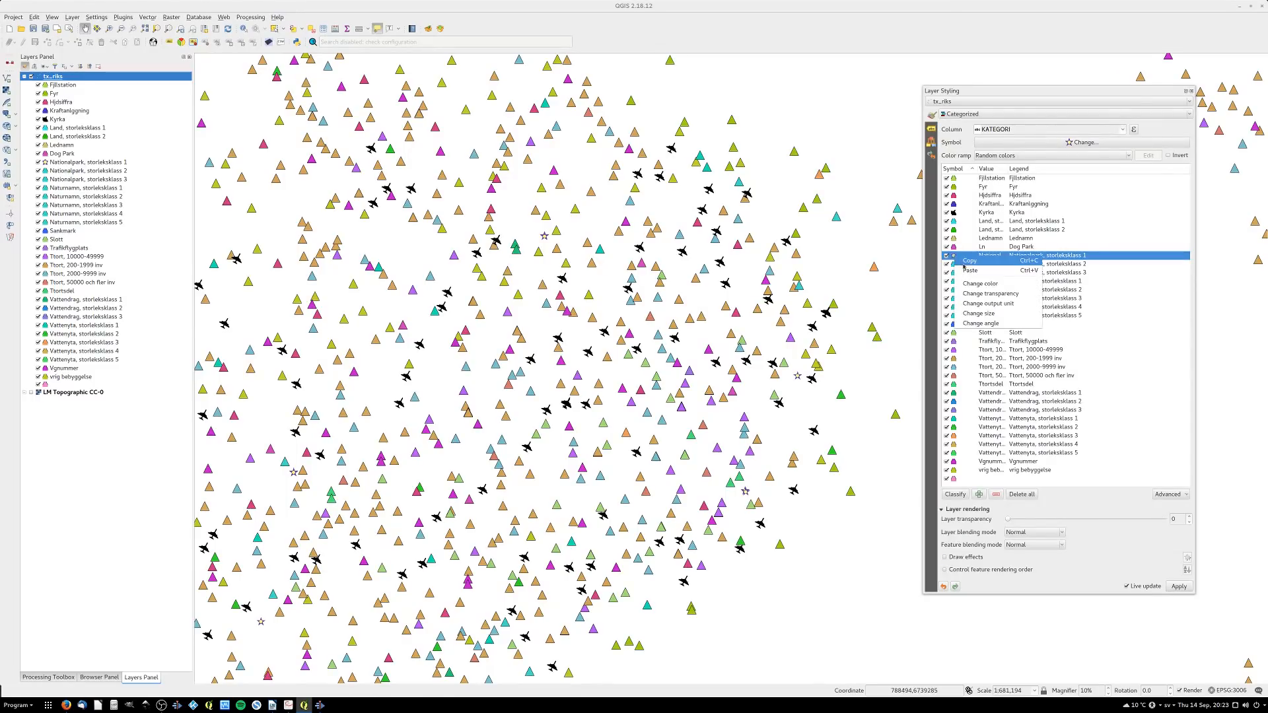
{"action": "left_click", "coordinate": [970, 261]}
{"action": "left_click", "coordinate": [964, 264]}
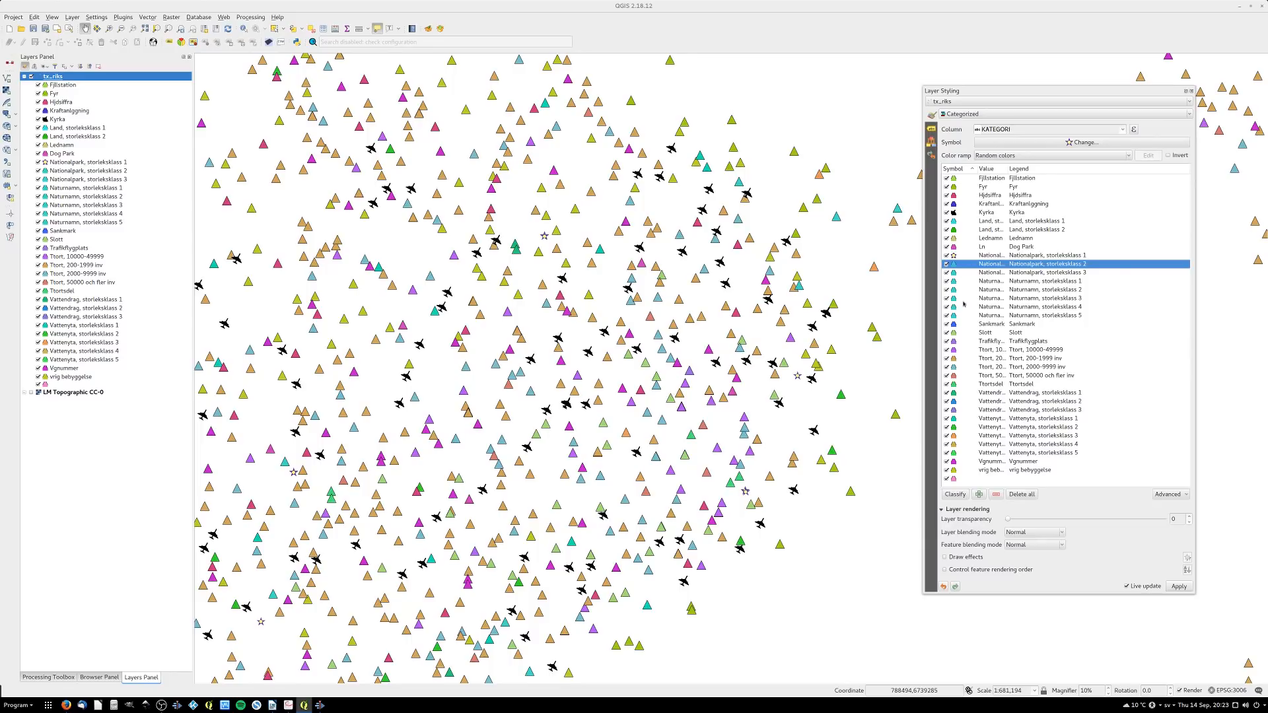
{"action": "left_click", "coordinate": [965, 316], "text": "shift"}
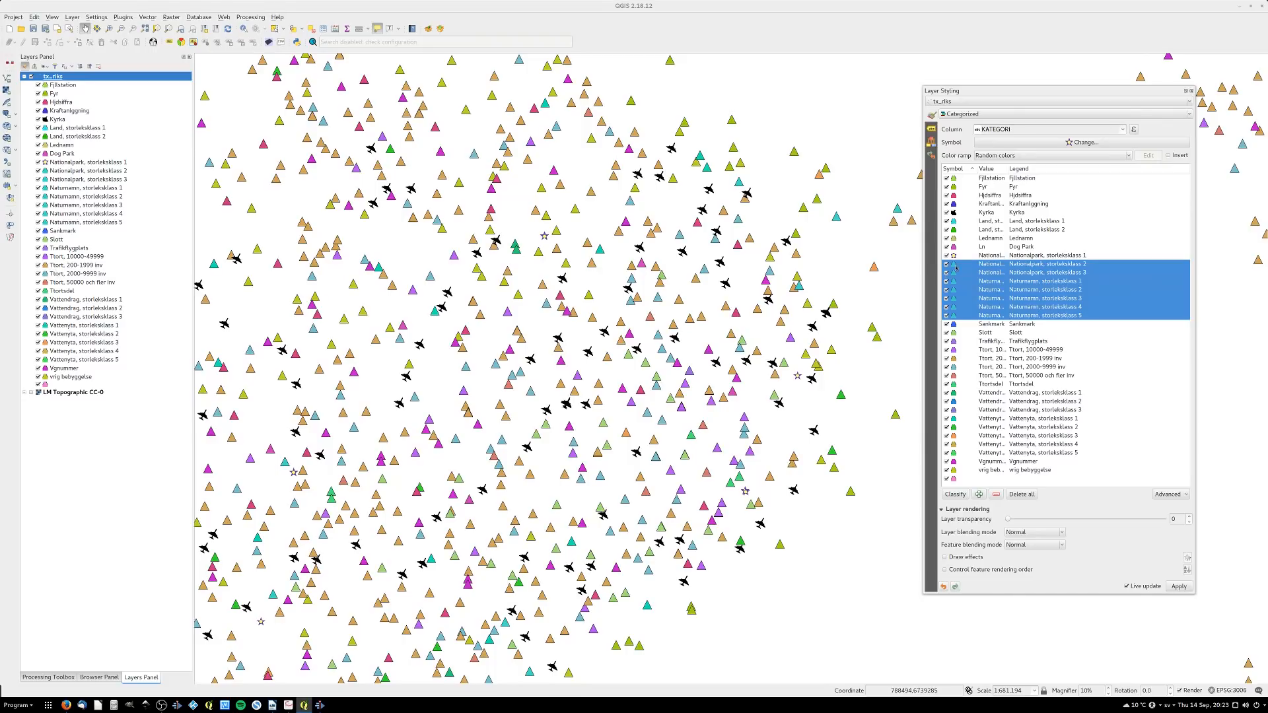
{"action": "right_click", "coordinate": [956, 267]}
{"action": "left_click", "coordinate": [965, 280]}
Try to copy the star symbol of Nationalpark, storleksklass 1 onto the Nationalpark, storleksklass 2 and 3 categories individually
{"action": "left_click", "coordinate": [959, 265]}
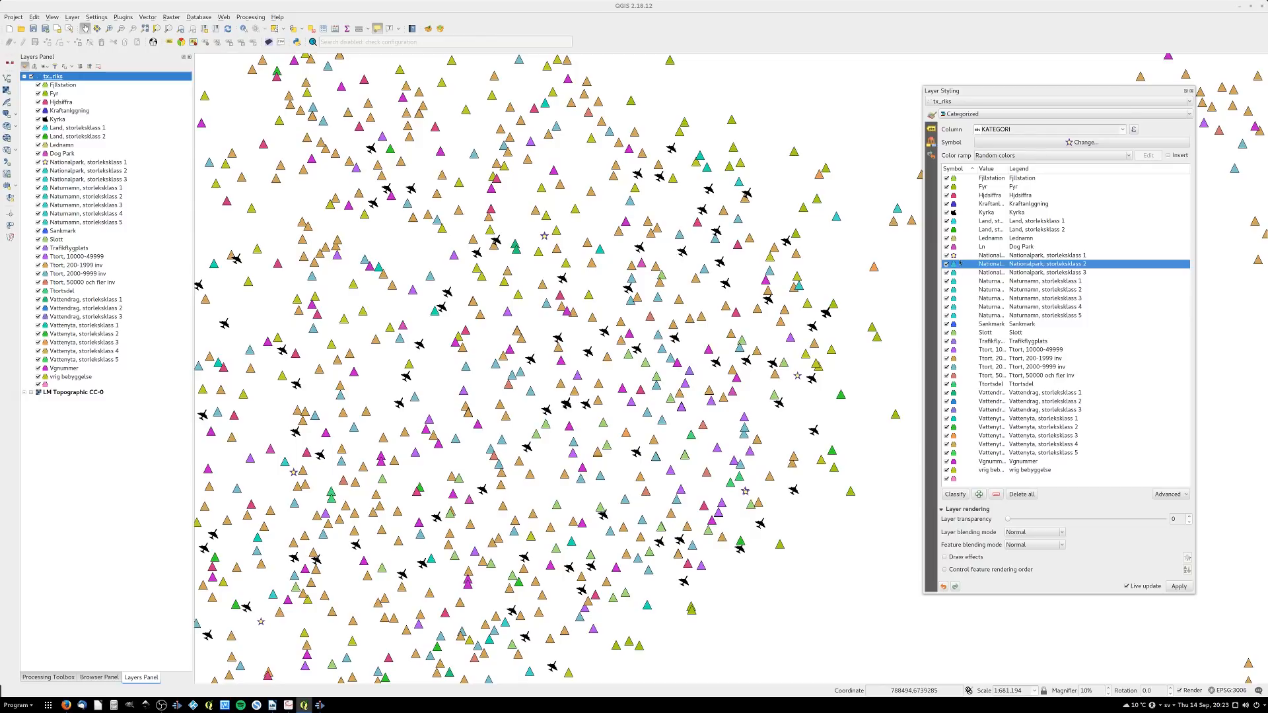
{"action": "right_click", "coordinate": [954, 256]}
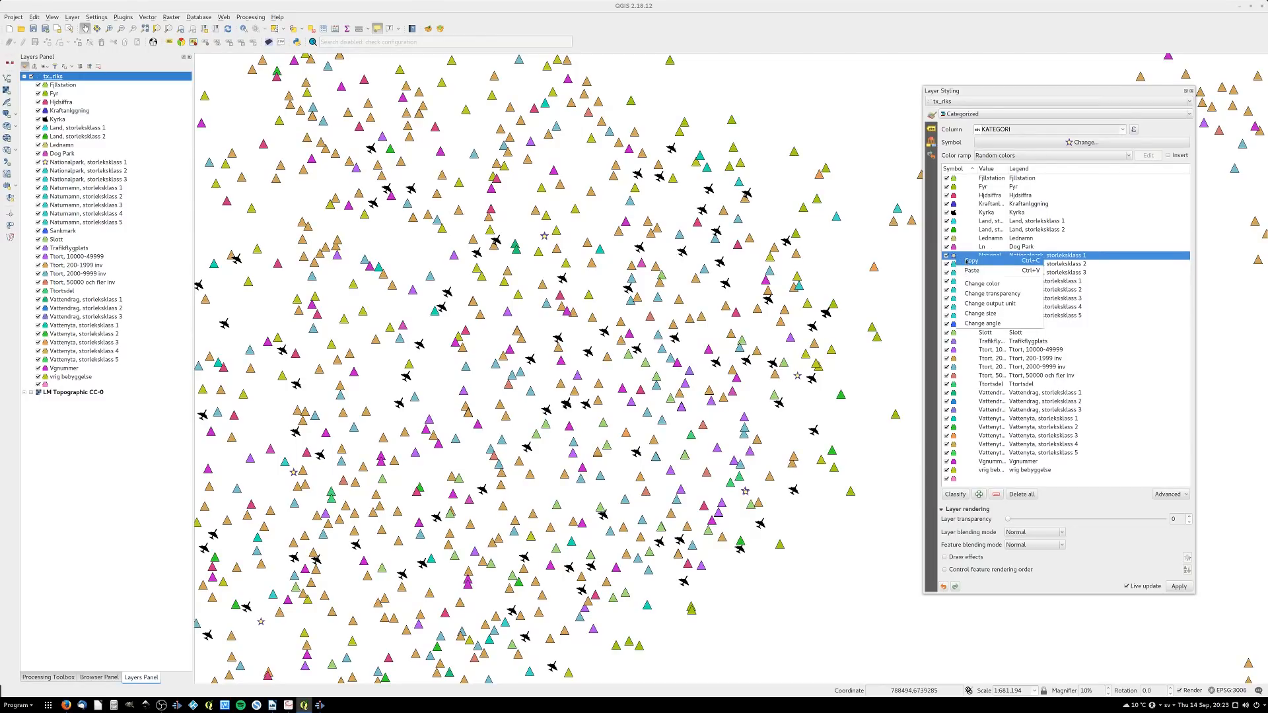
{"action": "left_click", "coordinate": [966, 261]}
{"action": "right_click", "coordinate": [959, 264]}
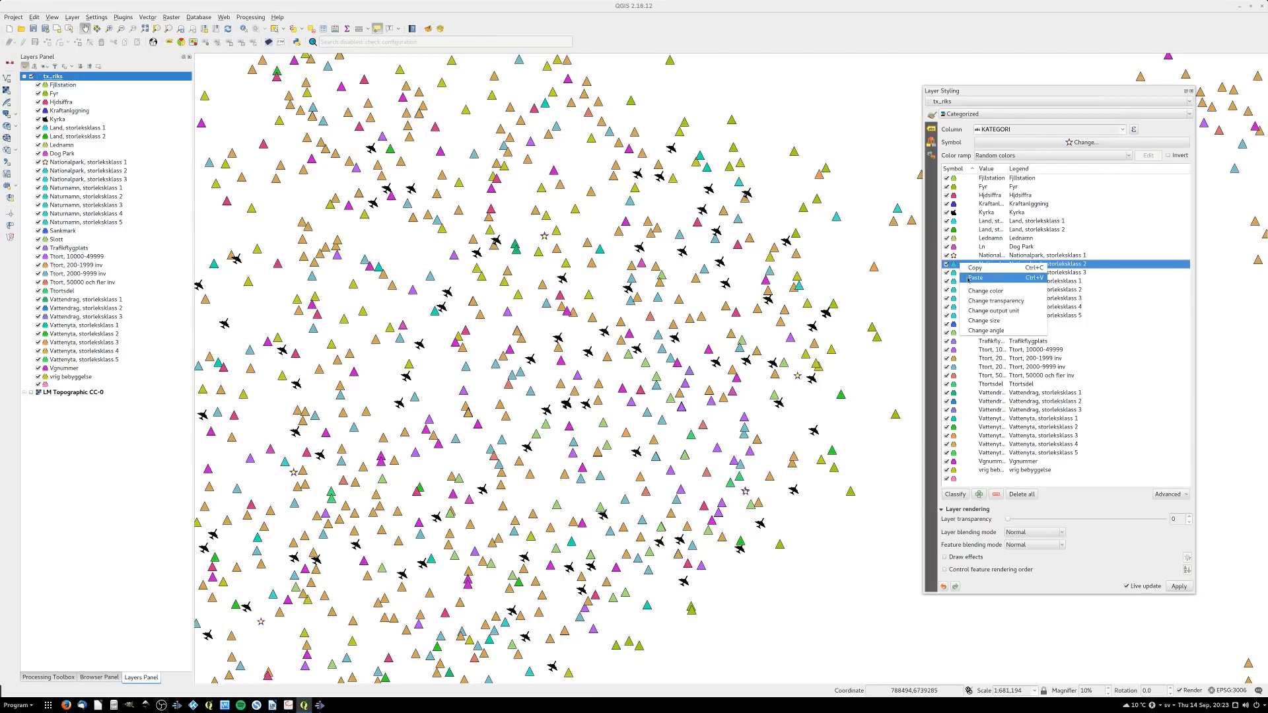
{"action": "left_click", "coordinate": [969, 278]}
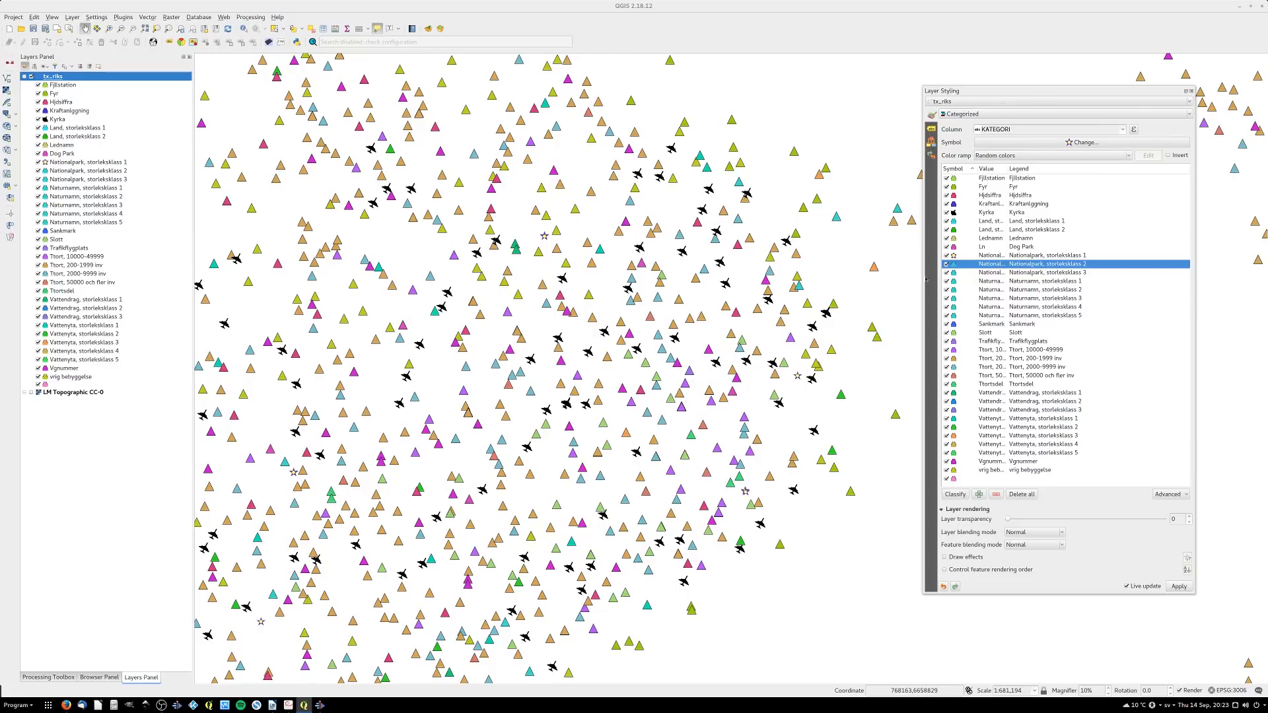
{"action": "left_click", "coordinate": [953, 273]}
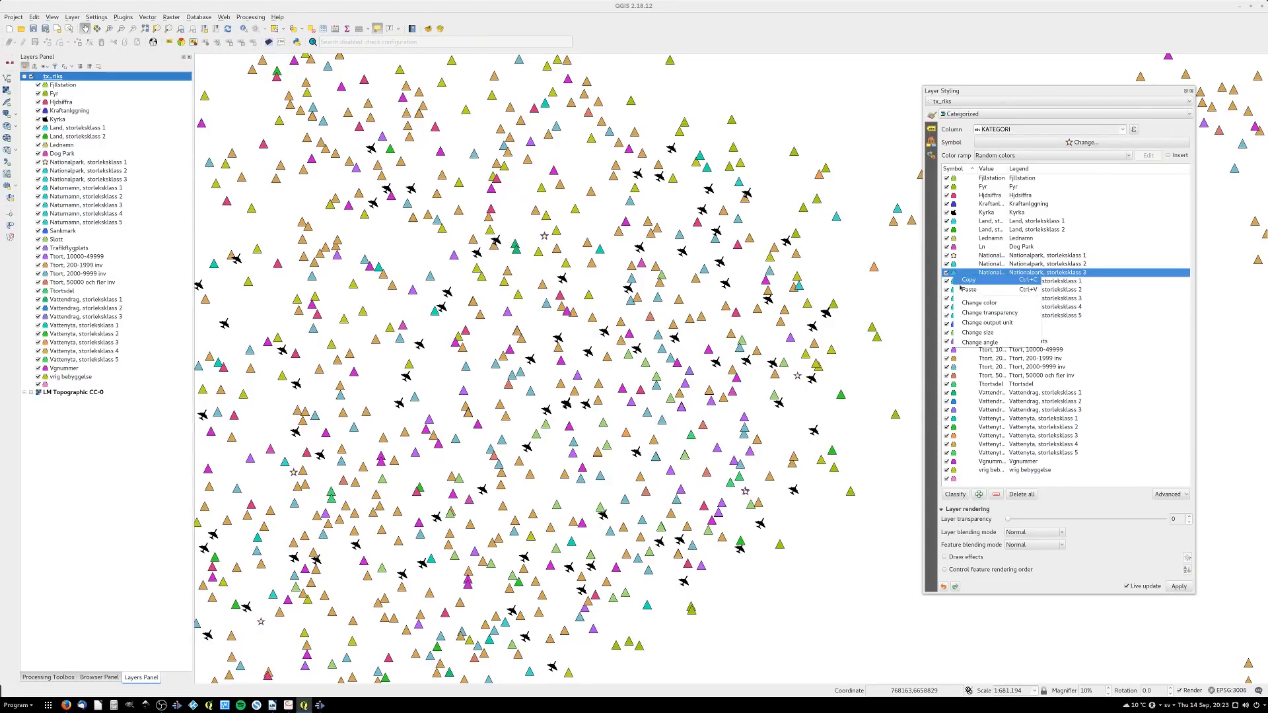
{"action": "right_click", "coordinate": [961, 265]}
{"action": "left_click", "coordinate": [969, 280]}
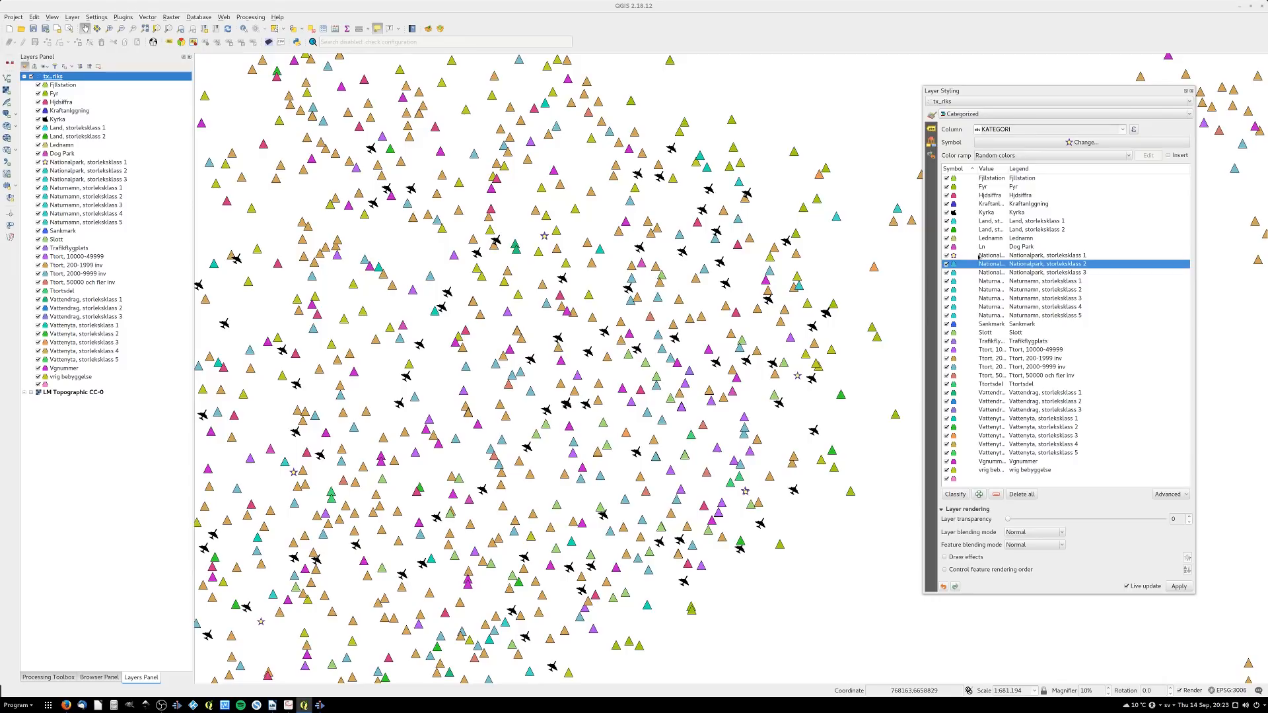
{"action": "left_click", "coordinate": [964, 256]}
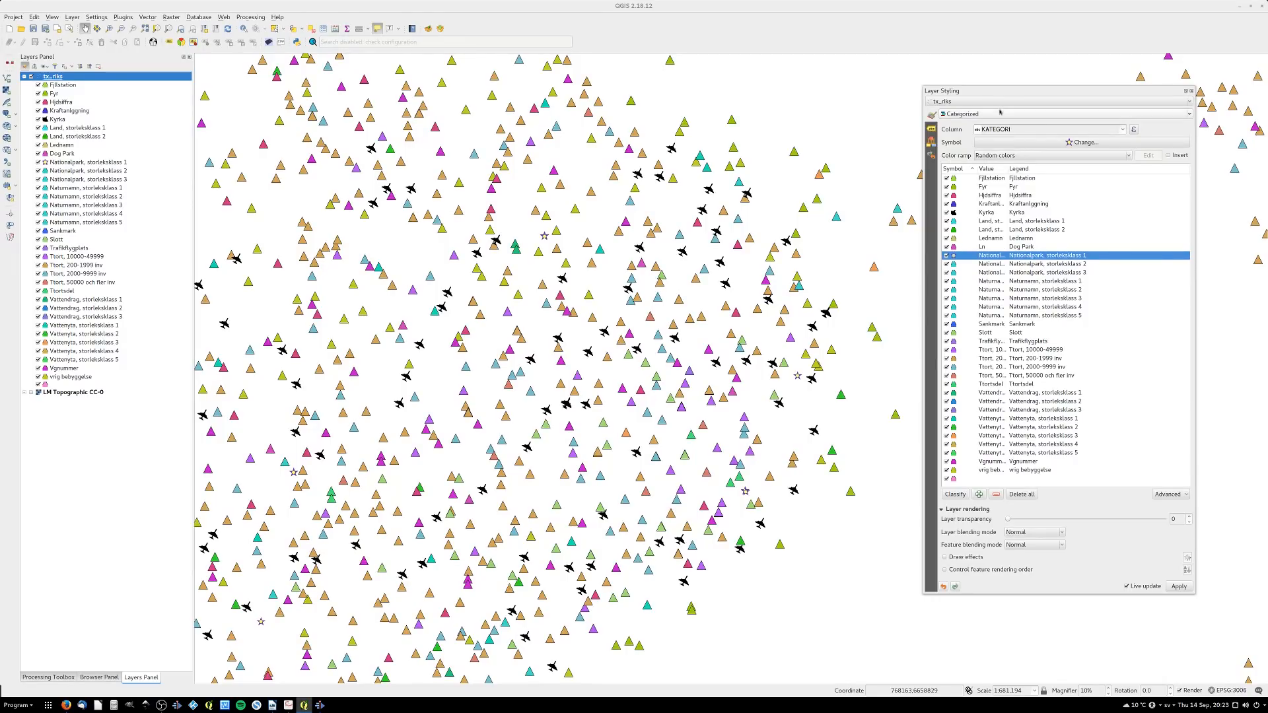
Switch to QGIS Vector Styles.pdf and examine the vector styles diagram
{"action": "key", "text": "alt+Tab"}
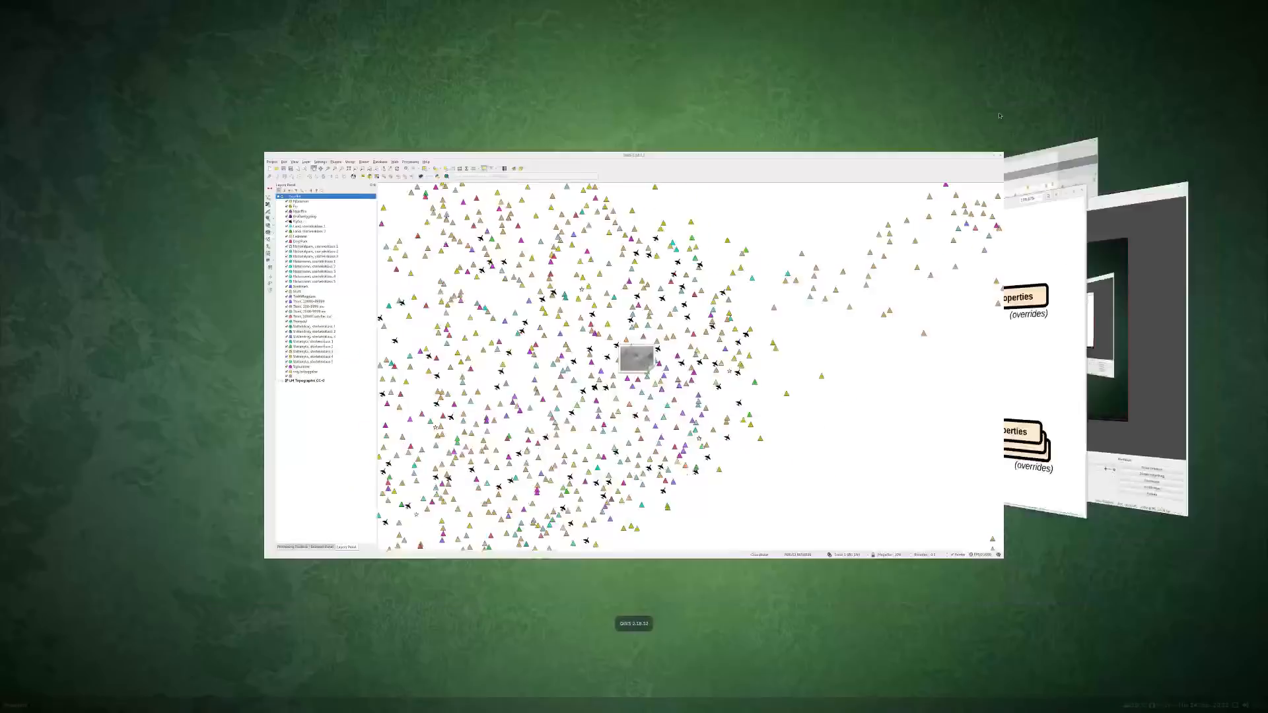
{"action": "key", "text": "alt+Tab"}
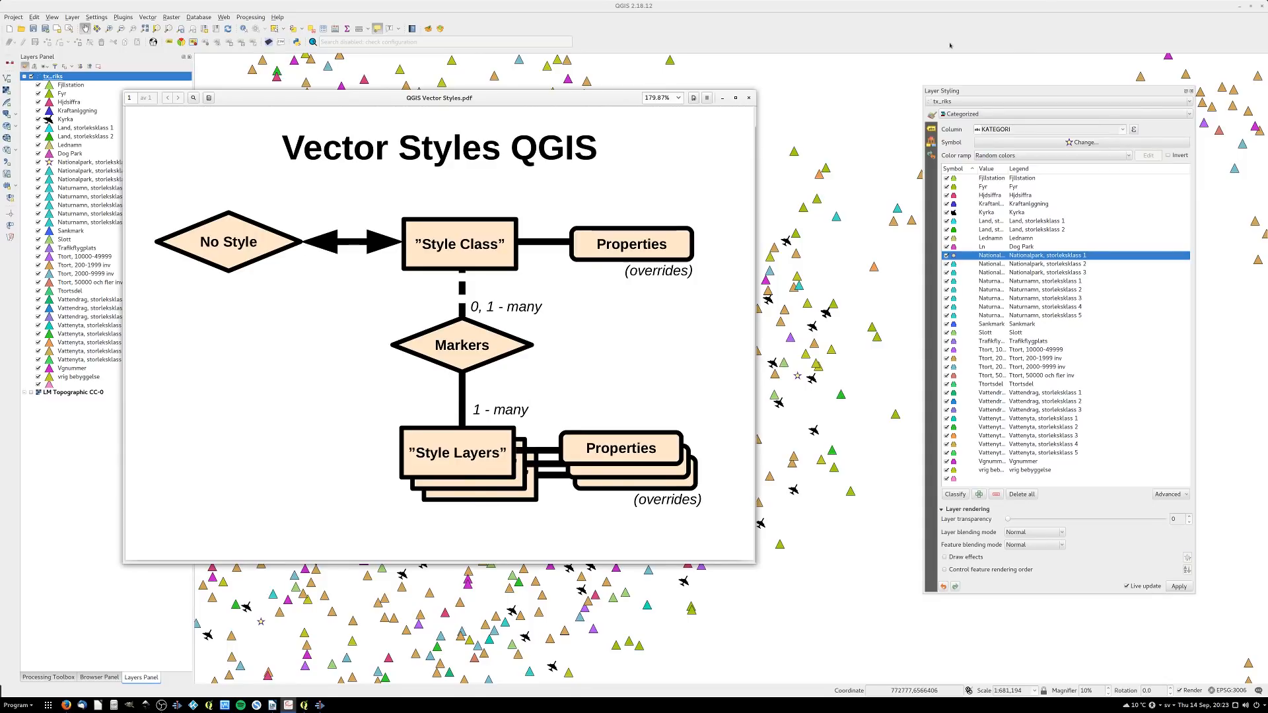
Change the tx_riks layer's renderer to Graduated and base the classes on the KKOD column
{"action": "left_click", "coordinate": [1053, 120]}
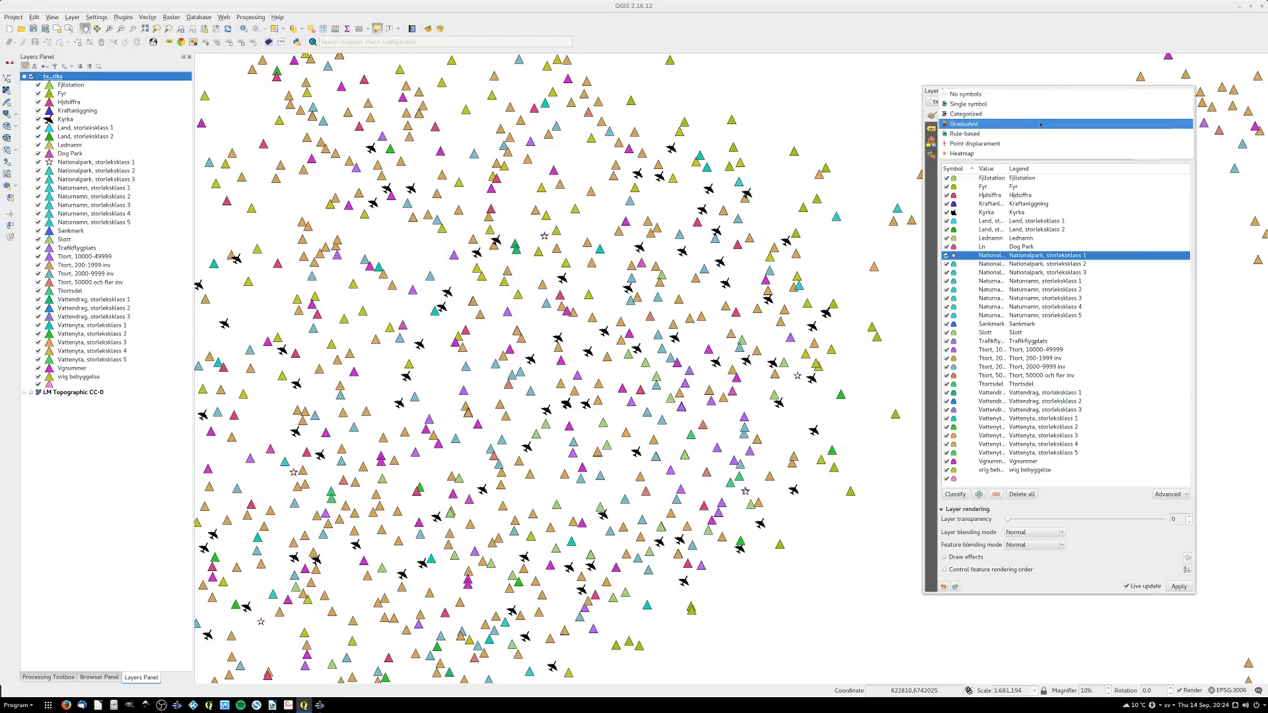
{"action": "left_click", "coordinate": [1040, 124]}
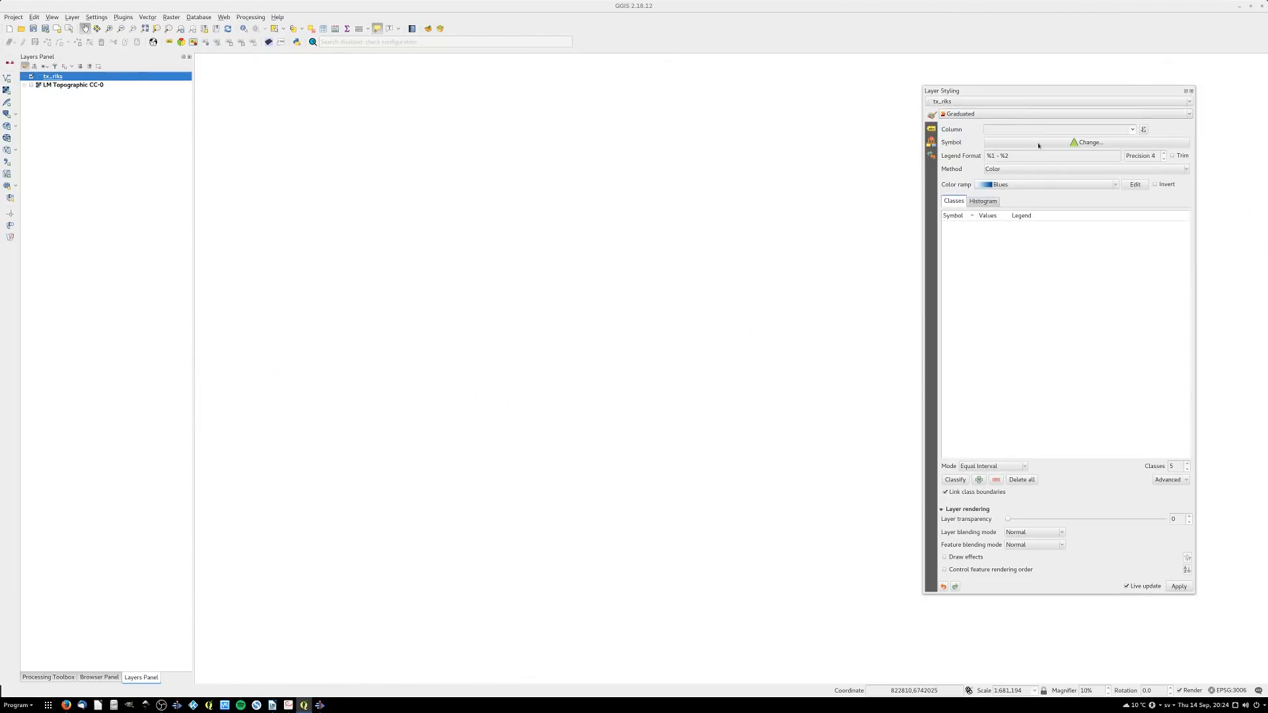
{"action": "left_click", "coordinate": [1134, 130]}
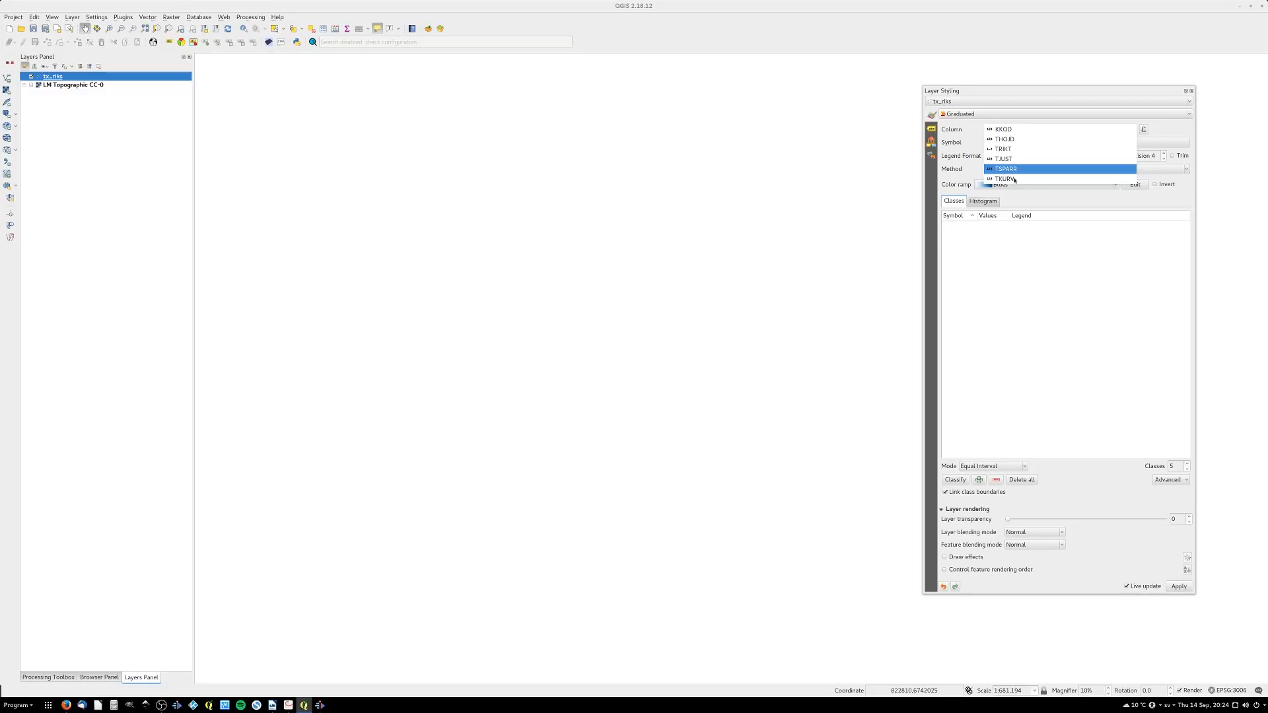
{"action": "left_click", "coordinate": [1010, 131]}
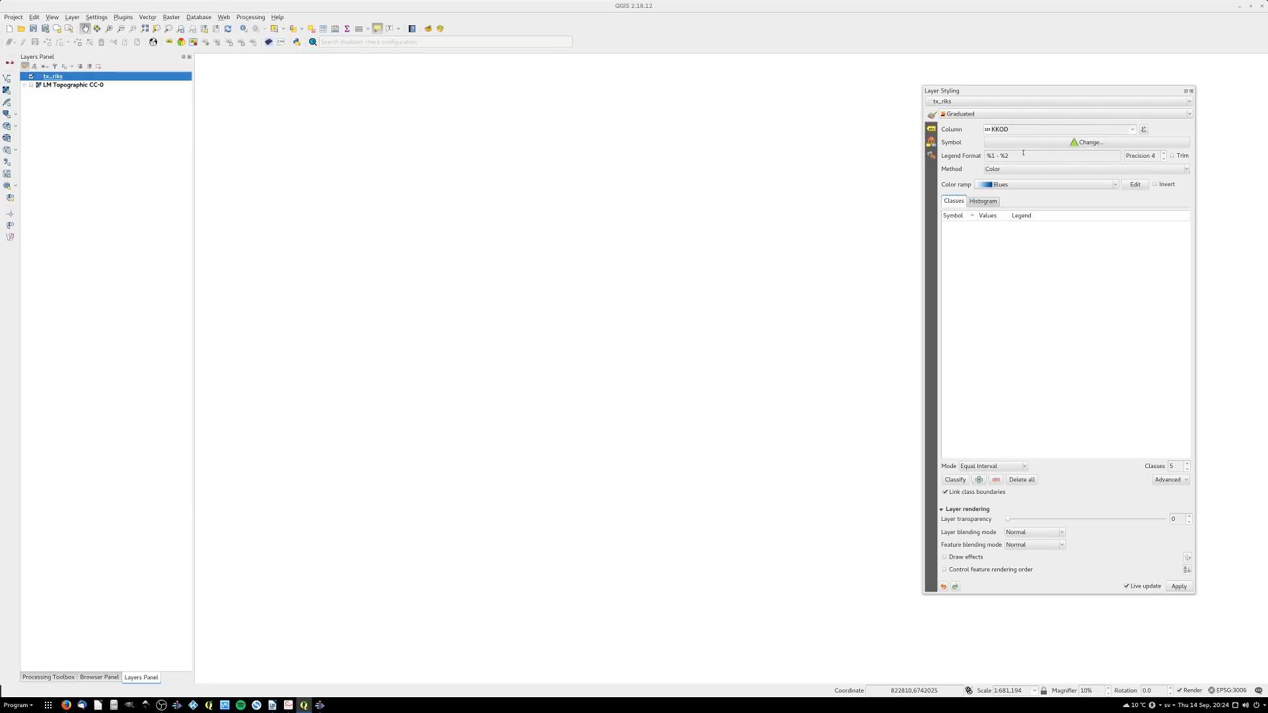
Apply the diamond library symbol to the graduated classes and return to the graduated settings
{"action": "left_click", "coordinate": [1063, 144]}
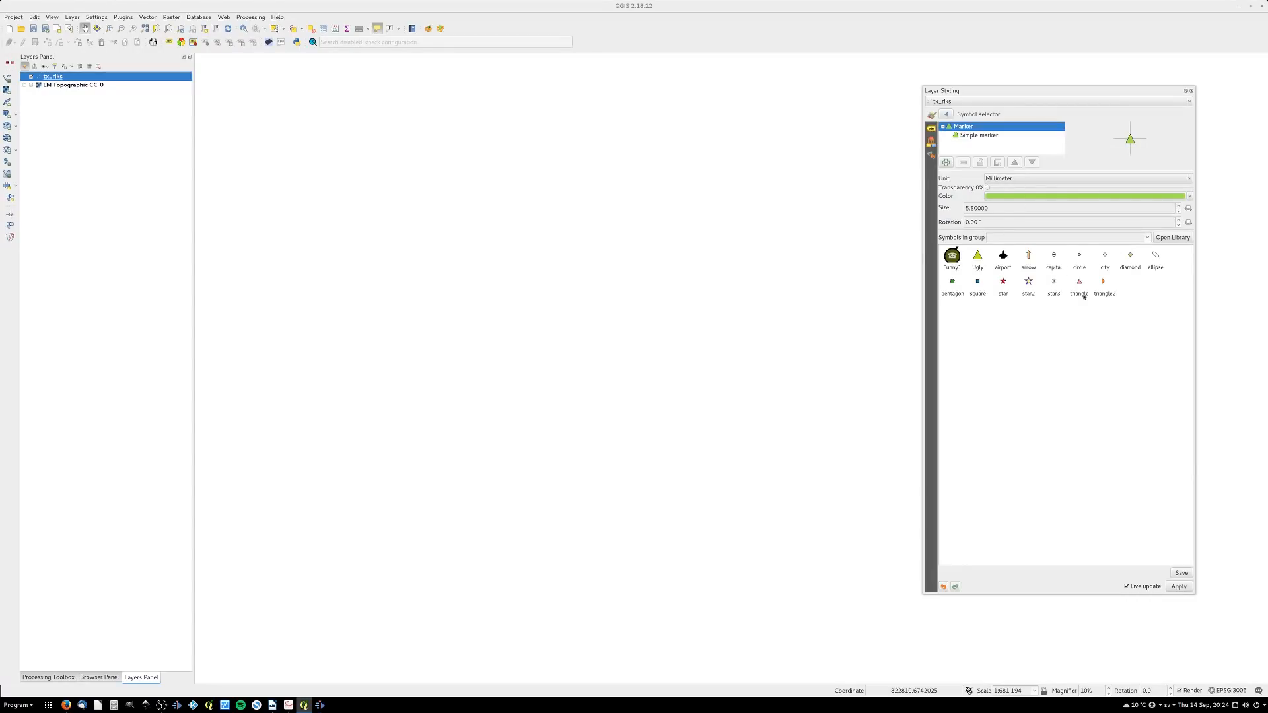
{"action": "left_click", "coordinate": [1126, 260]}
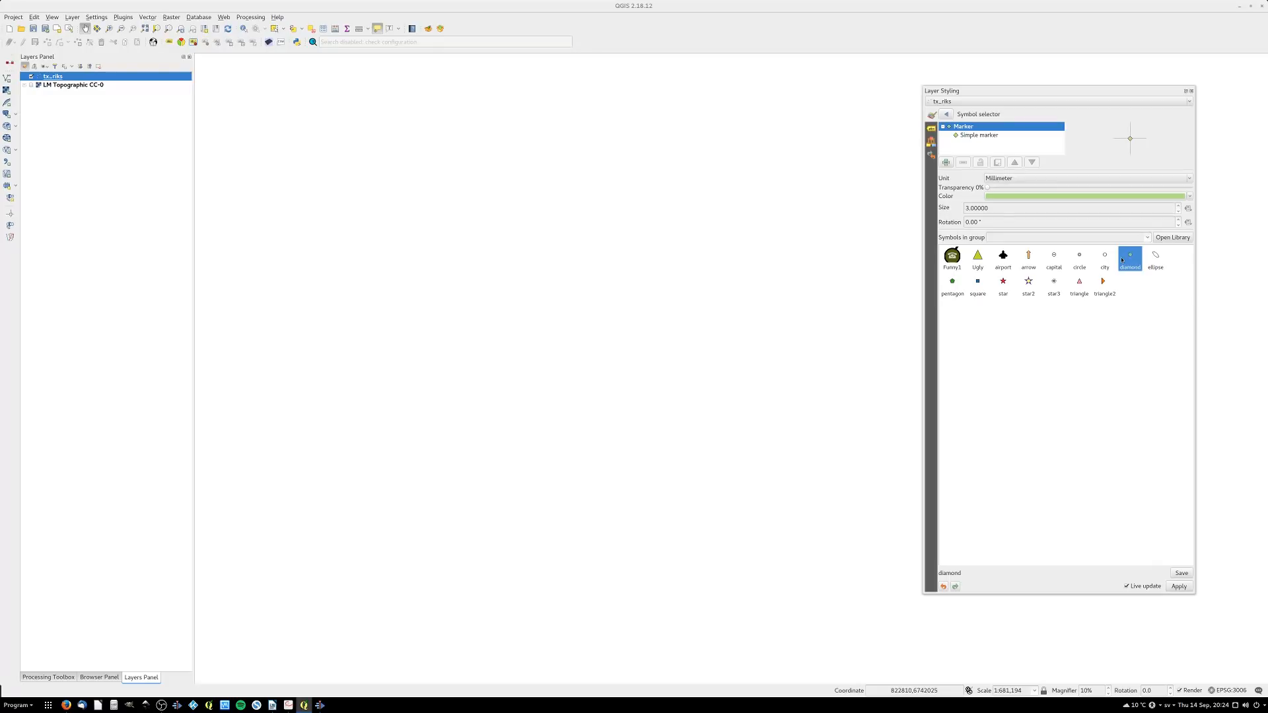
{"action": "scroll", "coordinate": [1002, 208], "scroll_direction": "up", "scroll_amount": 6}
{"action": "left_click", "coordinate": [945, 115]}
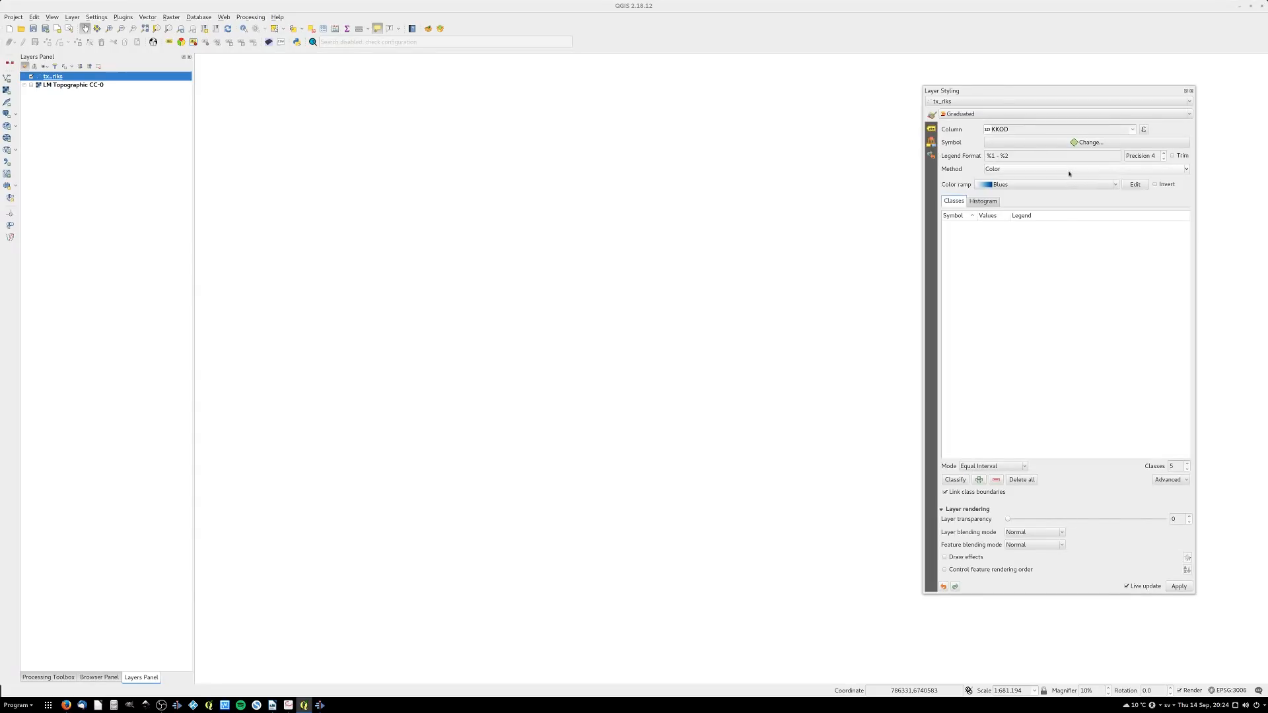
Try adding a trailing % sign to the %1 - %2 legend format and remove it again
{"action": "left_click", "coordinate": [1011, 157]}
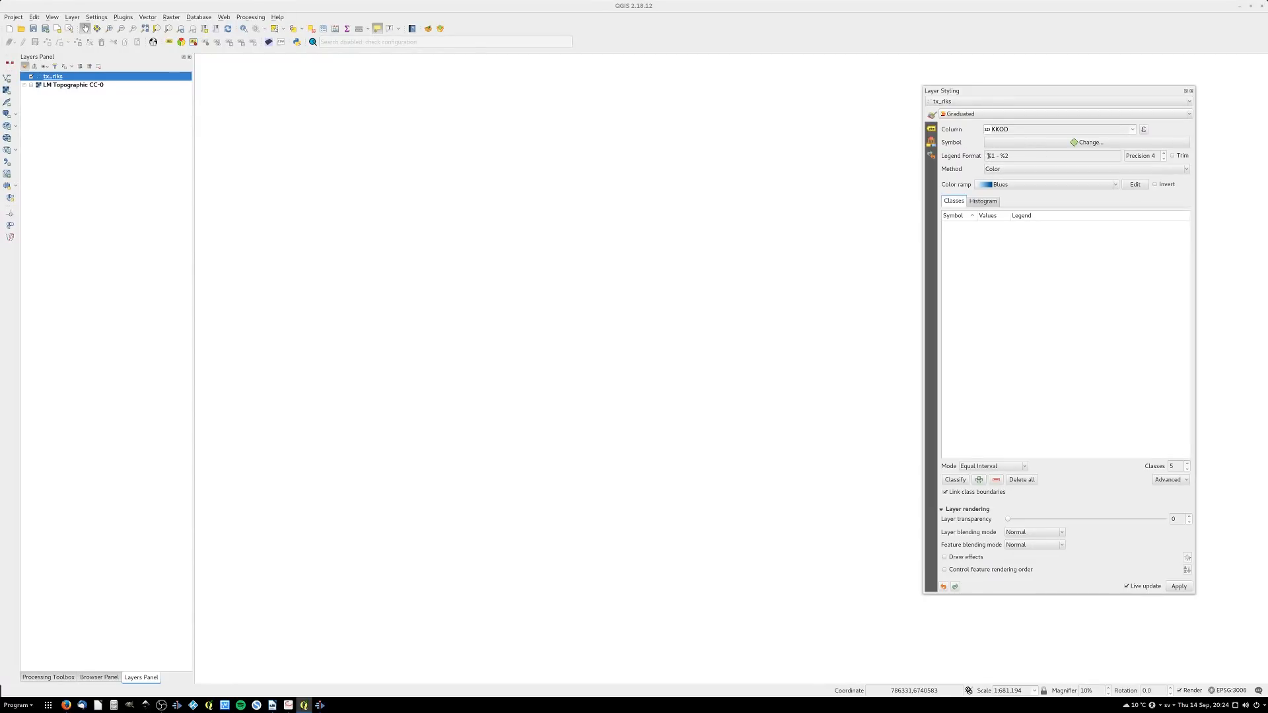
{"action": "double_click", "coordinate": [997, 156]}
{"action": "left_click_drag", "start_coordinate": [1002, 155], "coordinate": [1010, 155]}
{"action": "left_click", "coordinate": [1021, 154]}
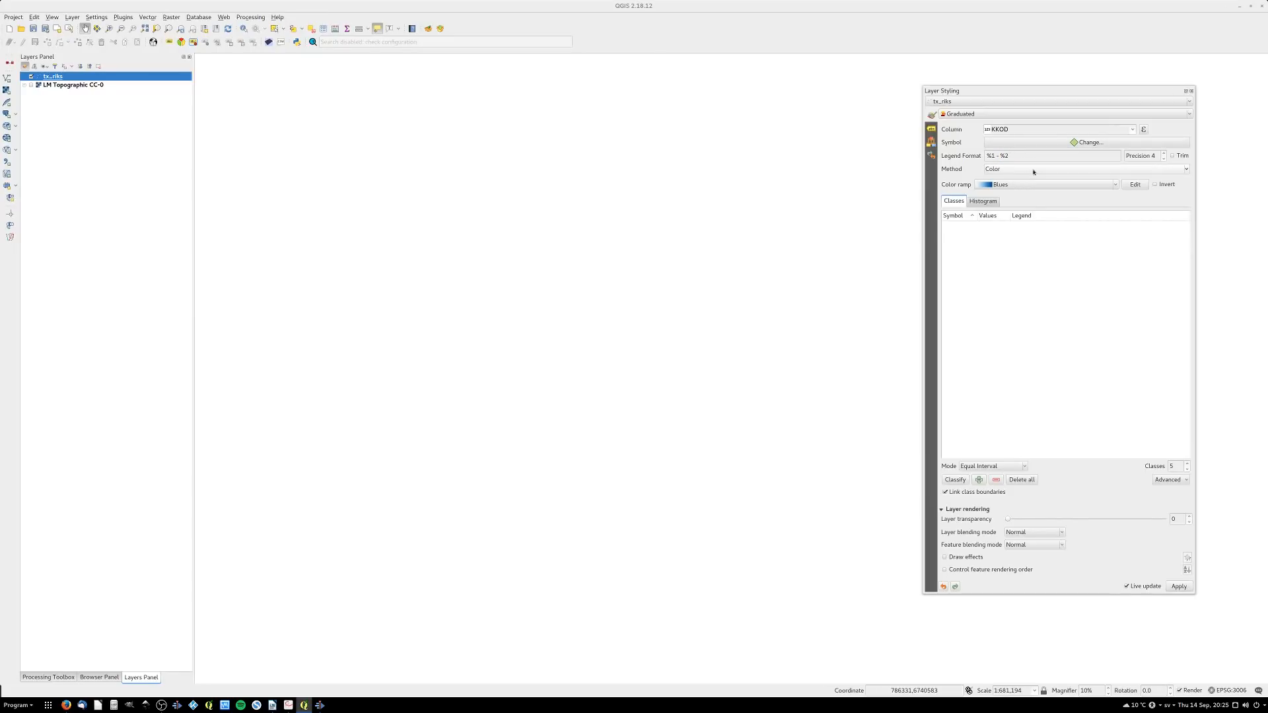
{"action": "type", "text": "%"}
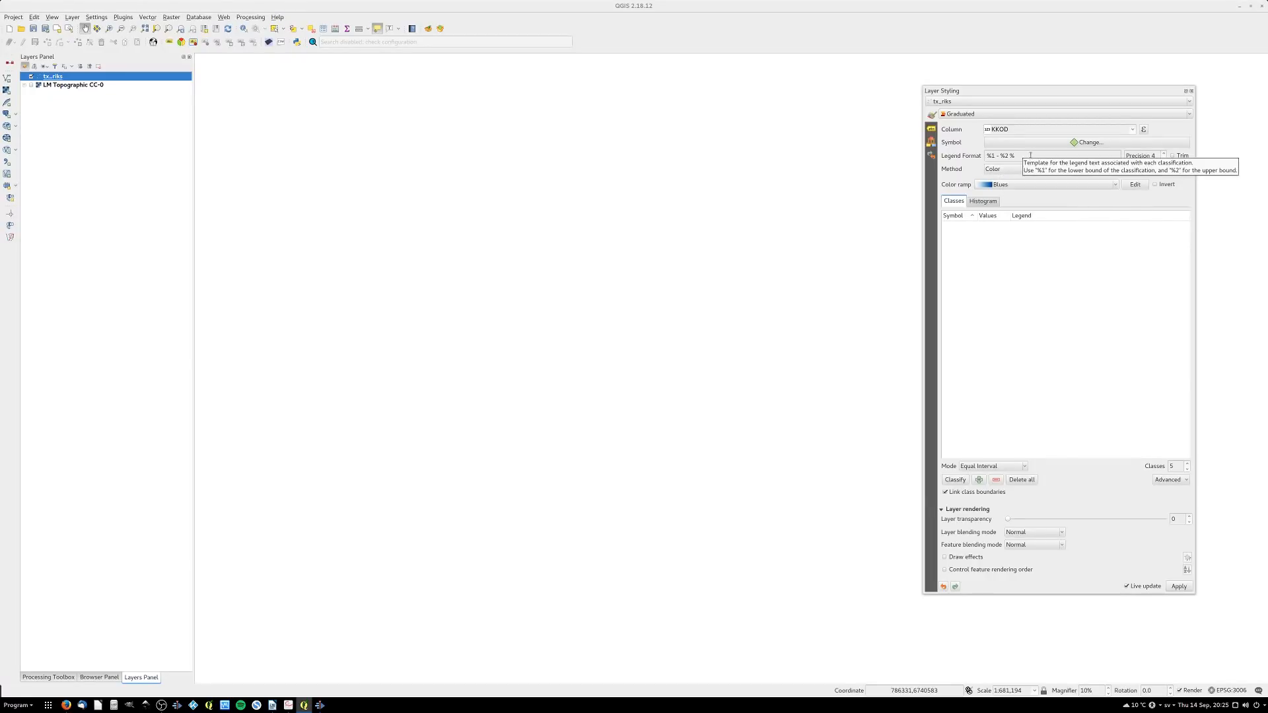
{"action": "key", "text": "BackSpace"}
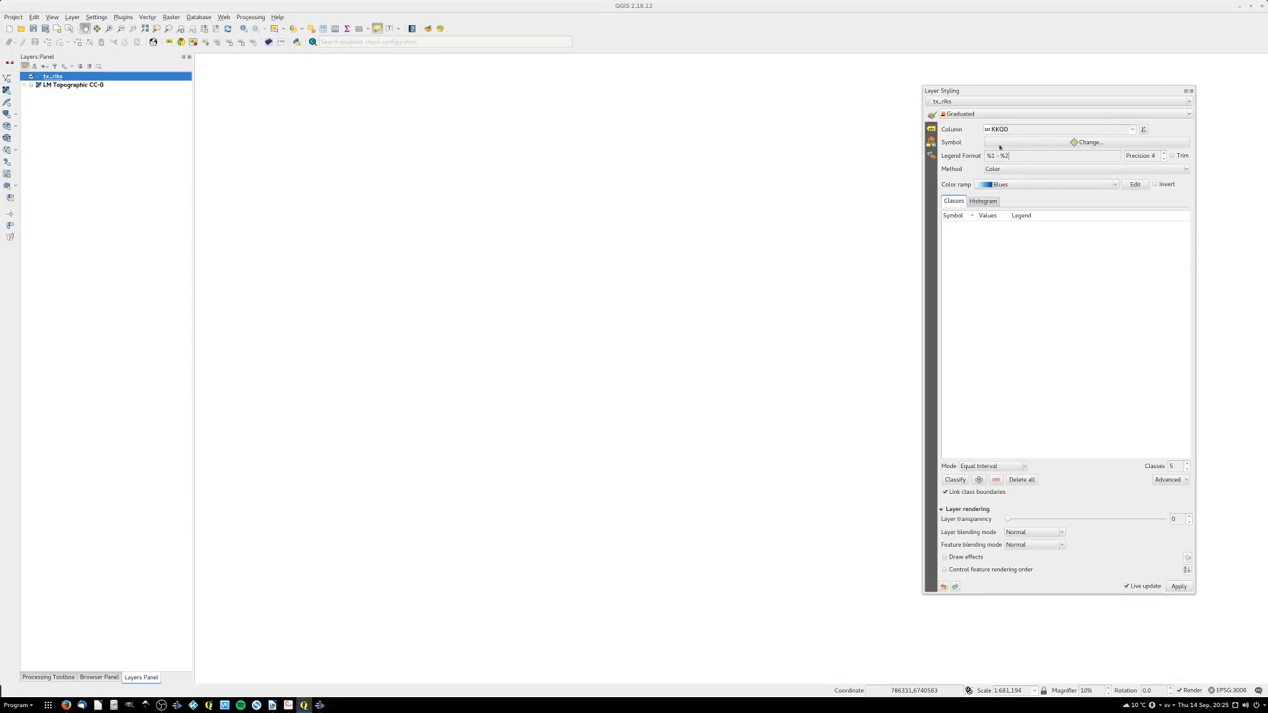
Try the Size method for the graduated symbols and switch back to Color
{"action": "left_click", "coordinate": [1022, 170]}
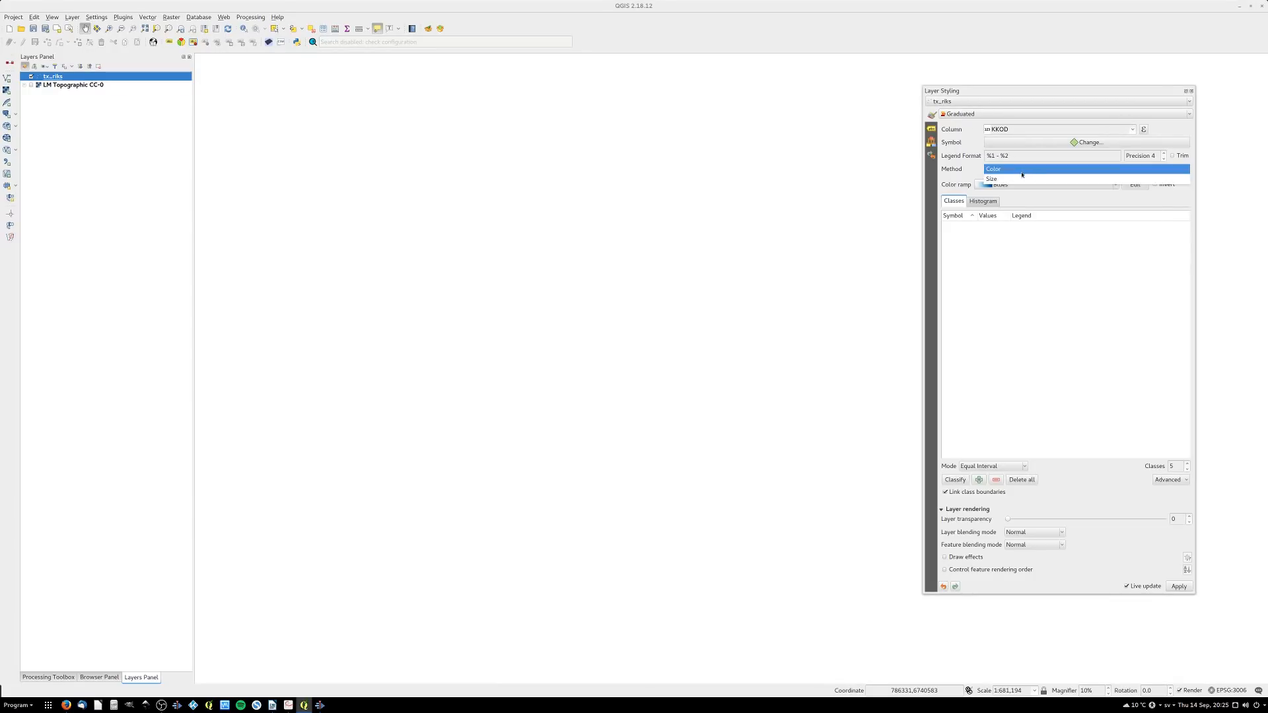
{"action": "left_click", "coordinate": [1019, 179]}
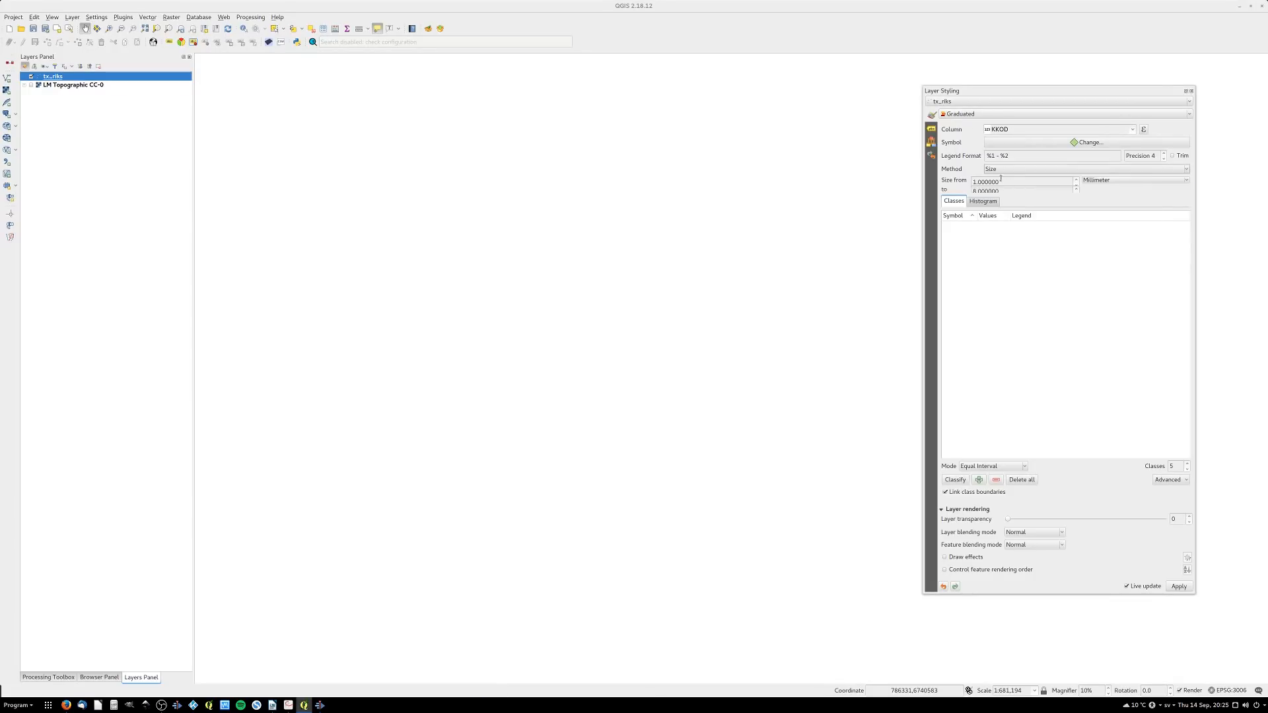
{"action": "left_click", "coordinate": [1007, 170]}
{"action": "left_click", "coordinate": [1011, 159]}
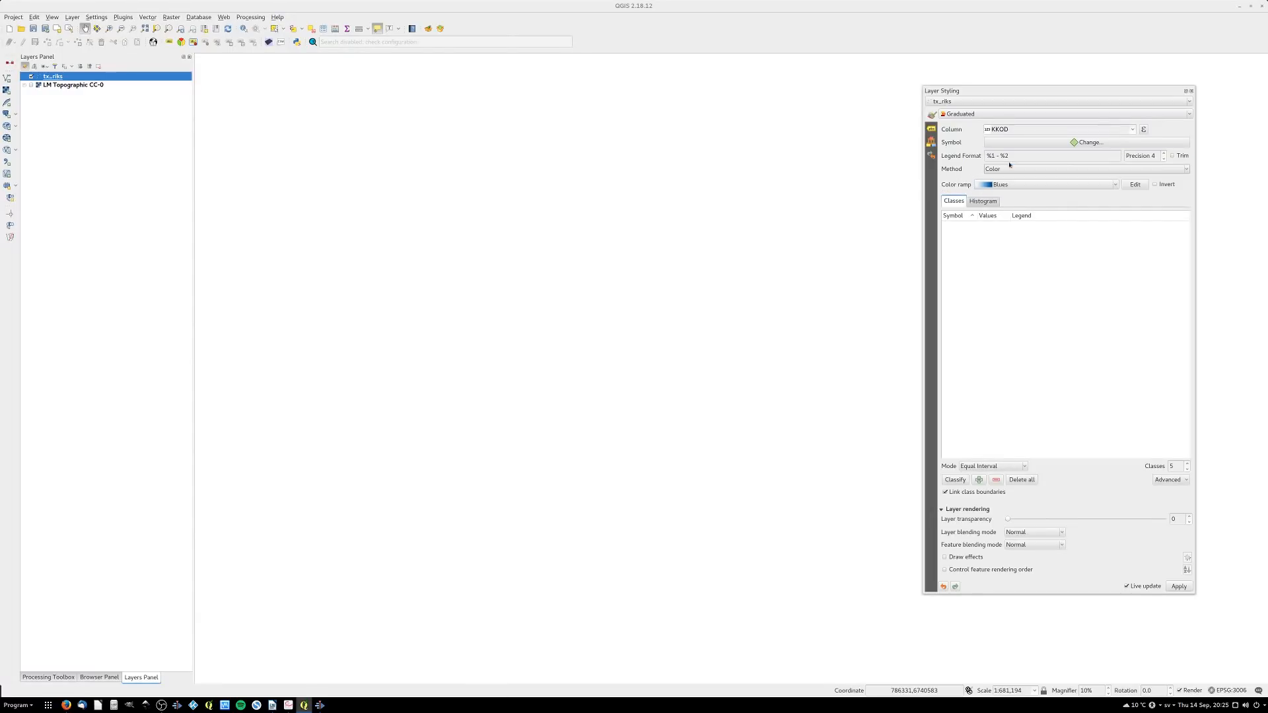
Choose the Spectral colour ramp and classify the KKOD values
{"action": "left_click", "coordinate": [1056, 186]}
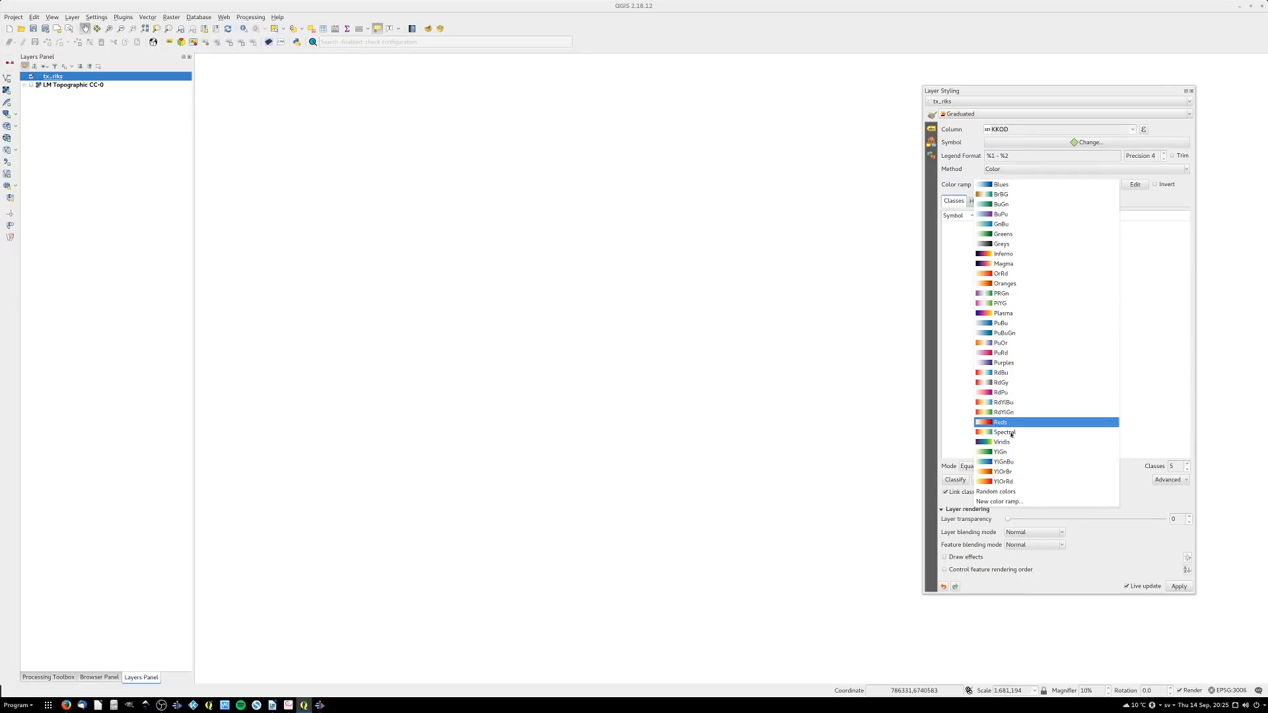
{"action": "left_click", "coordinate": [1011, 432]}
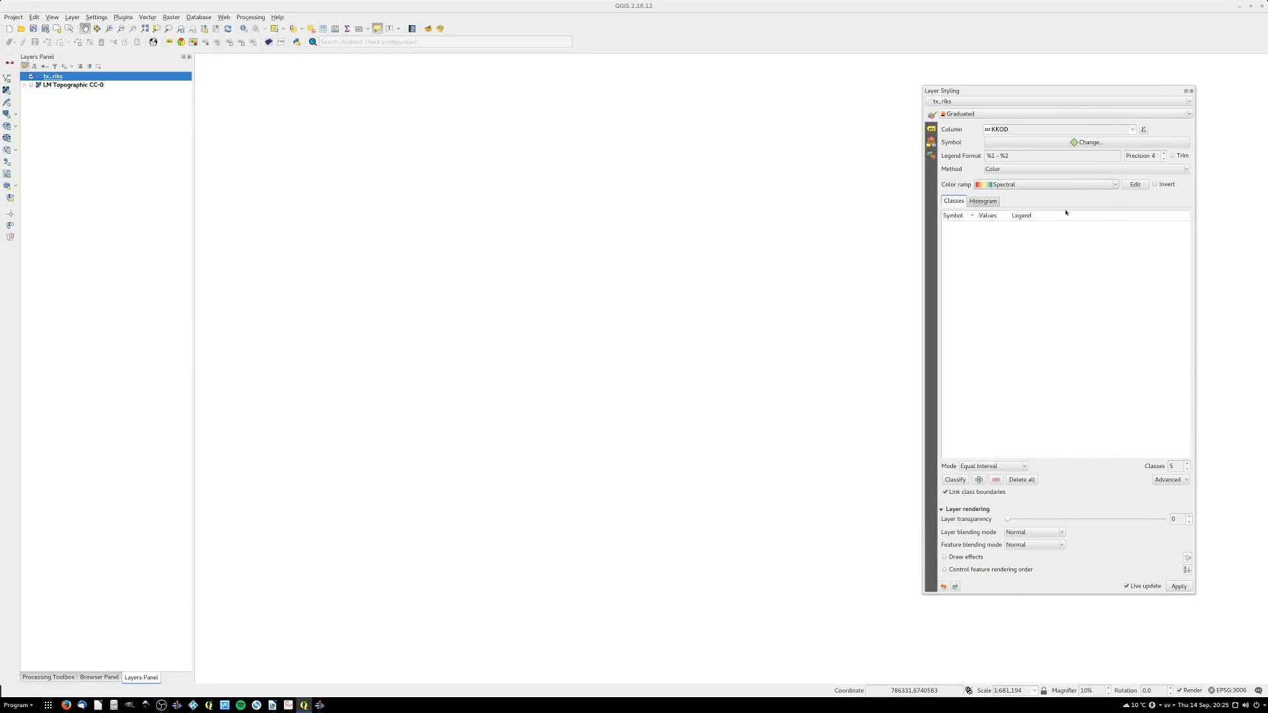
{"action": "left_click", "coordinate": [956, 480]}
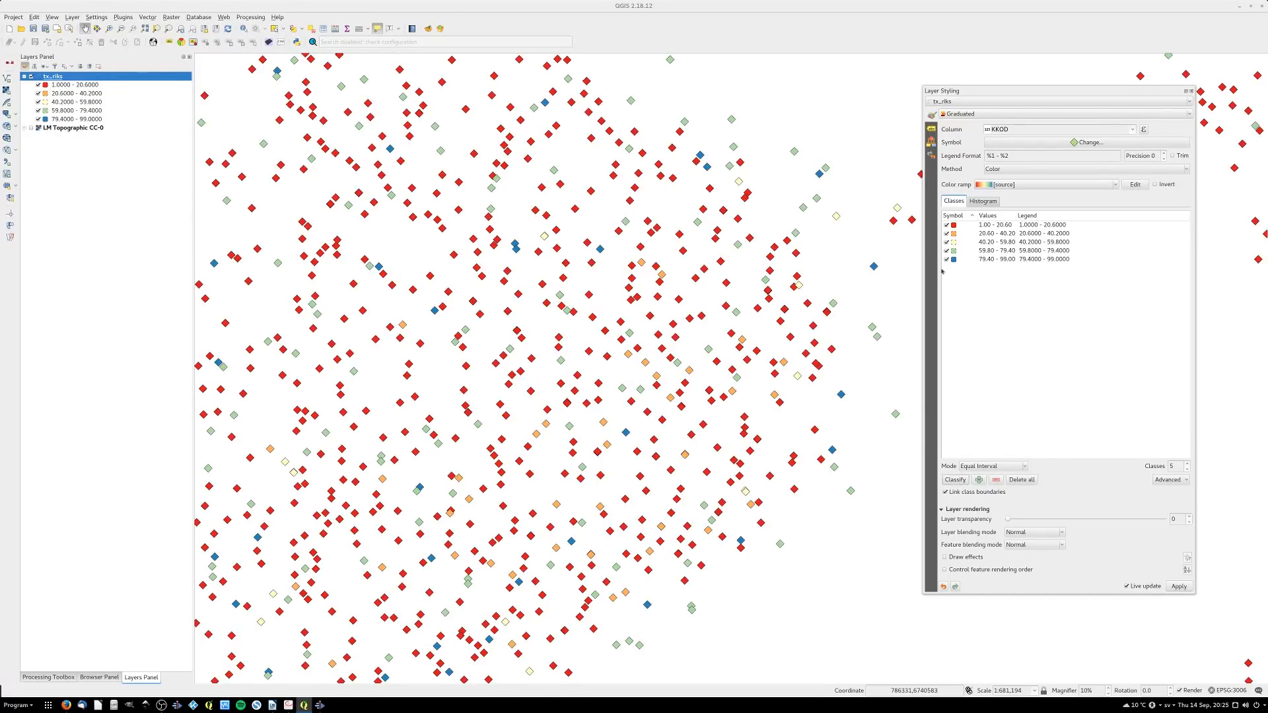
Raise the number of graduated classes to 9
{"action": "left_click", "coordinate": [1187, 465]}
{"action": "left_click", "coordinate": [1187, 465]}
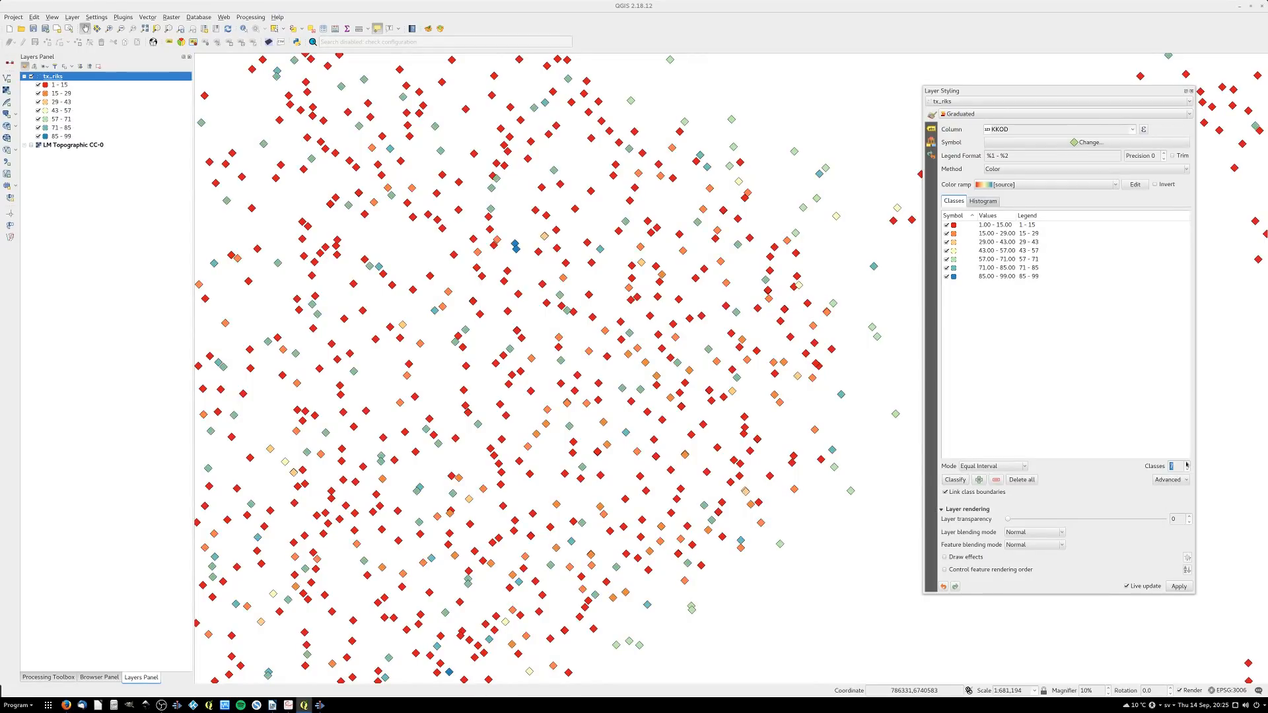
{"action": "left_click", "coordinate": [1187, 465]}
{"action": "left_click", "coordinate": [1187, 465]}
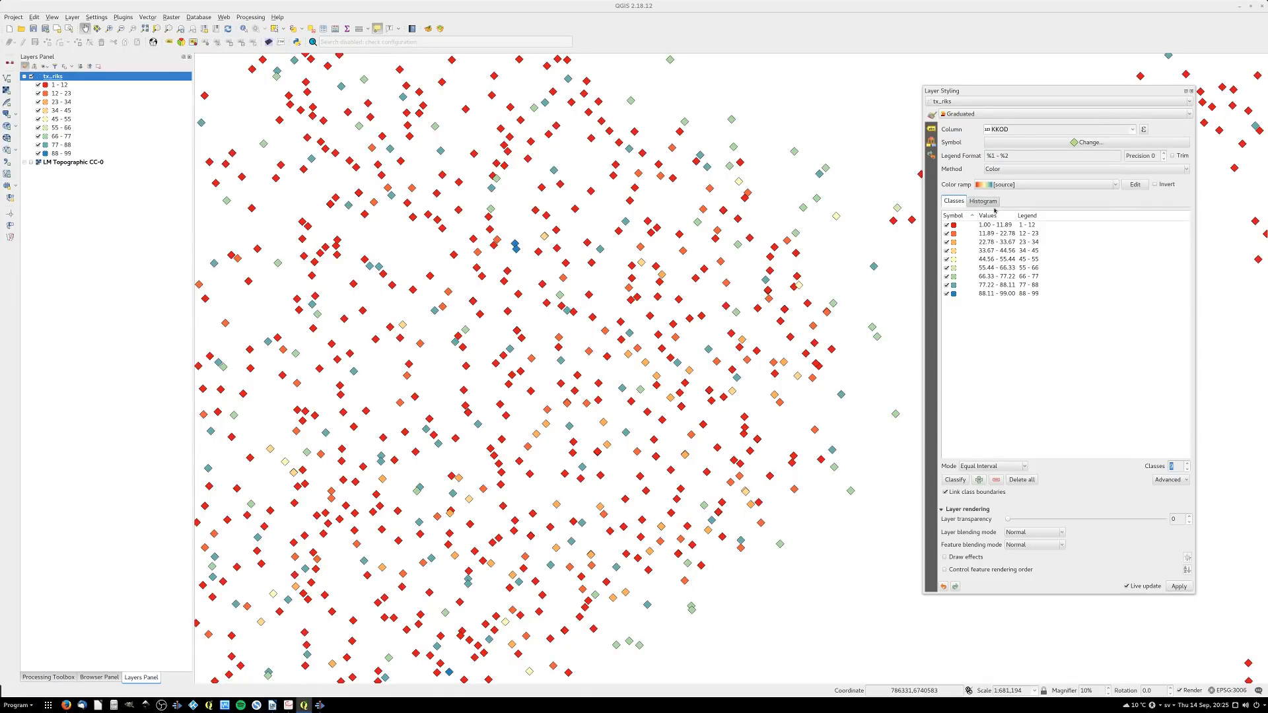
Load the KKOD values into the histogram and move the lowest class breaks to about 2.46, 5.41 and 22.46
{"action": "left_click", "coordinate": [979, 204]}
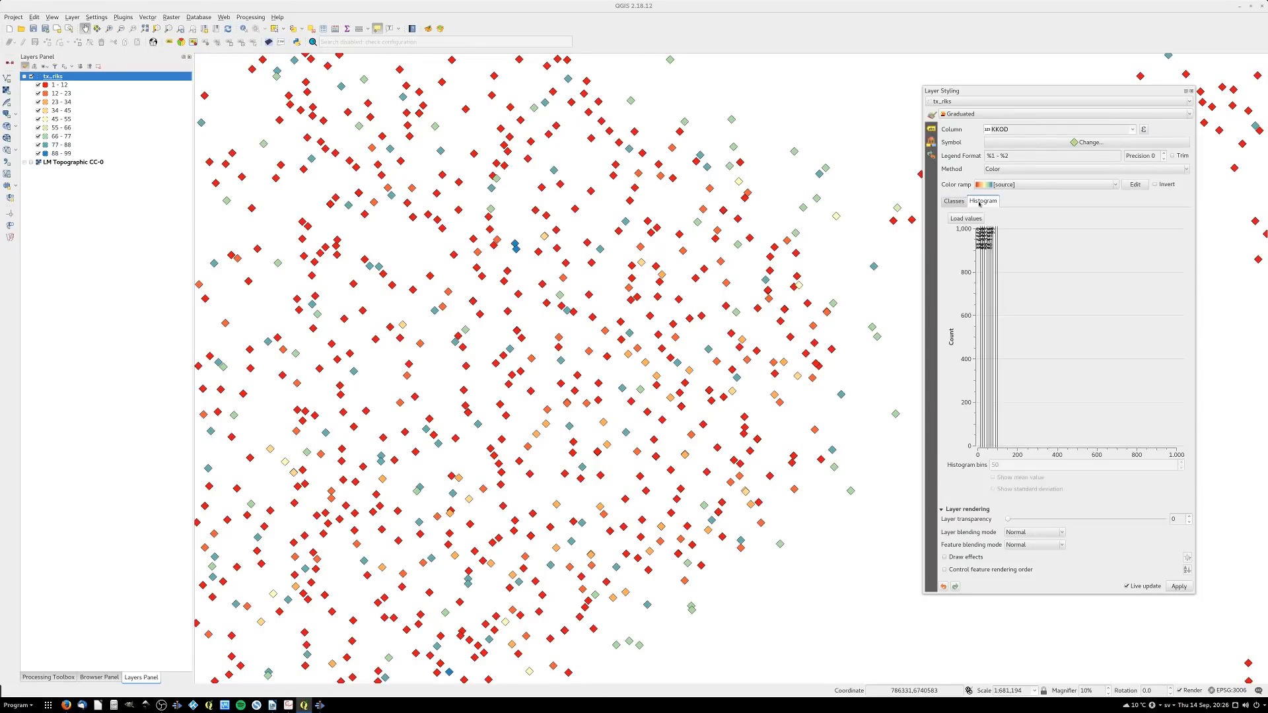
{"action": "left_click", "coordinate": [967, 222]}
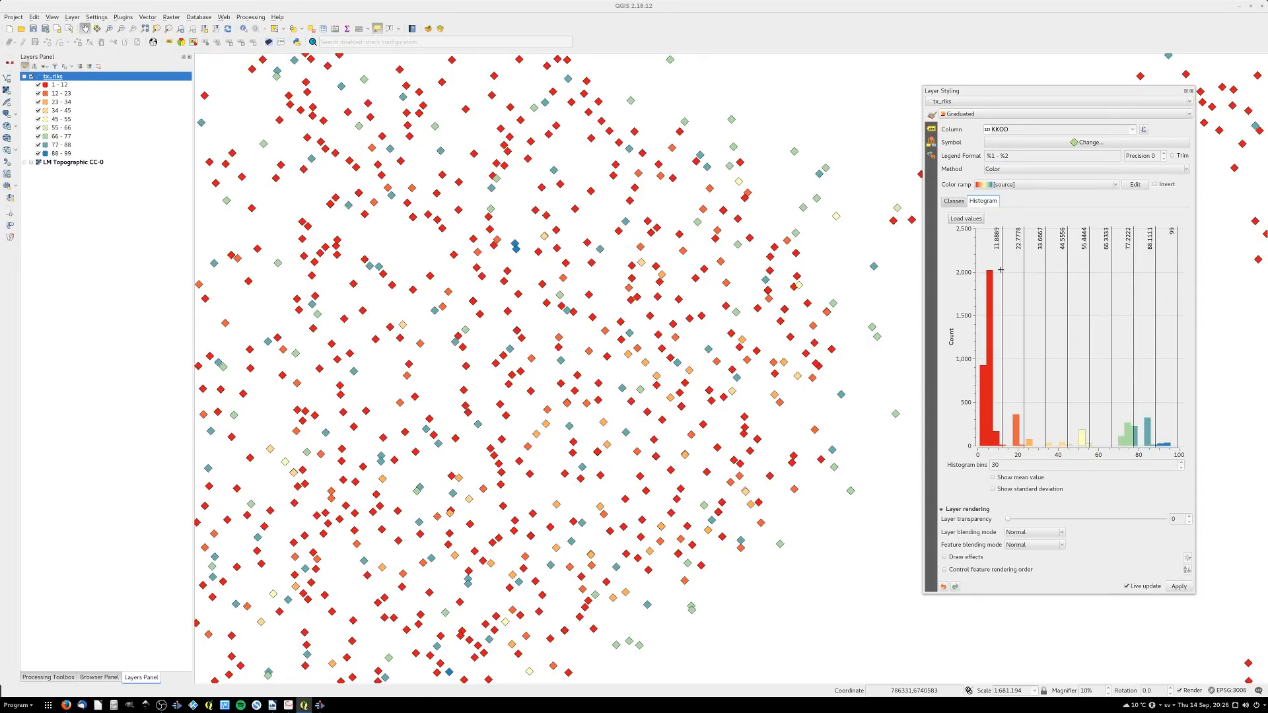
{"action": "mouse_move", "coordinate": [1002, 270]}
{"action": "left_mouse_down"}
{"action": "mouse_move", "coordinate": [1022, 281]}
{"action": "mouse_move", "coordinate": [1000, 280]}
{"action": "left_mouse_up"}
{"action": "left_click_drag", "start_coordinate": [1045, 345], "coordinate": [989, 352]}
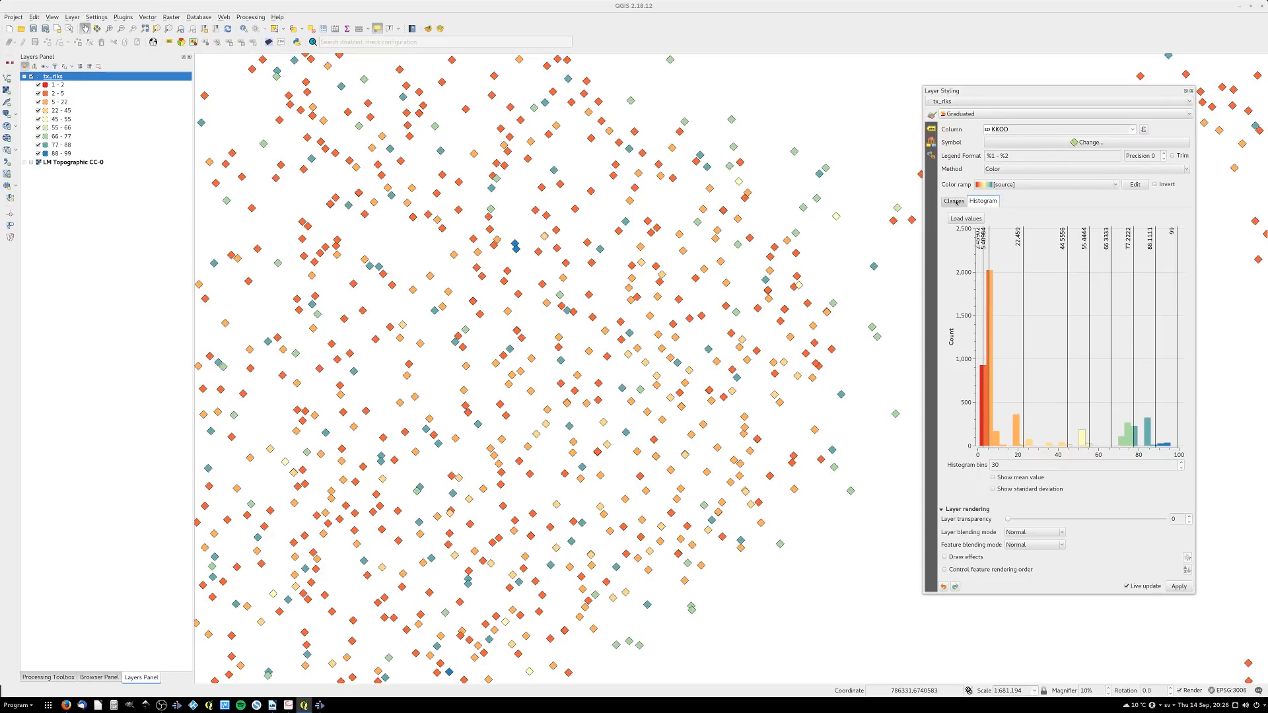
Reclassify the KKOD values in Equal Interval mode, check the breaks in the histogram and return to the class list
{"action": "left_click", "coordinate": [954, 202]}
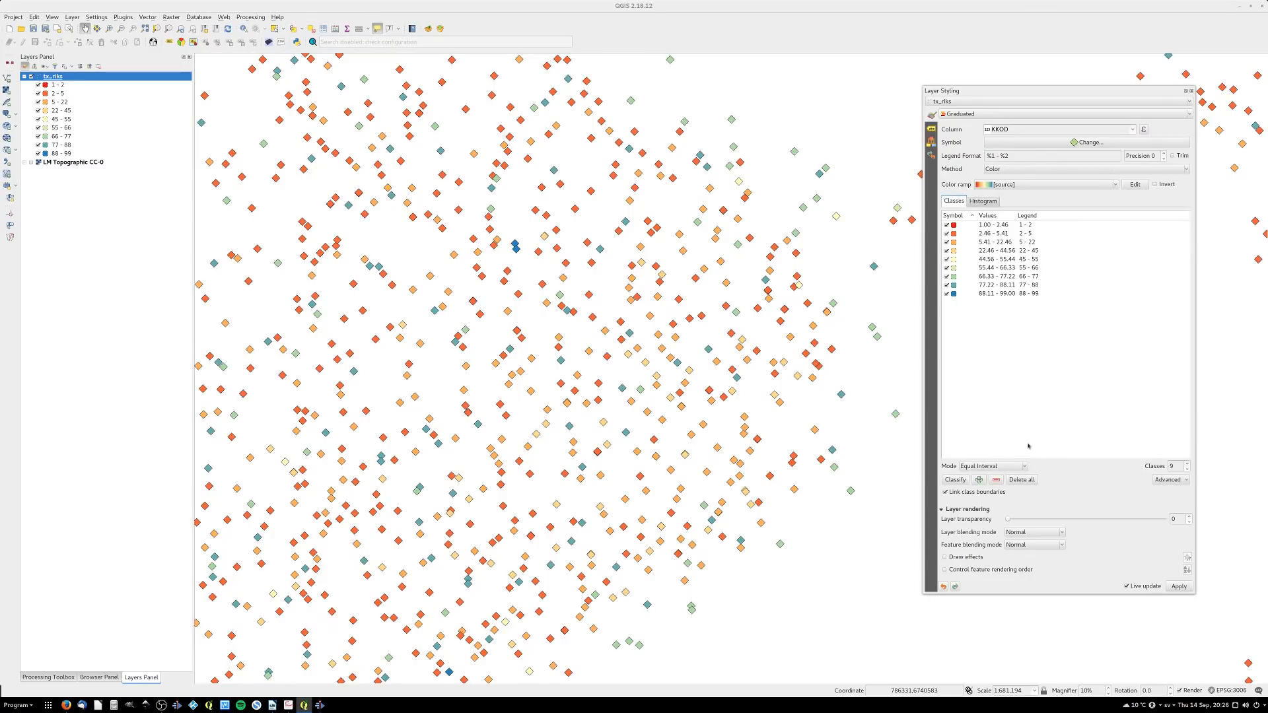
{"action": "left_click", "coordinate": [1004, 468]}
{"action": "left_click", "coordinate": [1004, 468]}
{"action": "left_click", "coordinate": [963, 482]}
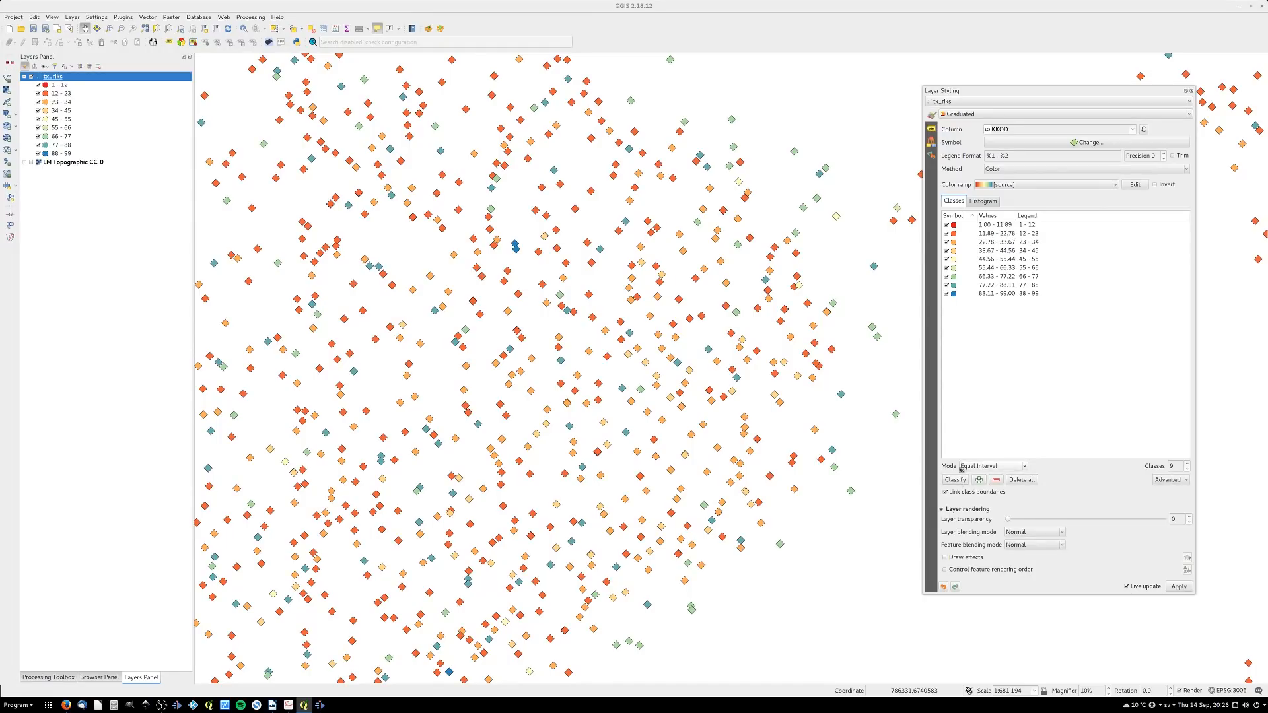
{"action": "left_click", "coordinate": [983, 202]}
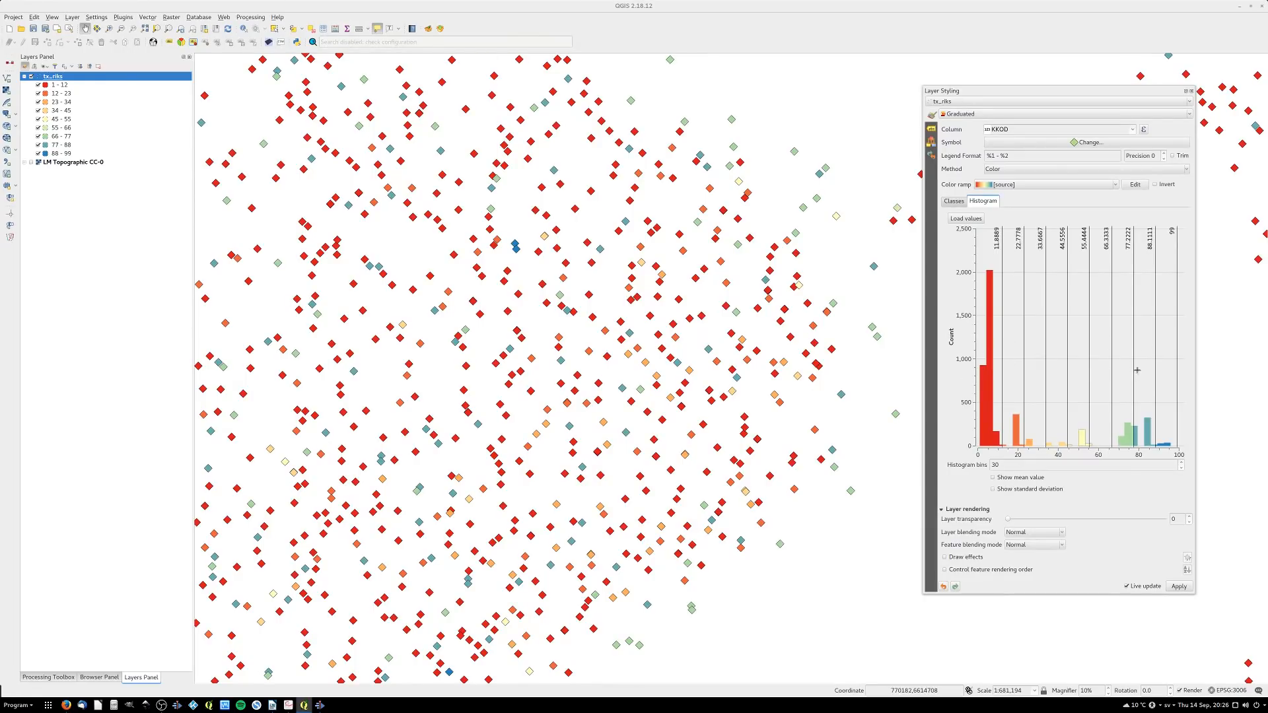
{"action": "left_click", "coordinate": [954, 200]}
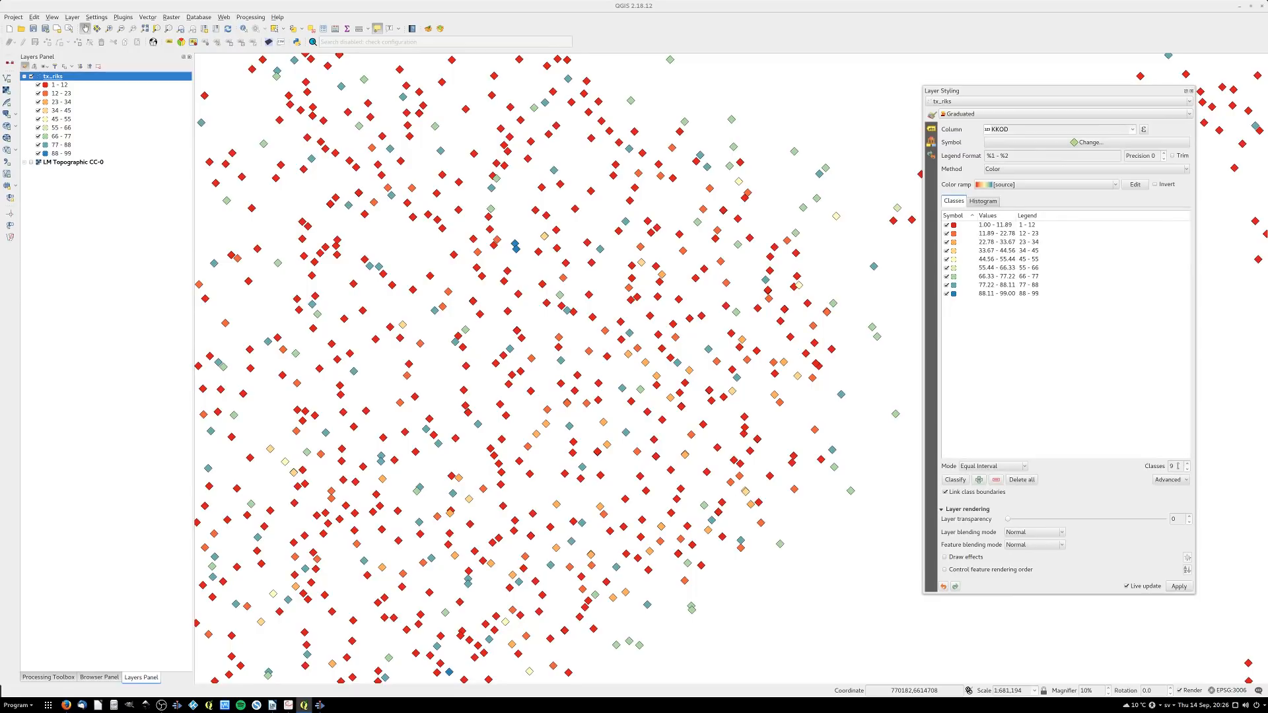
Reclassify the KKOD values in Quantile (Equal Count) mode, check the breaks in the histogram and return to the class list
{"action": "left_click", "coordinate": [969, 467]}
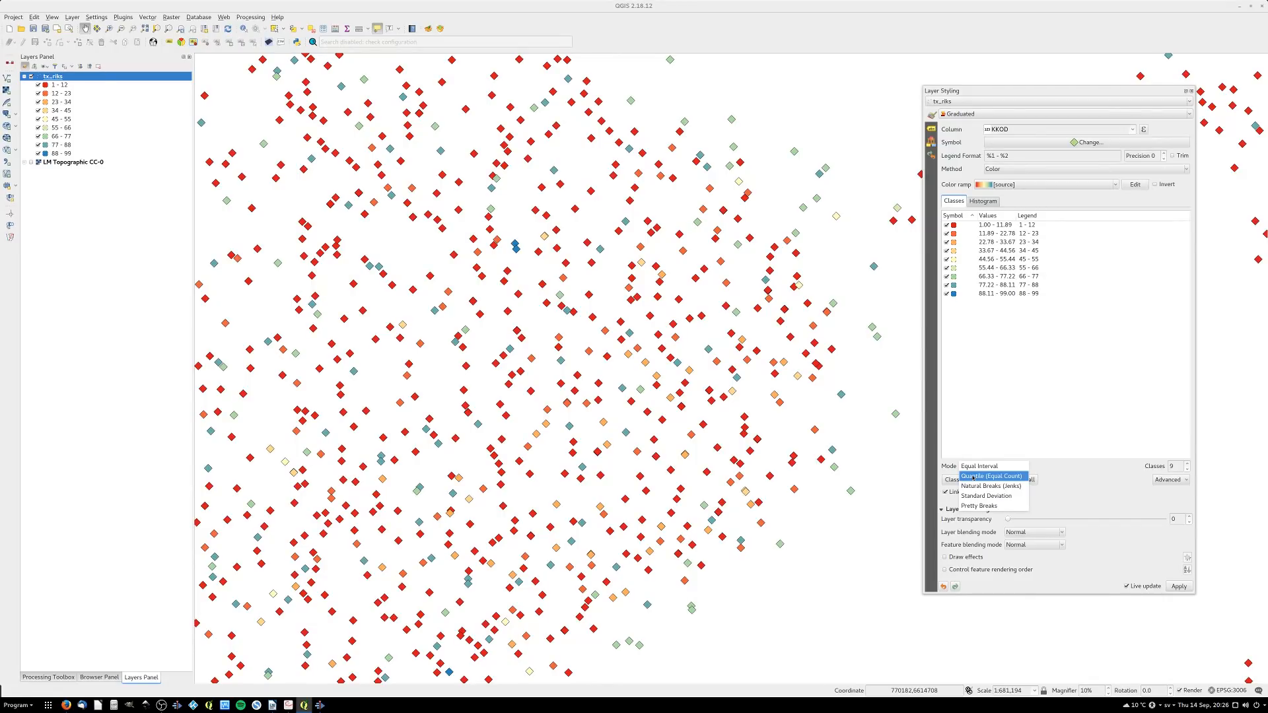
{"action": "left_click", "coordinate": [973, 476]}
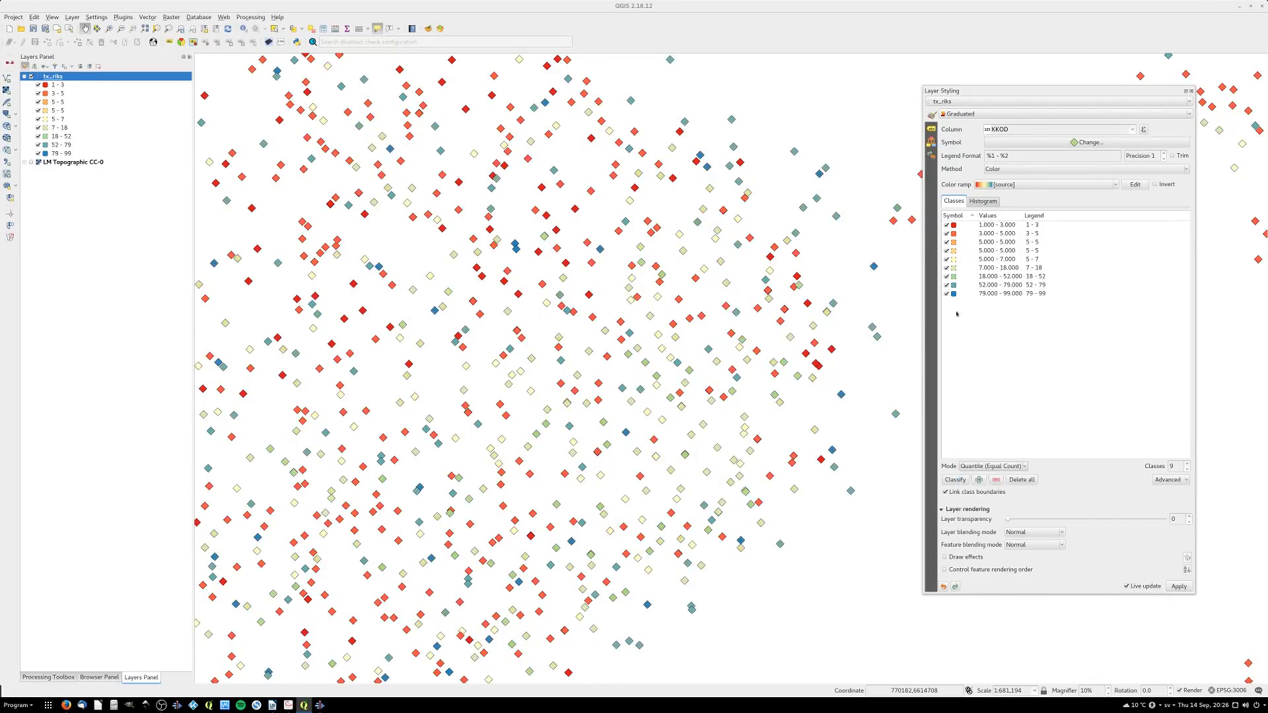
{"action": "left_click", "coordinate": [978, 202]}
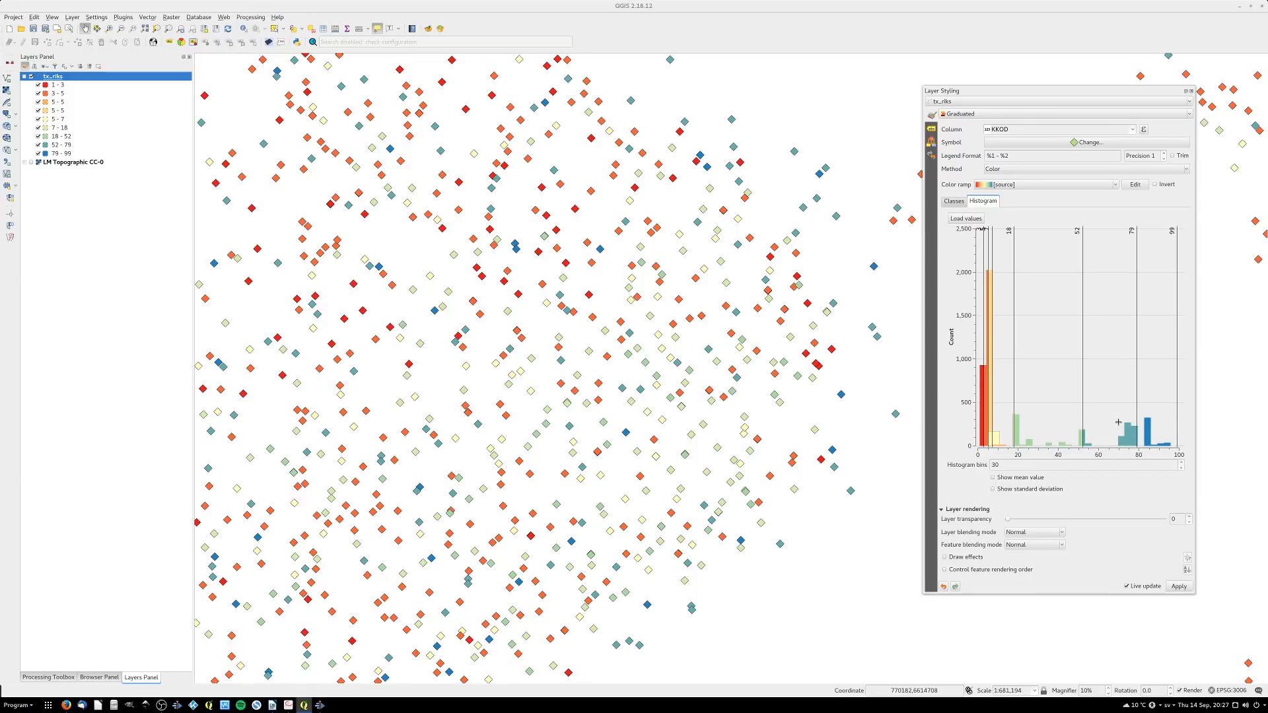
{"action": "left_click", "coordinate": [953, 202]}
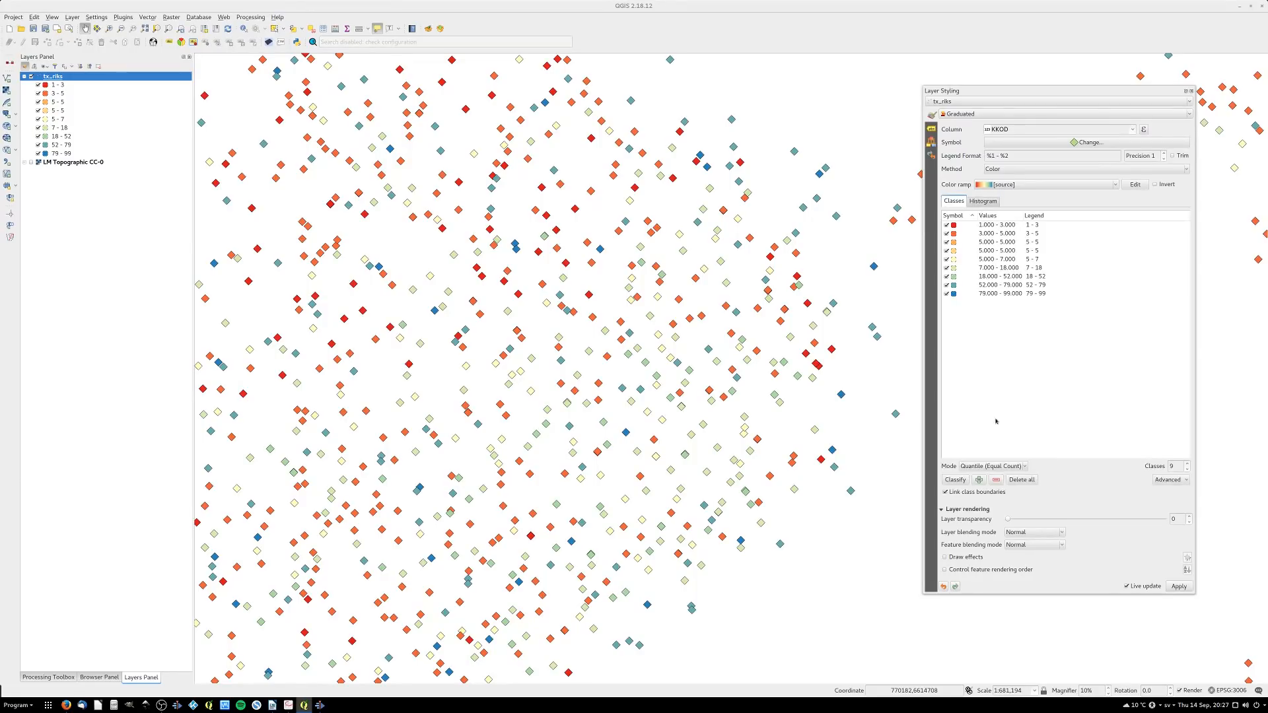
Reclassify the KKOD values in Natural Breaks (Jenks) mode, inspect the histogram breaks and go back to the class list
{"action": "left_click", "coordinate": [995, 468]}
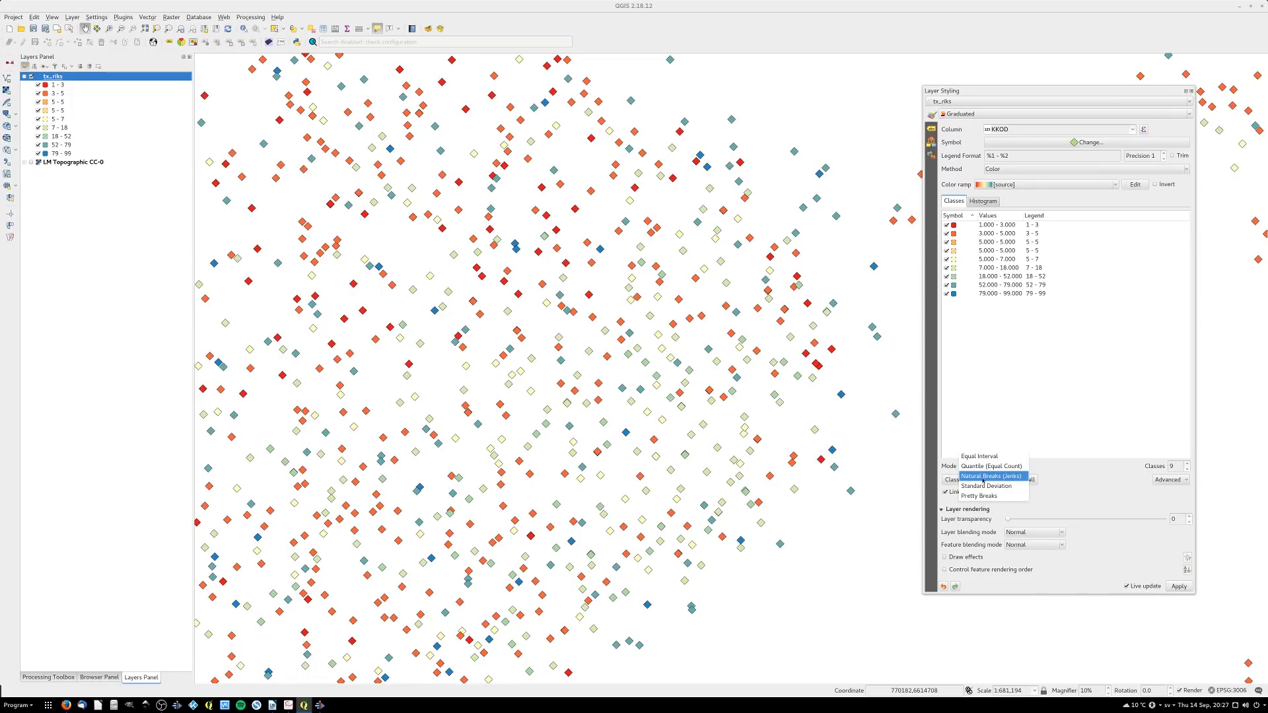
{"action": "left_click", "coordinate": [984, 477]}
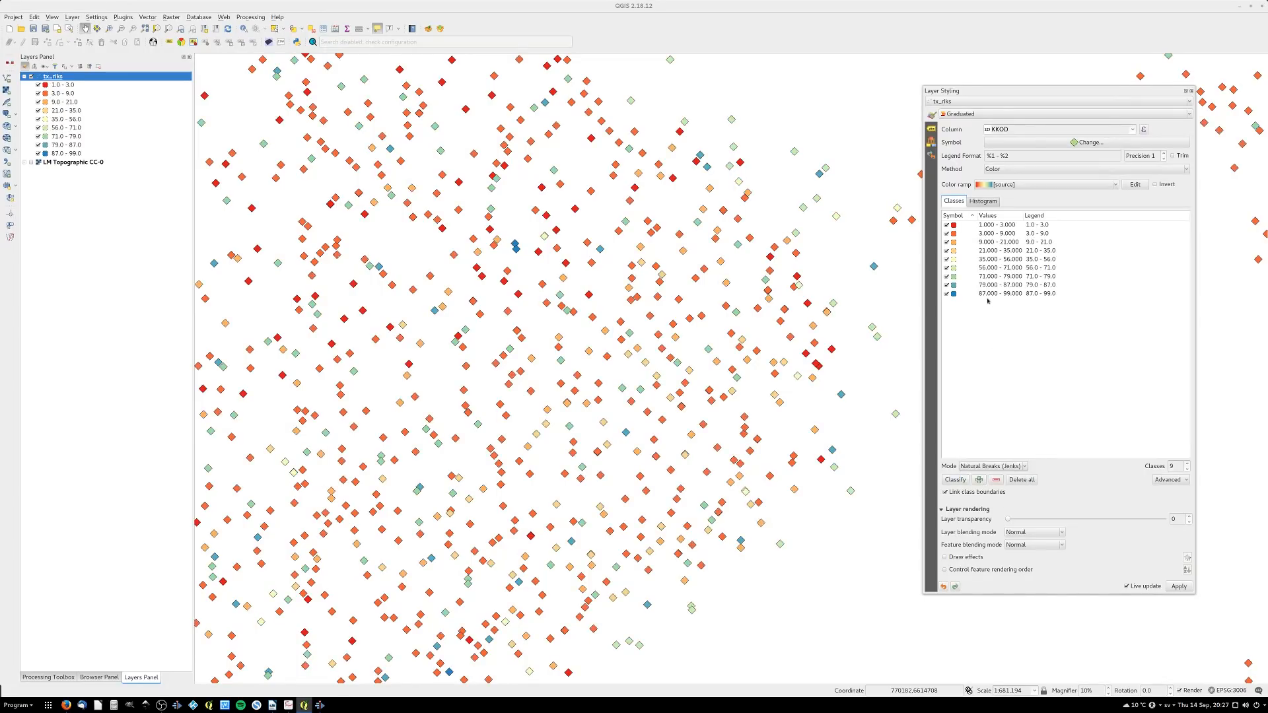
{"action": "left_click", "coordinate": [985, 202]}
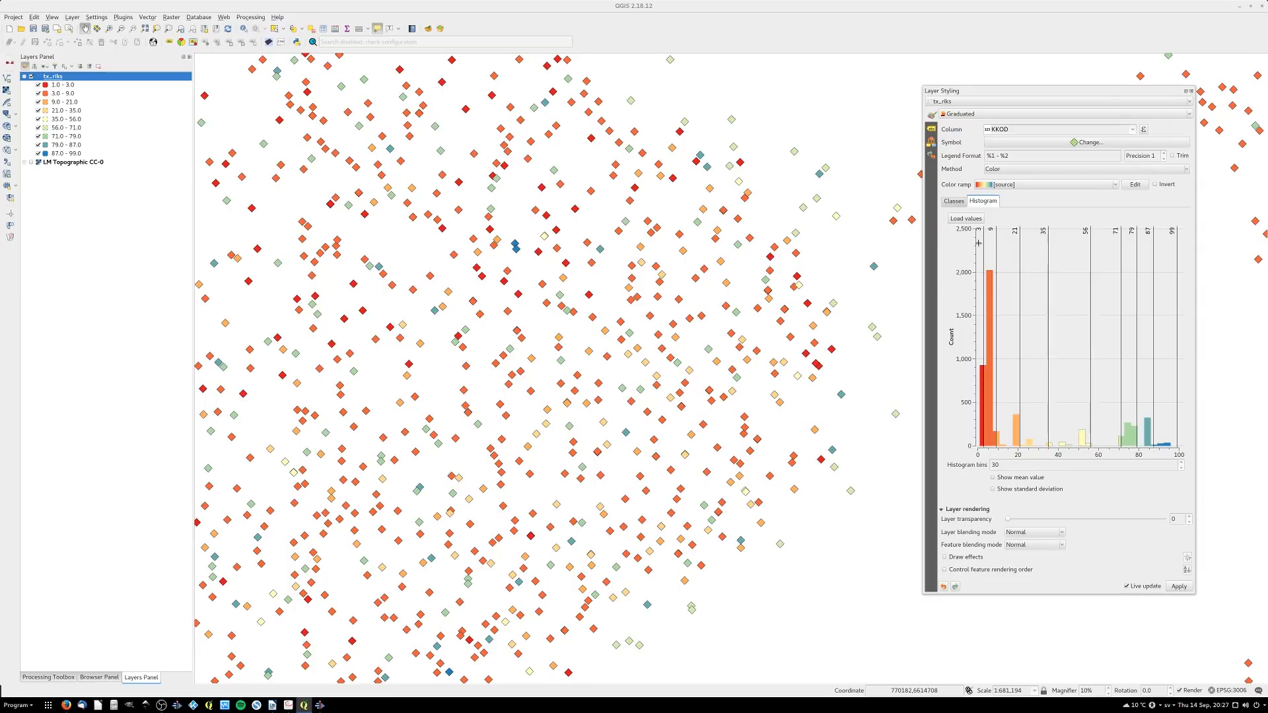
{"action": "left_click", "coordinate": [957, 203]}
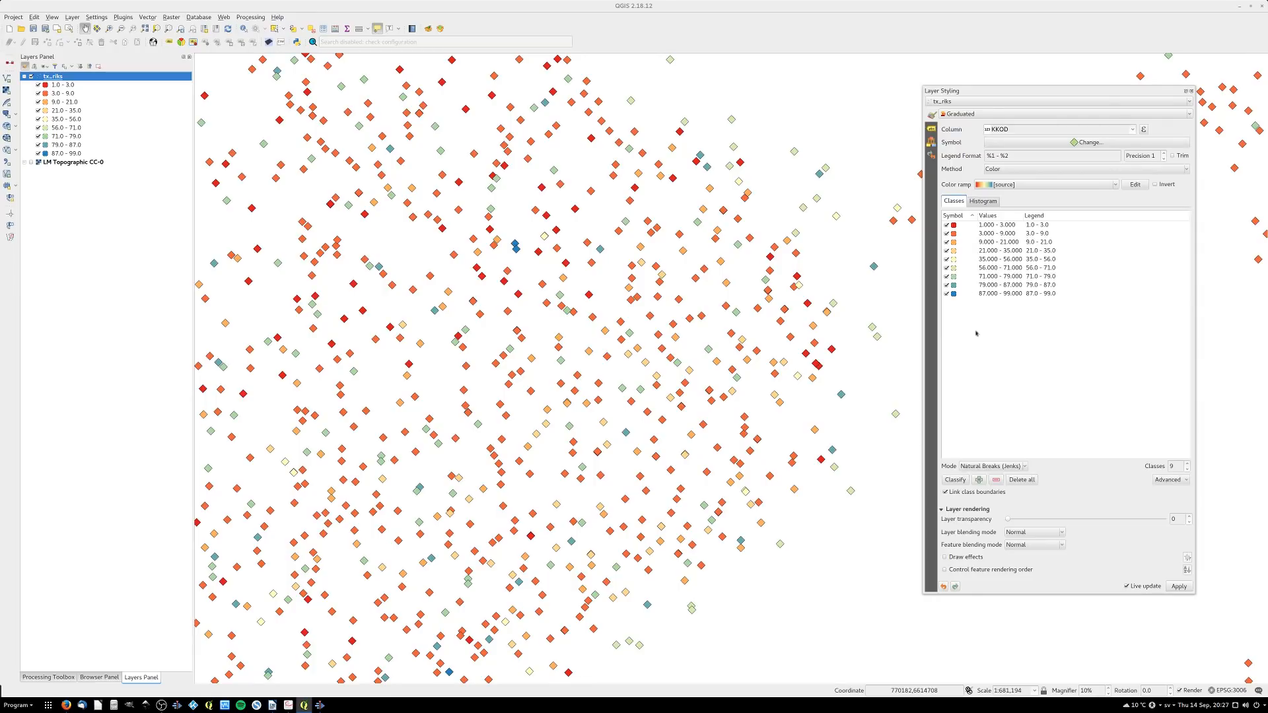
Reclassify the KKOD values in Standard Deviation mode, compare the breaks in the histogram and return to the class list
{"action": "left_click", "coordinate": [989, 466]}
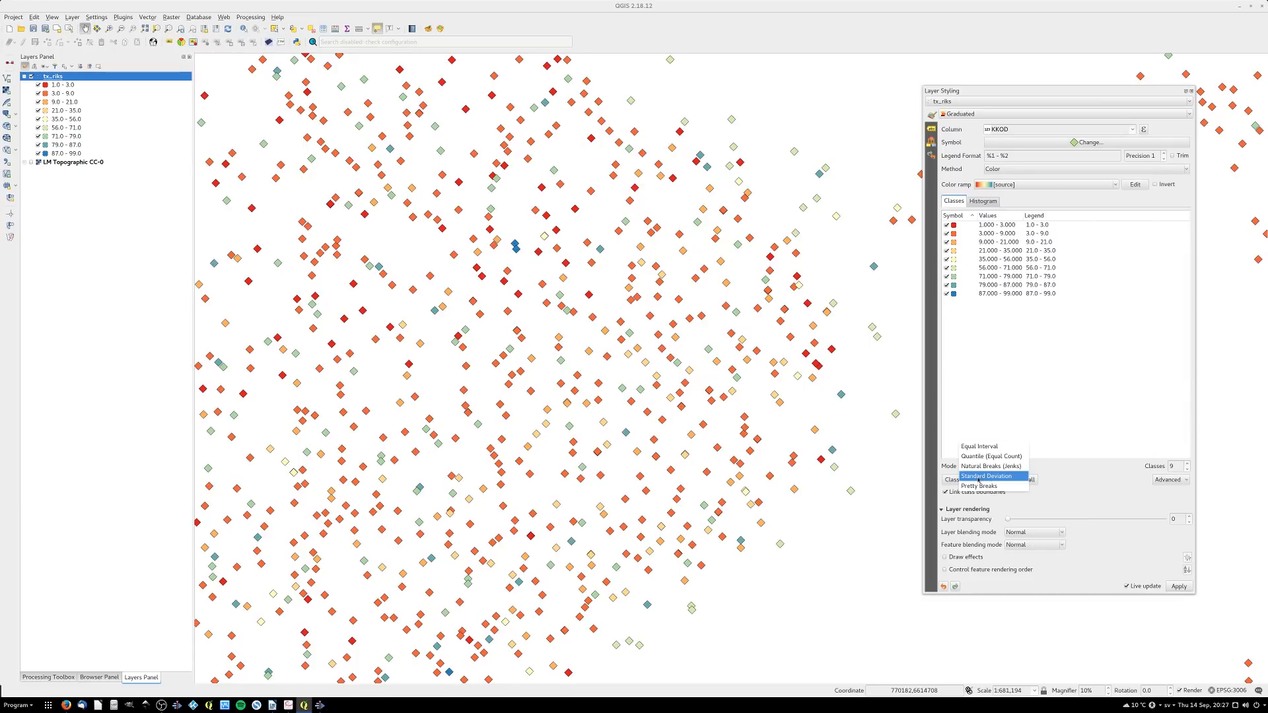
{"action": "left_click", "coordinate": [977, 476]}
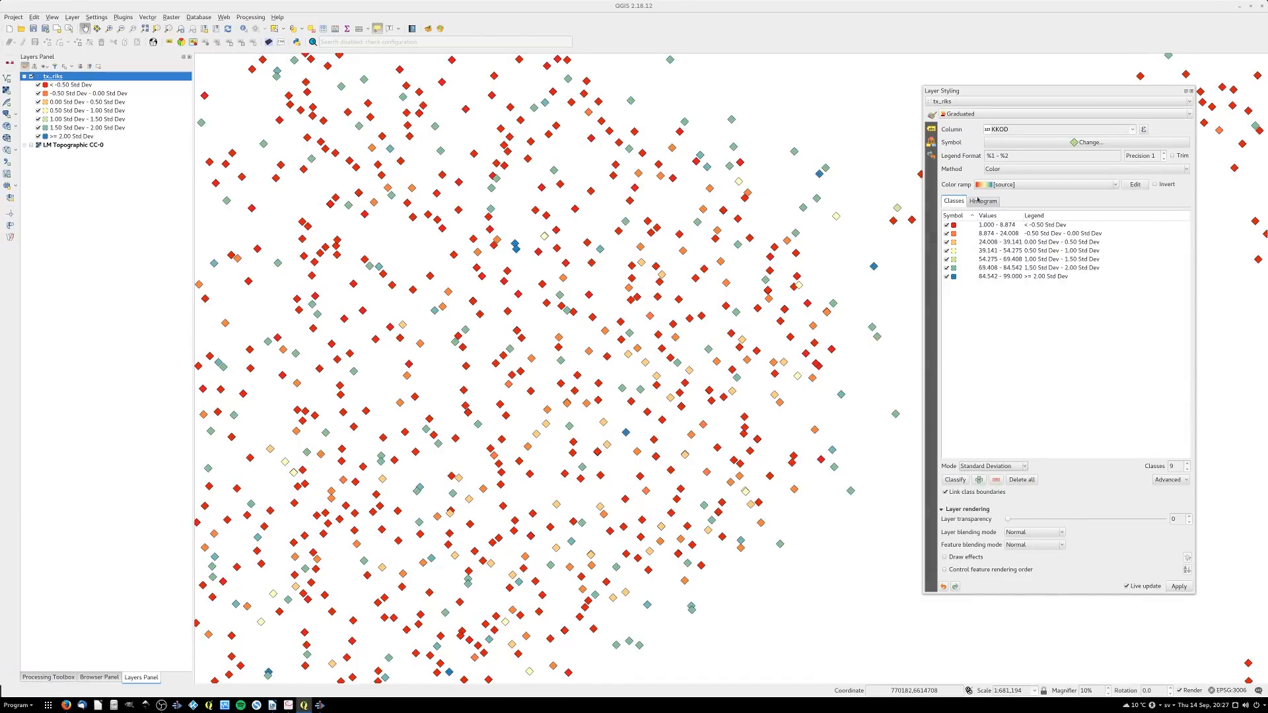
{"action": "left_click", "coordinate": [981, 201]}
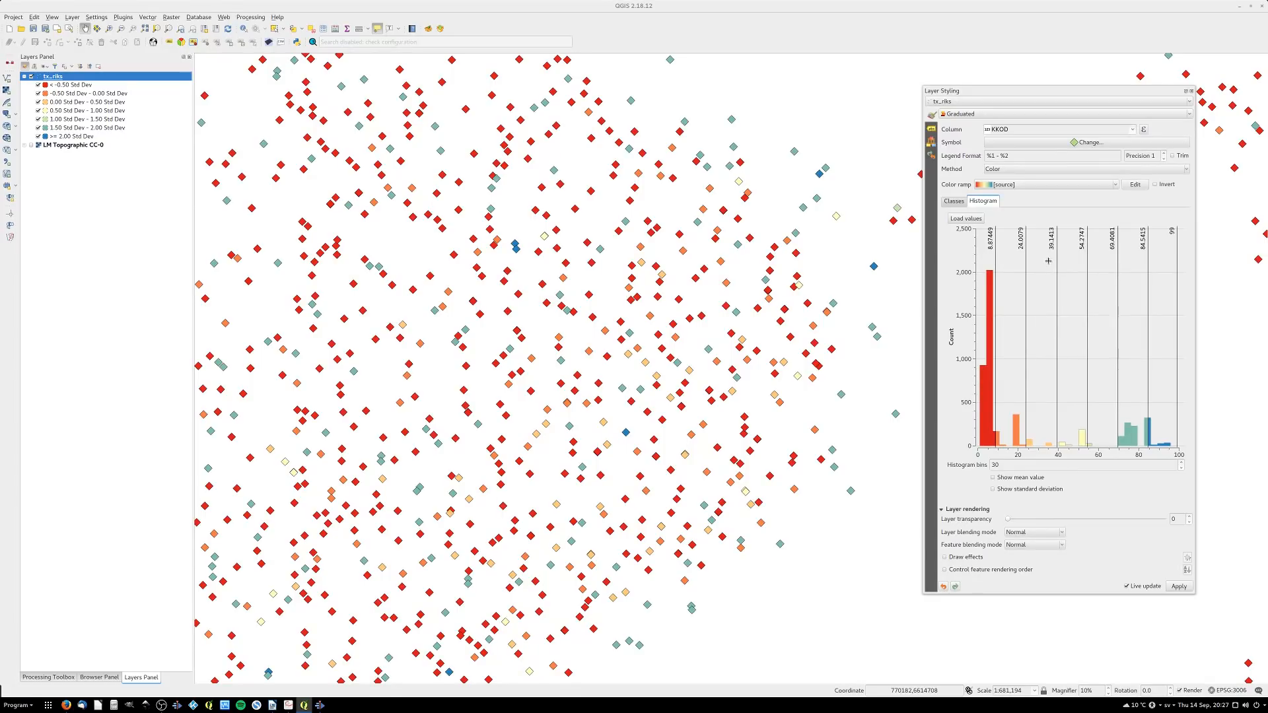
{"action": "left_click", "coordinate": [952, 202]}
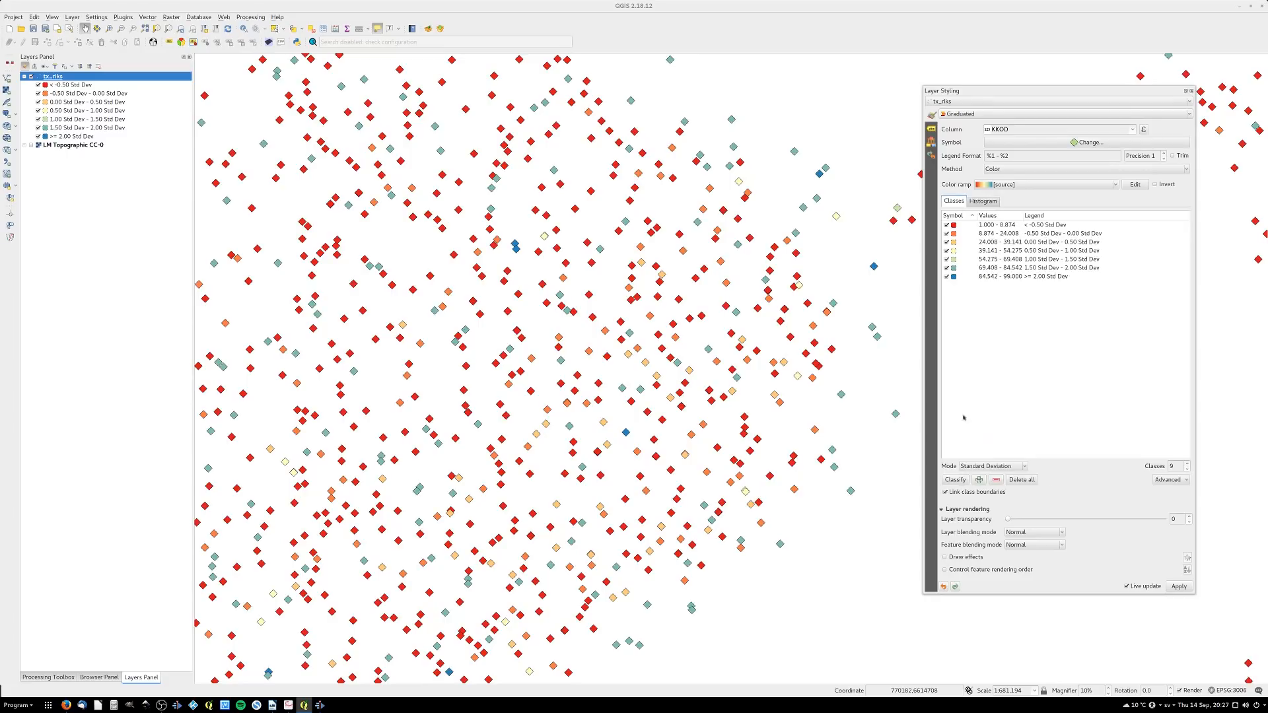
Reclassify the KKOD values in Pretty Breaks mode and expand the tx_riks legend in the layer tree
{"action": "left_click", "coordinate": [977, 467]}
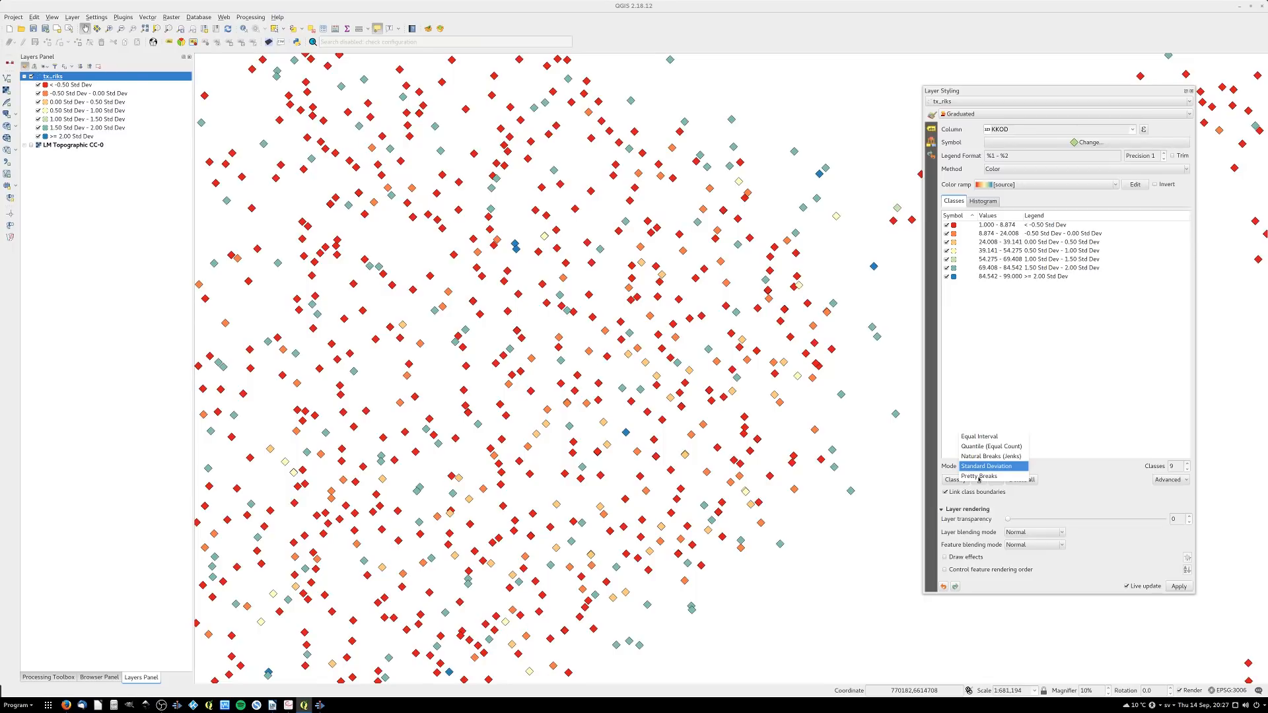
{"action": "left_click", "coordinate": [979, 476]}
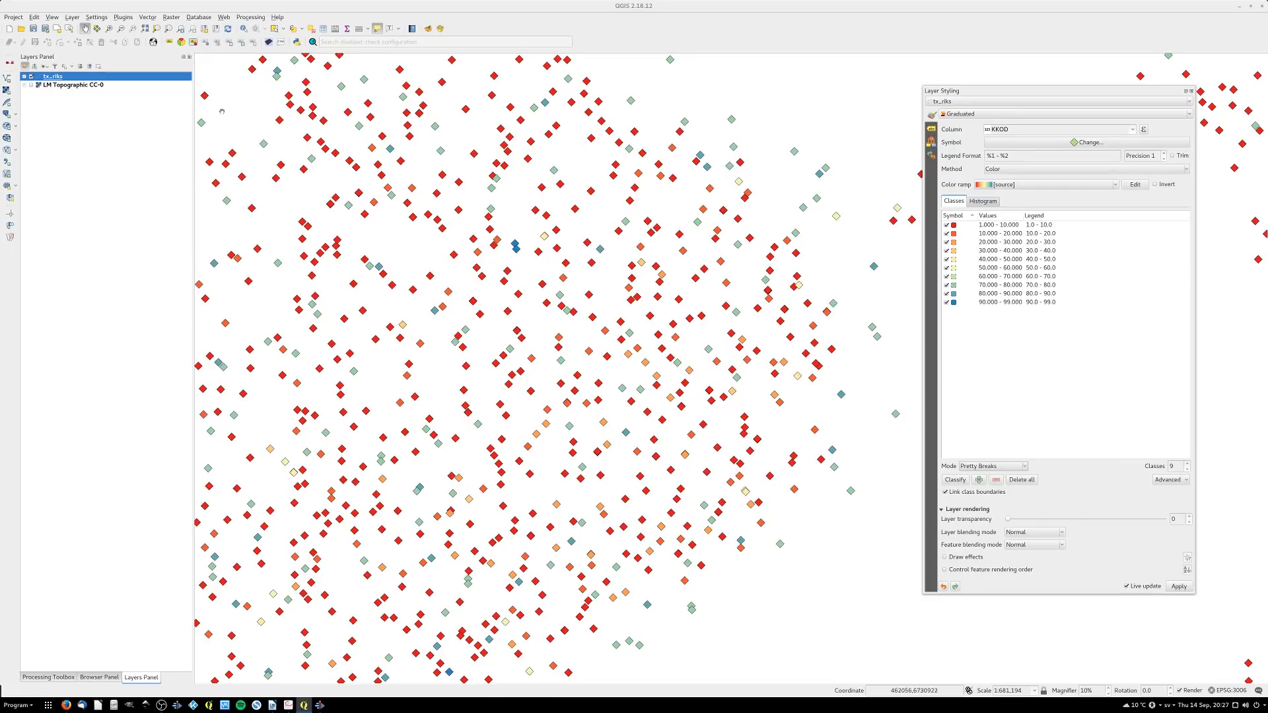
{"action": "left_click", "coordinate": [24, 76]}
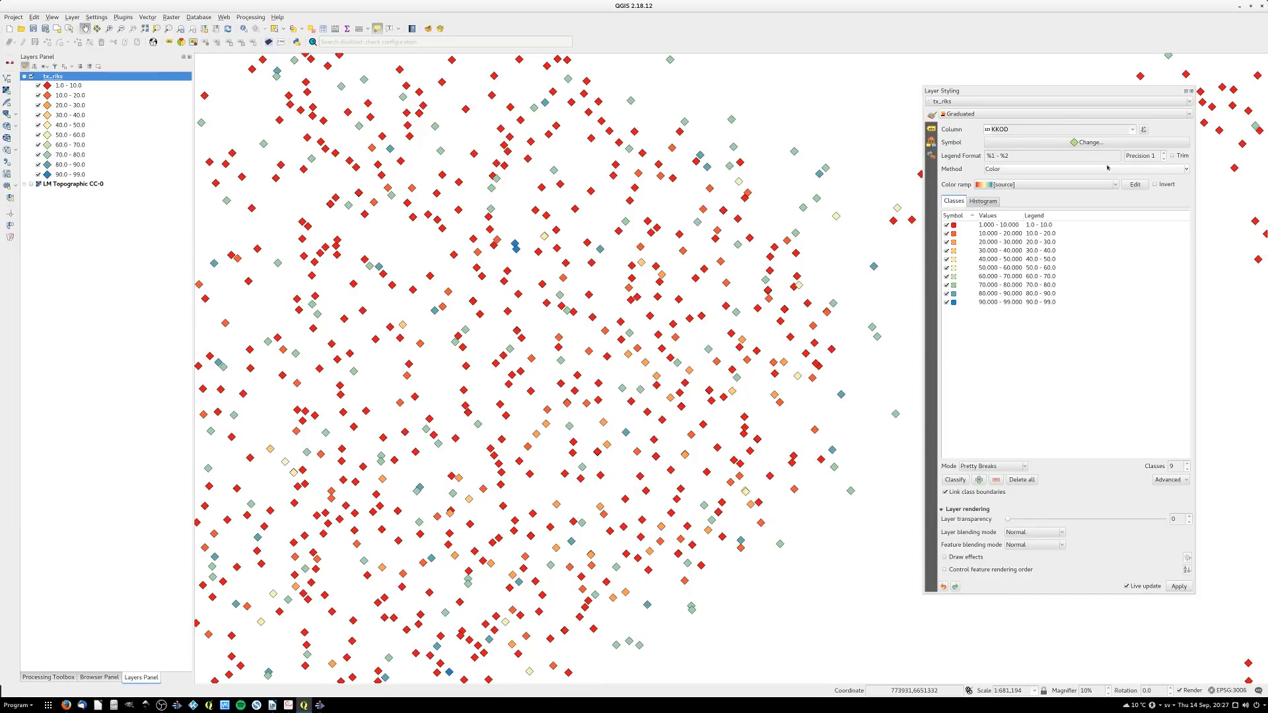
Set the legend precision to 0 and the legend format to "%1 - %2 dogs"
{"action": "left_click", "coordinate": [1164, 159]}
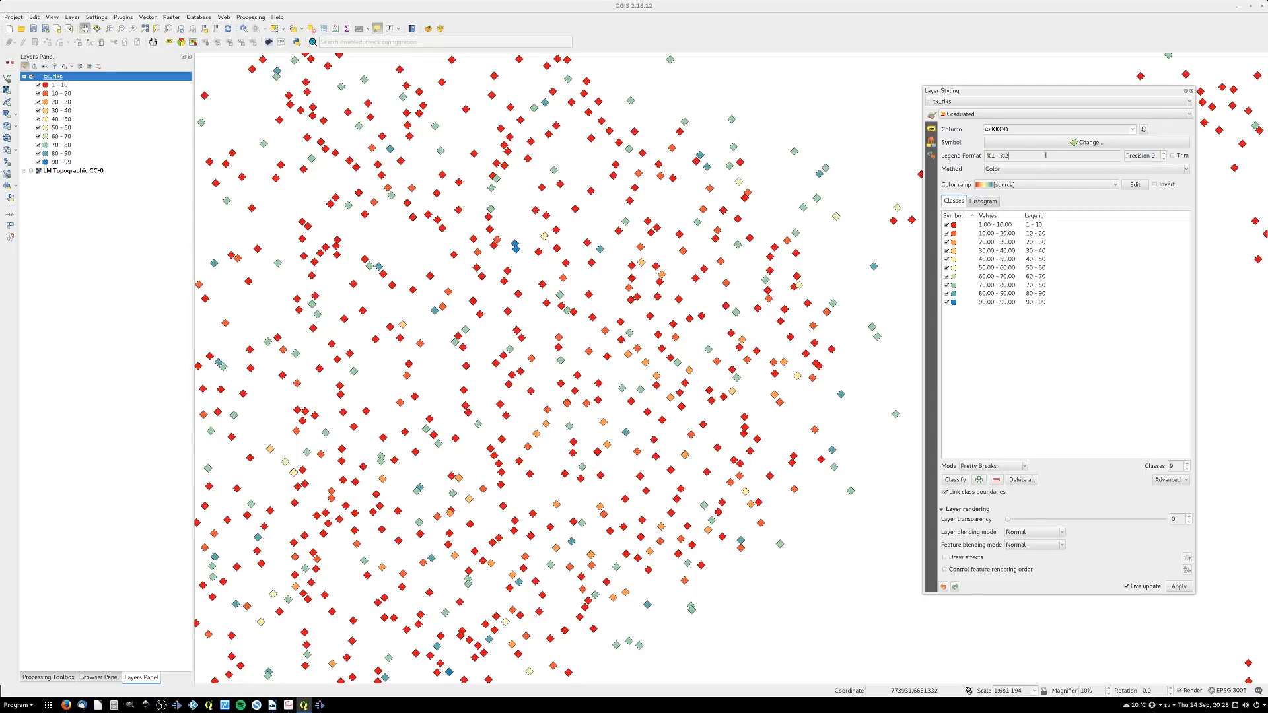
{"action": "type", "text": "%"}
{"action": "key", "text": "BackSpace"}
{"action": "key", "text": "BackSpace"}
{"action": "type", "text": "dogs"}
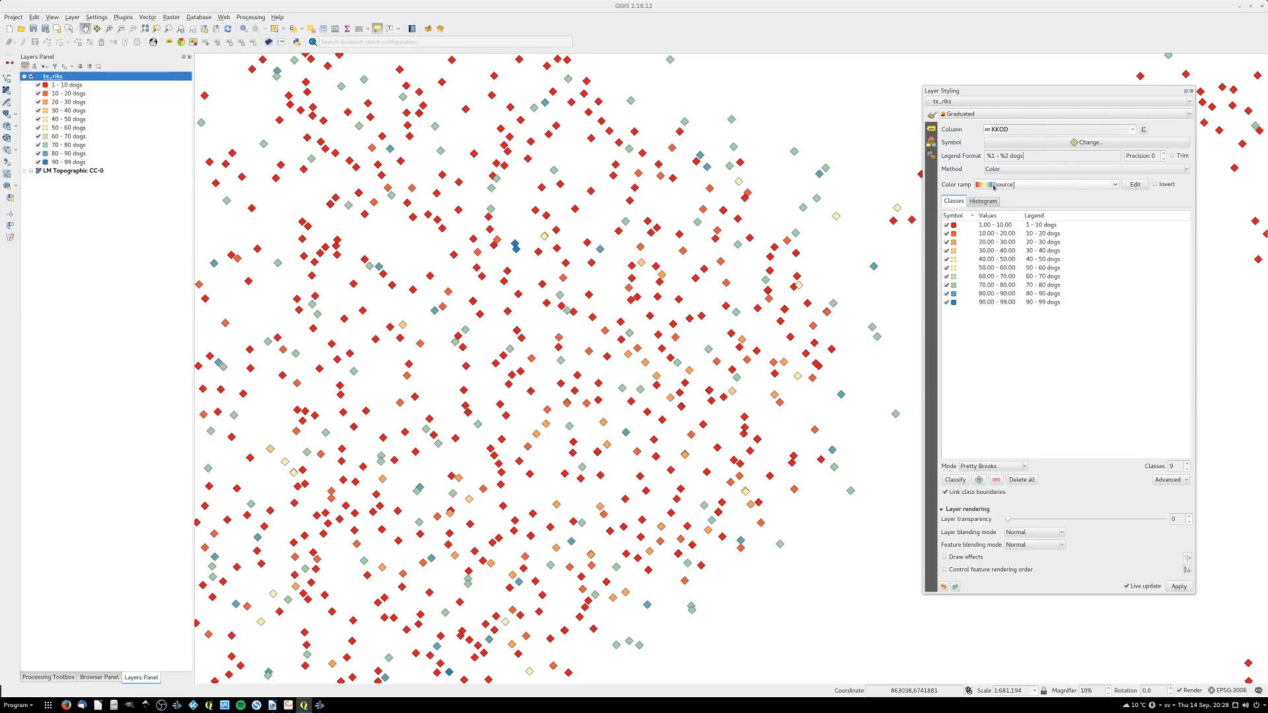
Edit the colour ramp, moving the first inner gradient stop to 23.2 % and recolouring it brown (#a87340)
{"action": "left_click", "coordinate": [1136, 185]}
{"action": "left_click_drag", "start_coordinate": [721, 167], "coordinate": [737, 122]}
{"action": "mouse_move", "coordinate": [664, 172]}
{"action": "left_mouse_down"}
{"action": "mouse_move", "coordinate": [682, 173]}
{"action": "mouse_move", "coordinate": [659, 173]}
{"action": "left_mouse_up"}
{"action": "left_click_drag", "start_coordinate": [796, 235], "coordinate": [803, 229]}
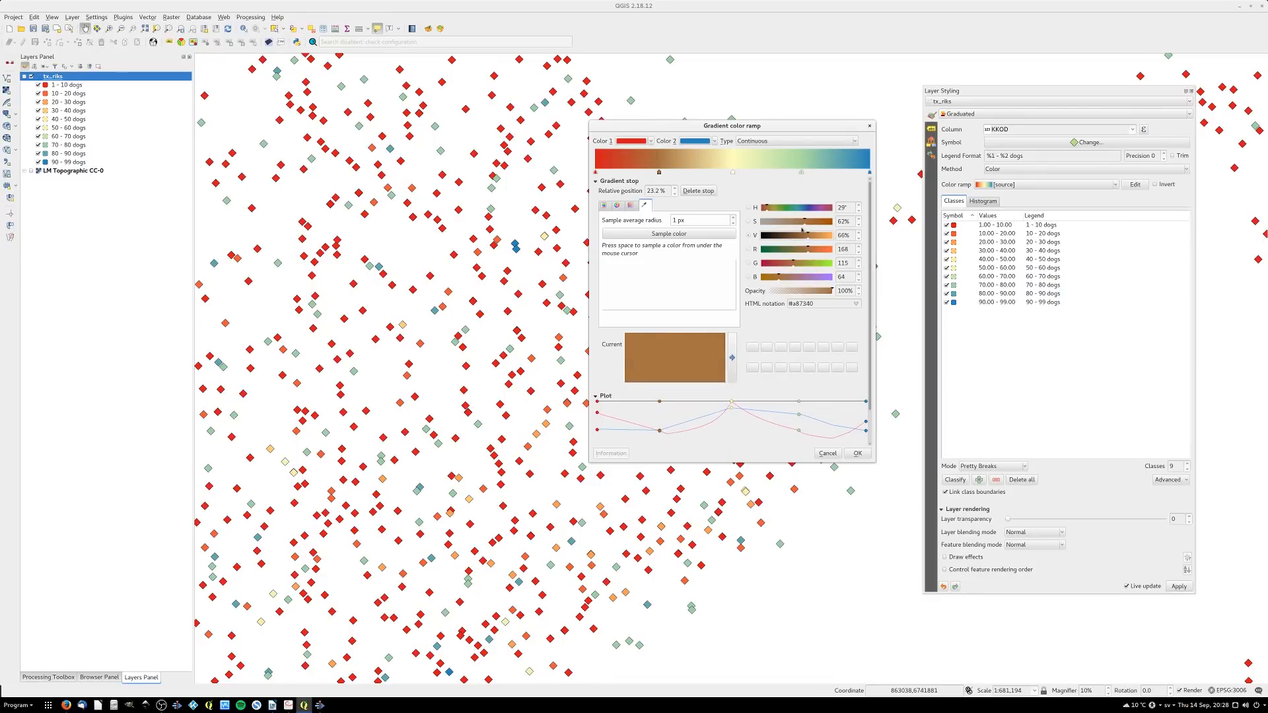
Add a light green (#d5ff81) gradient stop between the brown and pale yellow stops and position it at 43.6 %
{"action": "double_click", "coordinate": [697, 168]}
{"action": "left_click_drag", "start_coordinate": [814, 263], "coordinate": [835, 264]}
{"action": "mouse_move", "coordinate": [698, 175]}
{"action": "left_mouse_down"}
{"action": "mouse_move", "coordinate": [683, 173]}
{"action": "mouse_move", "coordinate": [716, 175]}
{"action": "left_mouse_up"}
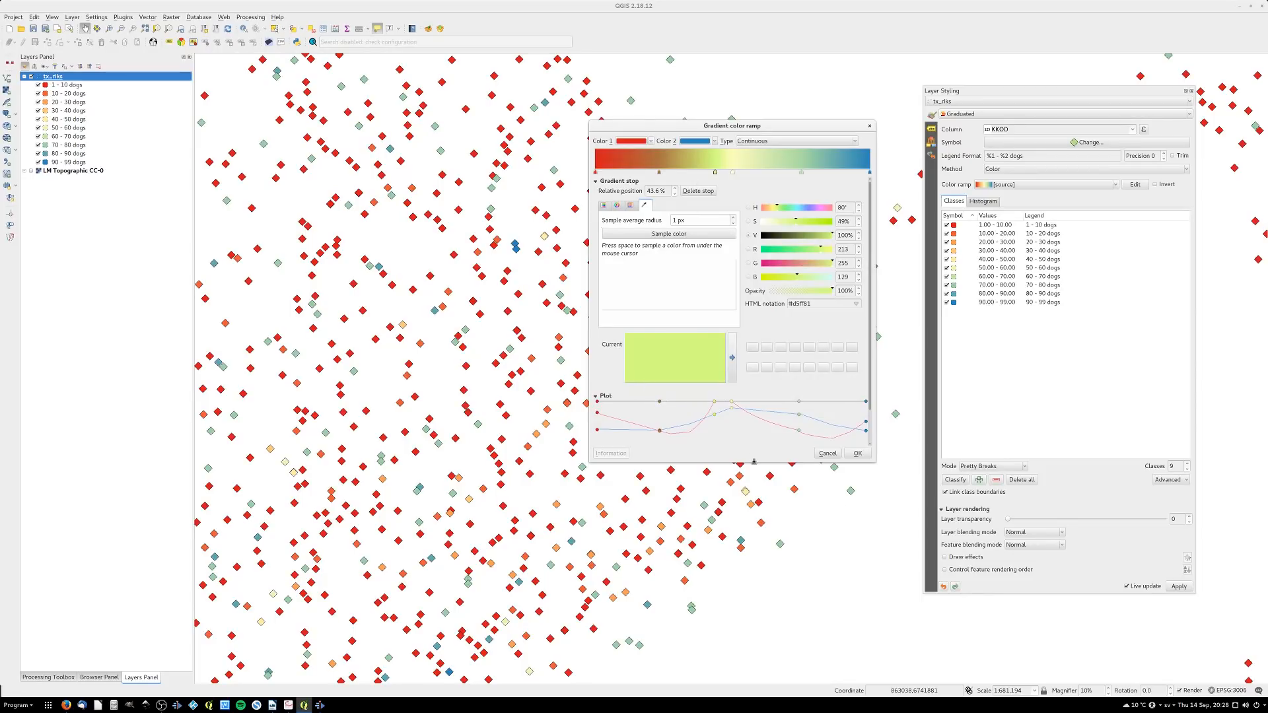
Enlarge the ramp plot, hide its lightness and saturation curves, and lower the end colour's opacity to 0 %
{"action": "left_click_drag", "start_coordinate": [754, 462], "coordinate": [764, 510]}
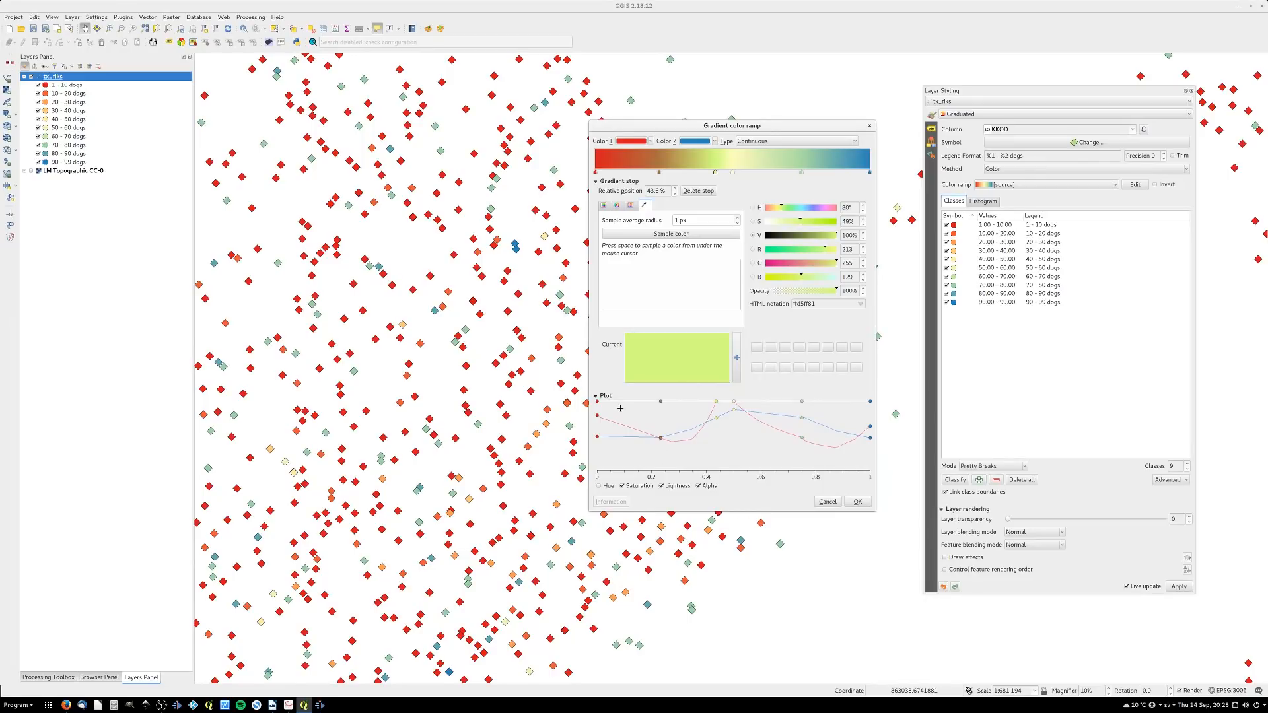
{"action": "left_click", "coordinate": [675, 488]}
{"action": "left_click", "coordinate": [640, 486]}
{"action": "left_click_drag", "start_coordinate": [871, 402], "coordinate": [871, 468]}
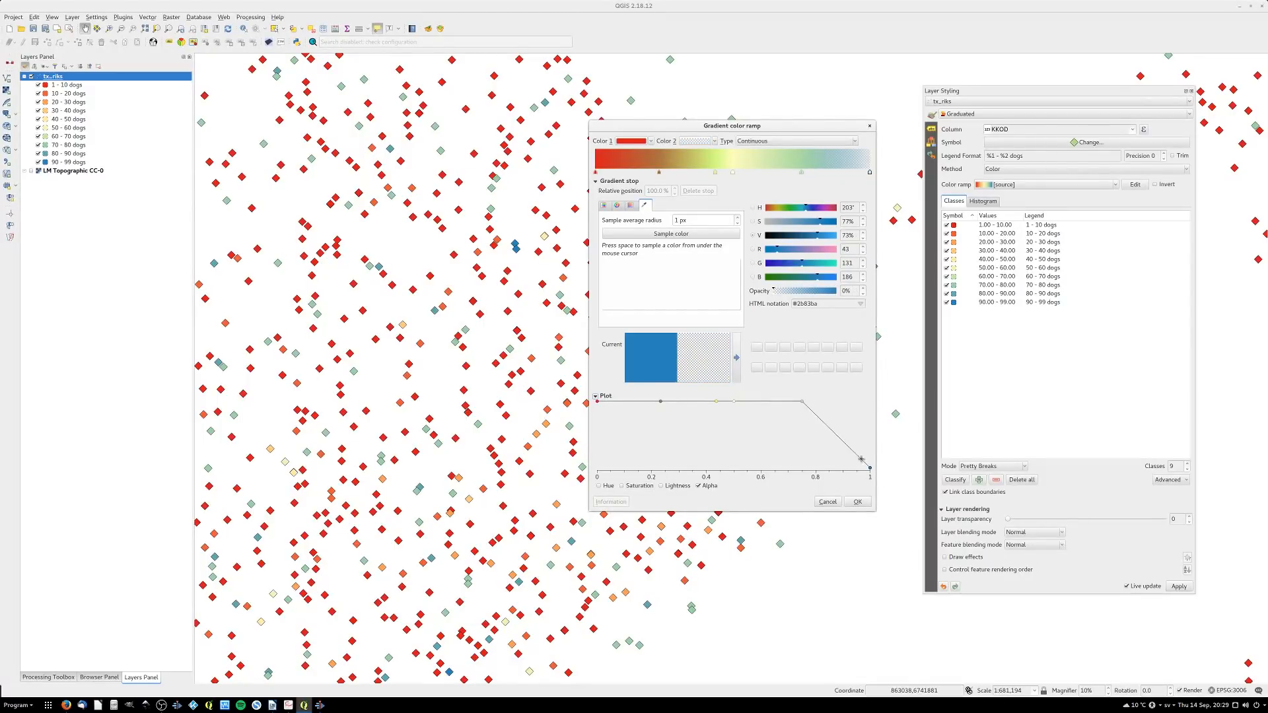
Using the lightness and hue curves, shift the light green stop to 38.0 % with colour #5dff87, and accept the ramp
{"action": "left_click", "coordinate": [675, 485]}
{"action": "mouse_move", "coordinate": [718, 416]}
{"action": "left_mouse_down"}
{"action": "mouse_move", "coordinate": [693, 432]}
{"action": "mouse_move", "coordinate": [702, 422]}
{"action": "left_mouse_up"}
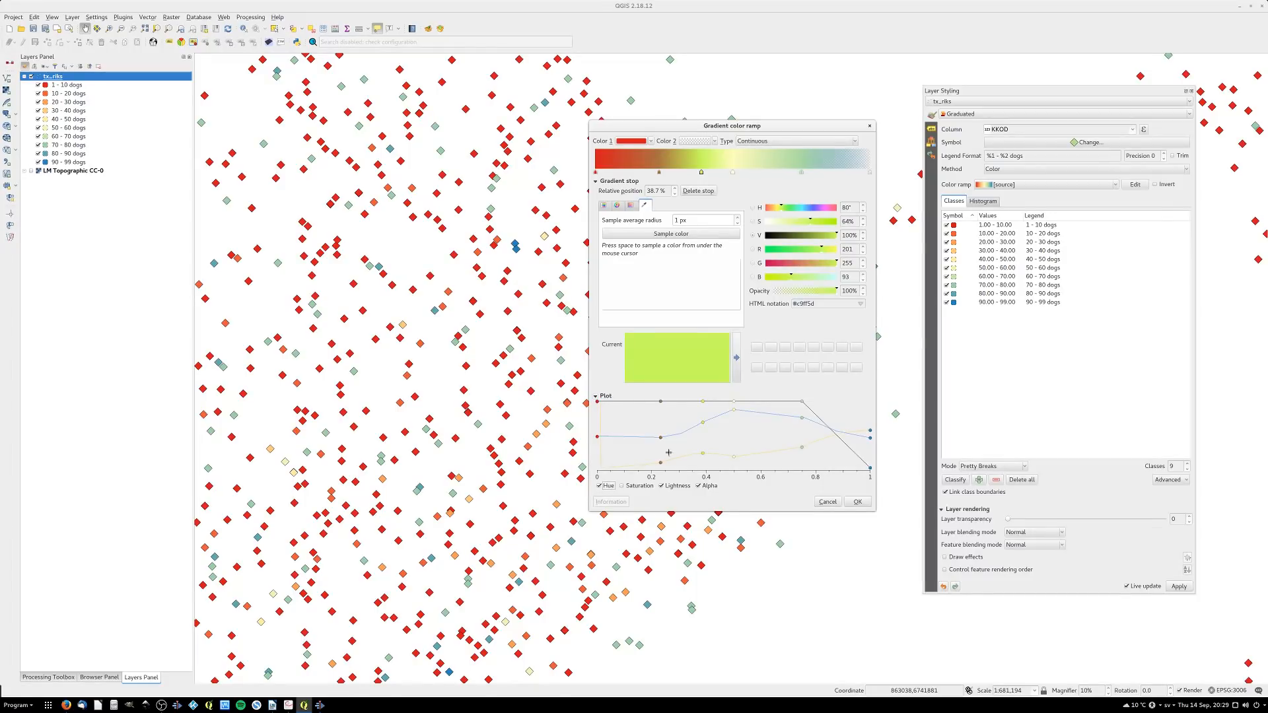
{"action": "left_click_drag", "start_coordinate": [705, 452], "coordinate": [701, 438]}
{"action": "mouse_move", "coordinate": [701, 430]}
{"action": "left_mouse_down"}
{"action": "mouse_move", "coordinate": [702, 410]}
{"action": "mouse_move", "coordinate": [701, 443]}
{"action": "left_mouse_up"}
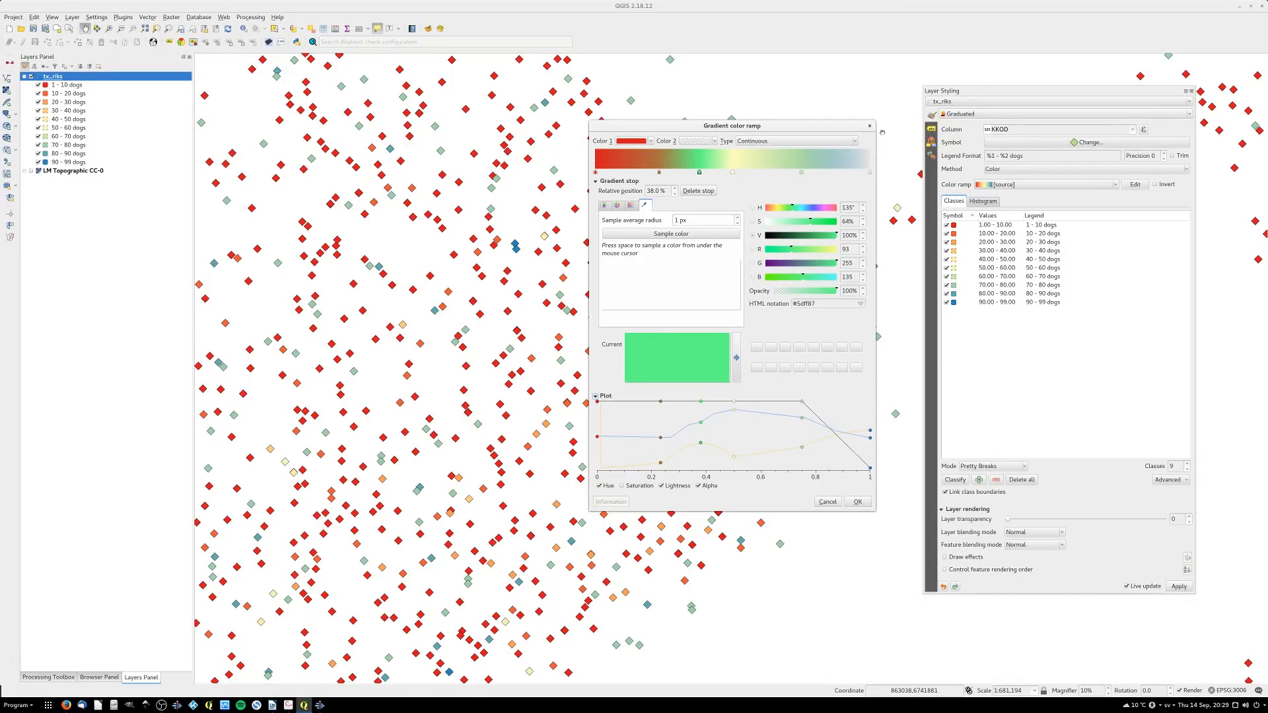
{"action": "left_click", "coordinate": [857, 502]}
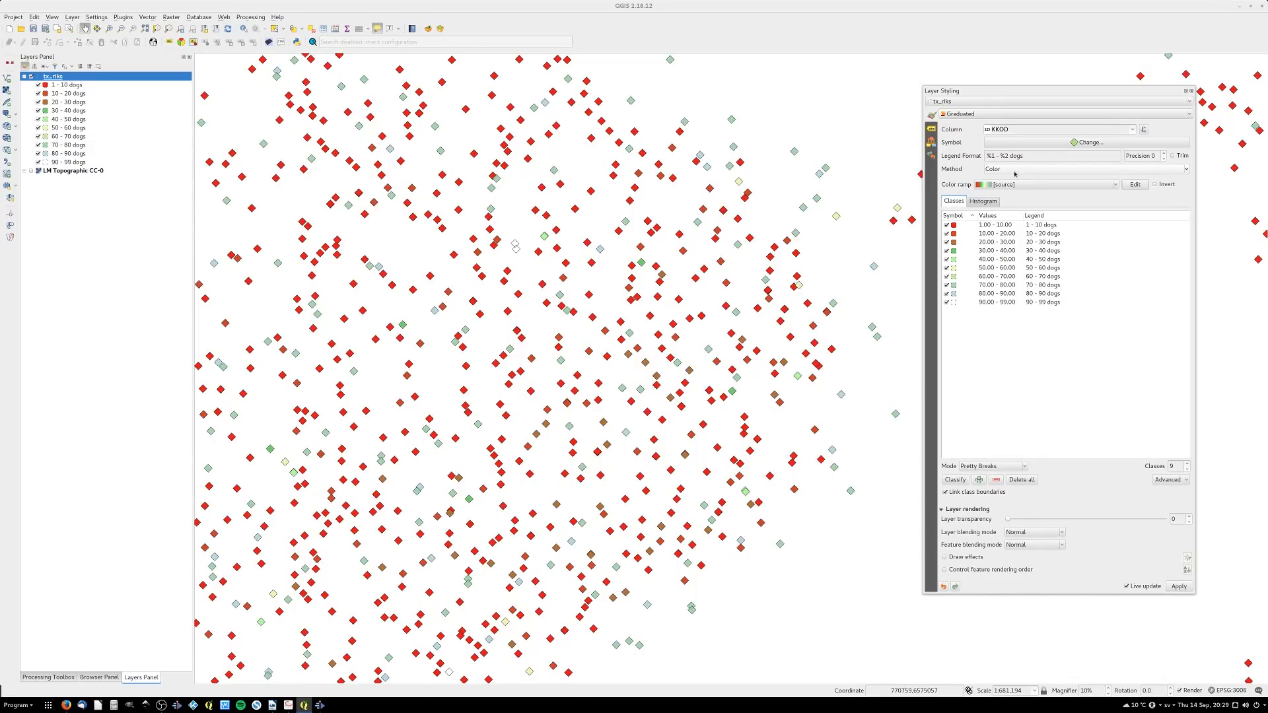
Switch the graduated method to Size, with symbols ranging from 4 to 18 millimetres
{"action": "left_click", "coordinate": [1014, 173]}
{"action": "left_click", "coordinate": [1013, 179]}
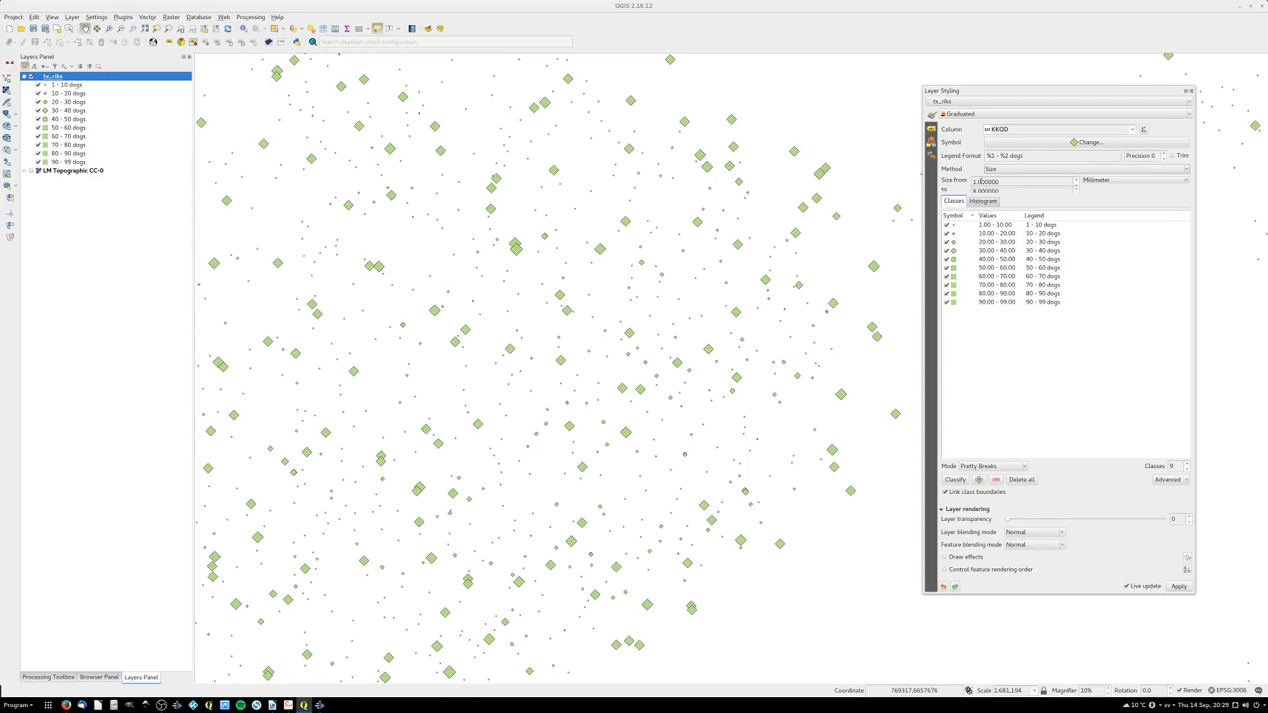
{"action": "left_click_drag", "start_coordinate": [998, 182], "coordinate": [920, 172]}
{"action": "type", "text": "4"}
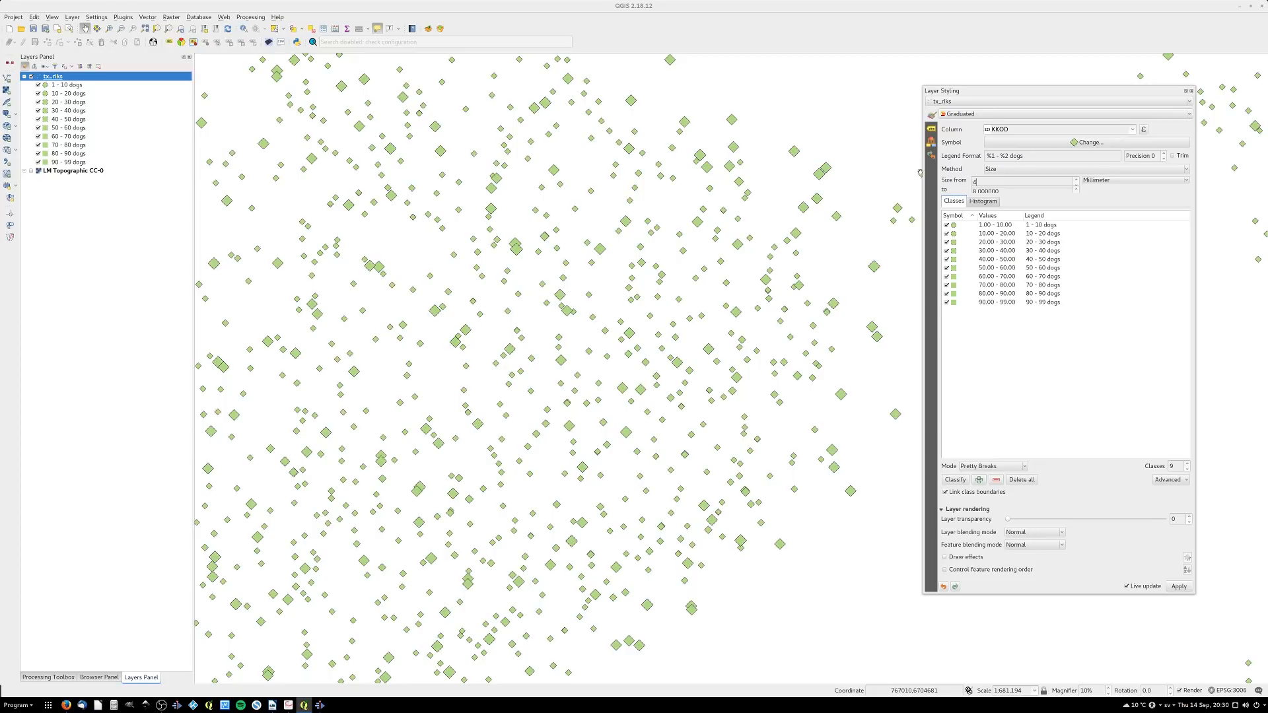
{"action": "left_click_drag", "start_coordinate": [1003, 190], "coordinate": [958, 192]}
{"action": "type", "text": "18"}
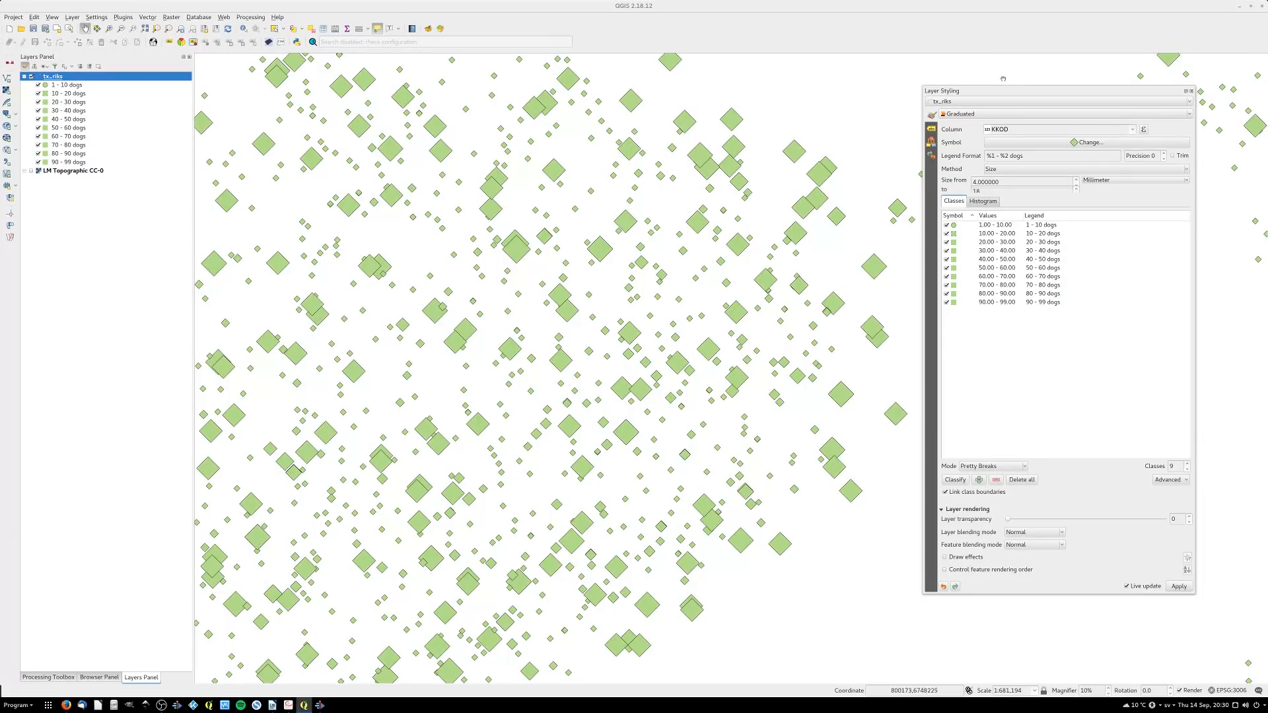
Reclassify the size-graduated symbols in Natural Breaks (Jenks) mode, comparing the histogram breaks before and after
{"action": "left_click", "coordinate": [983, 201]}
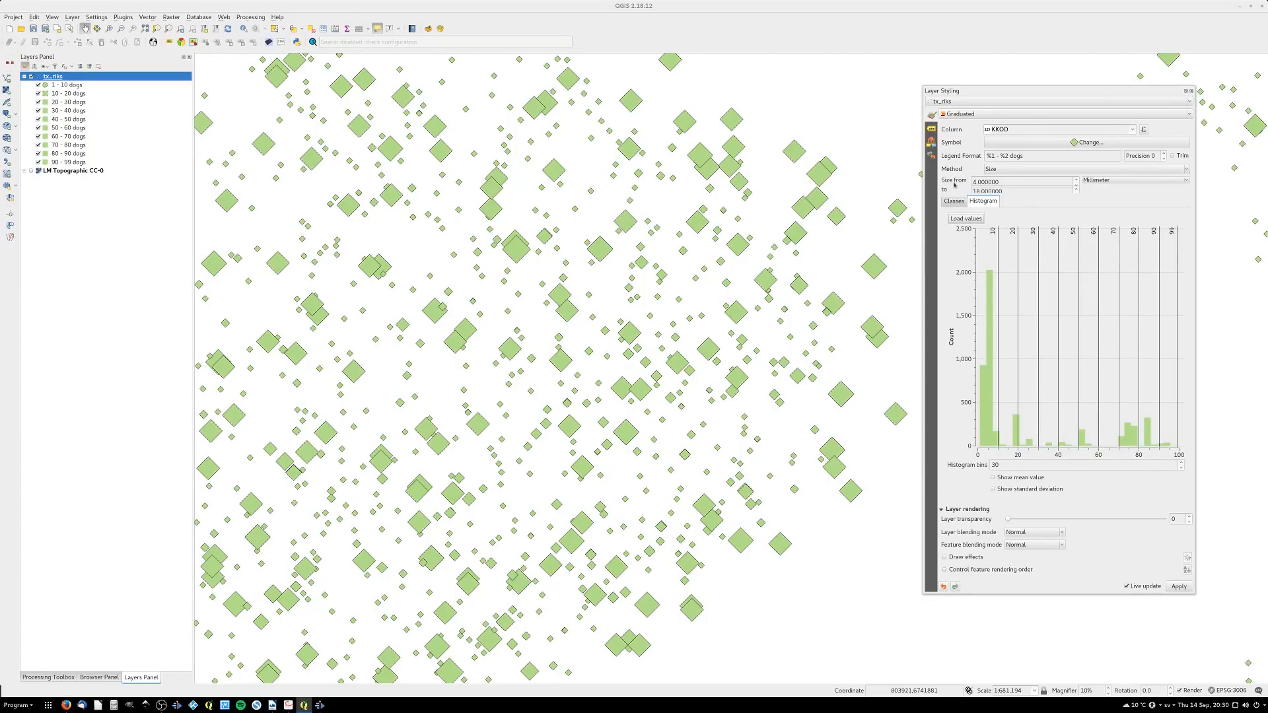
{"action": "left_click", "coordinate": [953, 201]}
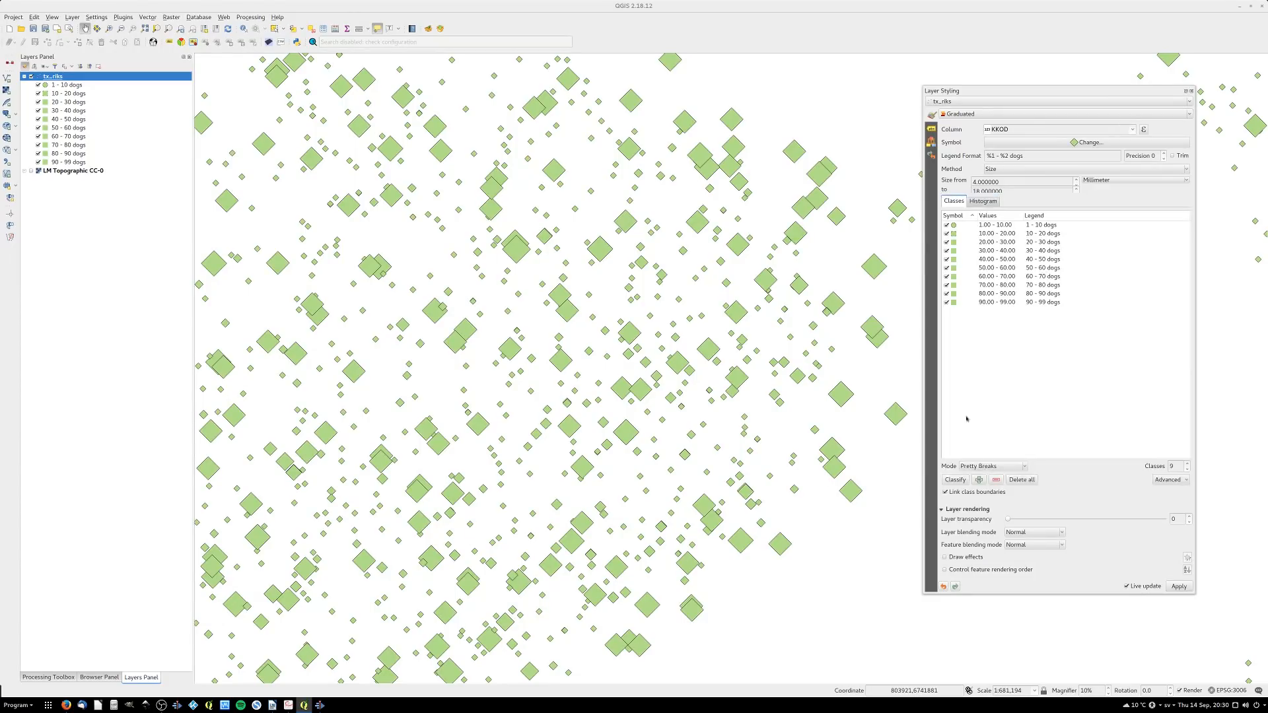
{"action": "left_click", "coordinate": [988, 466]}
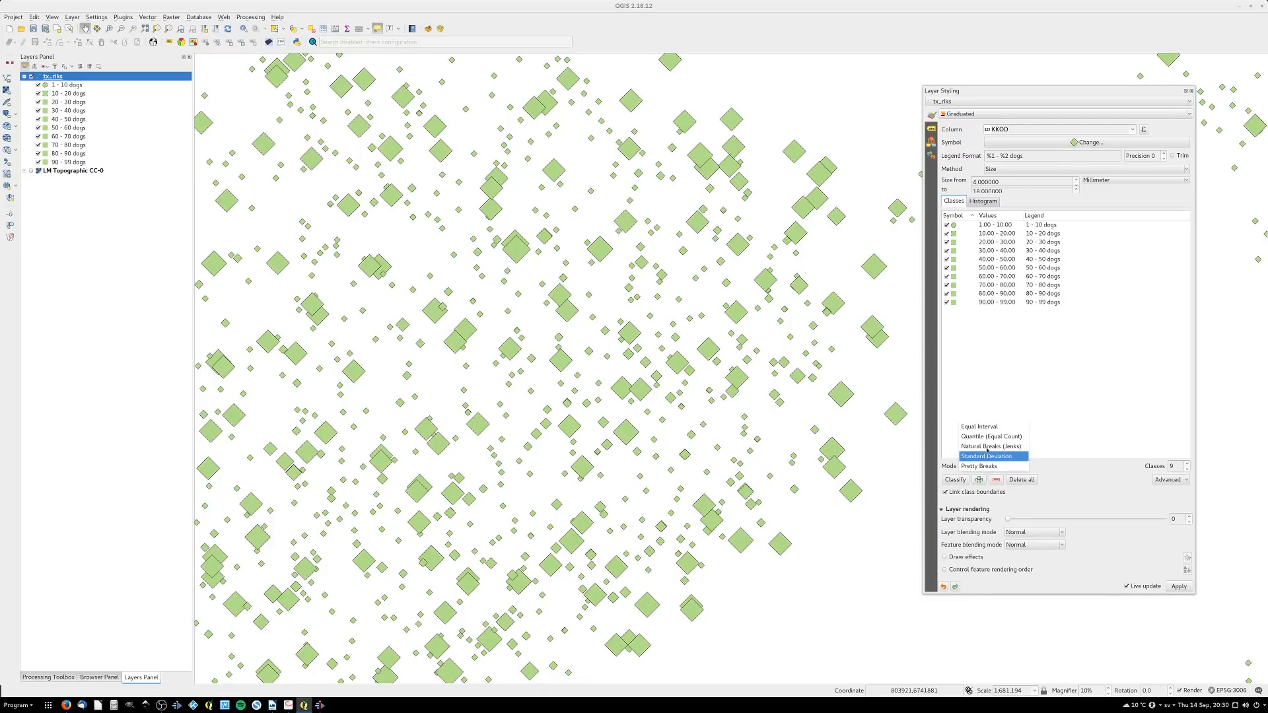
{"action": "left_click", "coordinate": [987, 447]}
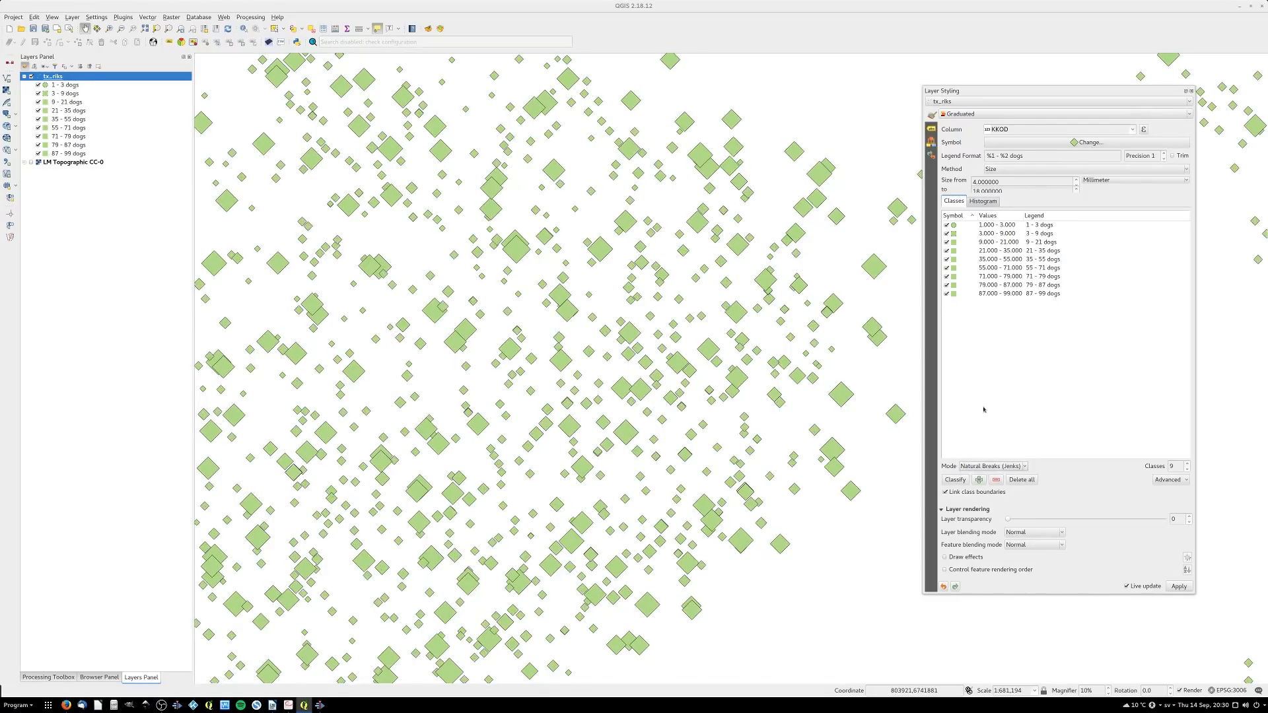
{"action": "left_click", "coordinate": [981, 202]}
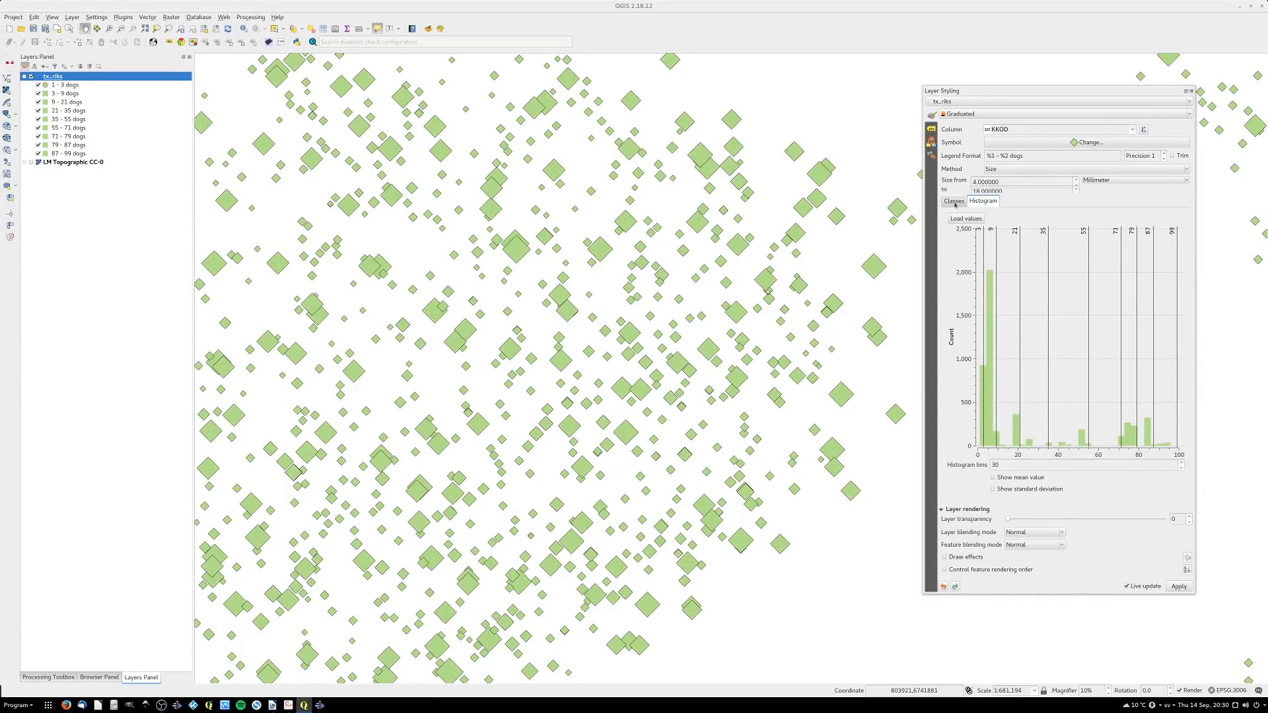
{"action": "left_click", "coordinate": [954, 201]}
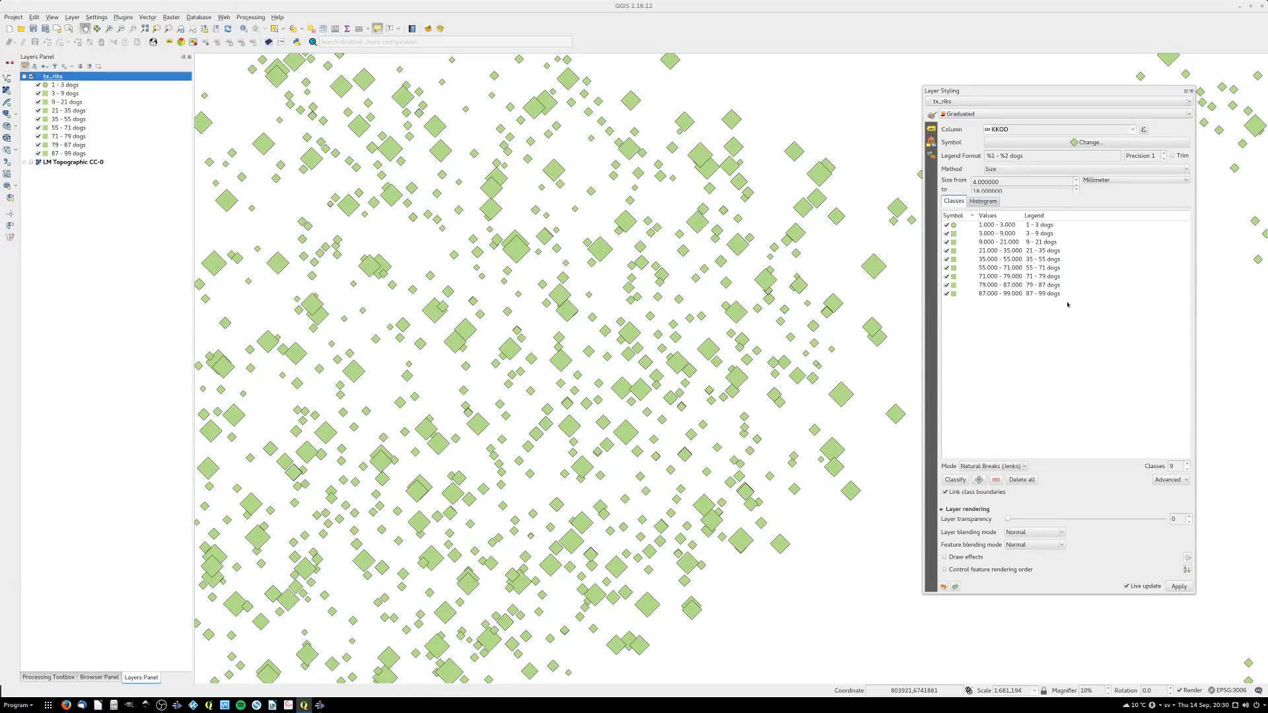
Convert the tx_riks graduated style to the Rule-based renderer
{"action": "left_click", "coordinate": [1056, 116]}
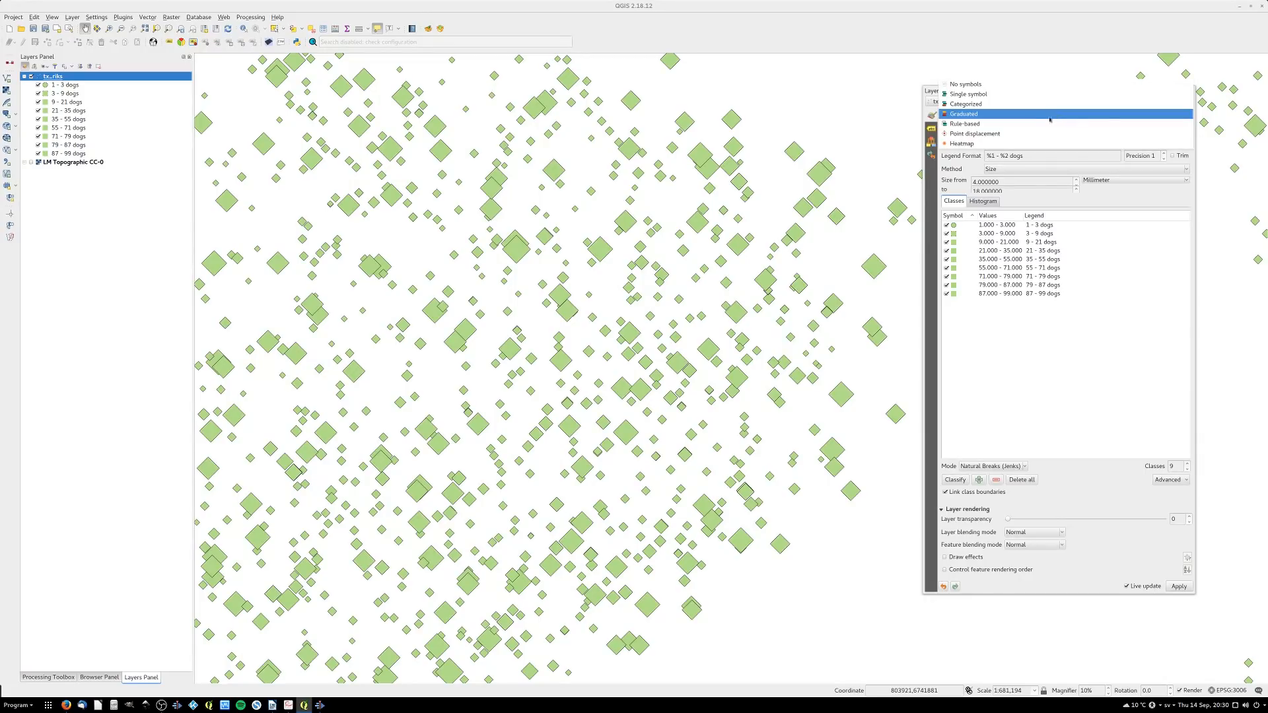
{"action": "left_click", "coordinate": [969, 124]}
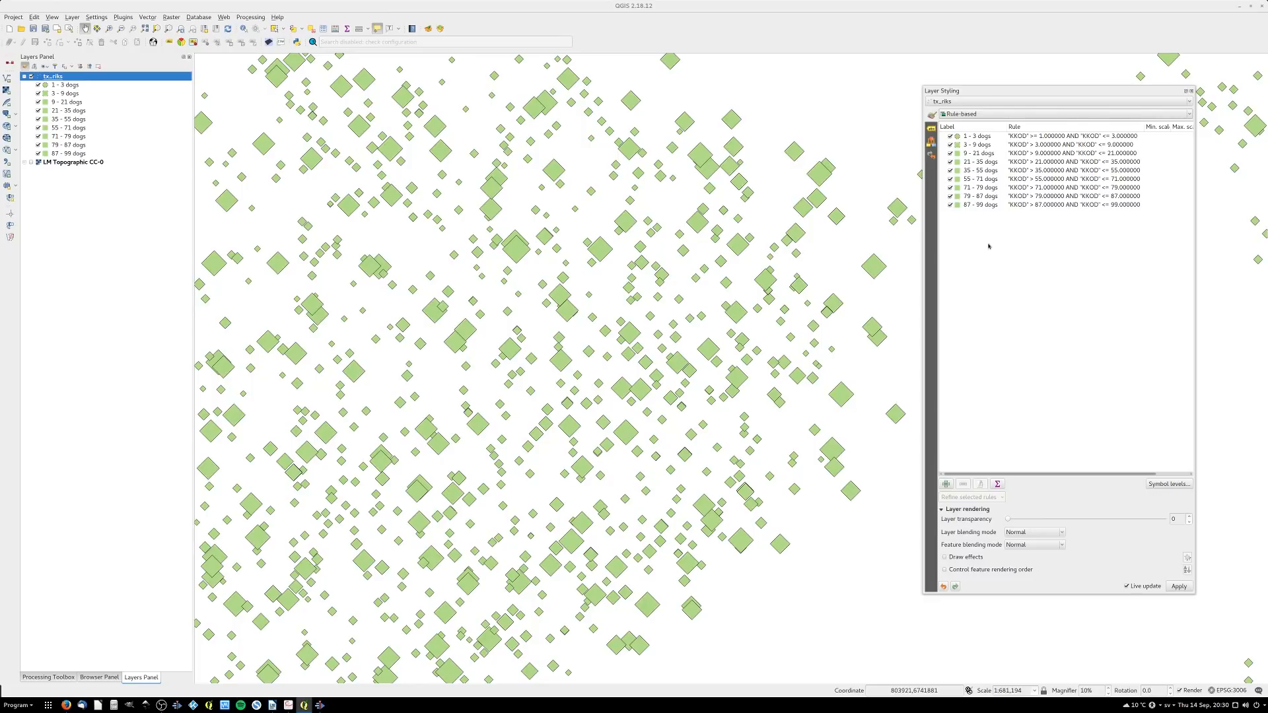
{"action": "left_click", "coordinate": [959, 115]}
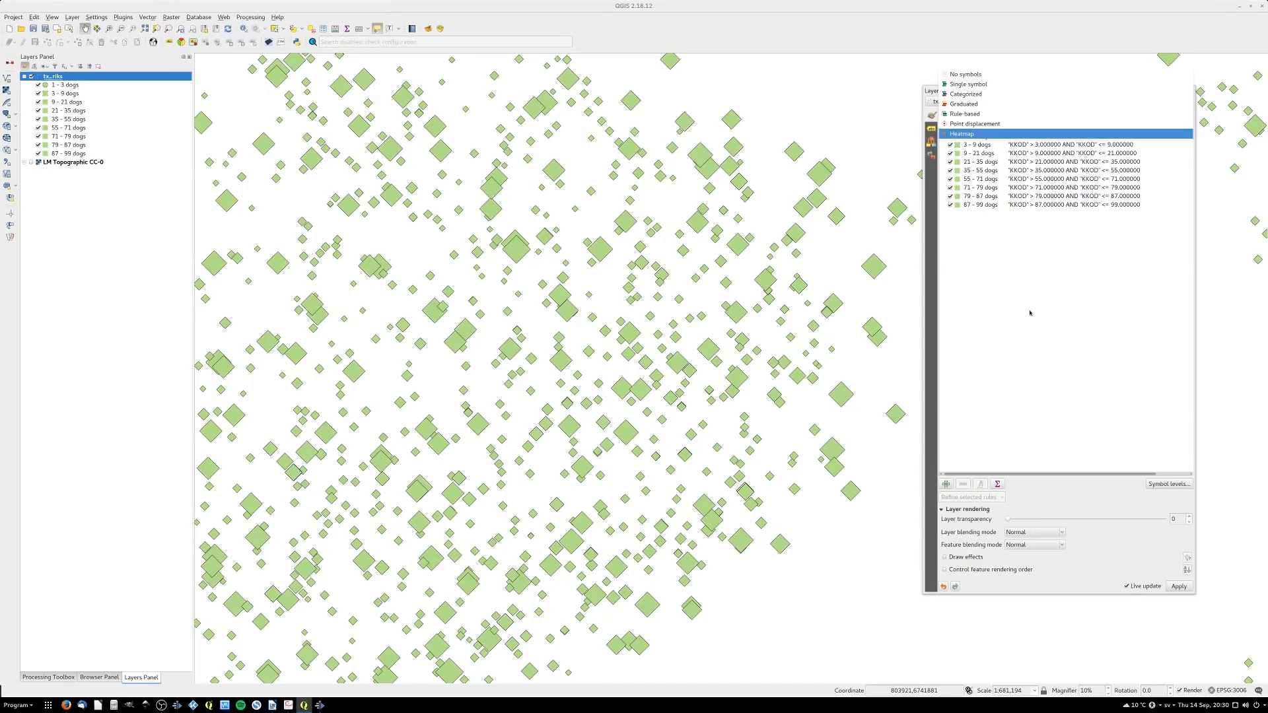
{"action": "left_click", "coordinate": [975, 115]}
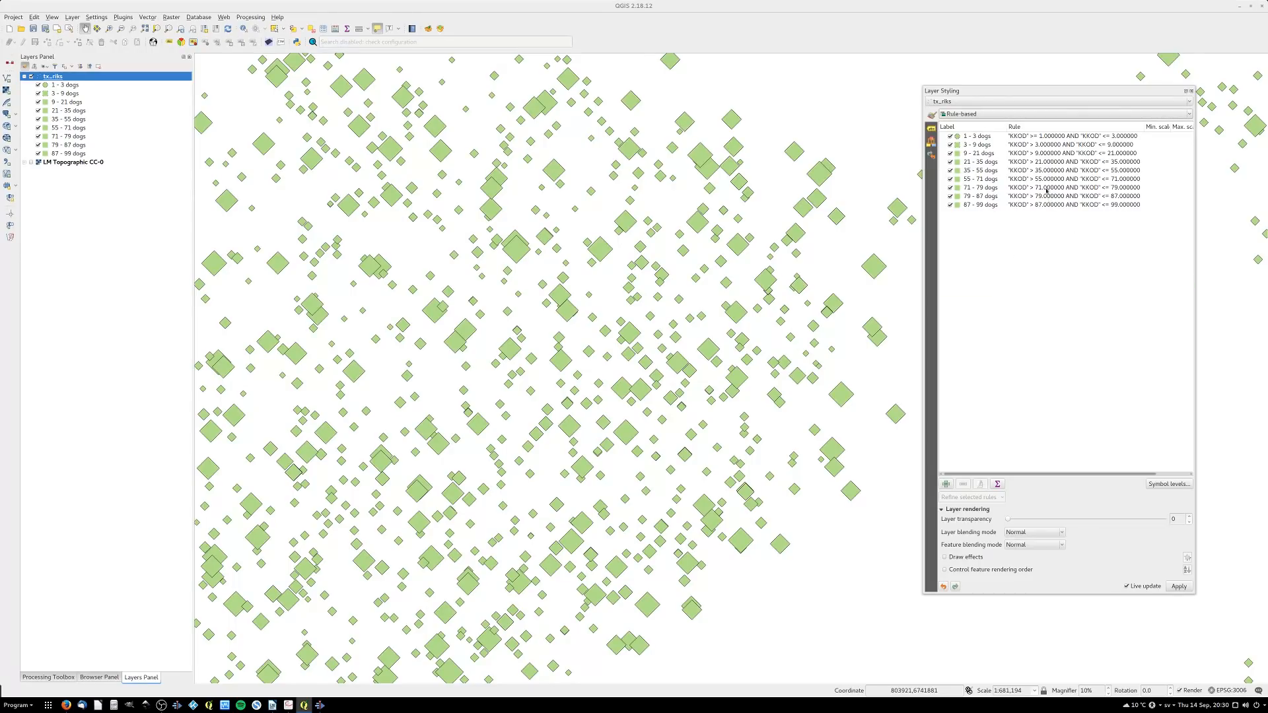
Switch tx_riks back to the Graduated renderer and classify the KKOD column by colour
{"action": "left_click", "coordinate": [963, 114]}
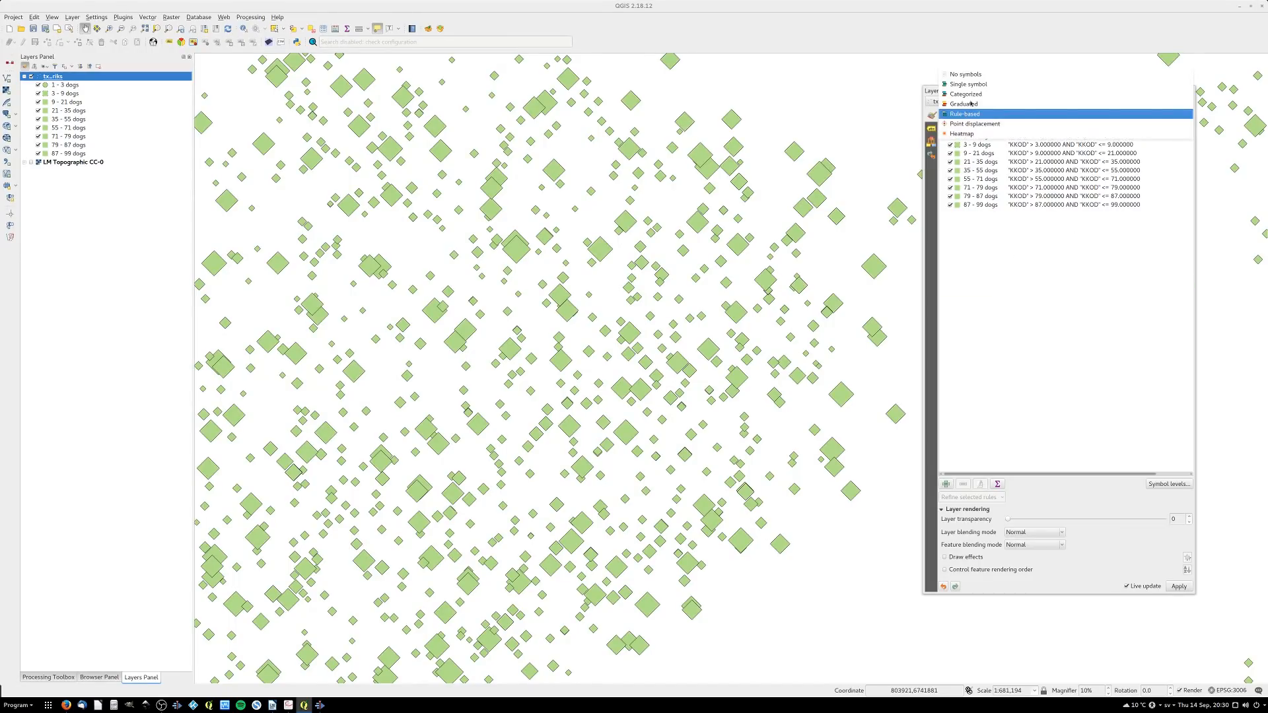
{"action": "left_click", "coordinate": [971, 104]}
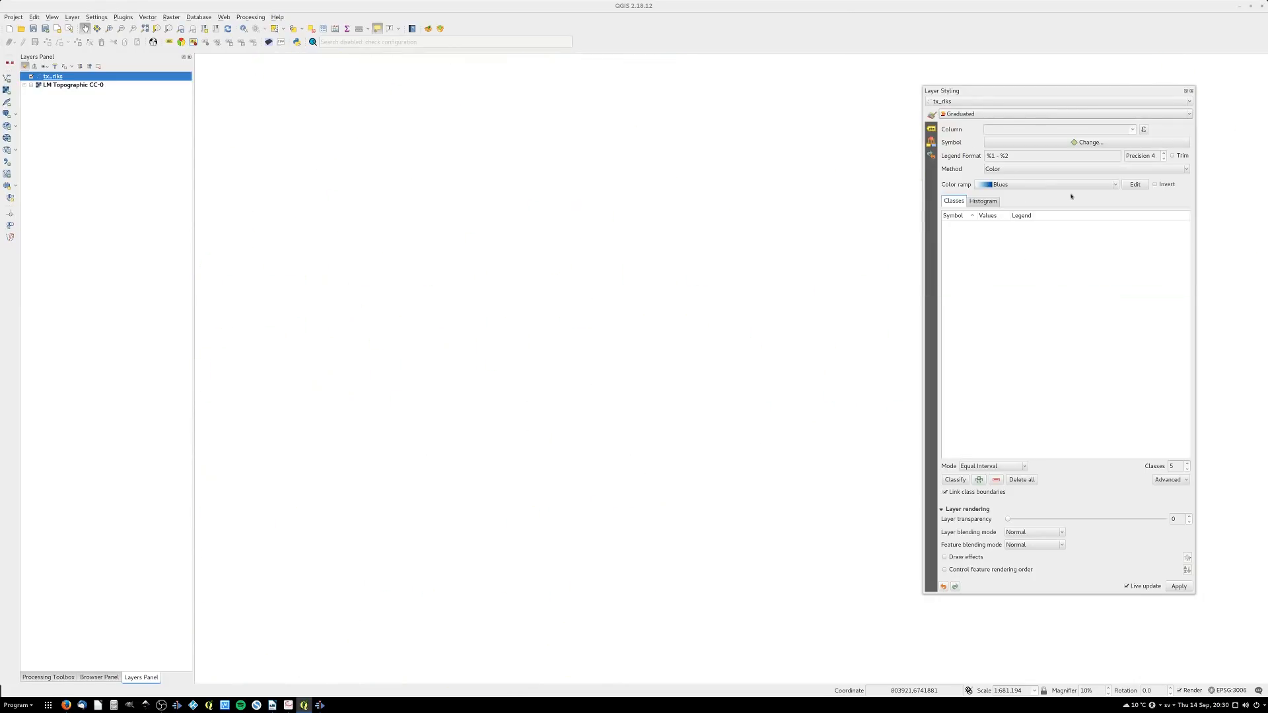
{"action": "left_click", "coordinate": [1131, 131]}
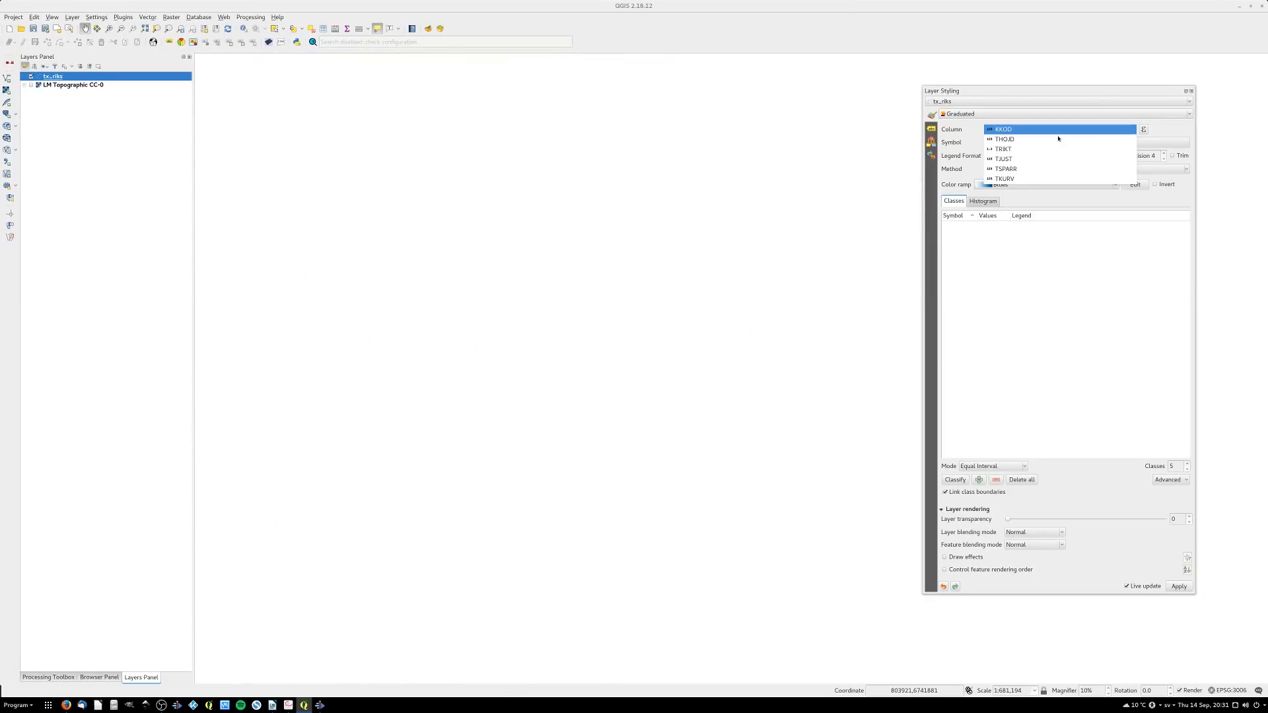
{"action": "left_click", "coordinate": [1014, 132]}
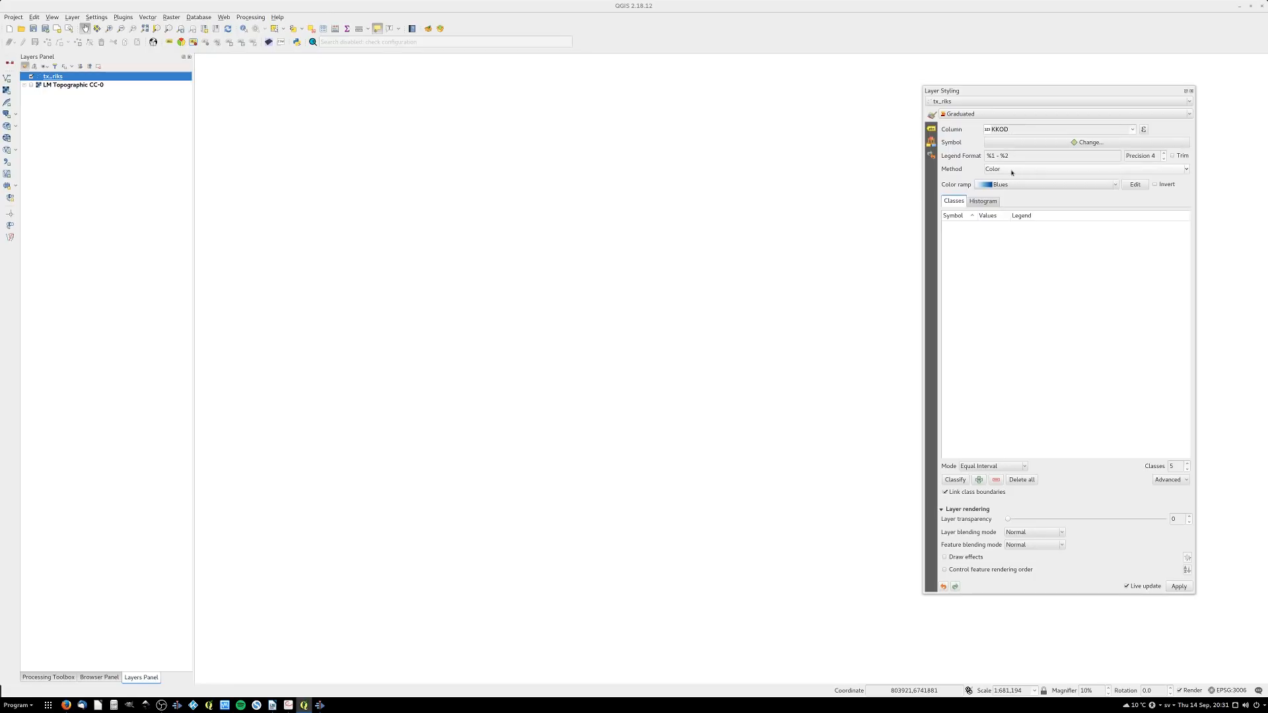
{"action": "left_click", "coordinate": [1012, 171]}
{"action": "left_click", "coordinate": [1011, 171]}
{"action": "left_click", "coordinate": [955, 479]}
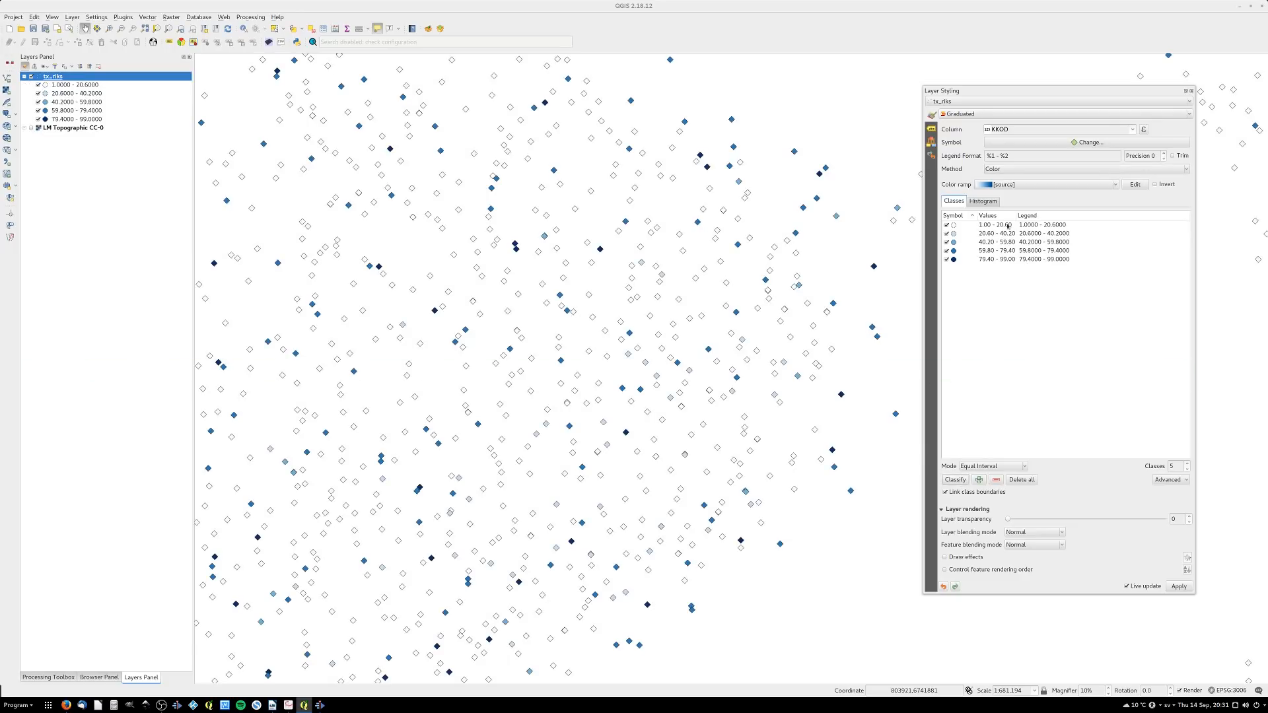
Convert the colour-graduated KKOD classes into rules with the Rule-based renderer
{"action": "left_click", "coordinate": [993, 114]}
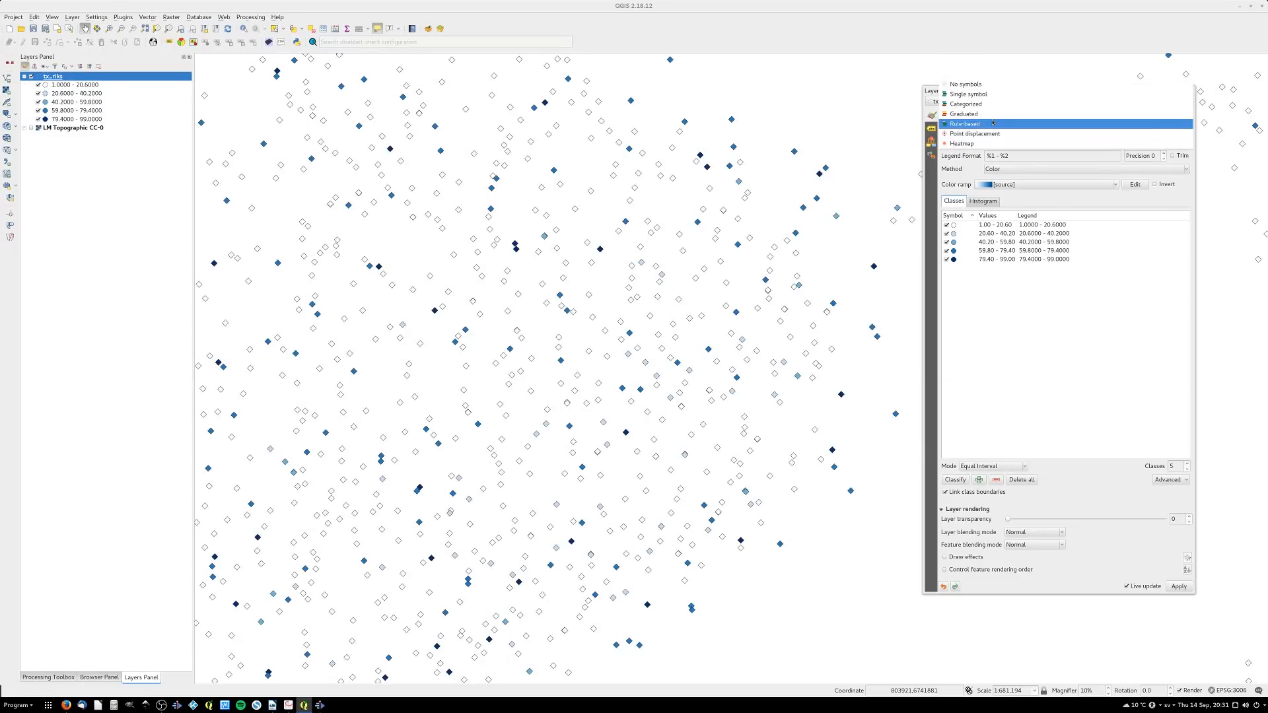
{"action": "left_click", "coordinate": [993, 123]}
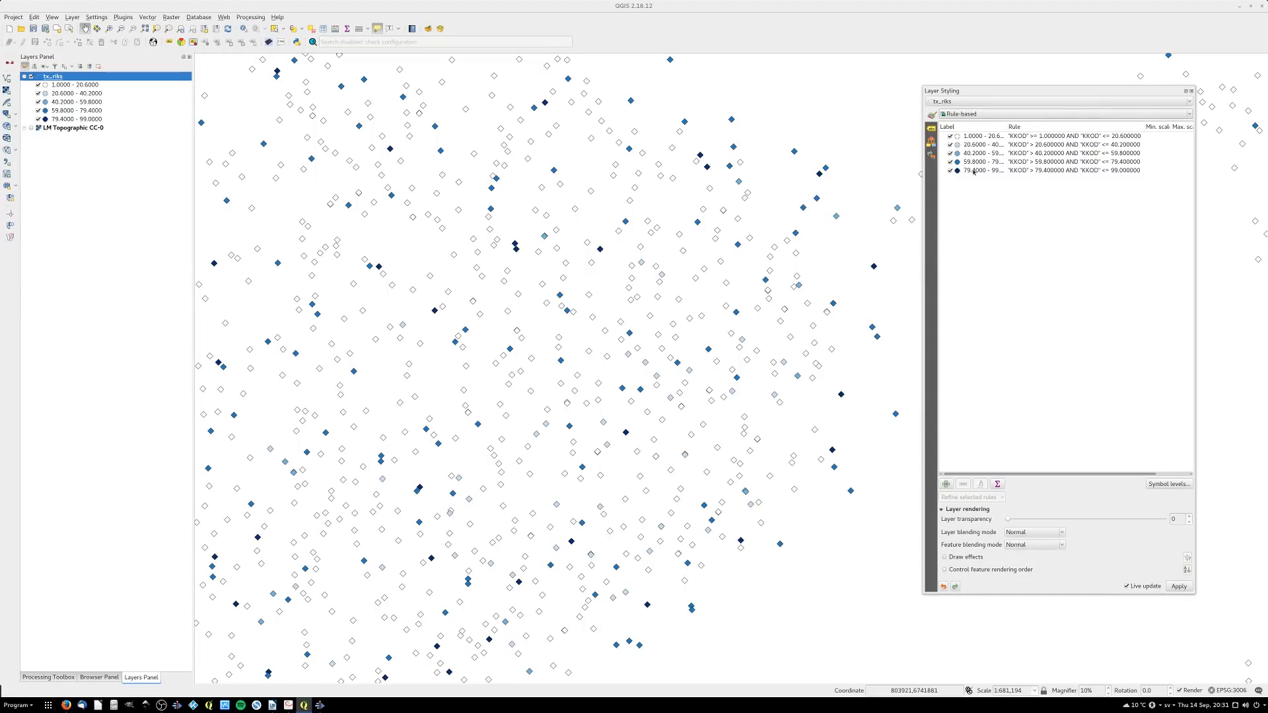
{"action": "left_click", "coordinate": [1004, 117]}
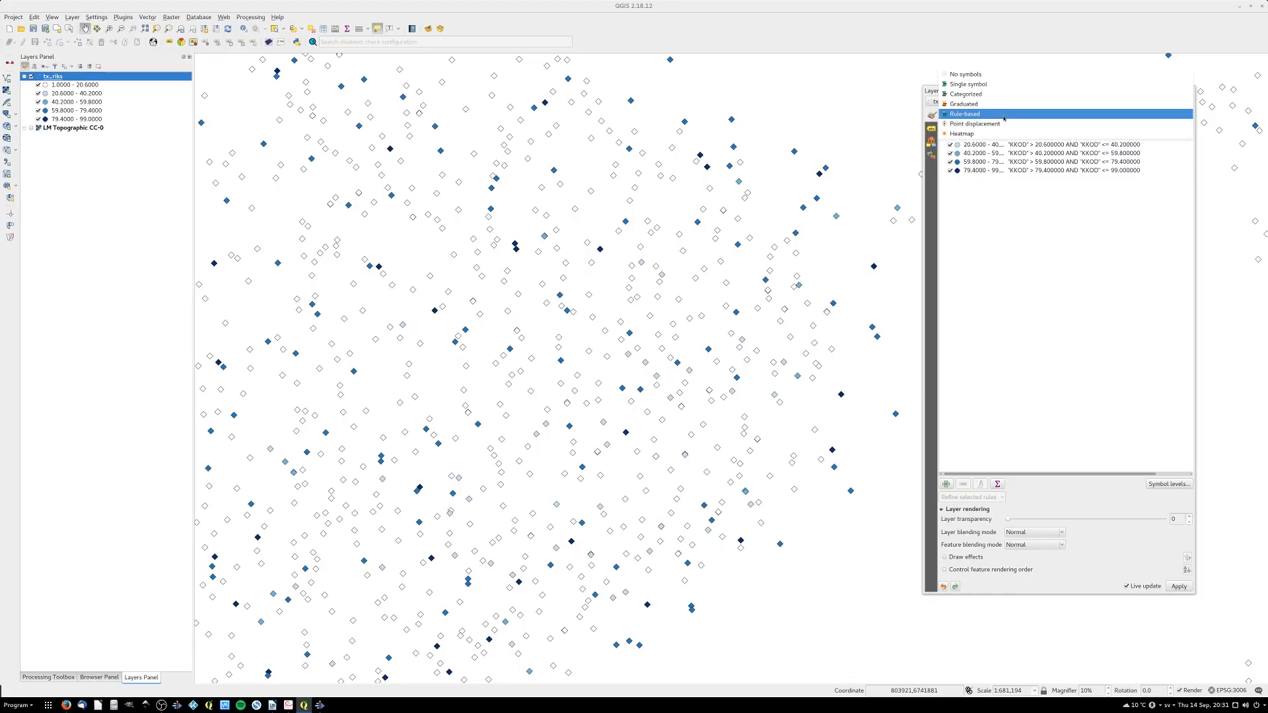
{"action": "left_click", "coordinate": [1022, 271]}
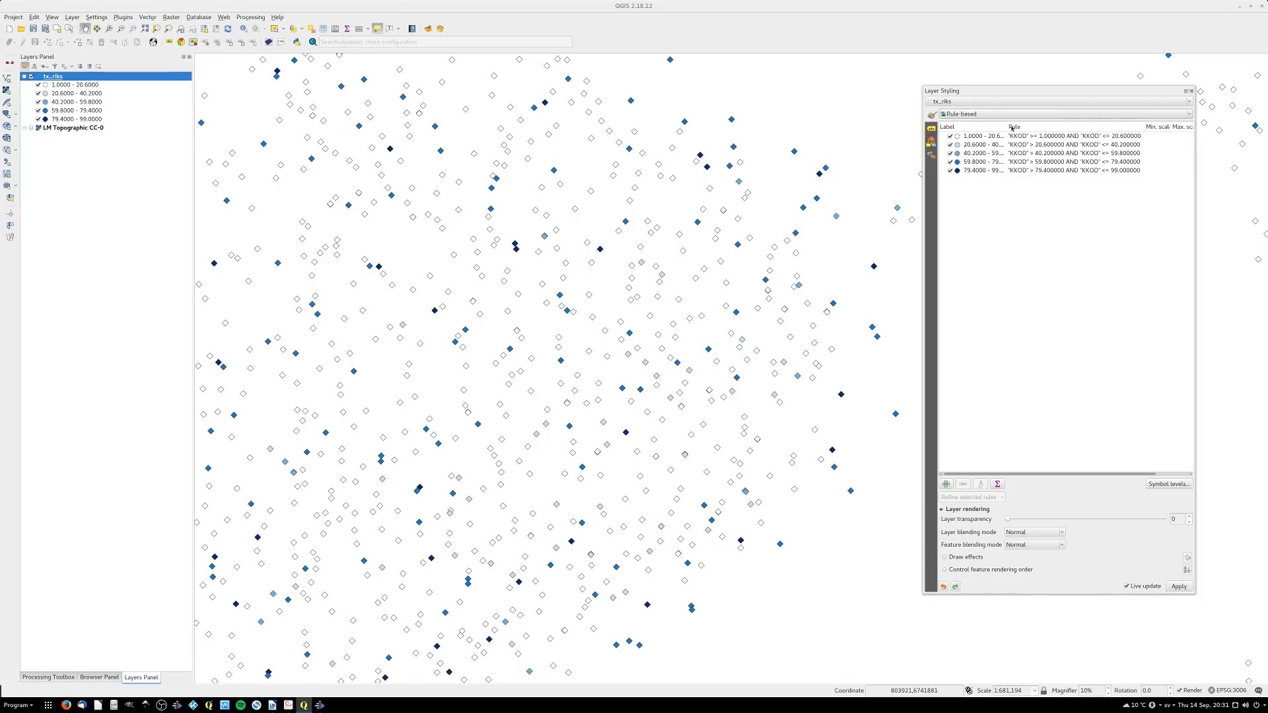
Delete all KKOD range rules from the rule-based style
{"action": "left_click", "coordinate": [993, 170]}
{"action": "left_click", "coordinate": [994, 137], "text": "shift"}
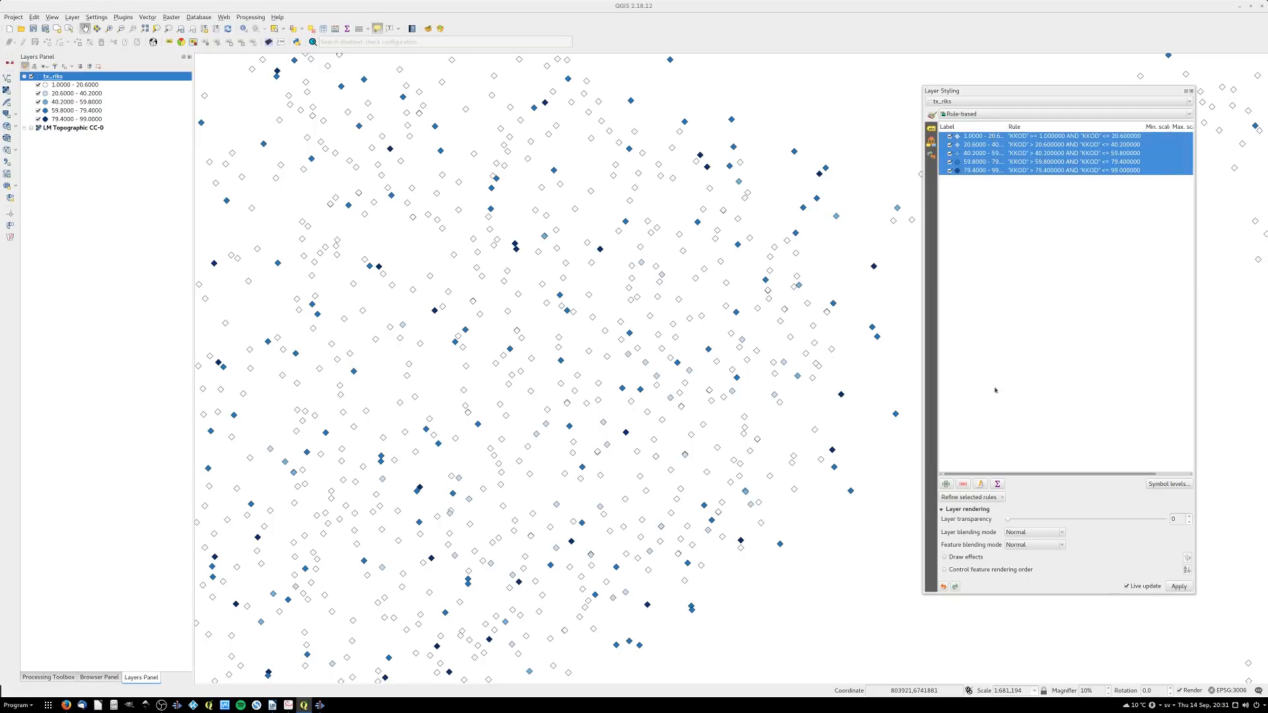
{"action": "left_click", "coordinate": [963, 485]}
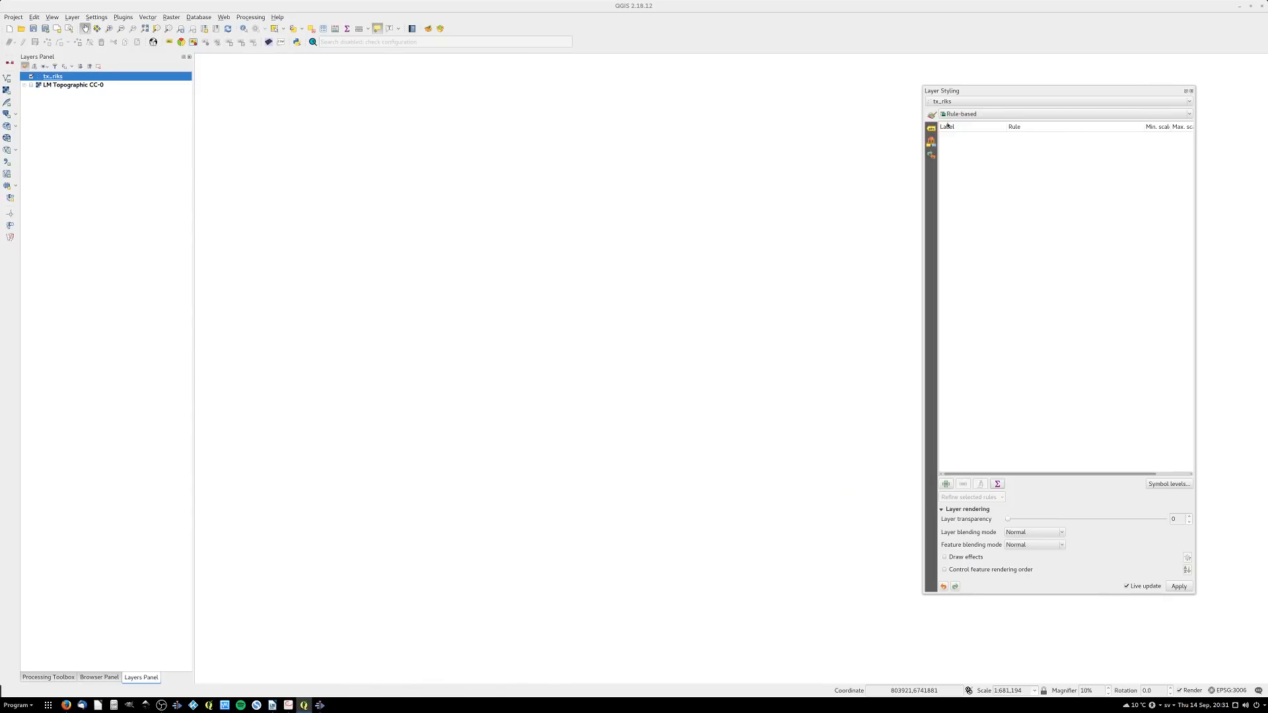
Add a rule labelled Church with the filter "KATEGORI" = 'Kyrka', picking the value from the field's unique values
{"action": "left_click", "coordinate": [945, 486]}
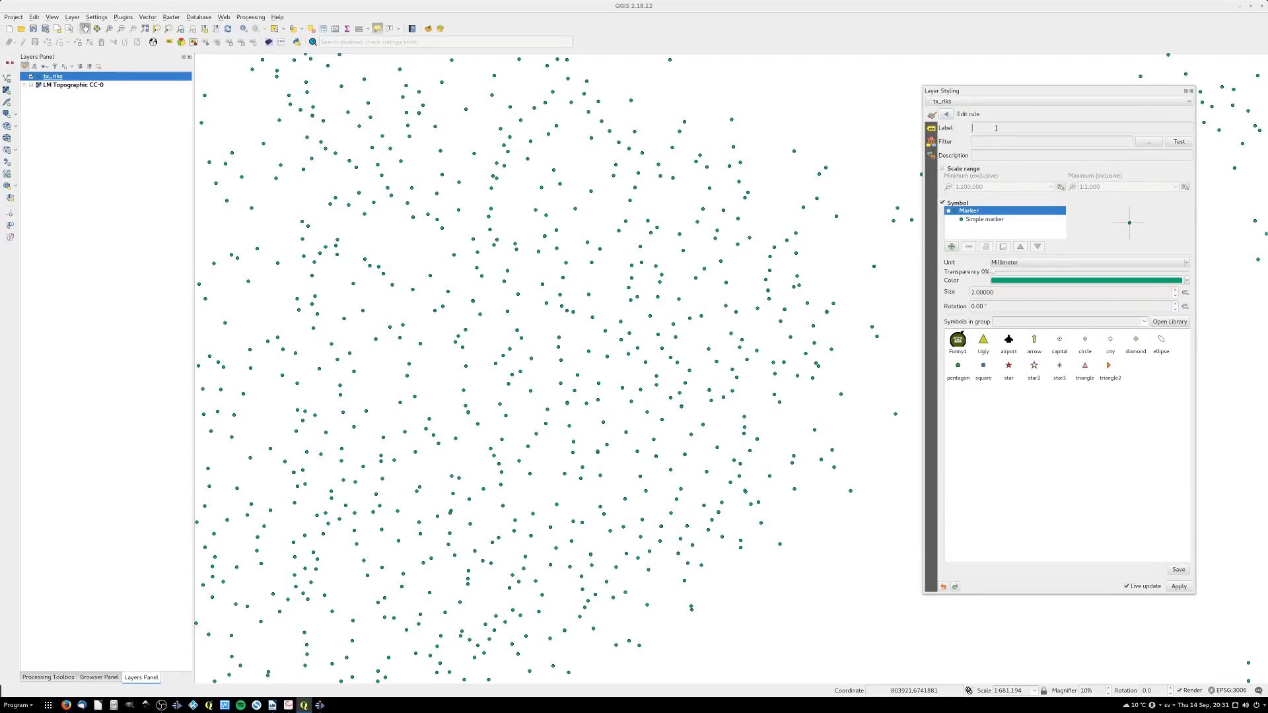
{"action": "type", "text": "Church"}
{"action": "left_click", "coordinate": [1153, 142]}
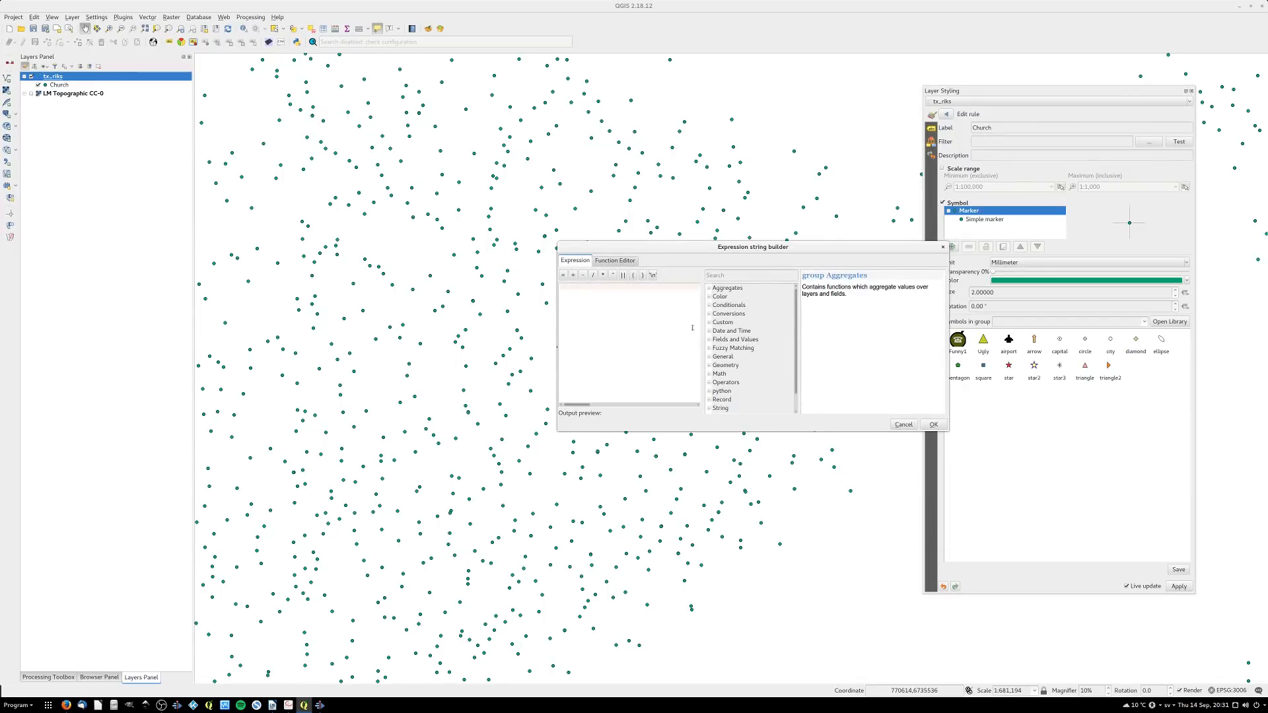
{"action": "left_click", "coordinate": [709, 341]}
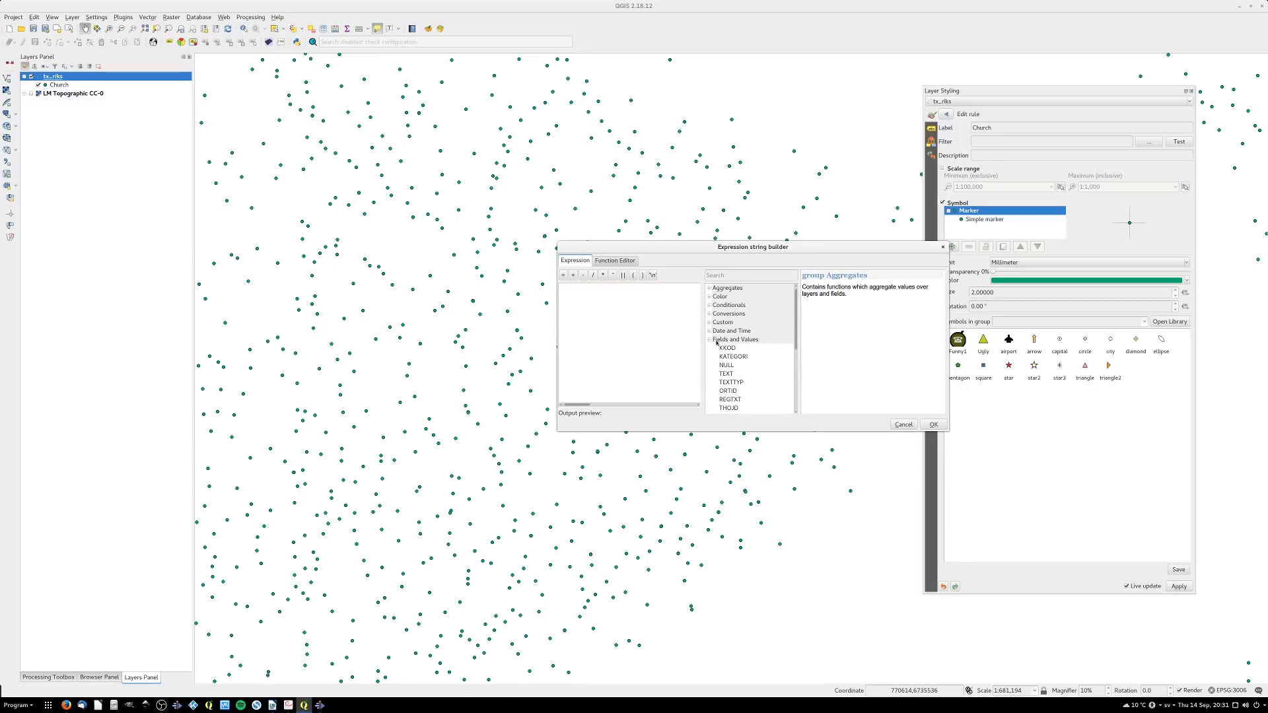
{"action": "double_click", "coordinate": [723, 358]}
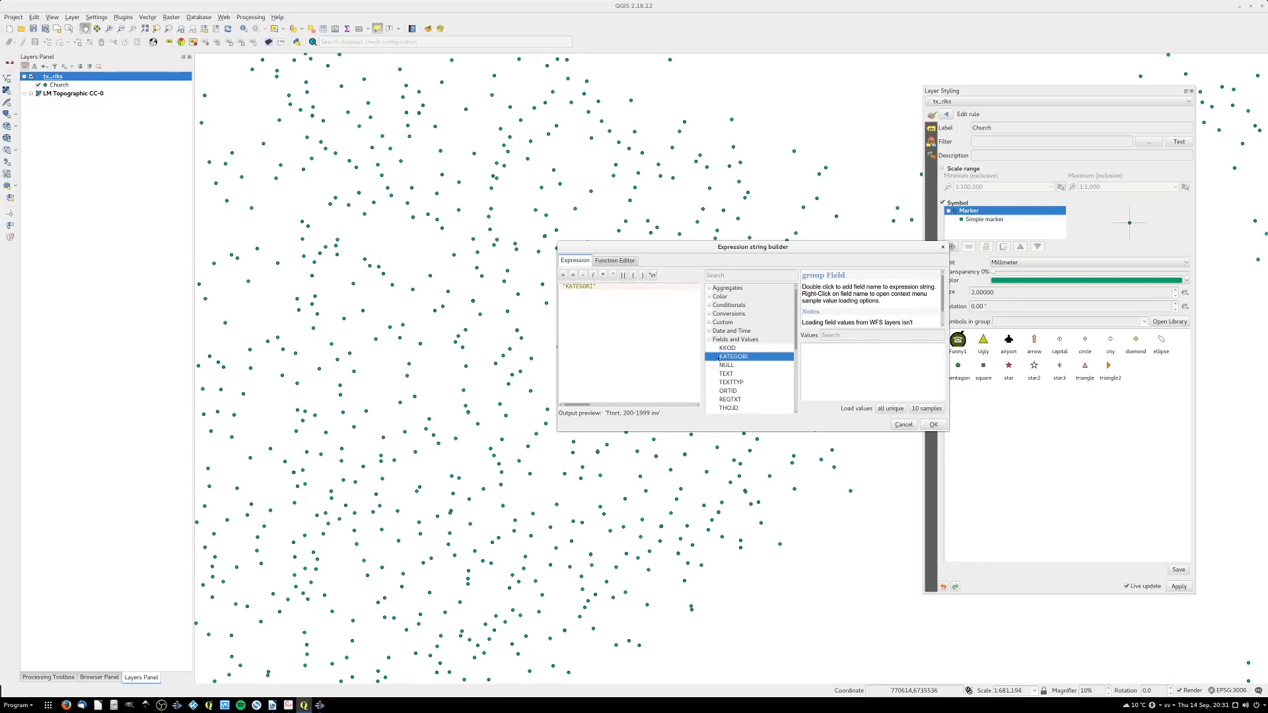
{"action": "type", "text": "="}
{"action": "left_click", "coordinate": [890, 409]}
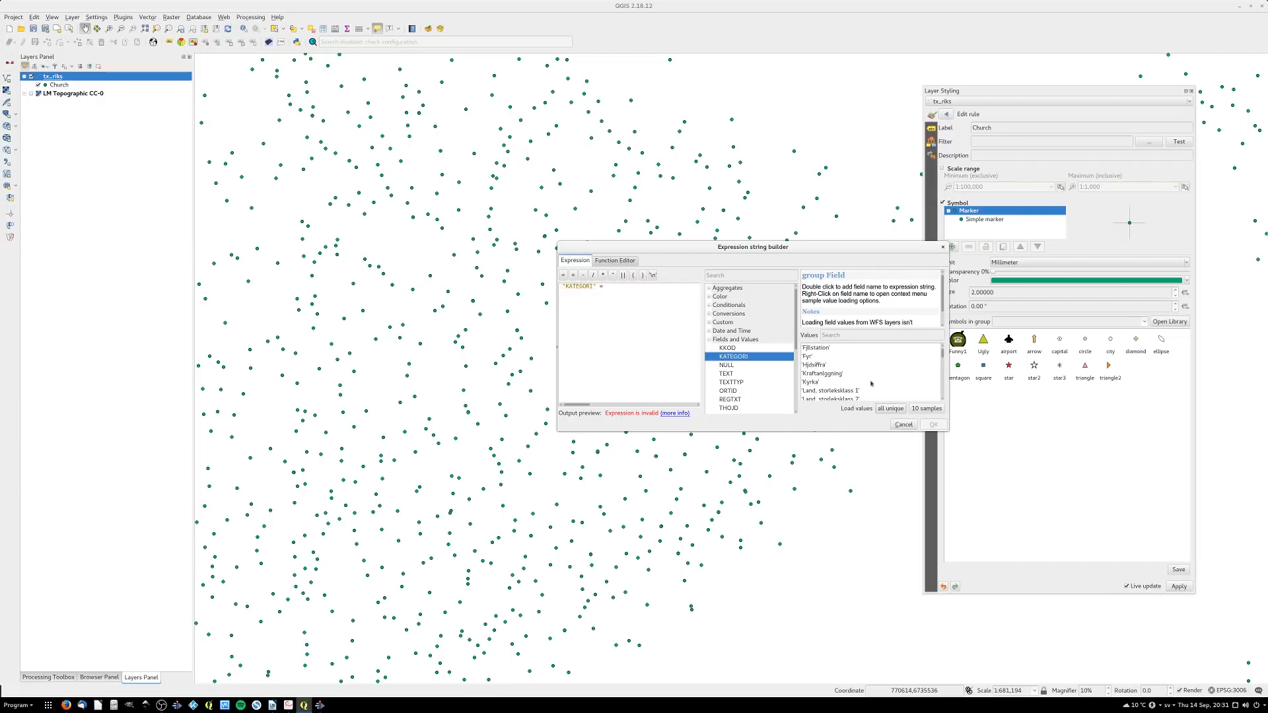
{"action": "double_click", "coordinate": [812, 382]}
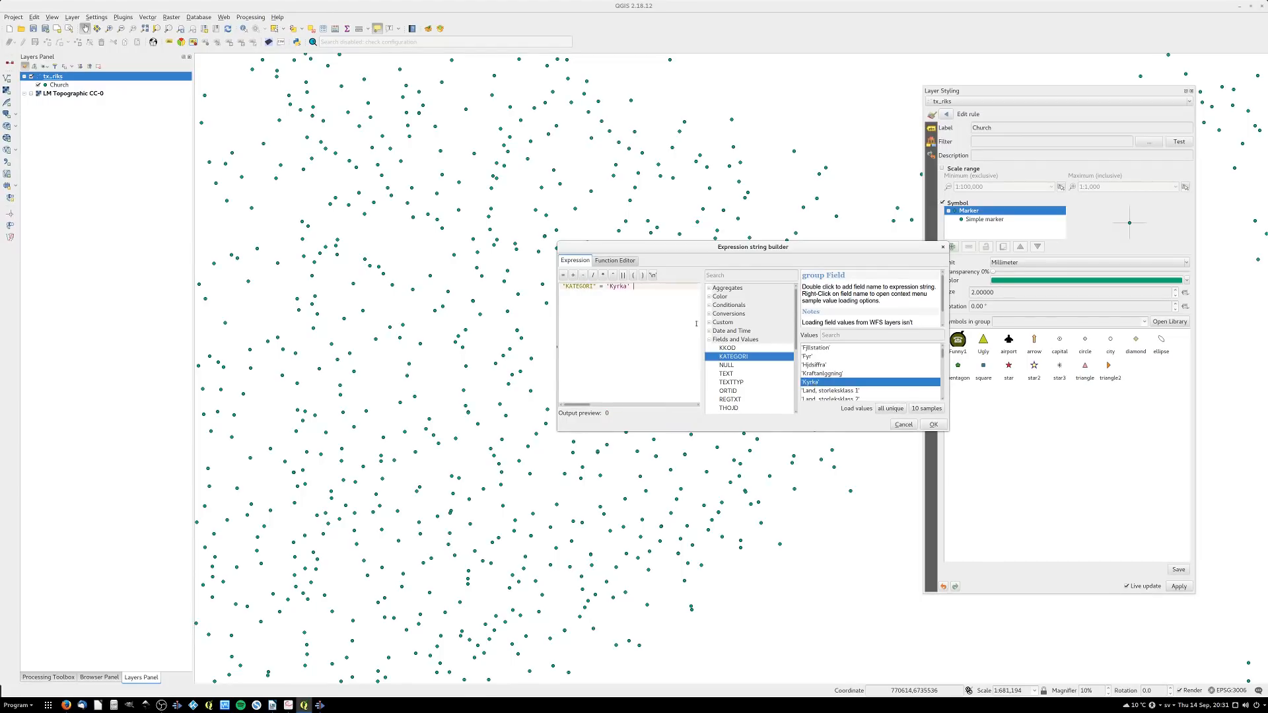
{"action": "left_click", "coordinate": [934, 425]}
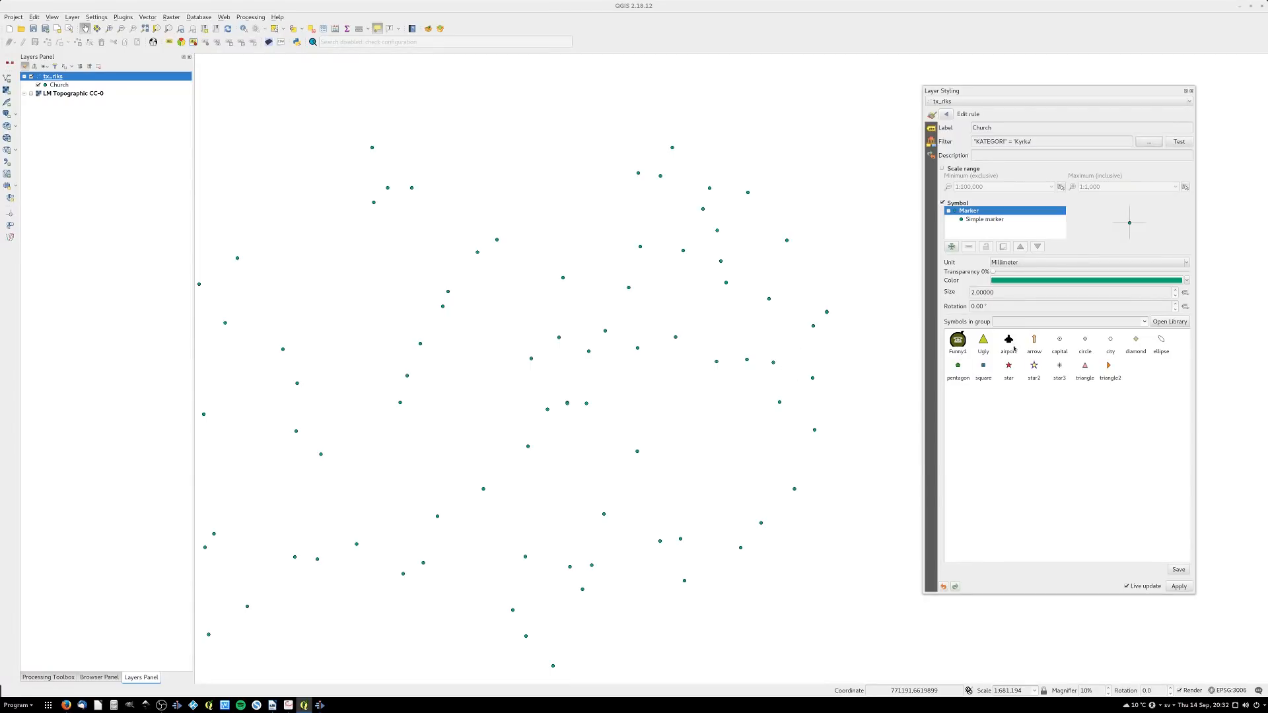
Give the Church rule an SVG marker using place_of_worship_christian.svg from the religion group, 13 millimetres in size, and return to the rule list
{"action": "left_click", "coordinate": [996, 219]}
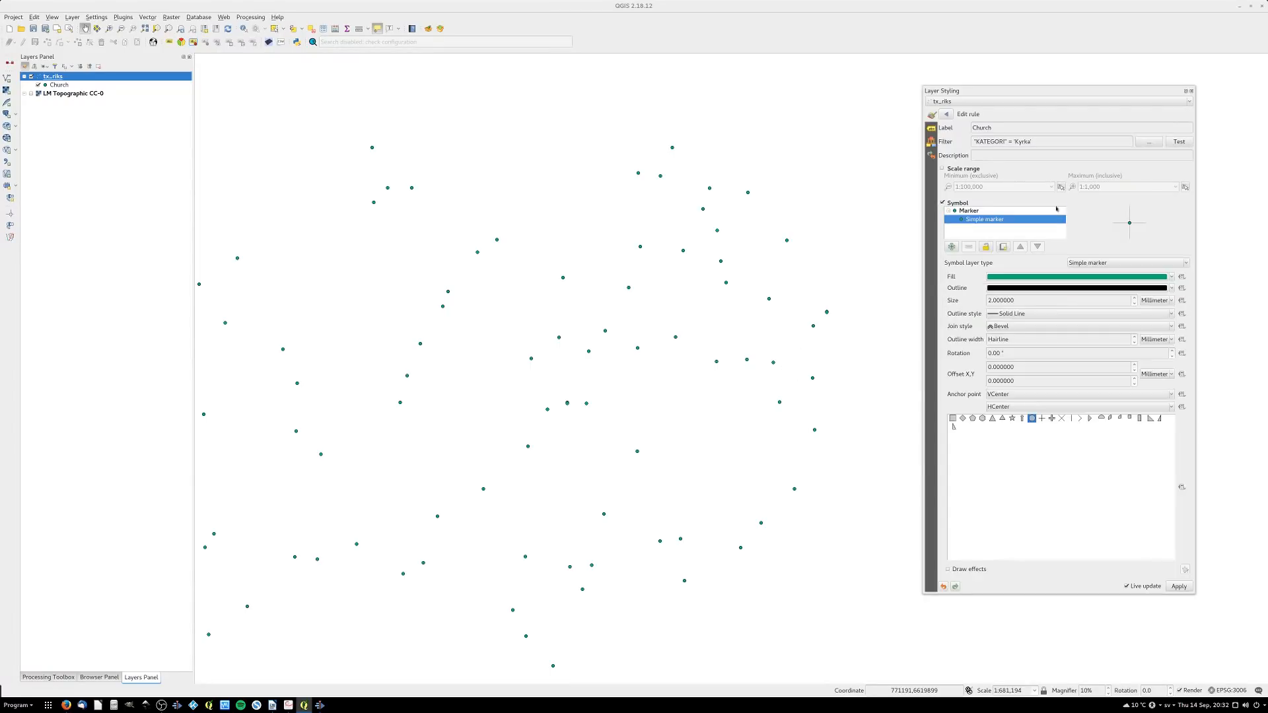
{"action": "left_click", "coordinate": [1097, 263]}
{"action": "left_click", "coordinate": [1077, 273]}
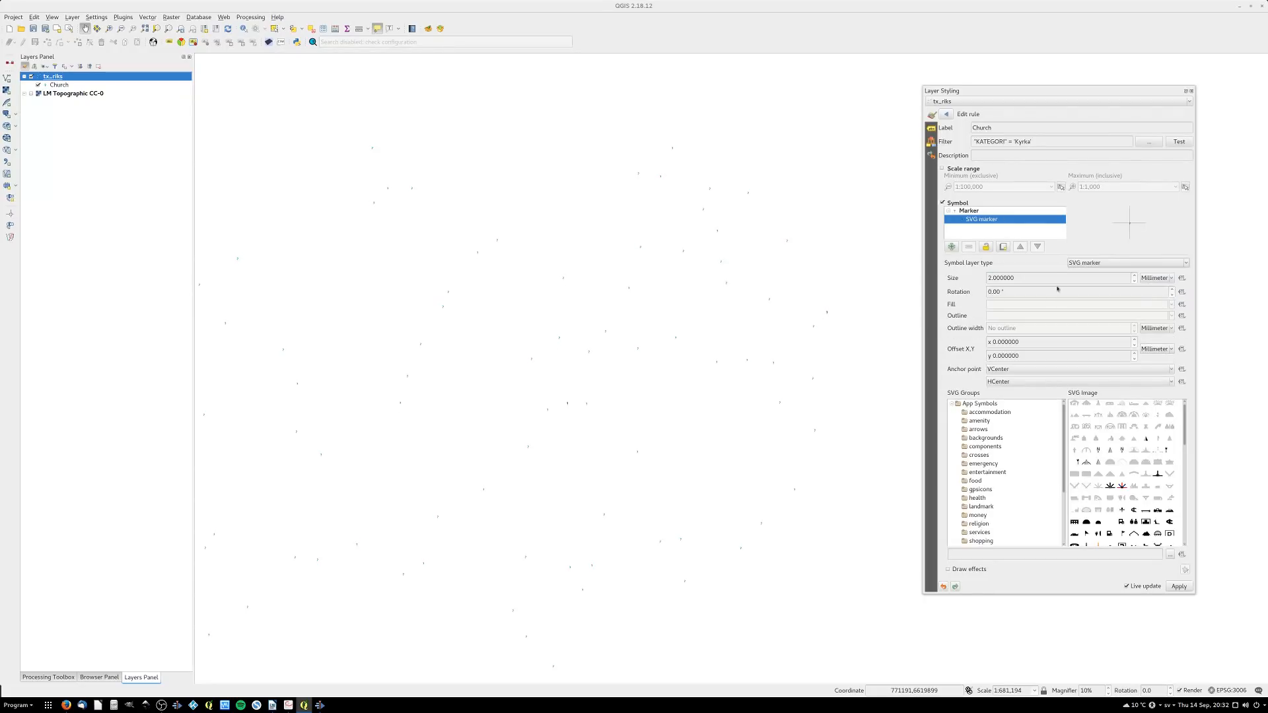
{"action": "left_click", "coordinate": [978, 524]}
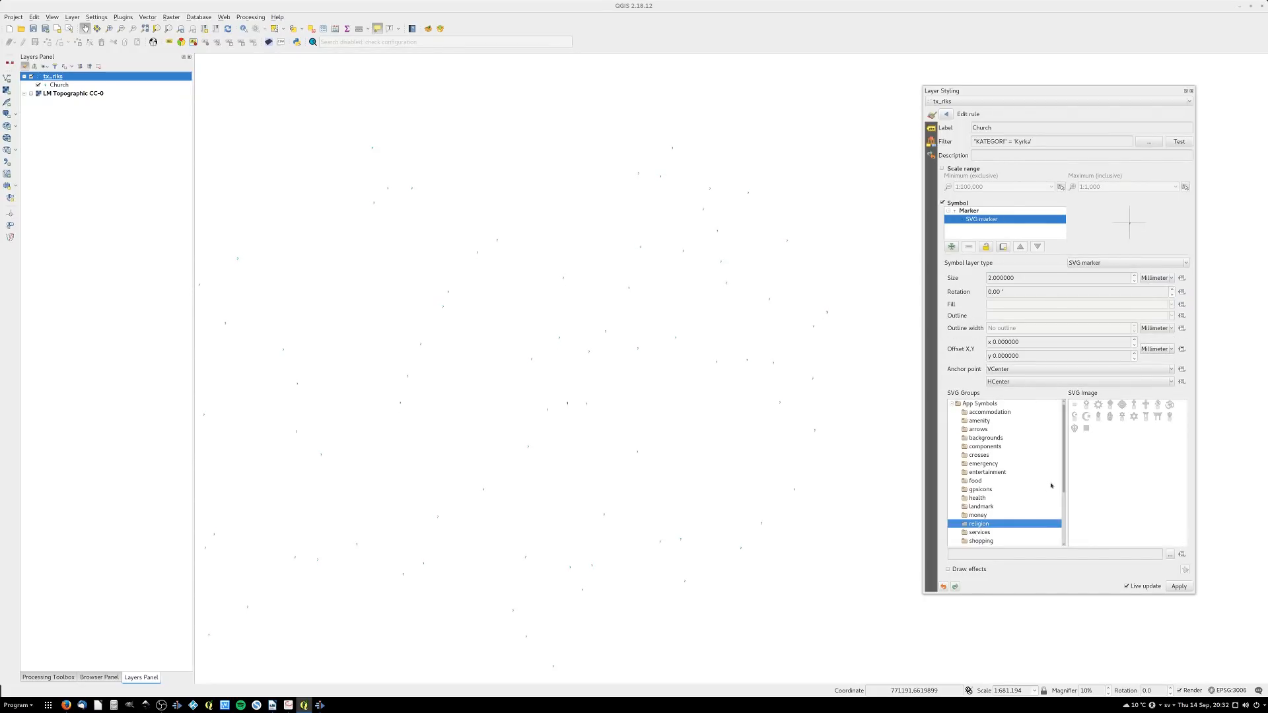
{"action": "left_click", "coordinate": [1134, 405]}
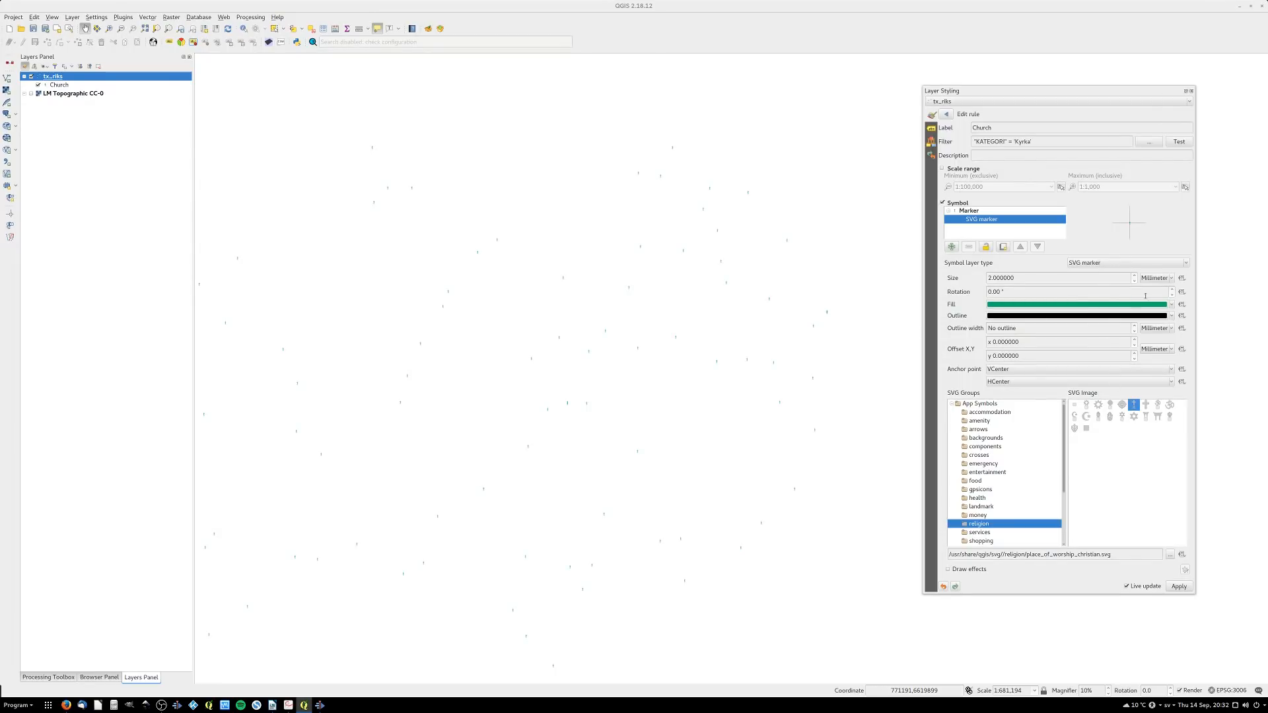
{"action": "scroll", "coordinate": [1060, 280], "scroll_direction": "up", "scroll_amount": 4}
{"action": "scroll", "coordinate": [1060, 280], "scroll_direction": "up", "scroll_amount": 20}
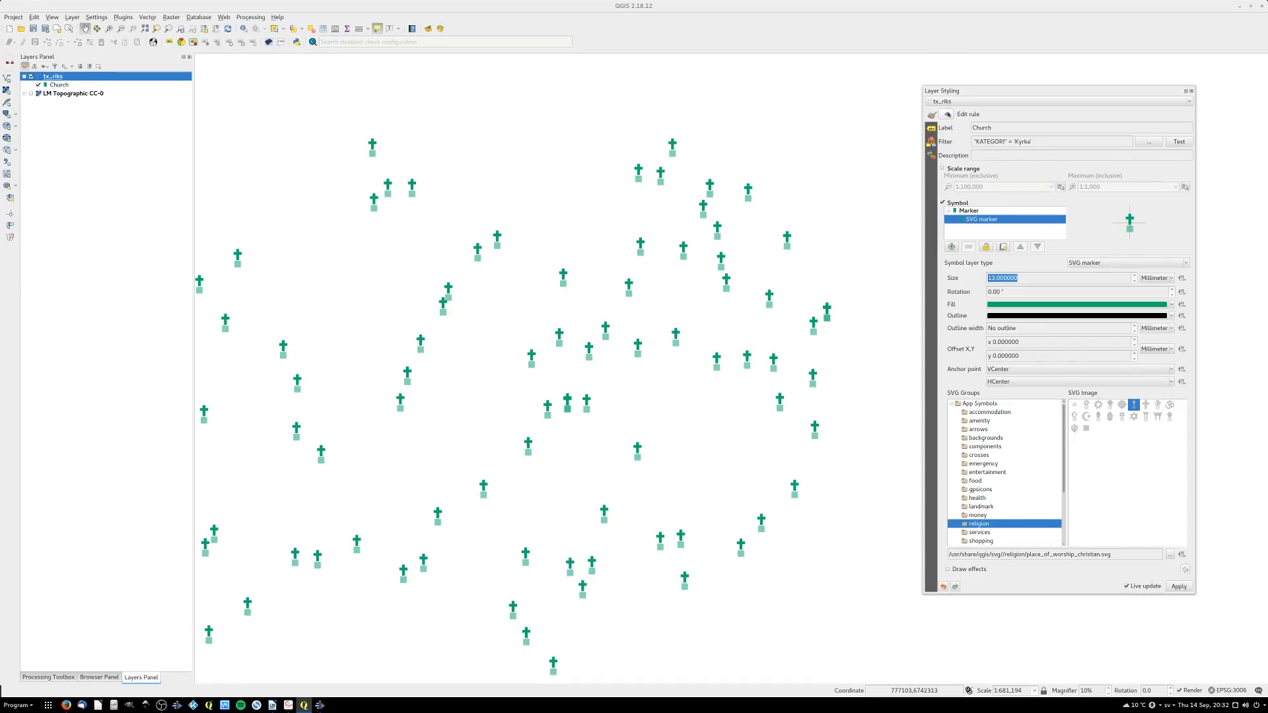
{"action": "left_click", "coordinate": [948, 115]}
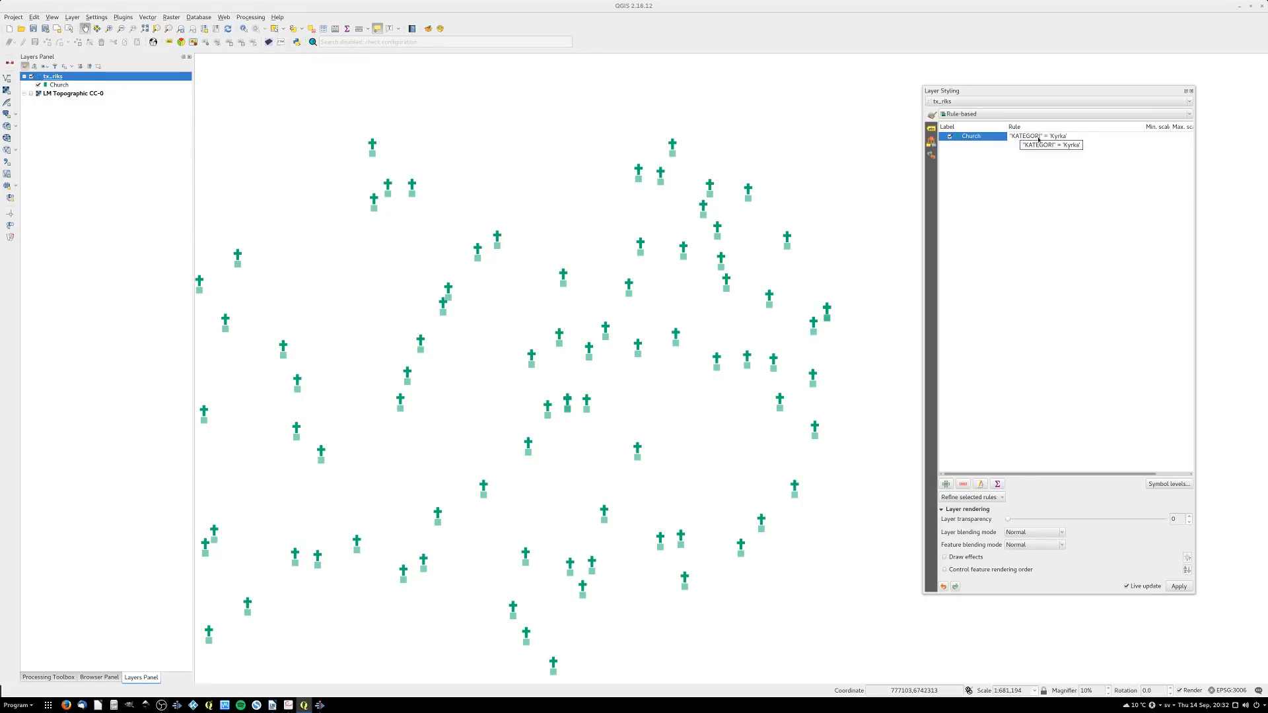
Add a second rule with the filter "TRIKT" > 180, checking the field's unique values while building the expression
{"action": "left_click", "coordinate": [946, 484]}
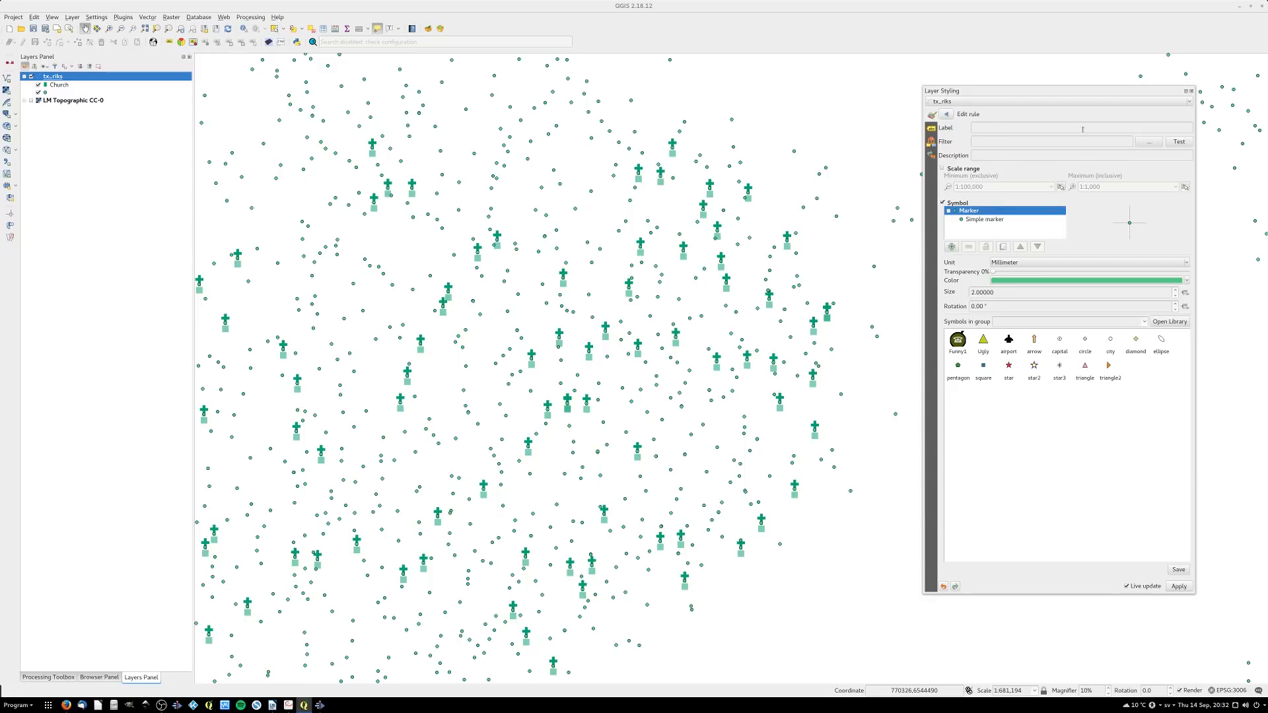
{"action": "left_click", "coordinate": [1149, 142]}
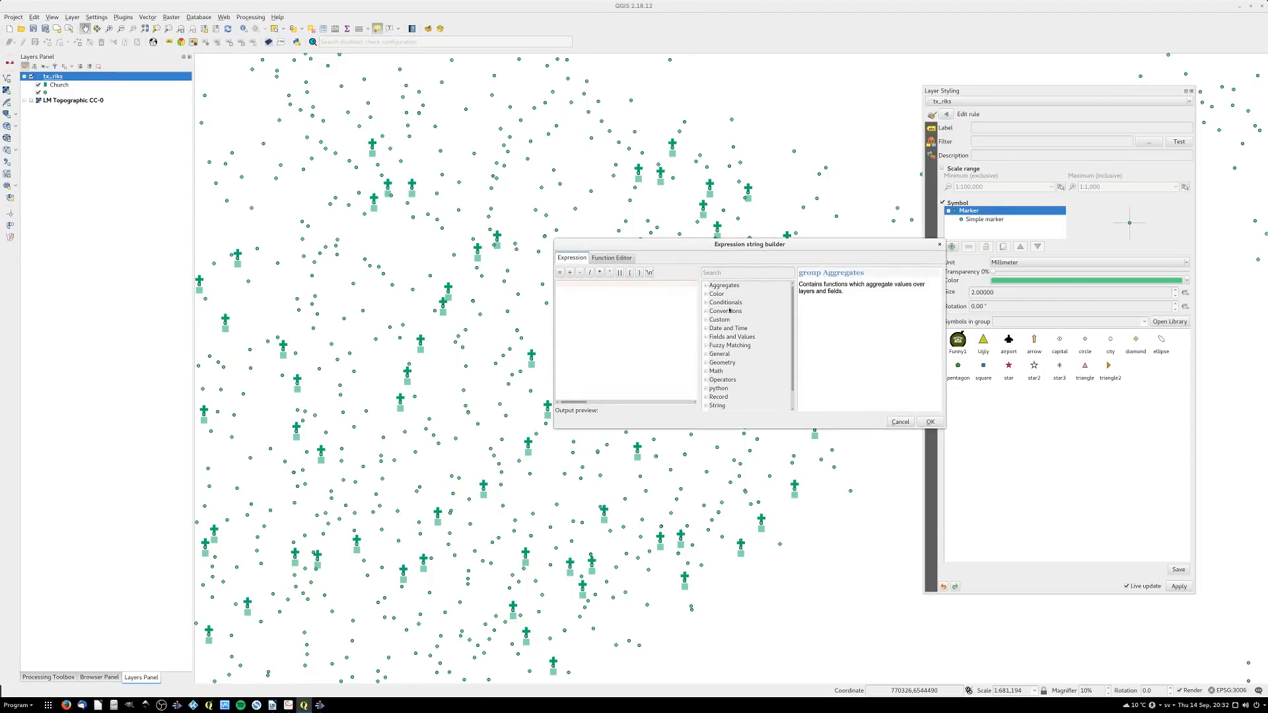
{"action": "left_click", "coordinate": [706, 337]}
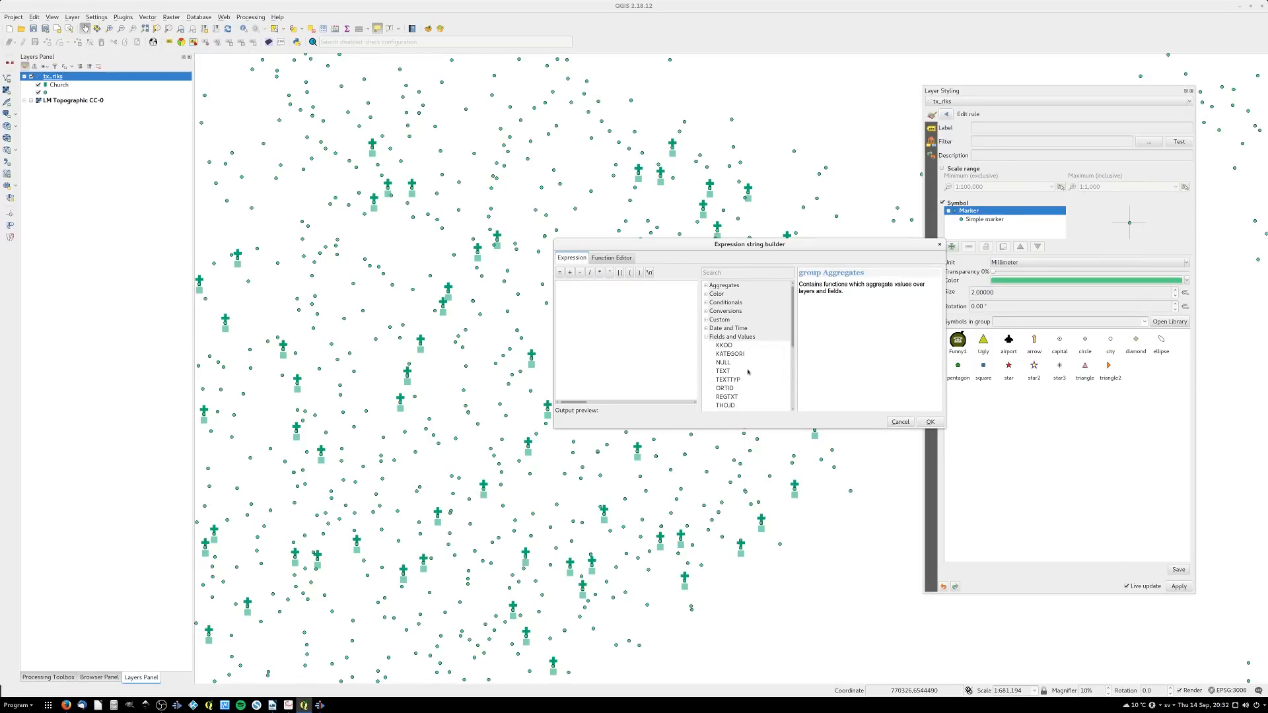
{"action": "scroll", "coordinate": [748, 372], "scroll_direction": "down", "scroll_amount": 1}
{"action": "scroll", "coordinate": [746, 373], "scroll_direction": "down", "scroll_amount": 1}
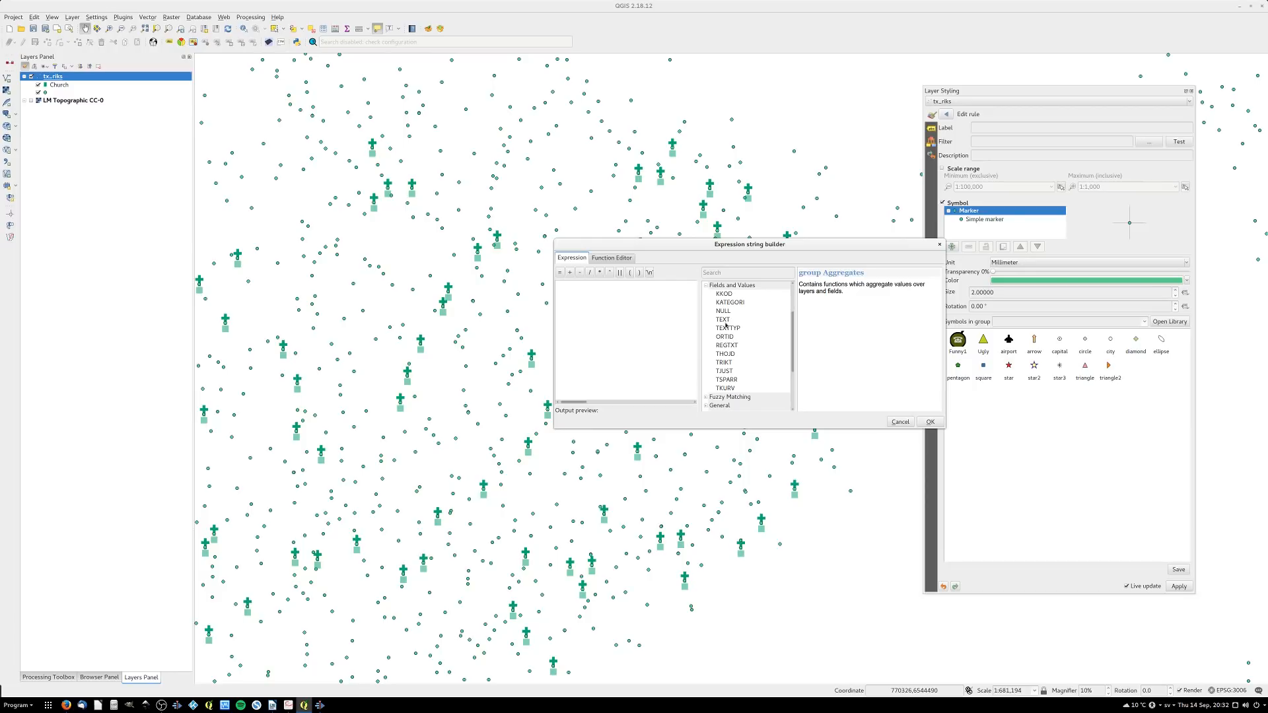
{"action": "left_click", "coordinate": [723, 364]}
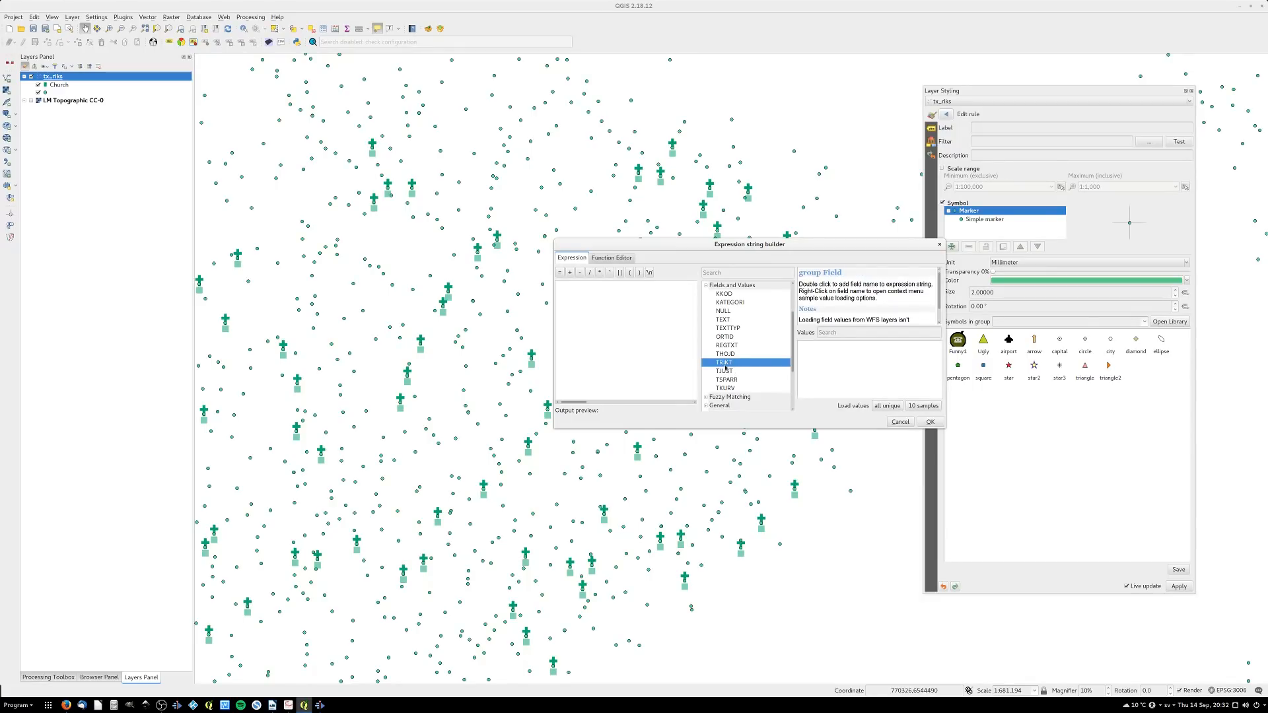
{"action": "left_click", "coordinate": [887, 406]}
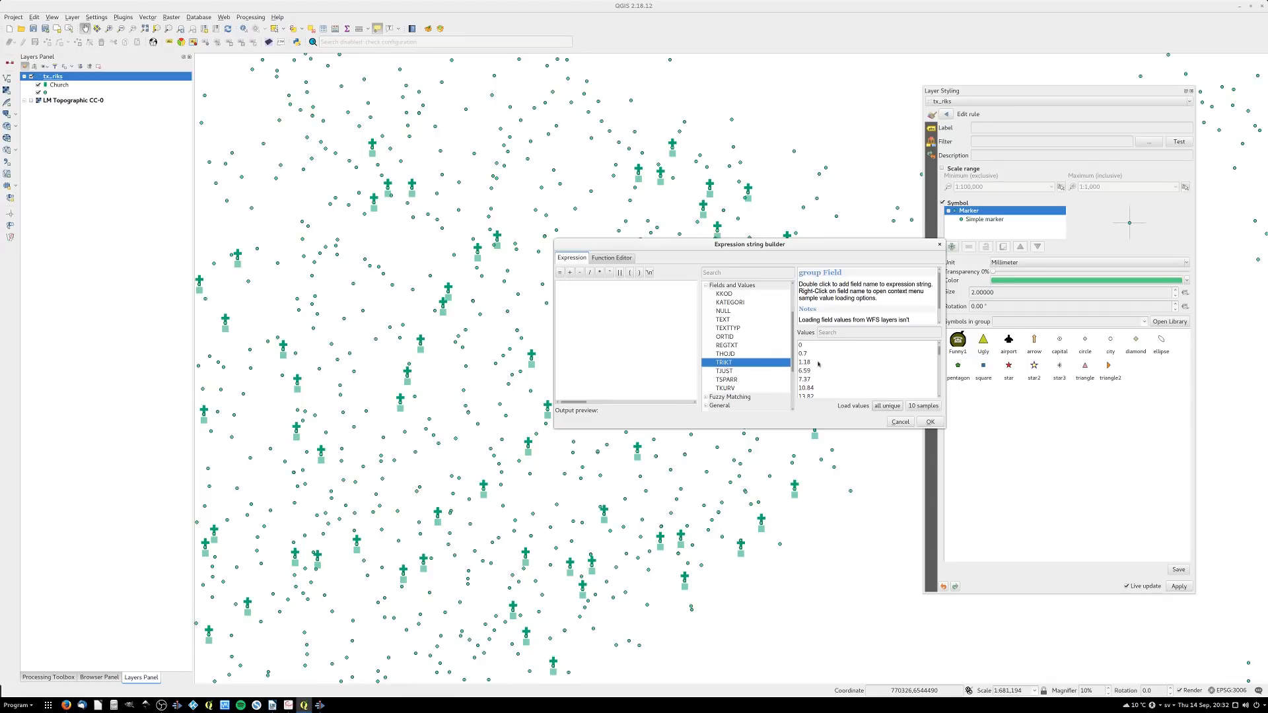
{"action": "left_click_drag", "start_coordinate": [940, 352], "coordinate": [934, 366]}
{"action": "double_click", "coordinate": [720, 364]}
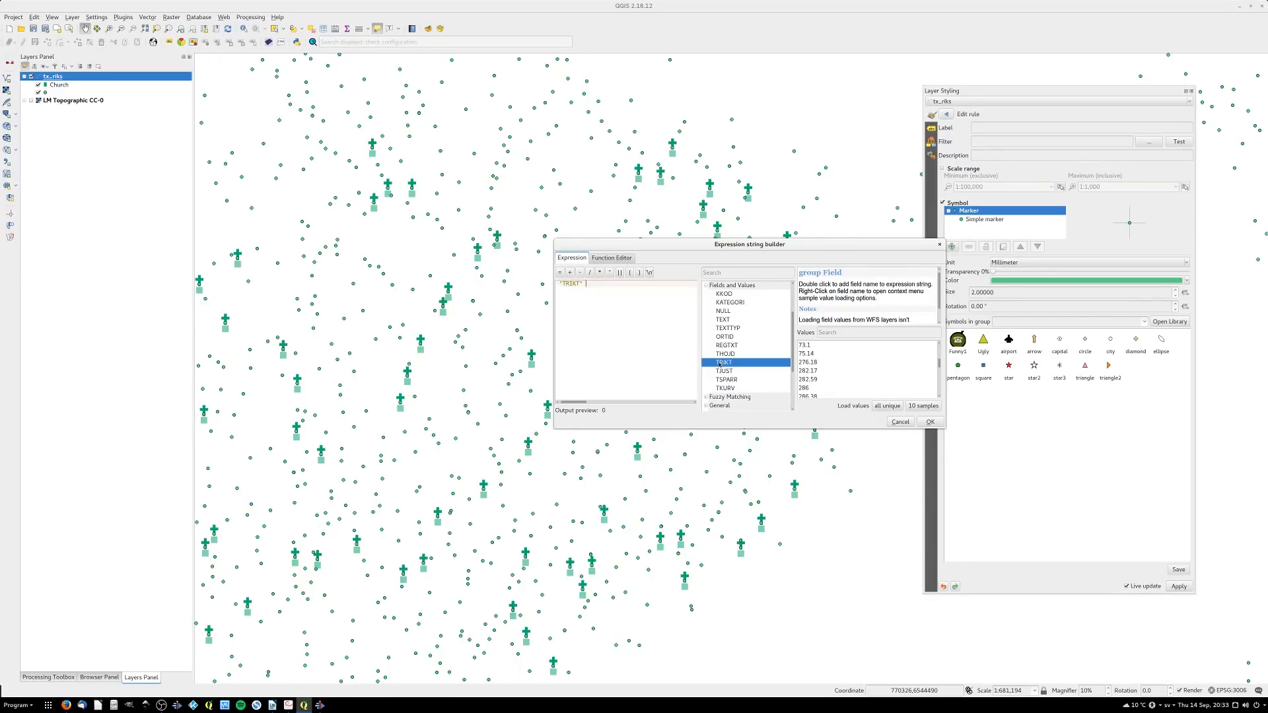
{"action": "type", "text": "> 180"}
{"action": "left_click", "coordinate": [928, 422]}
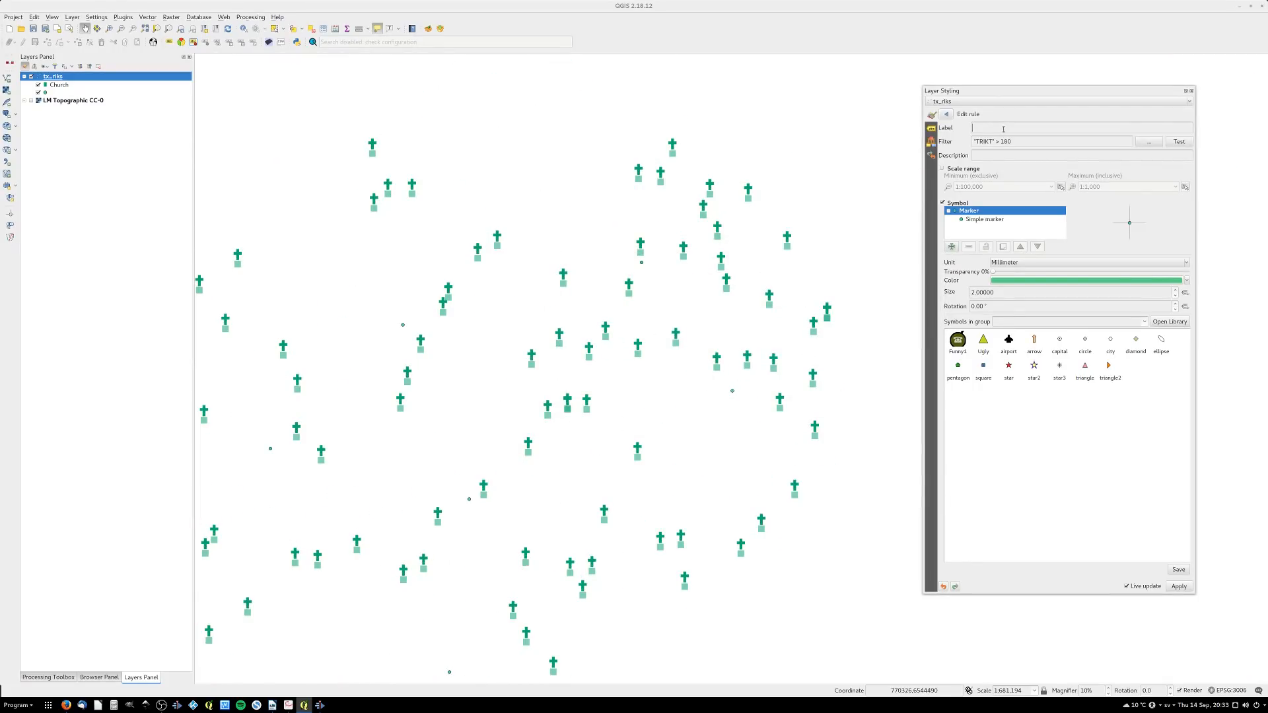
Label the second rule Over 180 and give it the arrow symbol
{"action": "type", "text": "Over 180"}
{"action": "left_click", "coordinate": [1035, 340]}
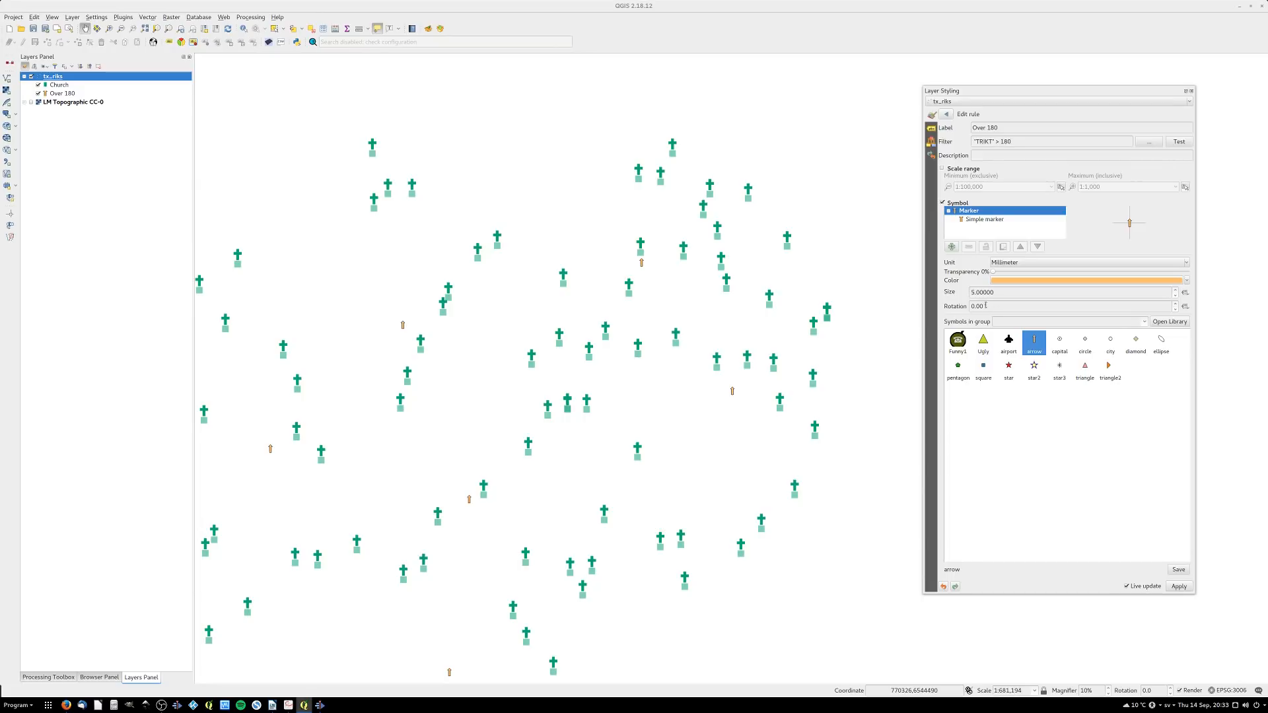
Rotate the Over 180 rule's arrow marker to 180 degrees and set its size to 10.6 millimetres
{"action": "type", "text": "18"}
{"action": "scroll", "coordinate": [1081, 296], "scroll_direction": "up", "scroll_amount": 20}
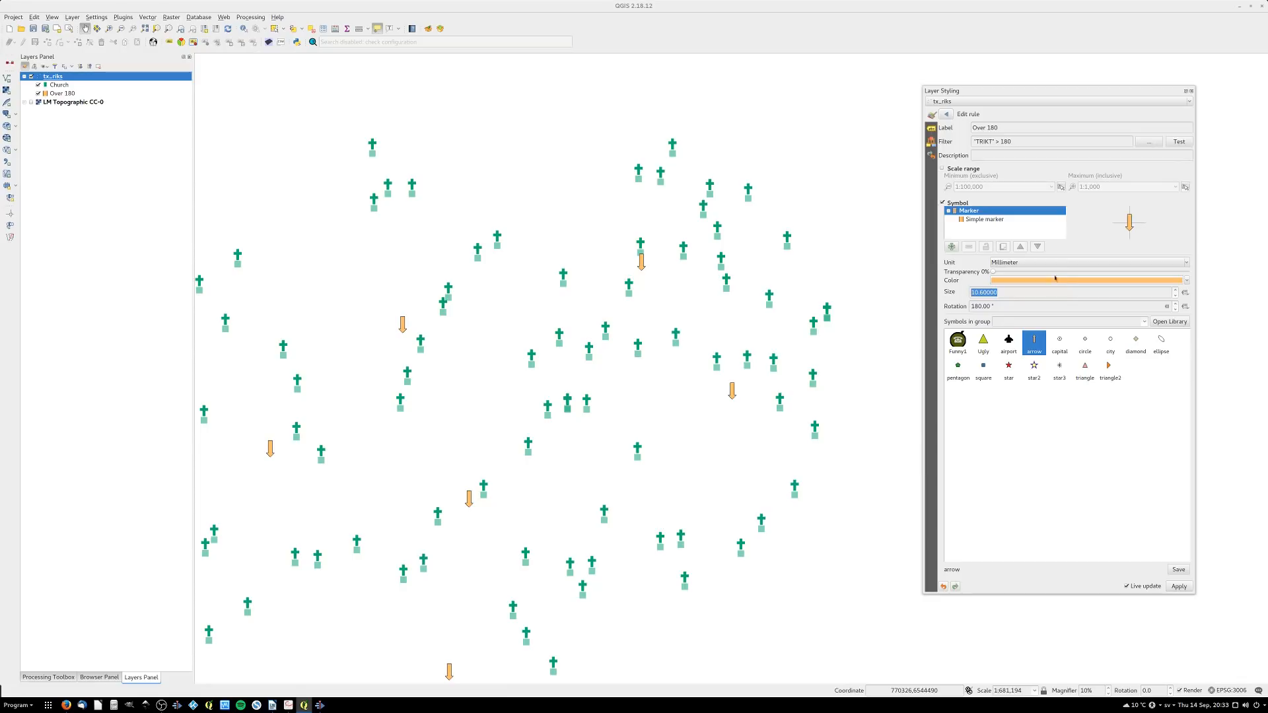
Add a drop shadow effect to the arrow's simple marker layer and return to the rule list
{"action": "left_click", "coordinate": [992, 221]}
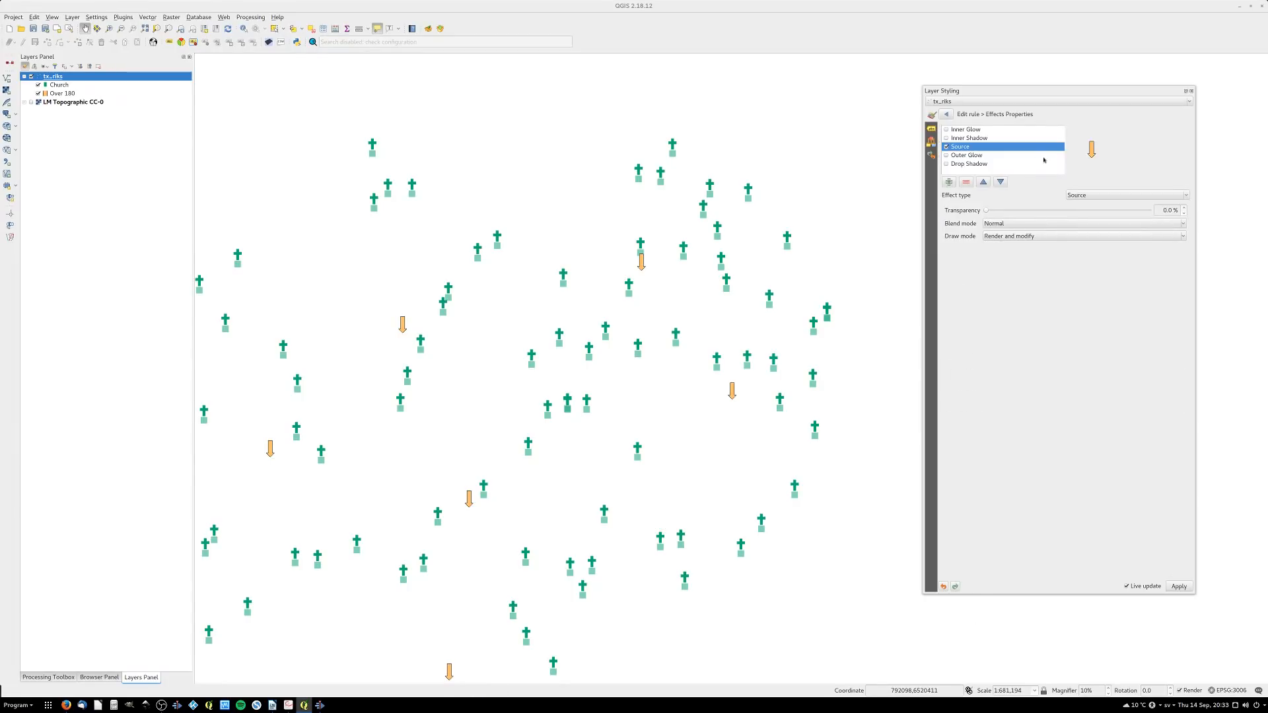
{"action": "left_click", "coordinate": [946, 164]}
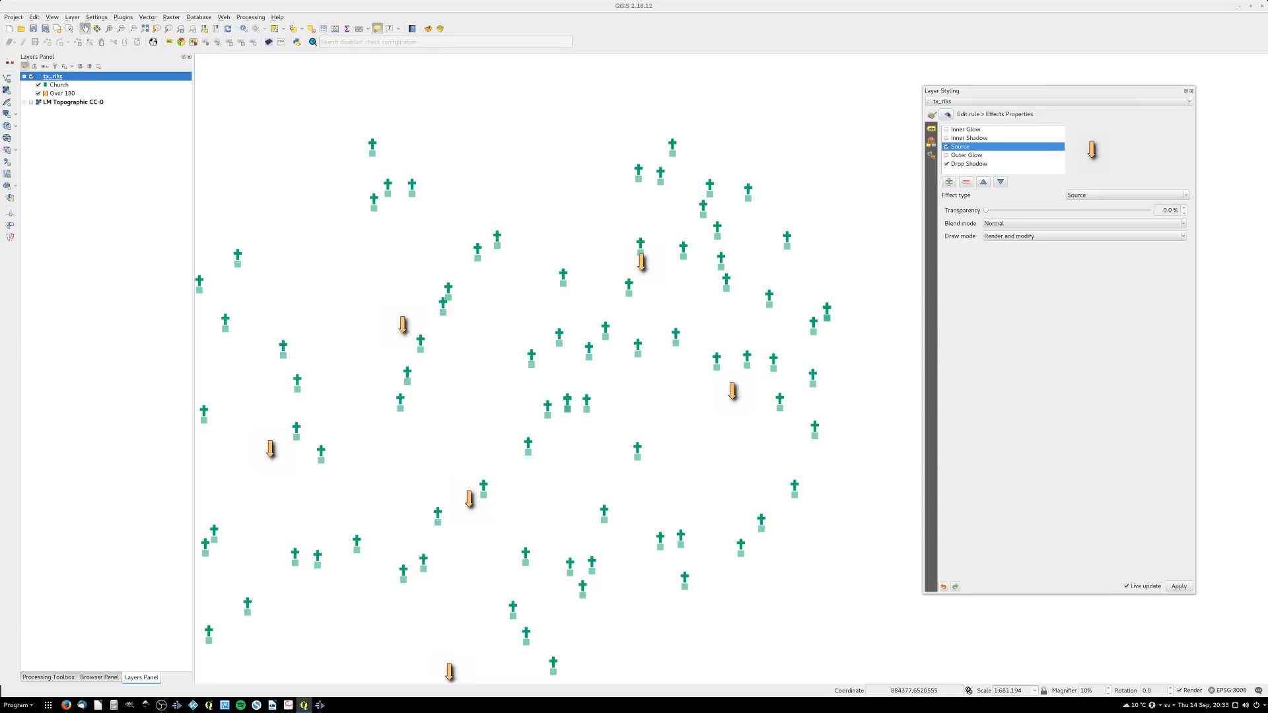
{"action": "left_click", "coordinate": [946, 114]}
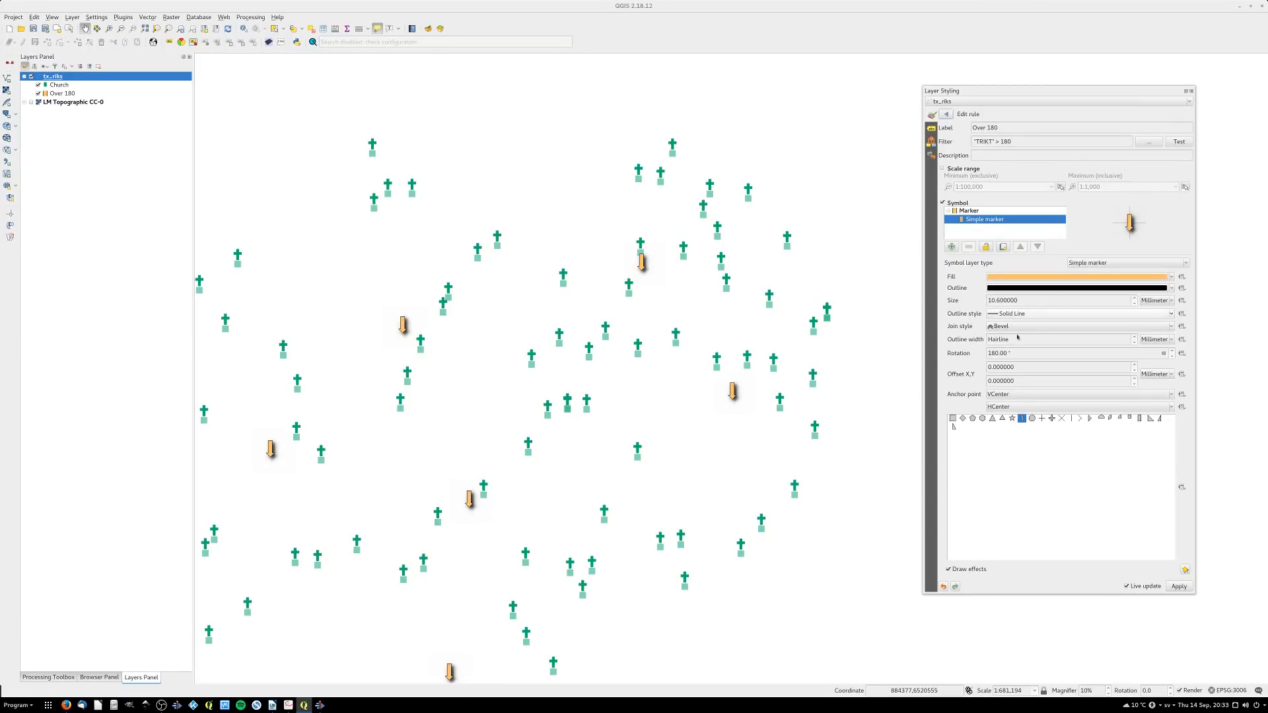
{"action": "left_click", "coordinate": [949, 115]}
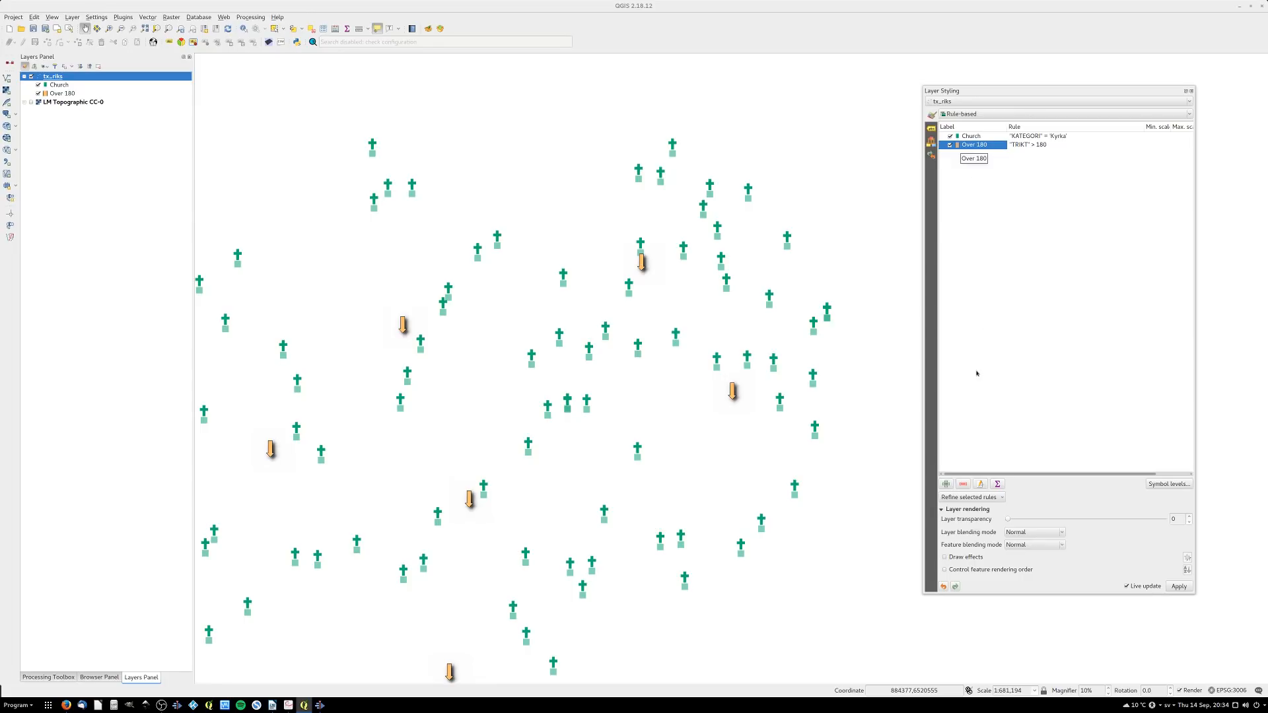
Add a third, unlabelled rule with the default marker and give it the filter ELSE
{"action": "left_click", "coordinate": [947, 485]}
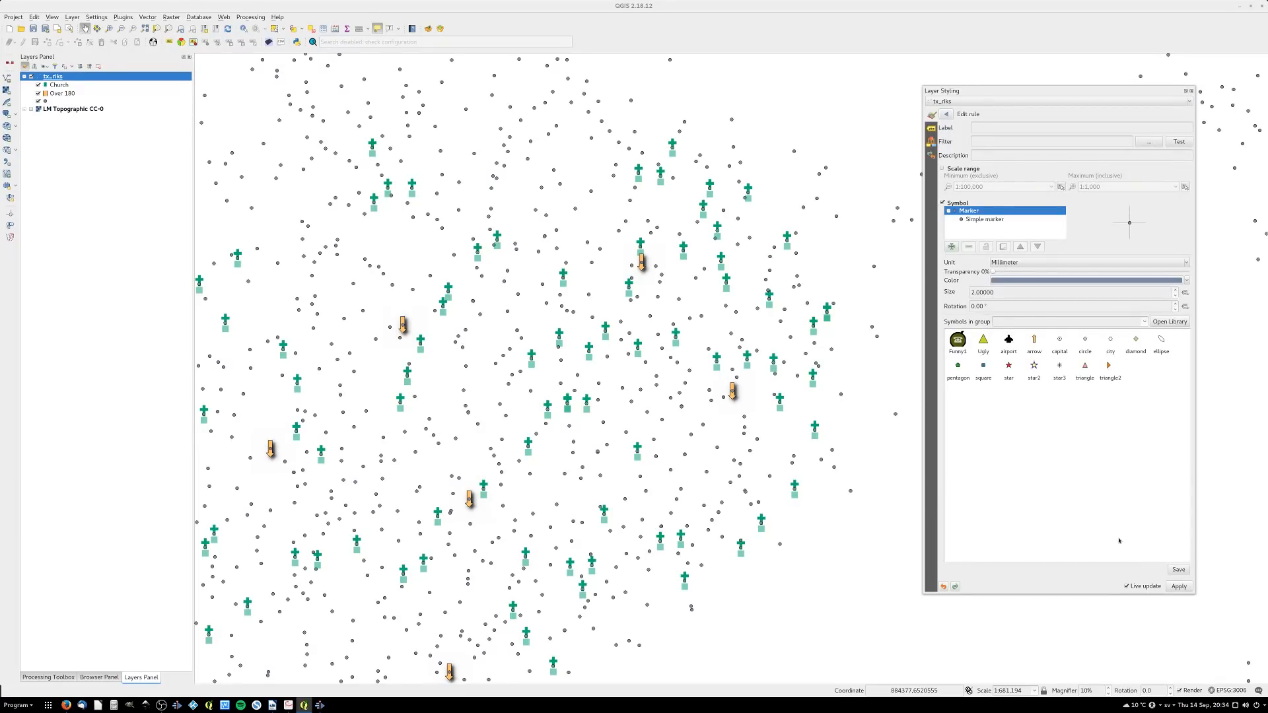
{"action": "left_click", "coordinate": [946, 114]}
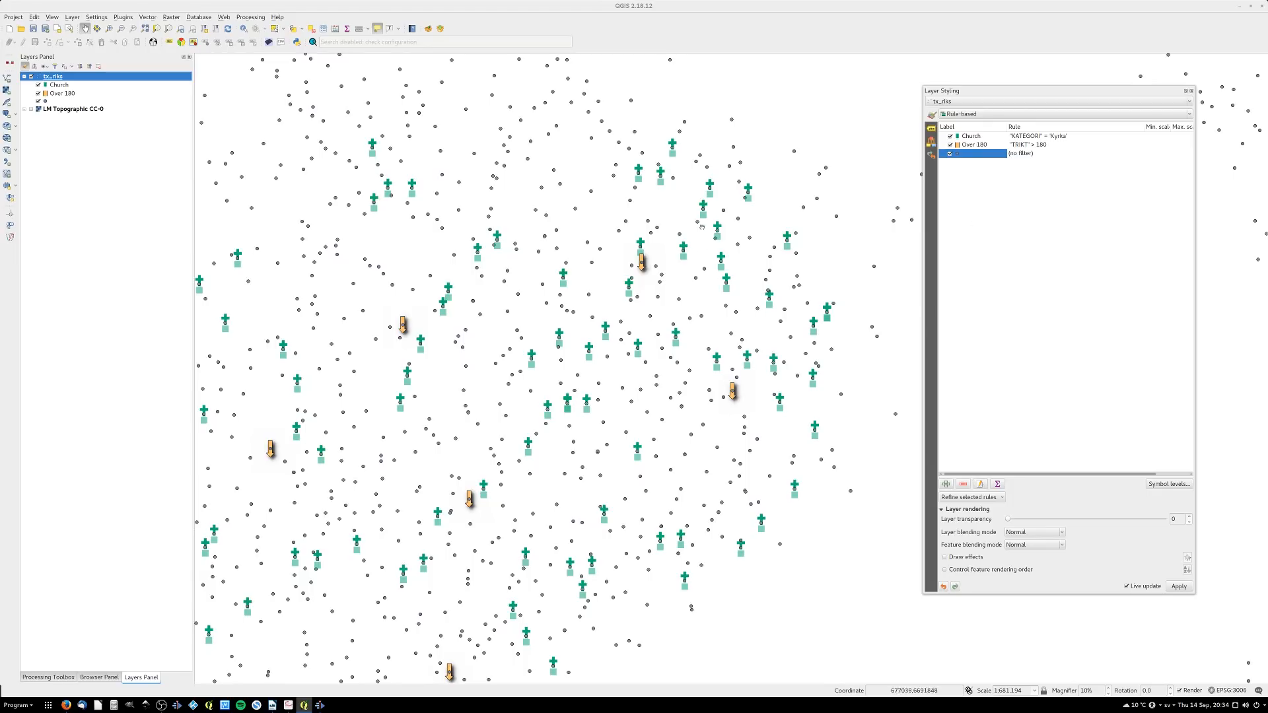
{"action": "double_click", "coordinate": [1016, 154]}
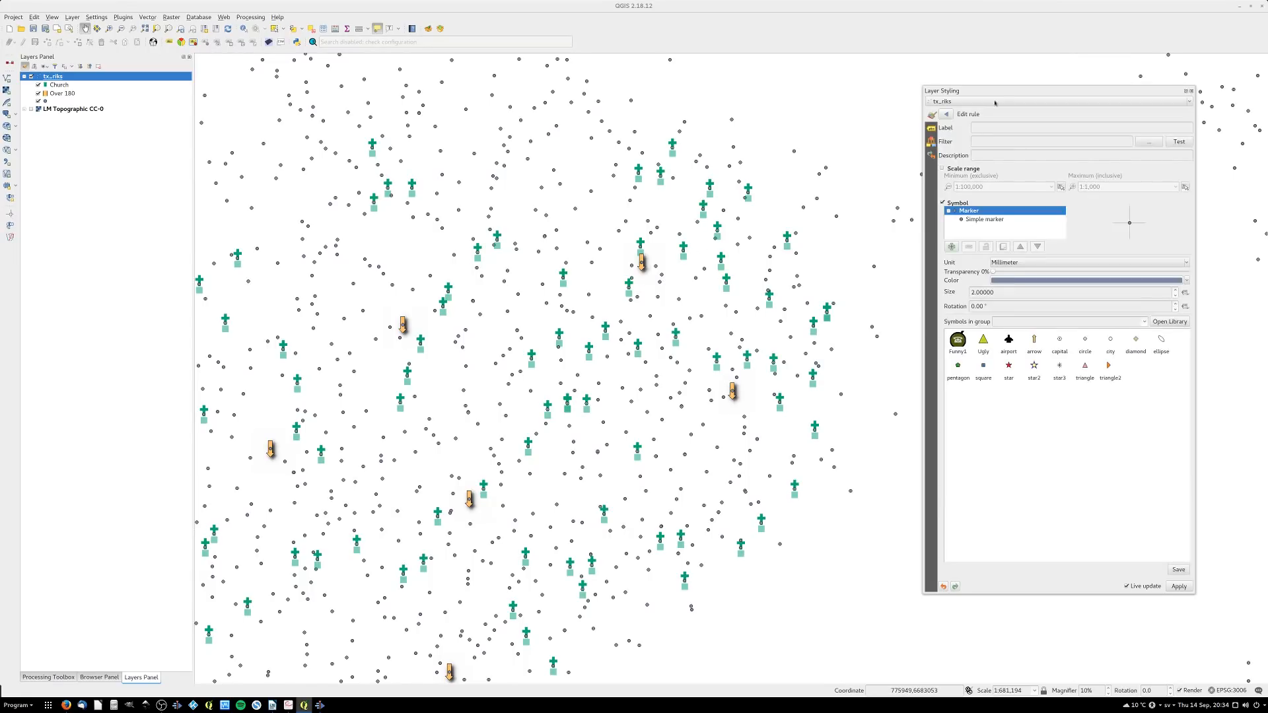
{"action": "left_click", "coordinate": [989, 142]}
{"action": "type", "text": "else"}
{"action": "left_click", "coordinate": [946, 114]}
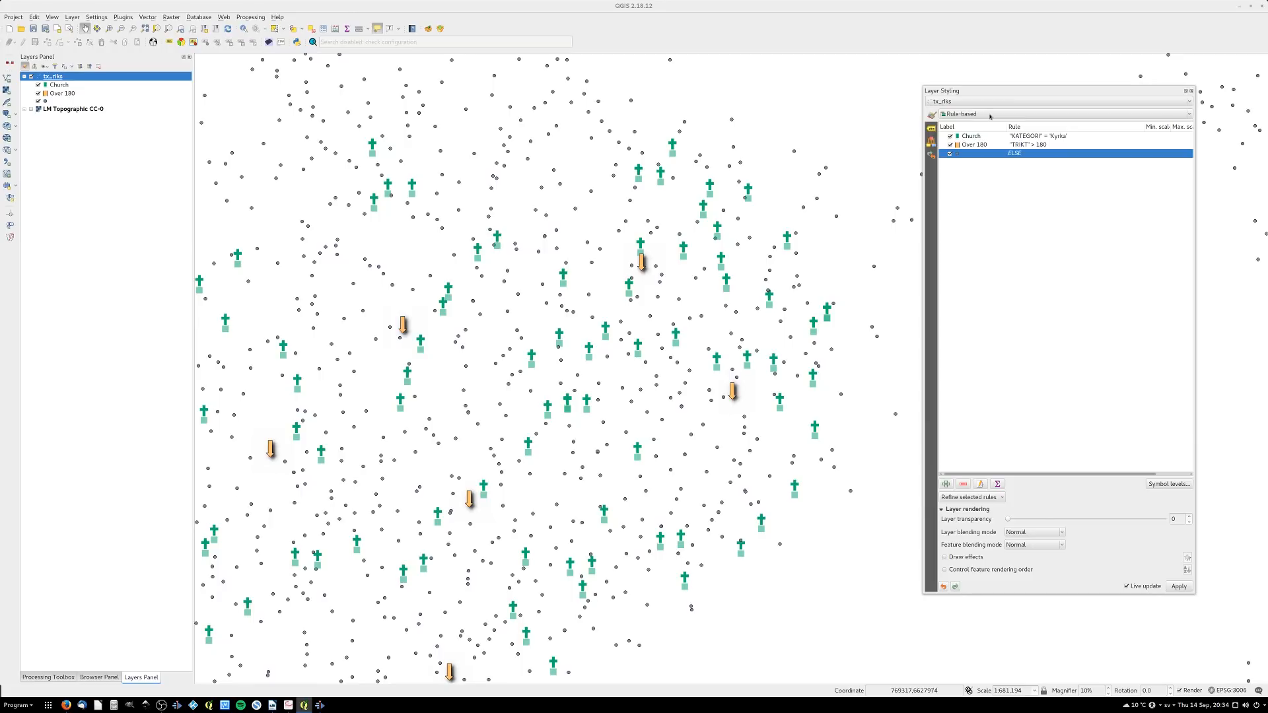
Count the features for each rule, widening the styling panel and its columns to read the count and duplicate count
{"action": "left_click", "coordinate": [998, 485]}
{"action": "left_click", "coordinate": [963, 144]}
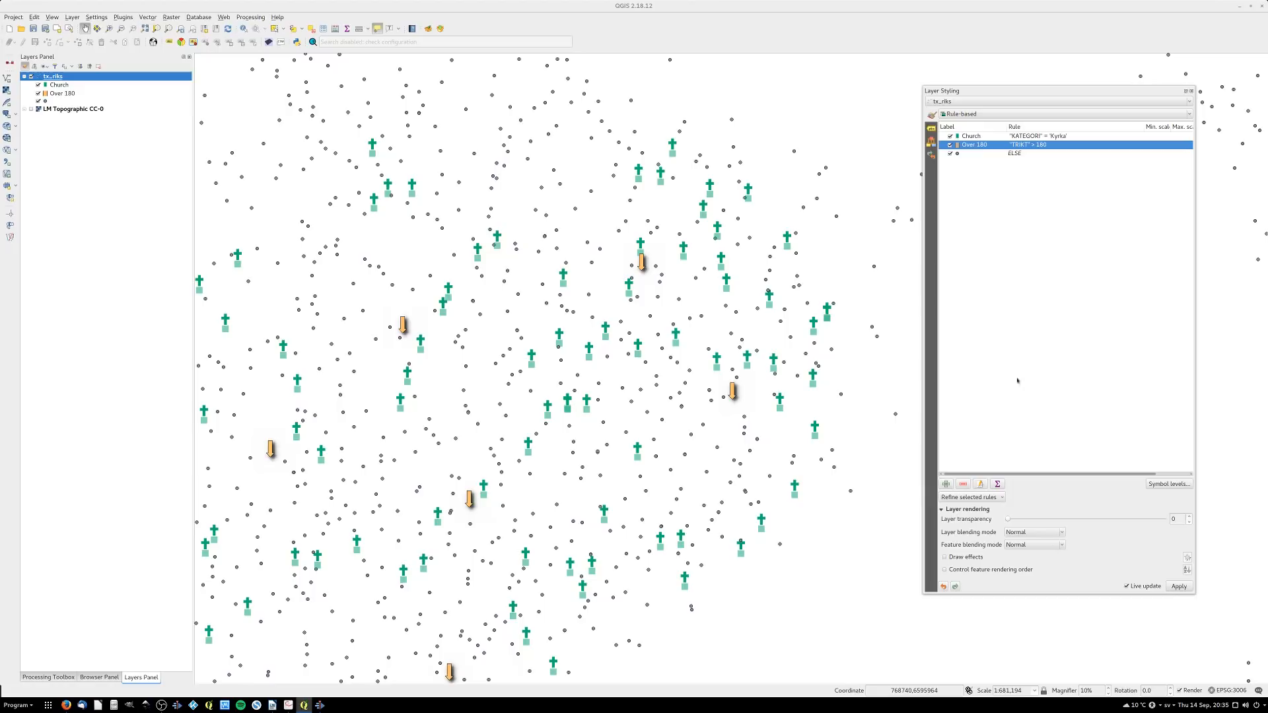
{"action": "left_click", "coordinate": [997, 485]}
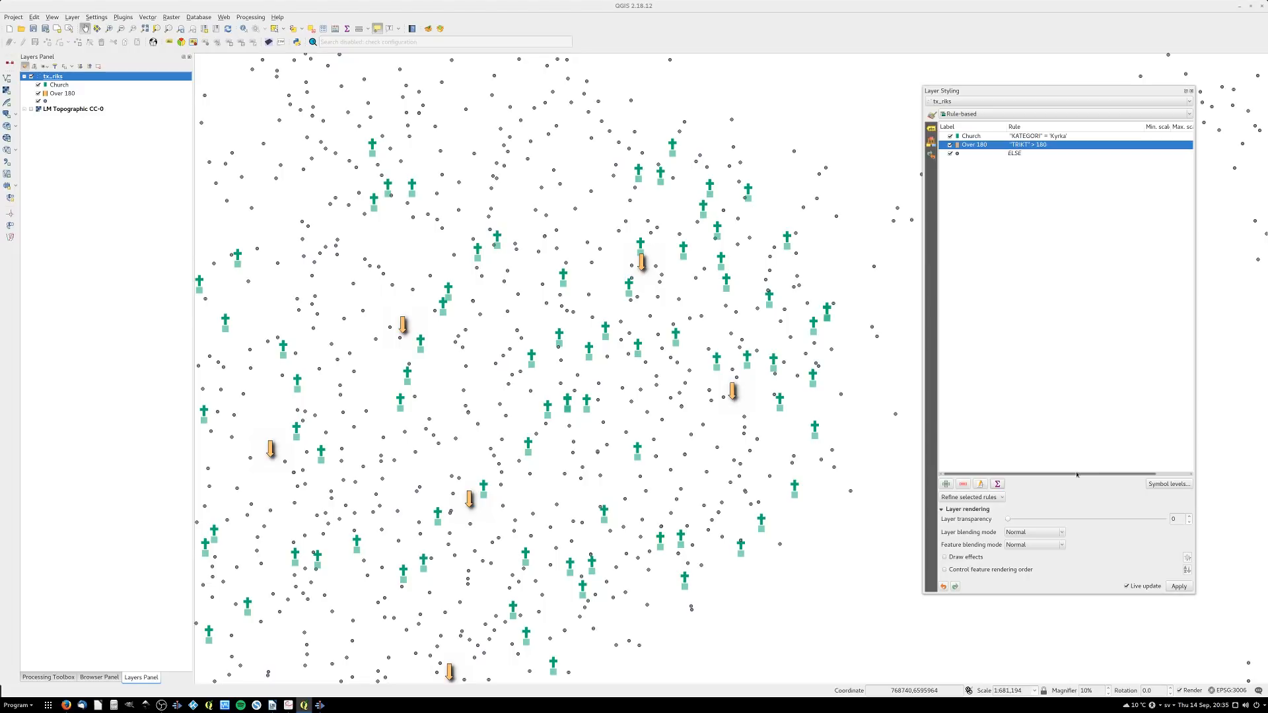
{"action": "left_click_drag", "start_coordinate": [1094, 475], "coordinate": [1130, 475]}
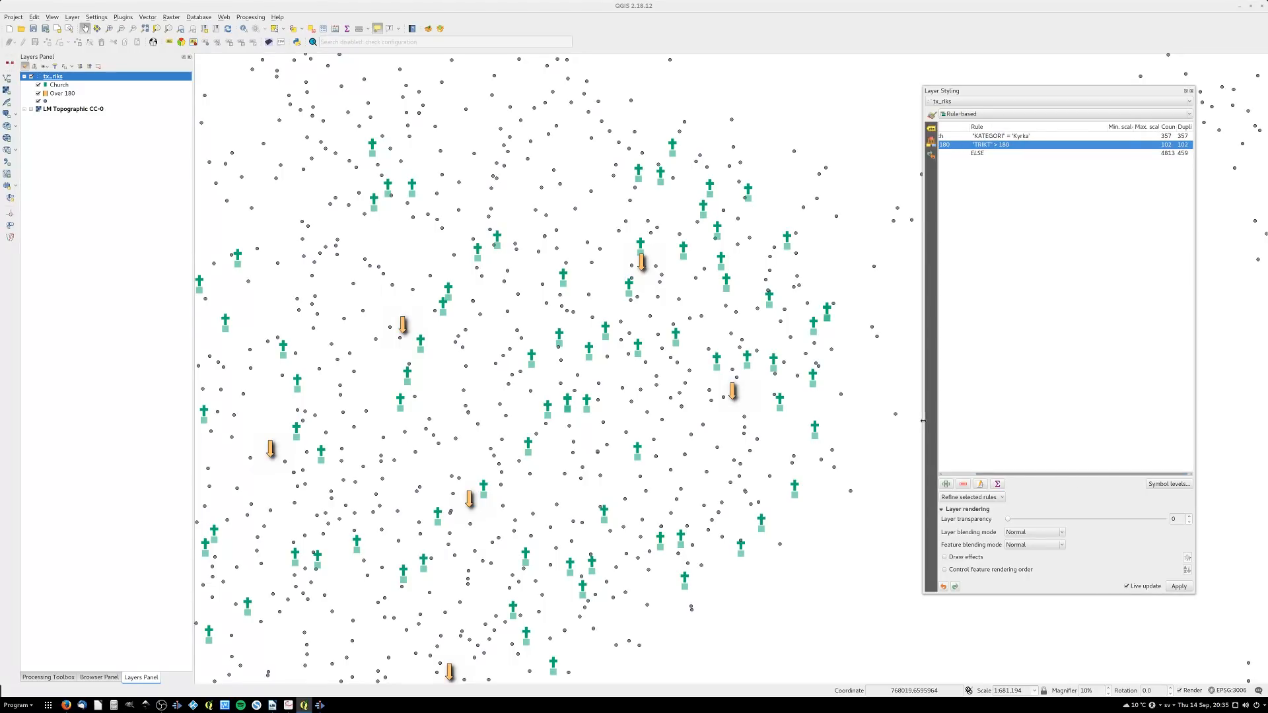
{"action": "left_click_drag", "start_coordinate": [923, 421], "coordinate": [849, 426]}
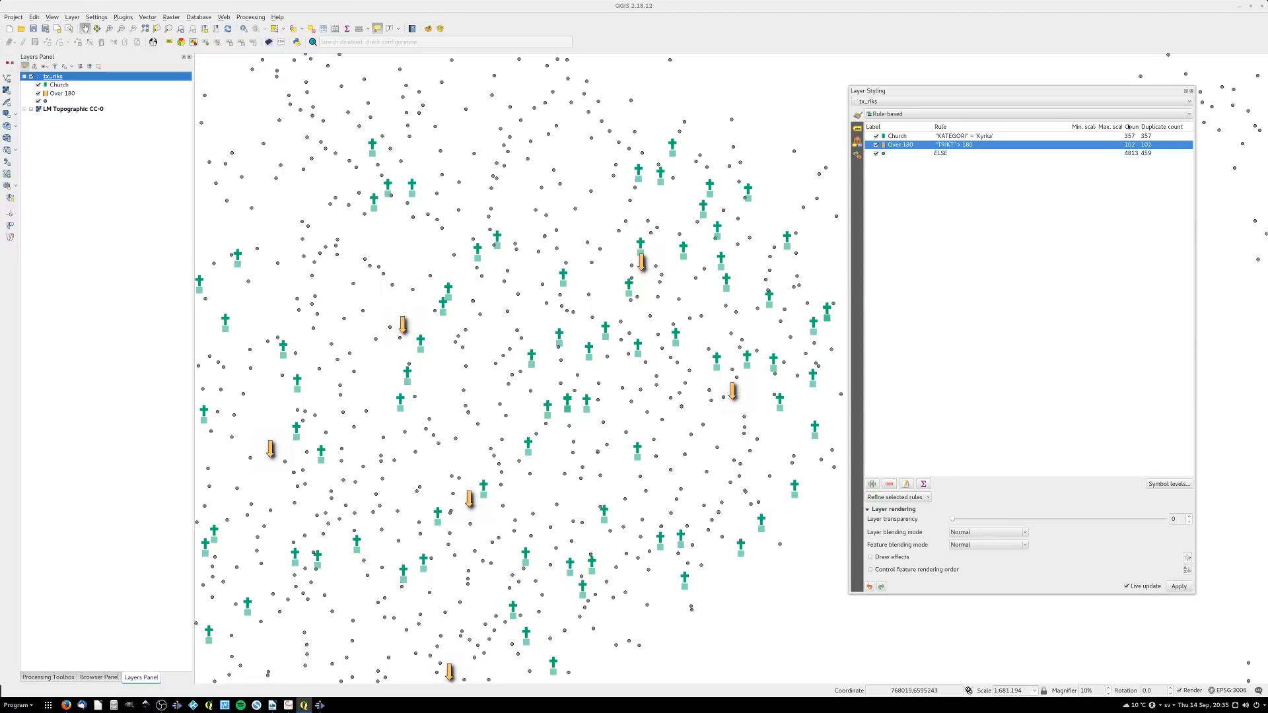
{"action": "mouse_move", "coordinate": [1123, 127]}
{"action": "left_mouse_down"}
{"action": "mouse_move", "coordinate": [1025, 127]}
{"action": "mouse_move", "coordinate": [1119, 127]}
{"action": "left_mouse_up"}
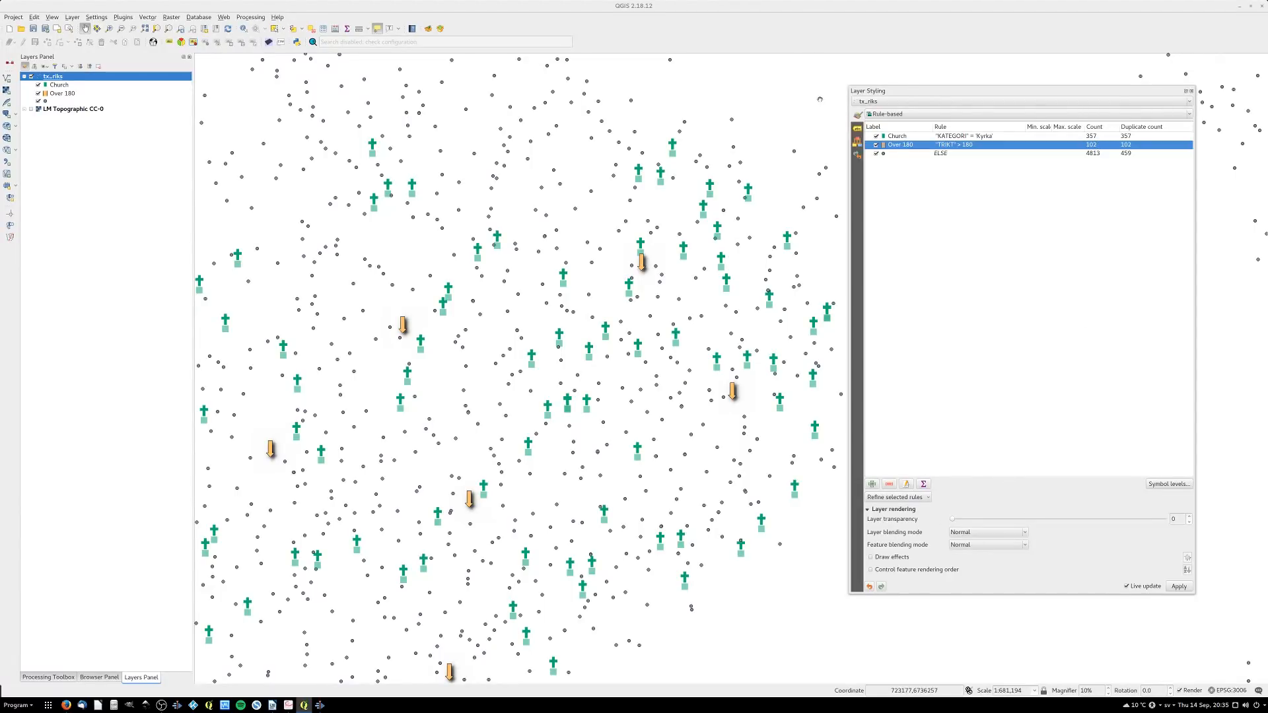
Switch the layer's style to Point displacement, keep Rule-based as its inner renderer, and examine the displaced points at different scales
{"action": "left_click", "coordinate": [899, 117]}
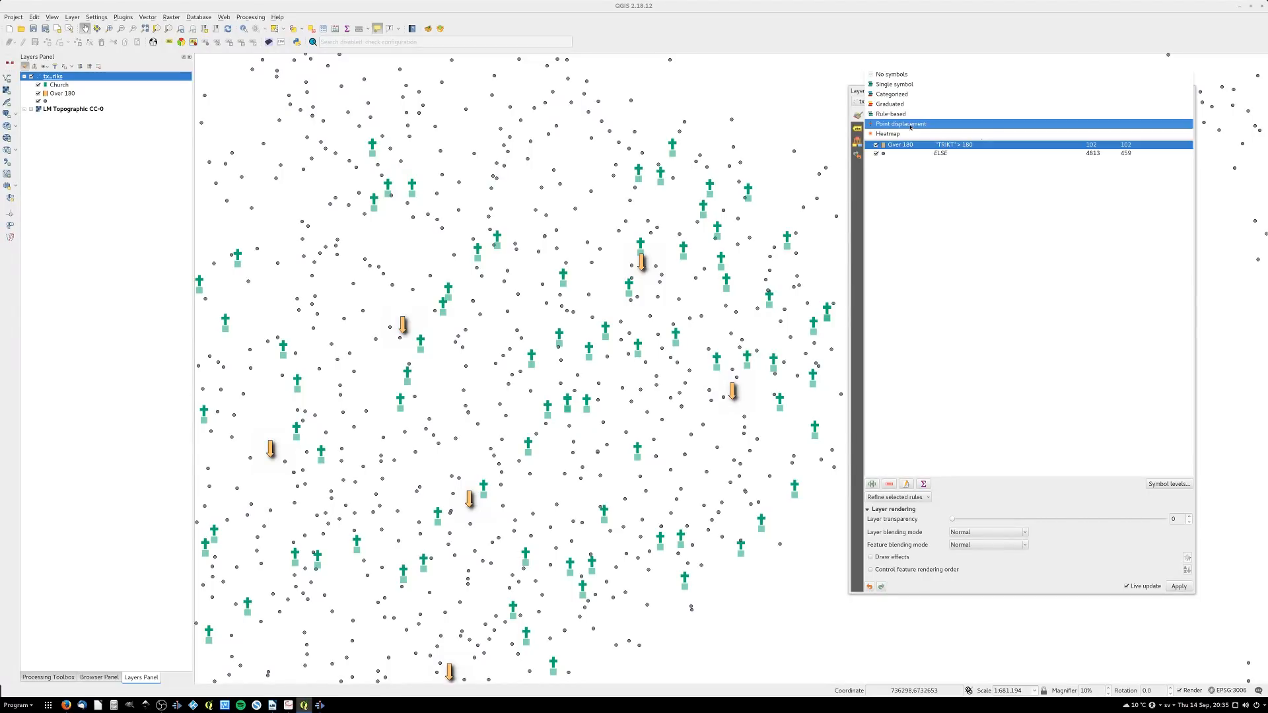
{"action": "left_click", "coordinate": [910, 125]}
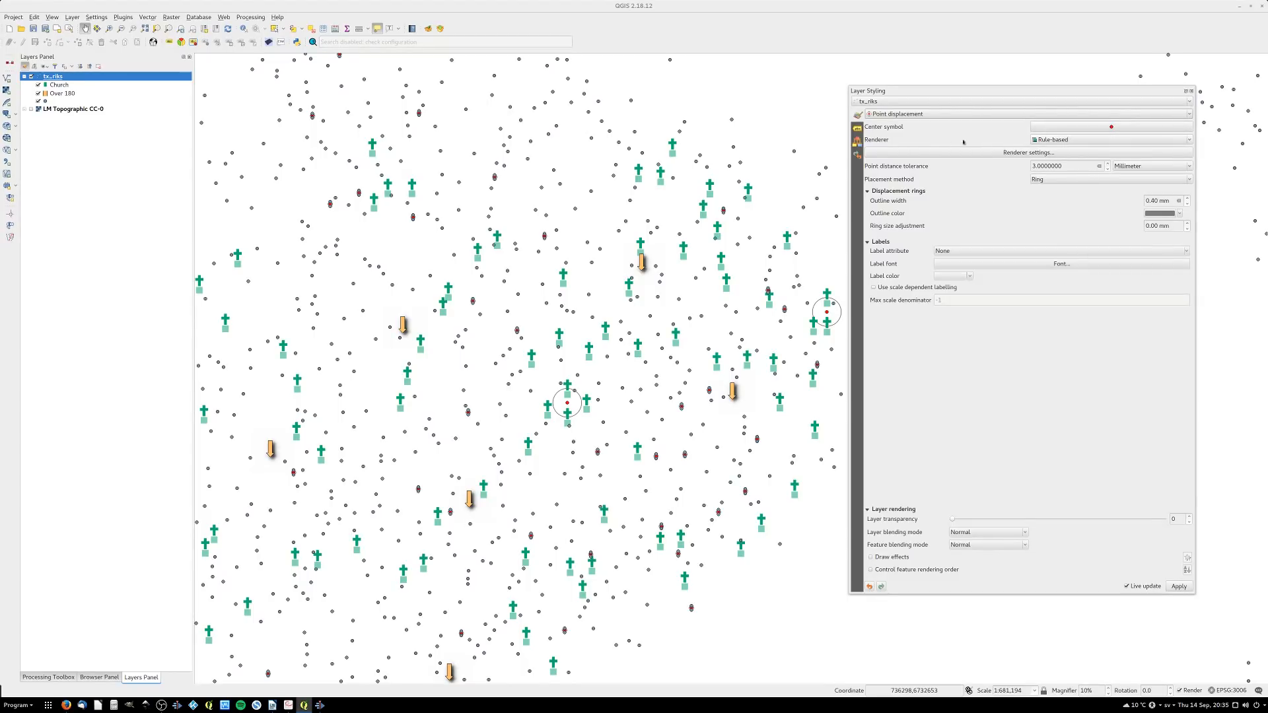
{"action": "left_click", "coordinate": [1068, 141]}
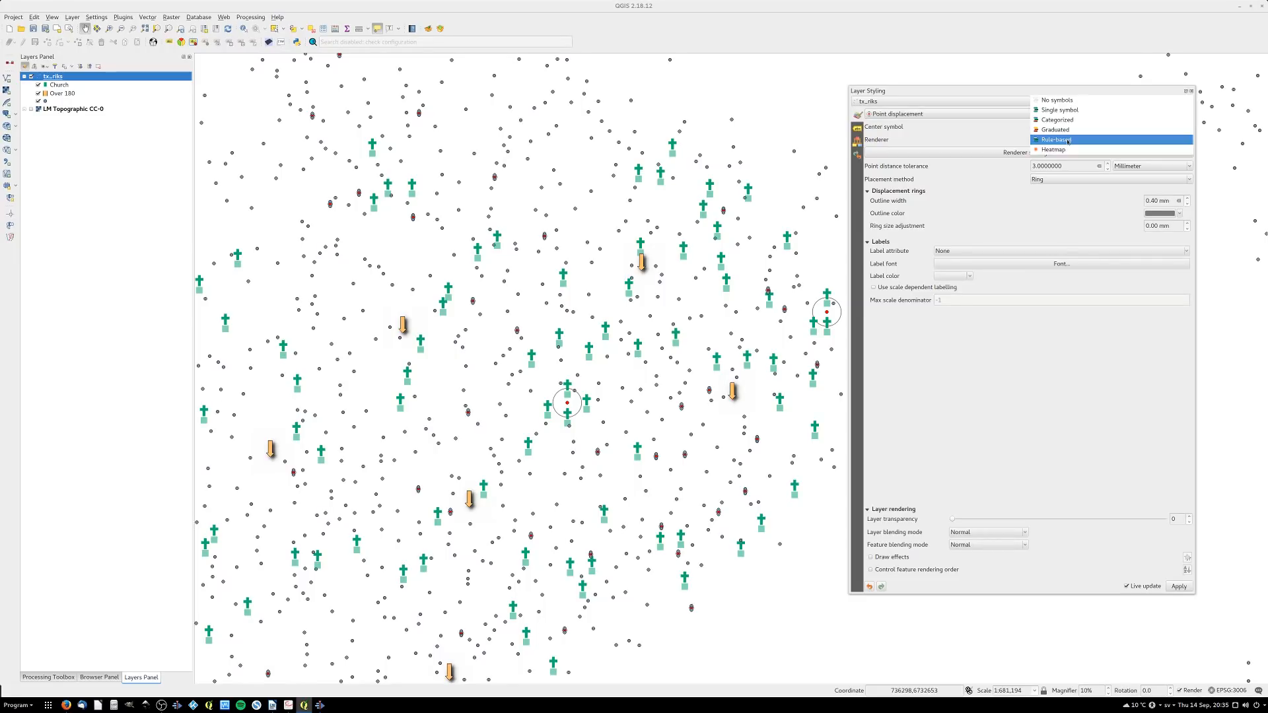
{"action": "left_click", "coordinate": [1068, 141]}
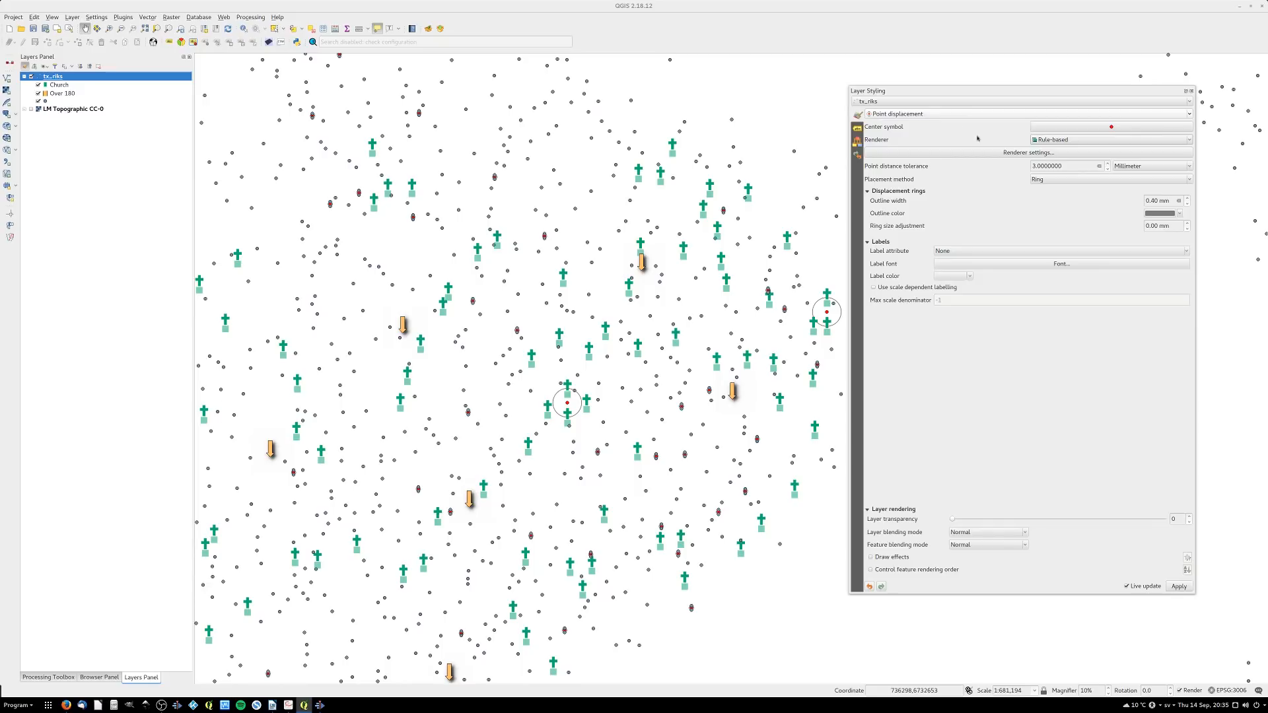
{"action": "scroll", "coordinate": [621, 362], "scroll_direction": "down", "scroll_amount": 2}
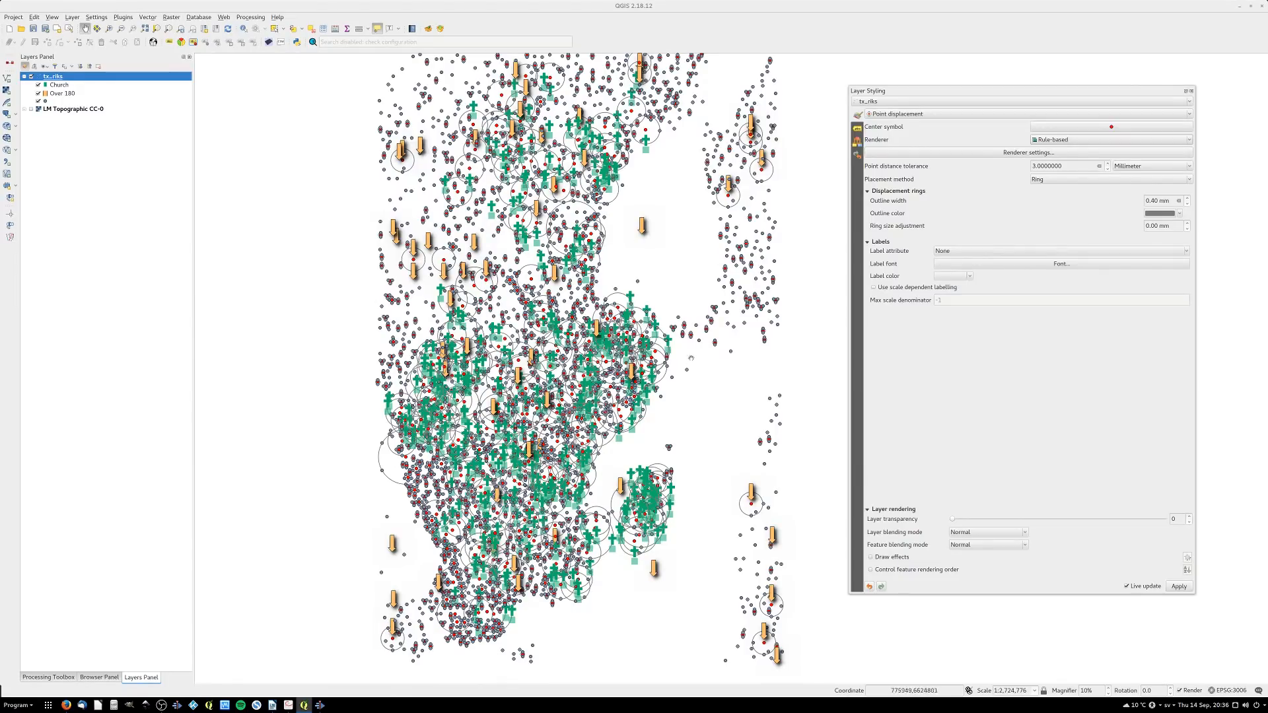
{"action": "scroll", "coordinate": [477, 378], "scroll_direction": "up", "scroll_amount": 1}
{"action": "scroll", "coordinate": [478, 378], "scroll_direction": "down", "scroll_amount": 1}
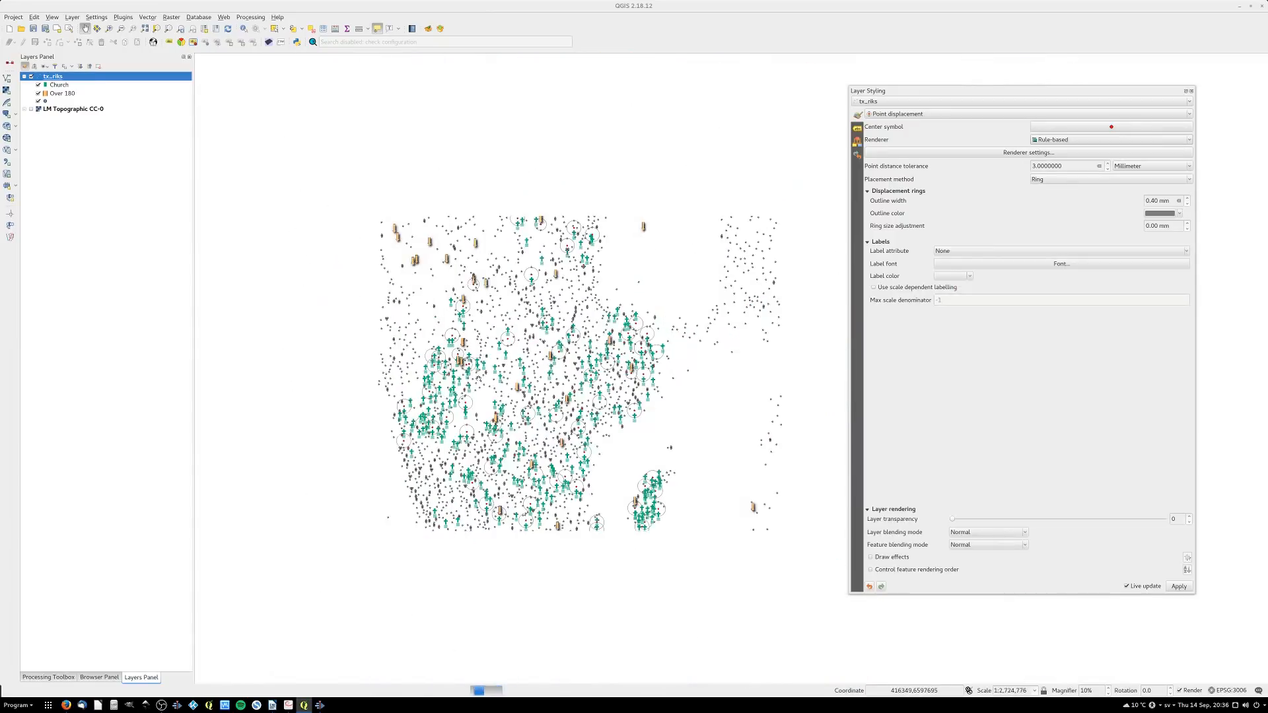
{"action": "scroll", "coordinate": [636, 341], "scroll_direction": "up", "scroll_amount": 1}
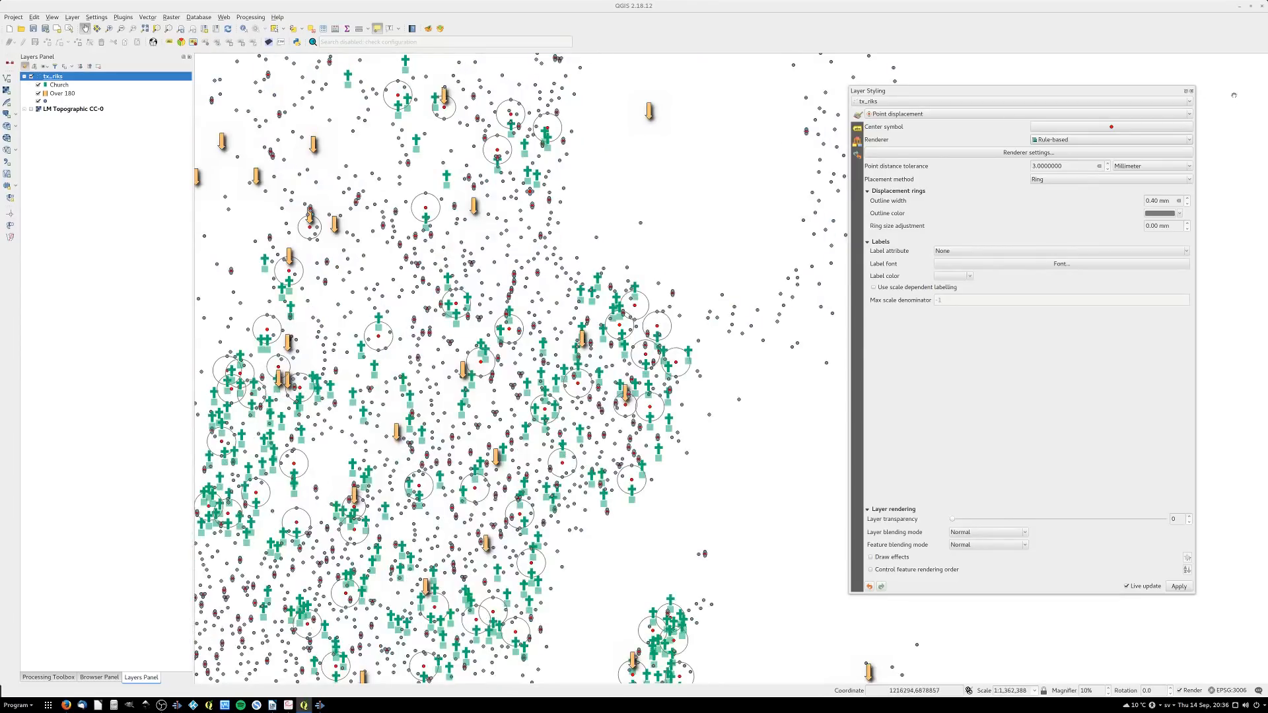
Set the point displacement's inner renderer to Single symbol and give it the Ugly triangle symbol
{"action": "left_click", "coordinate": [1149, 138]}
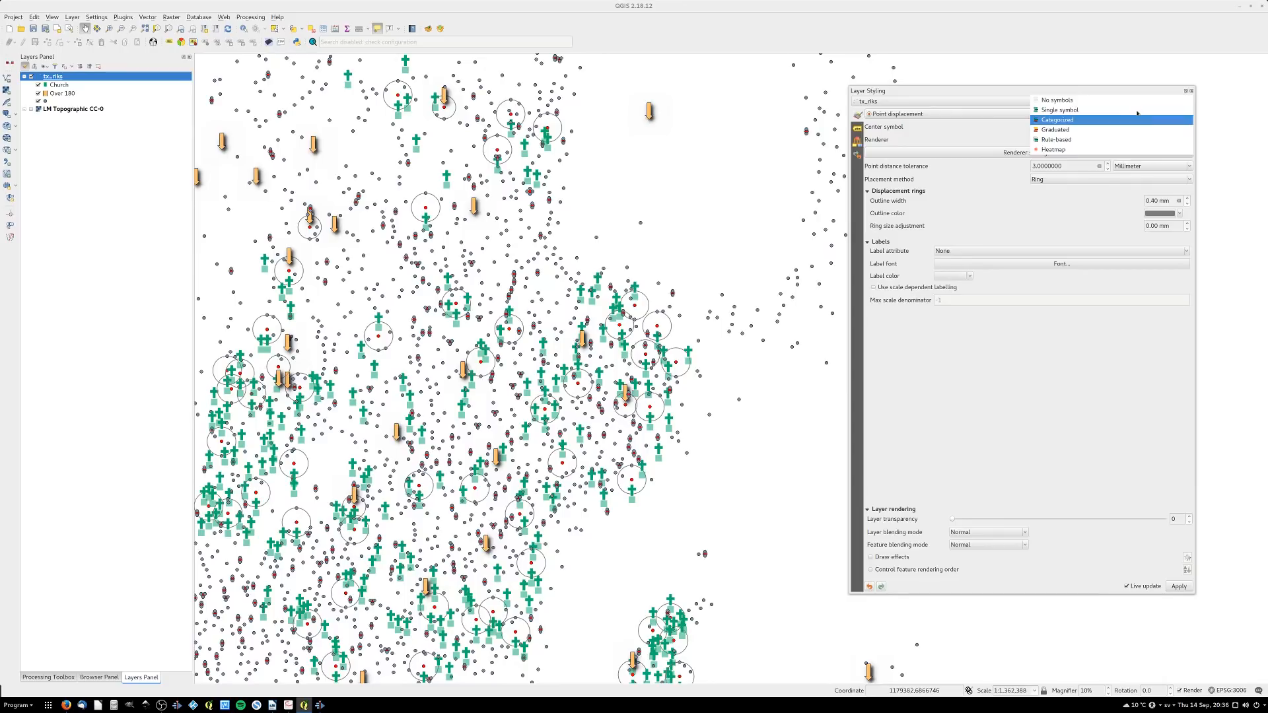
{"action": "left_click", "coordinate": [1106, 110]}
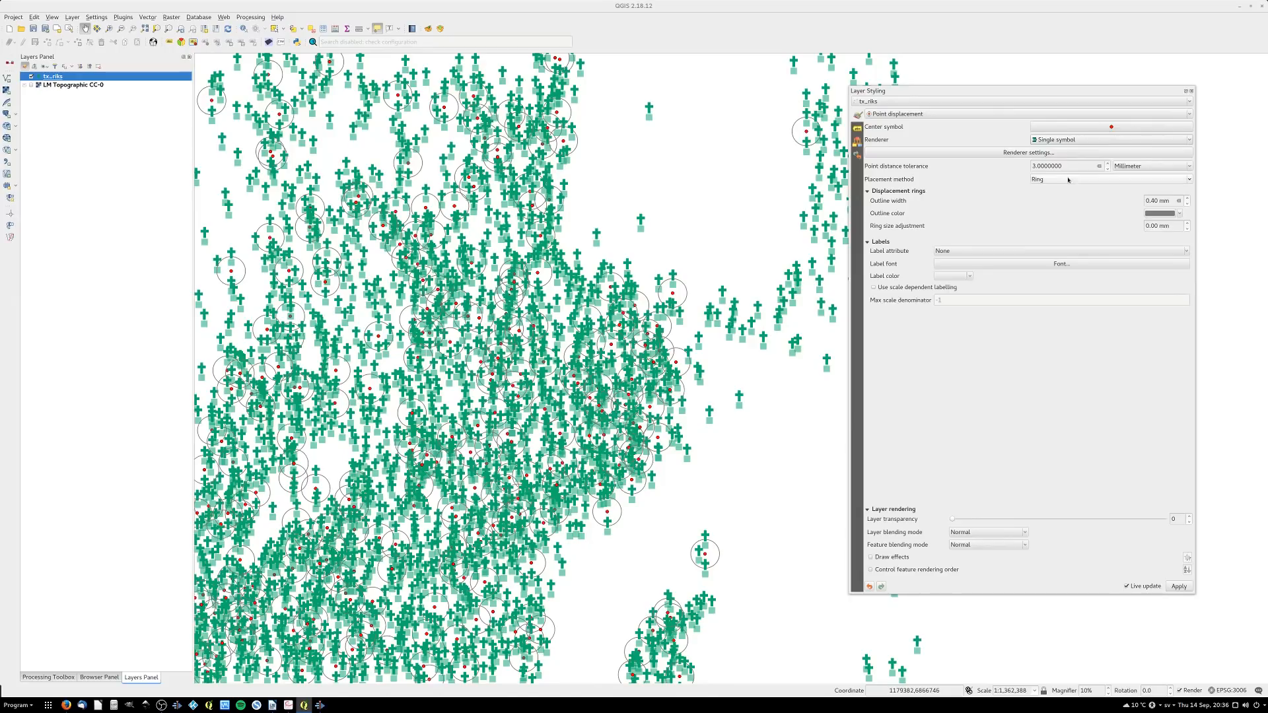
{"action": "left_click", "coordinate": [1057, 153]}
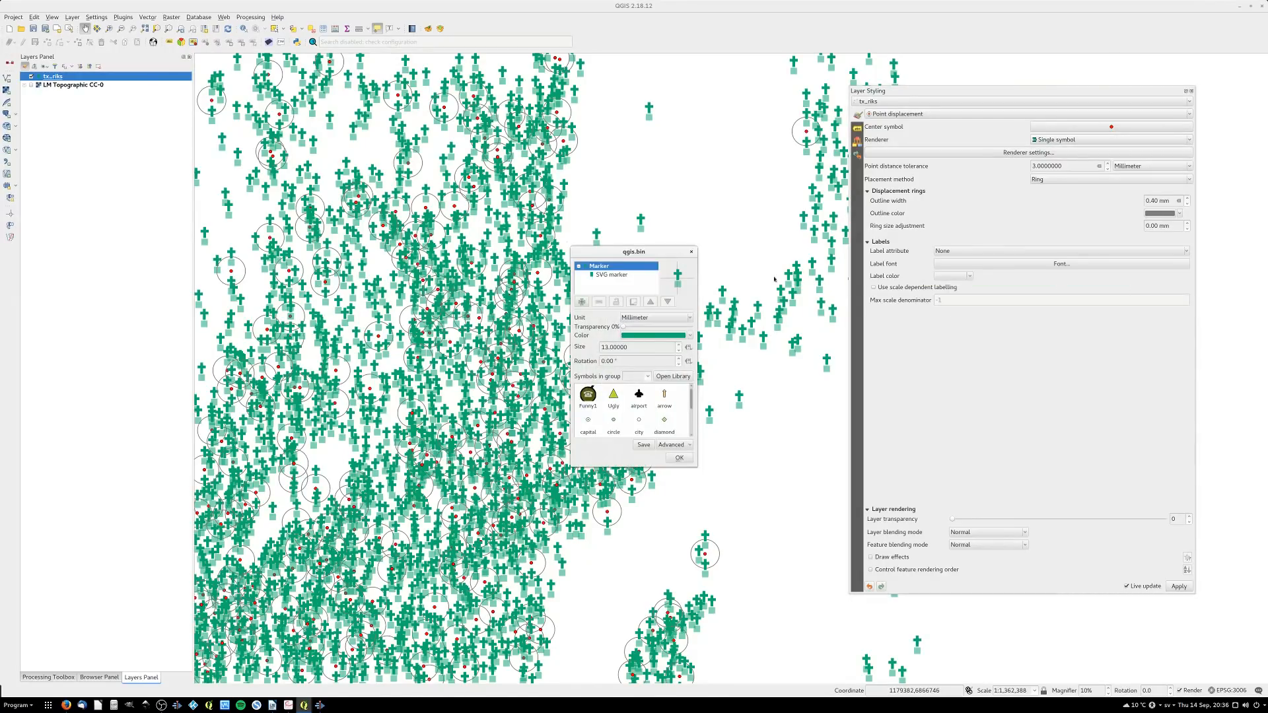
{"action": "left_click", "coordinate": [614, 423]}
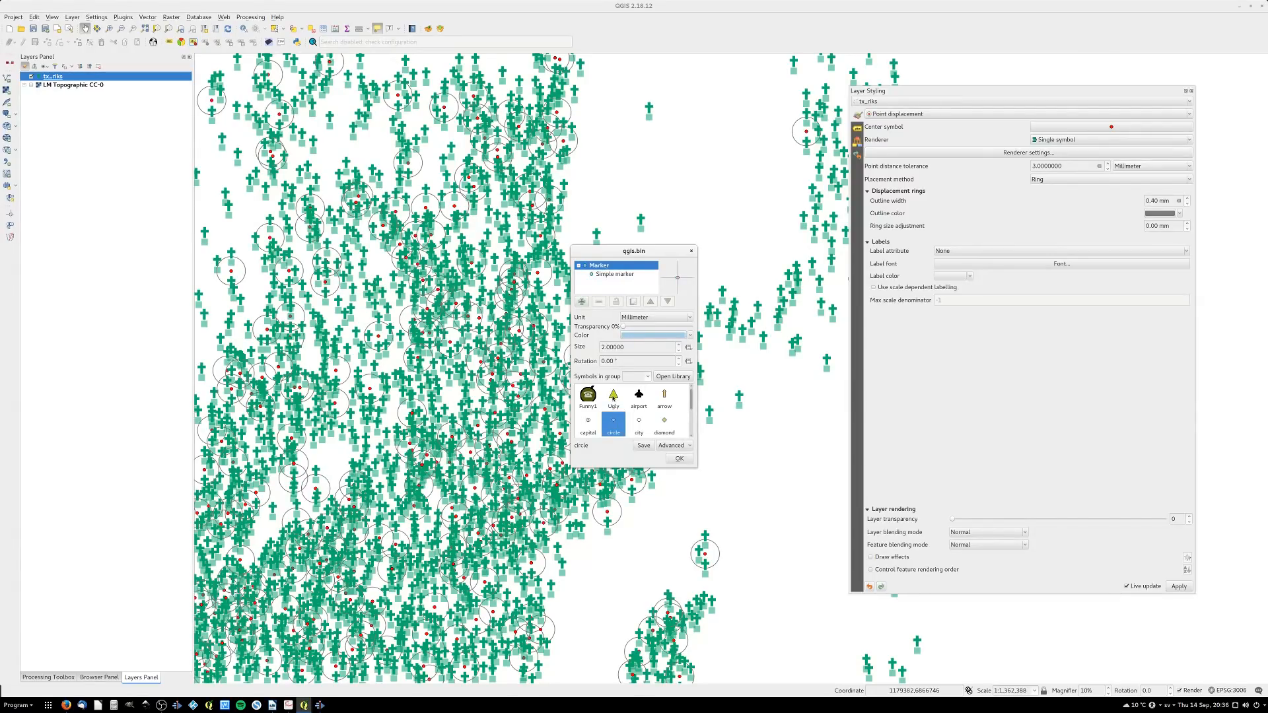
{"action": "left_click", "coordinate": [614, 397]}
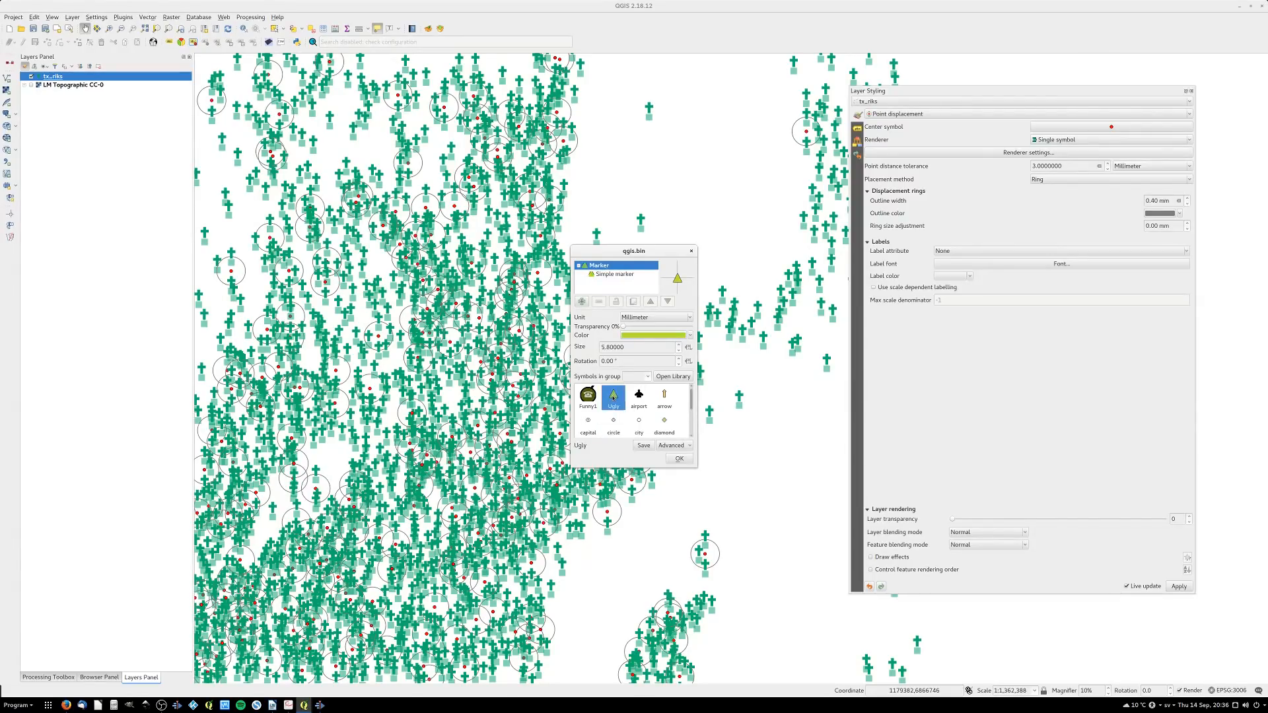
{"action": "left_click", "coordinate": [679, 459]}
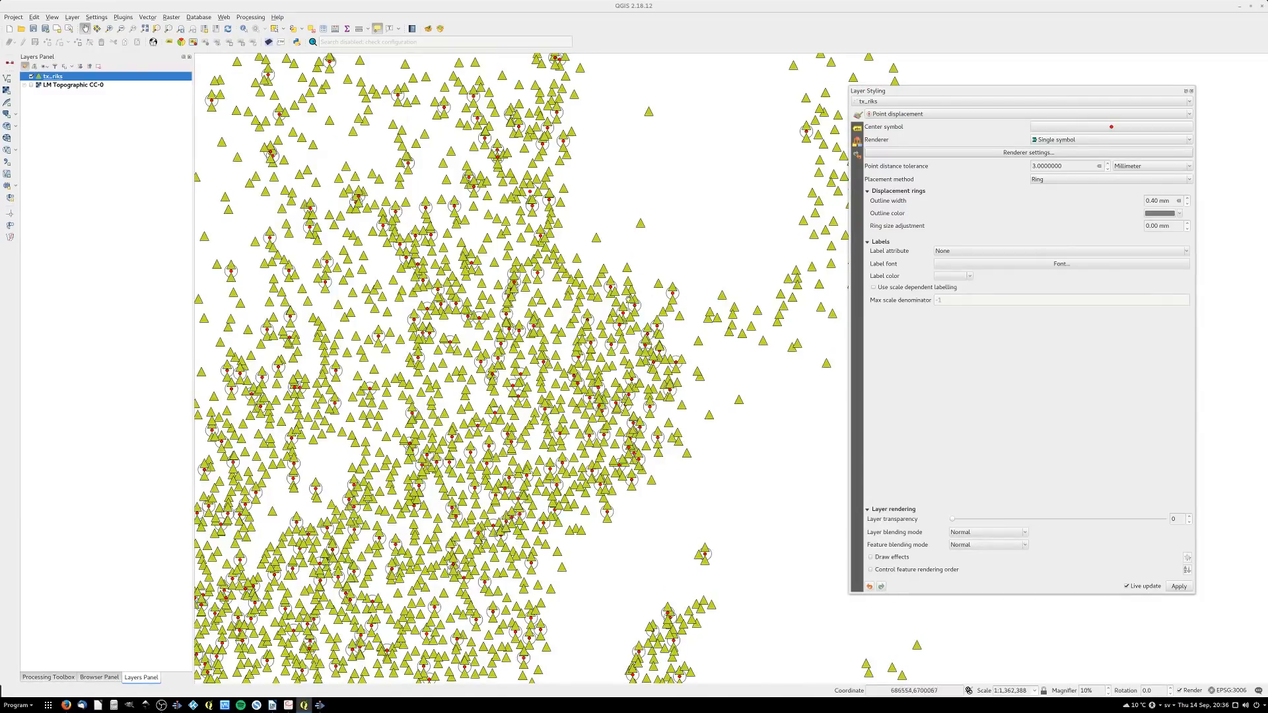
Set the center symbol of the displacement groups to the red star
{"action": "left_click", "coordinate": [1110, 128]}
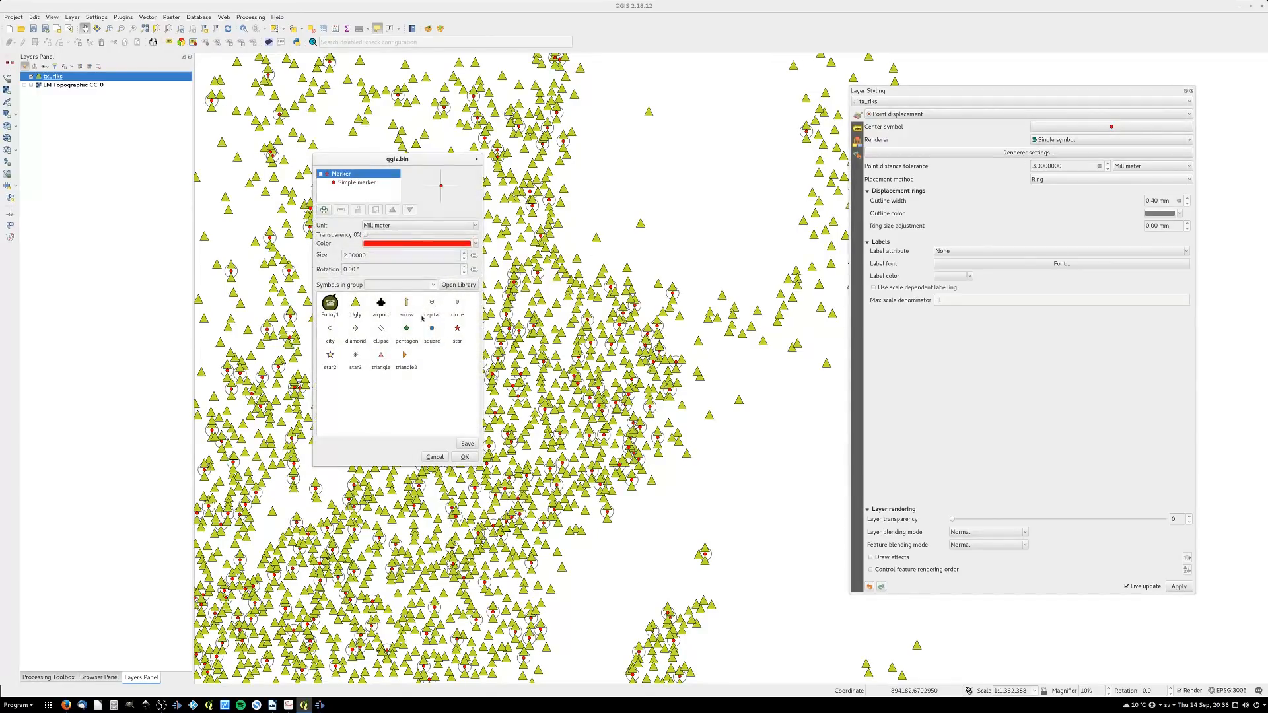
{"action": "left_click", "coordinate": [457, 337]}
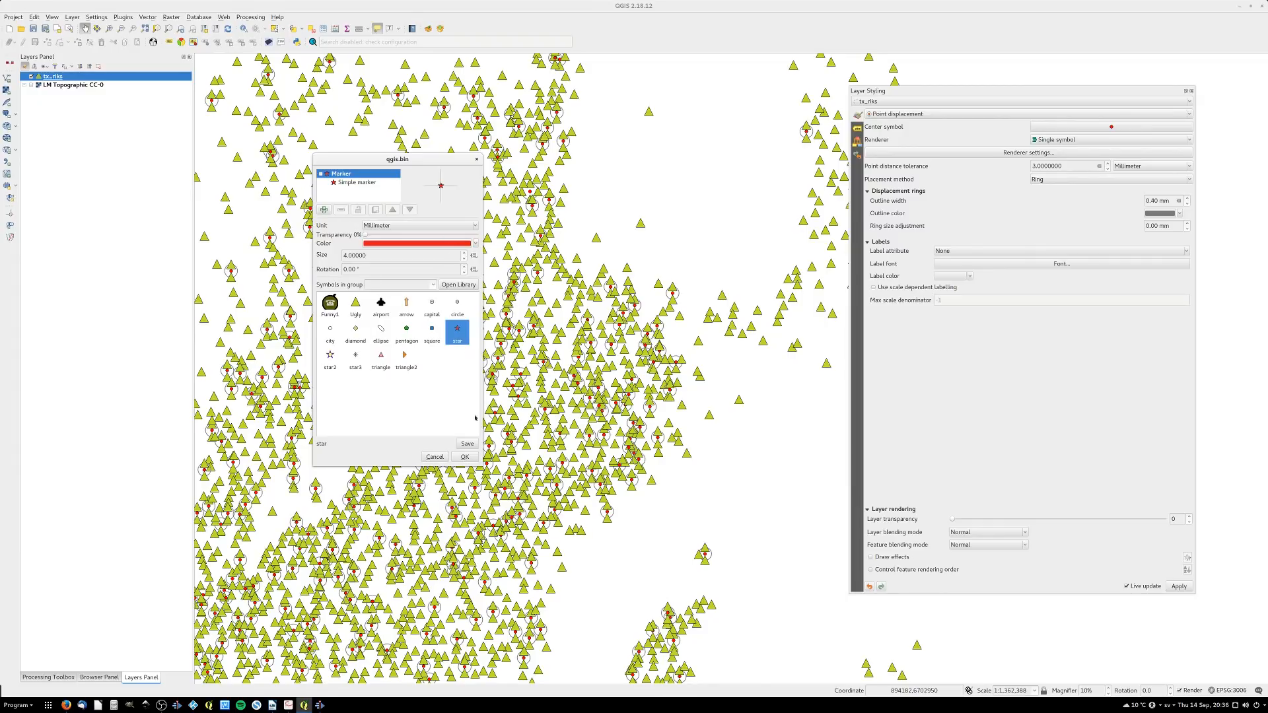
{"action": "left_click", "coordinate": [465, 457]}
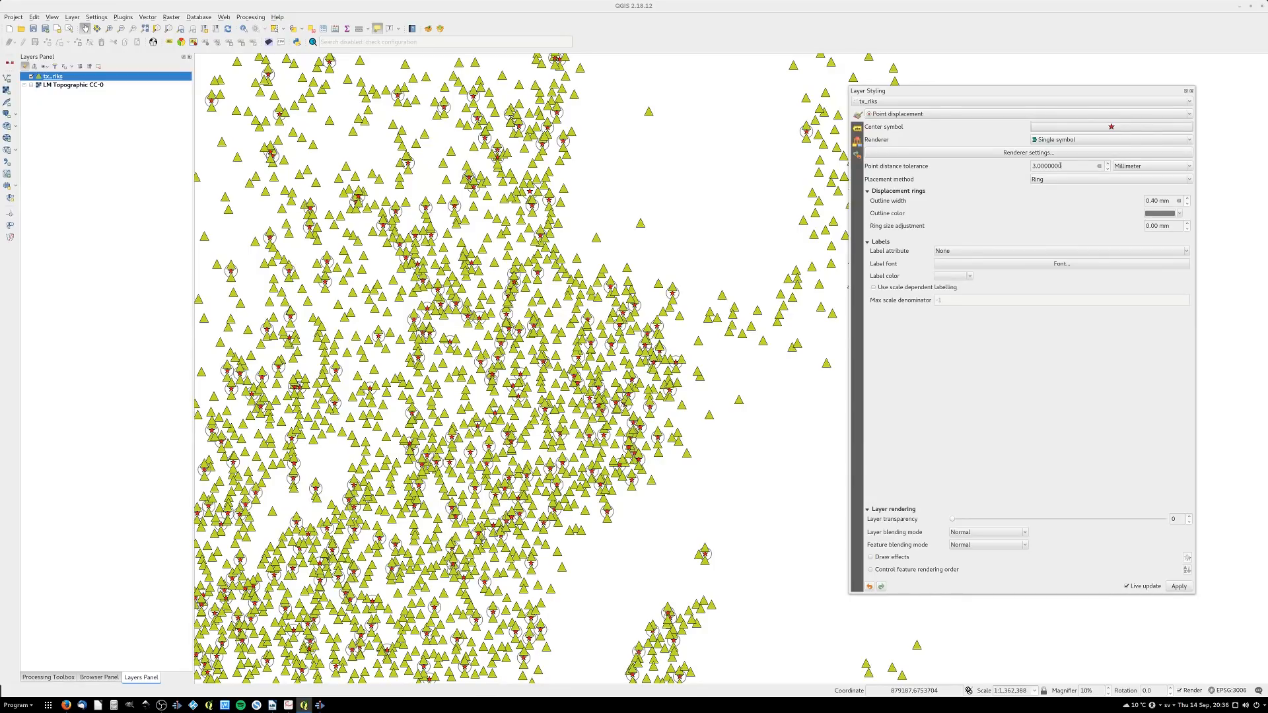
Raise the point distance tolerance to 9 millimetres
{"action": "left_click_drag", "start_coordinate": [1061, 166], "coordinate": [1017, 161]}
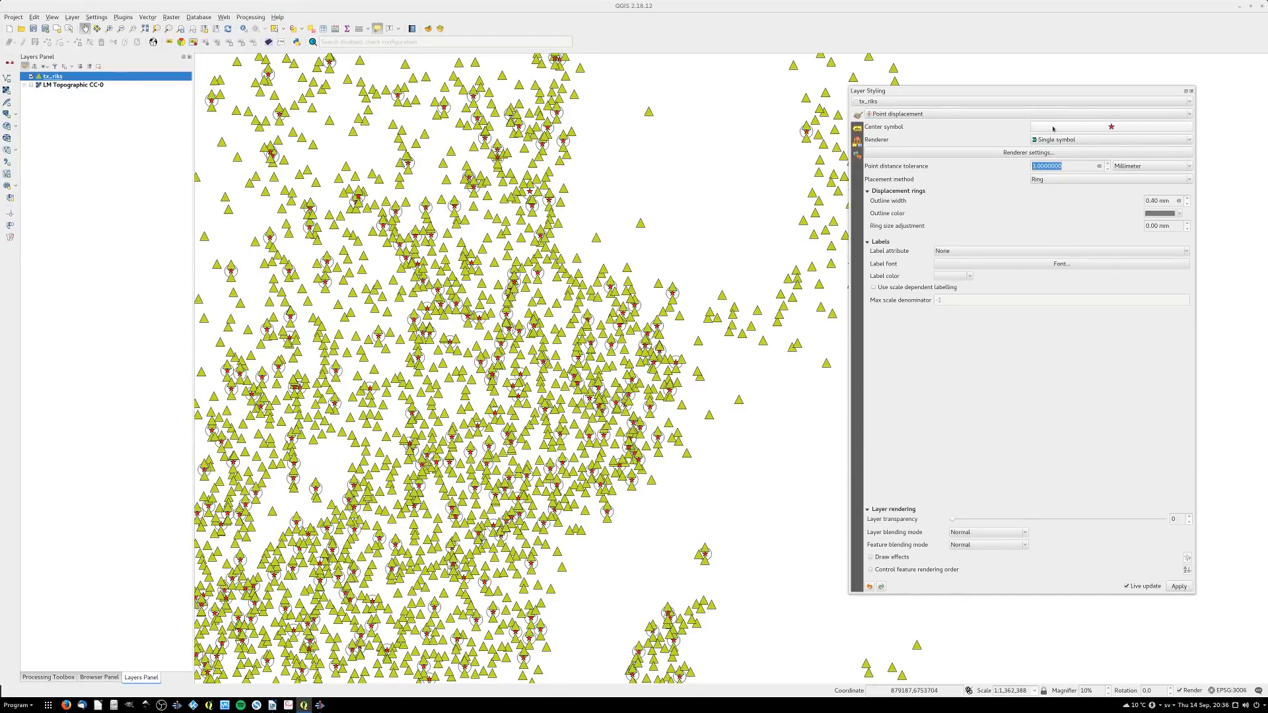
{"action": "key", "text": "Up"}
{"action": "key", "text": "Up"}
{"action": "key", "text": "Up"}
{"action": "key", "text": "Up"}
{"action": "key", "text": "Up"}
{"action": "key", "text": "Up"}
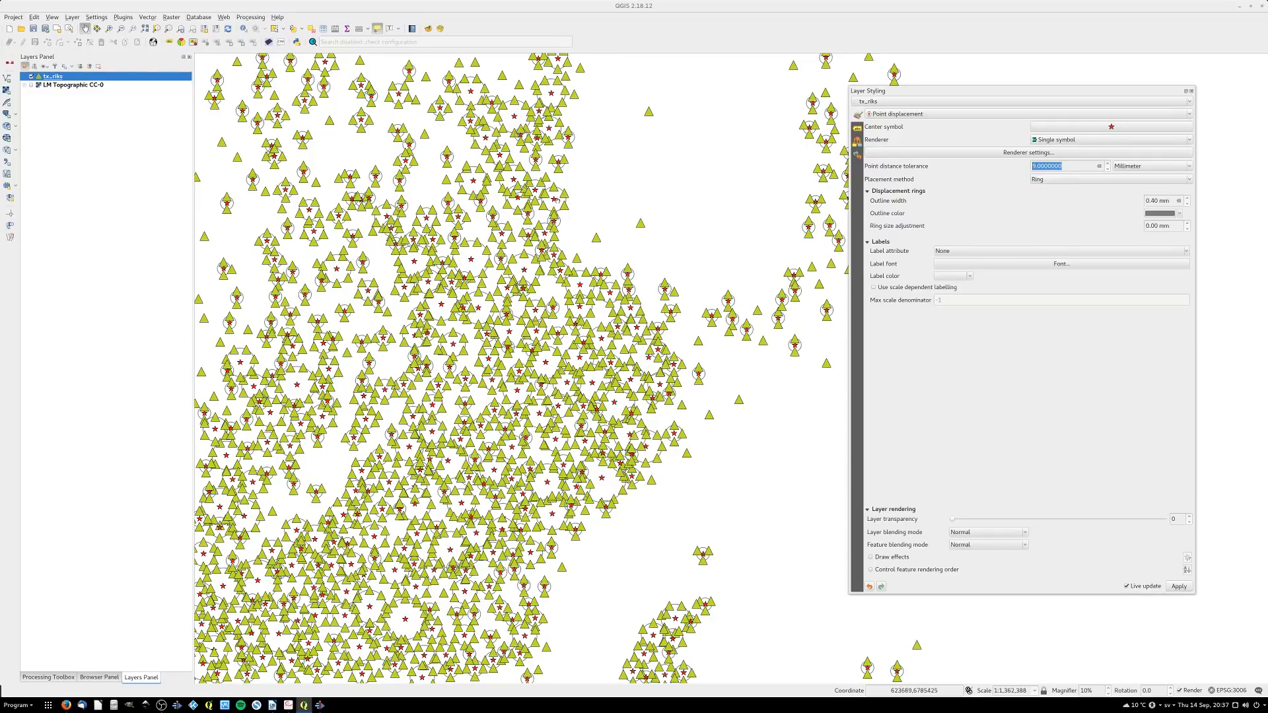
Change the single symbol used for the displaced points to the predefined circle
{"action": "left_click", "coordinate": [1070, 153]}
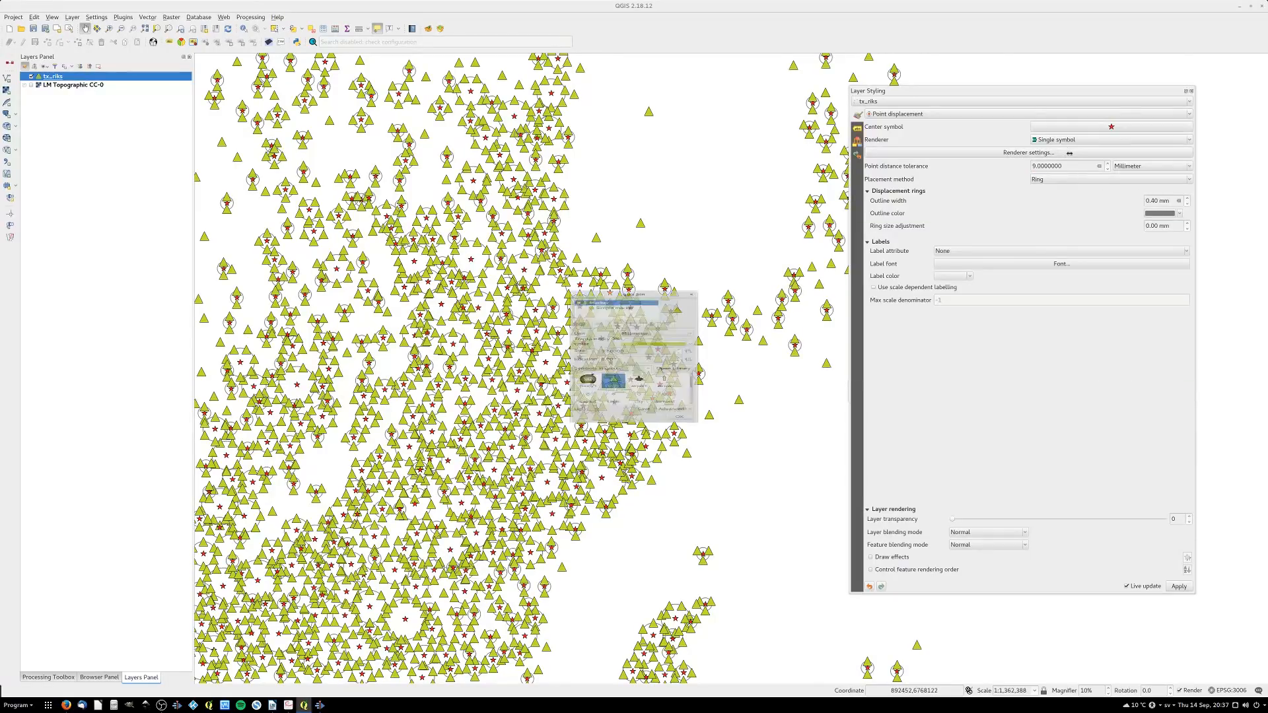
{"action": "left_click", "coordinate": [627, 431]}
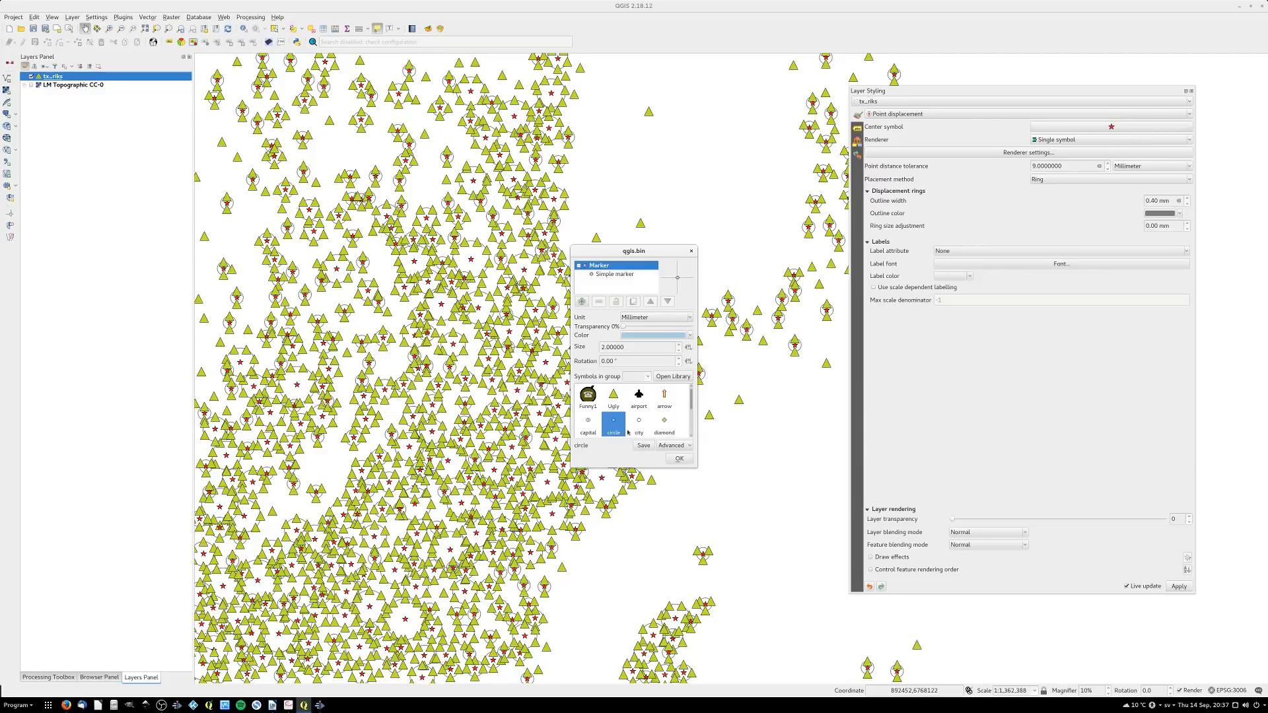
{"action": "left_click", "coordinate": [678, 458]}
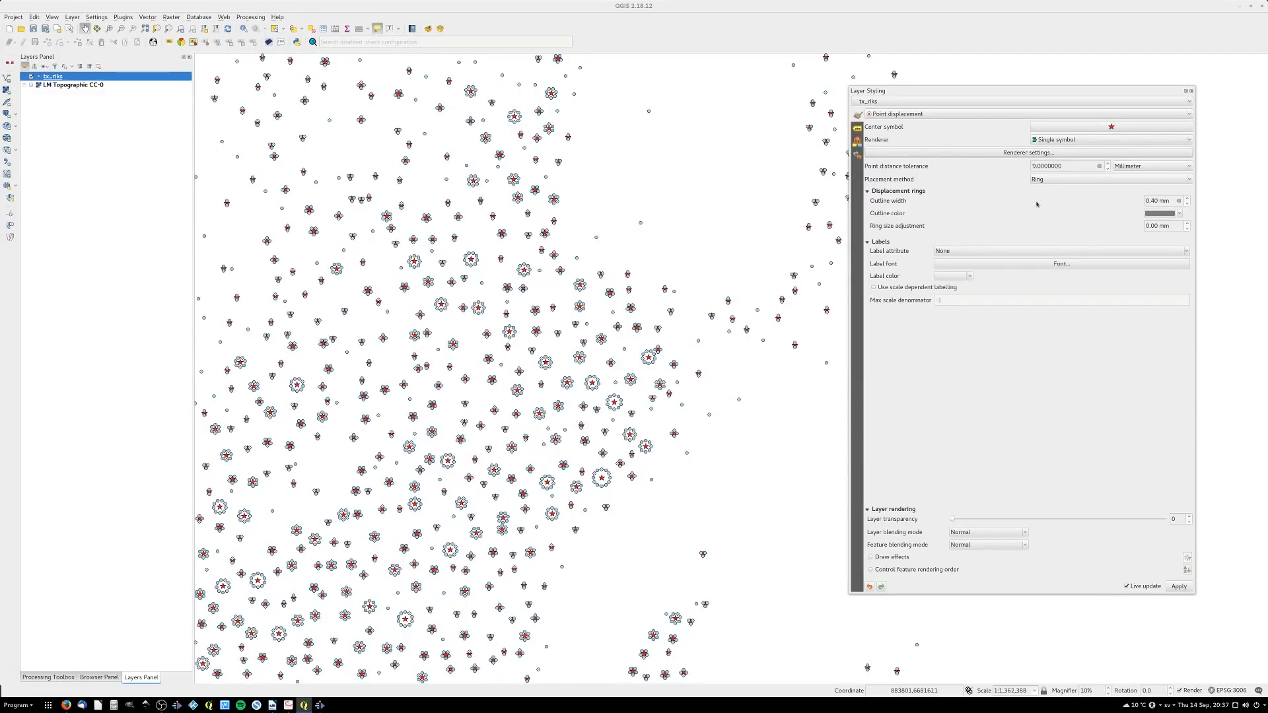
Raise the point distance tolerance of the displacement to 28 millimetres
{"action": "scroll", "coordinate": [1046, 165], "scroll_direction": "up", "scroll_amount": 6}
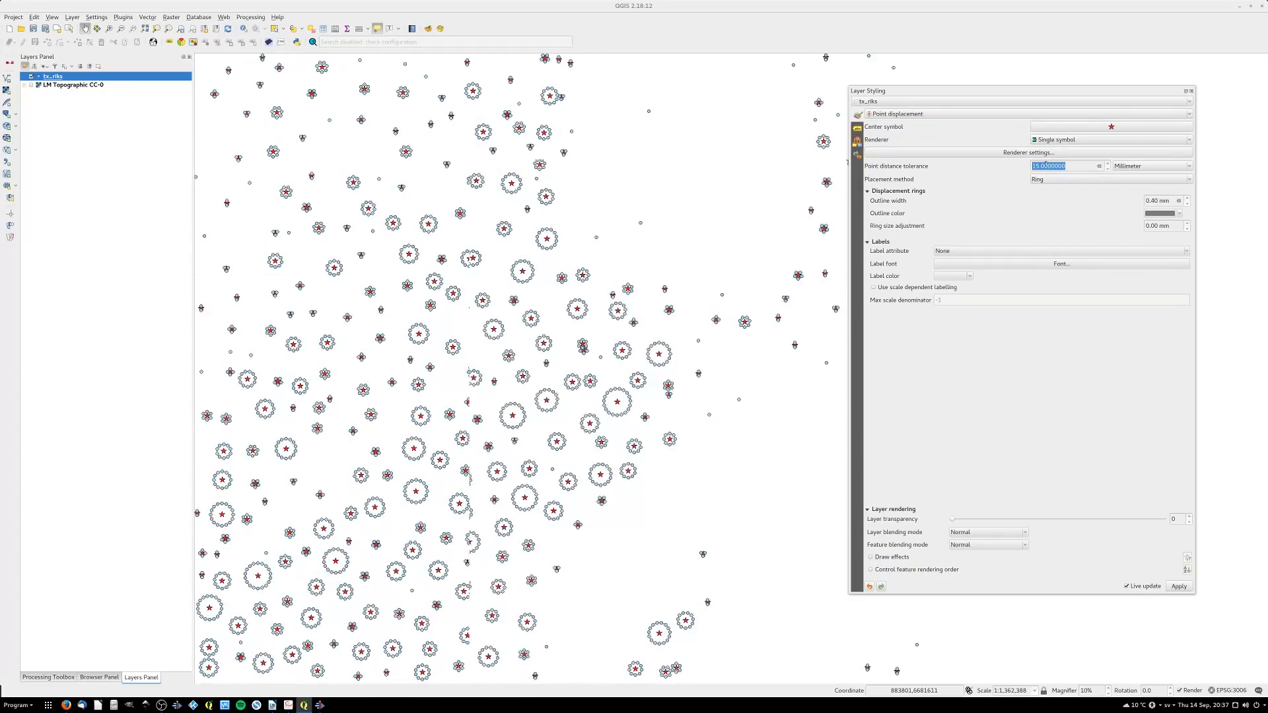
{"action": "scroll", "coordinate": [1046, 165], "scroll_direction": "up", "scroll_amount": 5}
{"action": "scroll", "coordinate": [1047, 165], "scroll_direction": "up", "scroll_amount": 5}
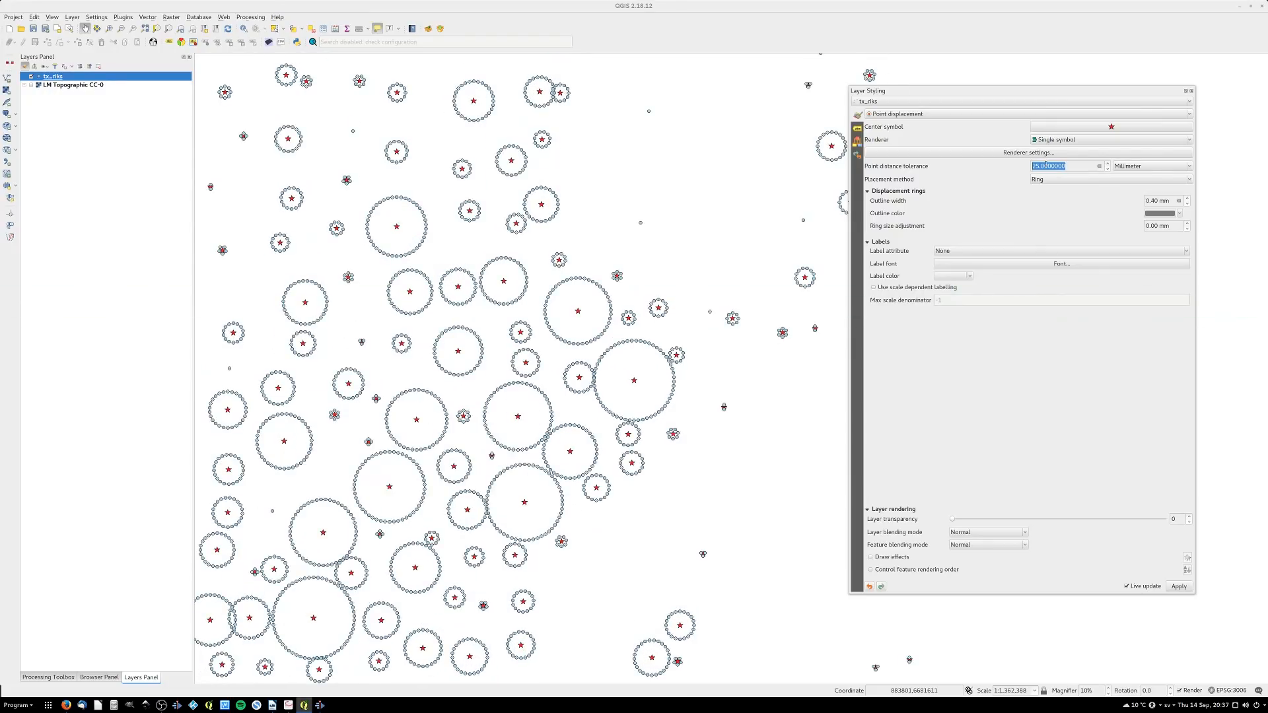
{"action": "scroll", "coordinate": [1046, 165], "scroll_direction": "up", "scroll_amount": 2}
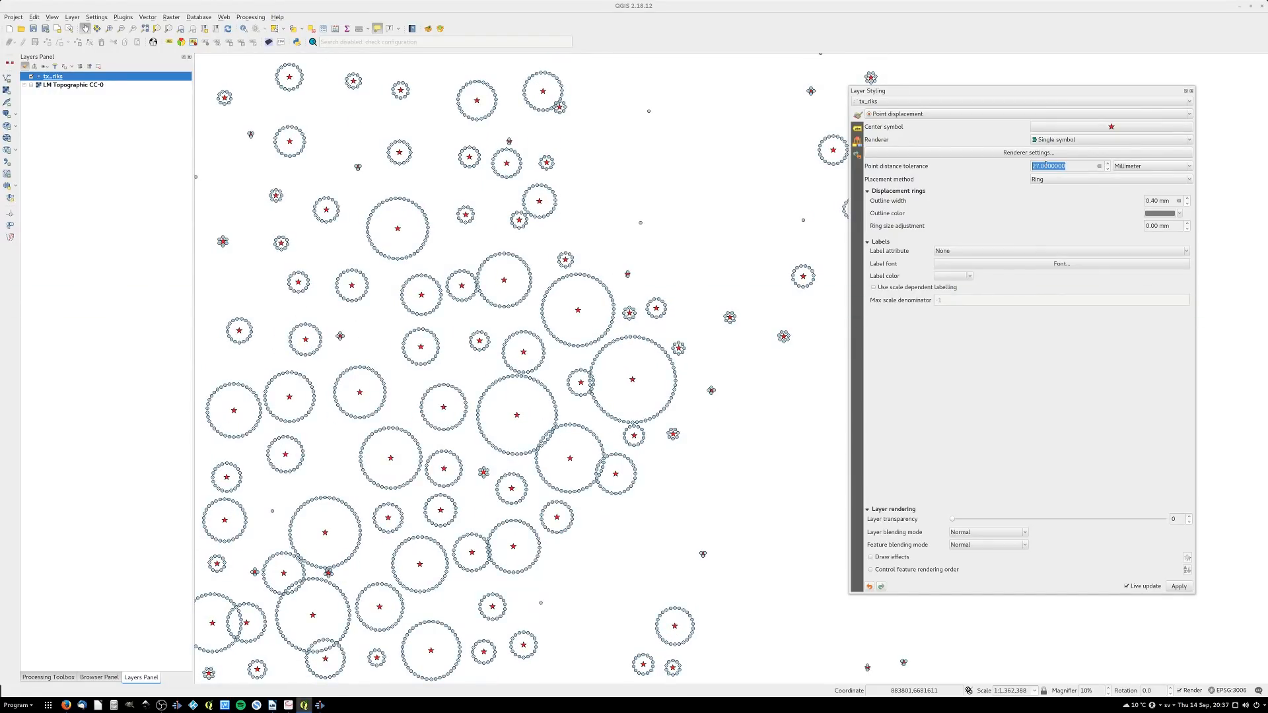
{"action": "scroll", "coordinate": [1046, 165], "scroll_direction": "up", "scroll_amount": 4}
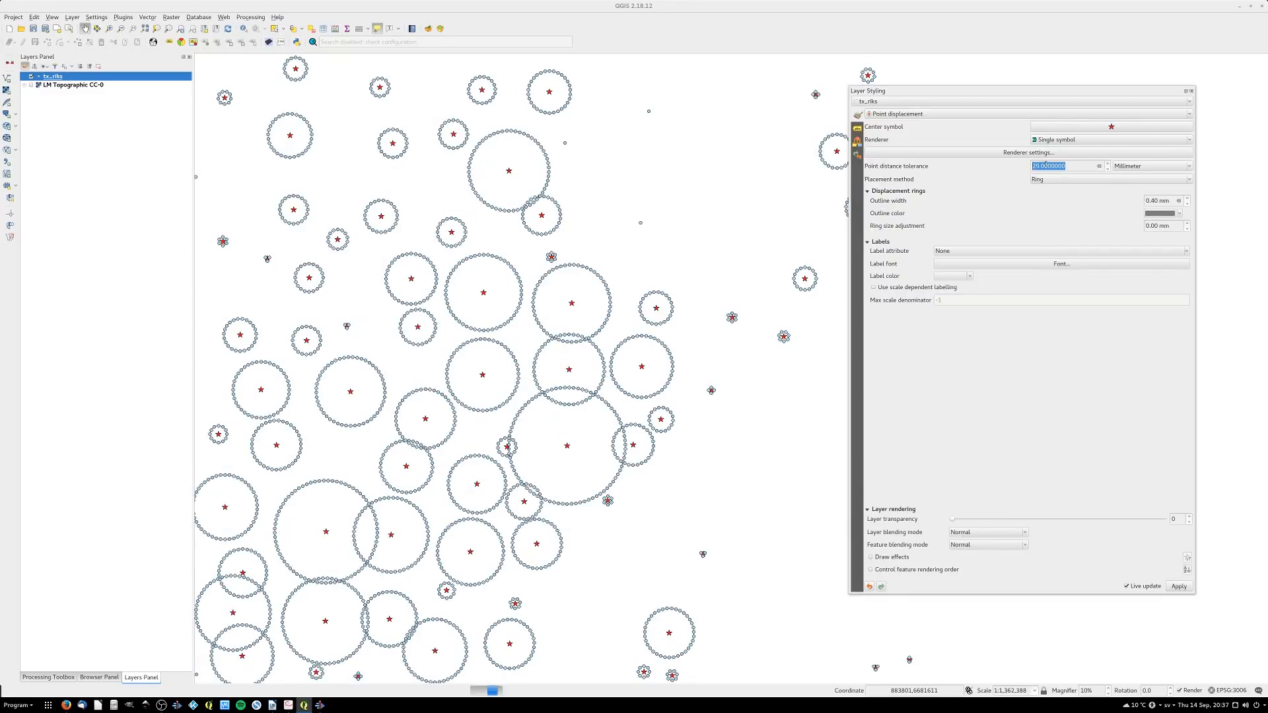
{"action": "scroll", "coordinate": [1046, 164], "scroll_direction": "down", "scroll_amount": 3}
Examine how the displaced point groups form across the map at different scales, and check which units the distance tolerance offers
{"action": "left_click_drag", "start_coordinate": [620, 252], "coordinate": [638, 228]}
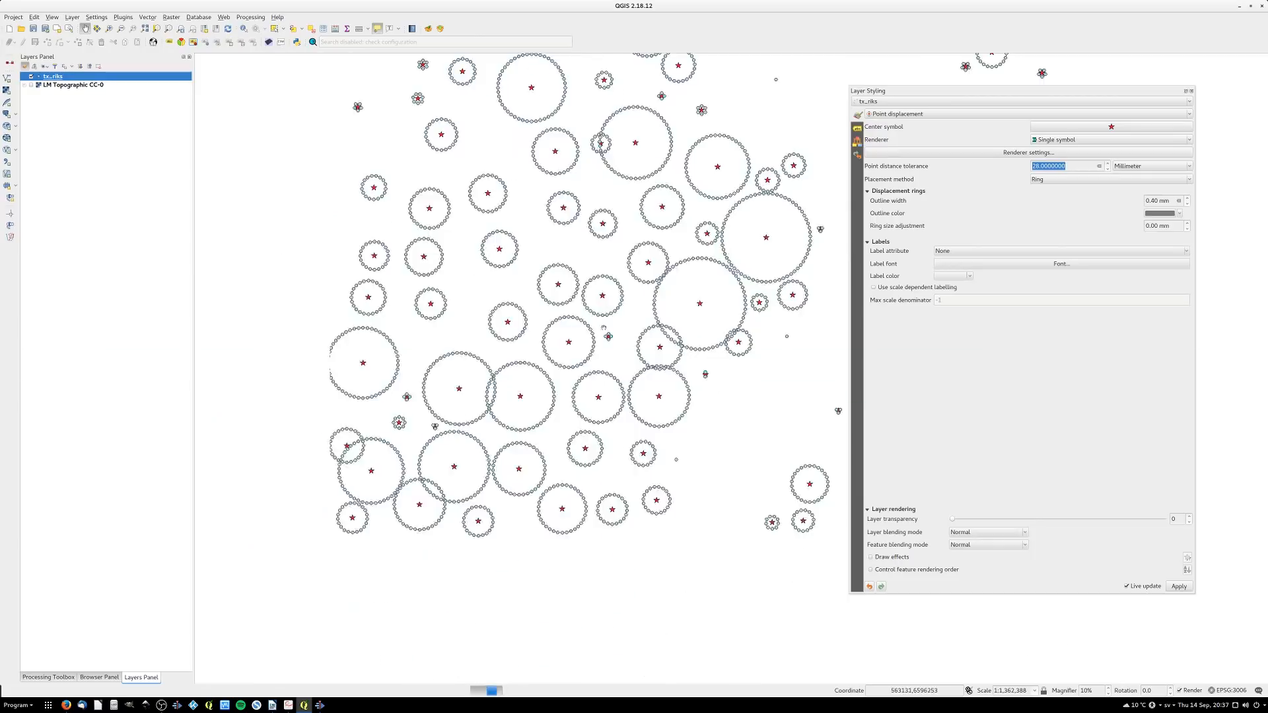
{"action": "left_click_drag", "start_coordinate": [627, 396], "coordinate": [439, 332]}
{"action": "left_click_drag", "start_coordinate": [409, 252], "coordinate": [502, 376]}
{"action": "left_click_drag", "start_coordinate": [512, 505], "coordinate": [602, 394]}
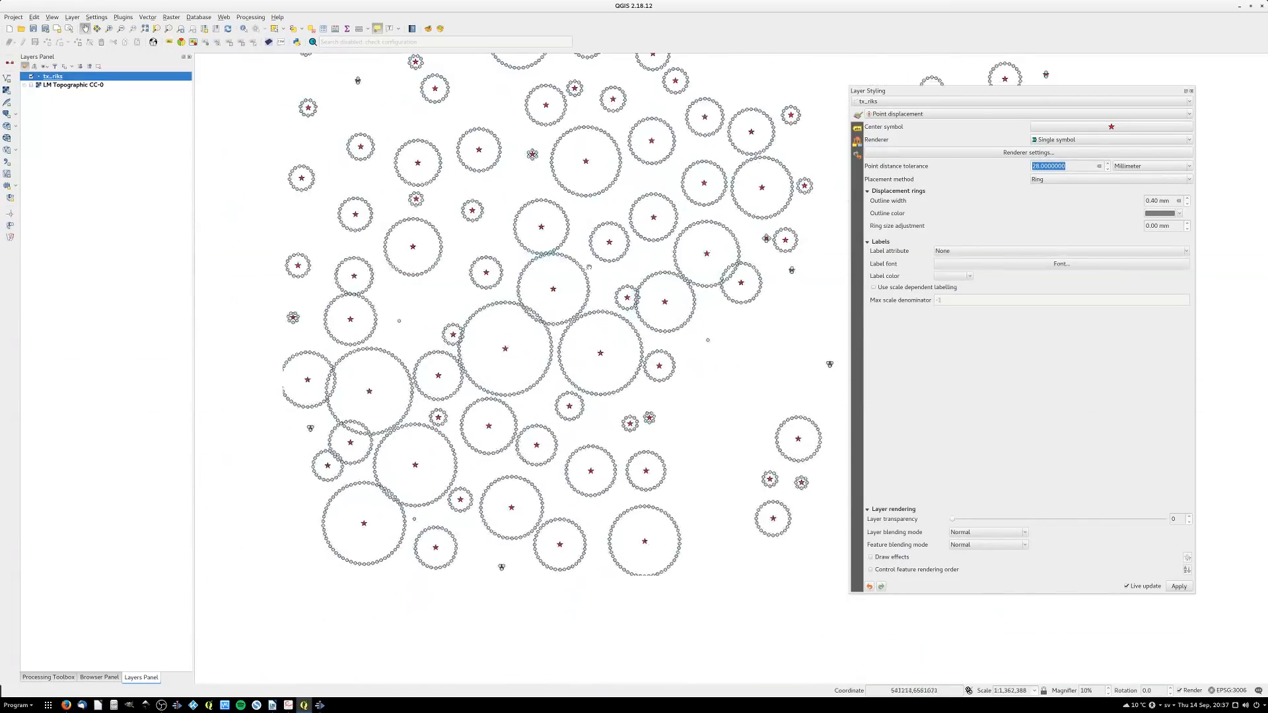
{"action": "scroll", "coordinate": [603, 394], "scroll_direction": "down", "scroll_amount": 1}
{"action": "scroll", "coordinate": [601, 393], "scroll_direction": "up", "scroll_amount": 2}
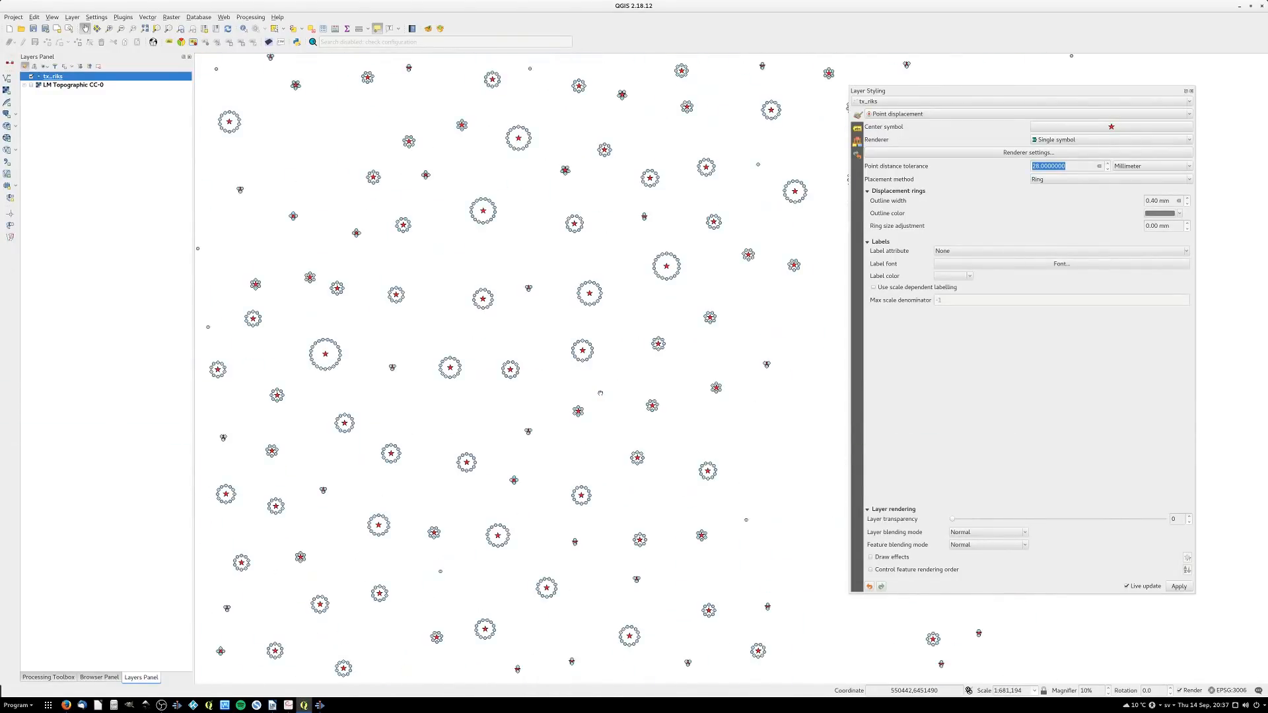
{"action": "scroll", "coordinate": [601, 393], "scroll_direction": "down", "scroll_amount": 1}
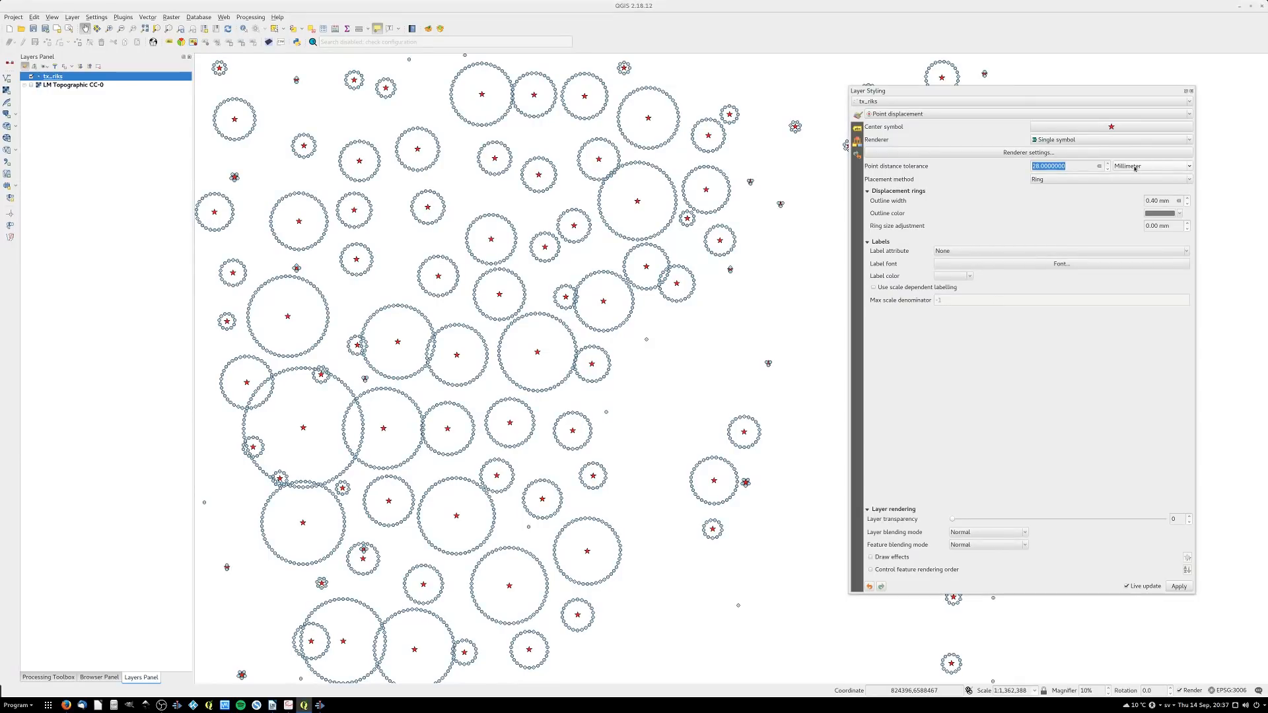
{"action": "left_click", "coordinate": [1135, 168]}
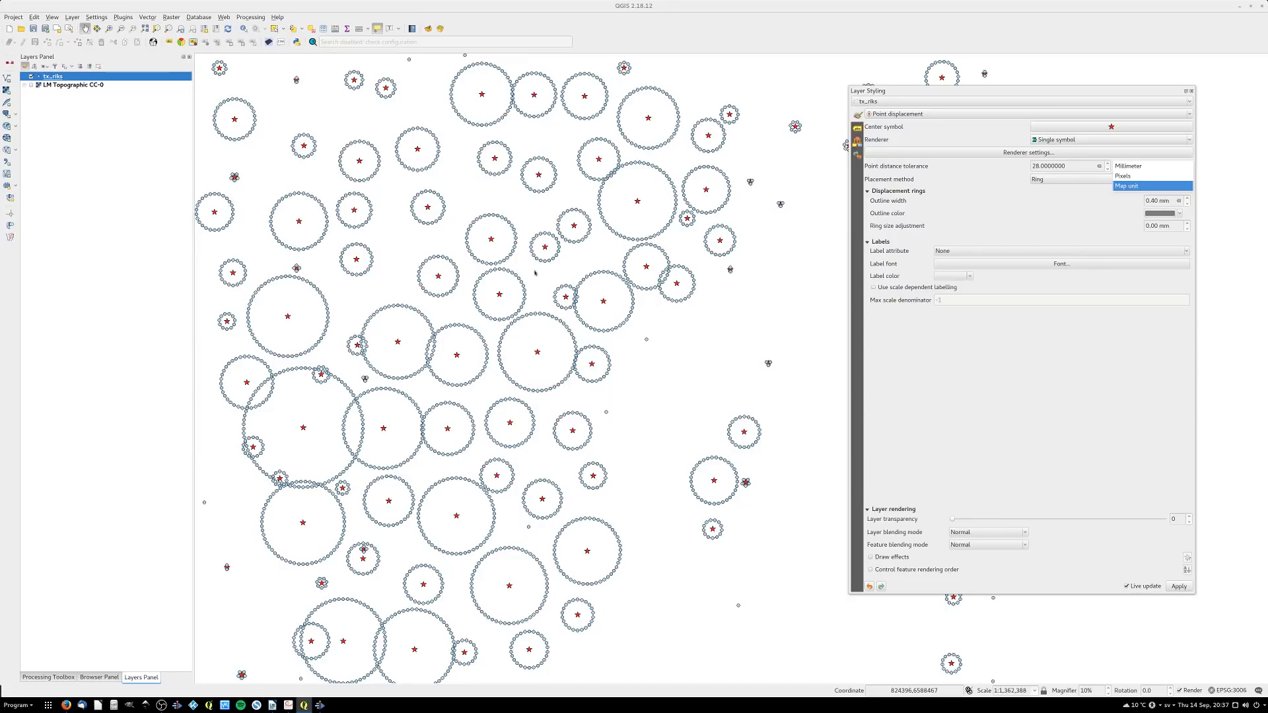
{"action": "left_click", "coordinate": [1028, 216]}
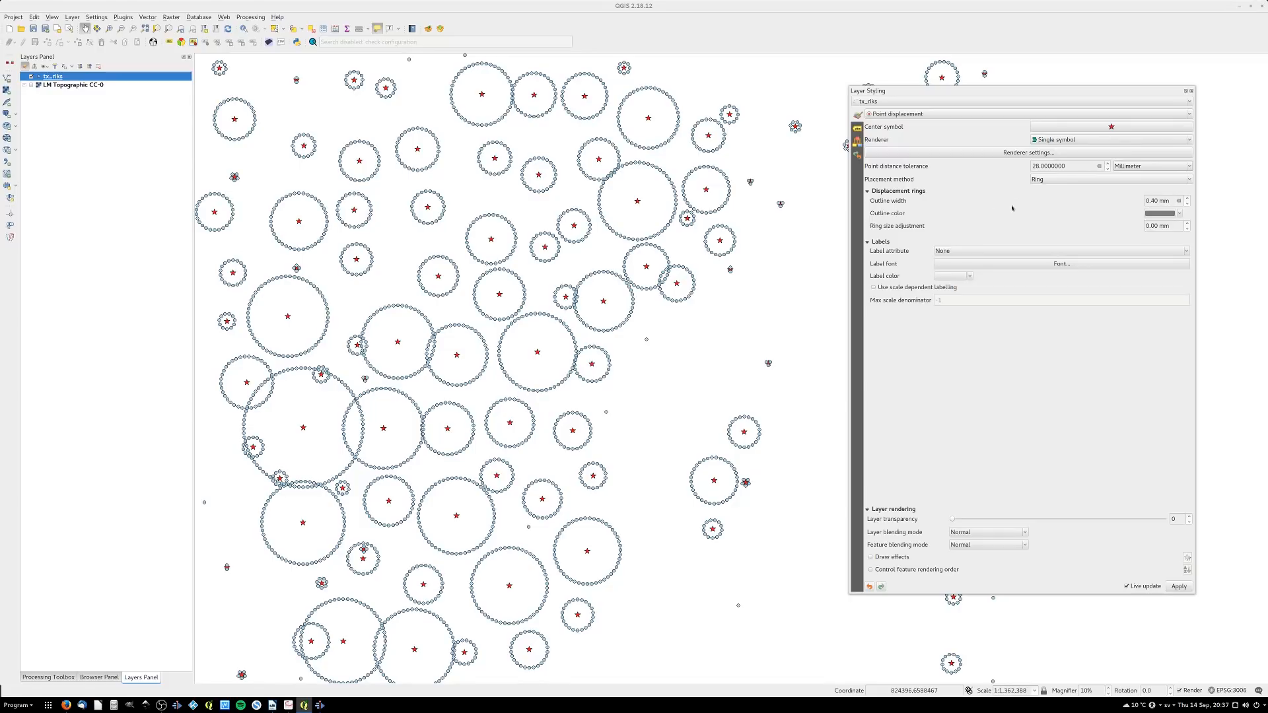
Set the placement method of the displaced points to Concentric rings
{"action": "left_click", "coordinate": [1044, 177]}
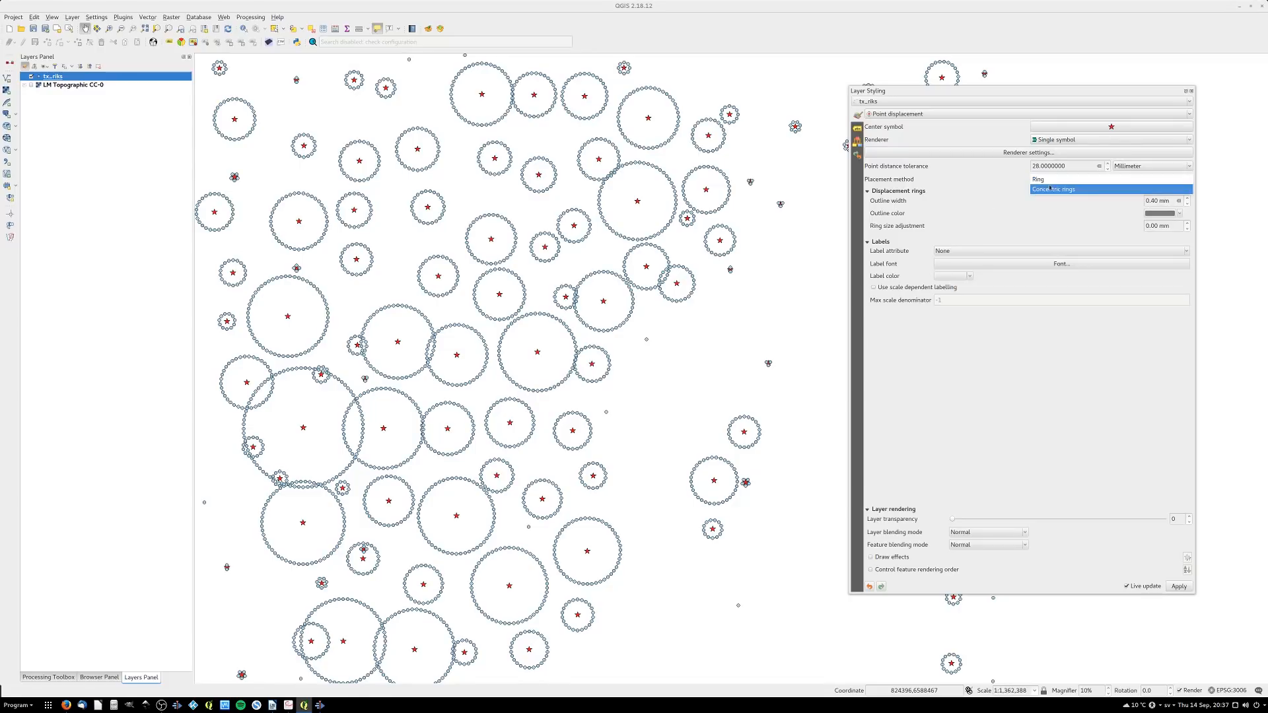
{"action": "left_click", "coordinate": [1057, 190]}
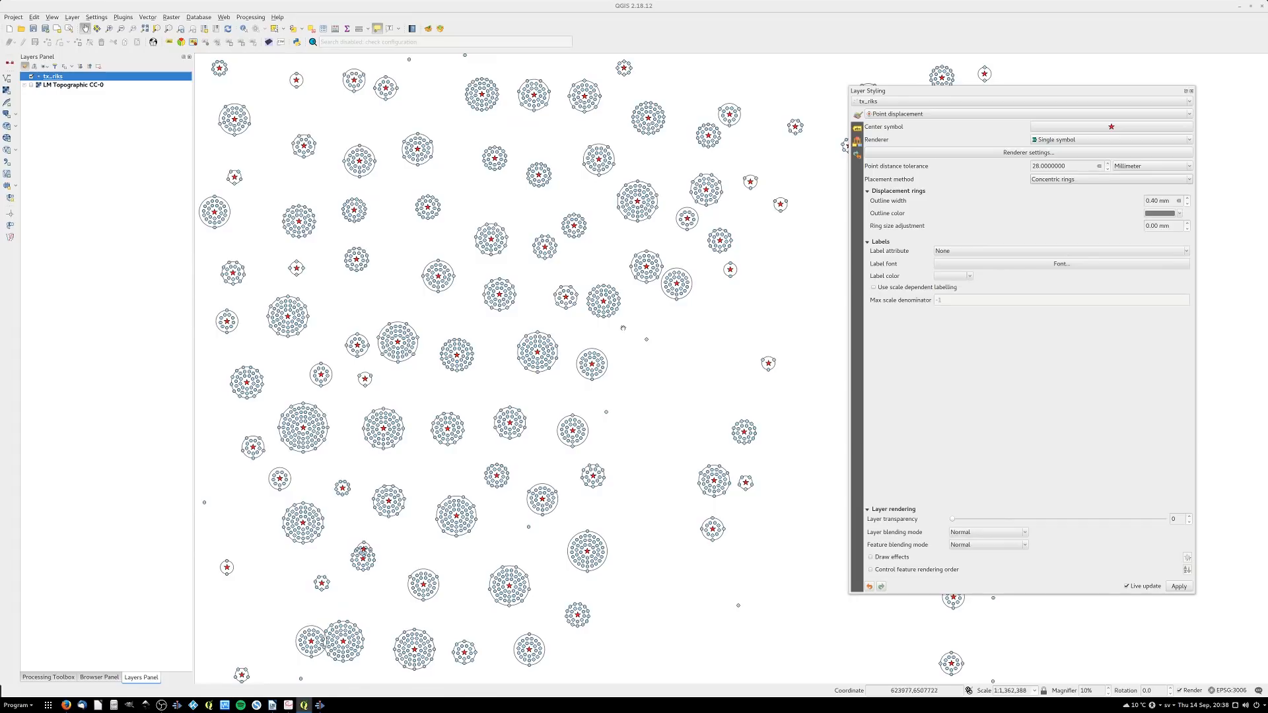
{"action": "scroll", "coordinate": [530, 311], "scroll_direction": "up", "scroll_amount": 1}
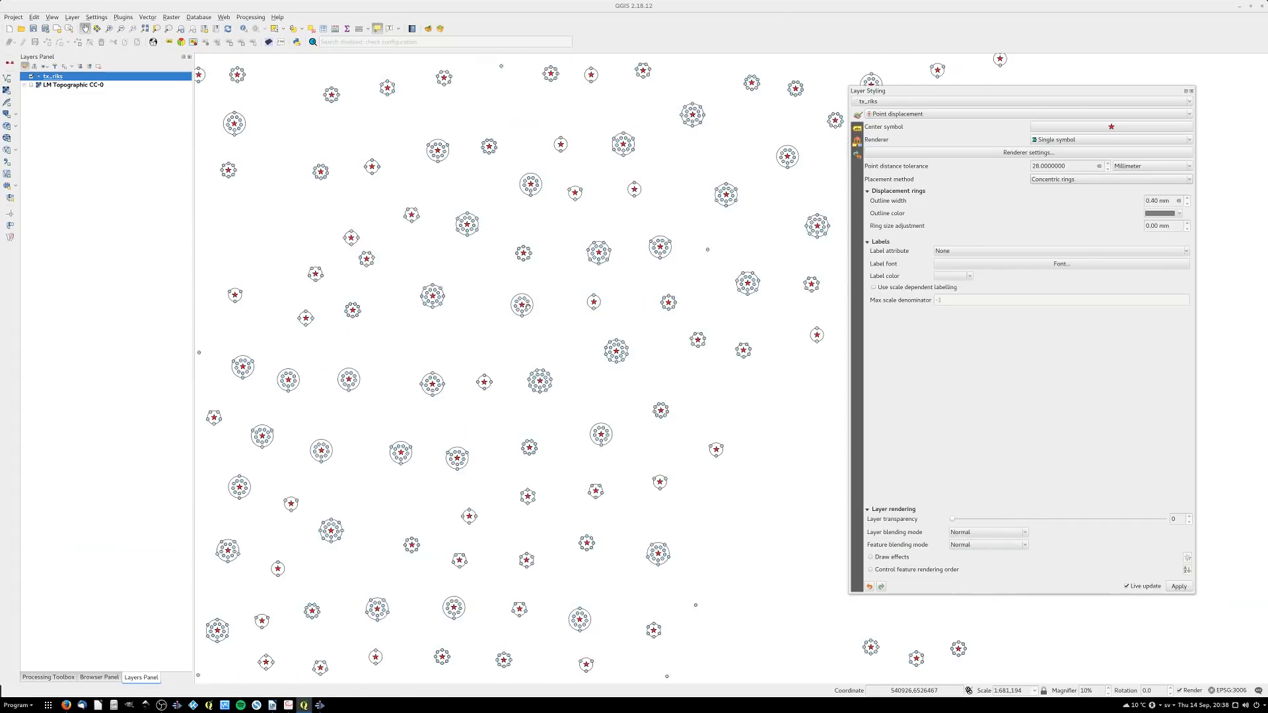
{"action": "scroll", "coordinate": [526, 306], "scroll_direction": "down", "scroll_amount": 3}
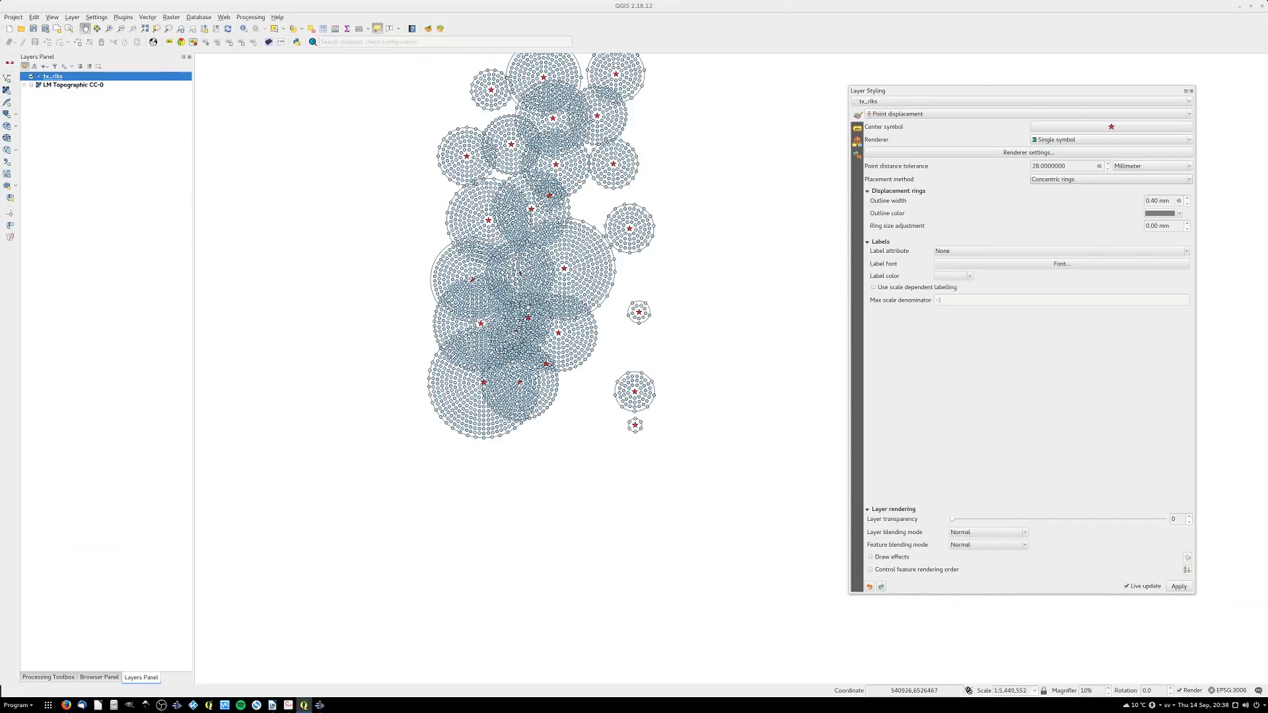
{"action": "scroll", "coordinate": [527, 307], "scroll_direction": "up", "scroll_amount": 2}
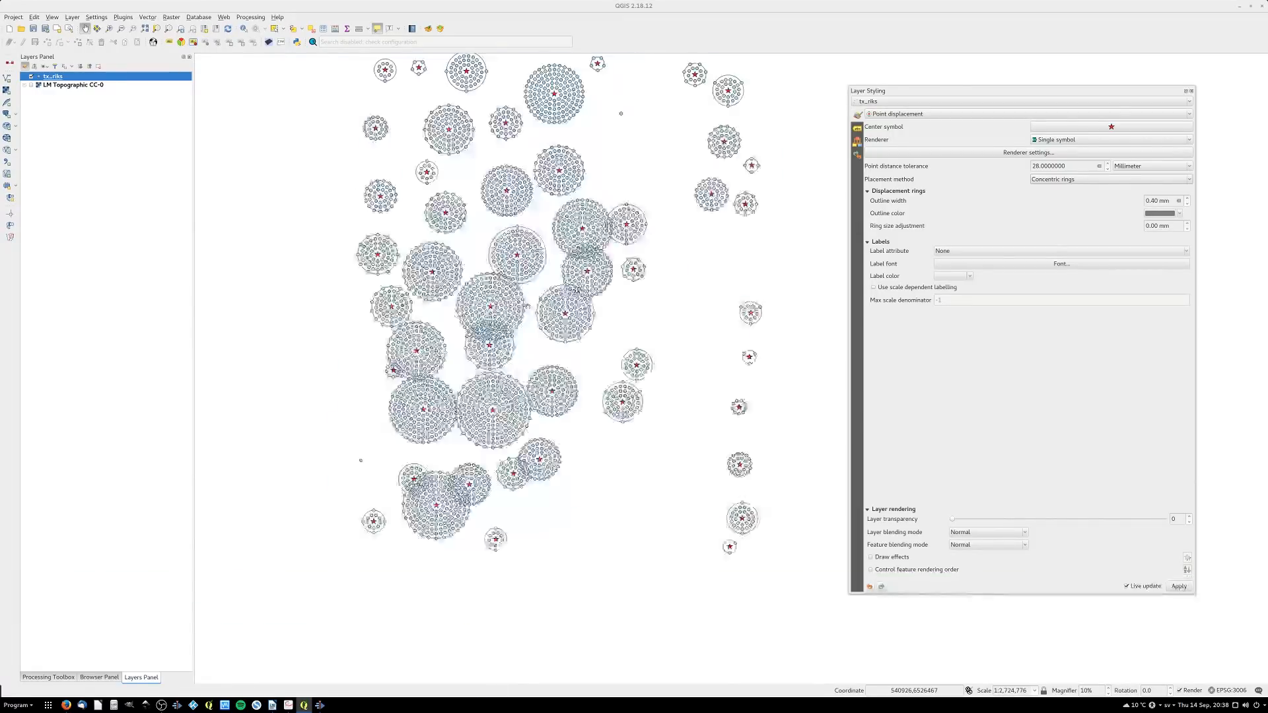
{"action": "scroll", "coordinate": [528, 307], "scroll_direction": "down", "scroll_amount": 2}
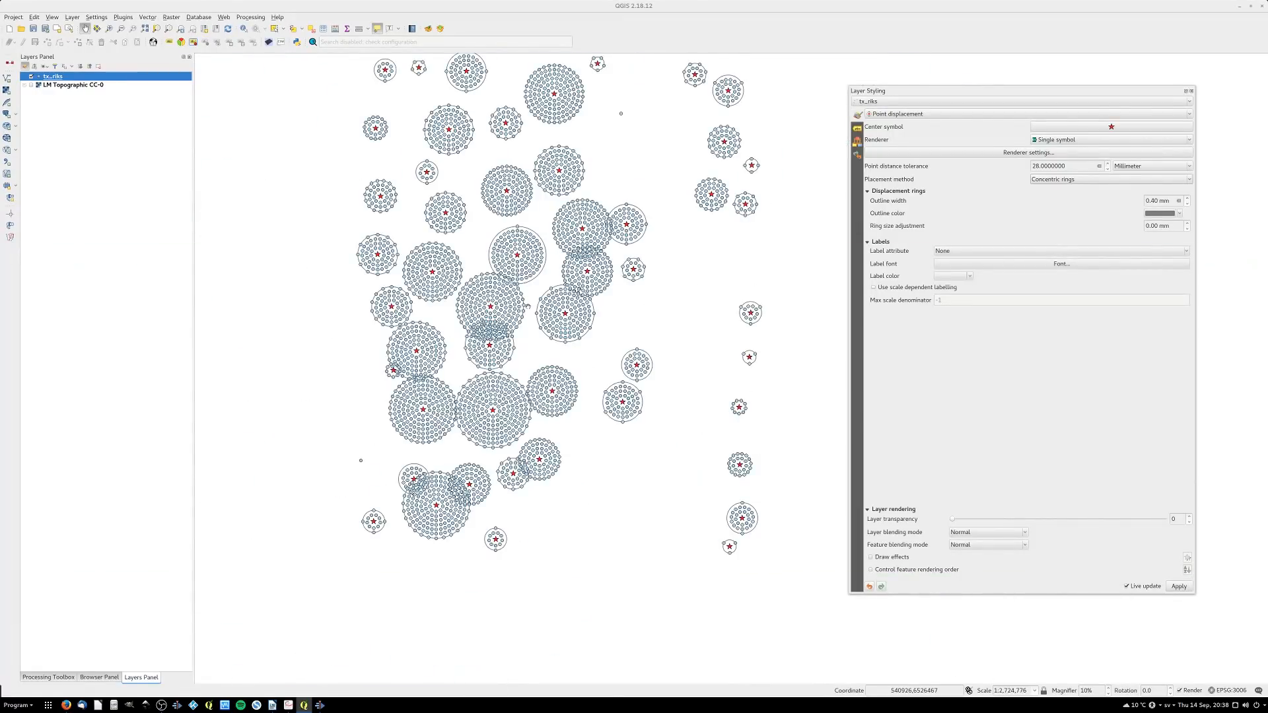
{"action": "scroll", "coordinate": [528, 307], "scroll_direction": "up", "scroll_amount": 2}
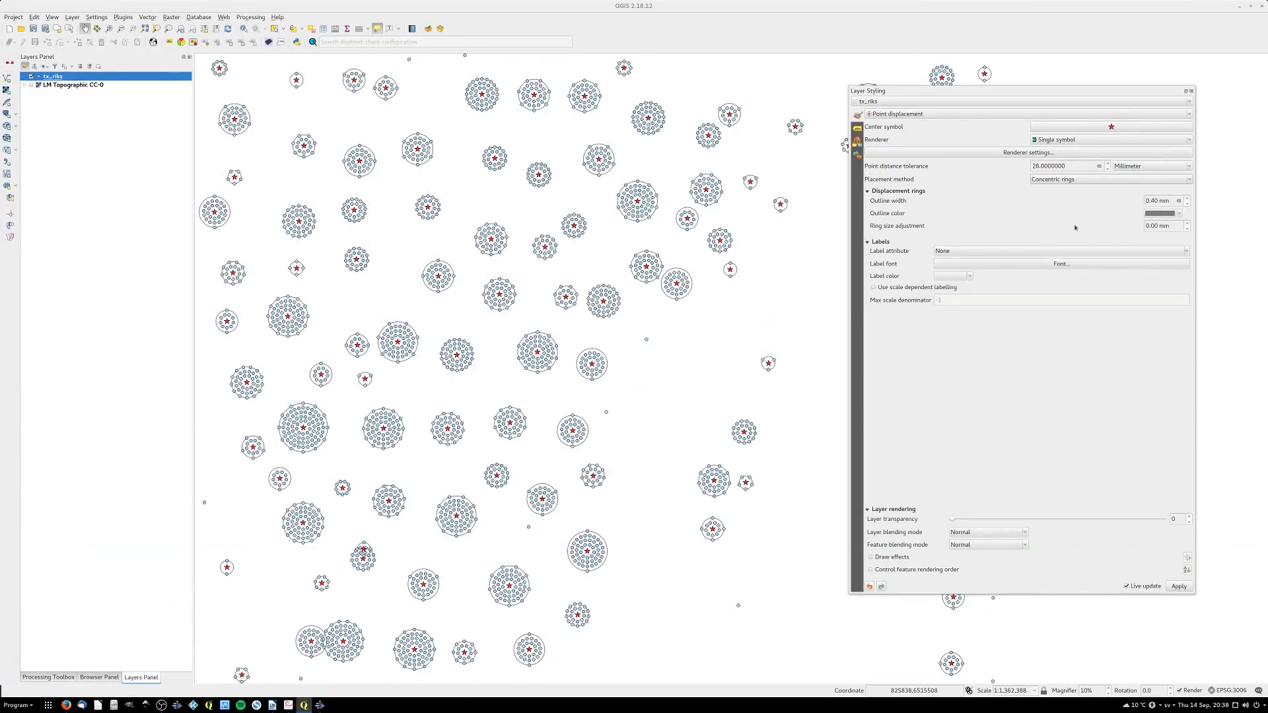
Try labelling the displaced points with the TEXT attribute, and set the label attribute back to None
{"action": "left_click", "coordinate": [1031, 251]}
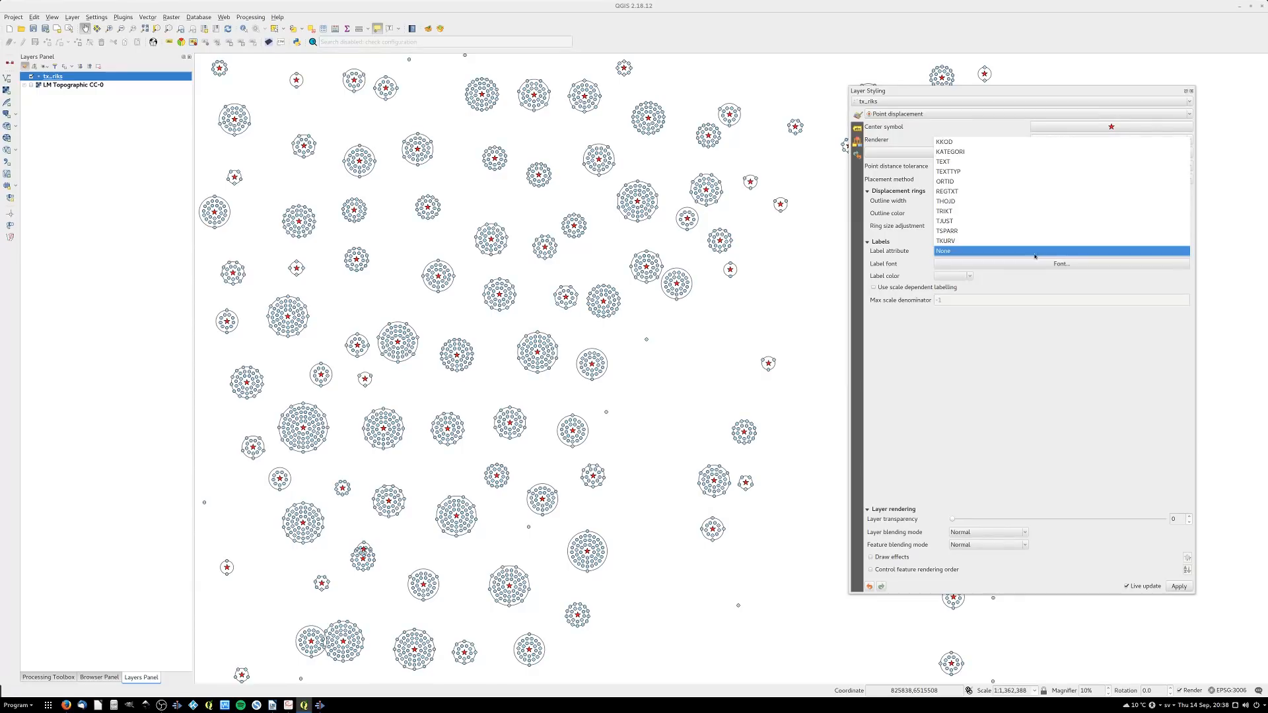
{"action": "left_click", "coordinate": [978, 162]}
{"action": "scroll", "coordinate": [680, 276], "scroll_direction": "up", "scroll_amount": 3}
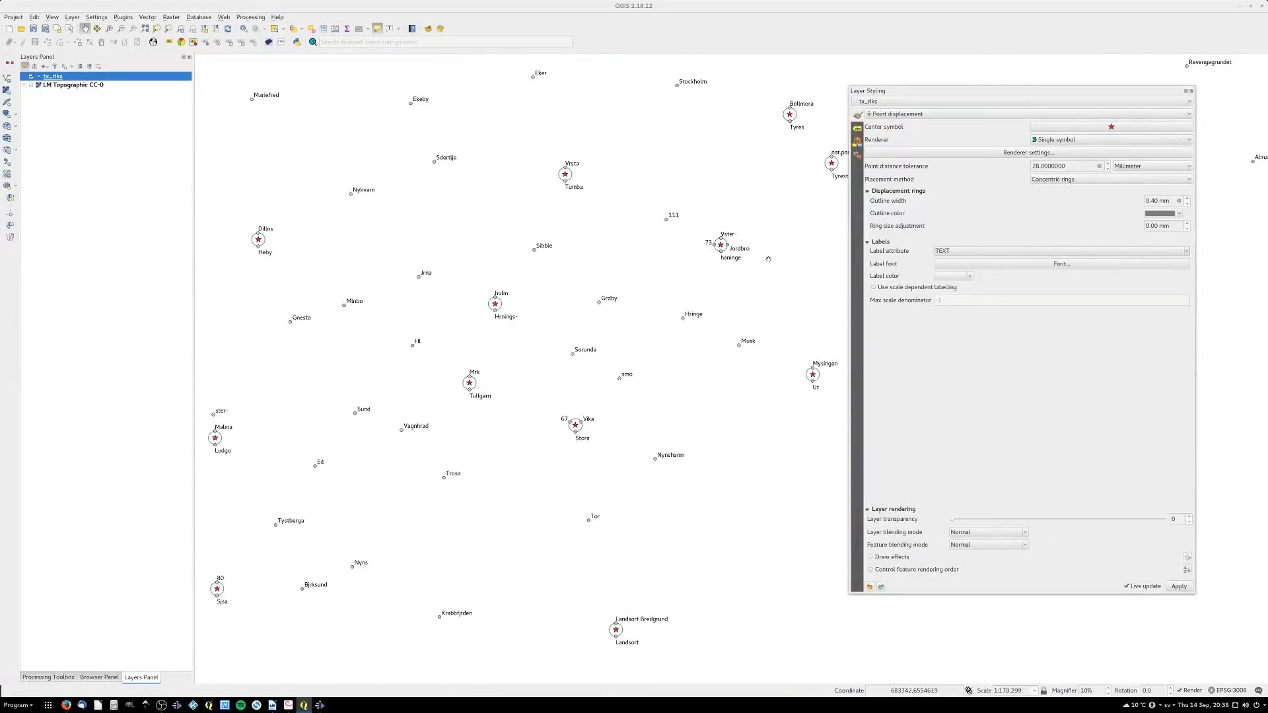
{"action": "scroll", "coordinate": [683, 324], "scroll_direction": "down", "scroll_amount": 1}
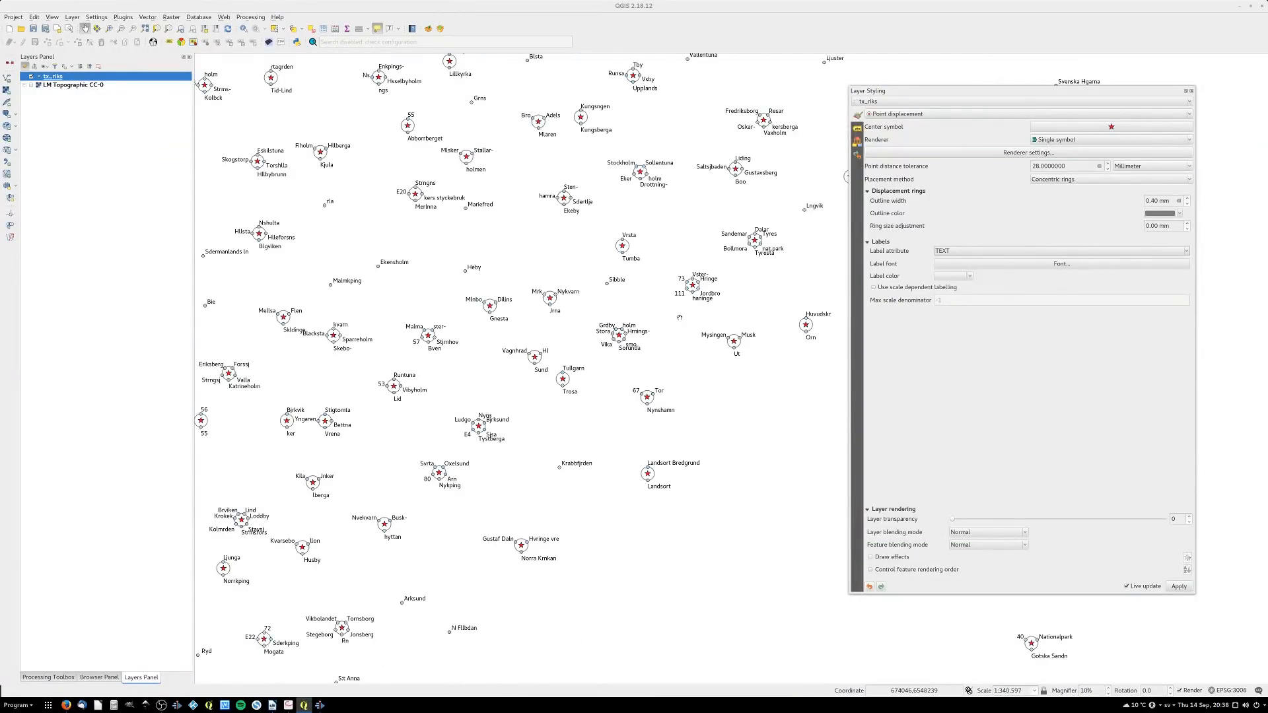
{"action": "left_click", "coordinate": [959, 251]}
{"action": "left_click", "coordinate": [947, 342]}
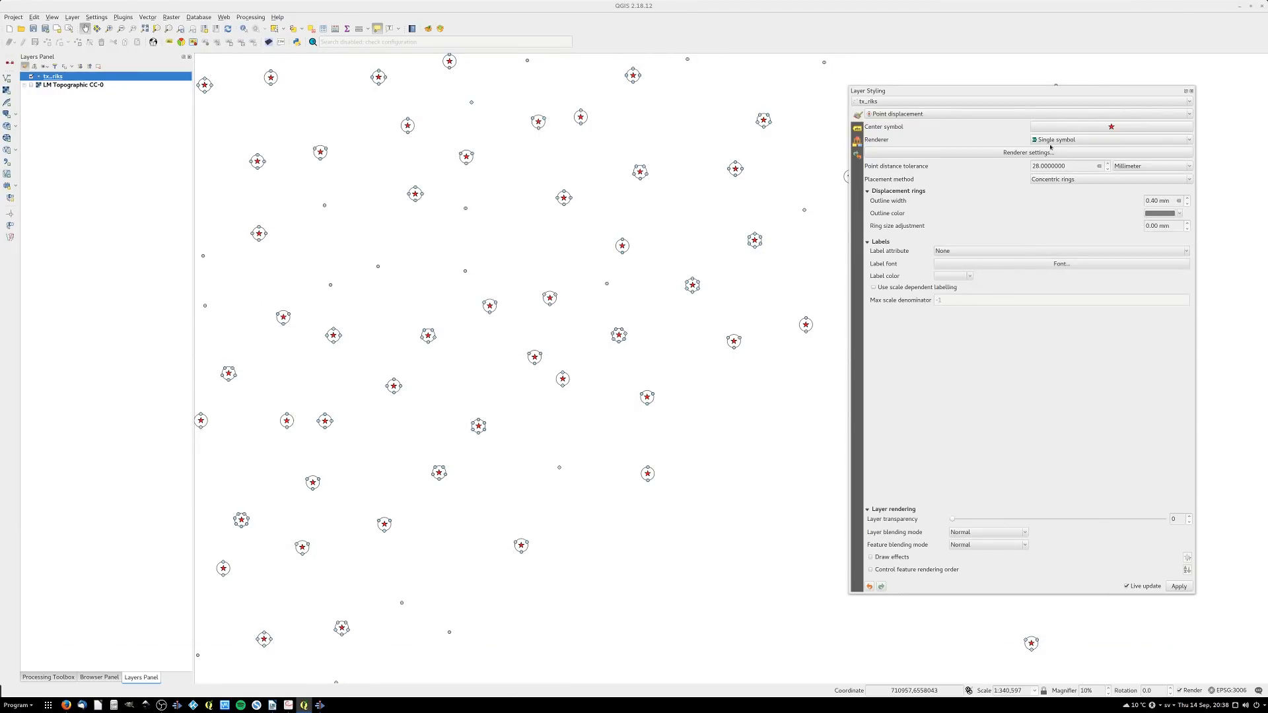
Change the tx_riks layer's renderer to Heatmap and raise its radius to about 22 millimetres
{"action": "left_click", "coordinate": [972, 115]}
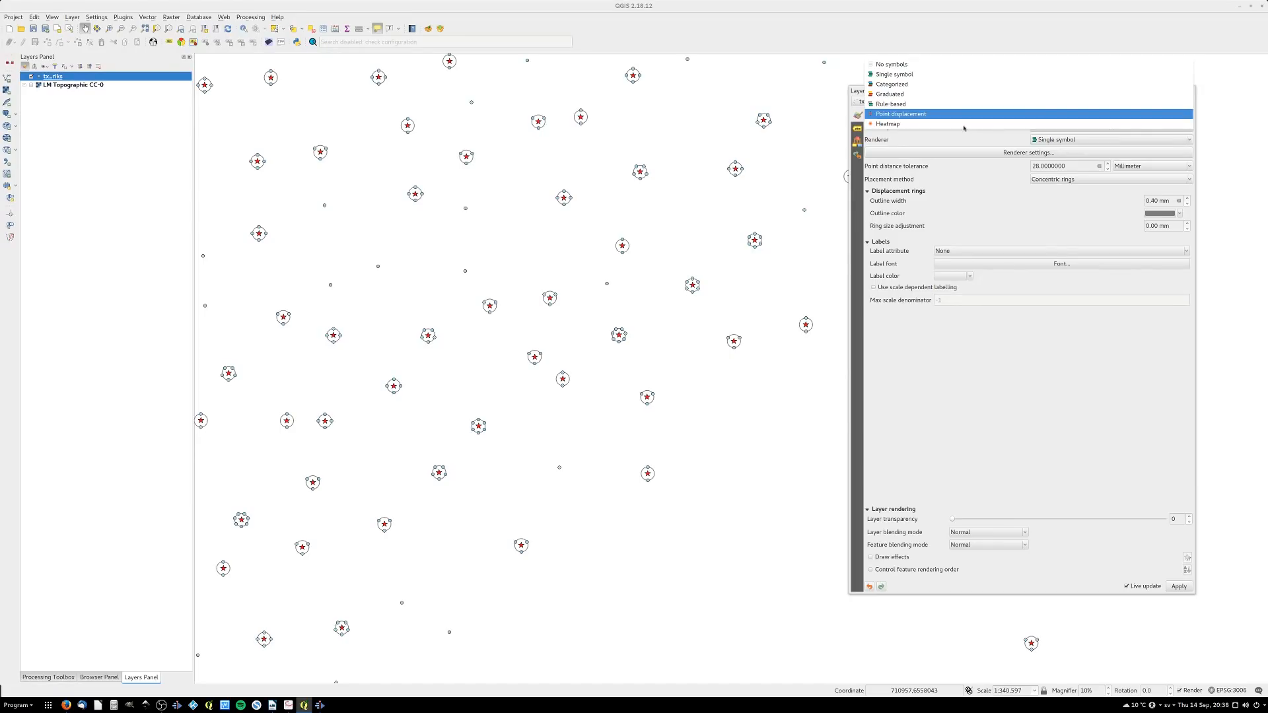
{"action": "left_click", "coordinate": [918, 124]}
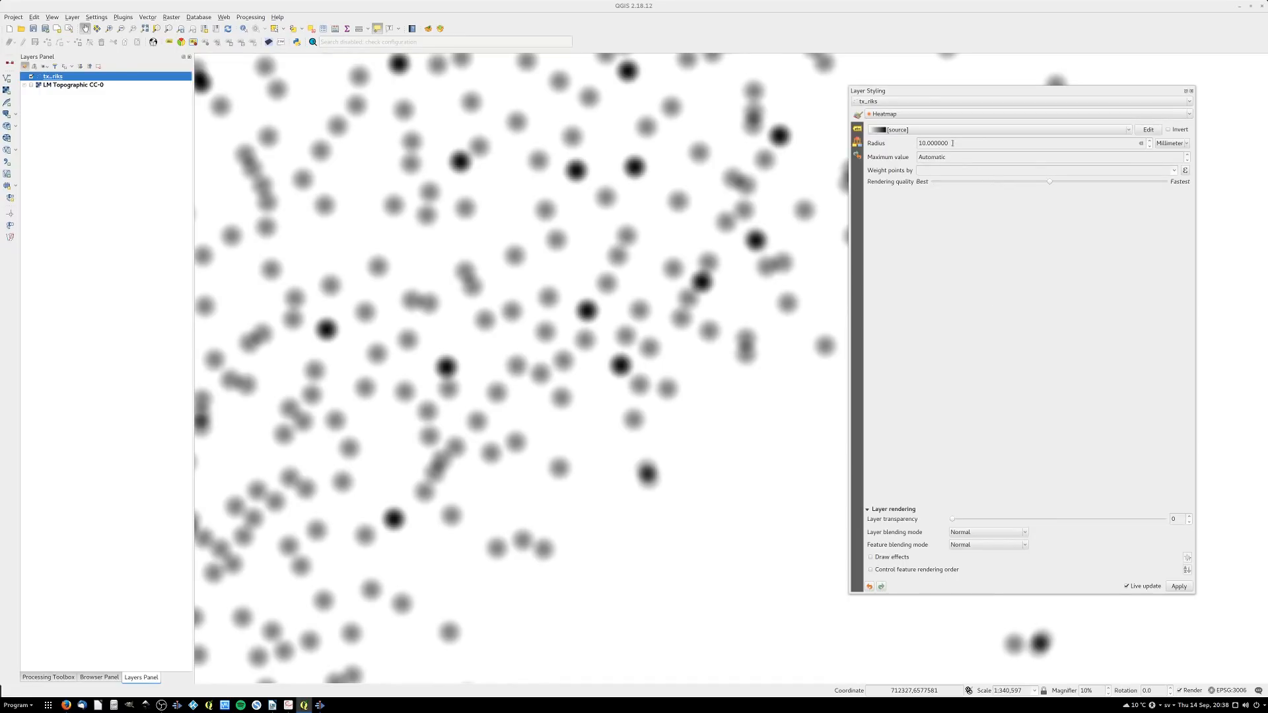
{"action": "scroll", "coordinate": [952, 143], "scroll_direction": "up", "scroll_amount": 13}
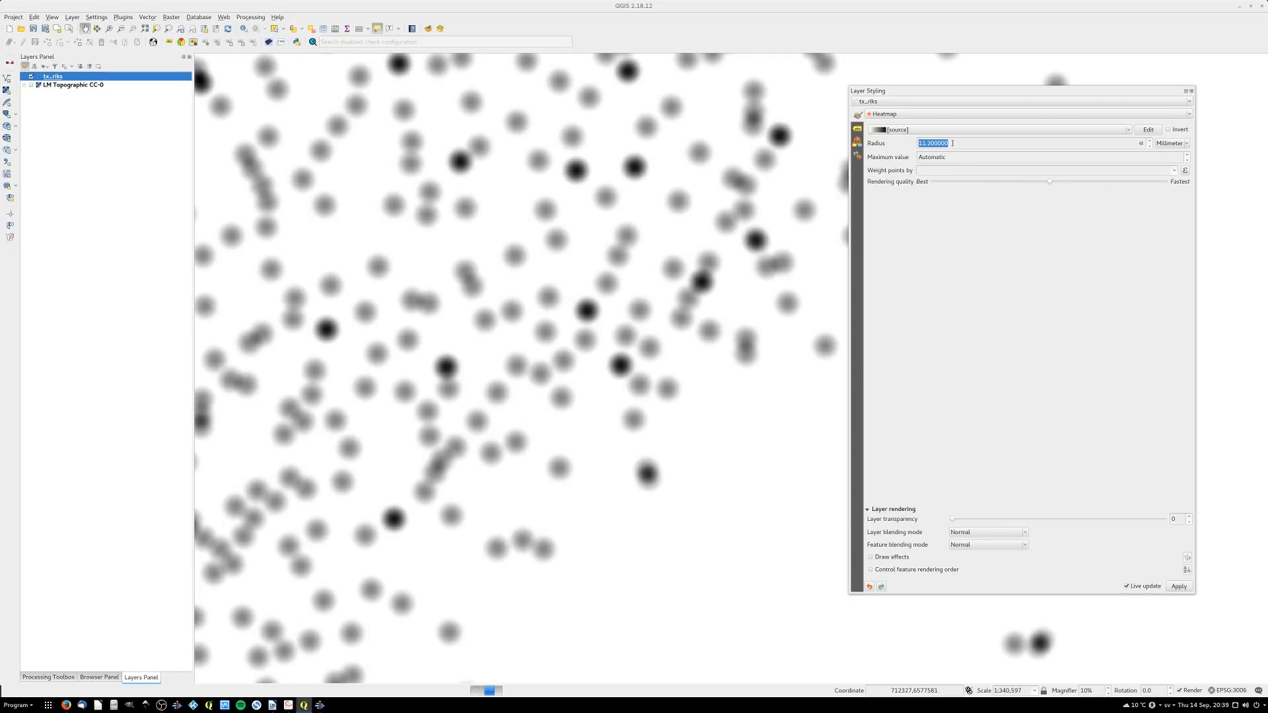
{"action": "scroll", "coordinate": [952, 144], "scroll_direction": "up", "scroll_amount": 20}
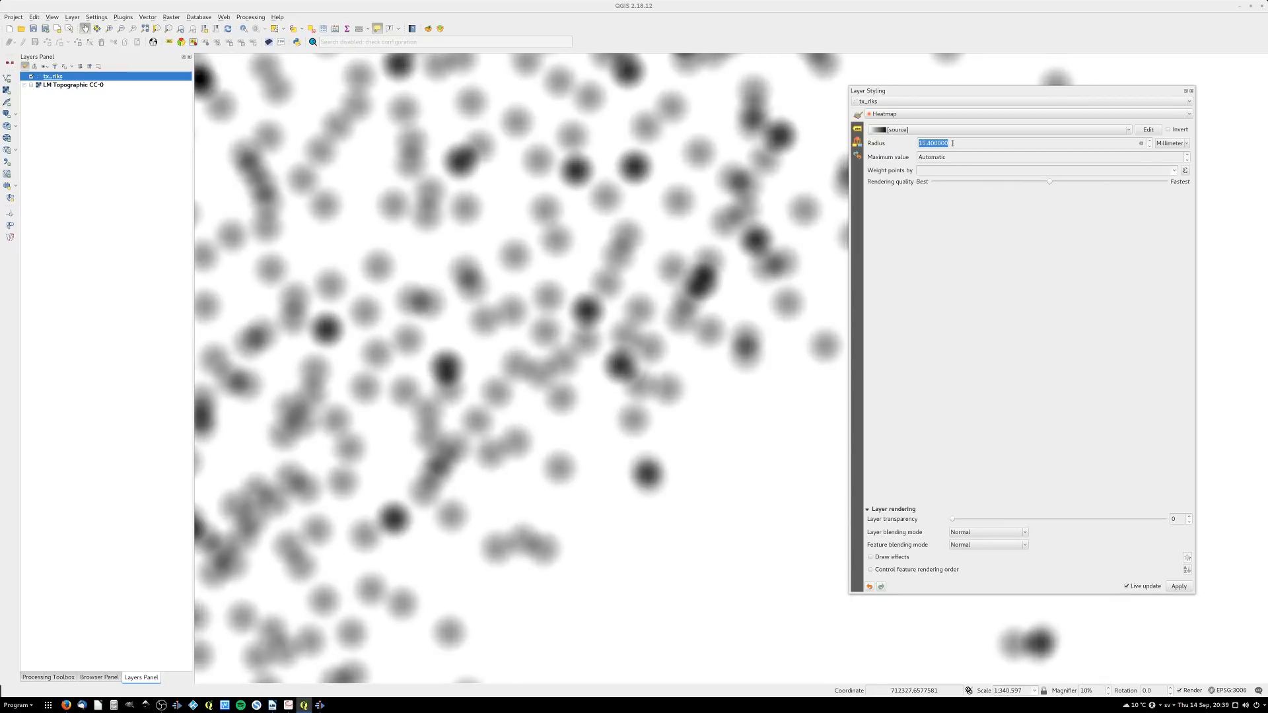
{"action": "scroll", "coordinate": [953, 143], "scroll_direction": "up", "scroll_amount": 19}
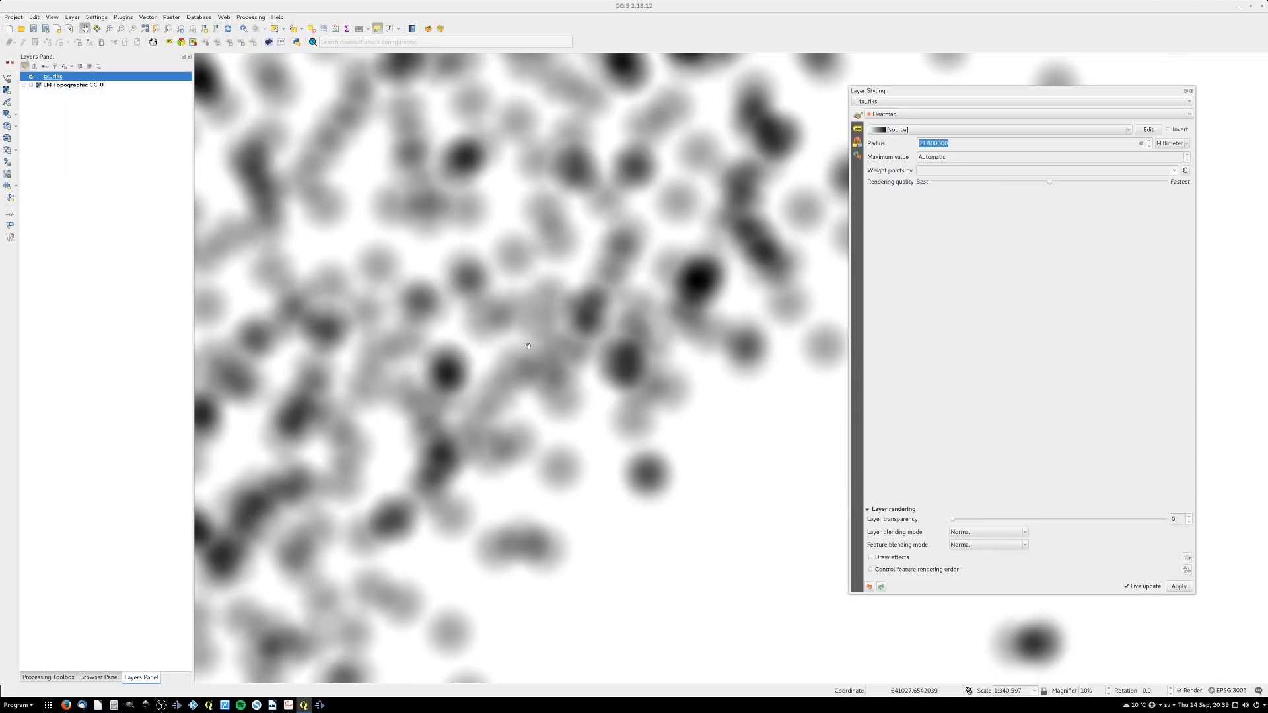
Lower the heatmap radius to 18.8 millimetres
{"action": "scroll", "coordinate": [528, 346], "scroll_direction": "down", "scroll_amount": 1}
{"action": "scroll", "coordinate": [529, 346], "scroll_direction": "down", "scroll_amount": 1}
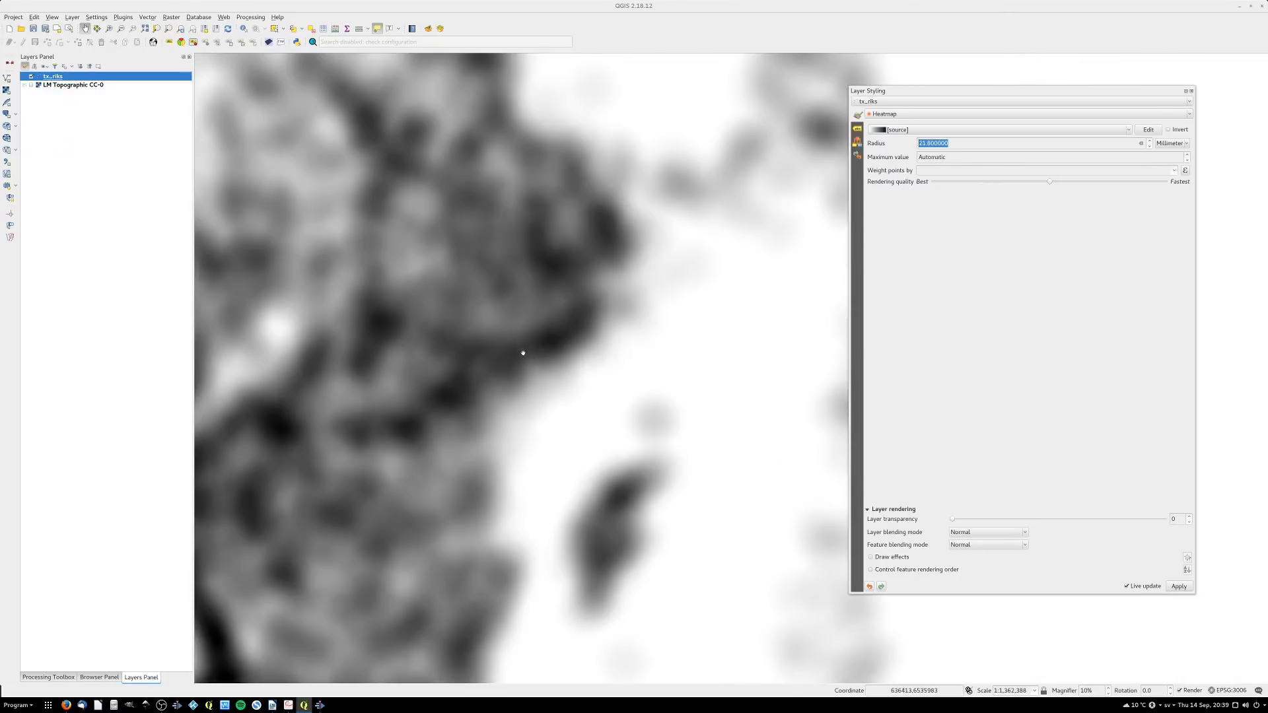
{"action": "left_click_drag", "start_coordinate": [433, 363], "coordinate": [642, 288]}
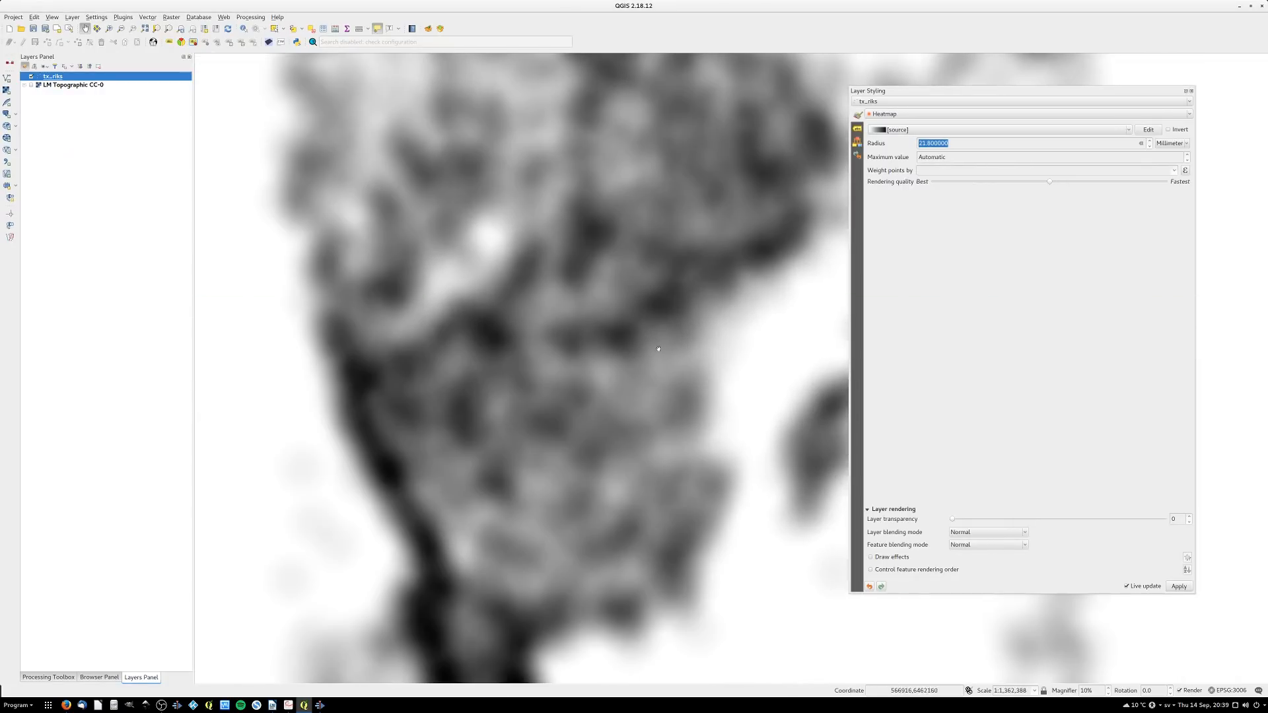
{"action": "left_click_drag", "start_coordinate": [660, 348], "coordinate": [617, 286]}
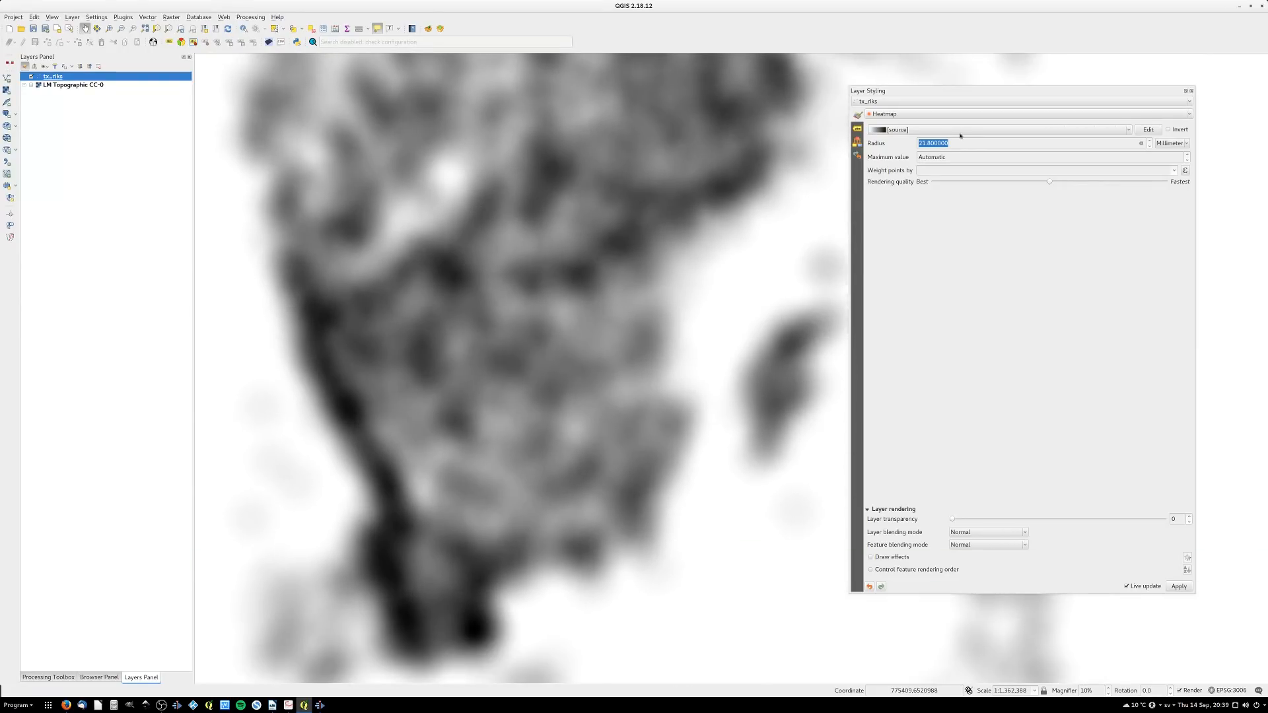
{"action": "scroll", "coordinate": [960, 146], "scroll_direction": "down", "scroll_amount": 2}
{"action": "scroll", "coordinate": [960, 145], "scroll_direction": "down", "scroll_amount": 11}
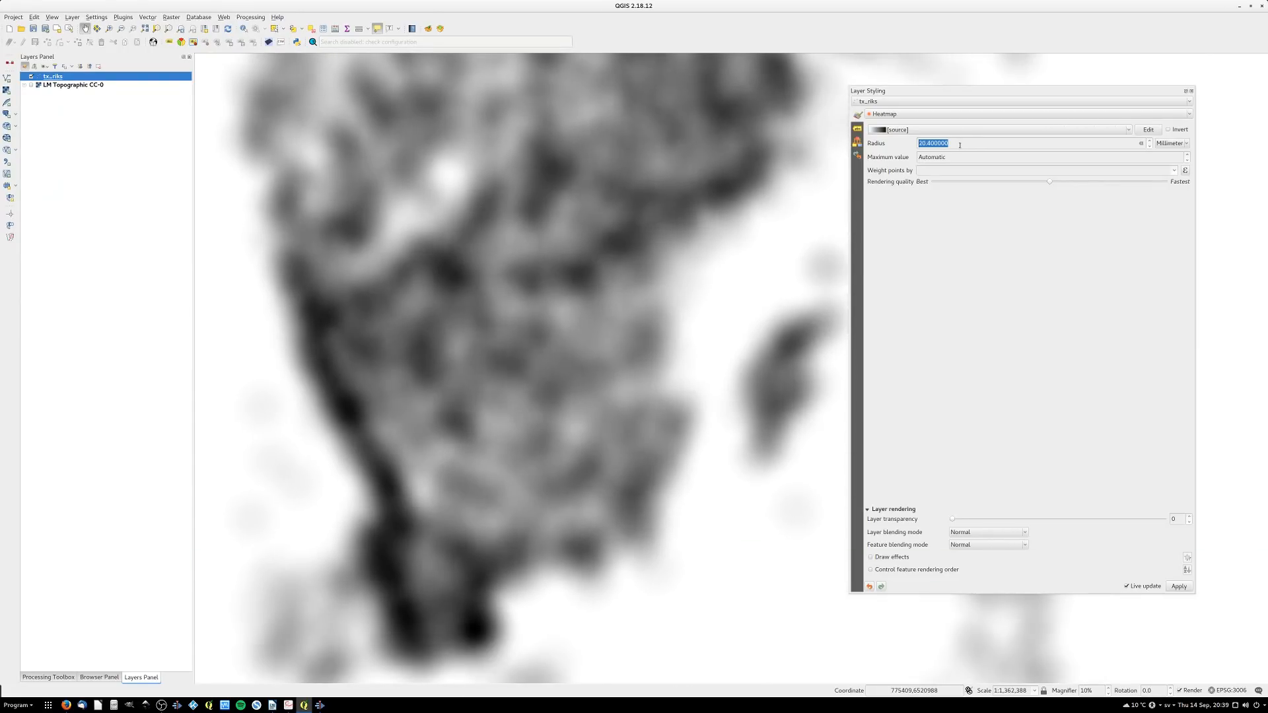
Give the heatmap the Spectral color ramp and invert it
{"action": "left_click", "coordinate": [1096, 133]}
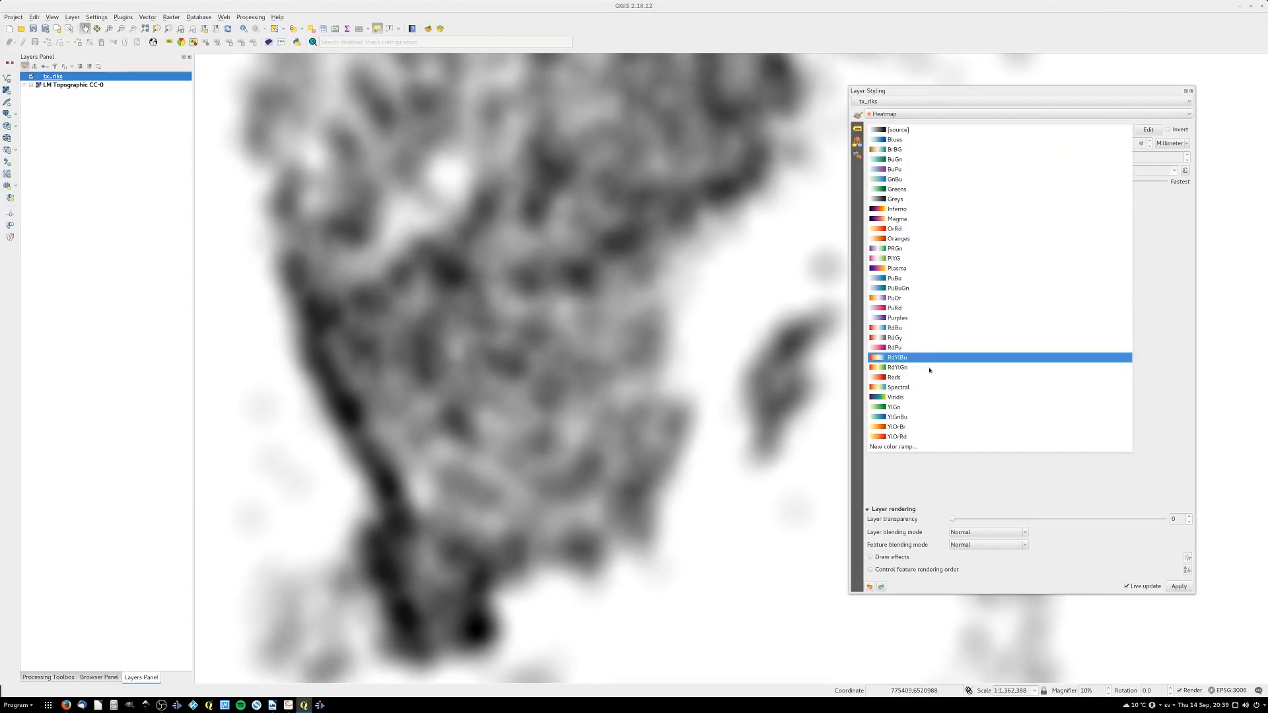
{"action": "left_click", "coordinate": [922, 387]}
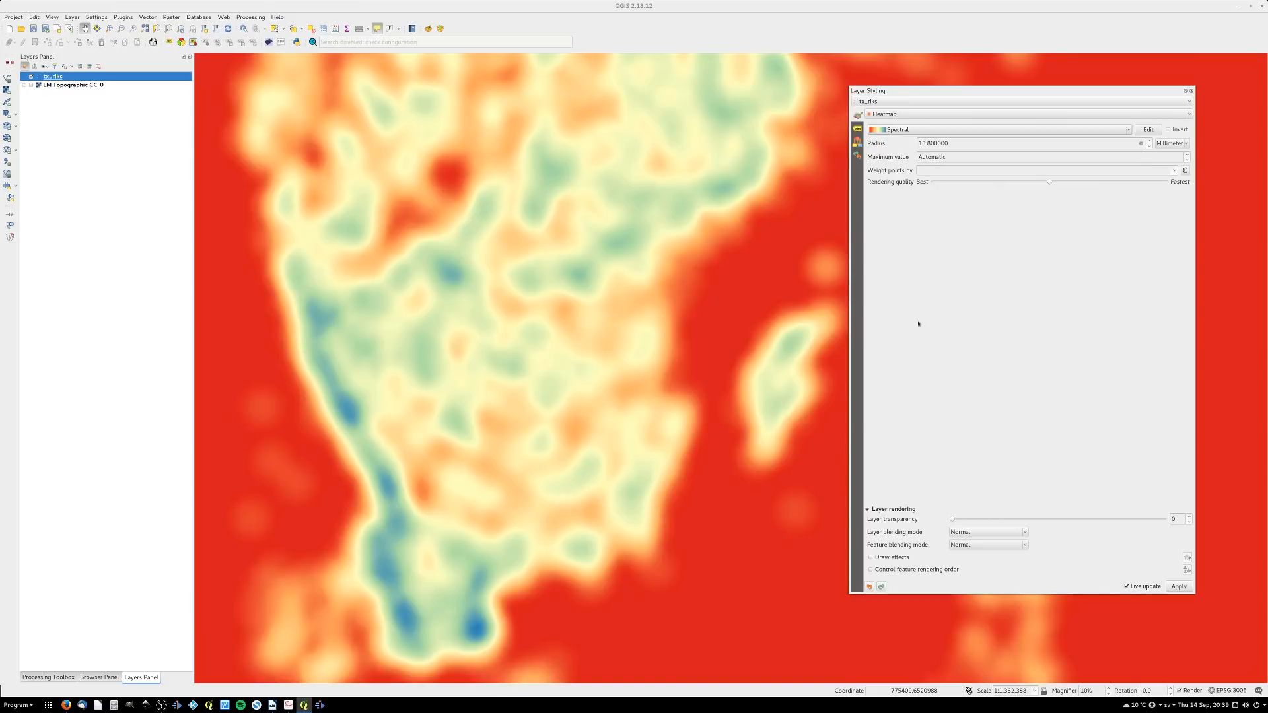
{"action": "left_click", "coordinate": [1168, 129]}
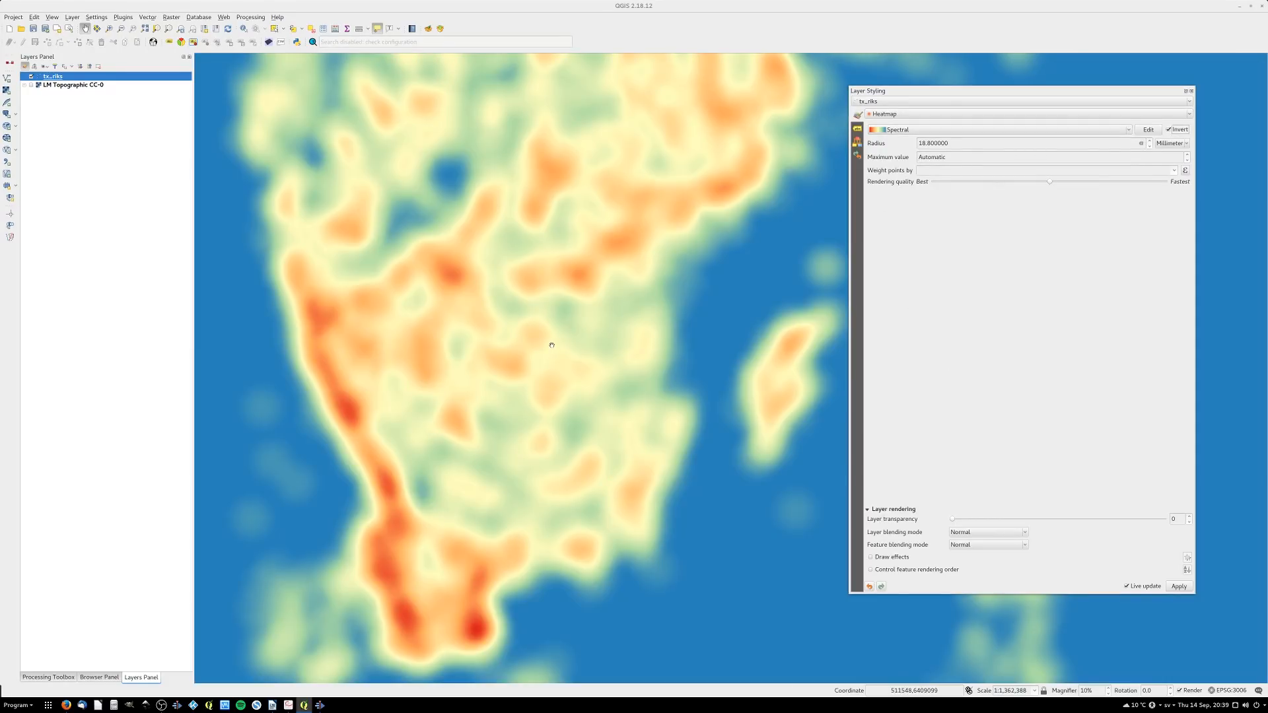
{"action": "left_click_drag", "start_coordinate": [552, 342], "coordinate": [535, 303]}
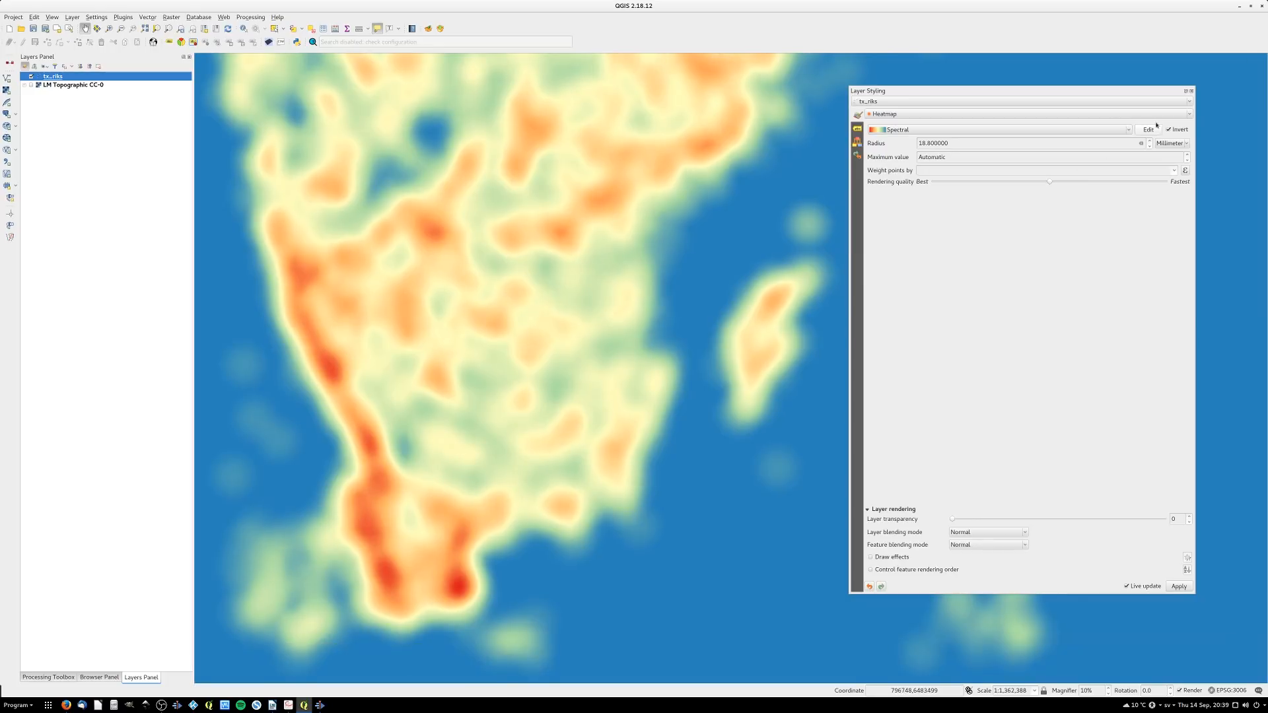
Edit the heatmap's color ramp so that its blue end stop is fully transparent
{"action": "left_click", "coordinate": [1149, 130]}
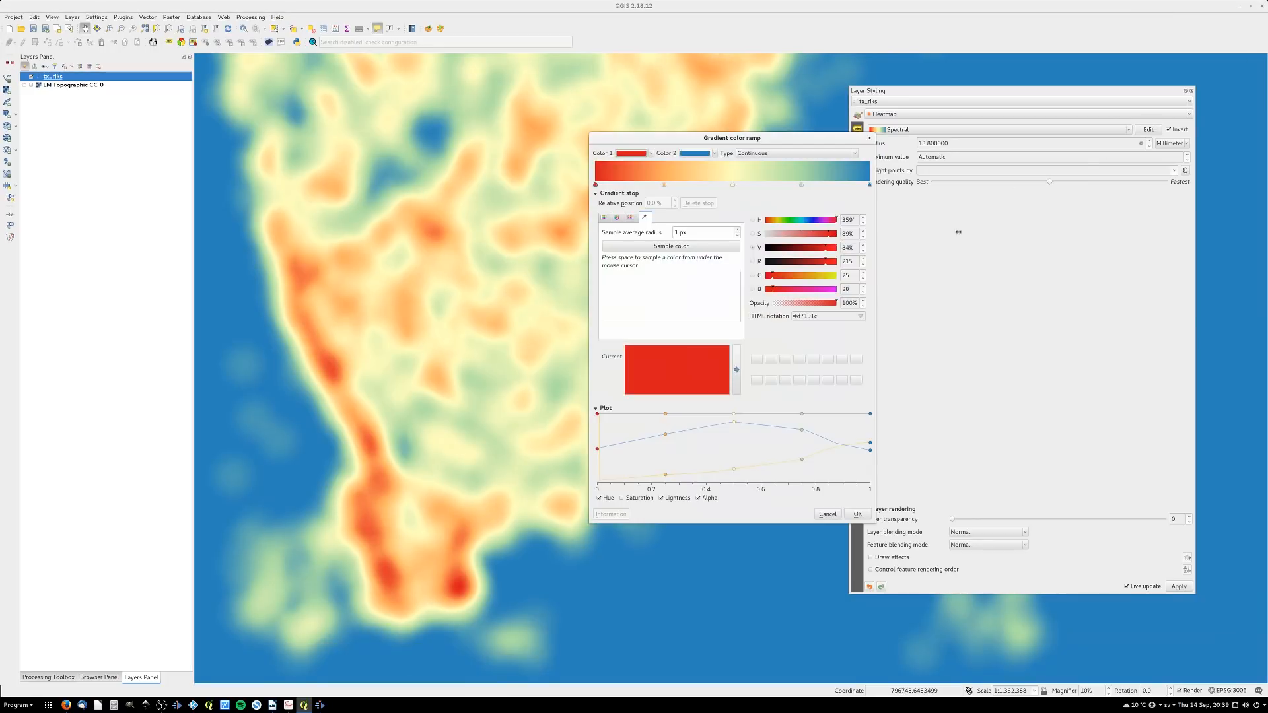
{"action": "left_click", "coordinate": [869, 186]}
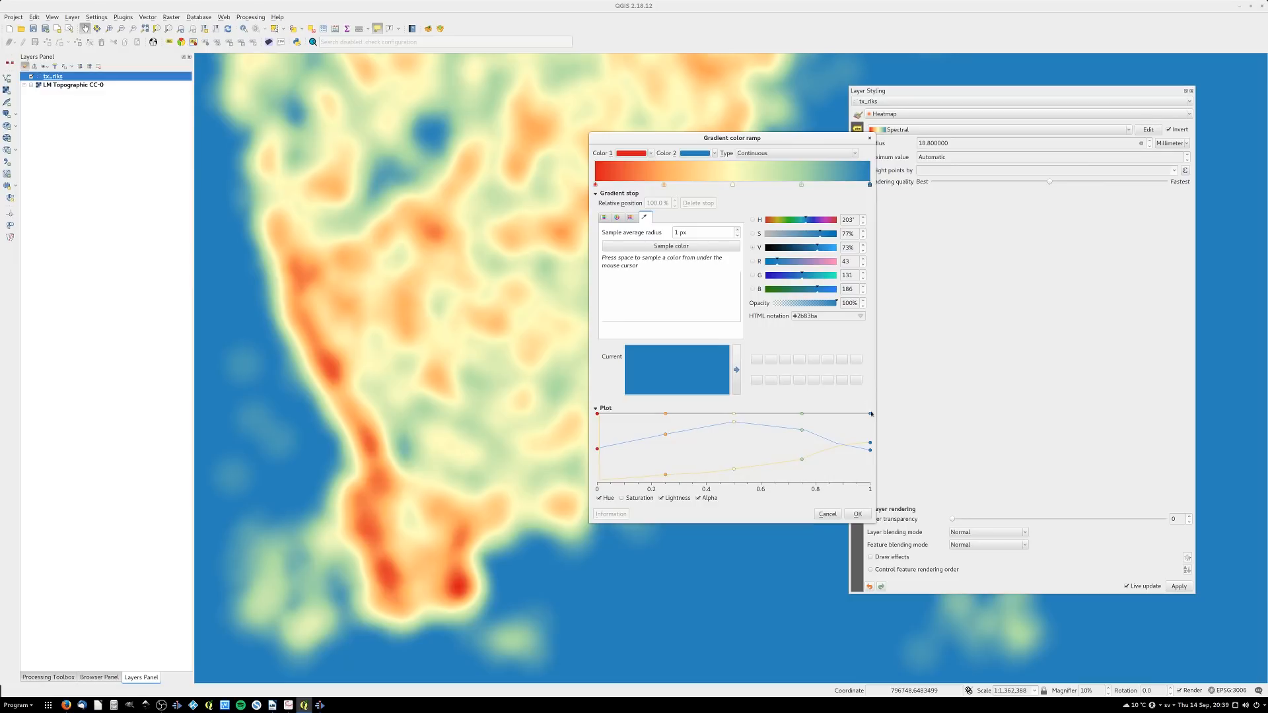
{"action": "left_click_drag", "start_coordinate": [870, 413], "coordinate": [866, 496]}
{"action": "left_click", "coordinate": [858, 513]}
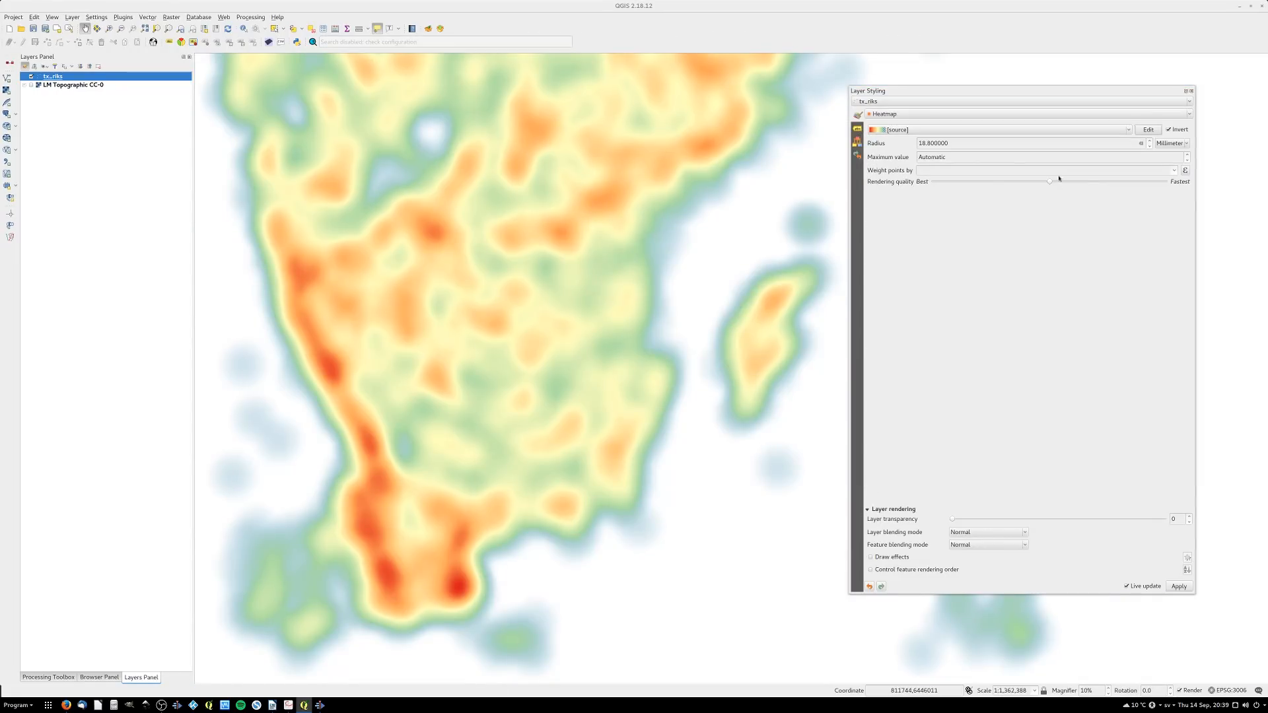
Examine how the heatmap's hot spots change across scales, from the whole country down to individual points in the south
{"action": "left_click_drag", "start_coordinate": [476, 252], "coordinate": [552, 278]}
{"action": "scroll", "coordinate": [456, 427], "scroll_direction": "up", "scroll_amount": 1}
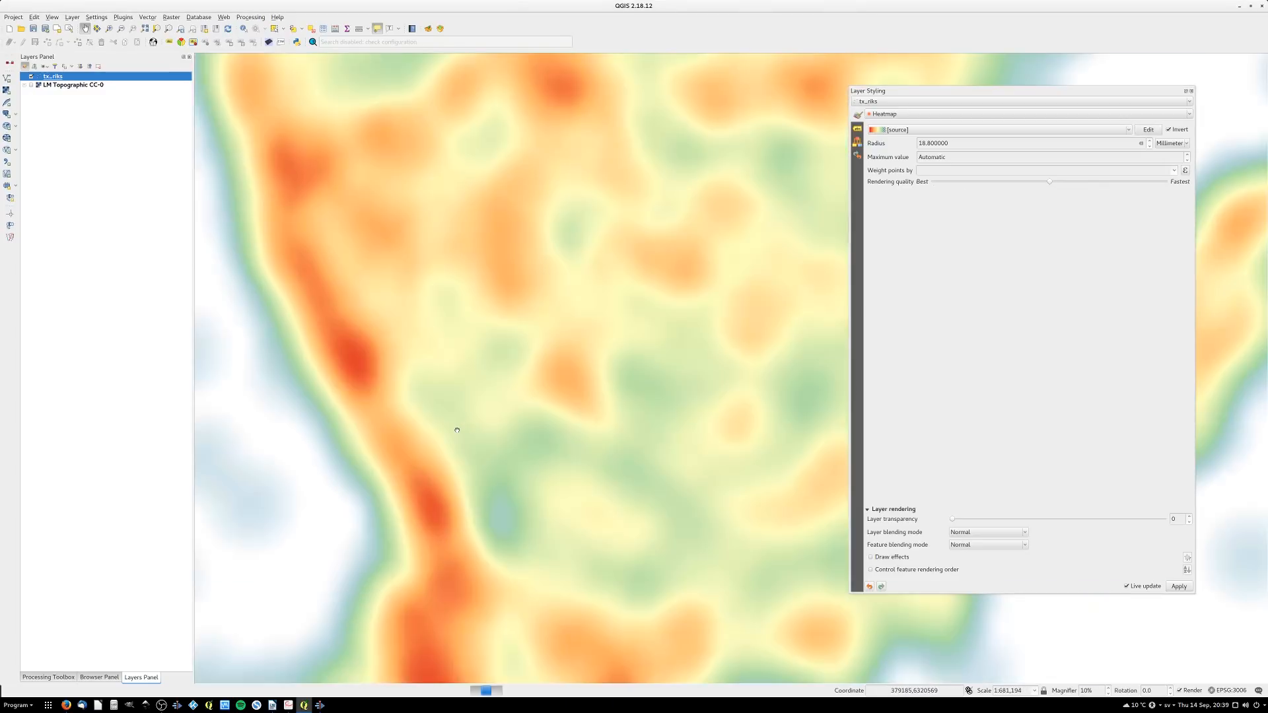
{"action": "scroll", "coordinate": [457, 430], "scroll_direction": "up", "scroll_amount": 1}
{"action": "left_click_drag", "start_coordinate": [433, 570], "coordinate": [577, 306]}
{"action": "left_click_drag", "start_coordinate": [642, 351], "coordinate": [558, 275]}
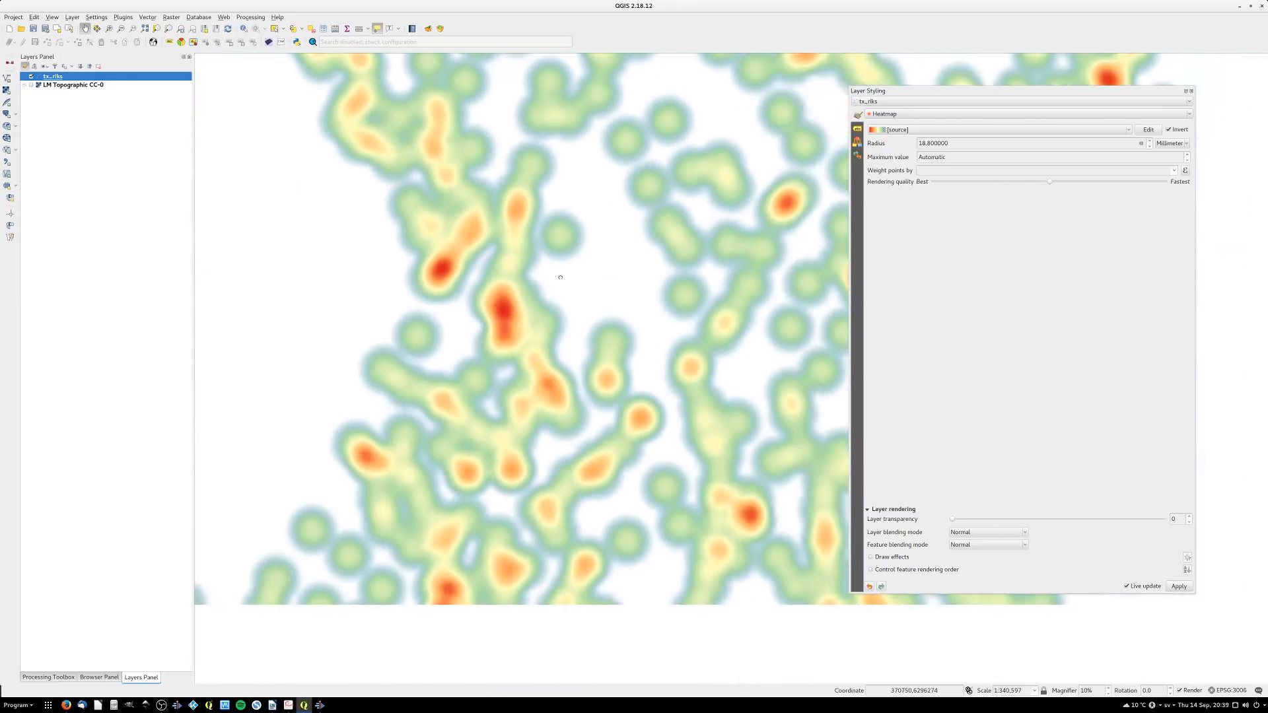
{"action": "left_click_drag", "start_coordinate": [560, 356], "coordinate": [526, 316]}
{"action": "scroll", "coordinate": [526, 316], "scroll_direction": "down", "scroll_amount": 4}
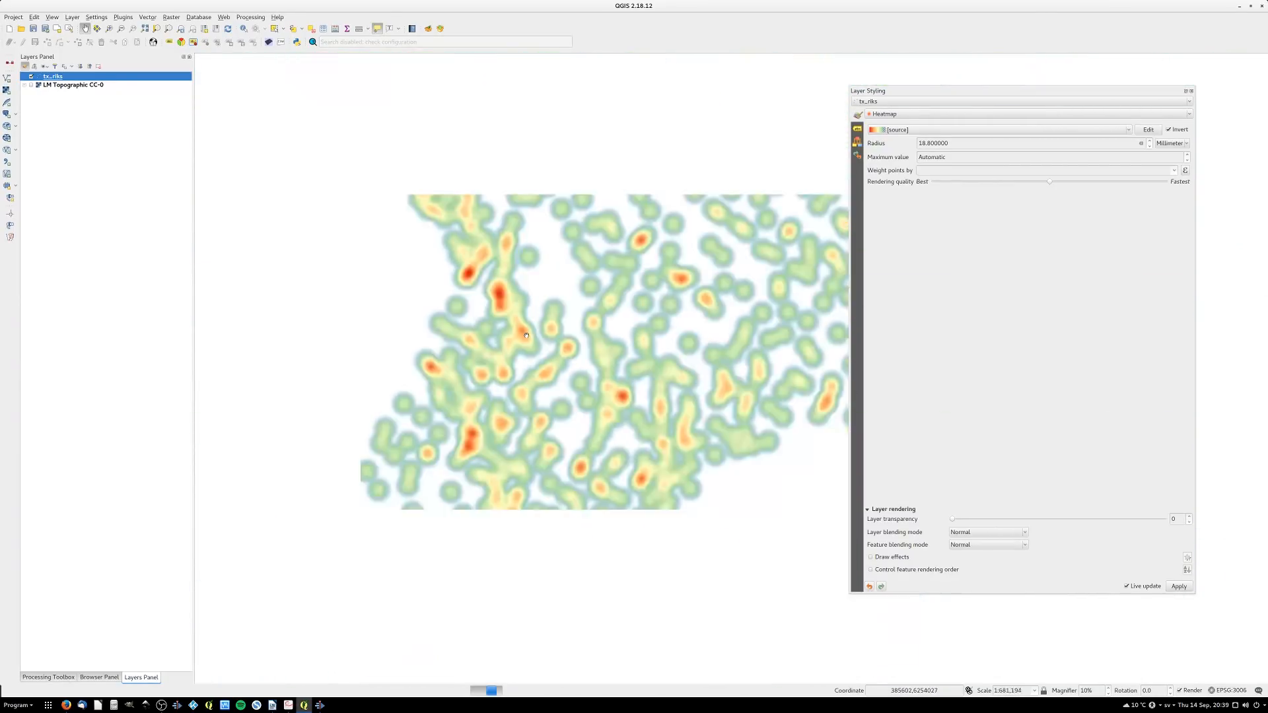
{"action": "left_click_drag", "start_coordinate": [478, 379], "coordinate": [444, 452]}
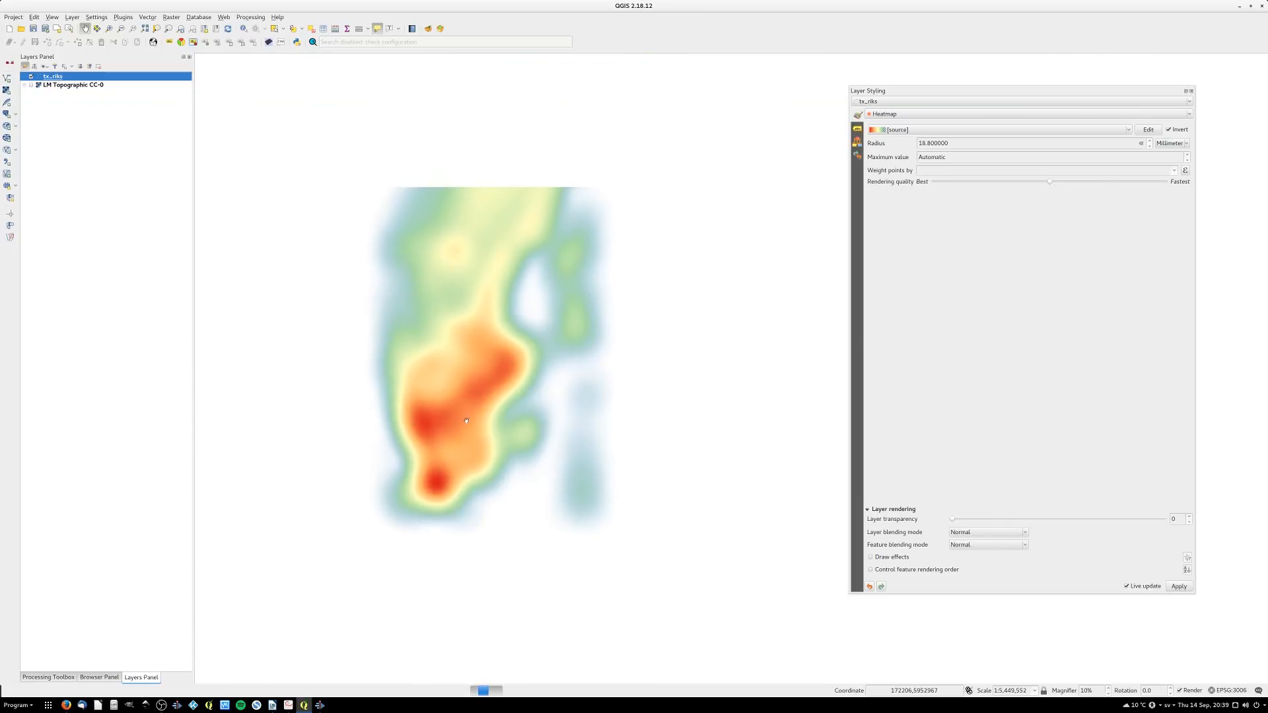
{"action": "left_click_drag", "start_coordinate": [456, 372], "coordinate": [435, 417]}
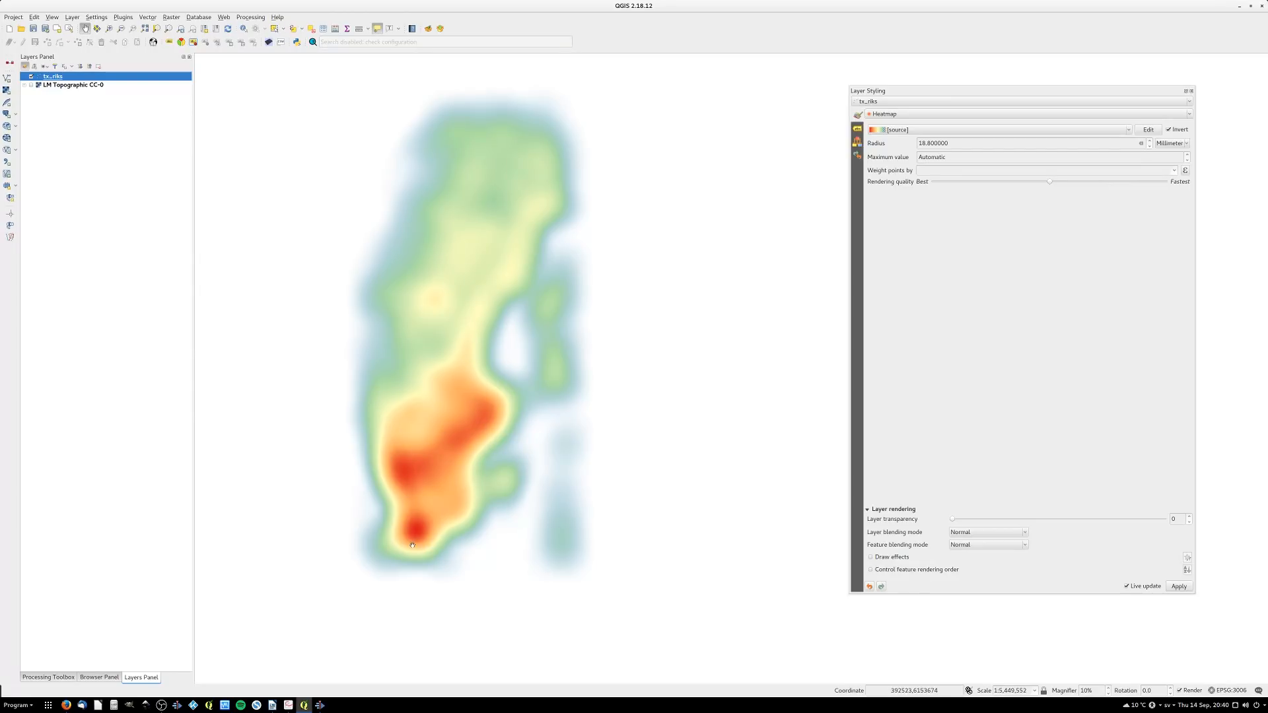
{"action": "scroll", "coordinate": [415, 532], "scroll_direction": "down", "scroll_amount": 2}
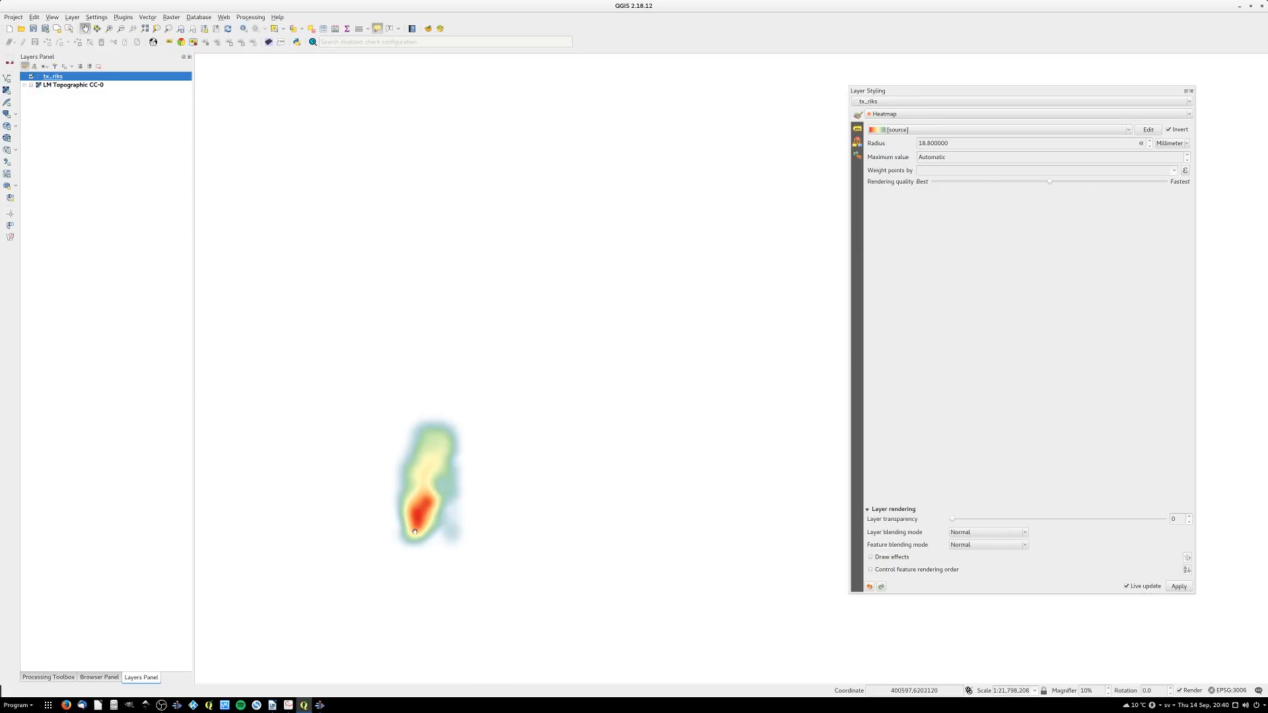
{"action": "scroll", "coordinate": [415, 531], "scroll_direction": "up", "scroll_amount": 4}
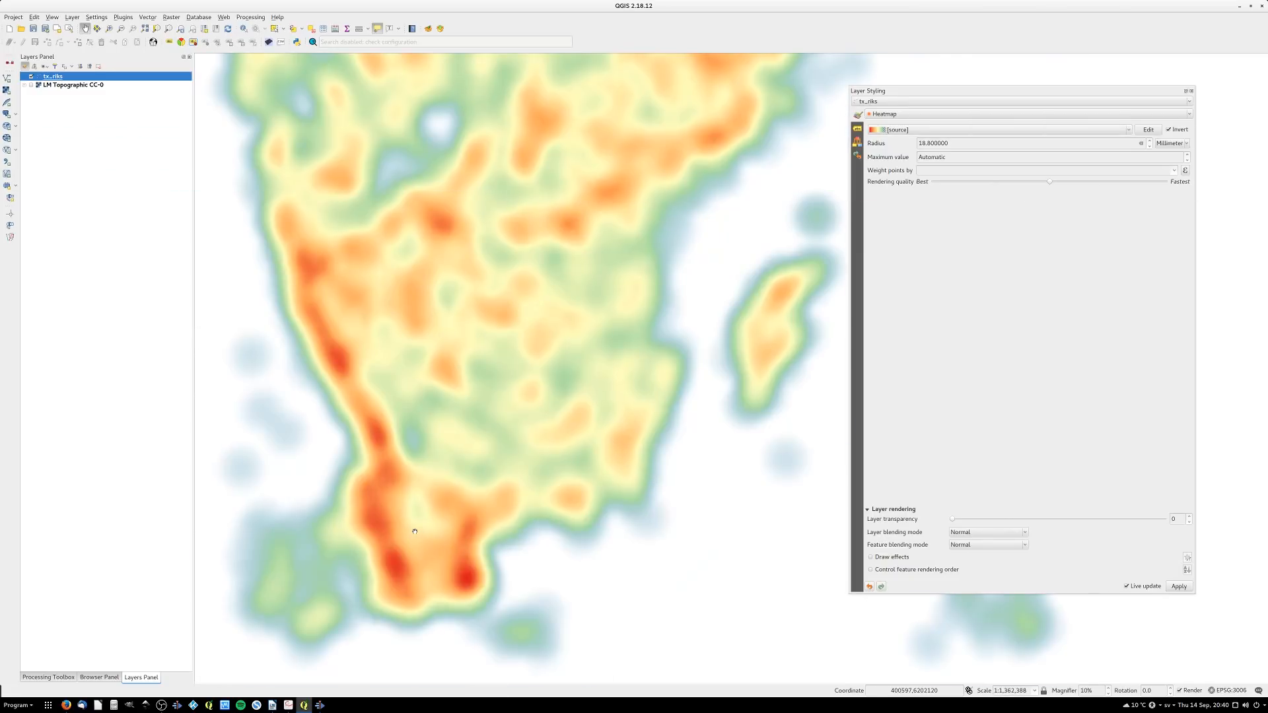
{"action": "scroll", "coordinate": [415, 532], "scroll_direction": "up", "scroll_amount": 2}
{"action": "left_click_drag", "start_coordinate": [411, 546], "coordinate": [379, 321]}
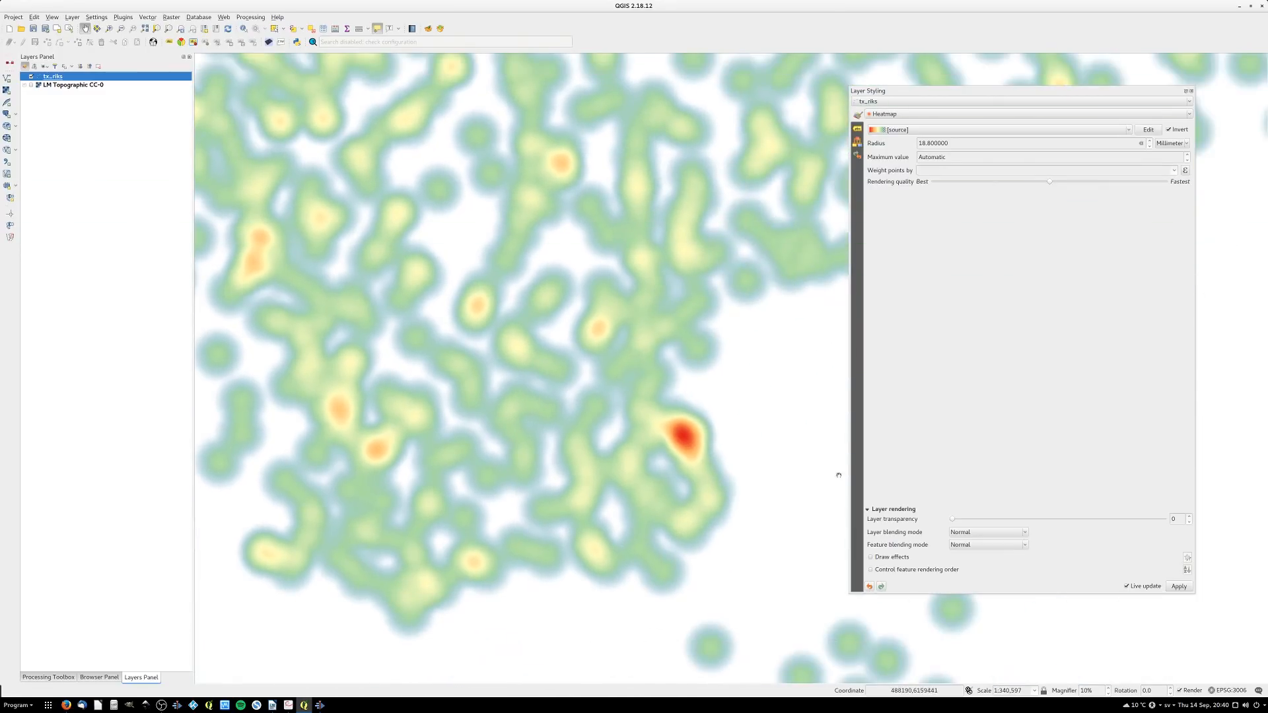
{"action": "scroll", "coordinate": [701, 454], "scroll_direction": "up", "scroll_amount": 3}
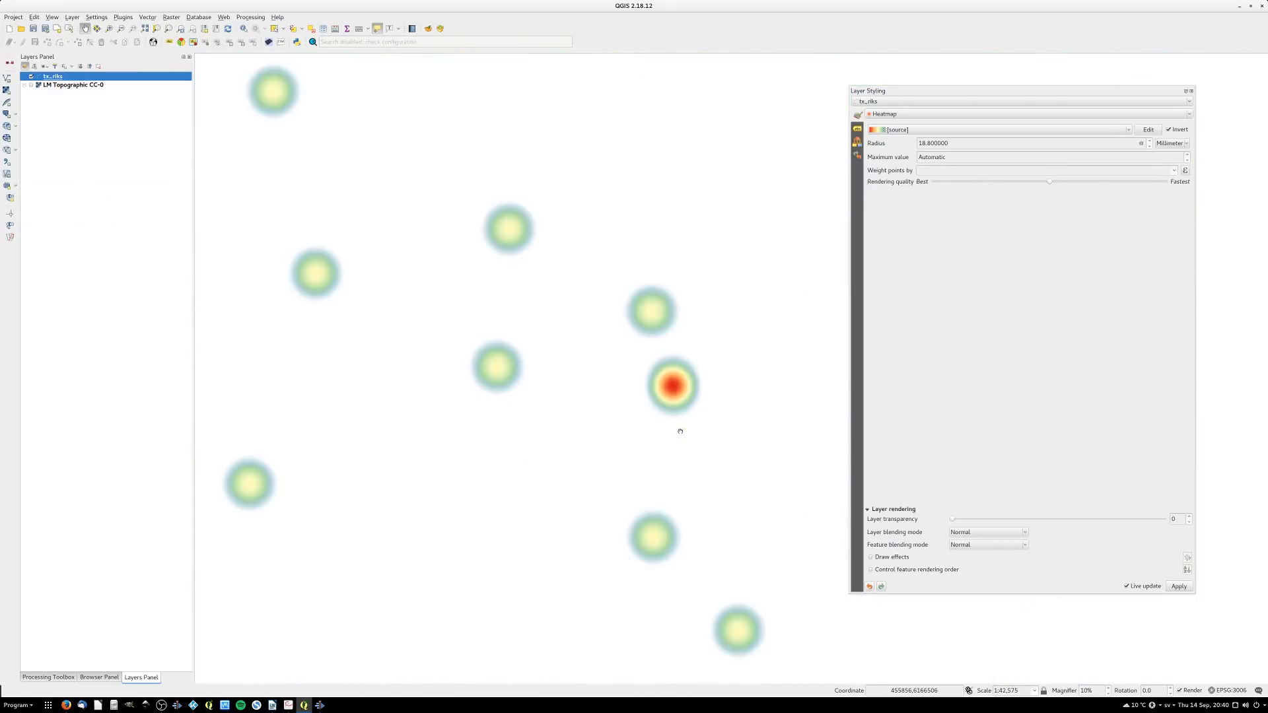
{"action": "scroll", "coordinate": [665, 387], "scroll_direction": "down", "scroll_amount": 4}
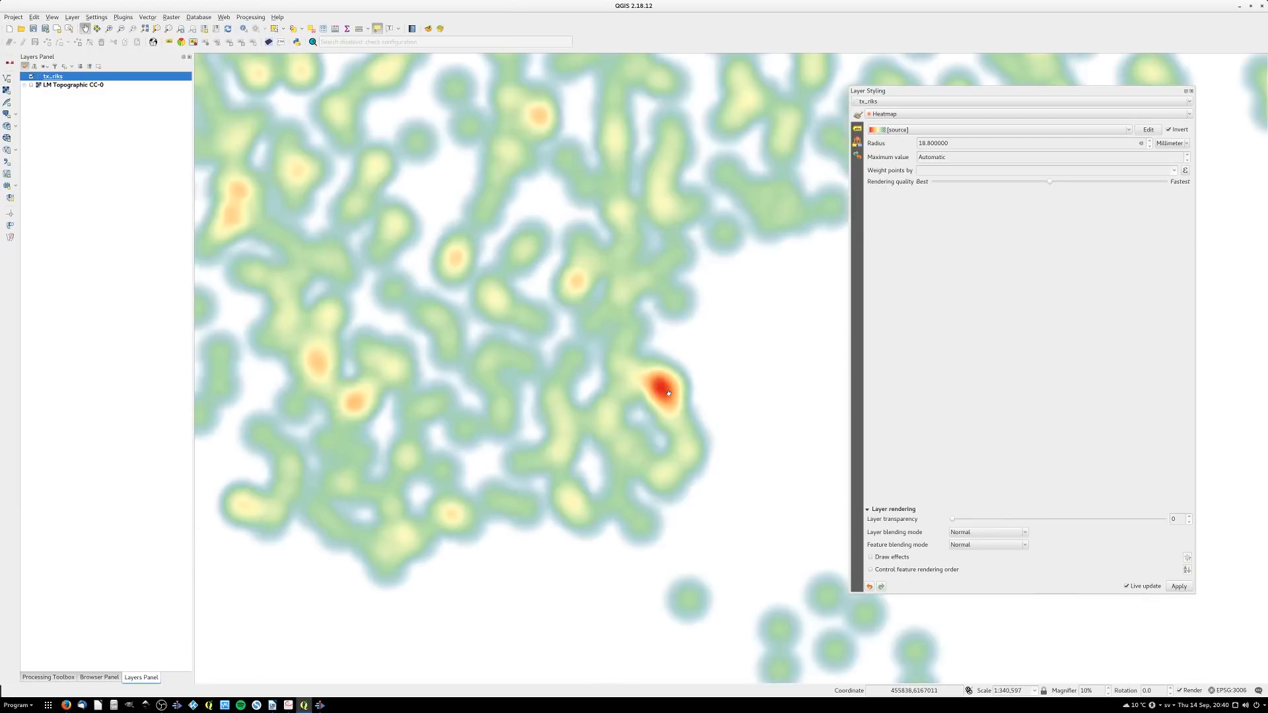
{"action": "scroll", "coordinate": [668, 392], "scroll_direction": "down", "scroll_amount": 1}
Show the LM Topographic CC-0 layer beneath the heatmap and set the tx_riks layer transparency to 49
{"action": "left_click", "coordinate": [31, 84]}
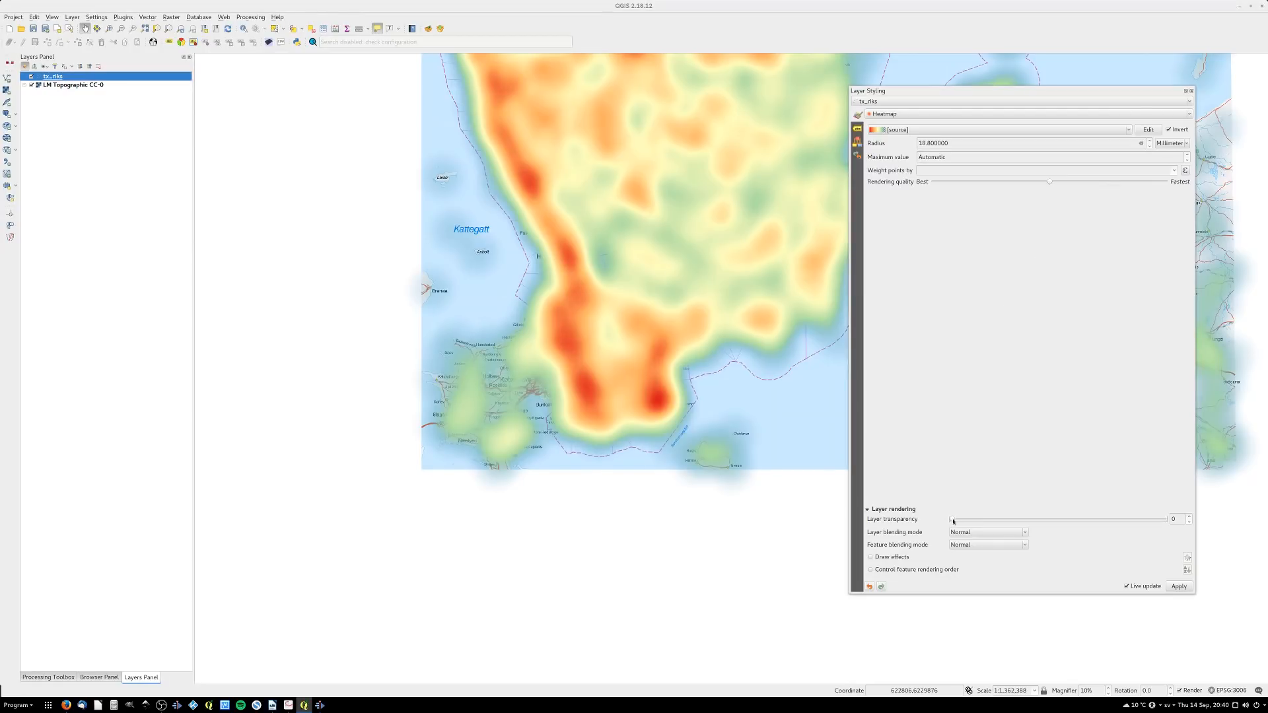
{"action": "left_click_drag", "start_coordinate": [1069, 522], "coordinate": [1085, 520]}
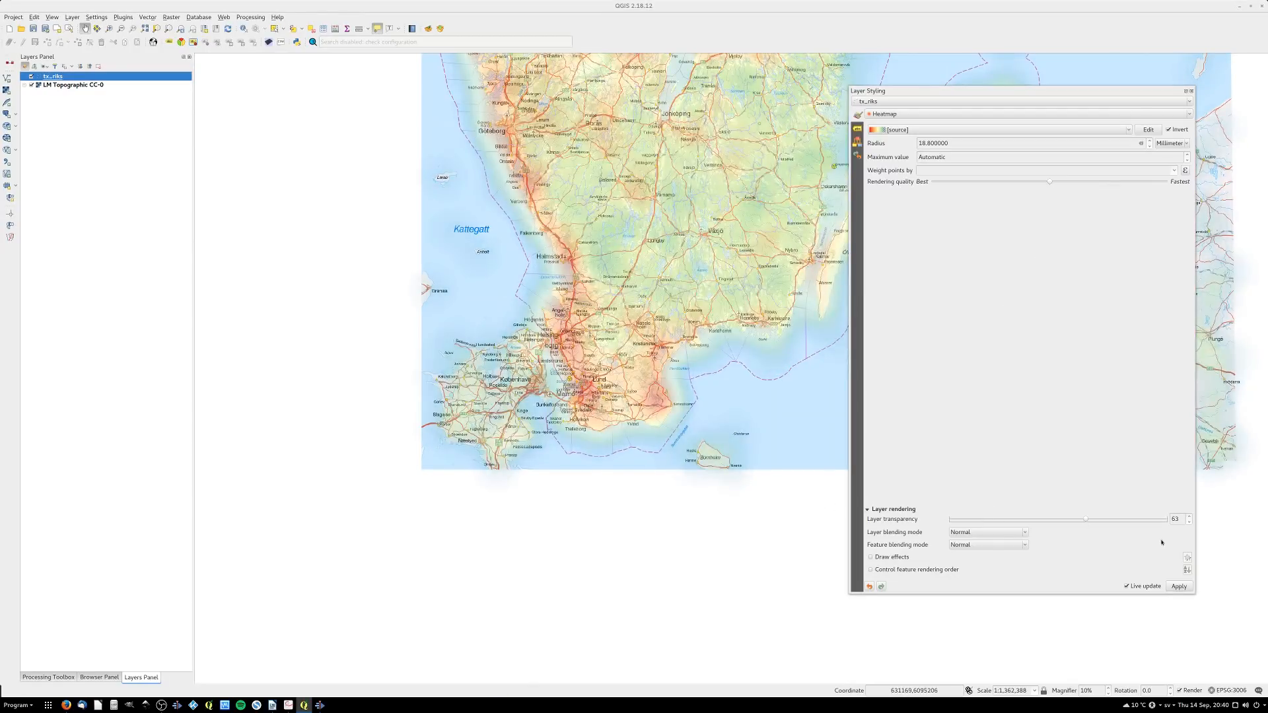
{"action": "left_click_drag", "start_coordinate": [1086, 519], "coordinate": [1068, 522]}
{"action": "scroll", "coordinate": [581, 334], "scroll_direction": "down", "scroll_amount": 2}
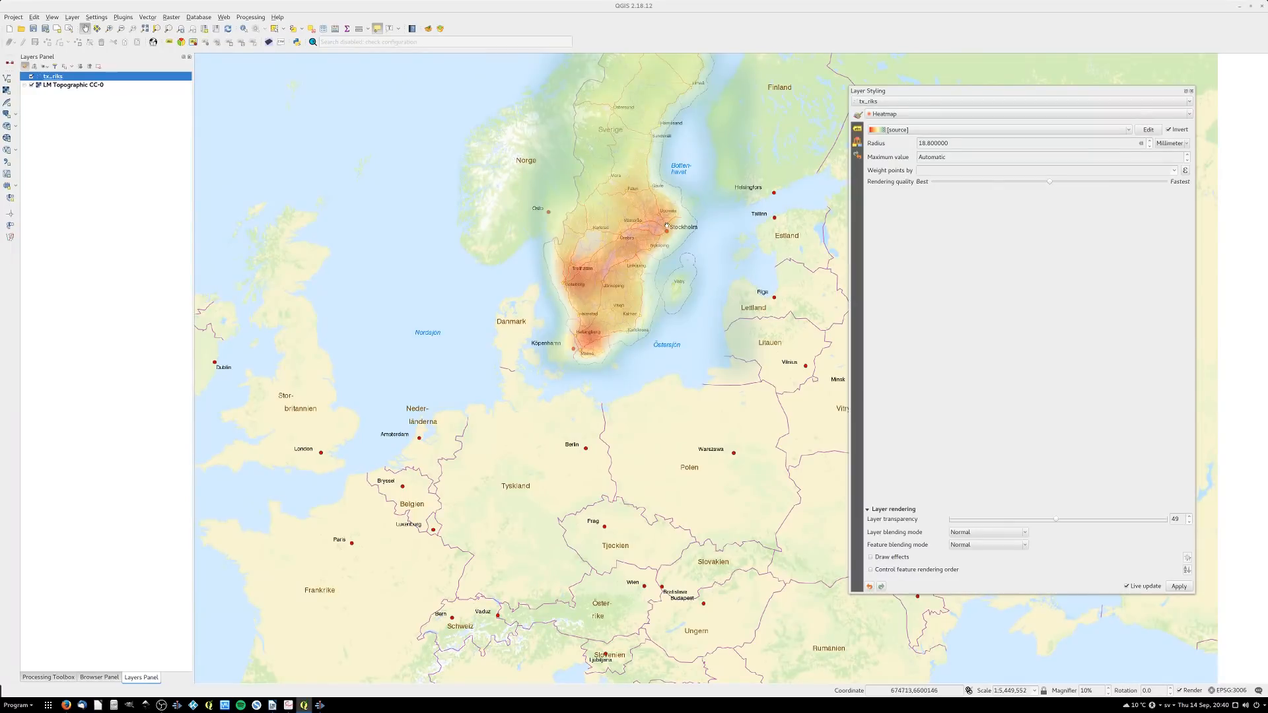
{"action": "scroll", "coordinate": [666, 229], "scroll_direction": "up", "scroll_amount": 2}
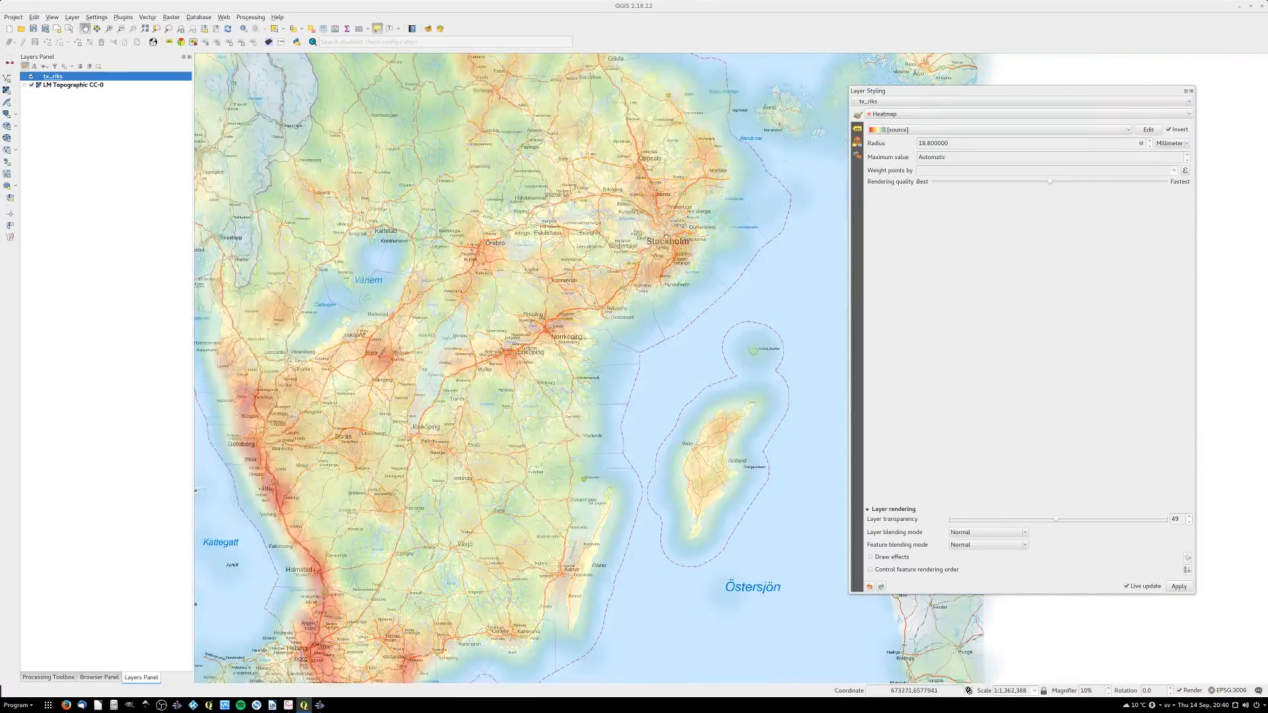
{"action": "scroll", "coordinate": [204, 452], "scroll_direction": "up", "scroll_amount": 3}
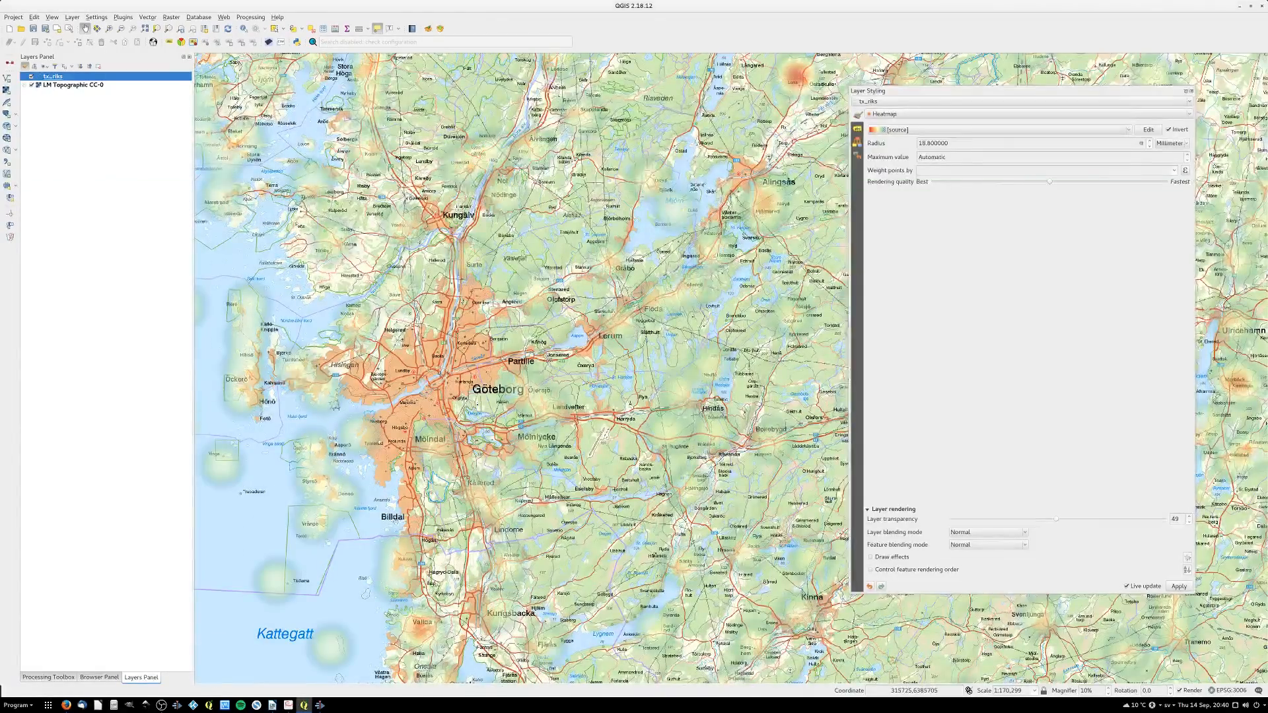
{"action": "left_click_drag", "start_coordinate": [392, 520], "coordinate": [373, 188]}
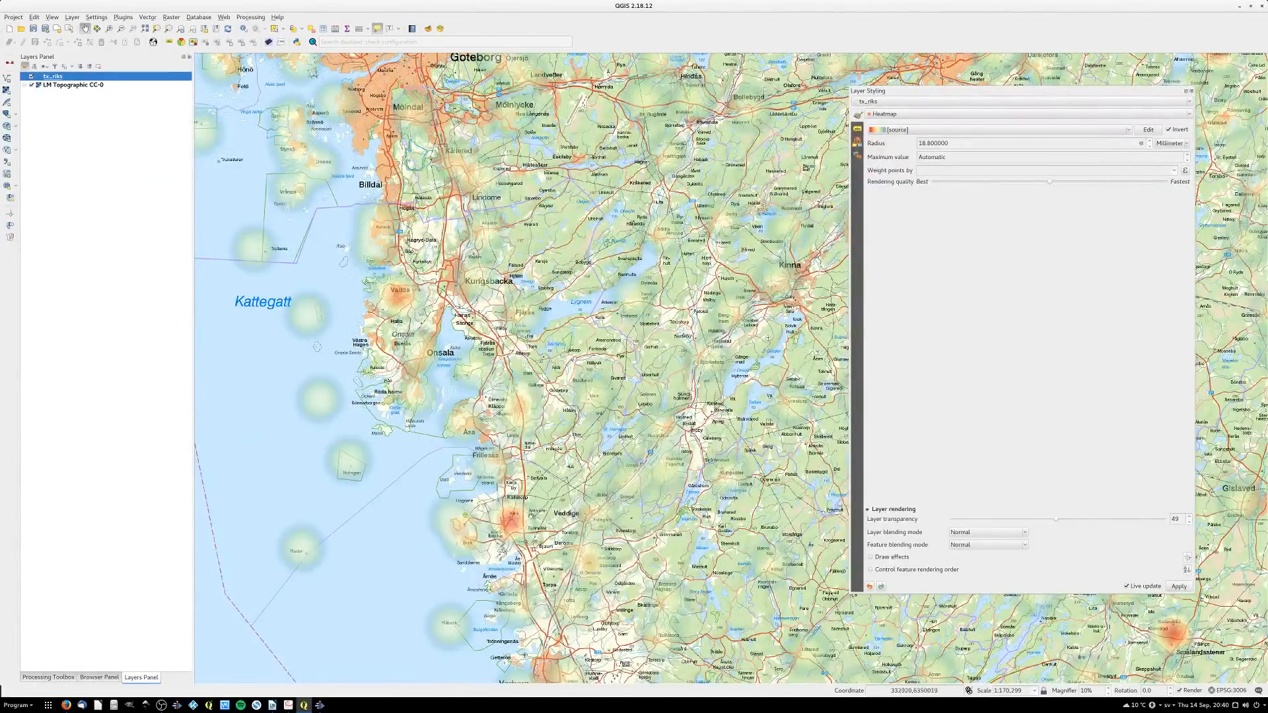
{"action": "scroll", "coordinate": [529, 516], "scroll_direction": "down", "scroll_amount": 2}
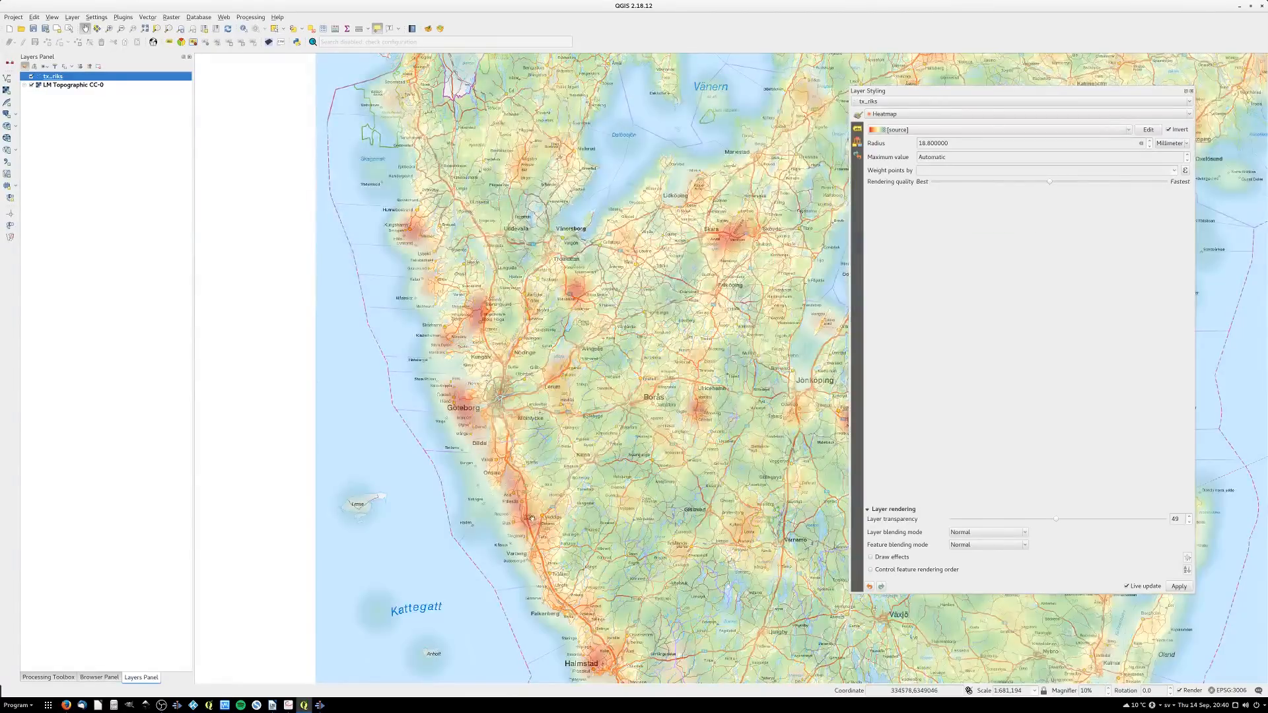
{"action": "left_click_drag", "start_coordinate": [528, 516], "coordinate": [409, 347]}
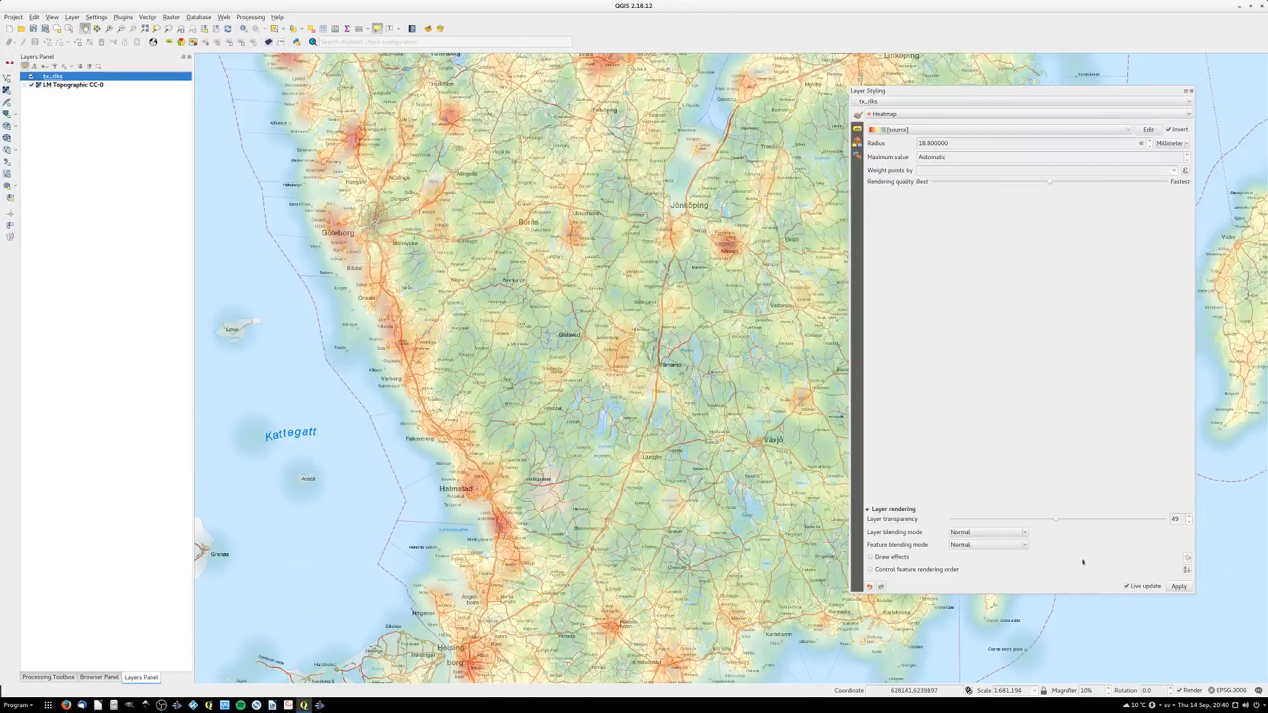
Reset the tx_riks layer transparency to 0, keeping the Heatmap renderer
{"action": "left_click_drag", "start_coordinate": [1055, 521], "coordinate": [1001, 521]}
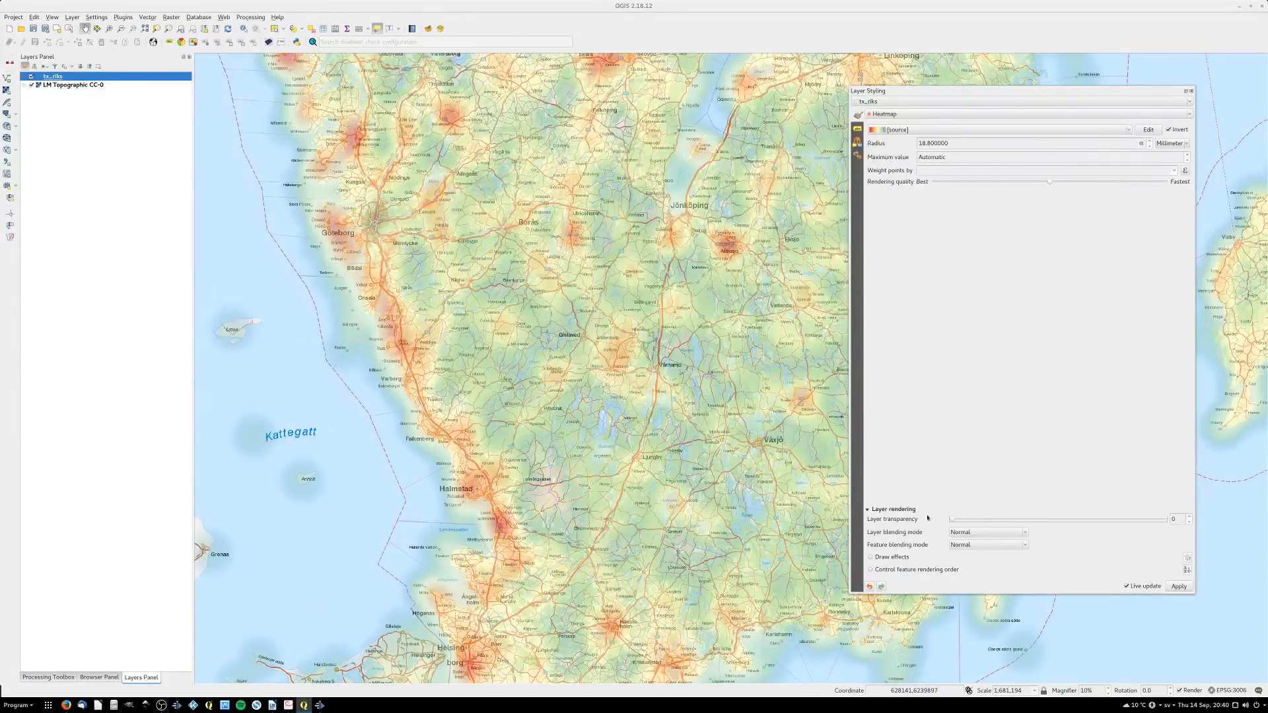
{"action": "left_click", "coordinate": [963, 116]}
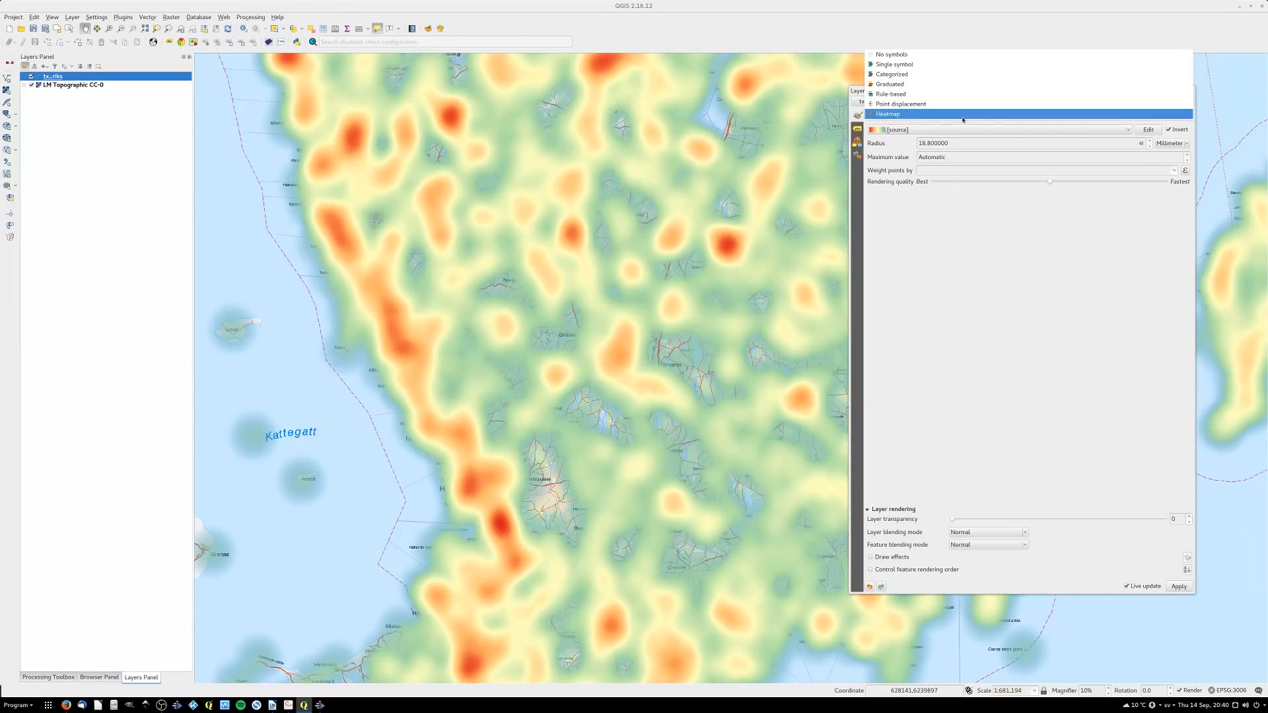
{"action": "left_click", "coordinate": [970, 311]}
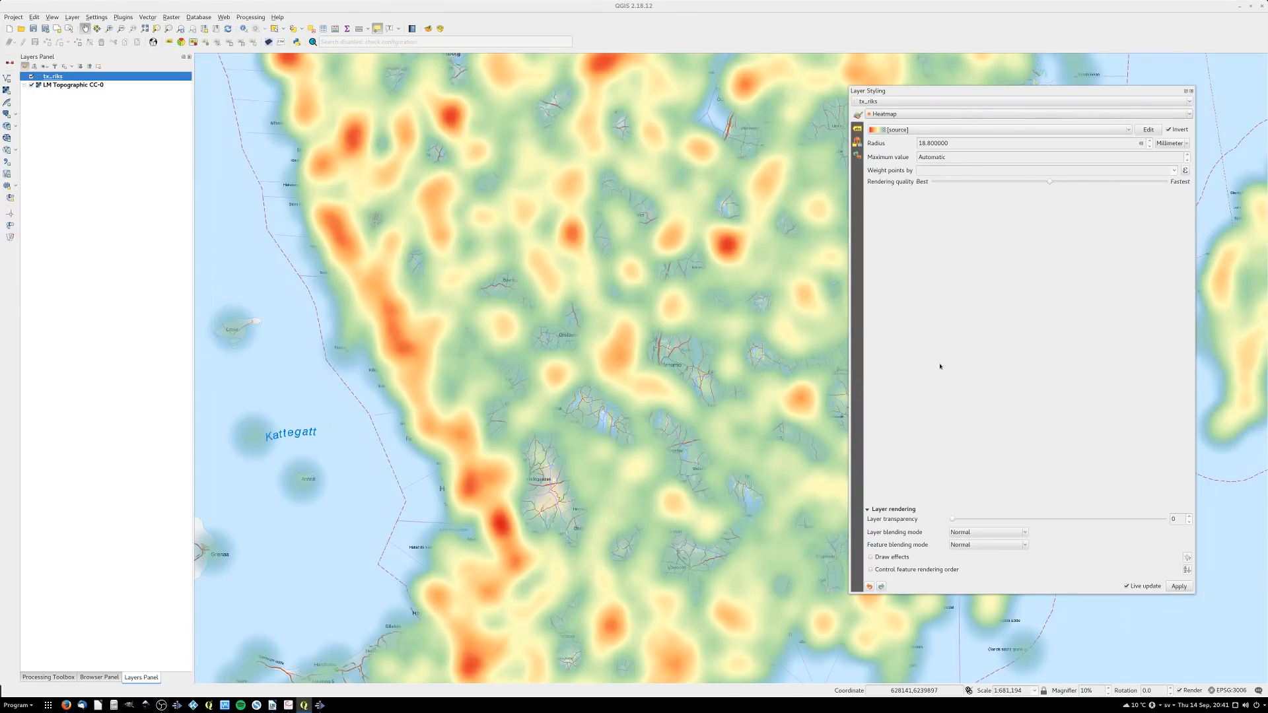
Change the tx_riks layer's renderer to Single symbol and apply the saved Funny1 marker
{"action": "left_click", "coordinate": [928, 115]}
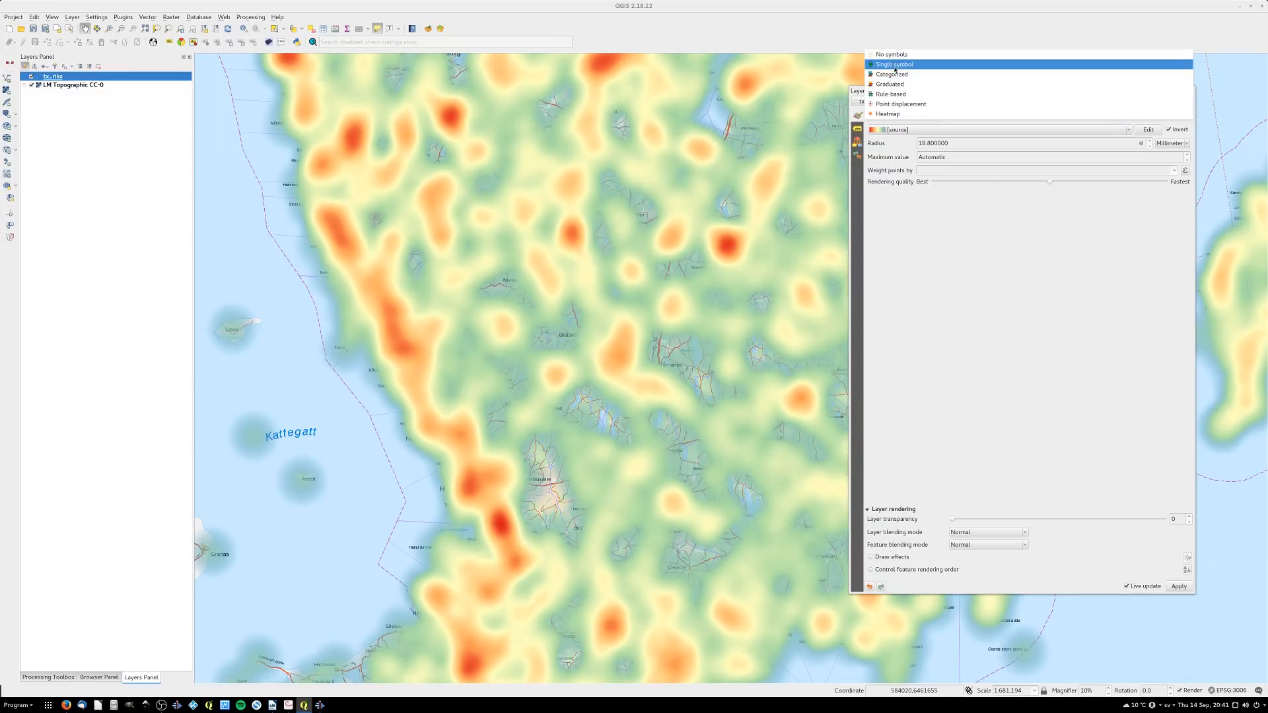
{"action": "left_click", "coordinate": [925, 56]}
{"action": "left_click", "coordinate": [878, 255]}
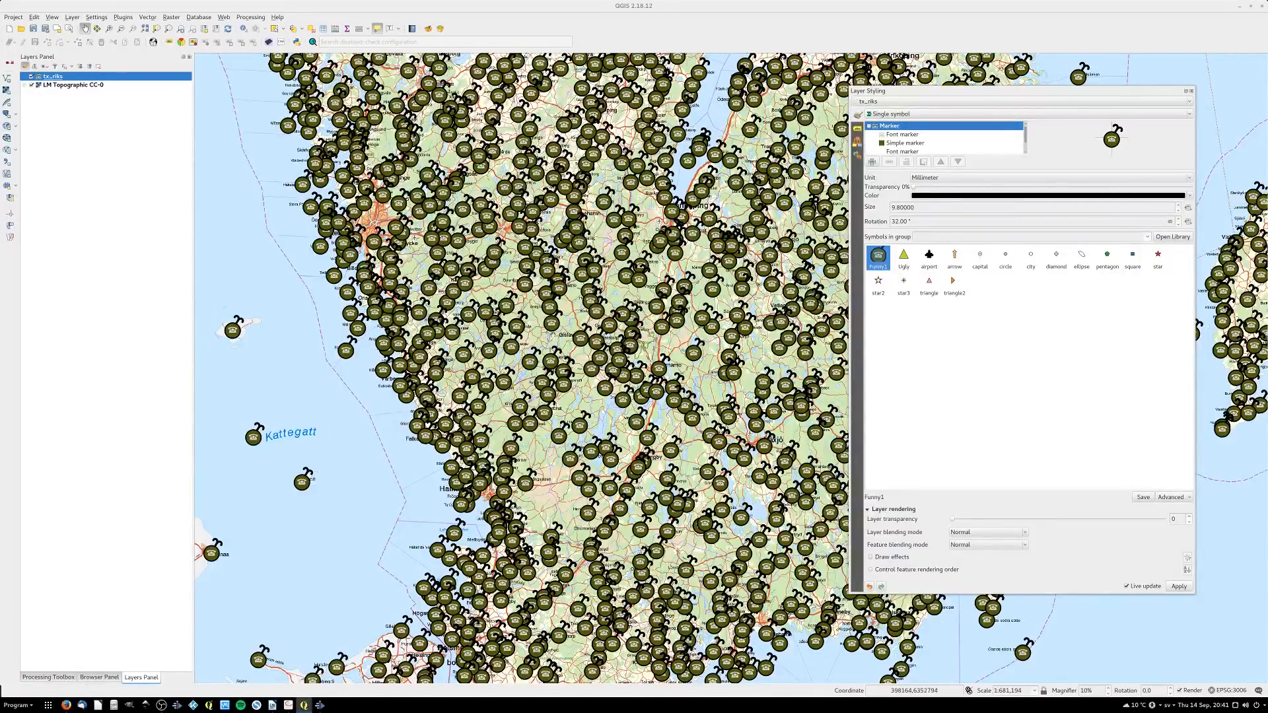
Hide the LM Topographic CC-0 layer so that only the tx_riks markers are drawn
{"action": "scroll", "coordinate": [551, 333], "scroll_direction": "down", "scroll_amount": 1}
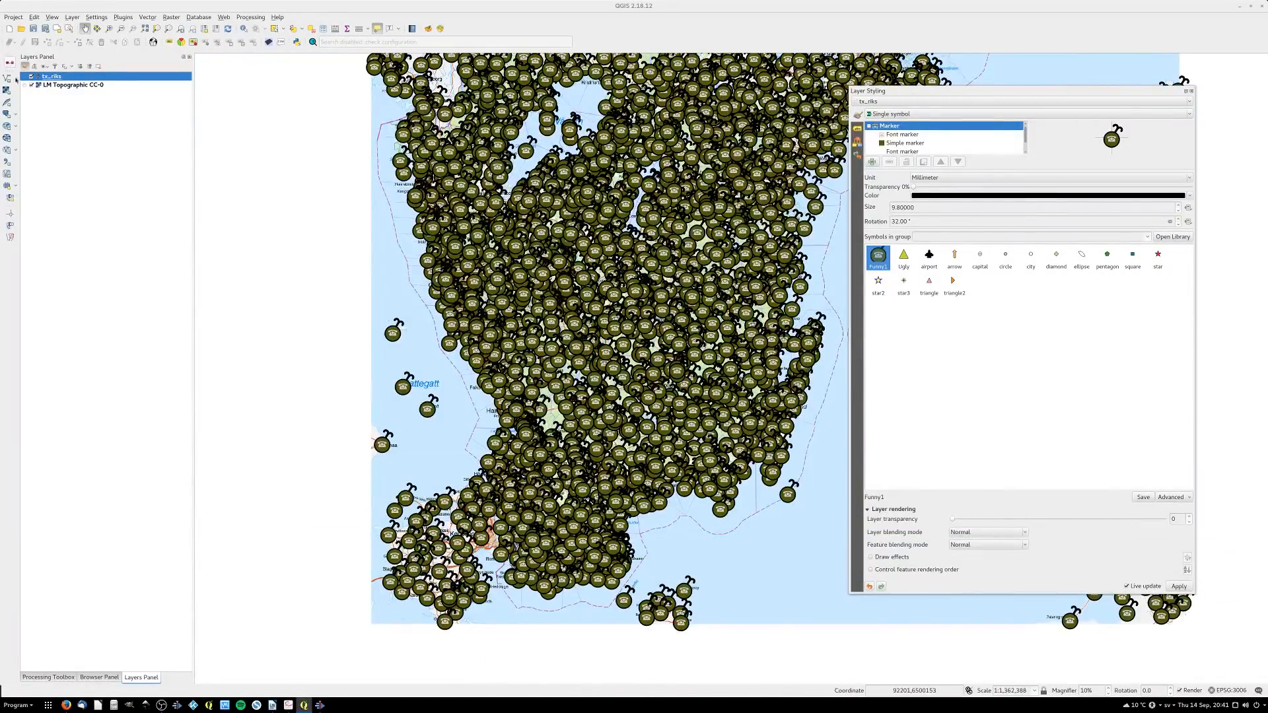
{"action": "left_click", "coordinate": [31, 77]}
{"action": "left_click", "coordinate": [31, 77]}
{"action": "left_click", "coordinate": [31, 85]}
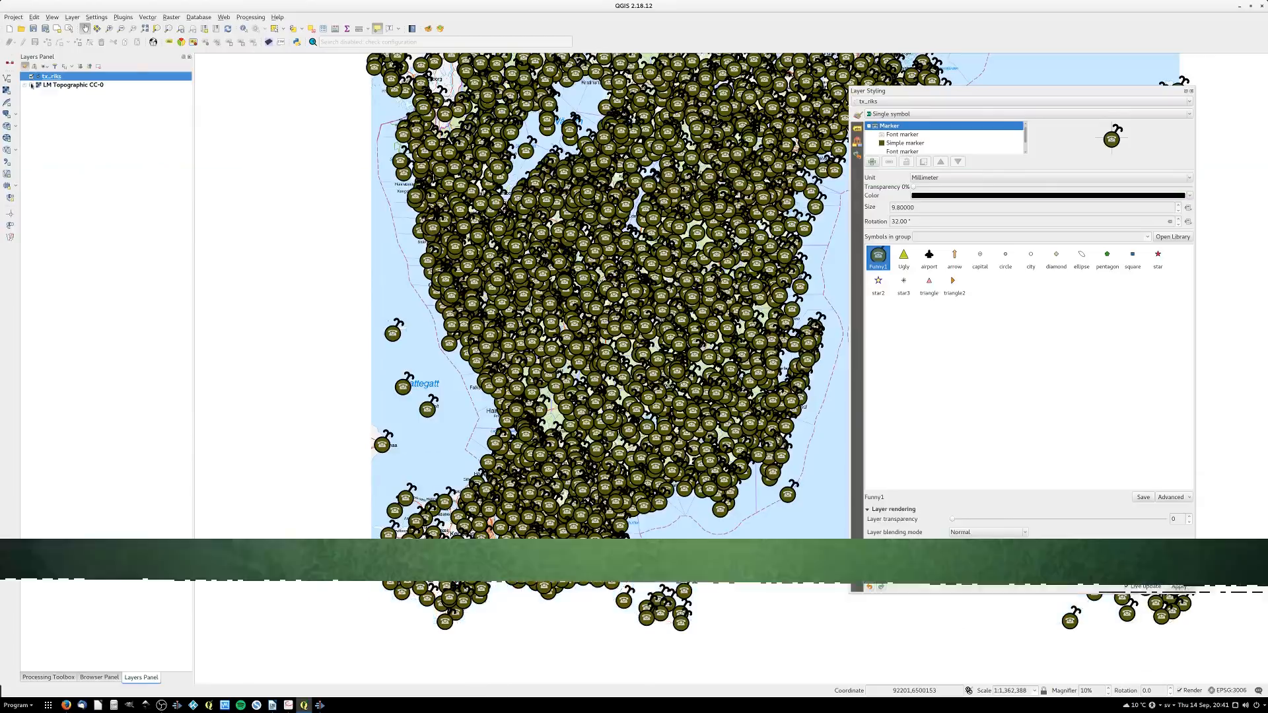
{"action": "scroll", "coordinate": [609, 324], "scroll_direction": "up", "scroll_amount": 1}
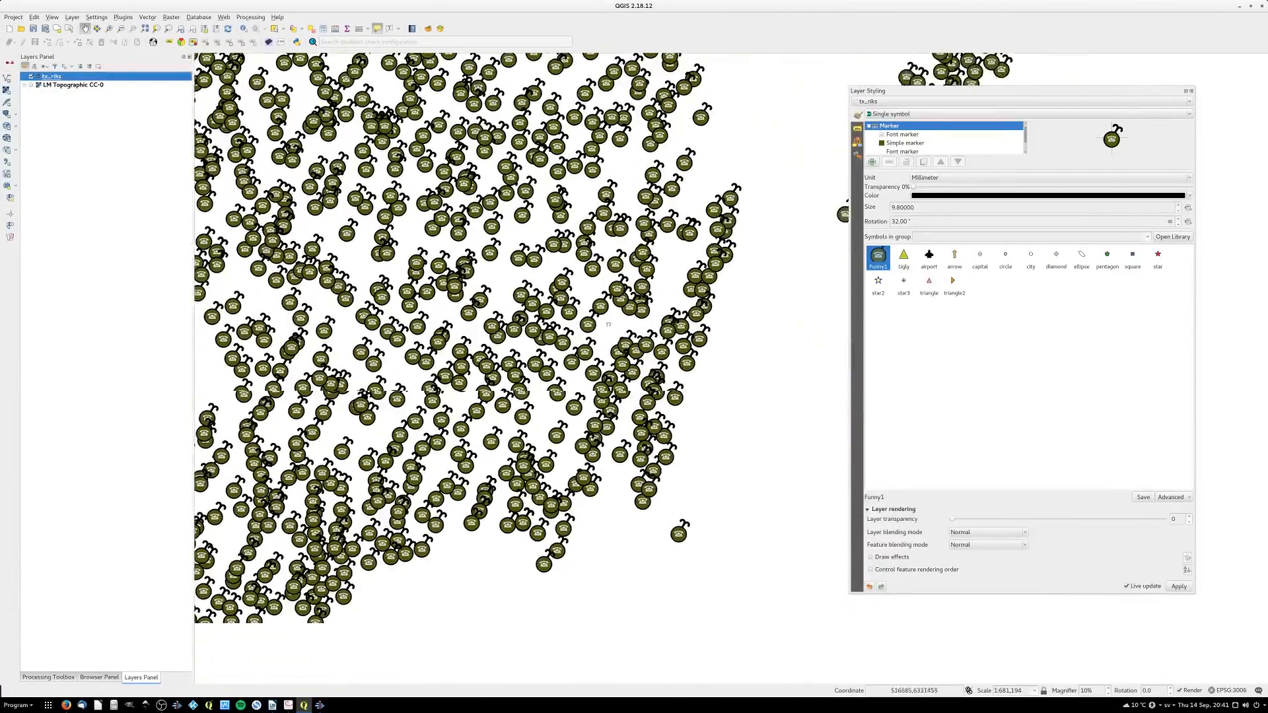
{"action": "left_click_drag", "start_coordinate": [608, 324], "coordinate": [588, 319]}
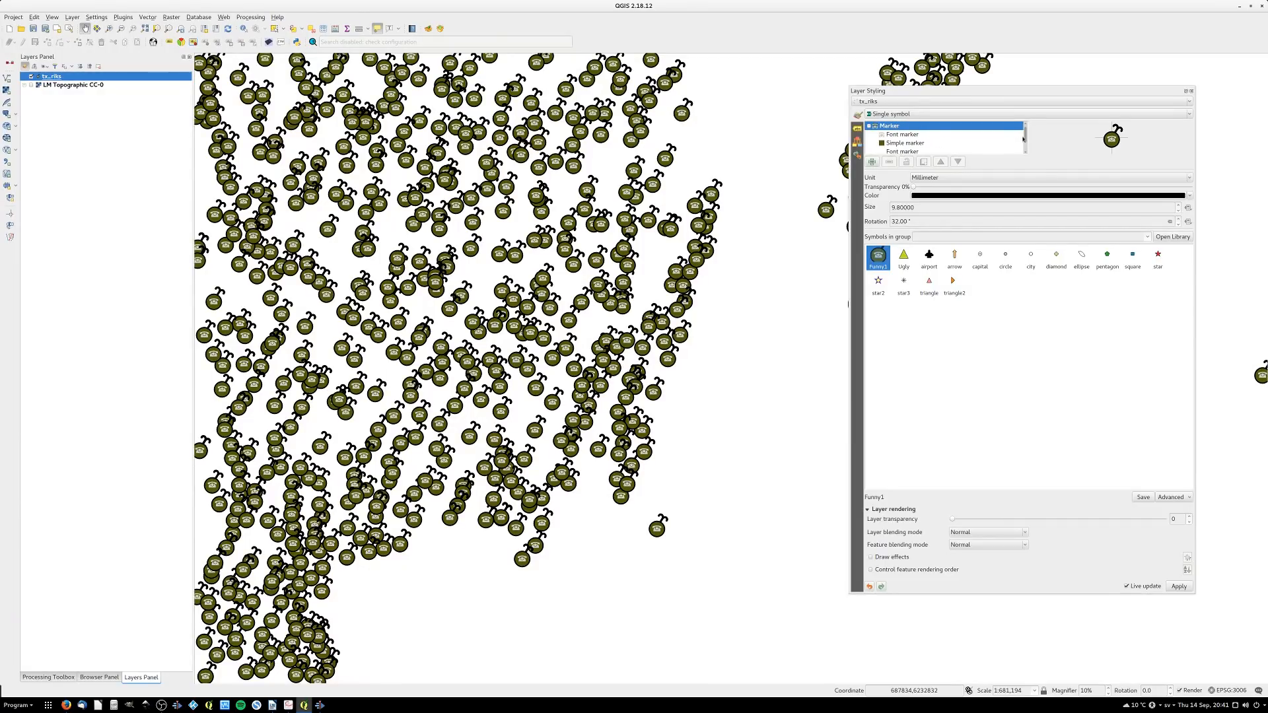
Review the settings of the Funny1 marker's symbol layers: the two font markers and the simple marker
{"action": "scroll", "coordinate": [1025, 138], "scroll_direction": "down", "scroll_amount": 1}
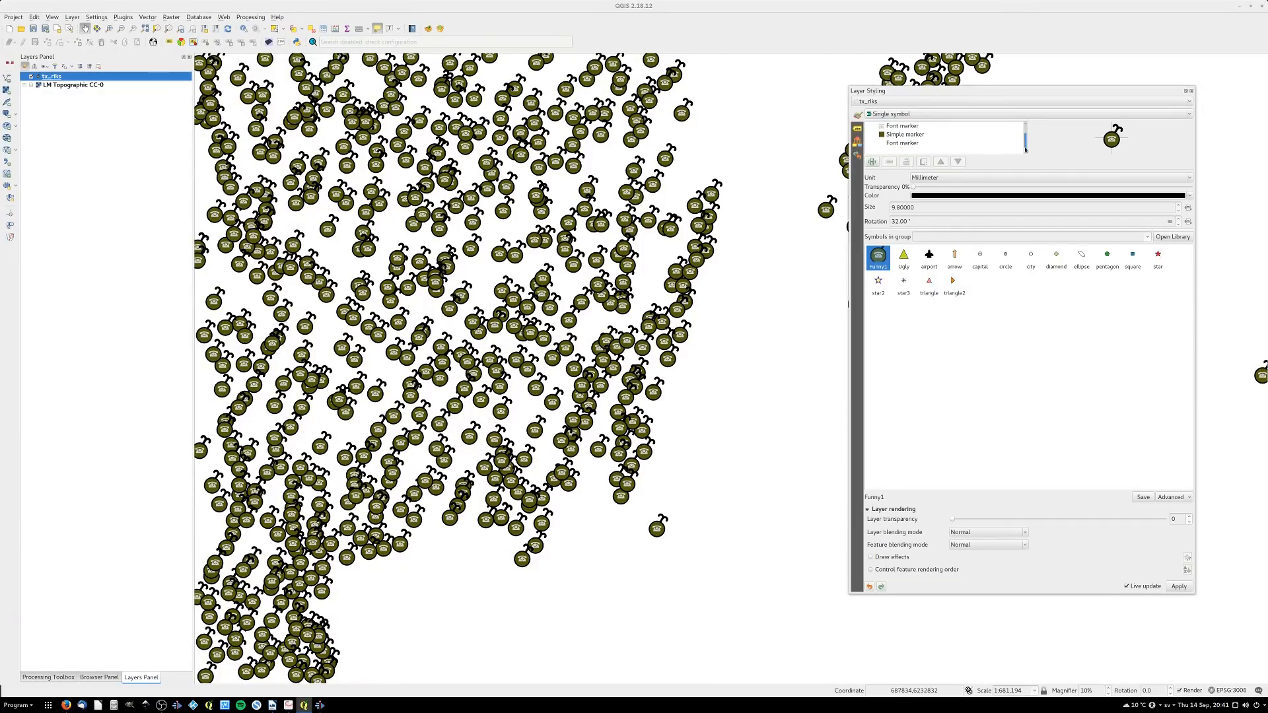
{"action": "left_click", "coordinate": [891, 144]}
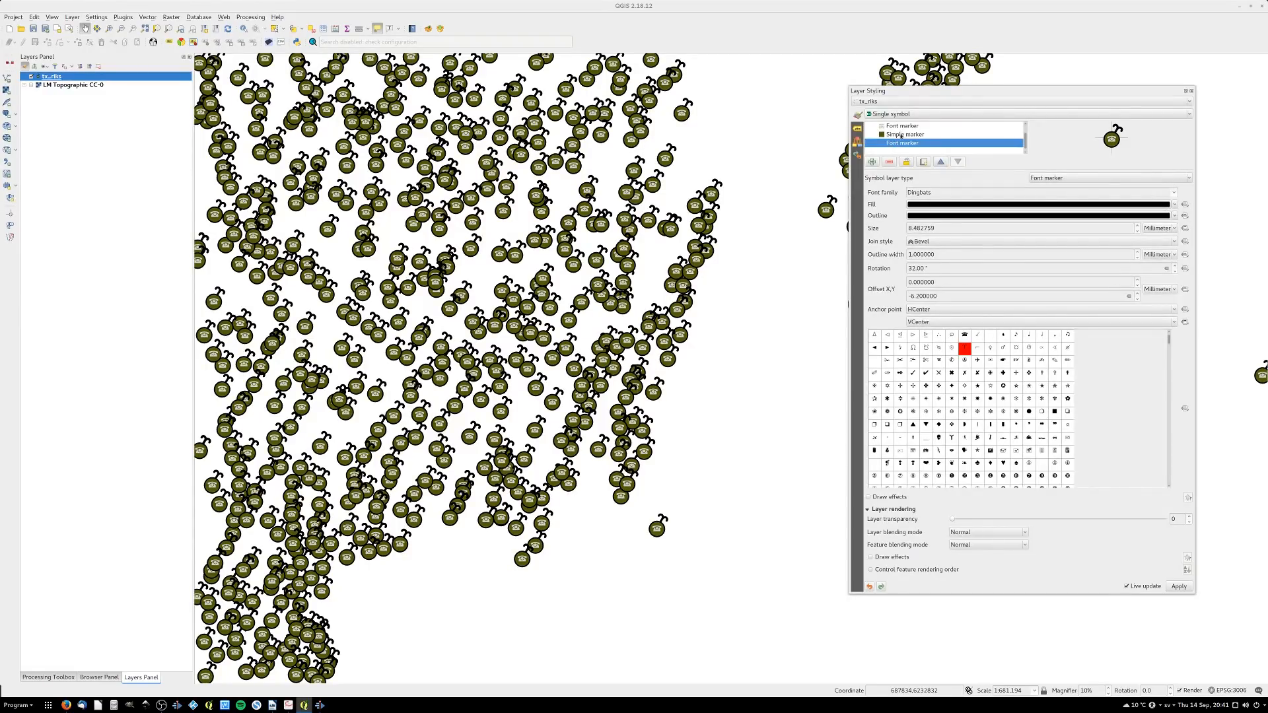
{"action": "left_click", "coordinate": [901, 134]}
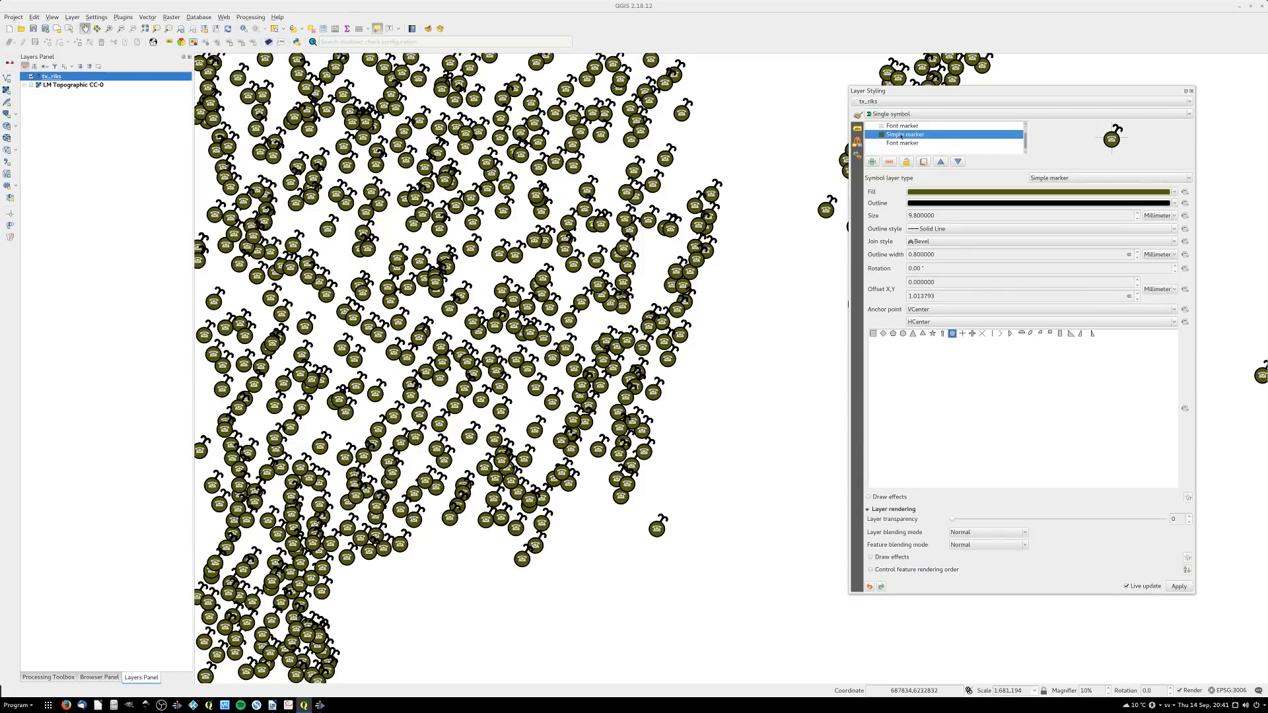
{"action": "left_click", "coordinate": [902, 127]}
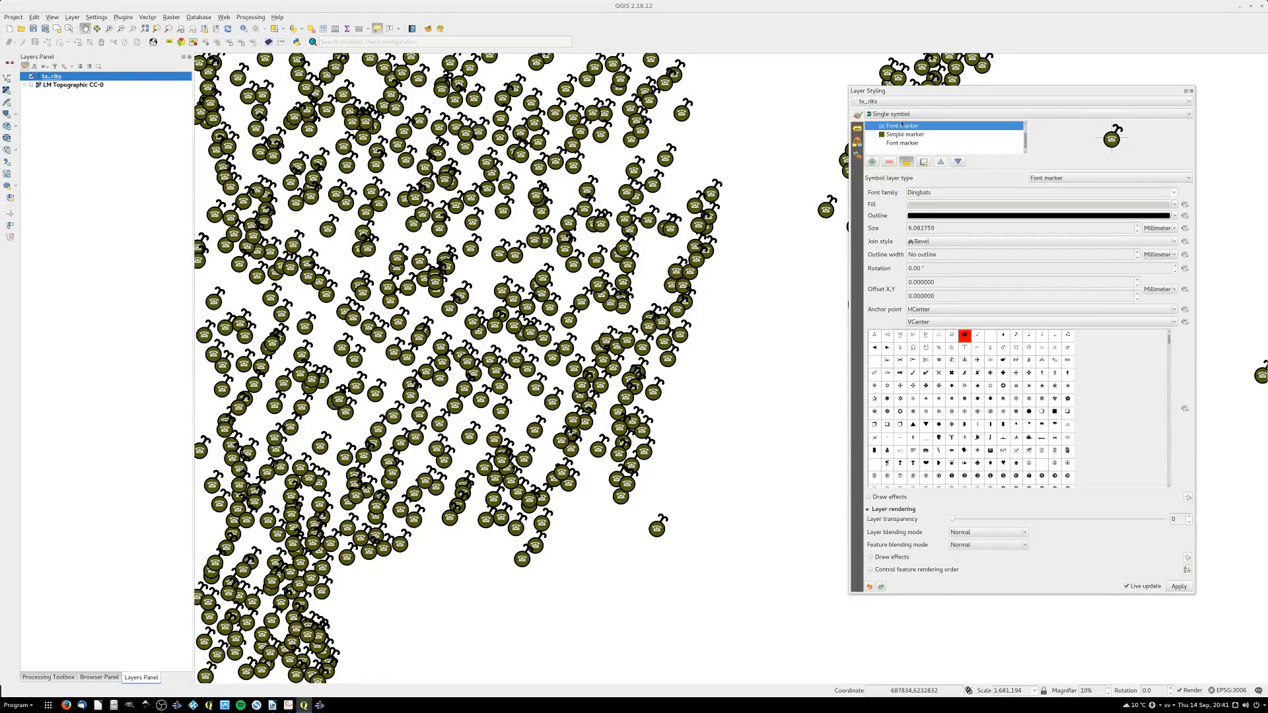
{"action": "scroll", "coordinate": [900, 136], "scroll_direction": "up", "scroll_amount": 1}
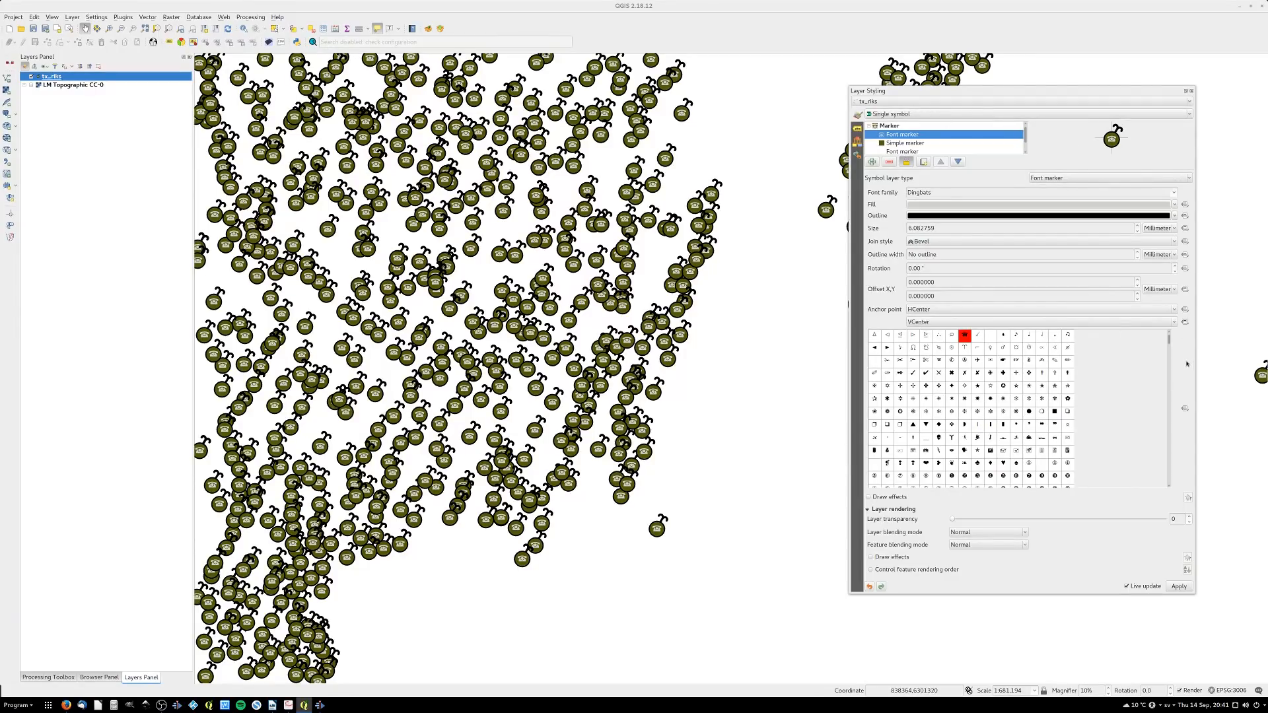
Open the symbol levels of the whole tx_riks marker and enable them
{"action": "left_click", "coordinate": [891, 126]}
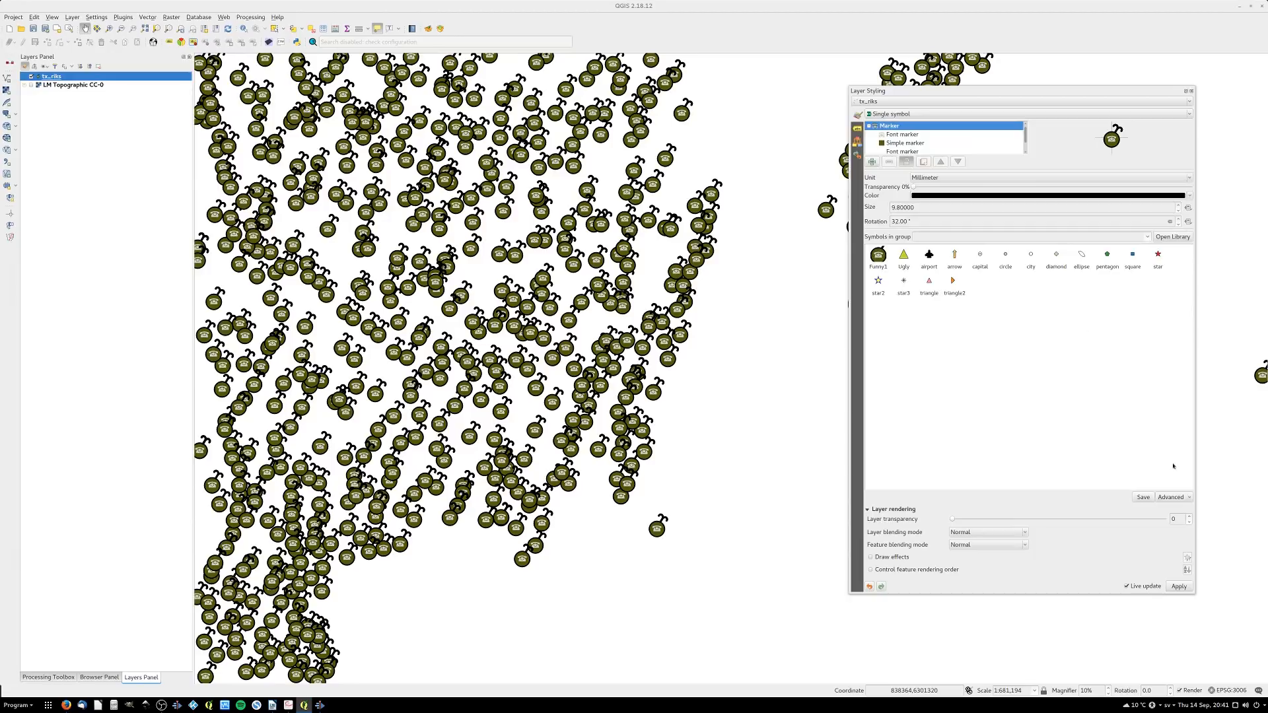
{"action": "left_click", "coordinate": [1182, 497]}
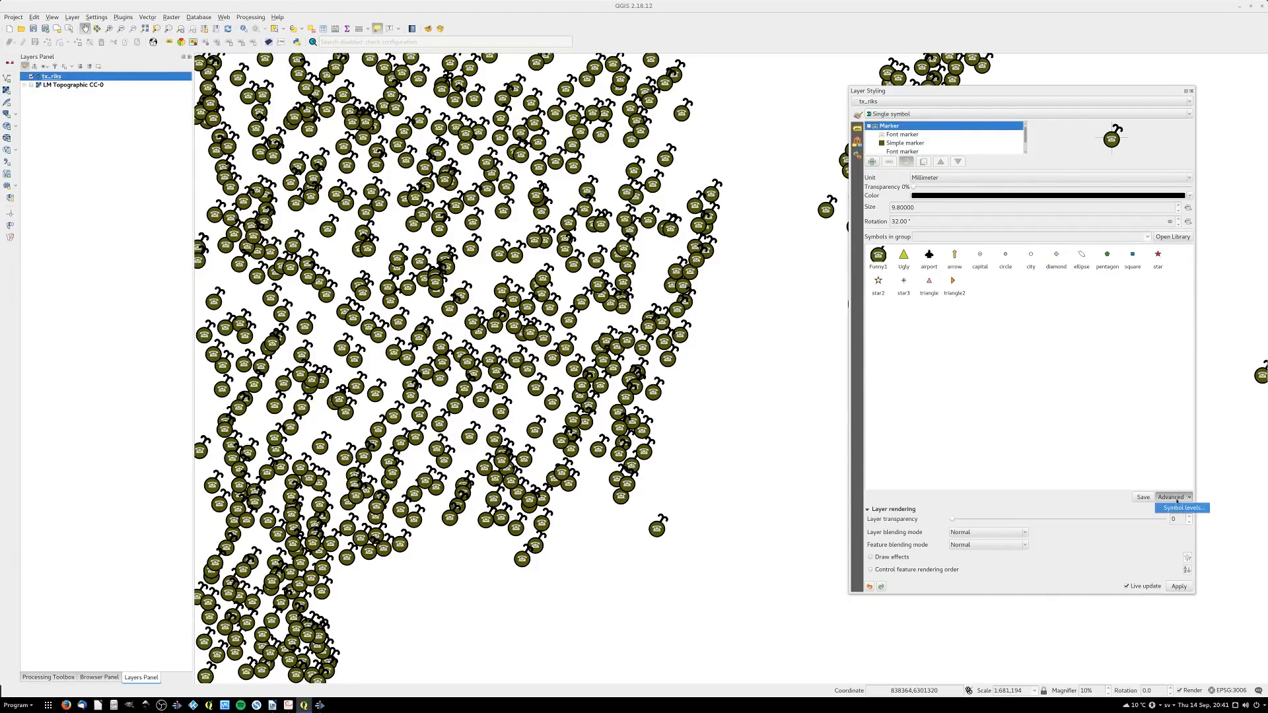
{"action": "left_click", "coordinate": [1175, 508]}
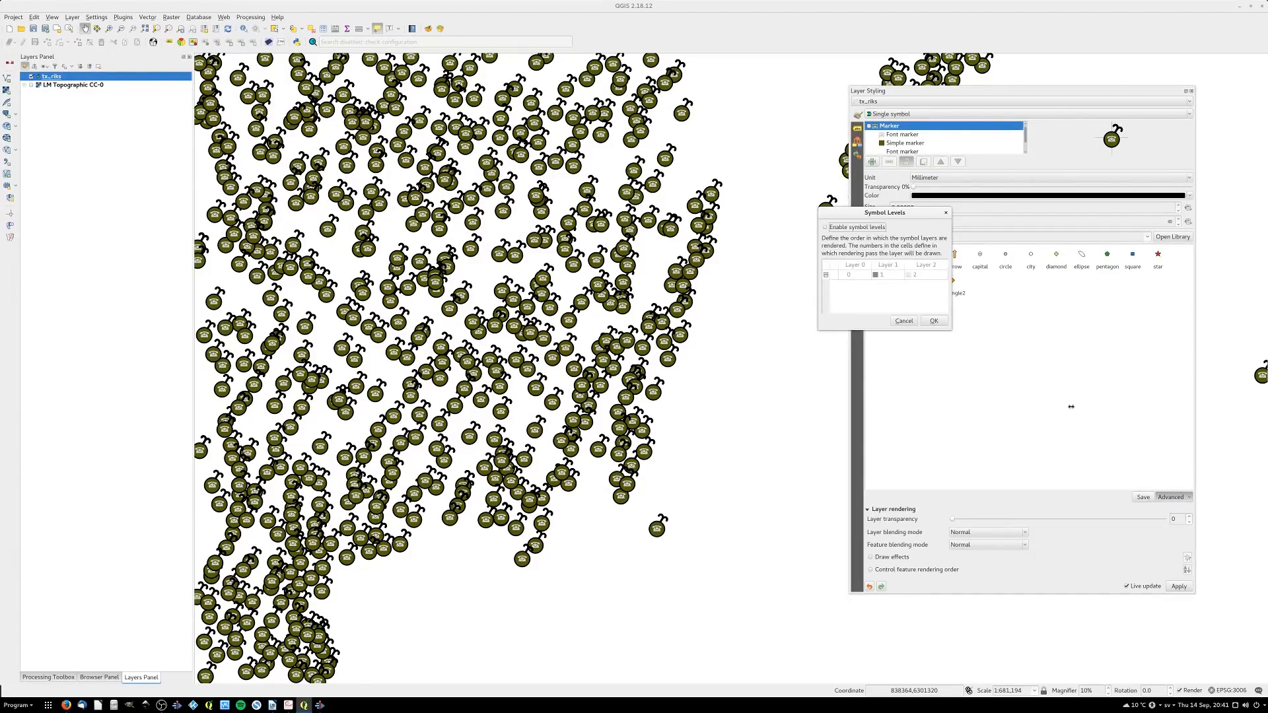
{"action": "left_click_drag", "start_coordinate": [881, 214], "coordinate": [765, 301]}
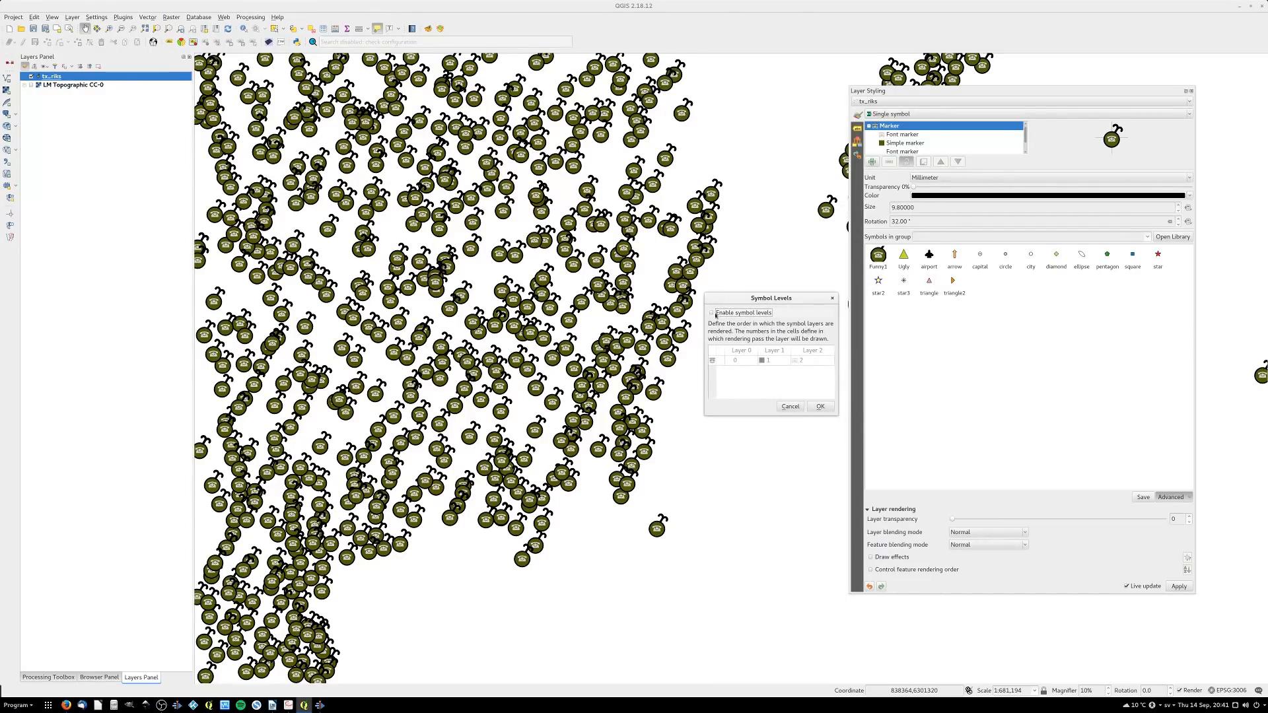
{"action": "left_click", "coordinate": [711, 313]}
{"action": "left_click_drag", "start_coordinate": [706, 384], "coordinate": [645, 384]}
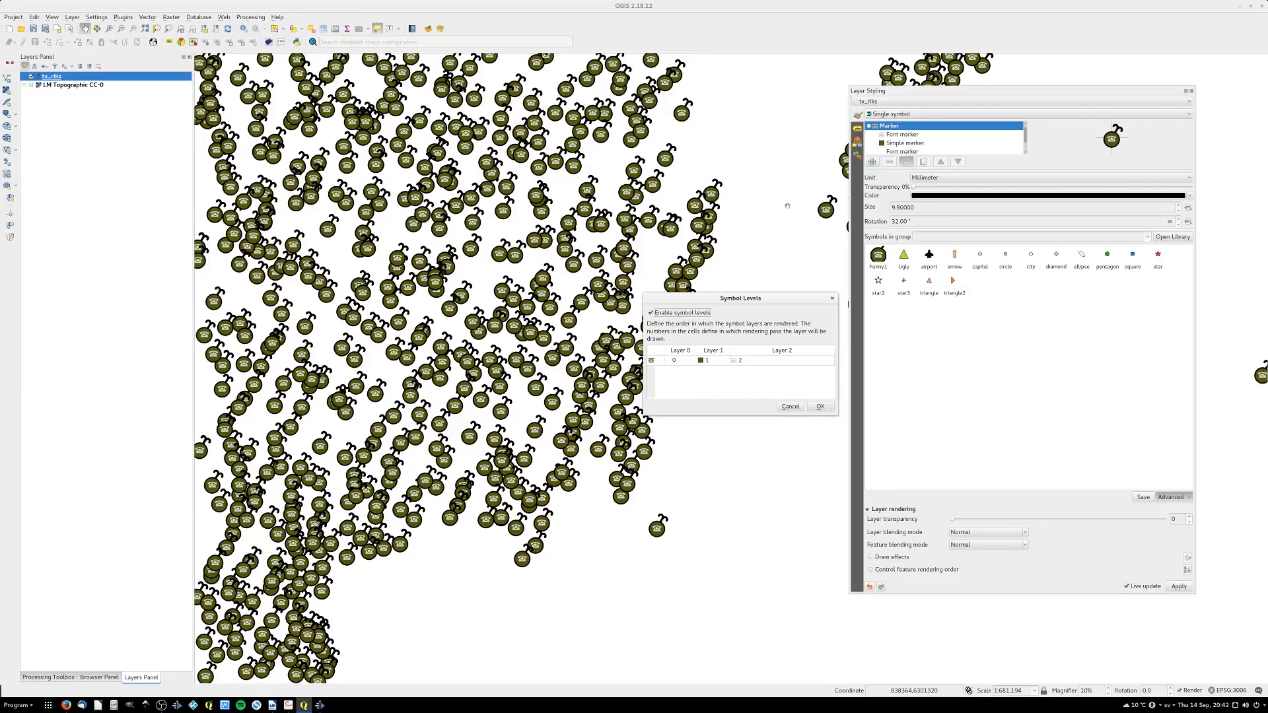
Try rendering pass 0 for Layer 2, set it back to 2, and apply the symbol levels
{"action": "left_click", "coordinate": [721, 362]}
{"action": "left_click", "coordinate": [739, 360]}
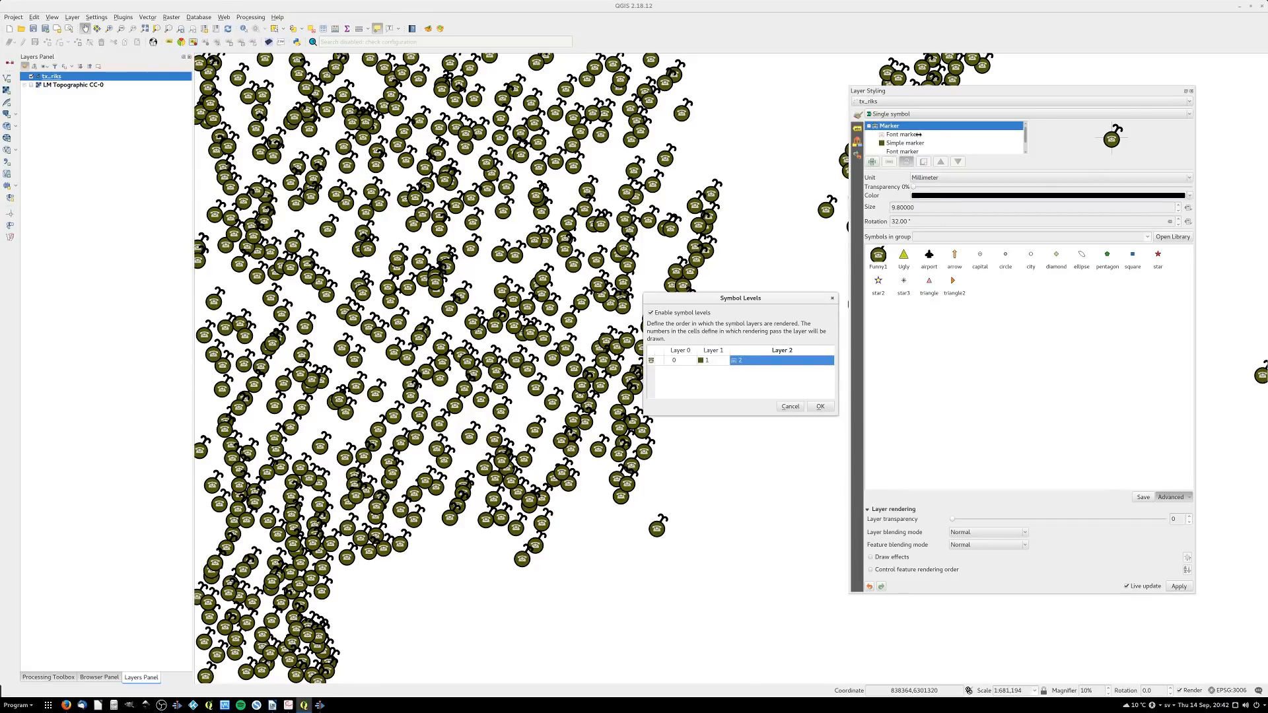
{"action": "double_click", "coordinate": [754, 361]}
{"action": "left_click", "coordinate": [705, 361]}
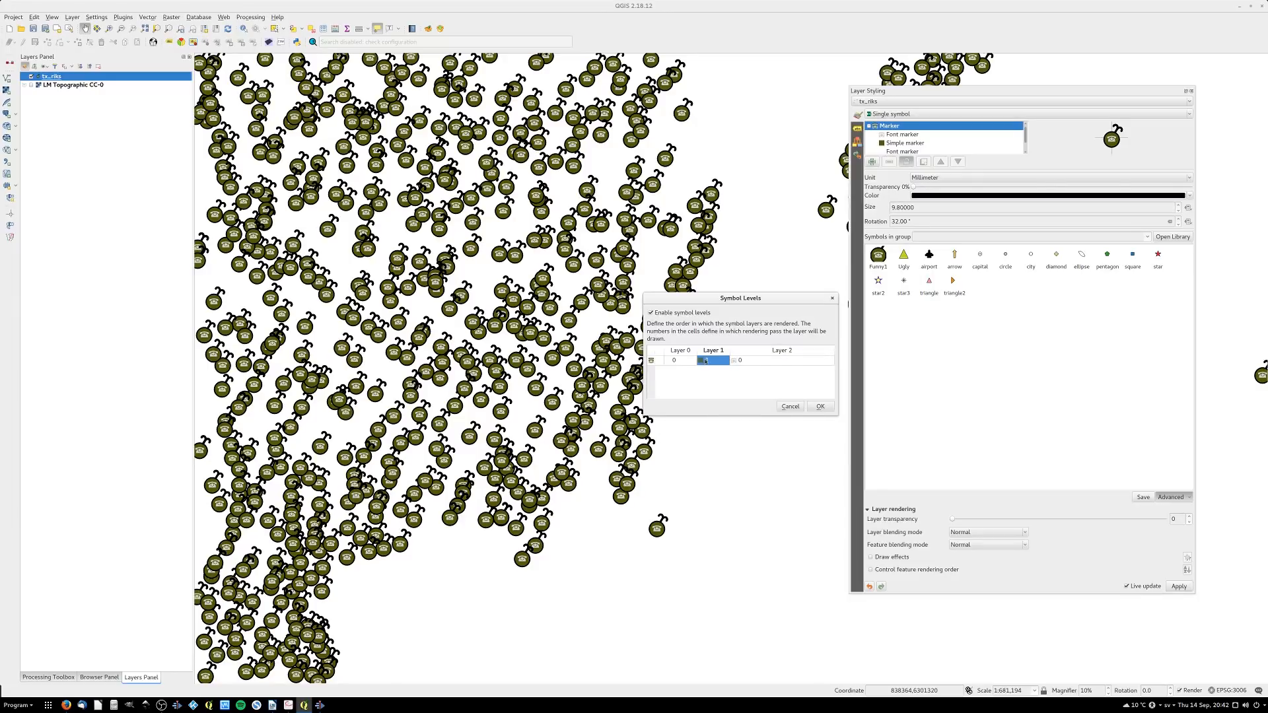
{"action": "left_click", "coordinate": [761, 362]}
{"action": "left_click", "coordinate": [760, 362]}
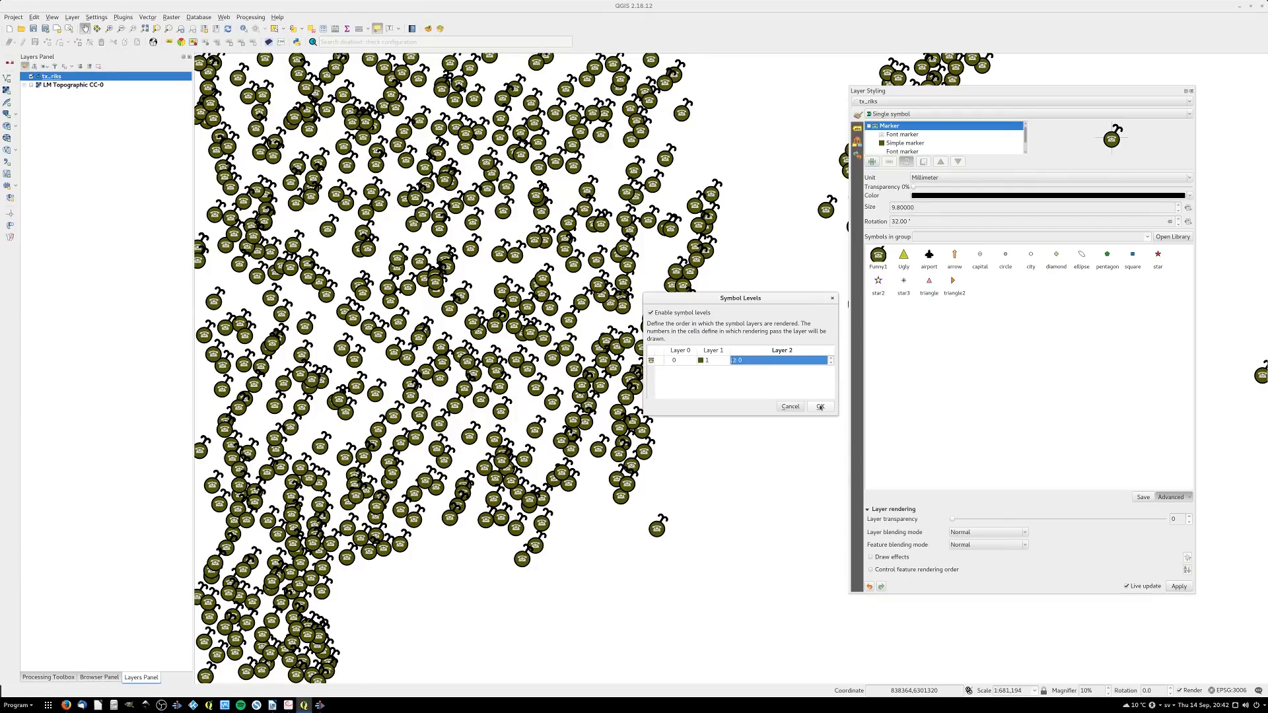
{"action": "left_click", "coordinate": [820, 406]}
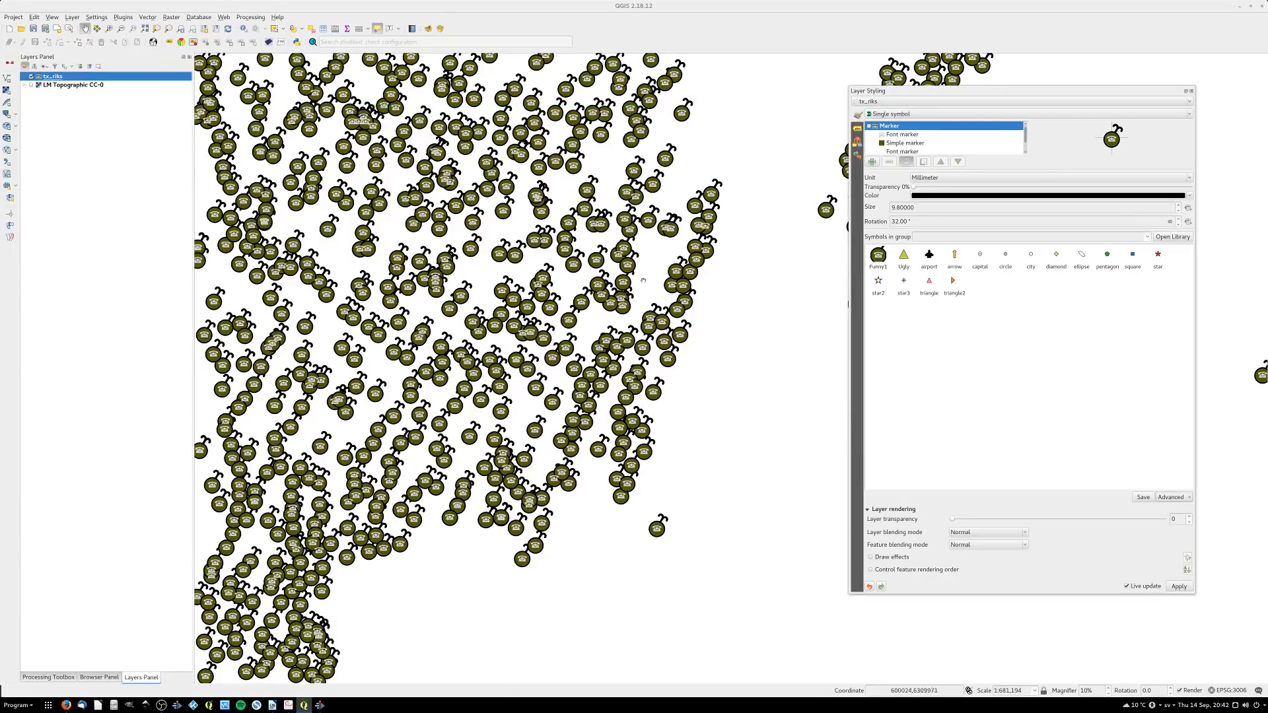
Check how the overlapping tx_riks markers are drawn, and set Layer 2's rendering pass to 1 in the symbol levels
{"action": "scroll", "coordinate": [597, 382], "scroll_direction": "up", "scroll_amount": 1}
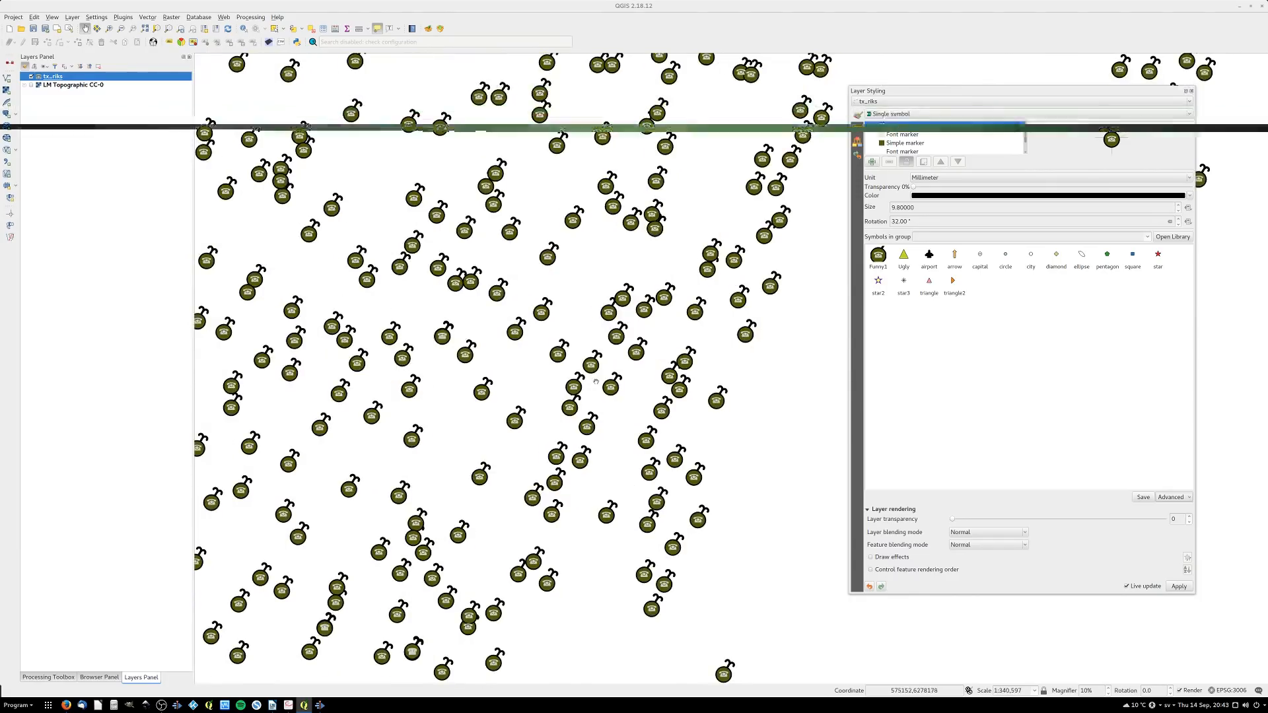
{"action": "scroll", "coordinate": [596, 382], "scroll_direction": "down", "scroll_amount": 3}
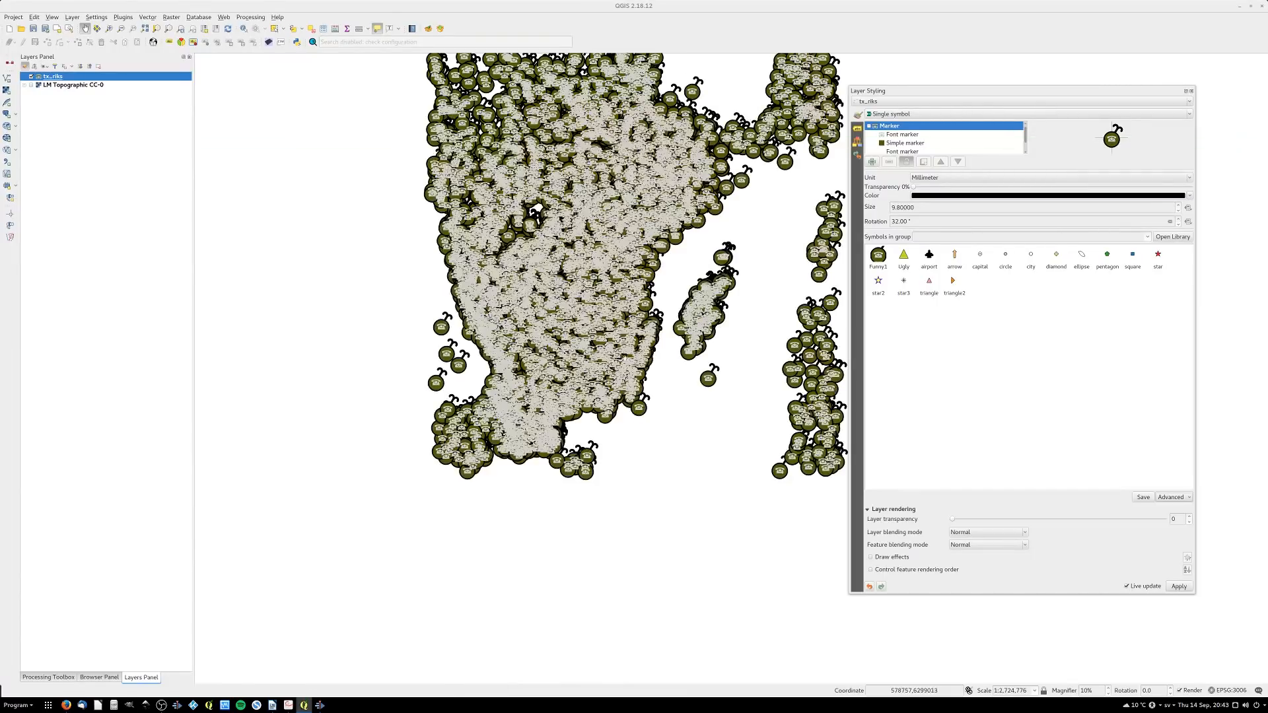
{"action": "left_click_drag", "start_coordinate": [602, 235], "coordinate": [585, 434]}
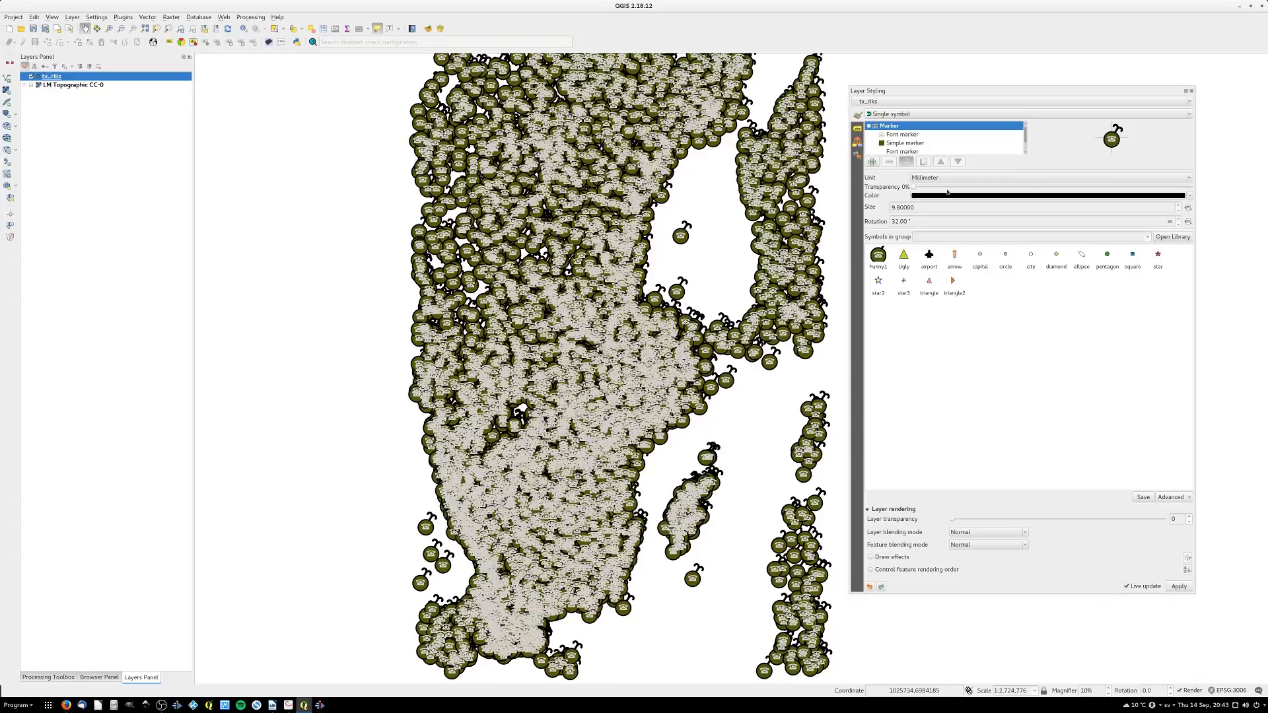
{"action": "left_click", "coordinate": [1171, 496]}
{"action": "left_click", "coordinate": [1183, 509]}
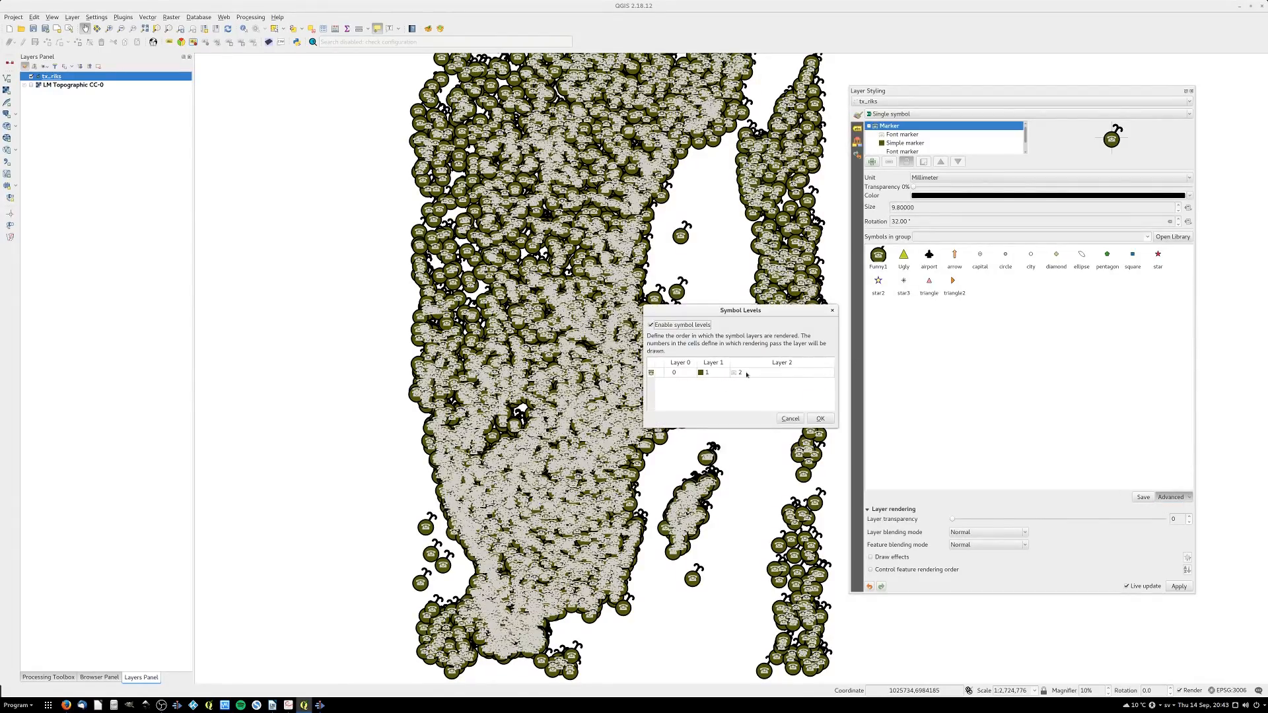
{"action": "left_click", "coordinate": [747, 375]}
{"action": "double_click", "coordinate": [743, 374]}
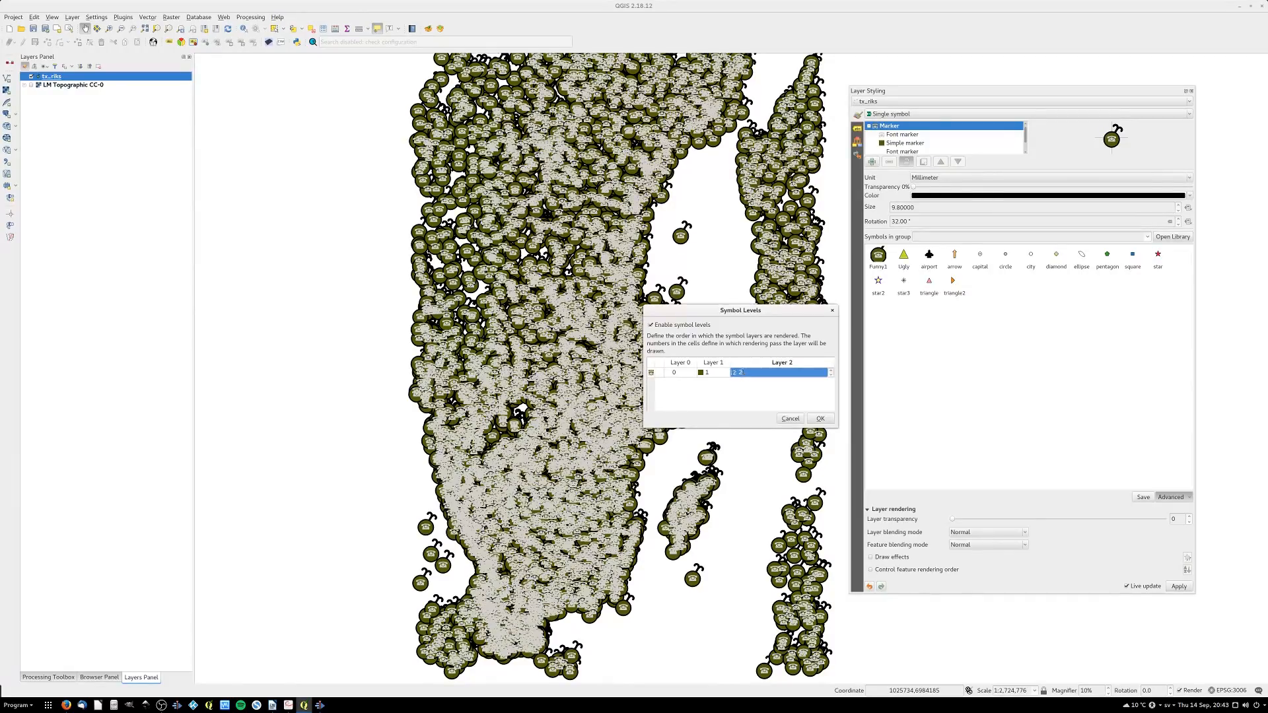
{"action": "left_click", "coordinate": [819, 419]}
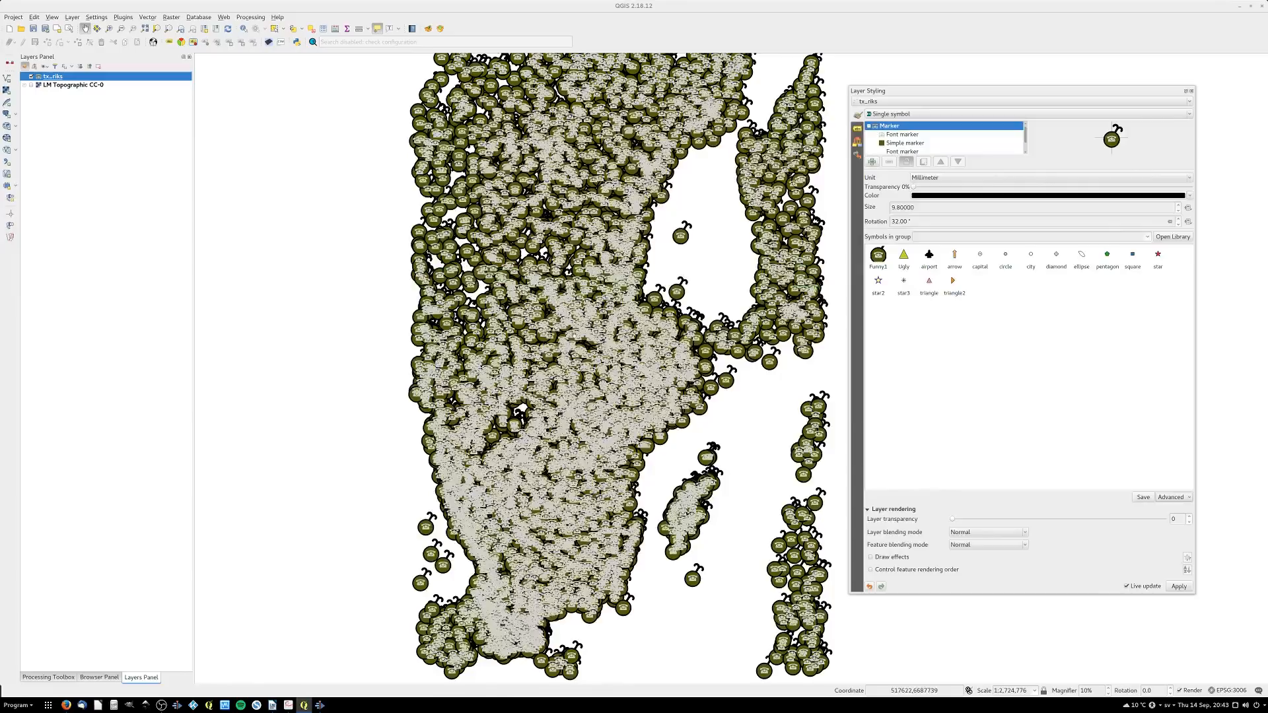
Compare the marker overlaps on the map and set Layer 1's rendering pass to 2 in the symbol levels
{"action": "scroll", "coordinate": [582, 302], "scroll_direction": "up", "scroll_amount": 2}
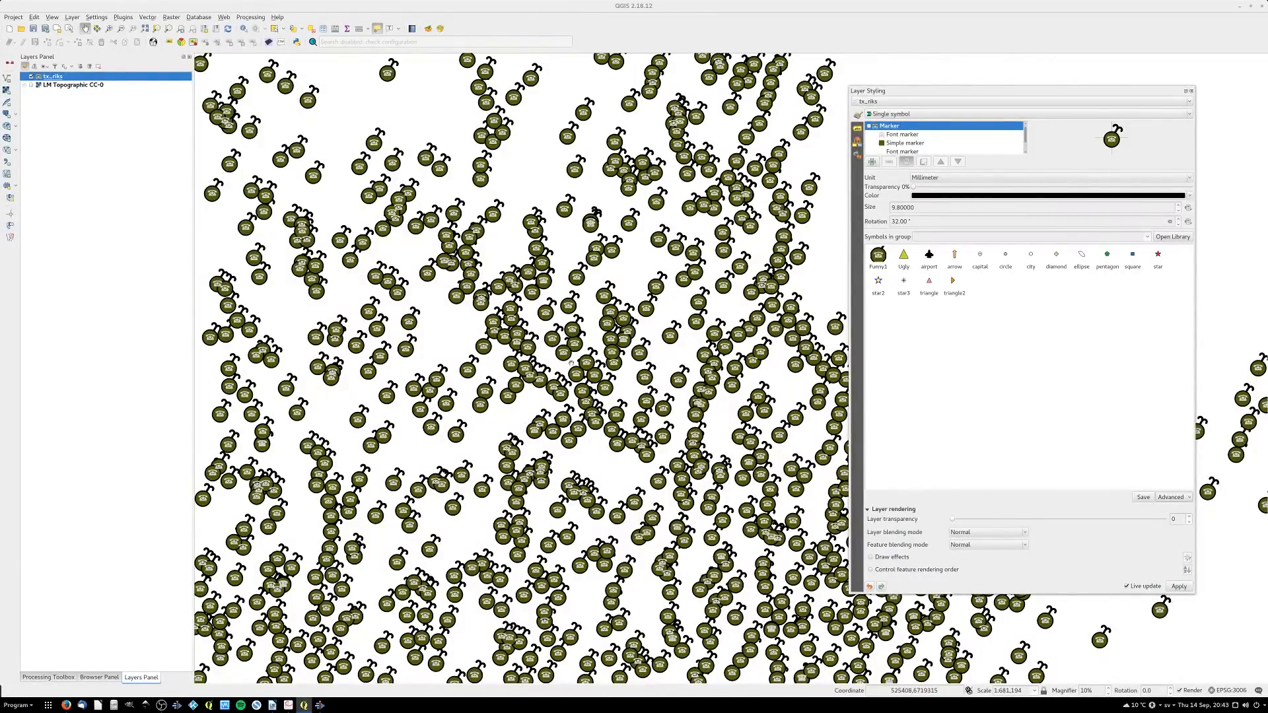
{"action": "scroll", "coordinate": [571, 362], "scroll_direction": "down", "scroll_amount": 1}
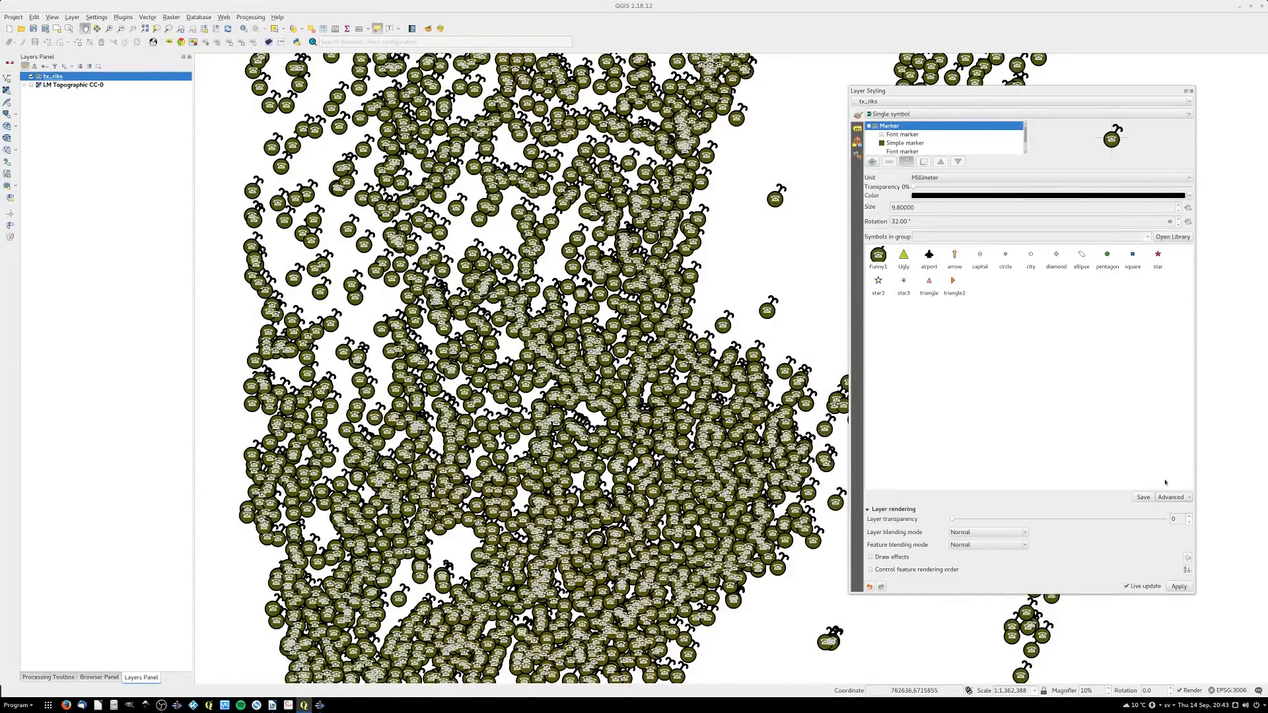
{"action": "left_click", "coordinate": [1181, 497]}
{"action": "left_click", "coordinate": [1182, 508]}
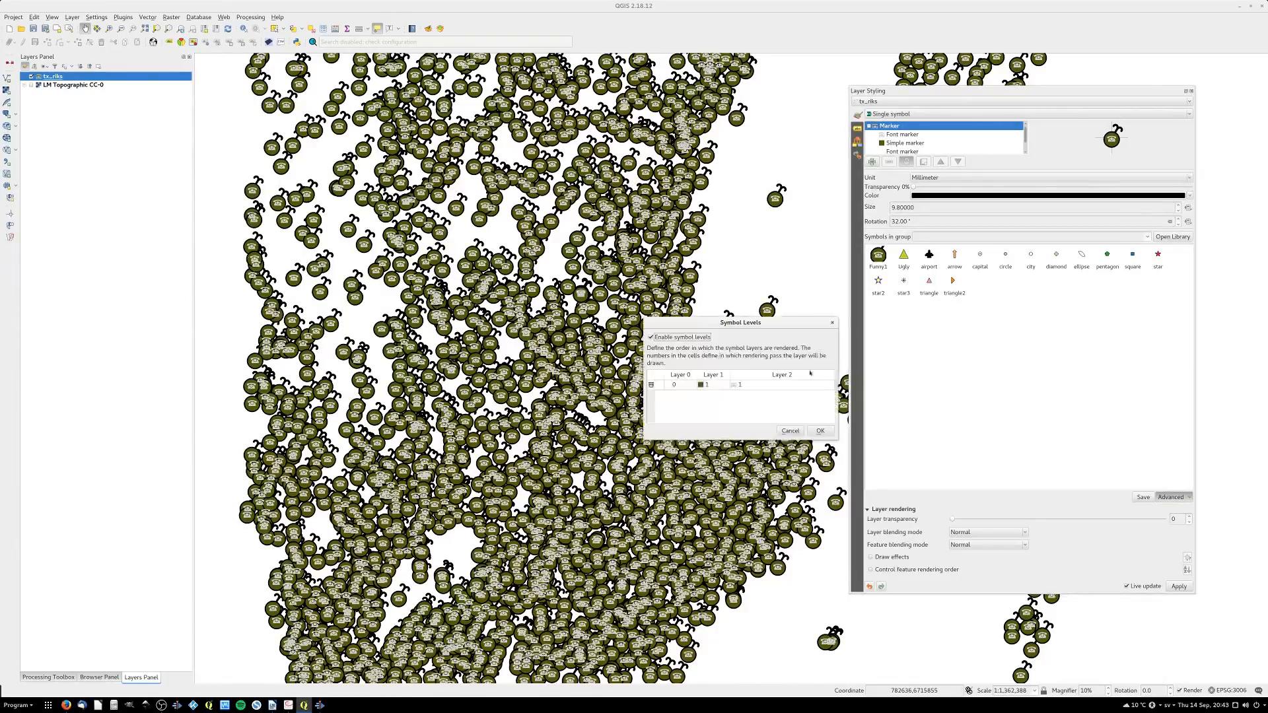
{"action": "double_click", "coordinate": [709, 386]}
{"action": "left_click", "coordinate": [821, 431]}
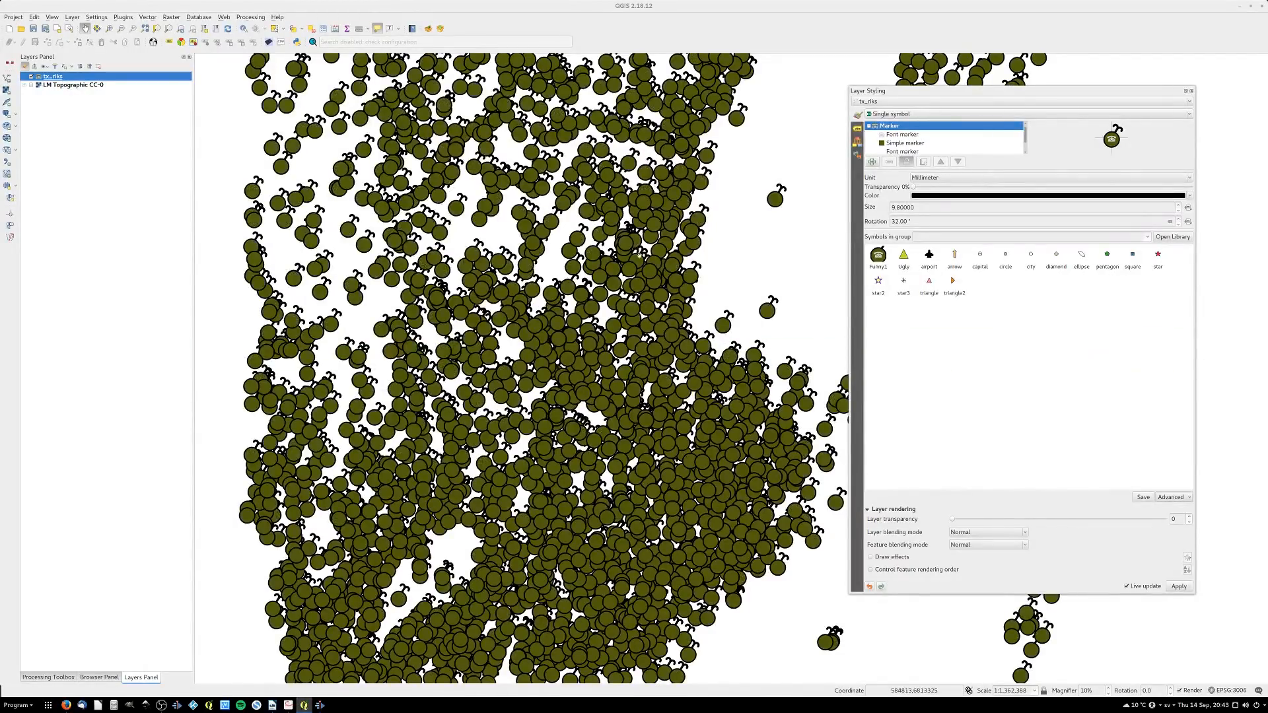
Change Layer 2's rendering pass in the symbol levels so the face font marker is drawn above the circles again
{"action": "left_click", "coordinate": [1182, 501]}
{"action": "left_click", "coordinate": [1182, 508]}
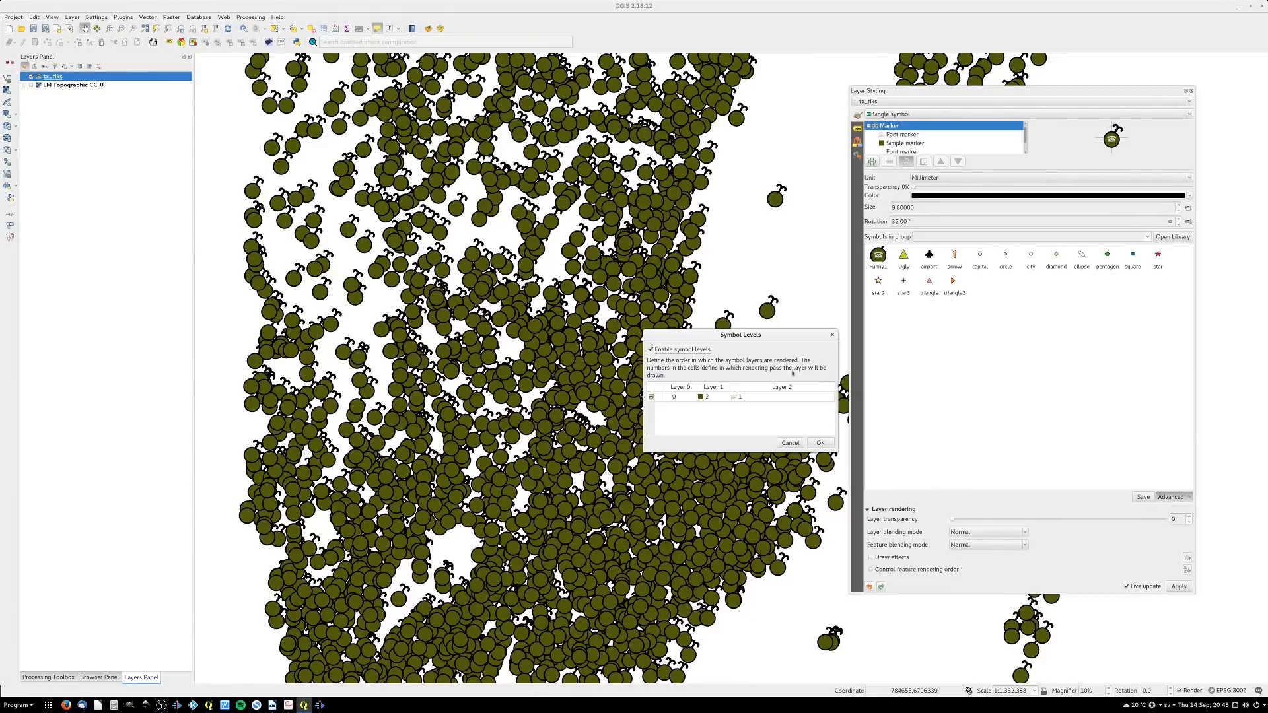
{"action": "double_click", "coordinate": [741, 397]}
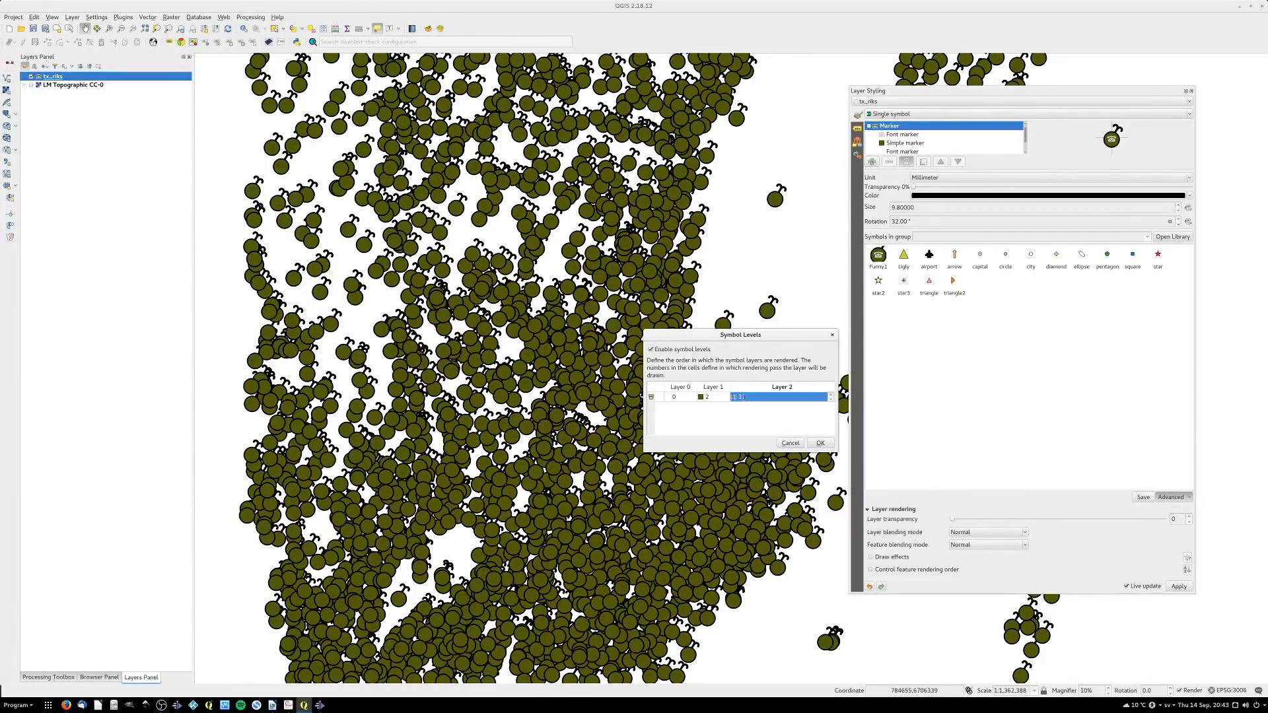
{"action": "left_click", "coordinate": [821, 443]}
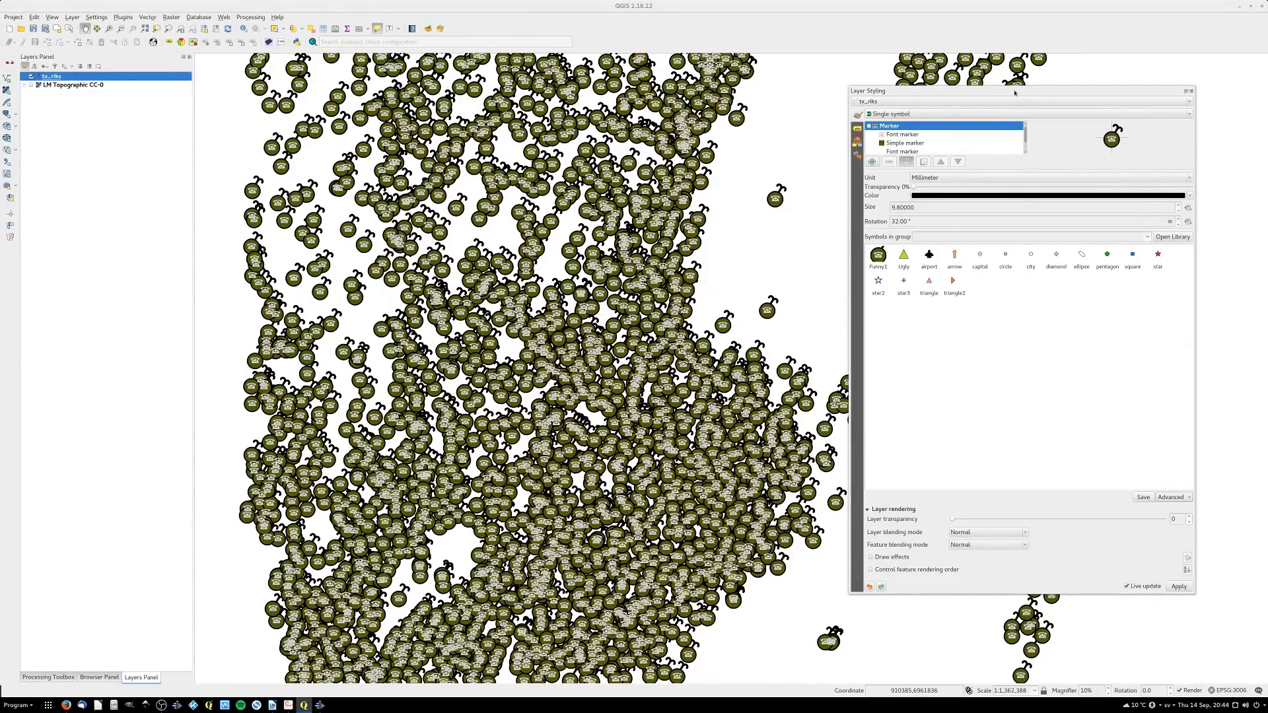
Disable symbol levels for the tx_riks marker so that each marker is drawn as a whole
{"action": "left_click_drag", "start_coordinate": [1015, 92], "coordinate": [977, 85]}
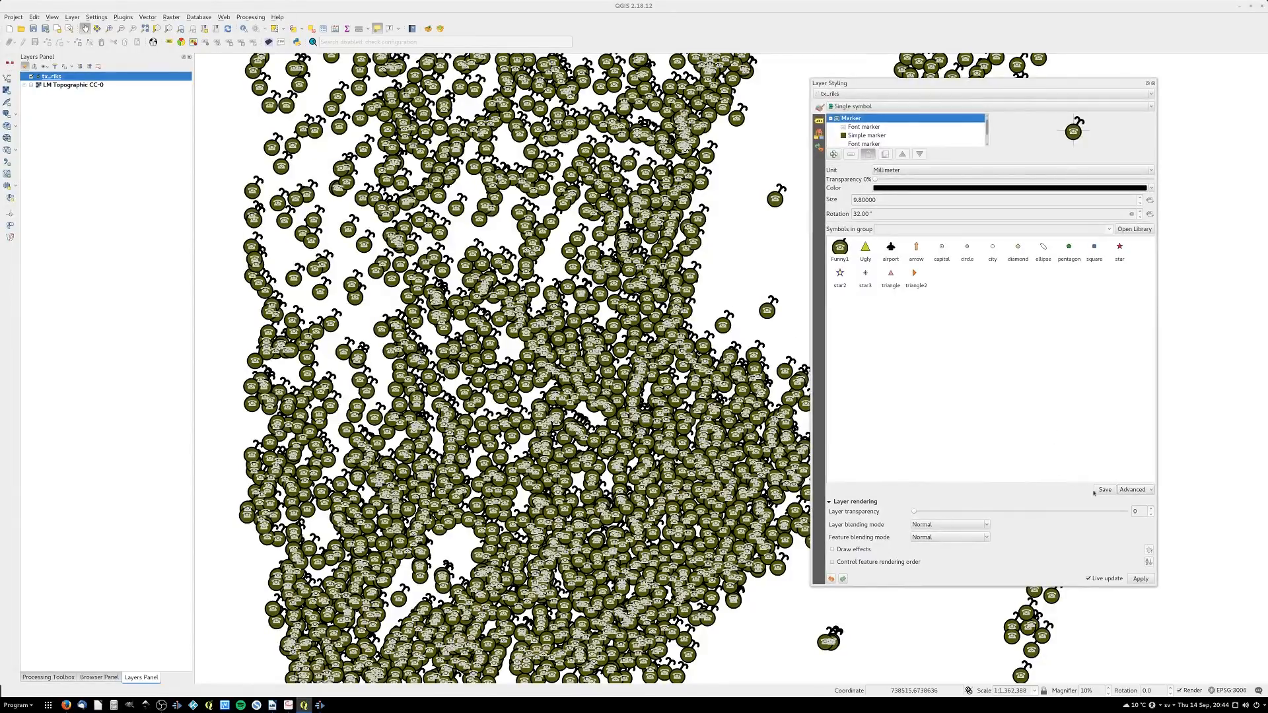
{"action": "left_click", "coordinate": [1133, 490]}
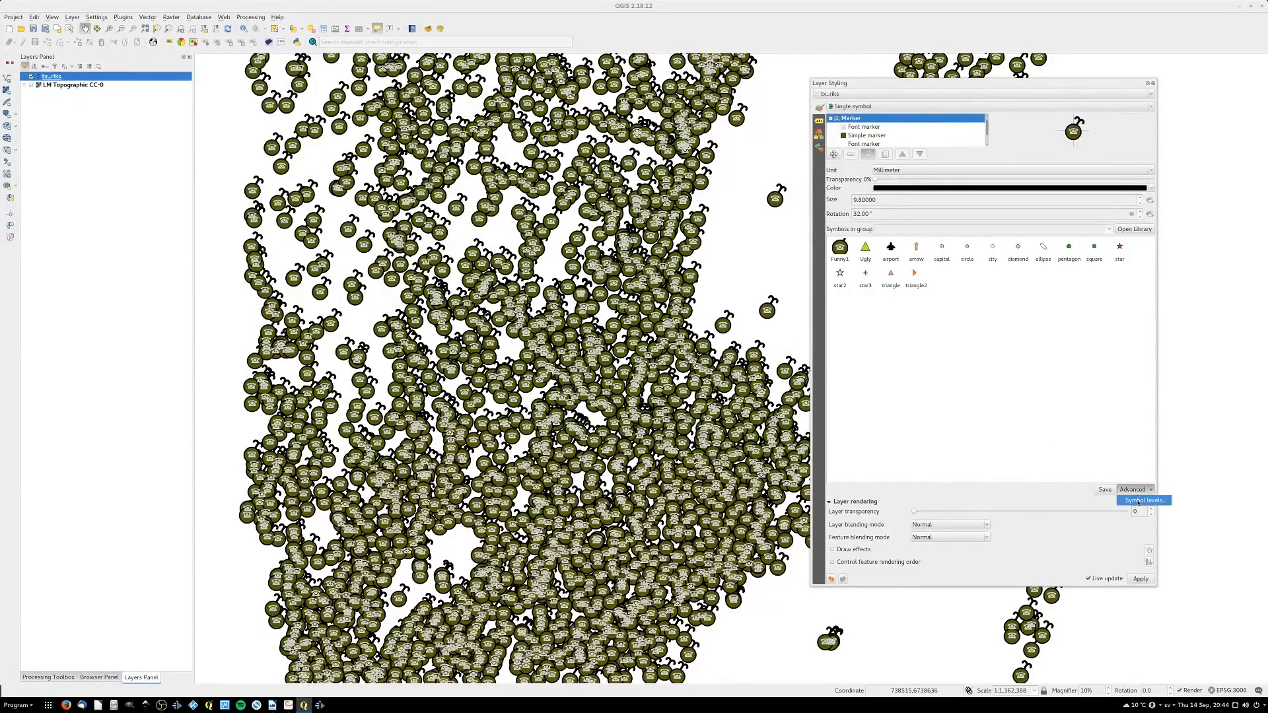
{"action": "left_click", "coordinate": [1139, 501]}
{"action": "left_click", "coordinate": [650, 362]}
{"action": "left_click", "coordinate": [820, 456]}
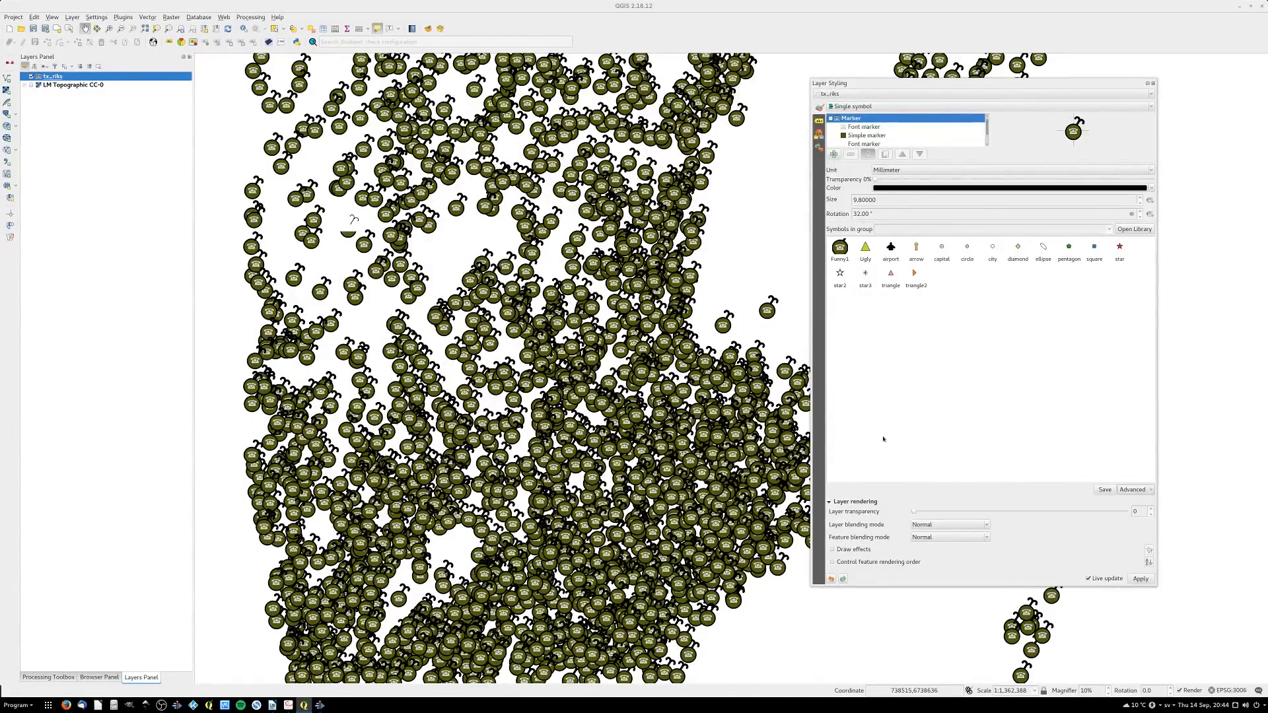
Close the Layer Styling panel and open the tx_riks layer's properties with its style settings
{"action": "mouse_move", "coordinate": [870, 85]}
{"action": "left_mouse_down"}
{"action": "mouse_move", "coordinate": [804, 83]}
{"action": "mouse_move", "coordinate": [868, 83]}
{"action": "left_mouse_up"}
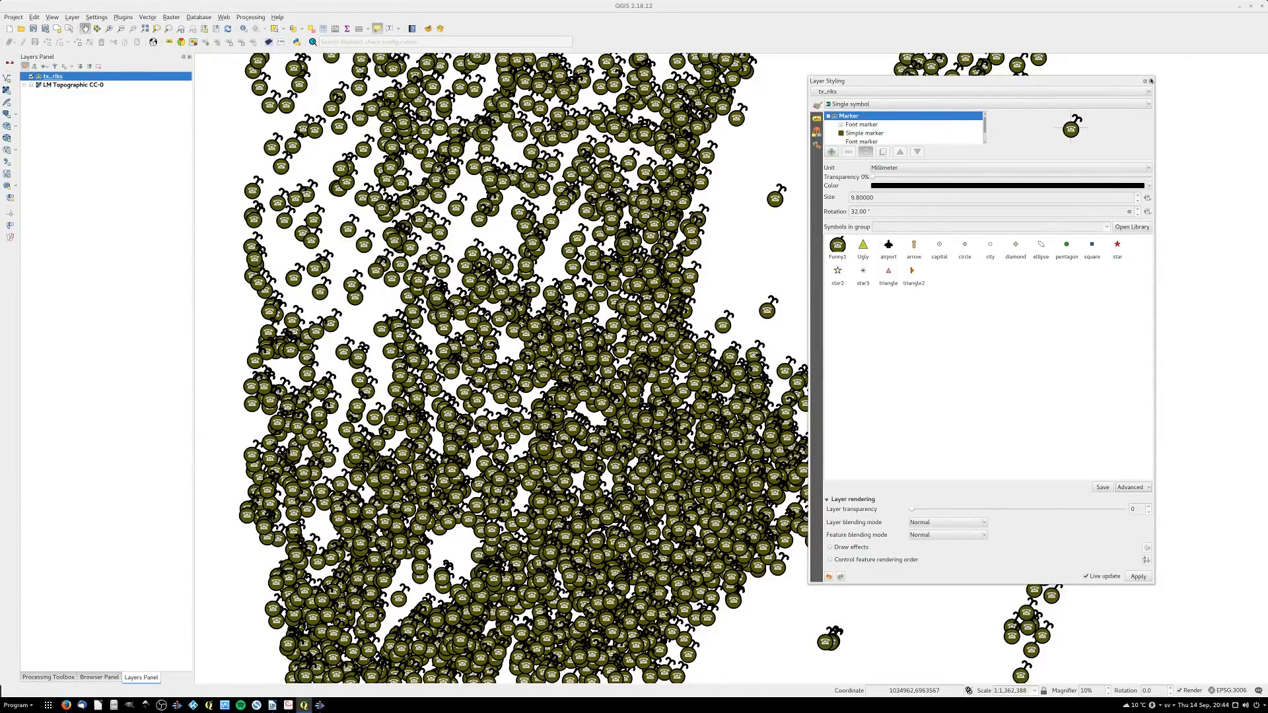
{"action": "left_click", "coordinate": [1151, 81]}
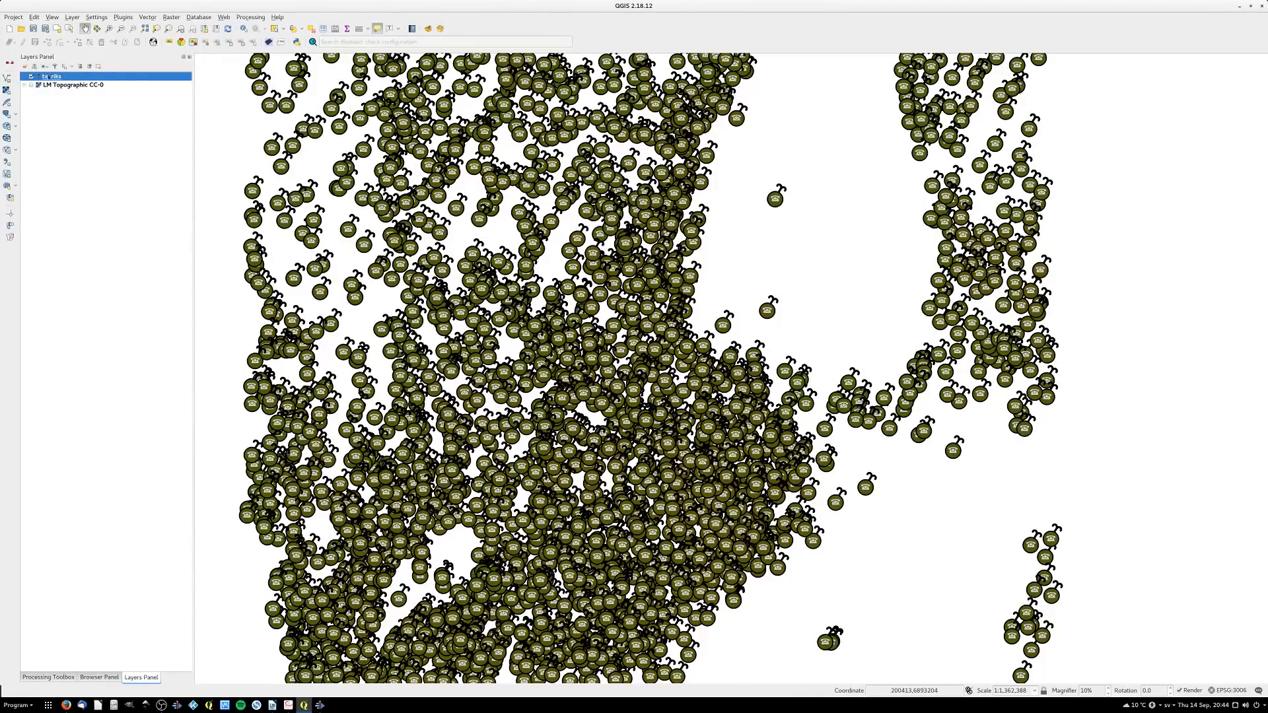
{"action": "double_click", "coordinate": [48, 78]}
{"action": "left_click_drag", "start_coordinate": [298, 112], "coordinate": [596, 107]}
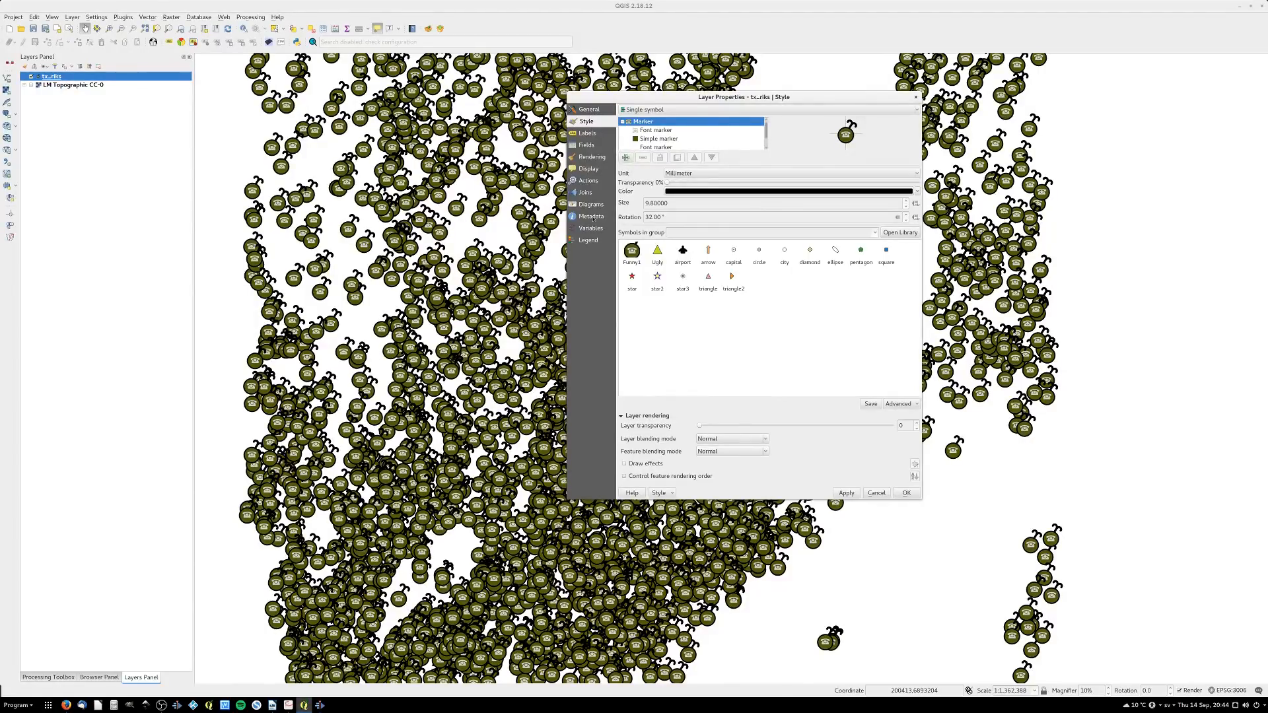
Examine the layer's style saving and loading options, including the dialog for saving a QGIS Layer Style File, without saving anything
{"action": "left_click", "coordinate": [663, 494]}
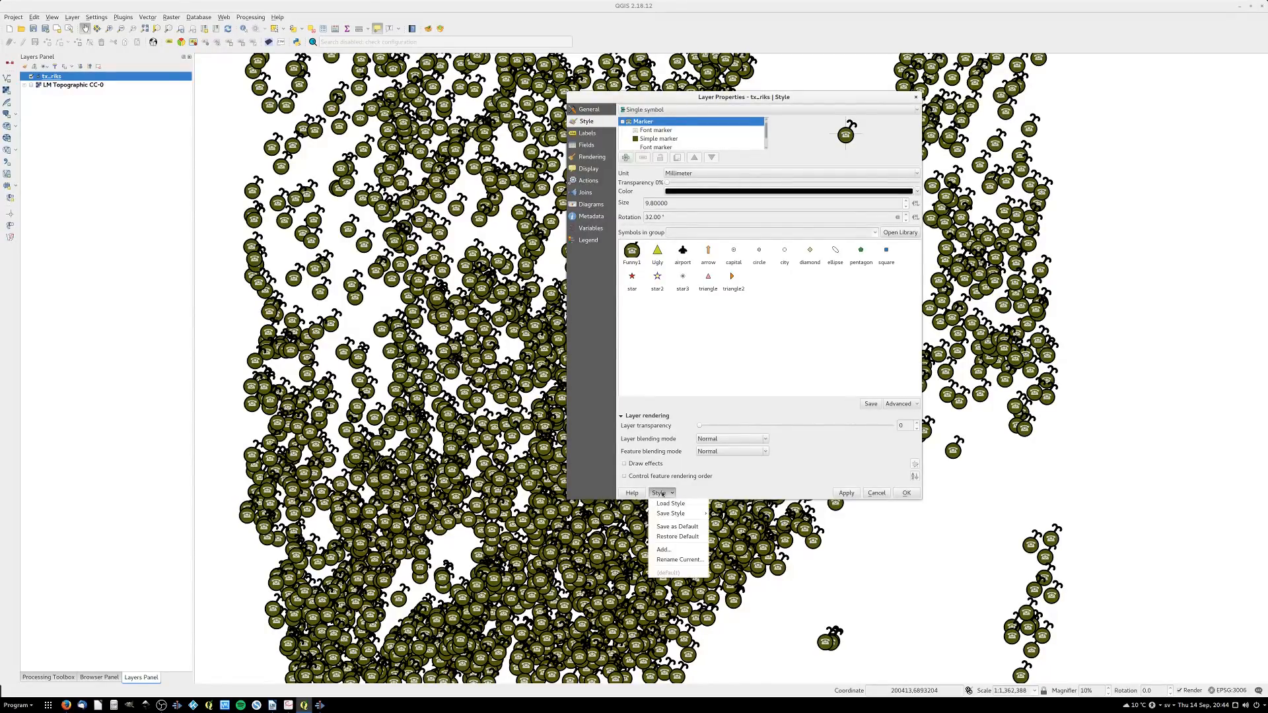
{"action": "mouse_move", "coordinate": [665, 514]}
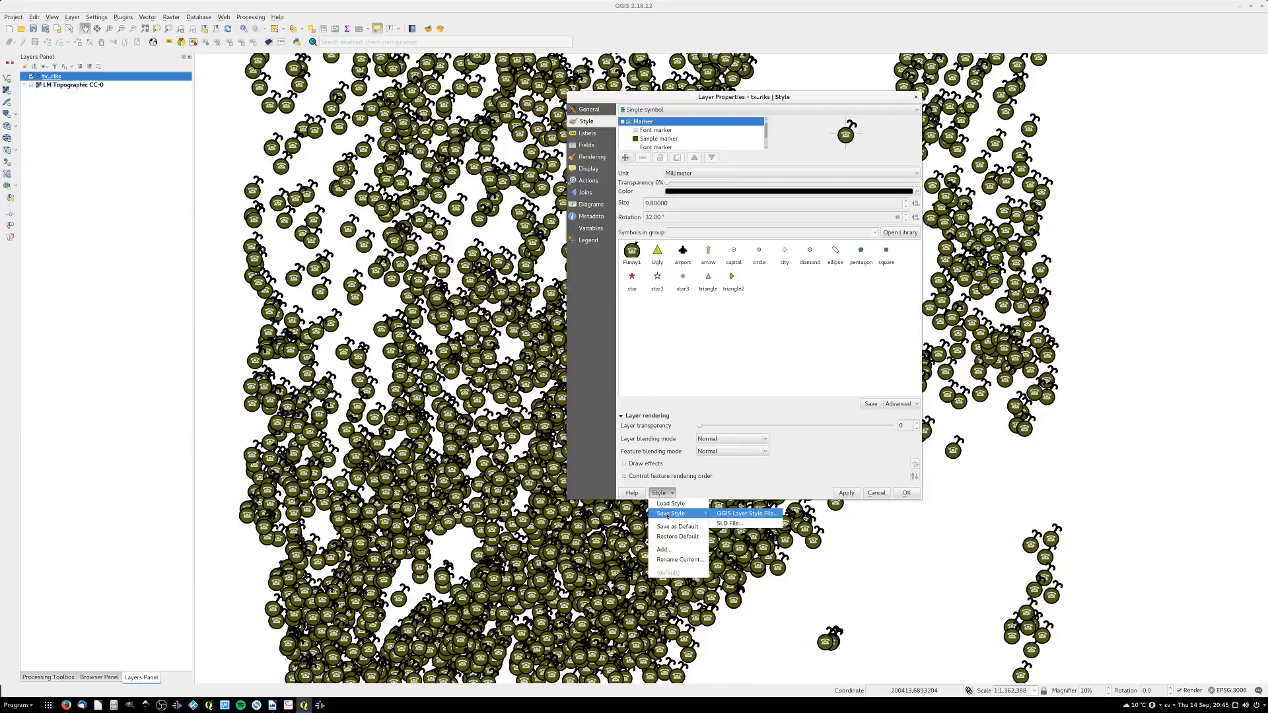
{"action": "left_click", "coordinate": [746, 514]}
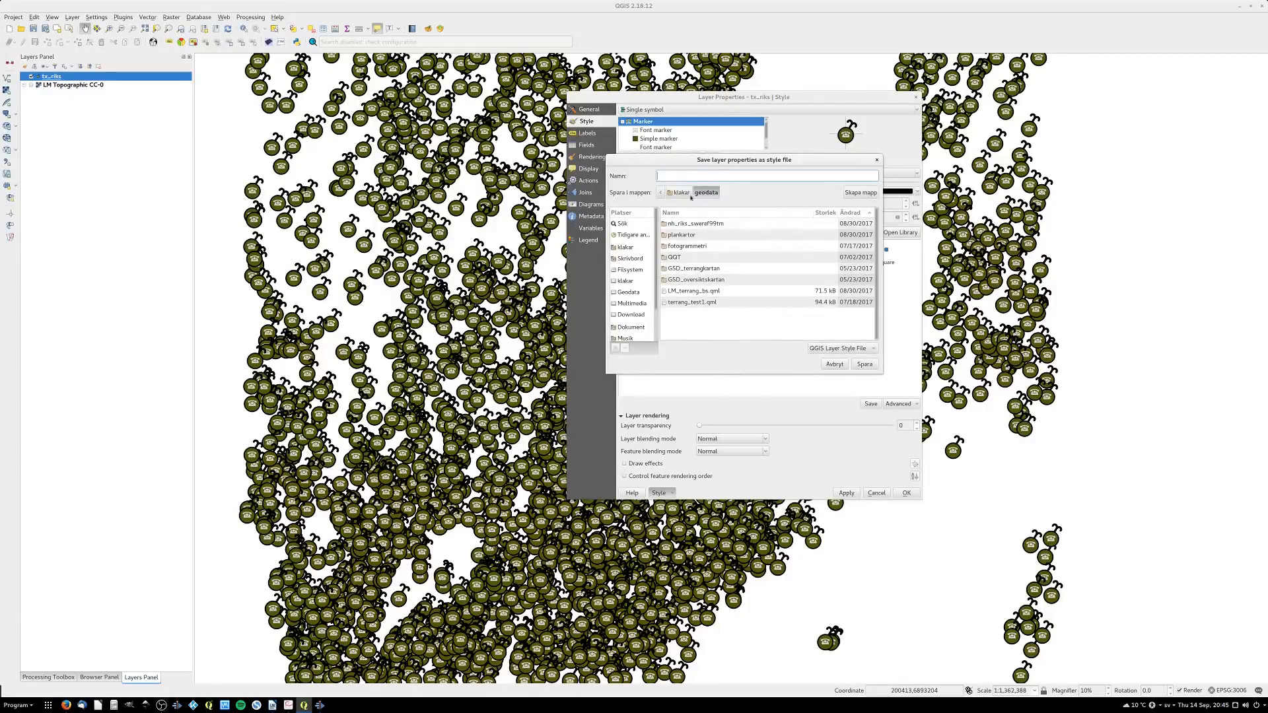
{"action": "left_click_drag", "start_coordinate": [758, 156], "coordinate": [867, 244]}
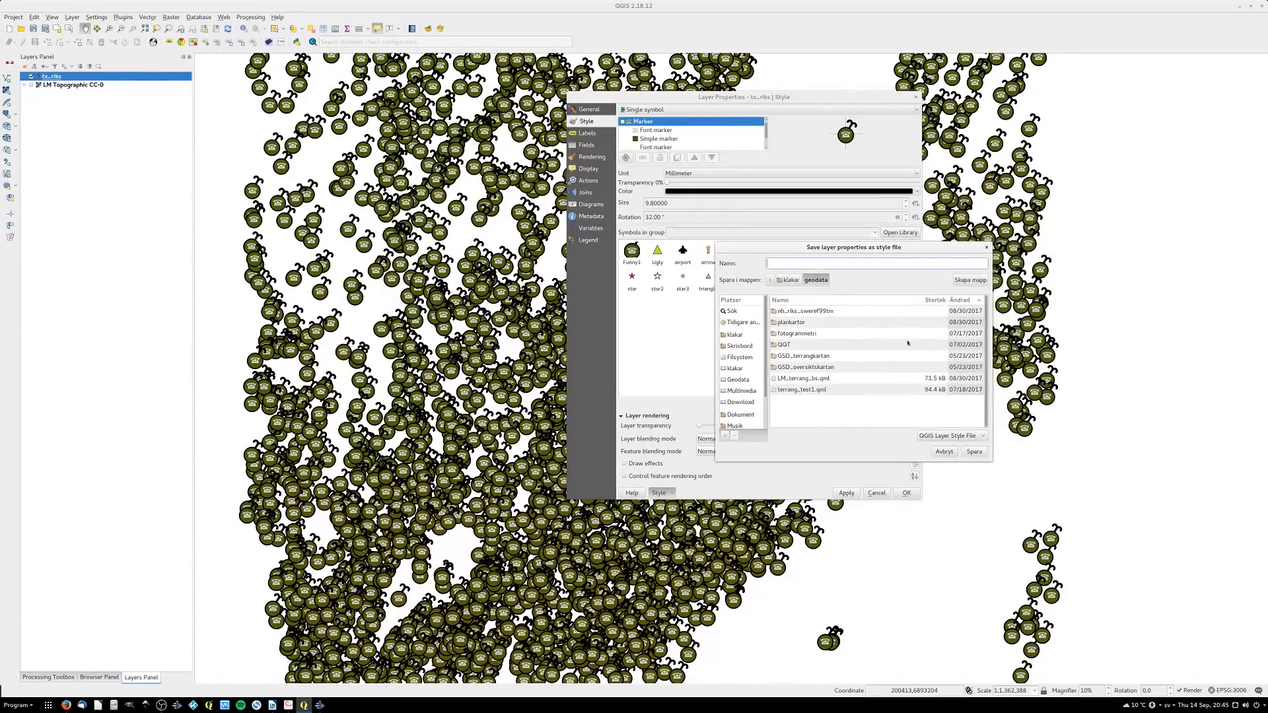
{"action": "left_click", "coordinate": [944, 452]}
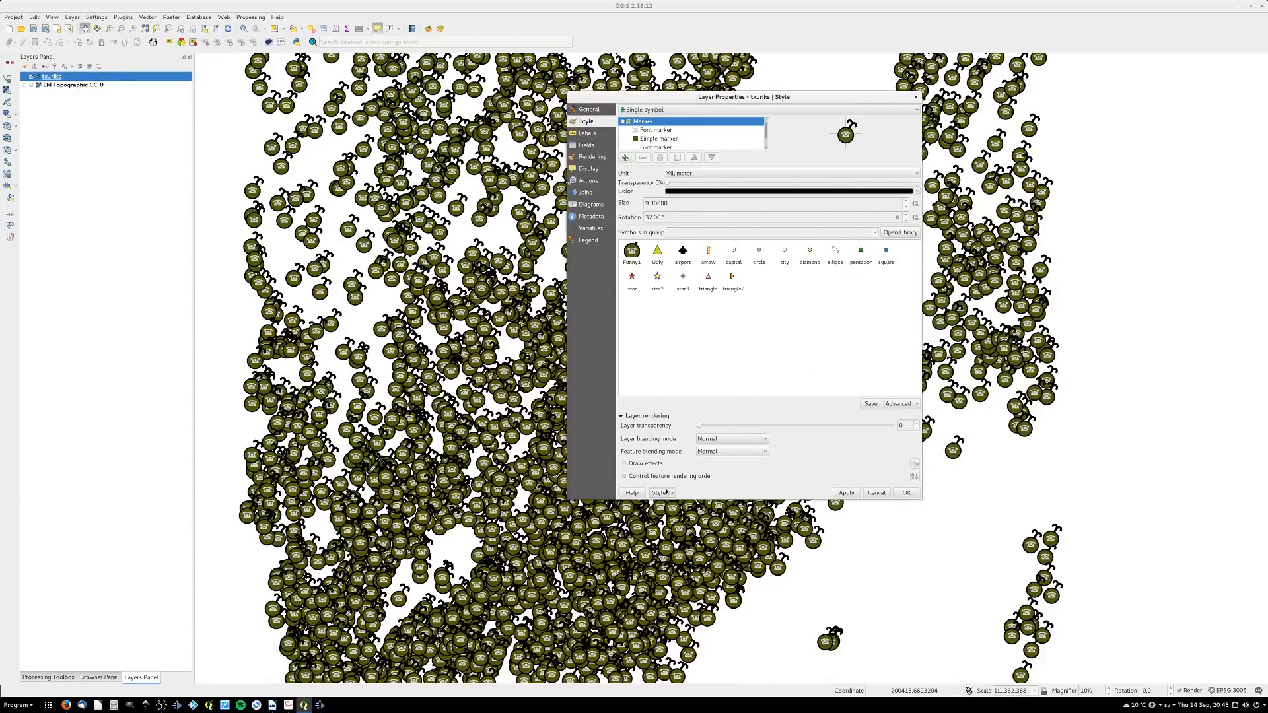
{"action": "left_click", "coordinate": [667, 493]}
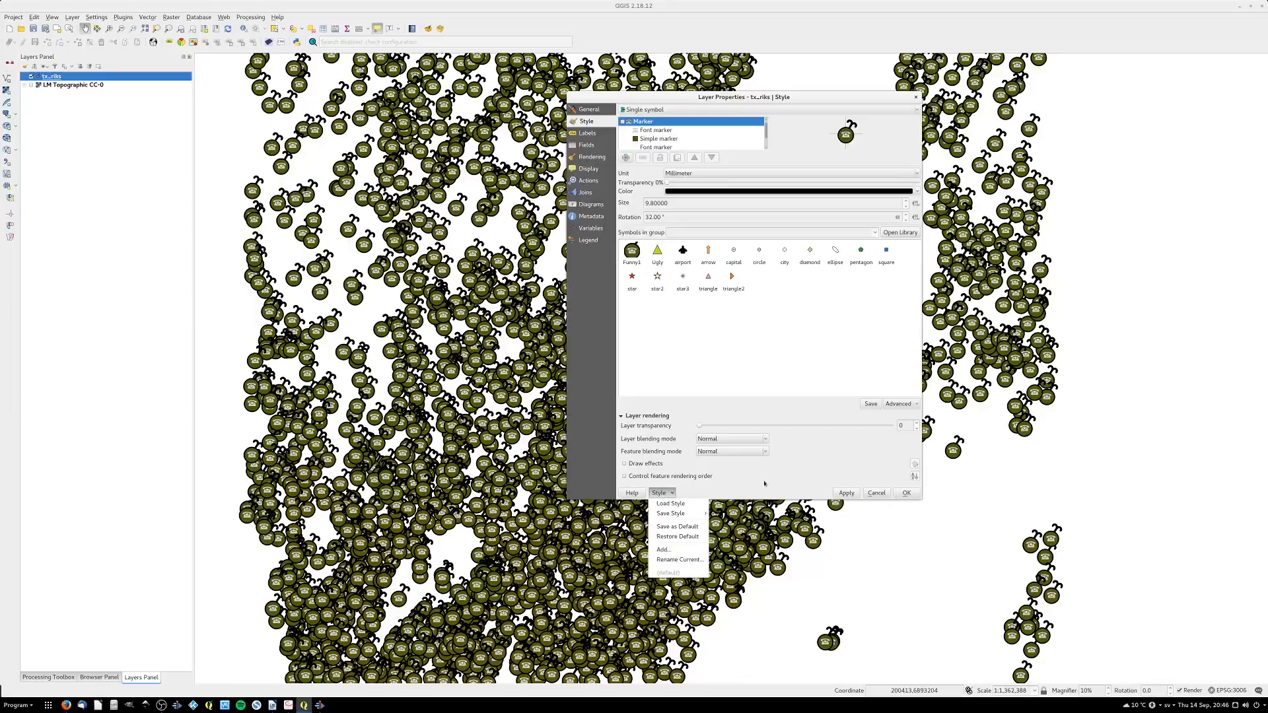
{"action": "left_click", "coordinate": [953, 489]}
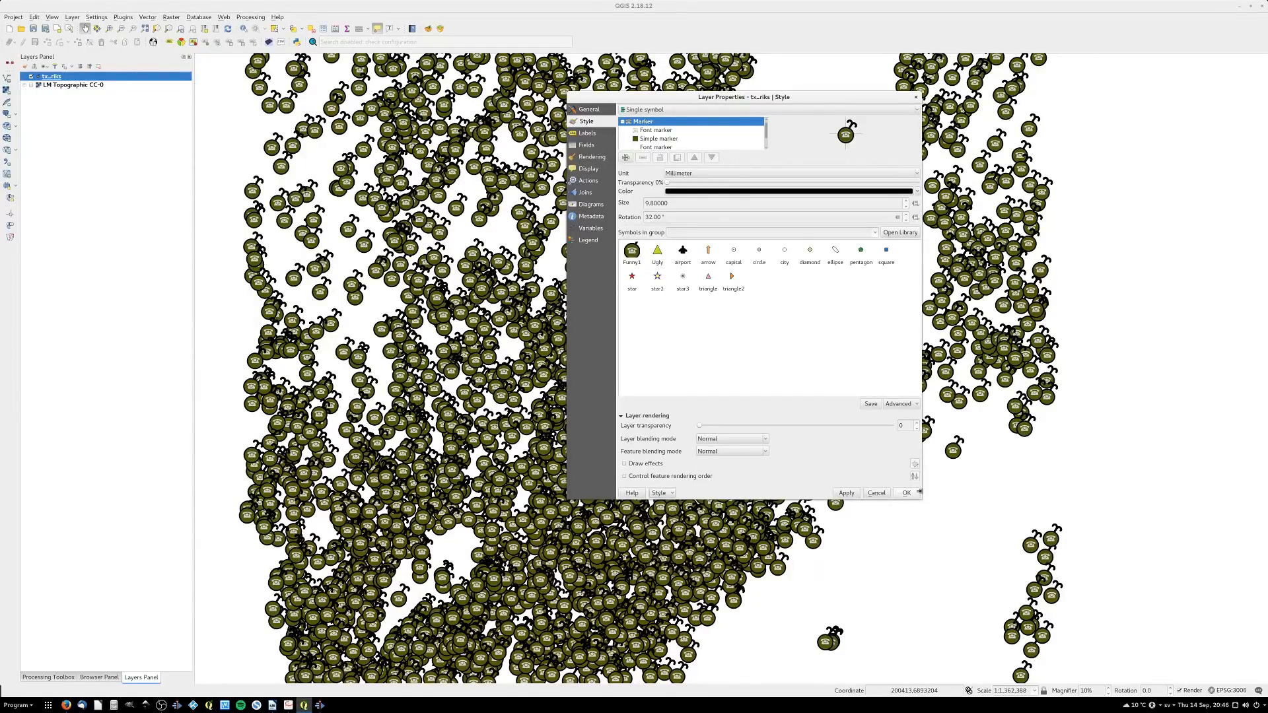
Close the layer properties and rename the tx_riks layer's current style to Funny
{"action": "left_click", "coordinate": [907, 492]}
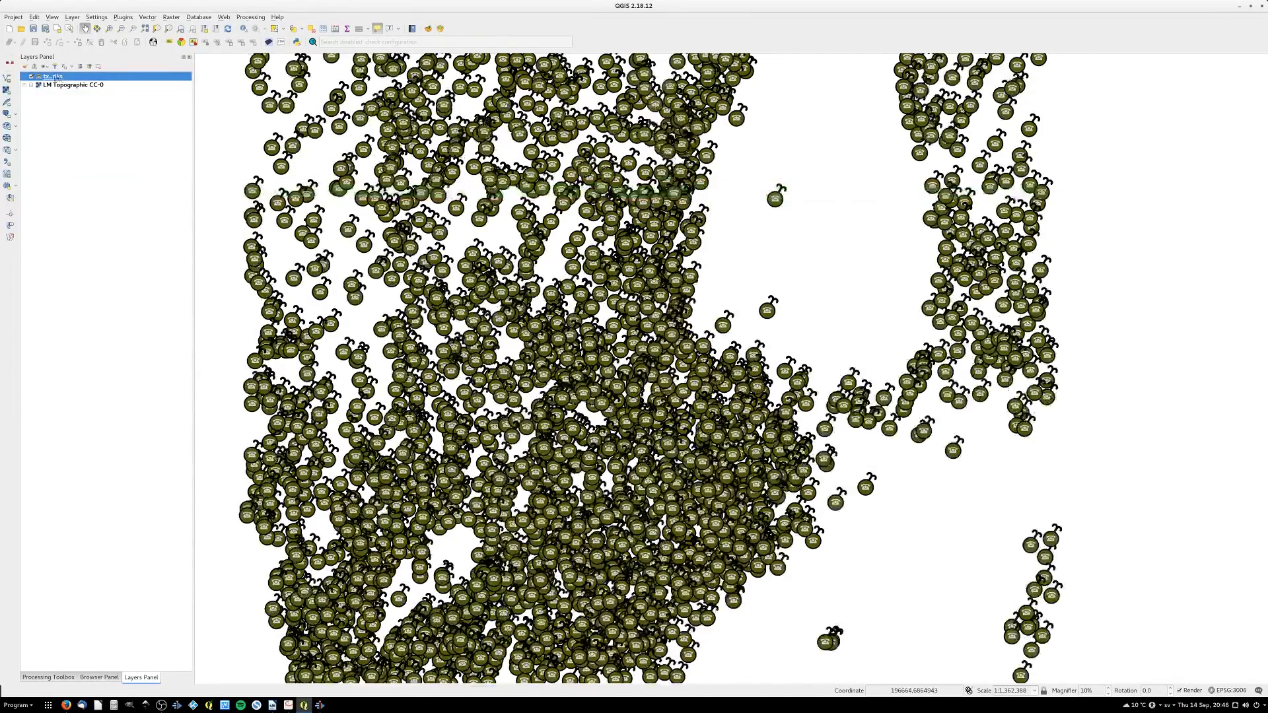
{"action": "right_click", "coordinate": [58, 77]}
{"action": "mouse_move", "coordinate": [89, 156]}
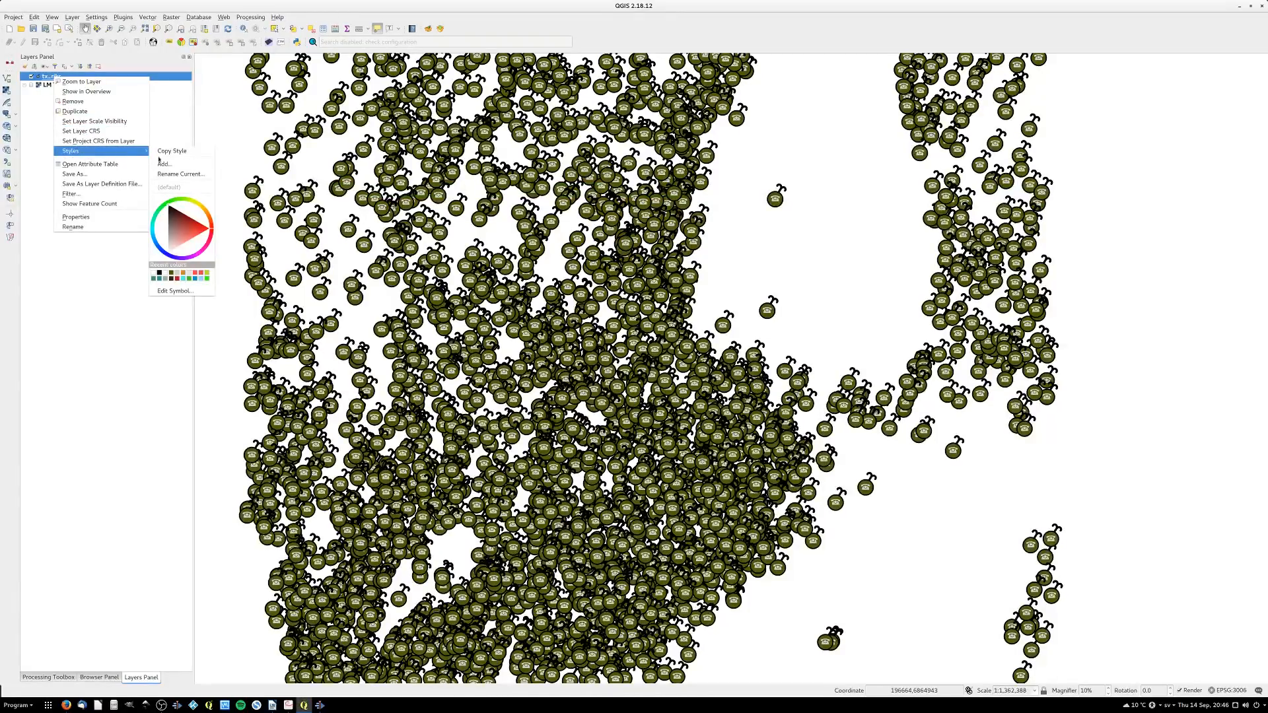
{"action": "left_click", "coordinate": [175, 174]}
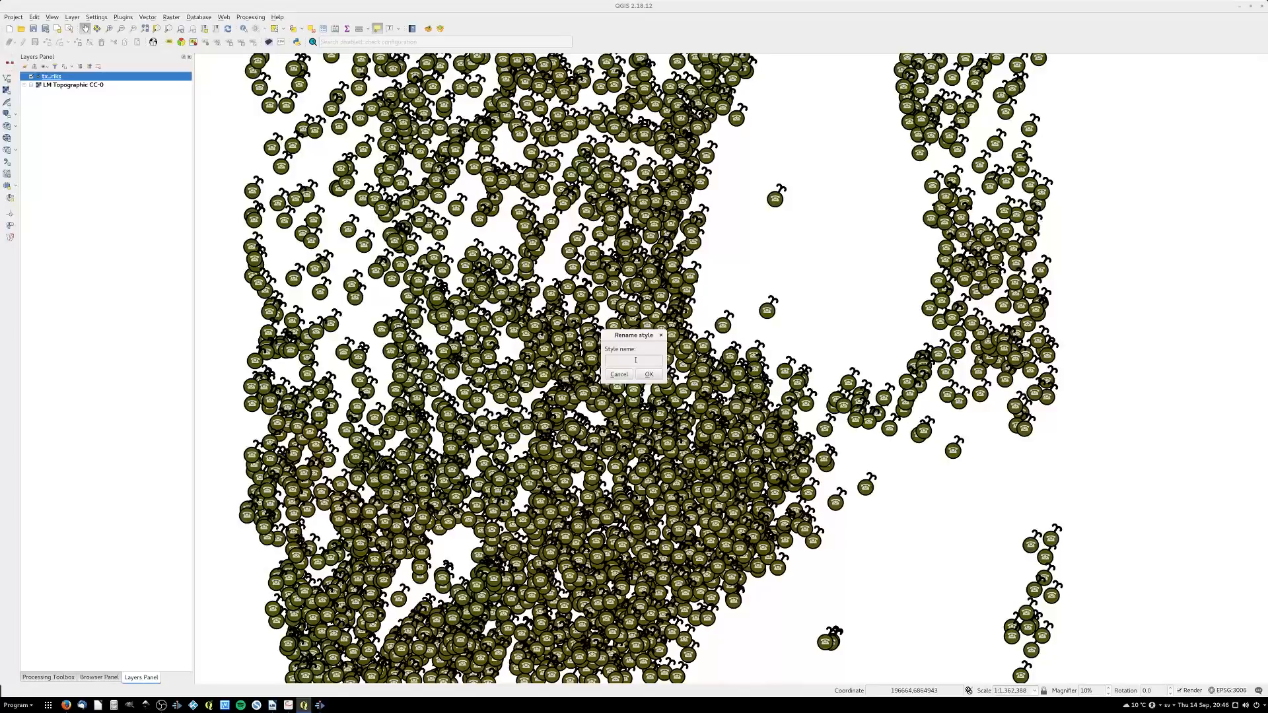
{"action": "type", "text": "Funny"}
{"action": "key", "text": "Return"}
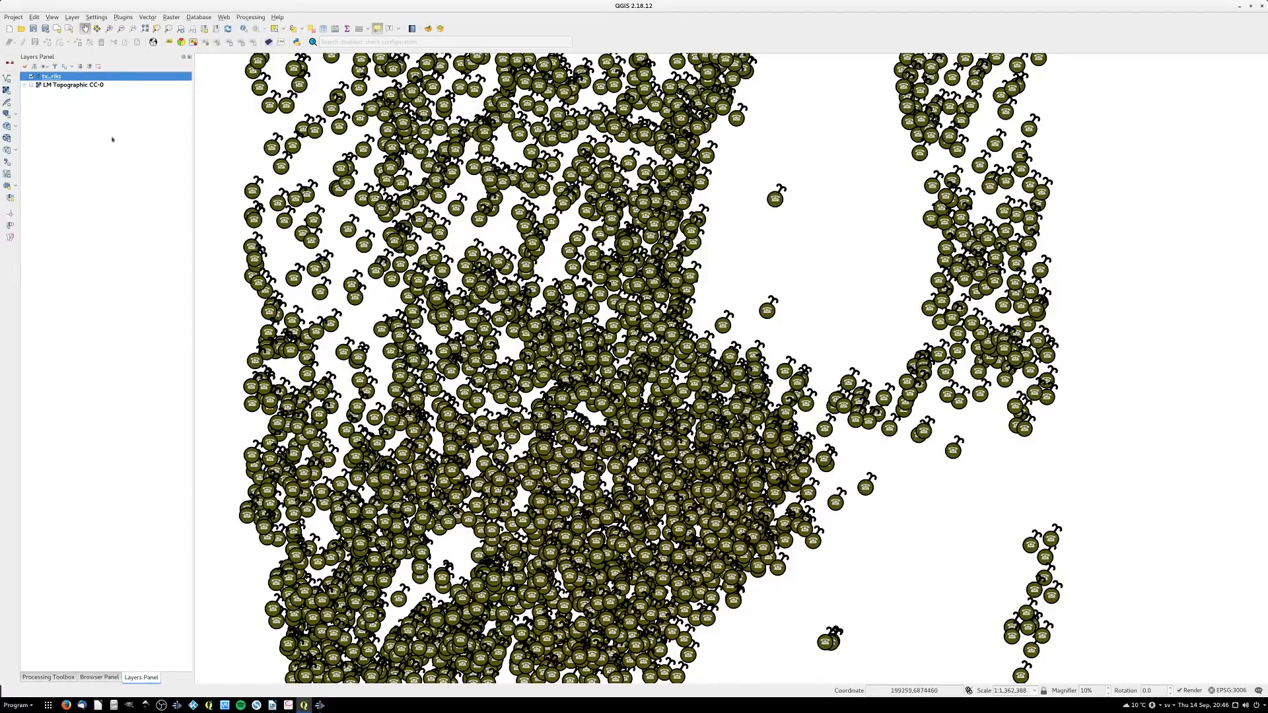
Add a second style named Boring to the tx_riks layer
{"action": "right_click", "coordinate": [53, 76]}
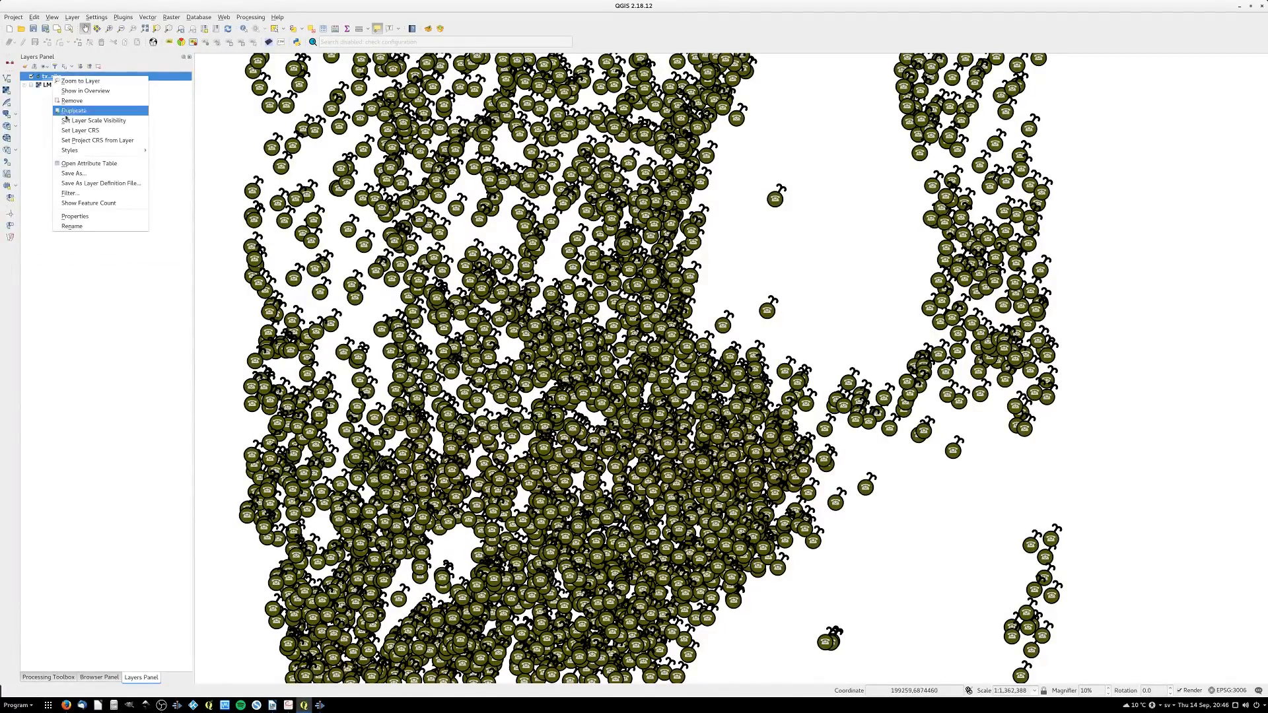
{"action": "mouse_move", "coordinate": [92, 151]}
{"action": "left_click", "coordinate": [166, 164]}
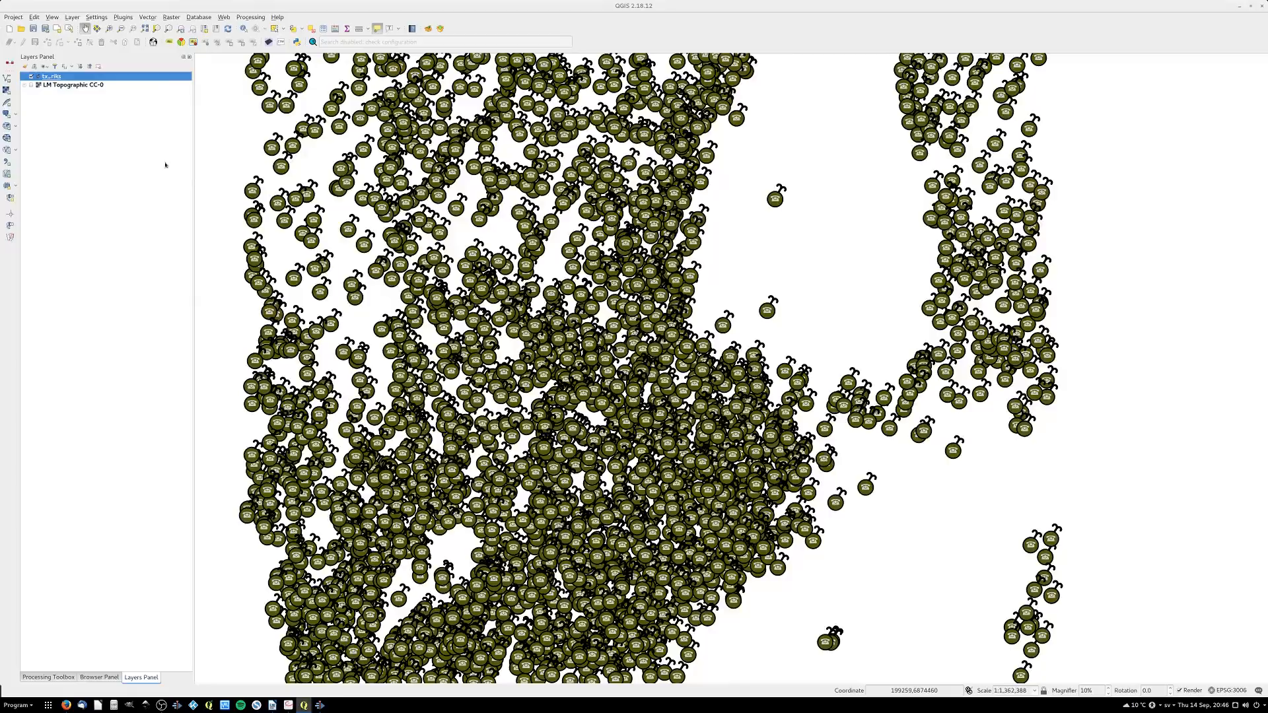
{"action": "type", "text": "Borin"}
{"action": "key", "text": "Return"}
Give the Boring style the predefined circle marker in the Layer Styling panel, then close the panel
{"action": "left_click", "coordinate": [24, 68]}
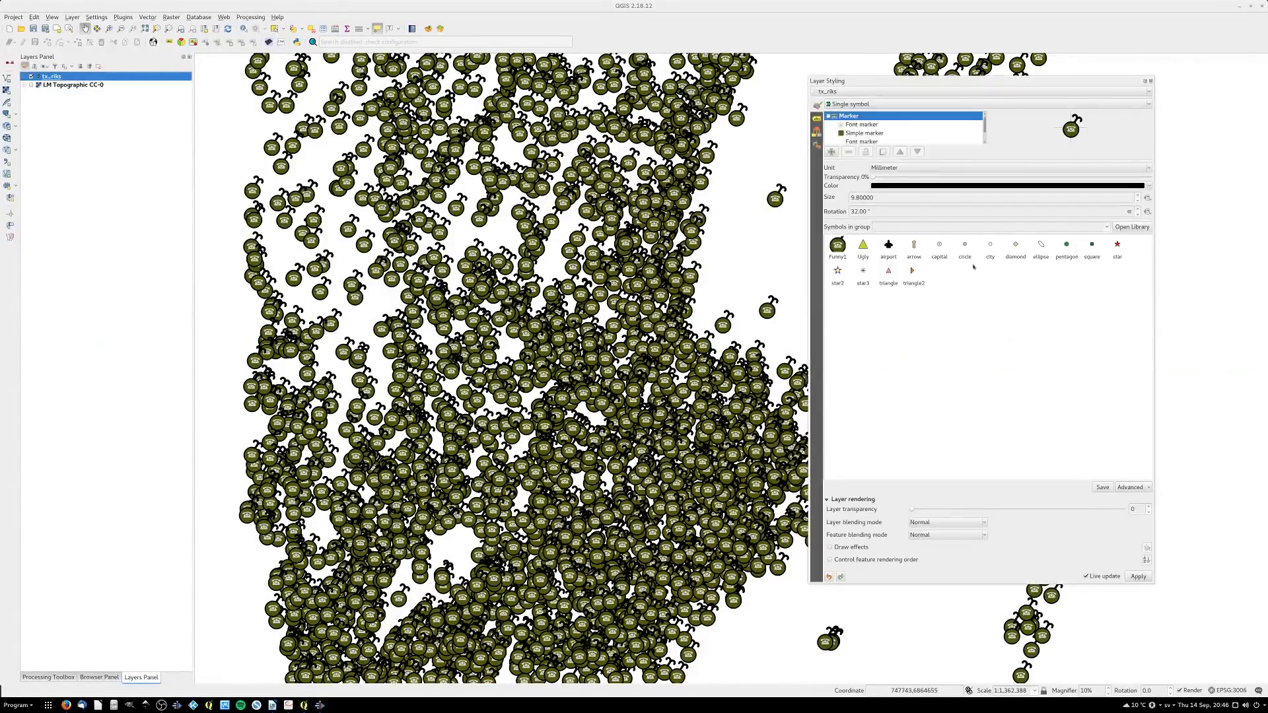
{"action": "left_click", "coordinate": [965, 246]}
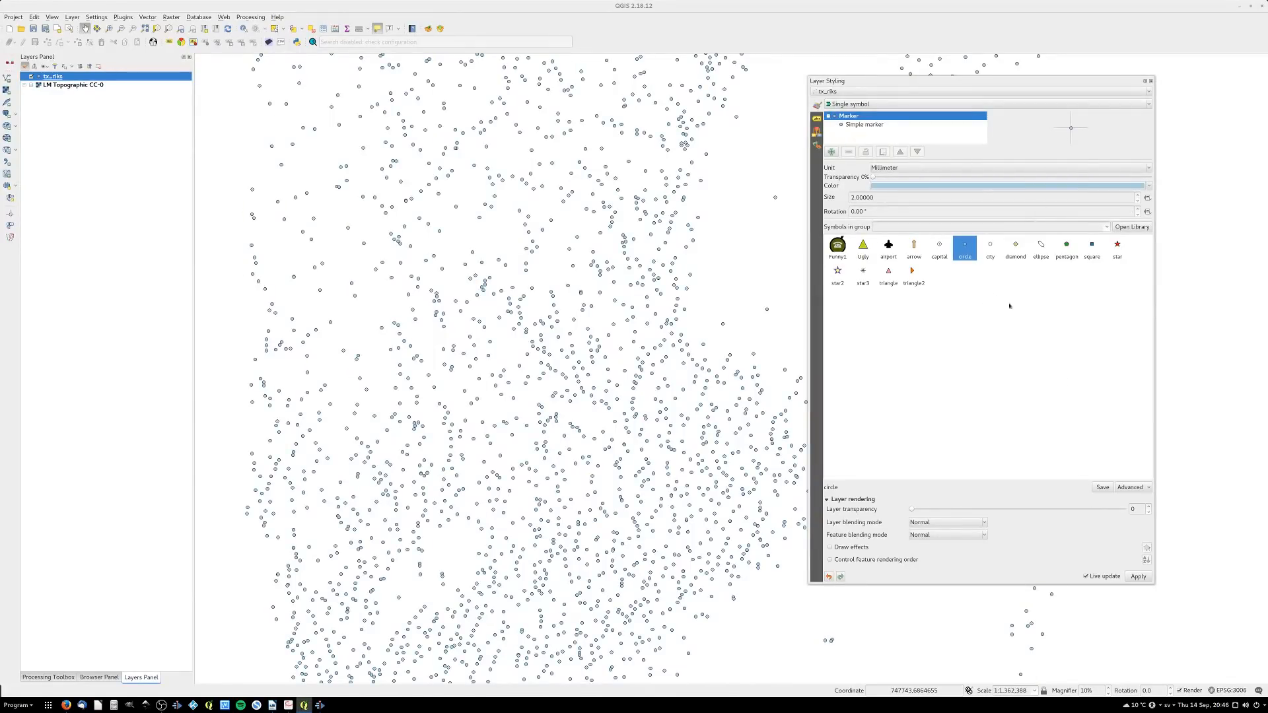
{"action": "left_click", "coordinate": [1151, 80]}
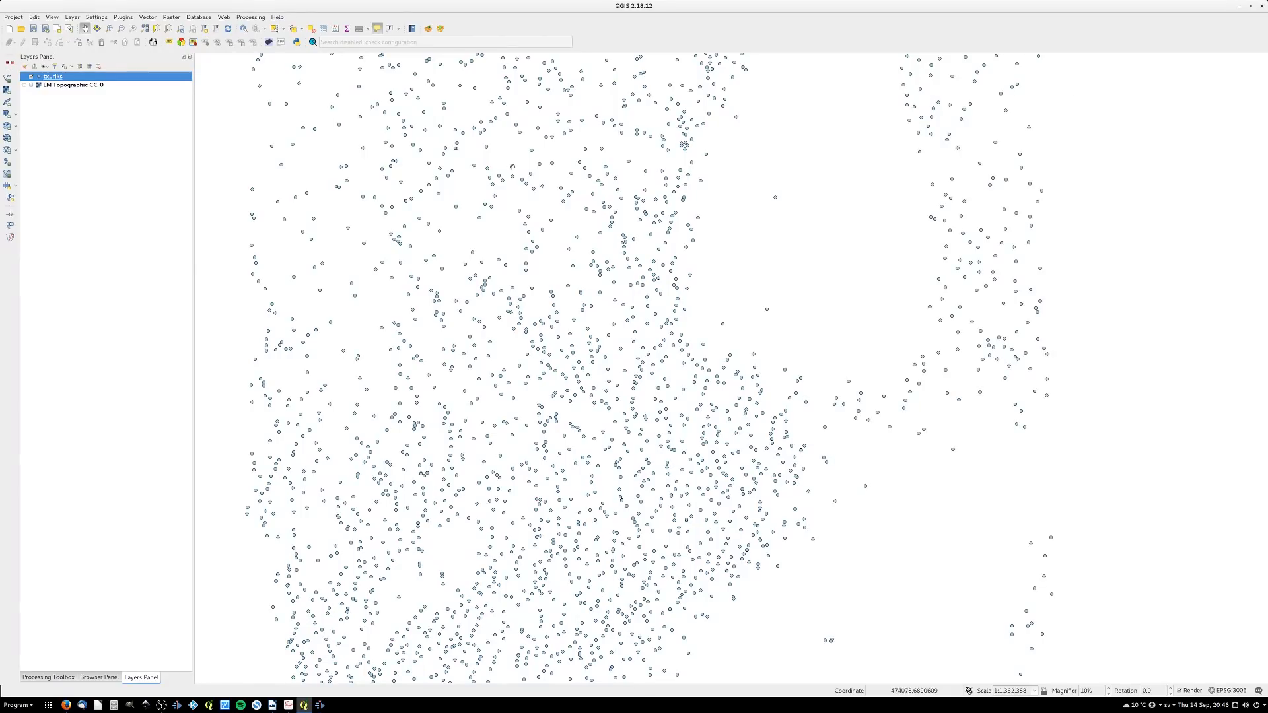
Switch the tx_riks layer to the Funny style, back to Boring, and finally to Funny again
{"action": "right_click", "coordinate": [53, 77]}
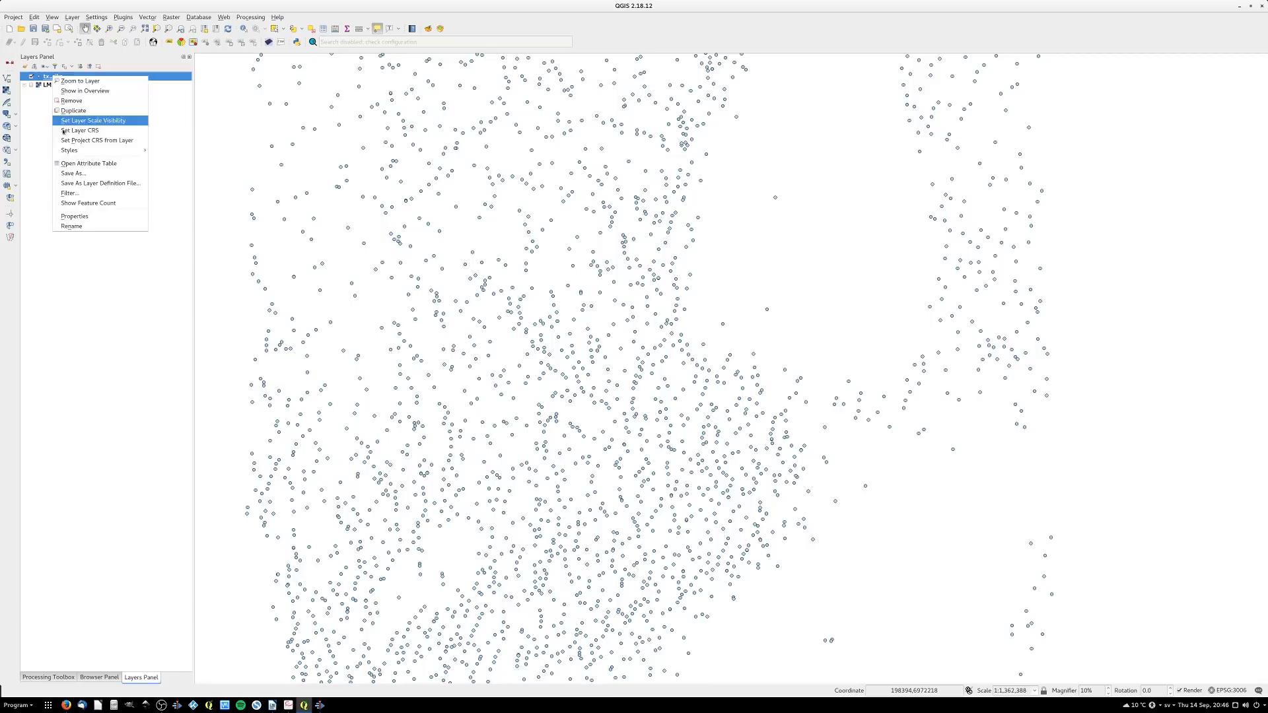
{"action": "mouse_move", "coordinate": [99, 151]}
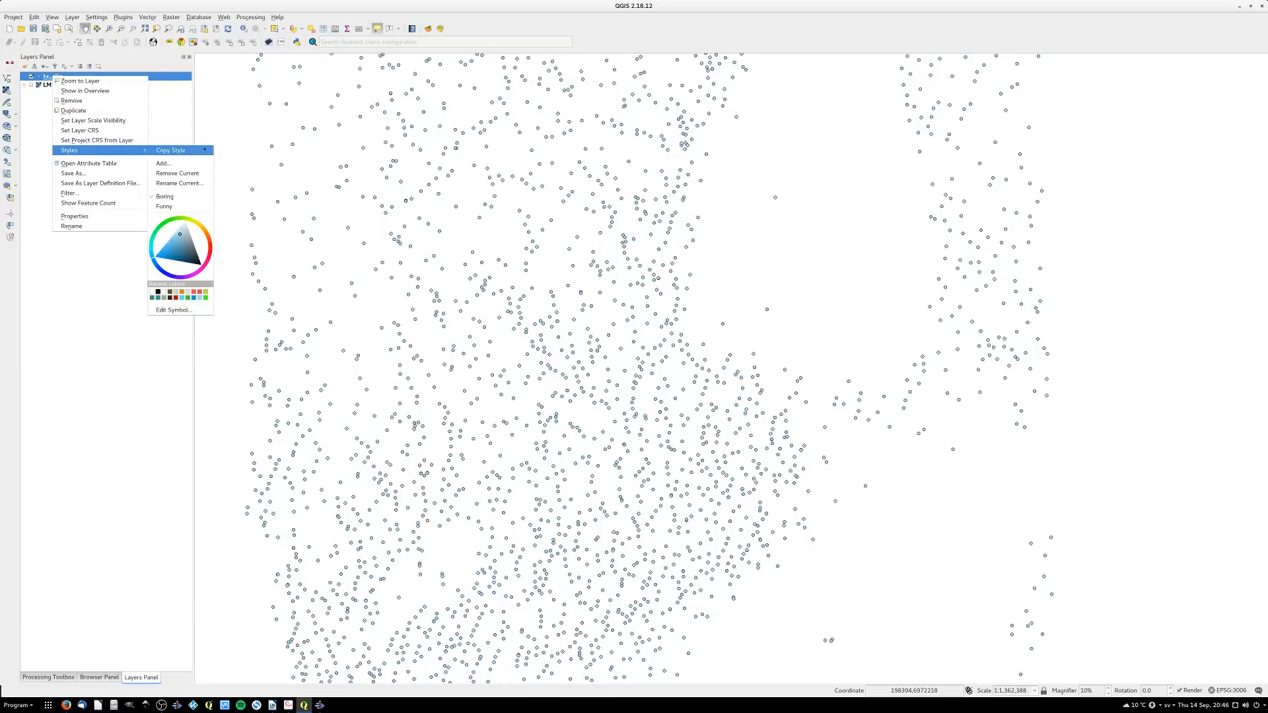
{"action": "left_click", "coordinate": [165, 206]}
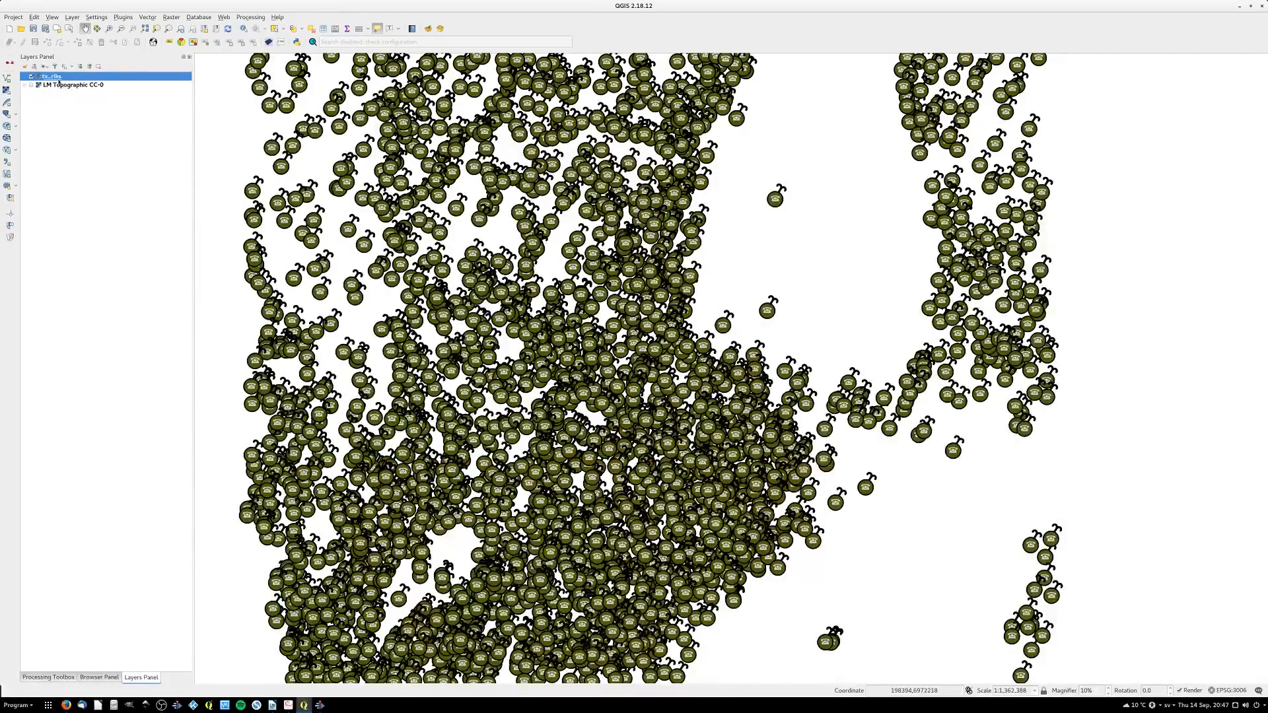
{"action": "right_click", "coordinate": [57, 78]}
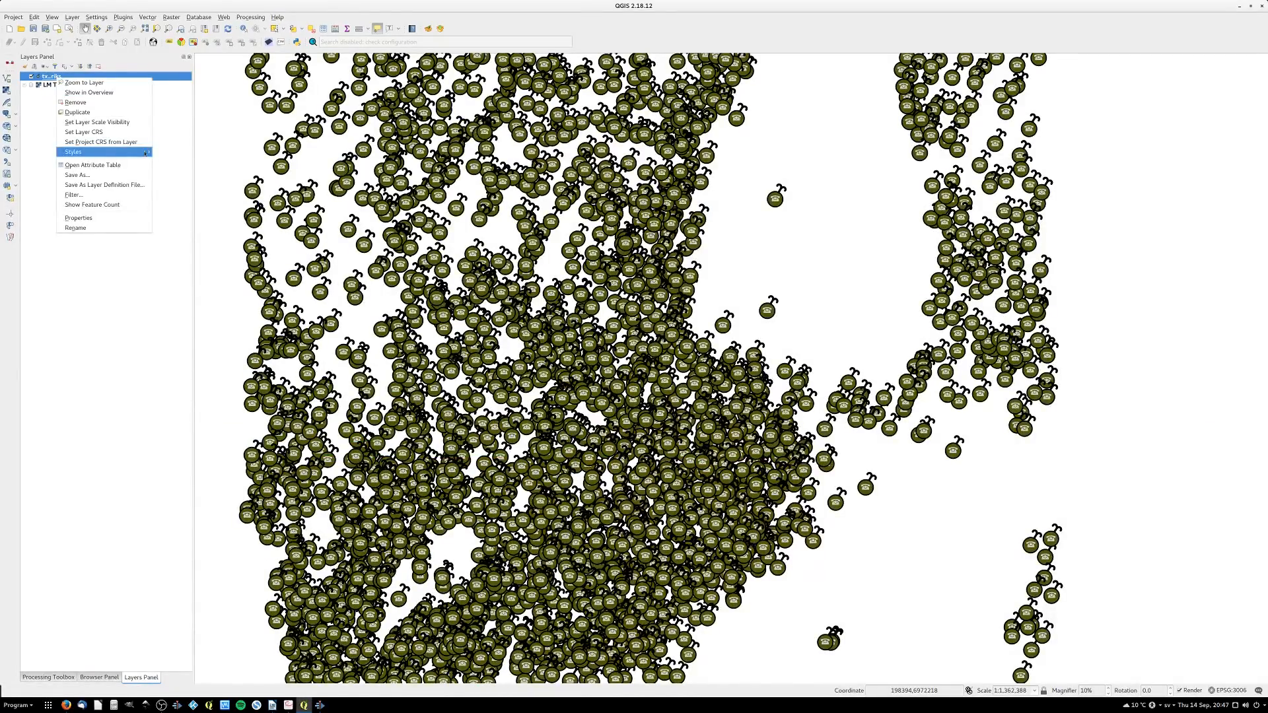
{"action": "mouse_move", "coordinate": [119, 152]}
{"action": "left_click", "coordinate": [169, 198]}
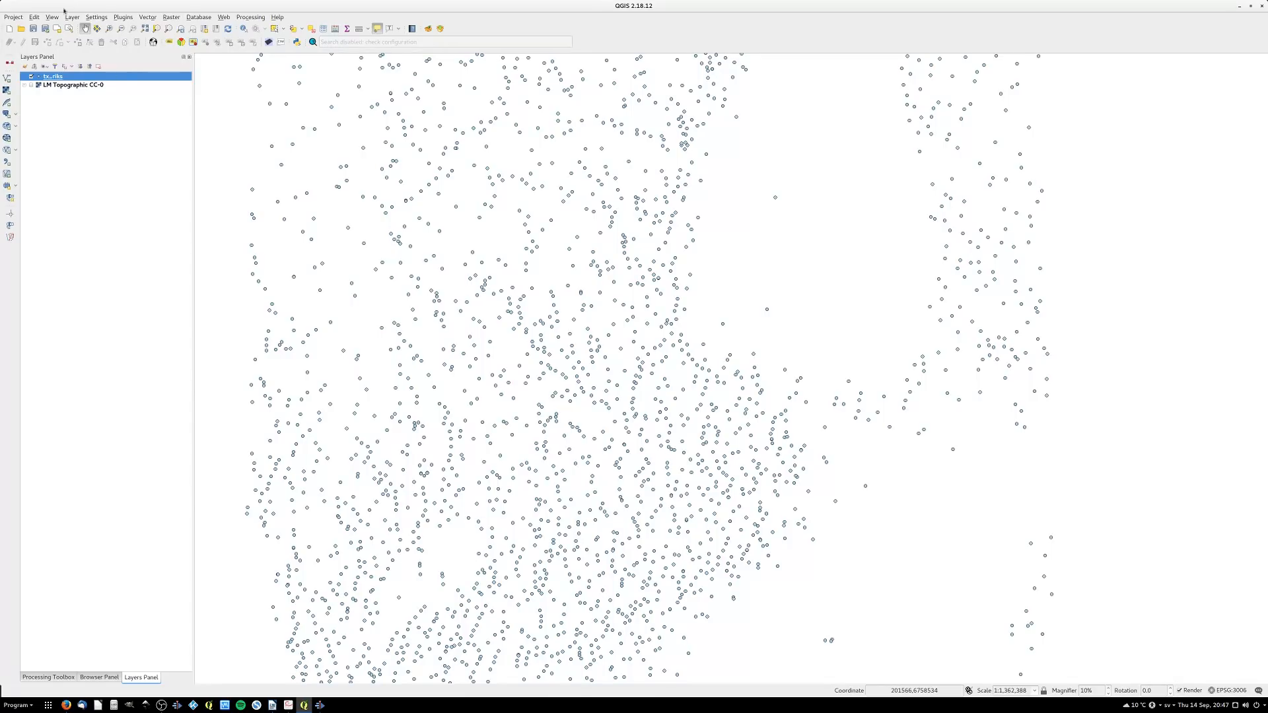
{"action": "right_click", "coordinate": [49, 77]}
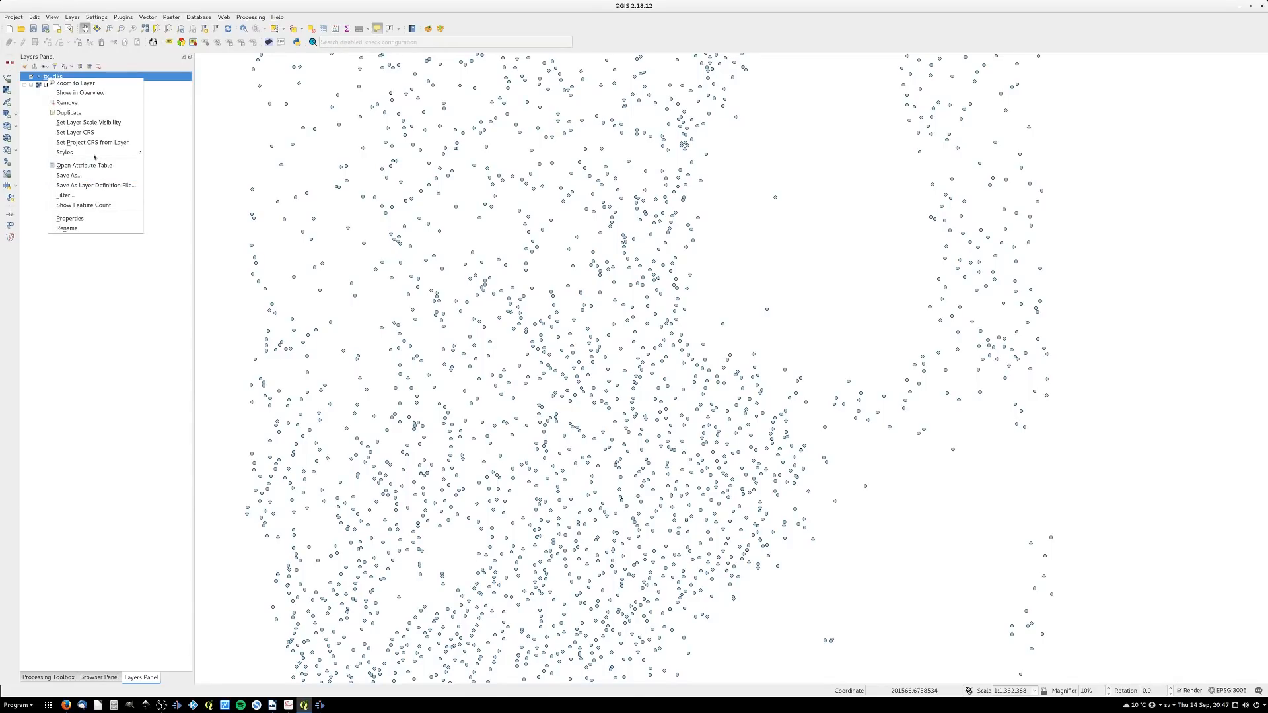
{"action": "mouse_move", "coordinate": [125, 153]}
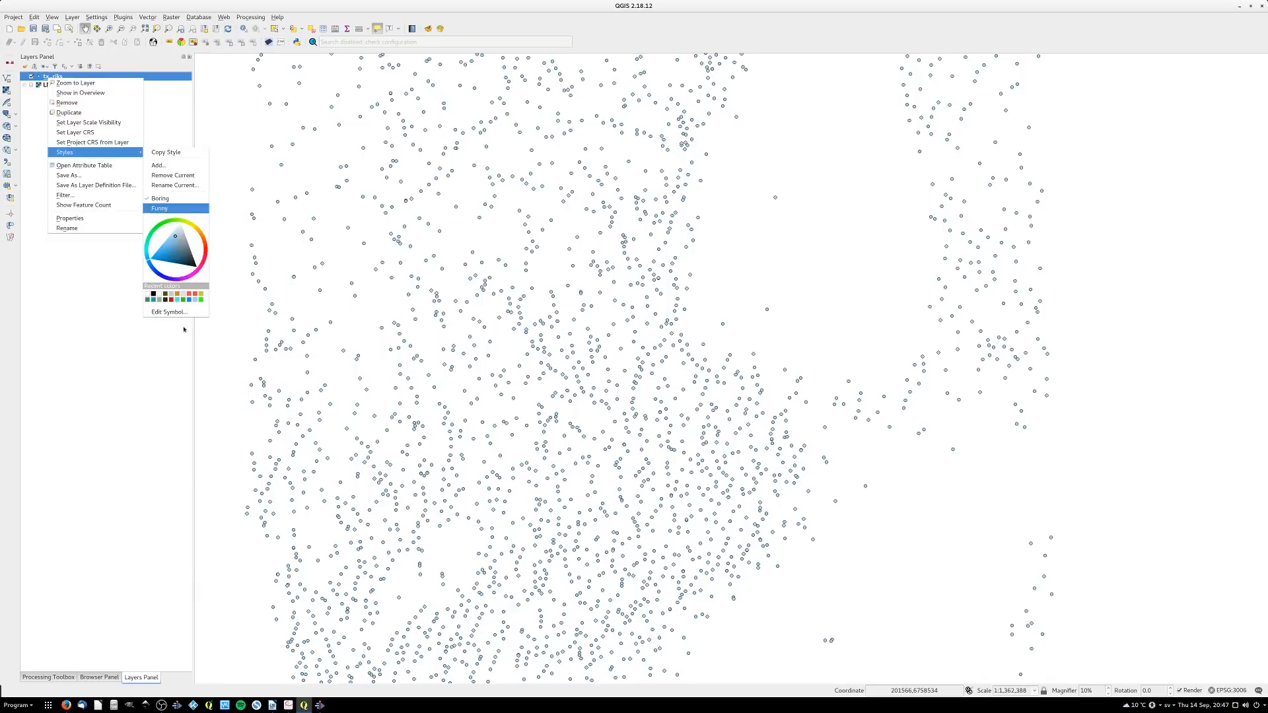
{"action": "key", "text": "Return"}
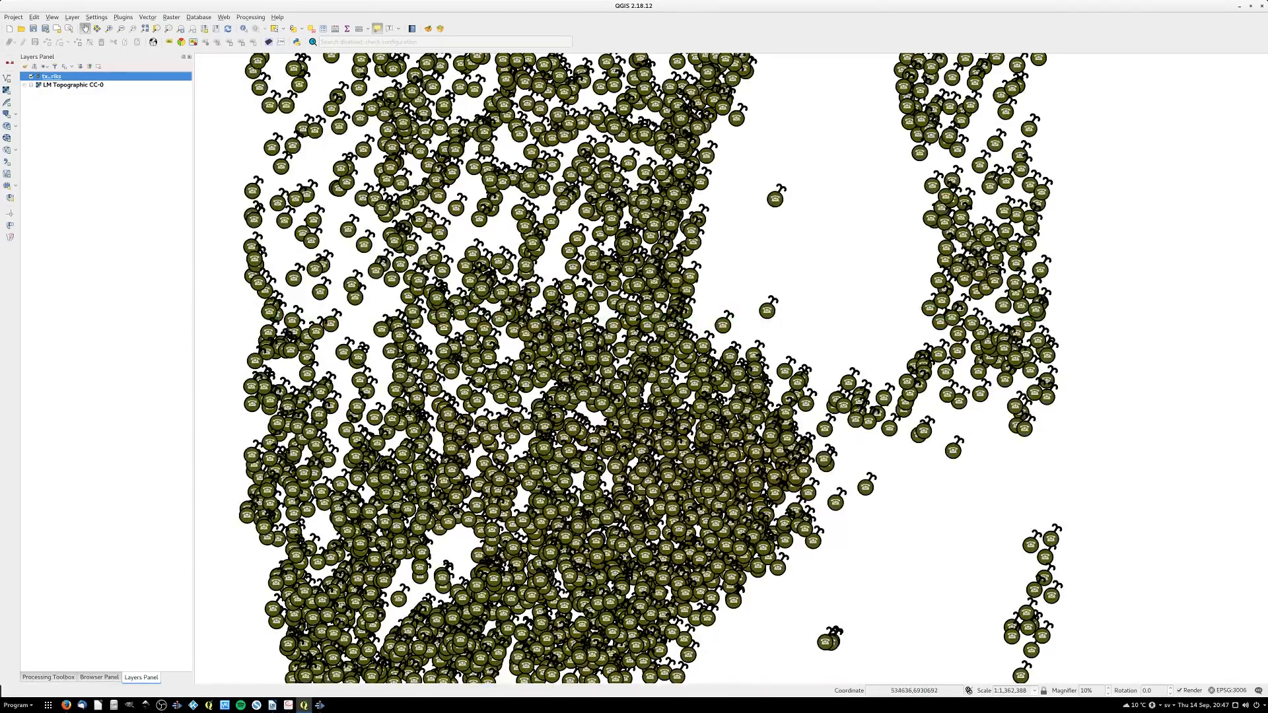
Switch to the QGIS Vector Styles.pdf diagram, examine how style classes, markers and style layers relate, and return to QGIS
{"action": "key", "text": "alt+Tab"}
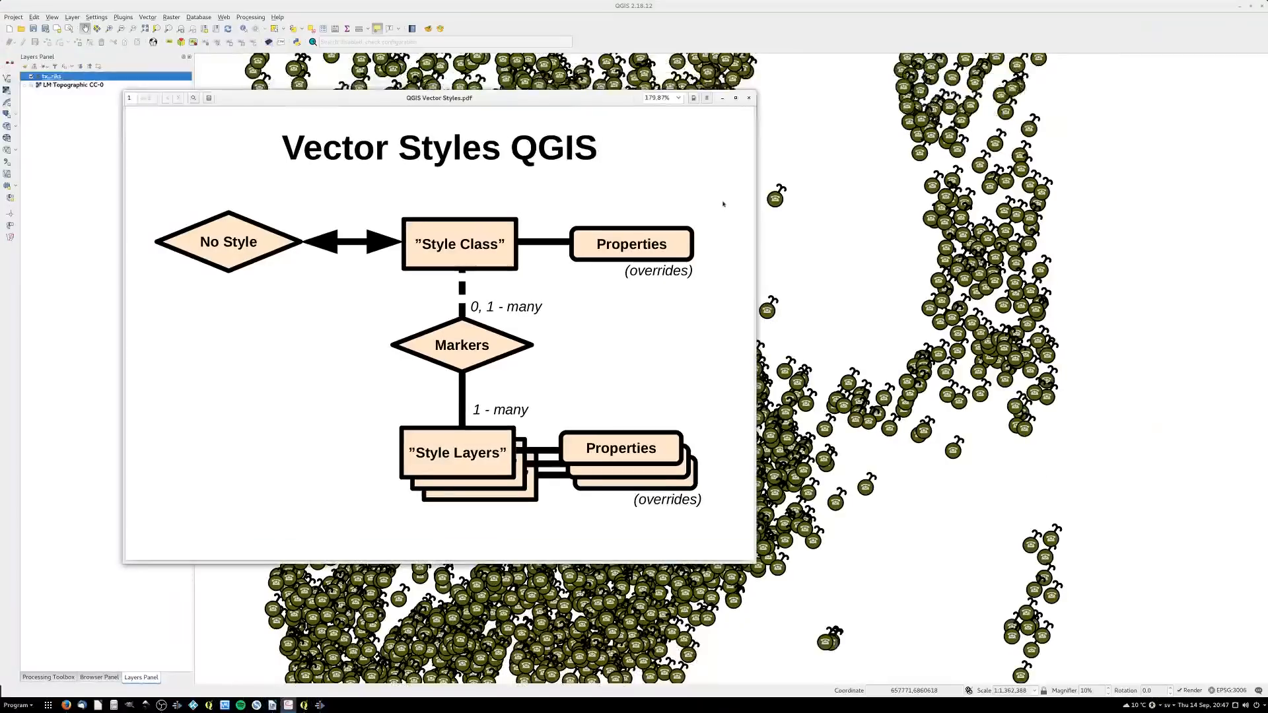
{"action": "left_click_drag", "start_coordinate": [513, 104], "coordinate": [429, 132]}
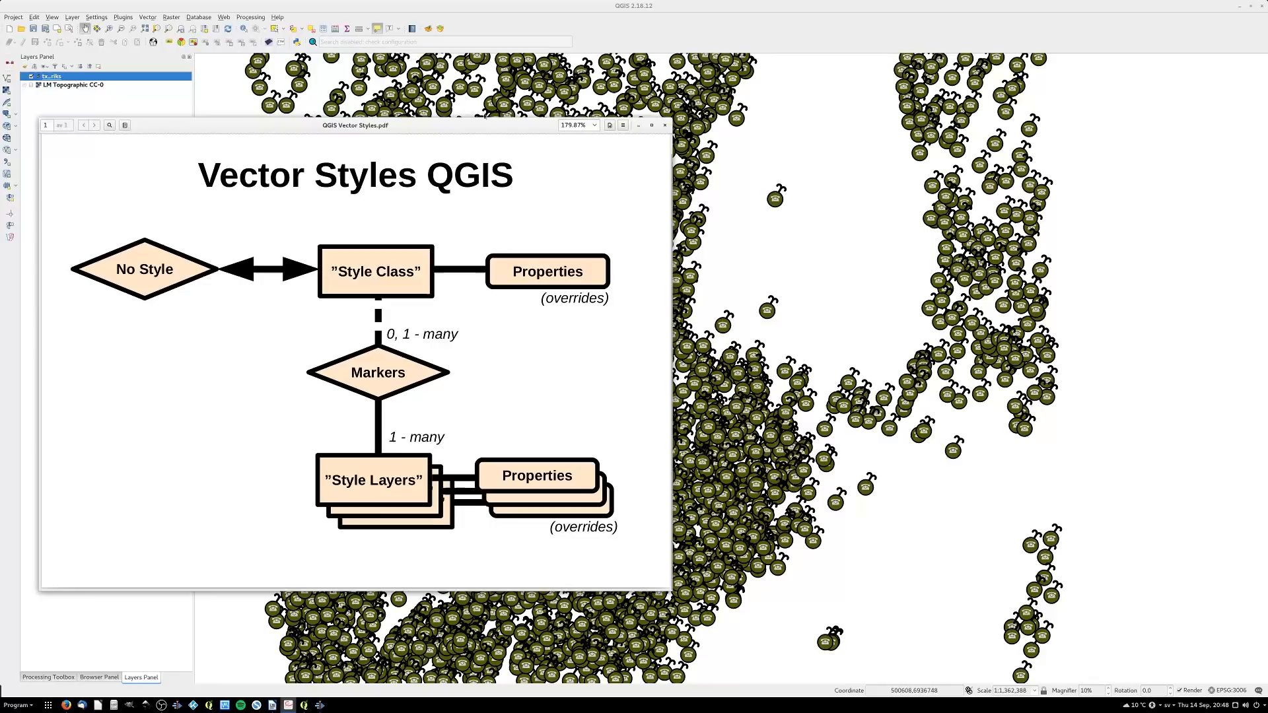
{"action": "left_click", "coordinate": [406, 8]}
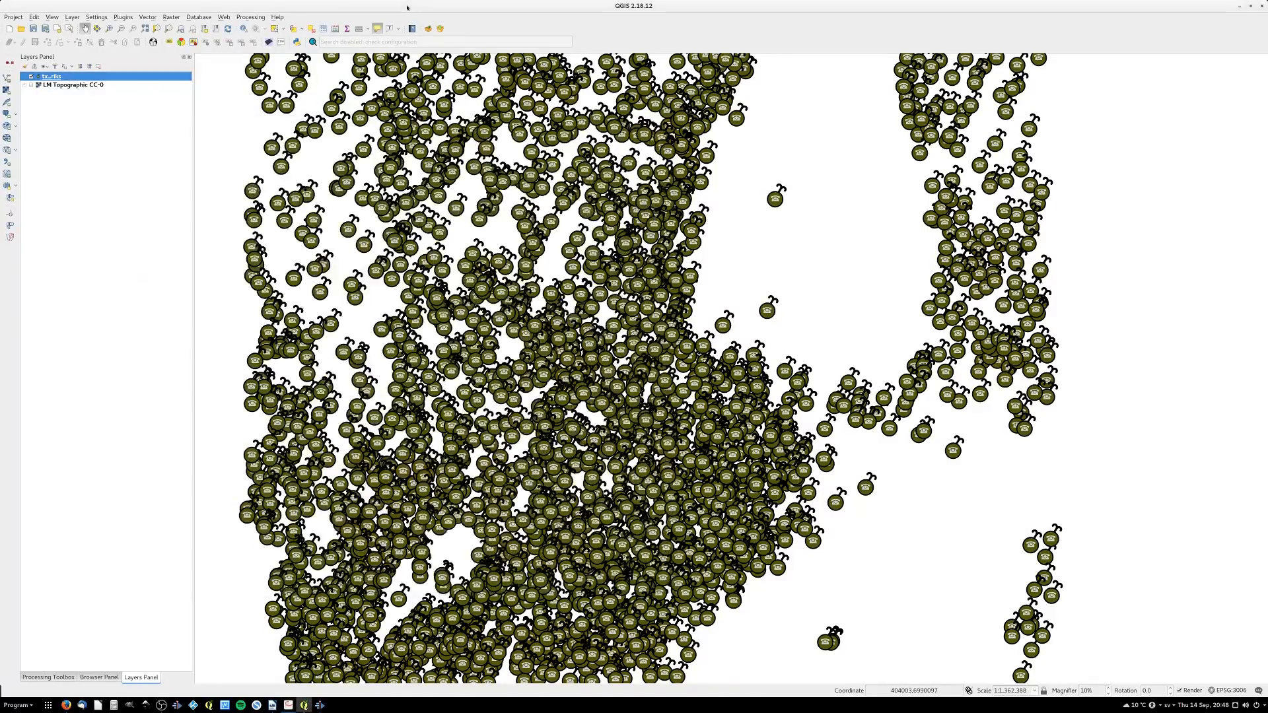
Open the tx_riks style properties, override the marker size with the KKOD field and apply it to the map
{"action": "double_click", "coordinate": [51, 77]}
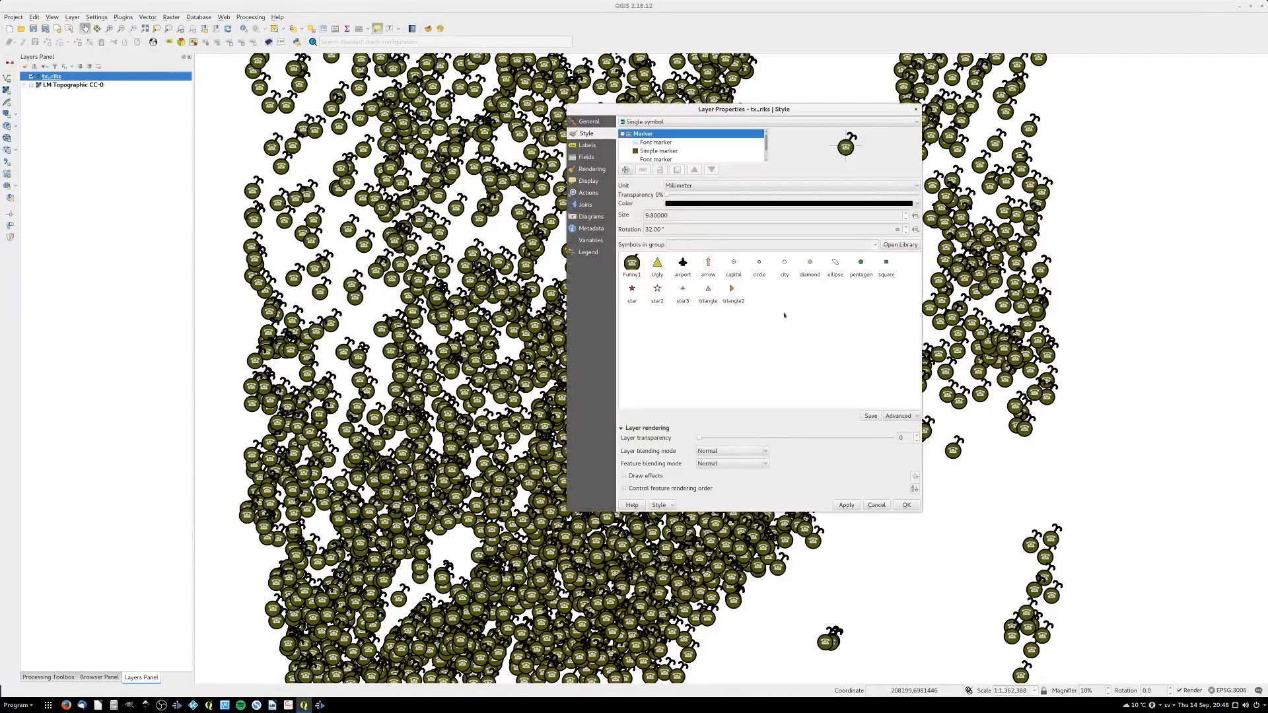
{"action": "left_click_drag", "start_coordinate": [781, 109], "coordinate": [686, 80]}
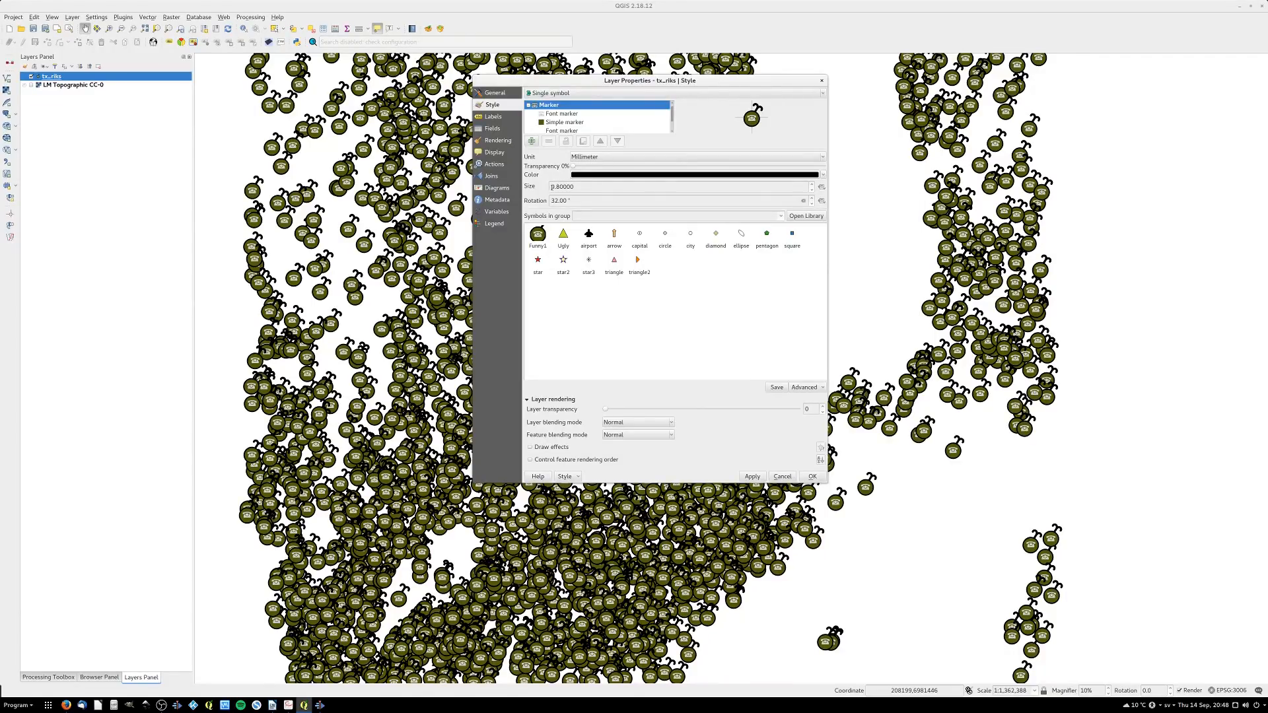
{"action": "left_click_drag", "start_coordinate": [613, 80], "coordinate": [873, 124]}
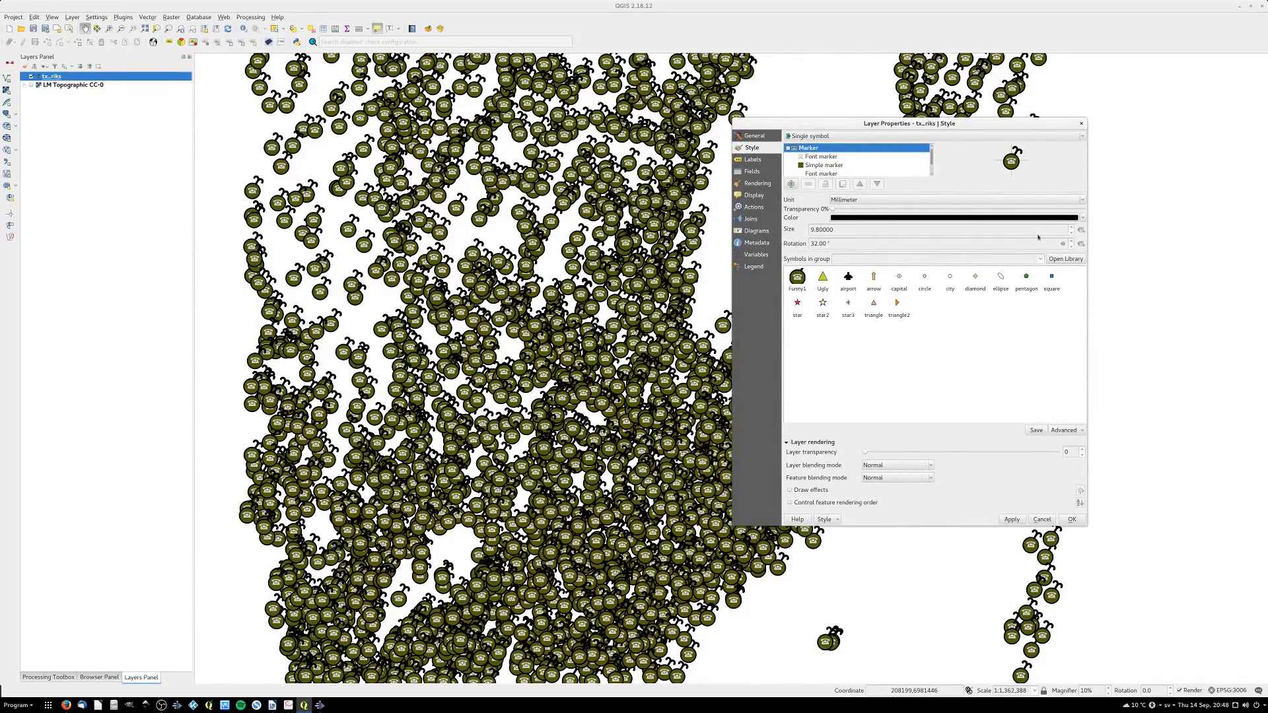
{"action": "left_click", "coordinate": [1082, 231]}
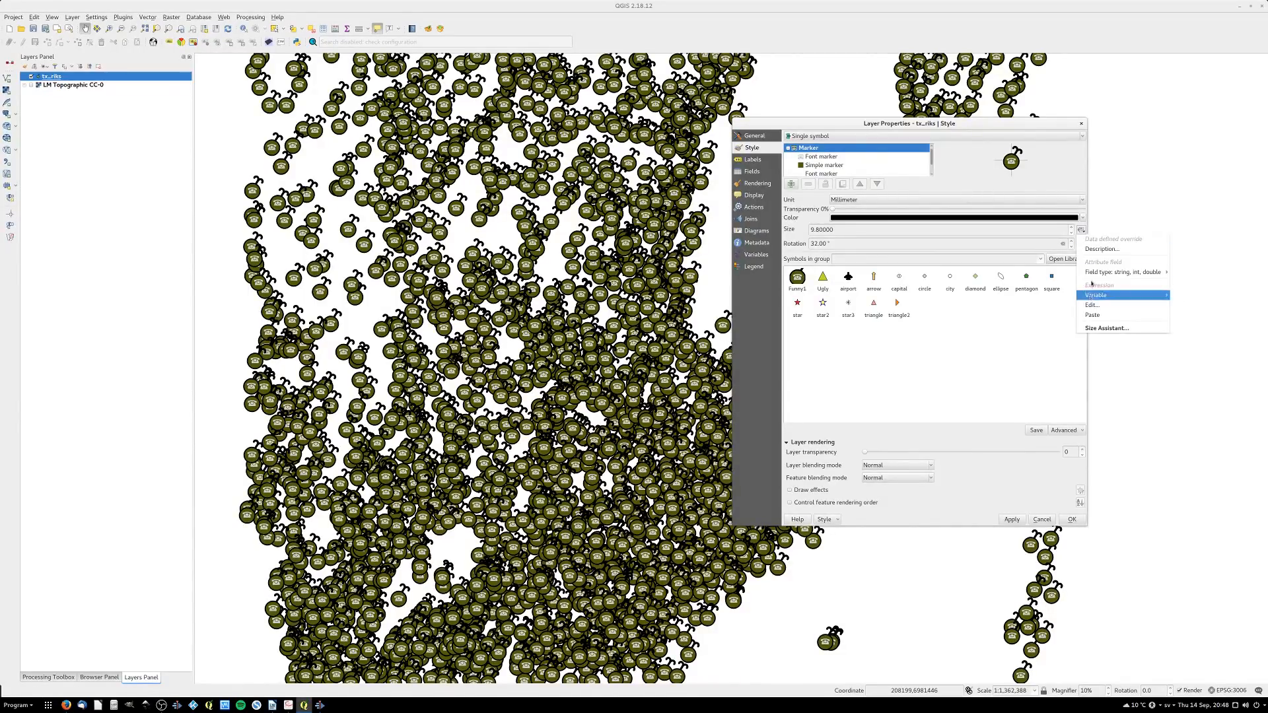
{"action": "mouse_move", "coordinate": [1101, 274]}
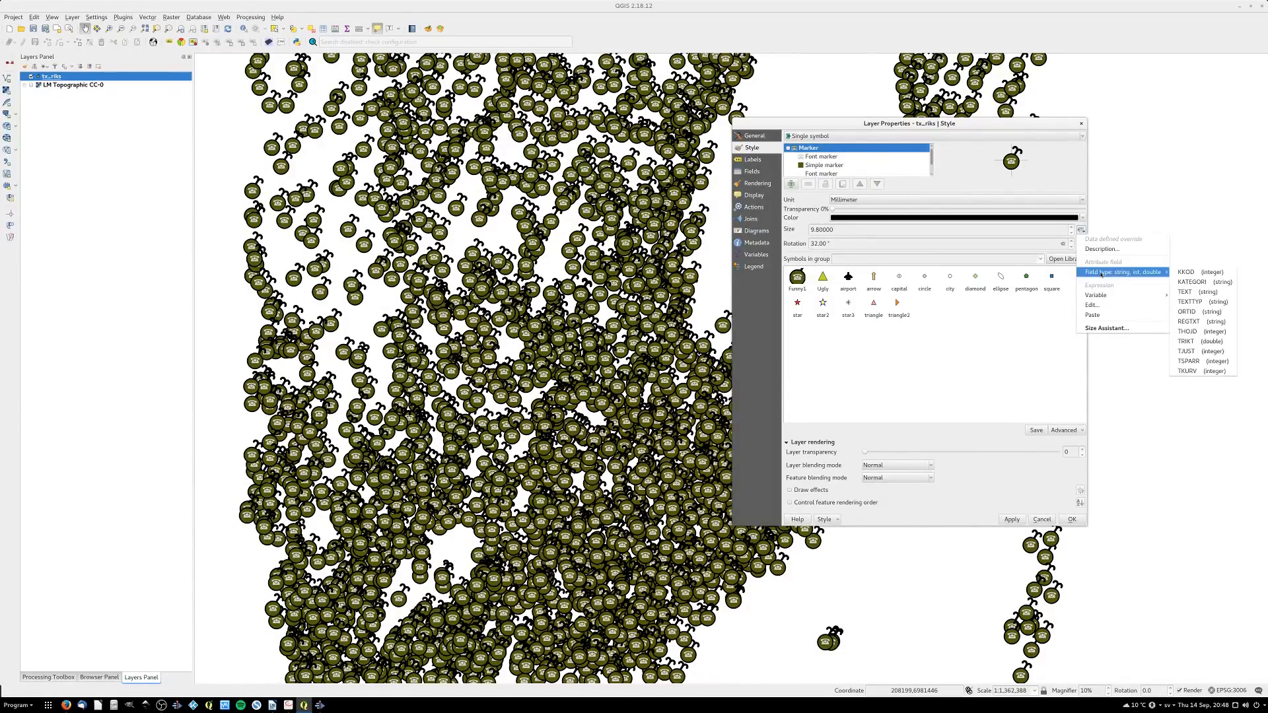
{"action": "left_click", "coordinate": [1196, 272]}
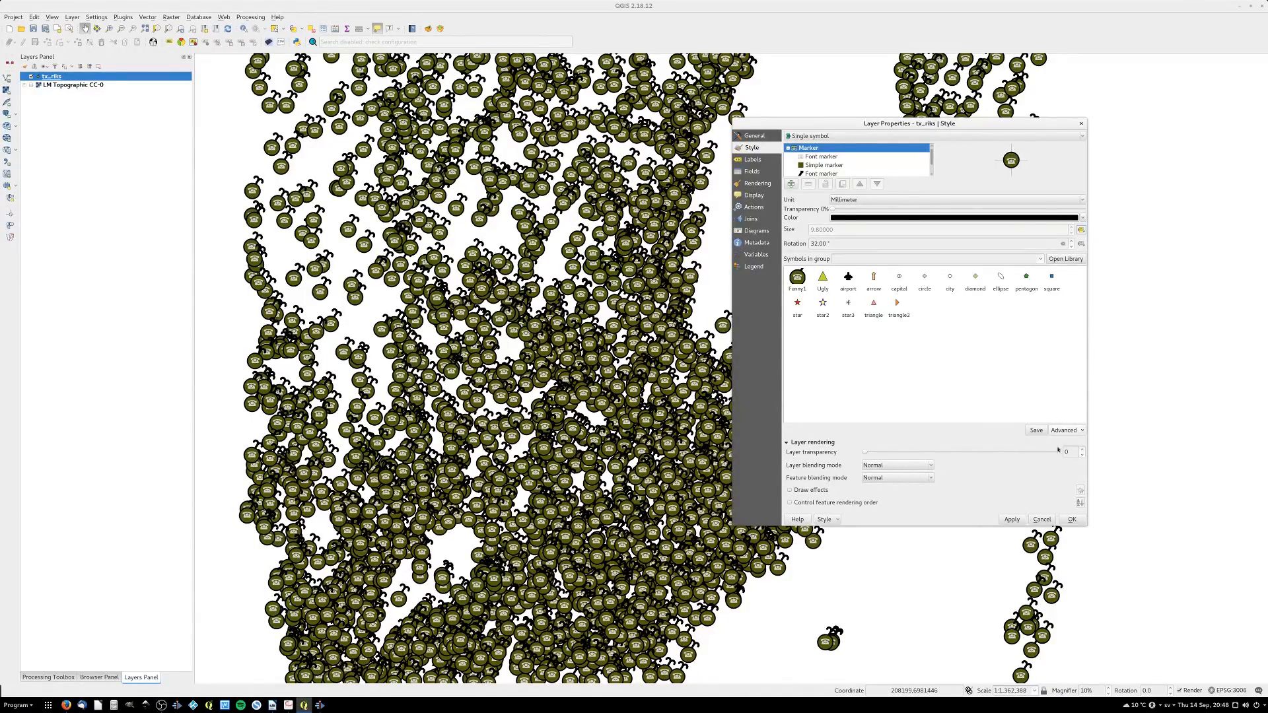
{"action": "left_click", "coordinate": [1020, 521]}
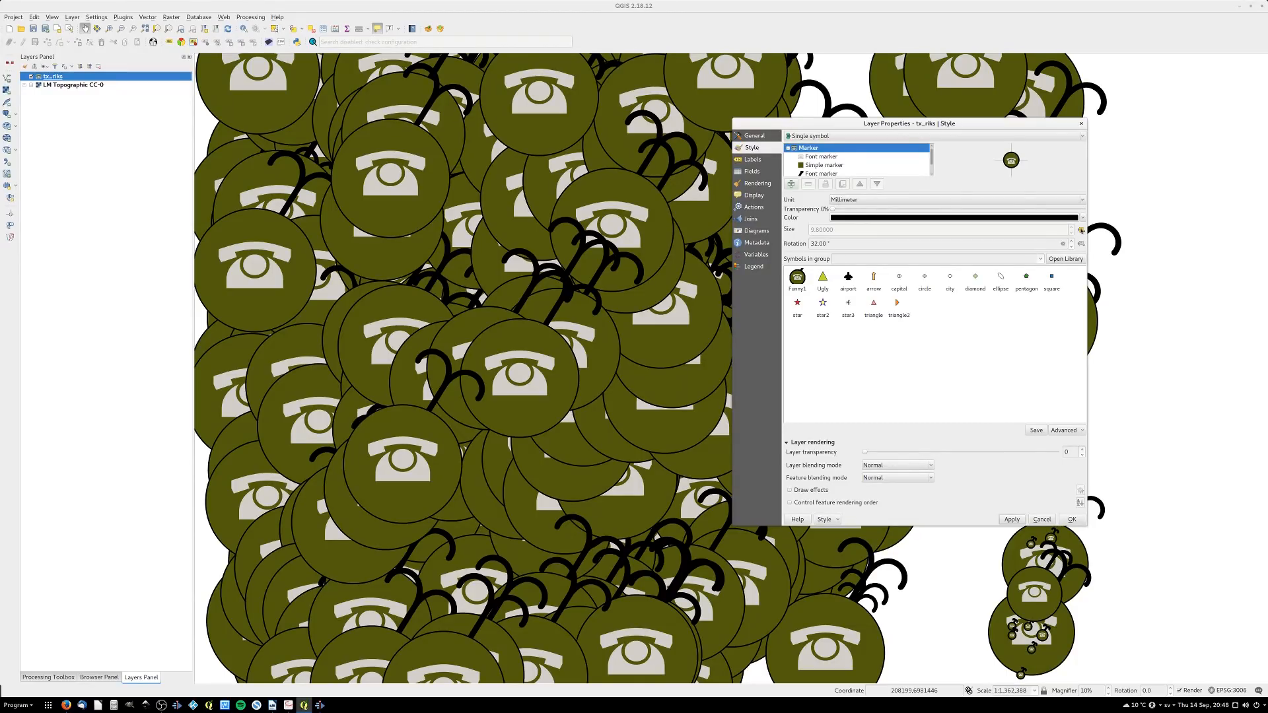
Replace the marker's size override with the expression "KKOD" /8, apply it and close the layer properties
{"action": "left_click", "coordinate": [1081, 230]}
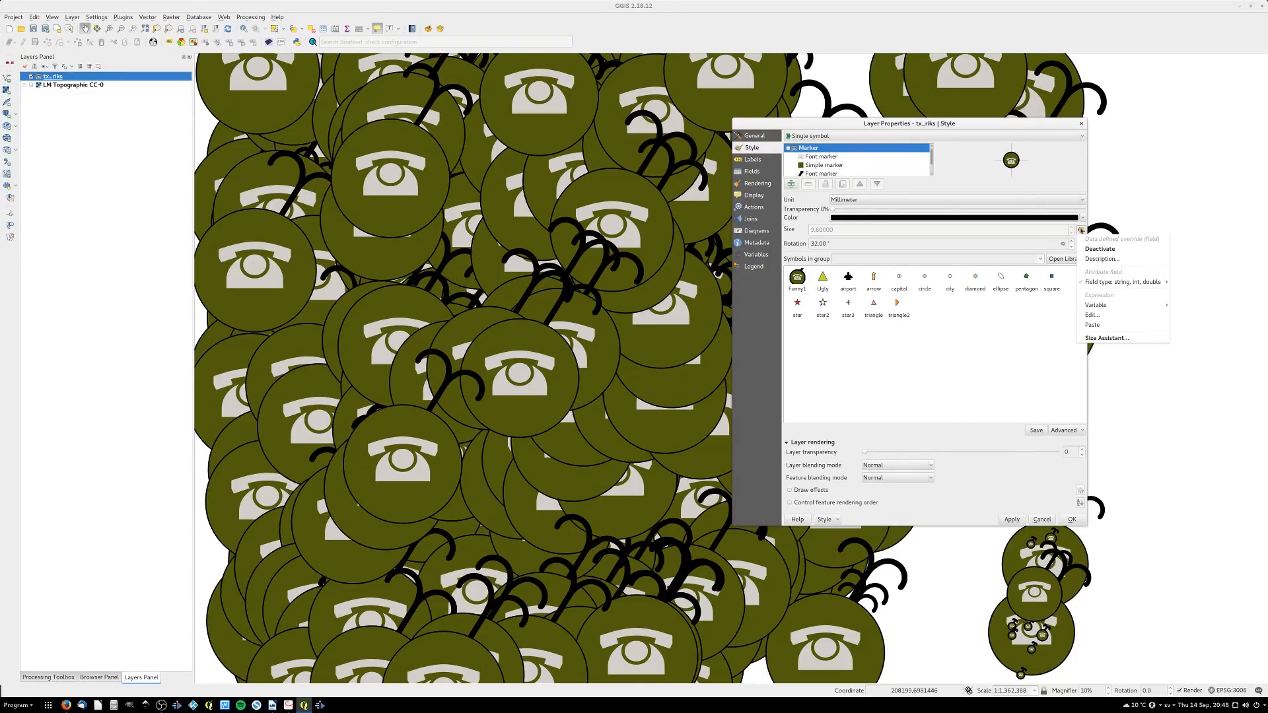
{"action": "left_click", "coordinate": [1092, 317]}
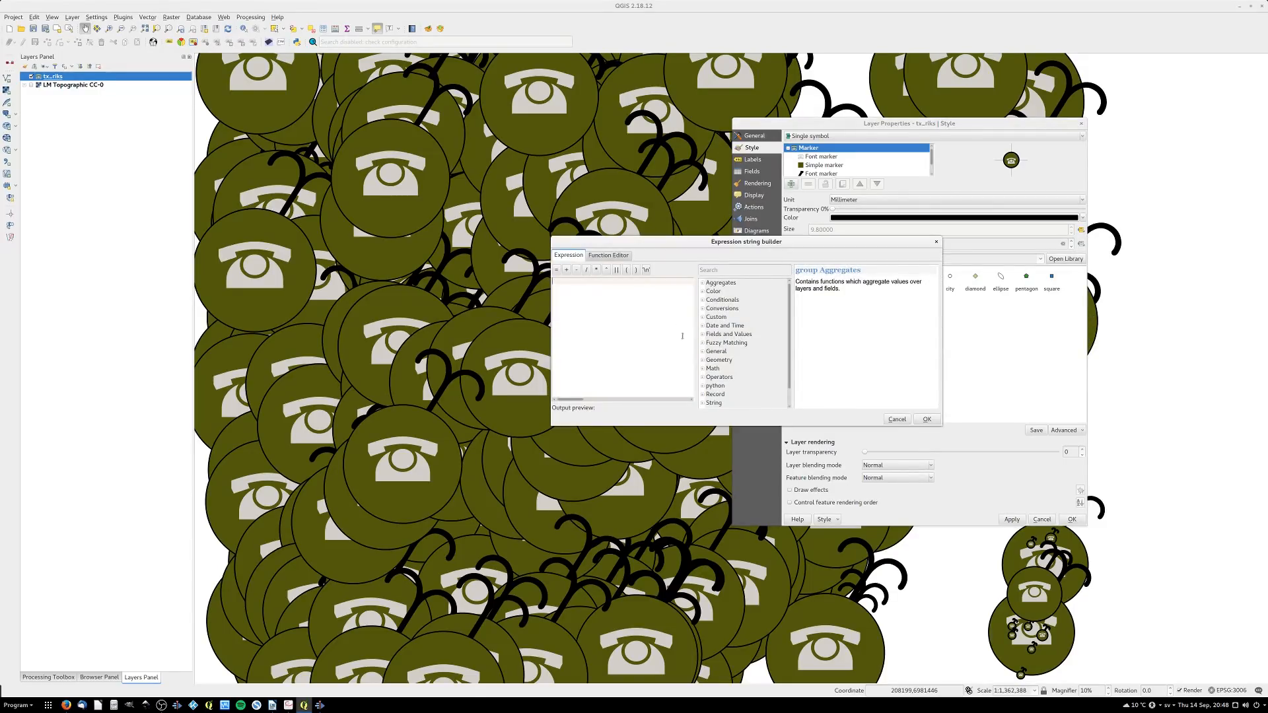
{"action": "left_click", "coordinate": [701, 335]}
{"action": "double_click", "coordinate": [720, 343]}
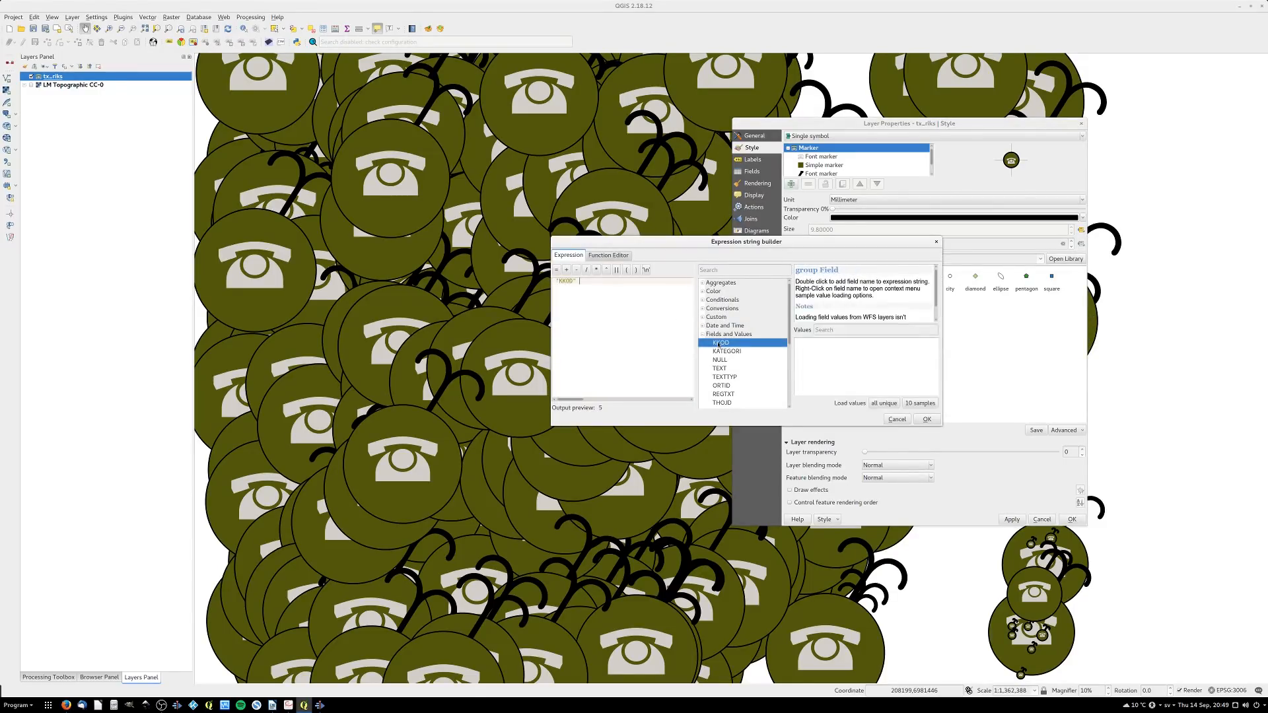
{"action": "type", "text": "/8"}
{"action": "left_click", "coordinate": [925, 420]}
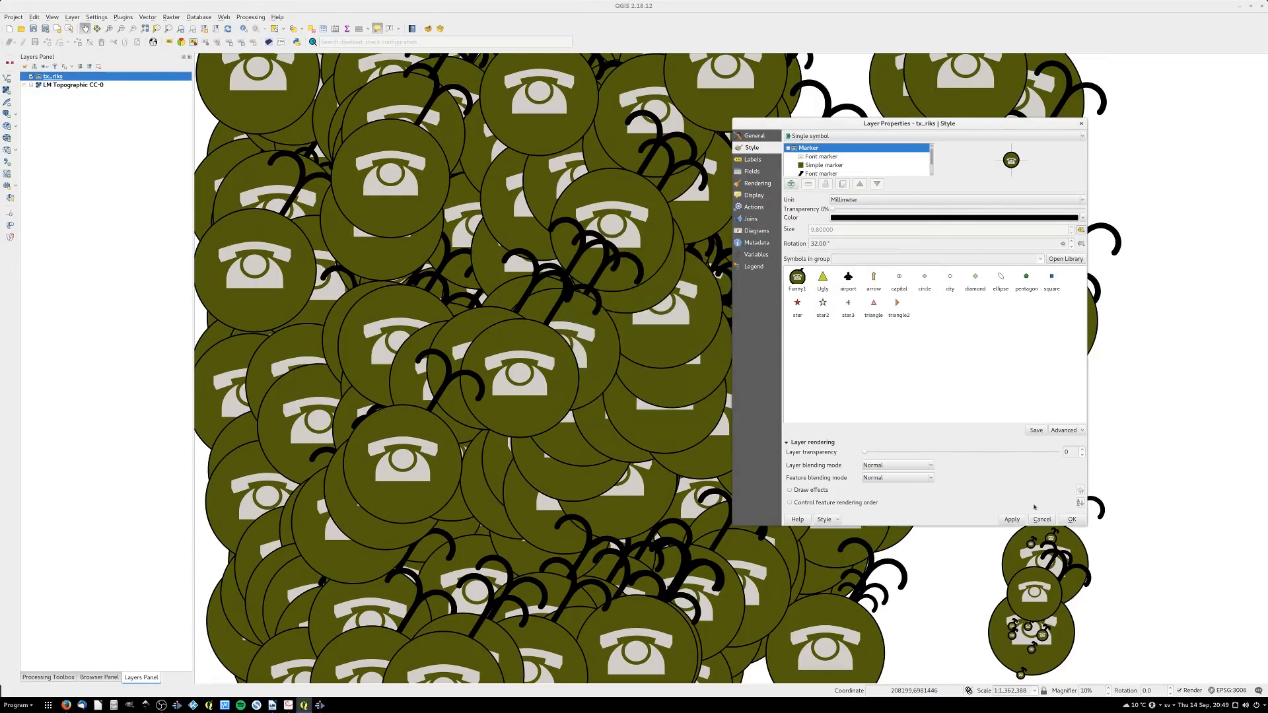
{"action": "left_click", "coordinate": [1013, 520]}
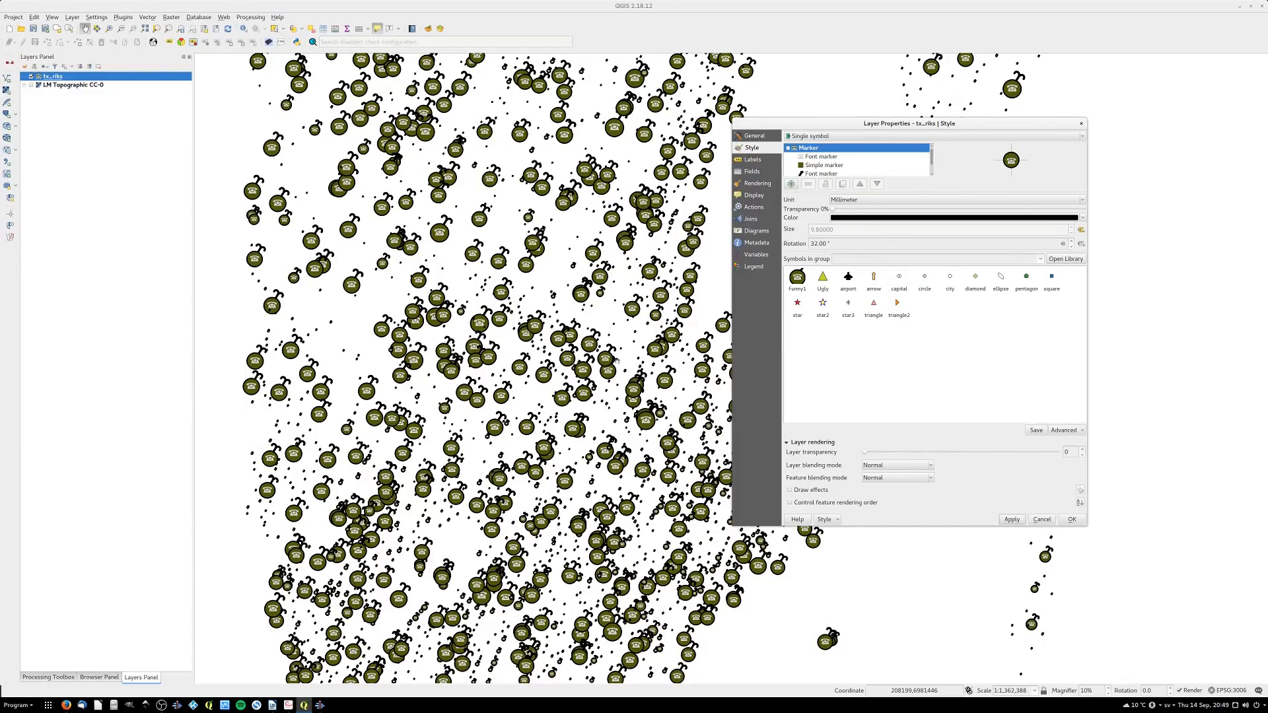
{"action": "left_click", "coordinate": [1072, 520]}
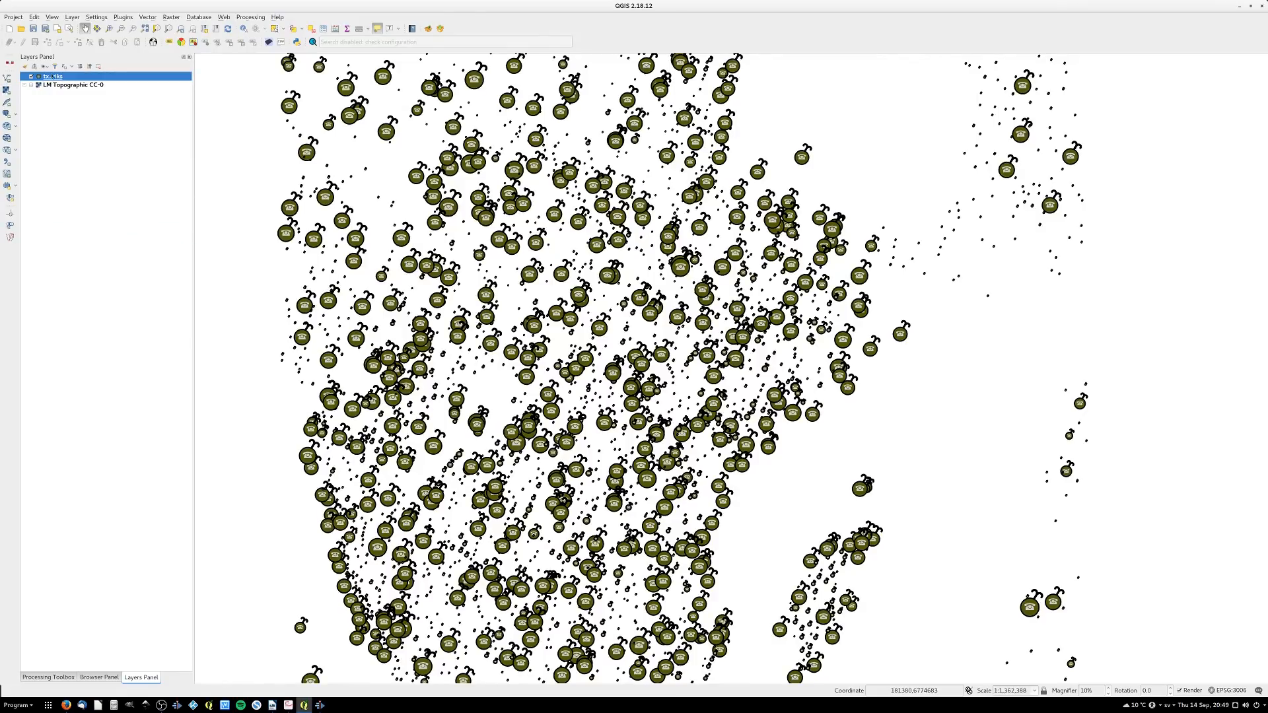
Reopen the tx_riks style properties and examine the override options of the whole marker and its first font marker layer
{"action": "double_click", "coordinate": [53, 76]}
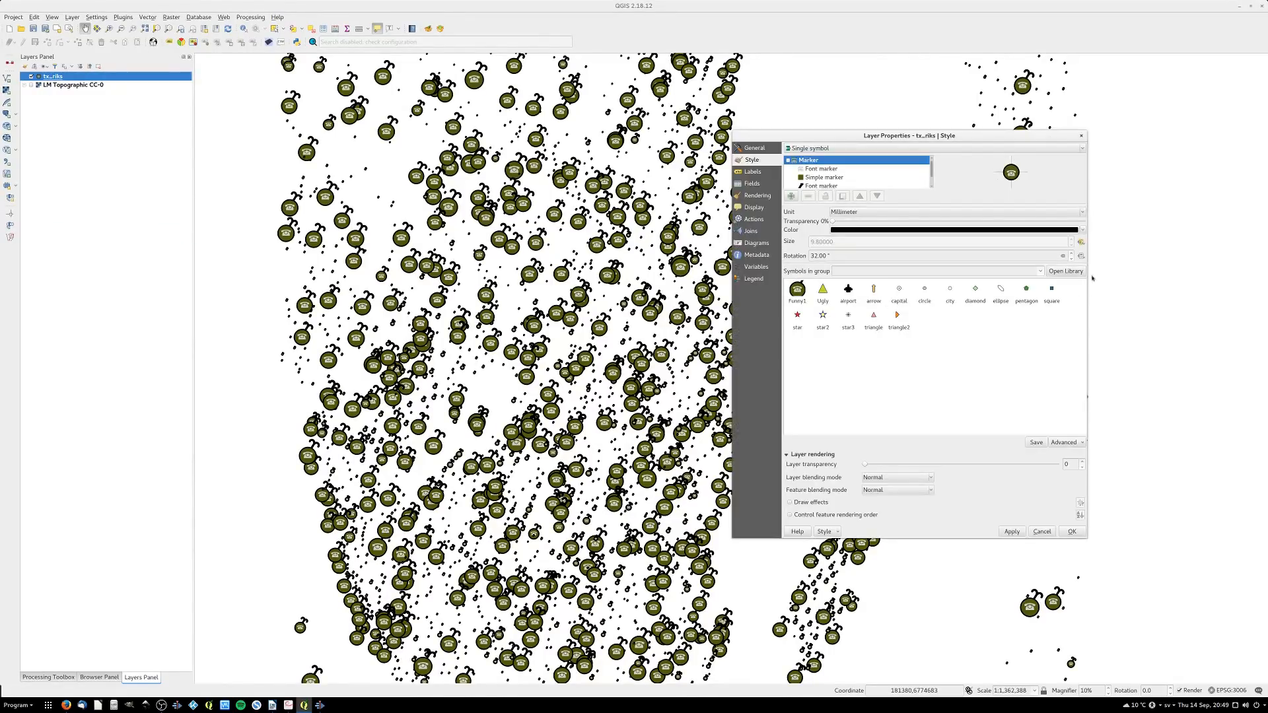
{"action": "left_click", "coordinate": [1083, 243]}
{"action": "left_click", "coordinate": [1086, 255]}
{"action": "left_click", "coordinate": [821, 169]}
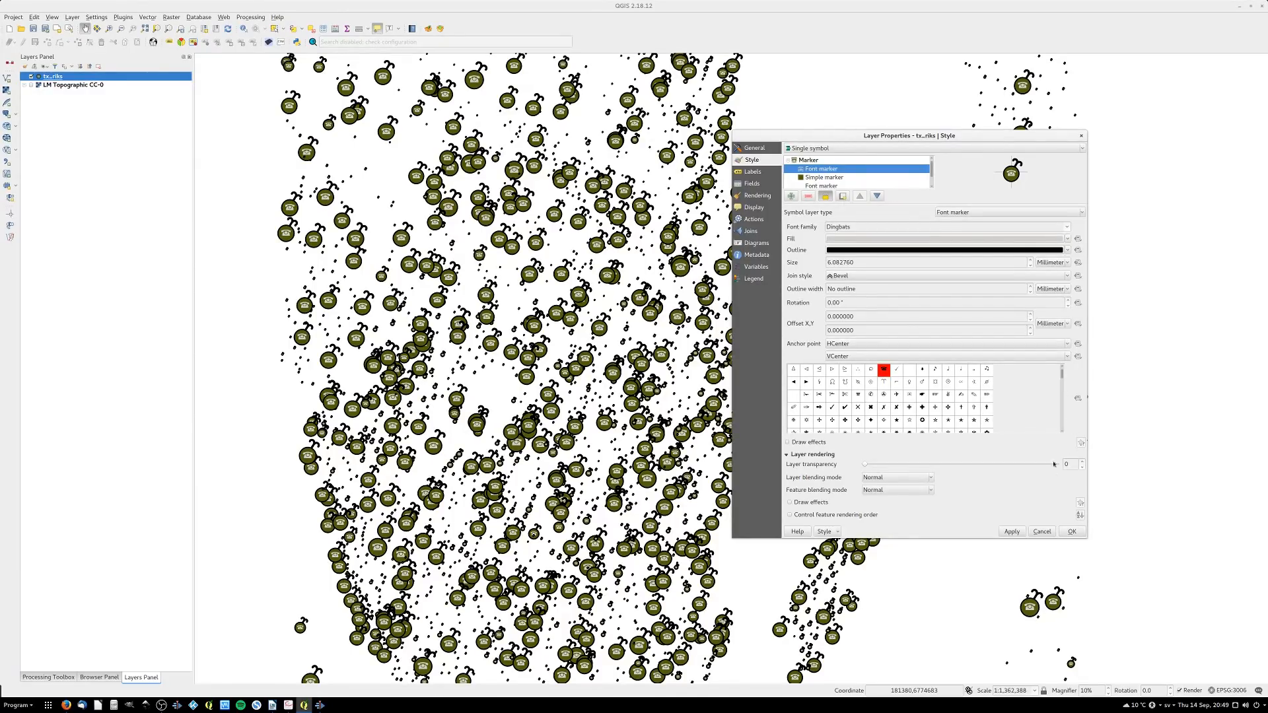
Examine the override options of the marker's simple marker layer and accept the tx_riks style properties
{"action": "left_click", "coordinate": [832, 179]}
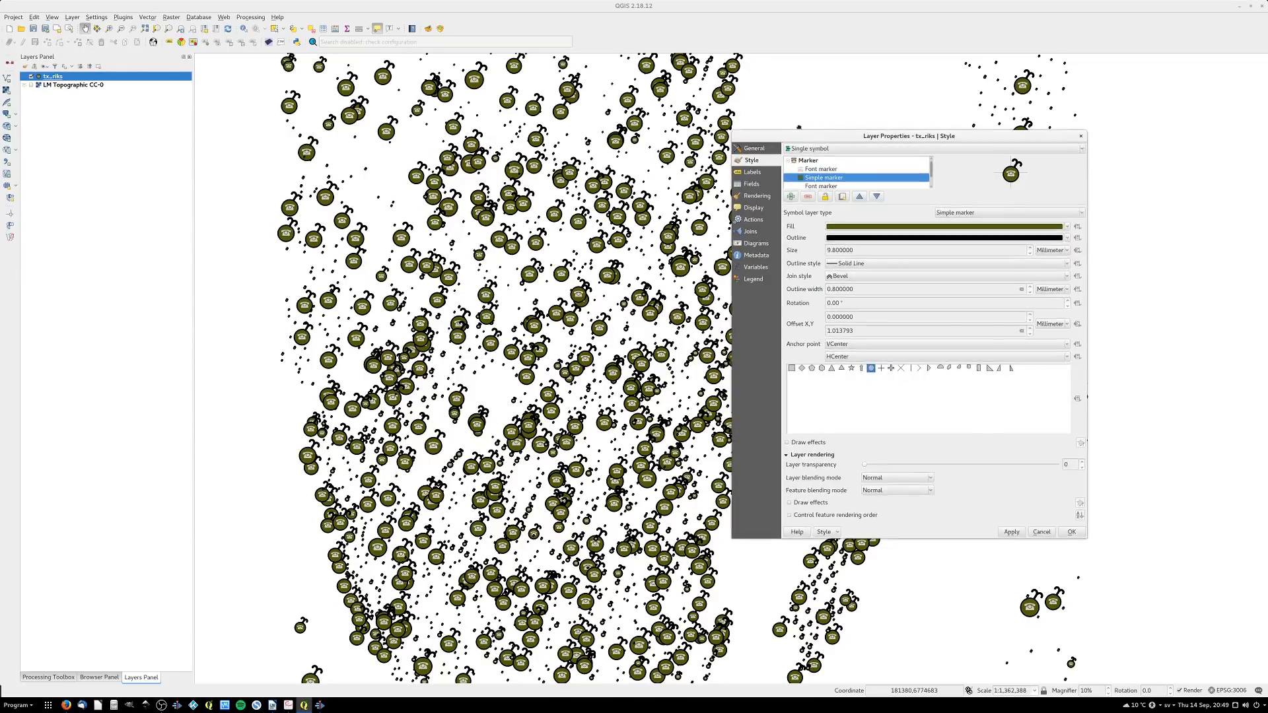
{"action": "left_click_drag", "start_coordinate": [901, 137], "coordinate": [738, 118]}
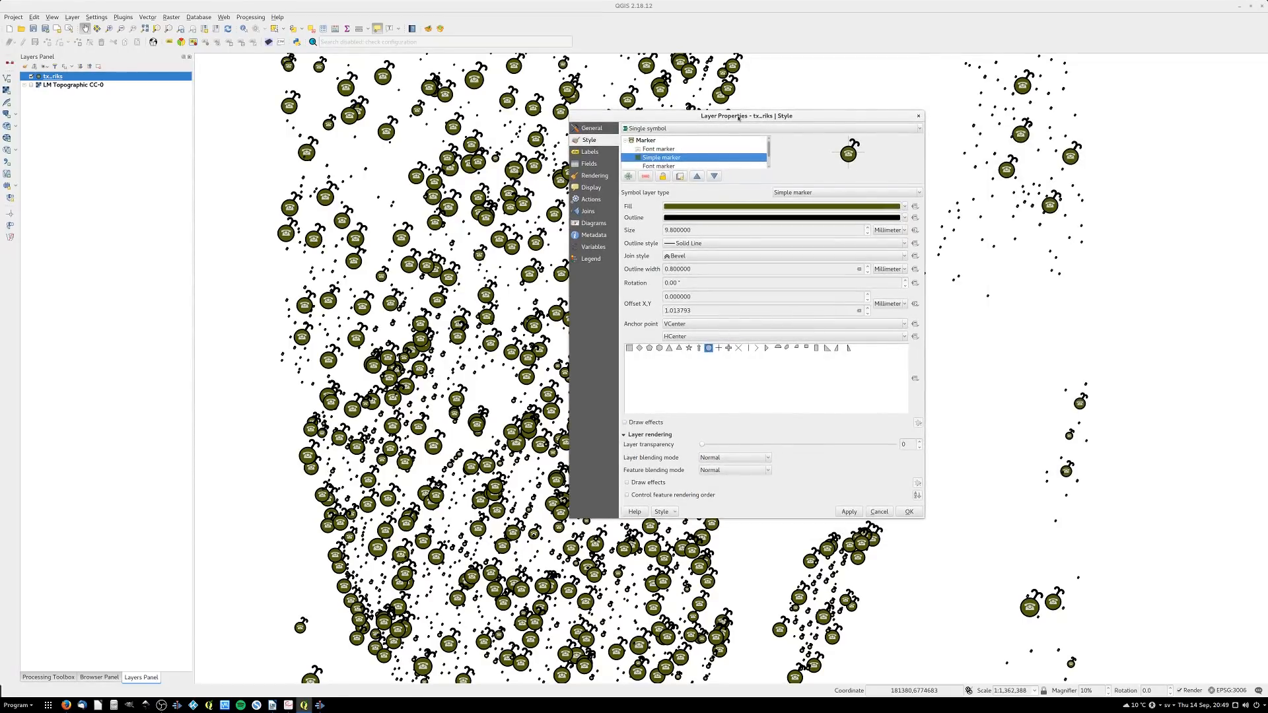
{"action": "left_click", "coordinate": [910, 515]}
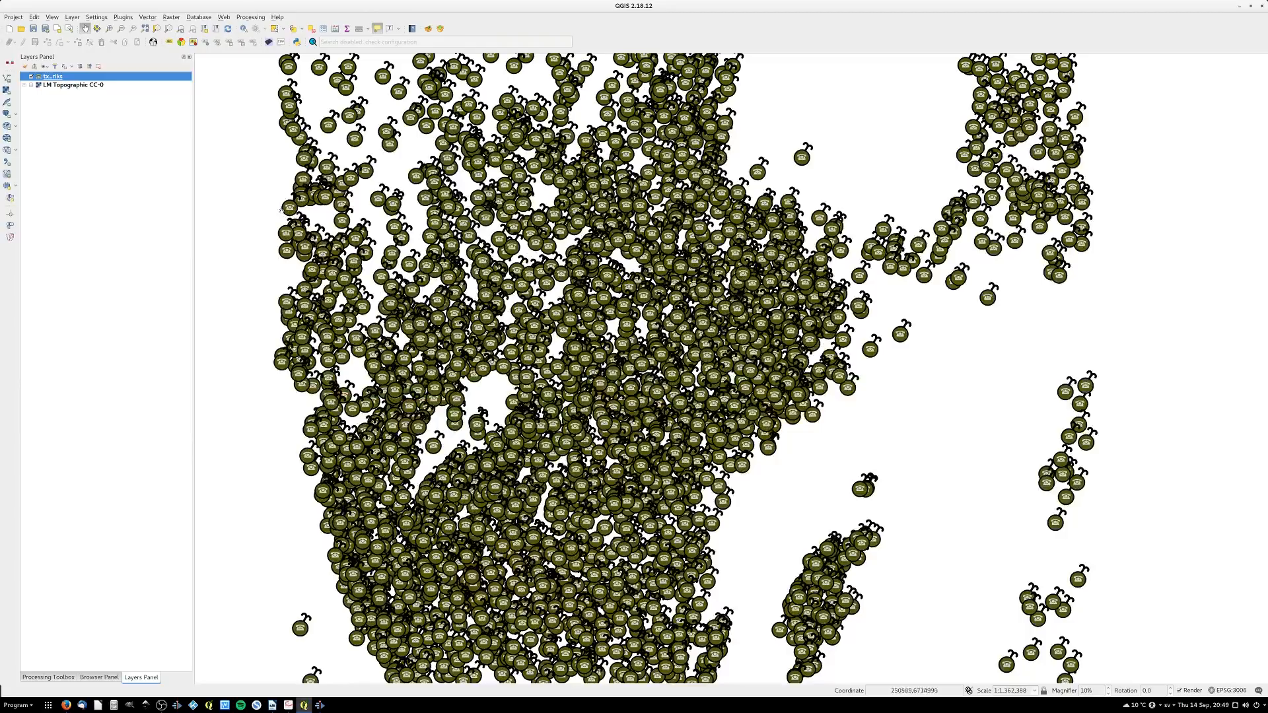
Turn on the LM Topographic CC-0 background layer to show the map beneath the tx_riks markers around Stockholm
{"action": "left_click", "coordinate": [31, 85]}
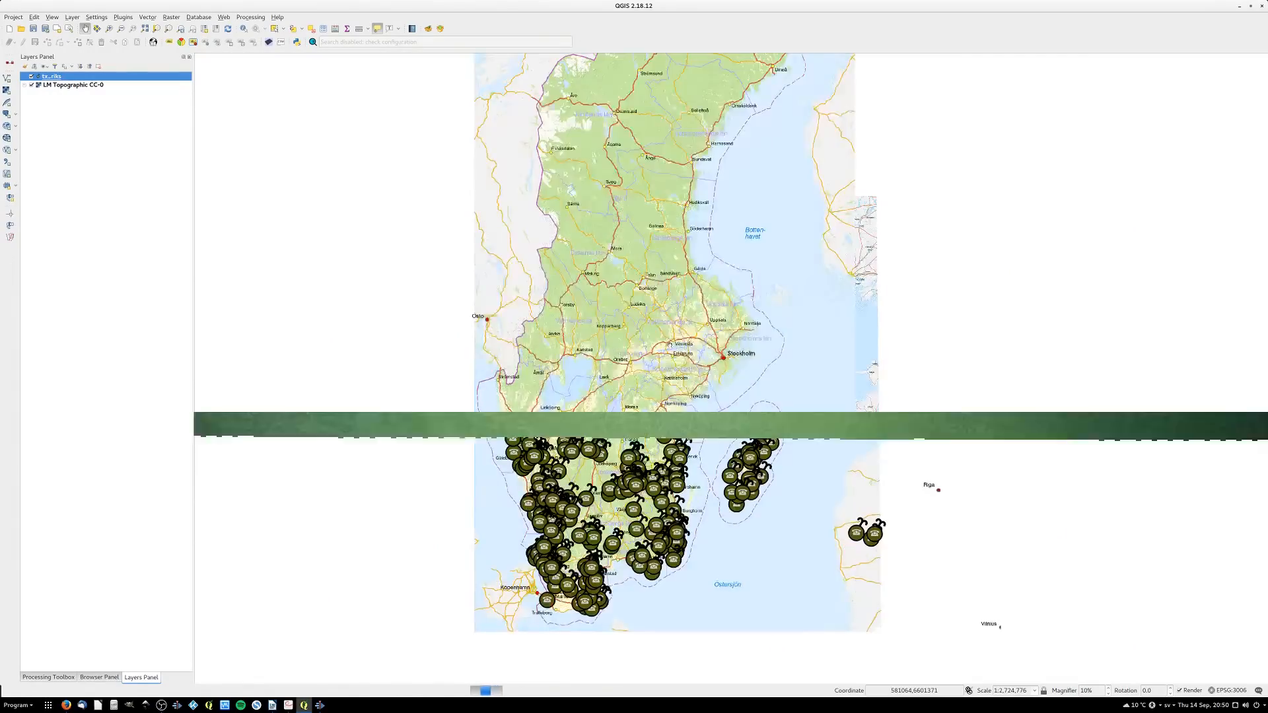
{"action": "scroll", "coordinate": [669, 344], "scroll_direction": "up", "scroll_amount": 1}
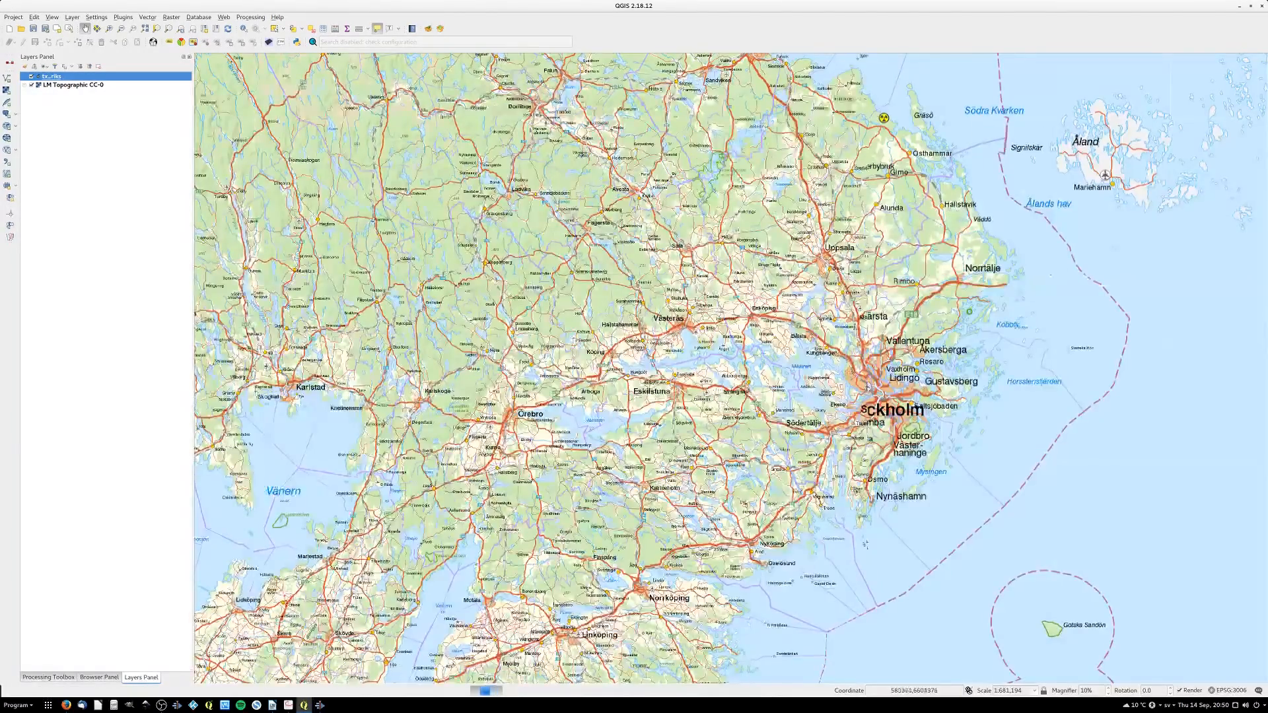
{"action": "left_click_drag", "start_coordinate": [661, 343], "coordinate": [585, 291]}
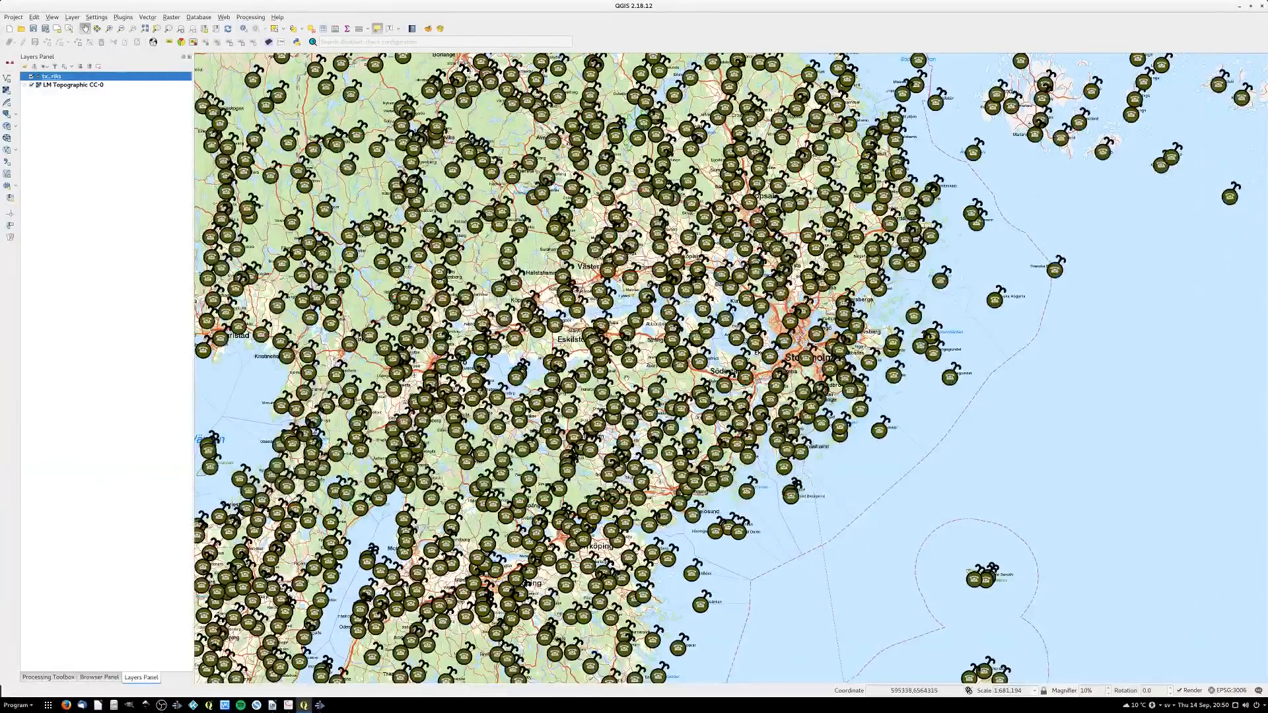